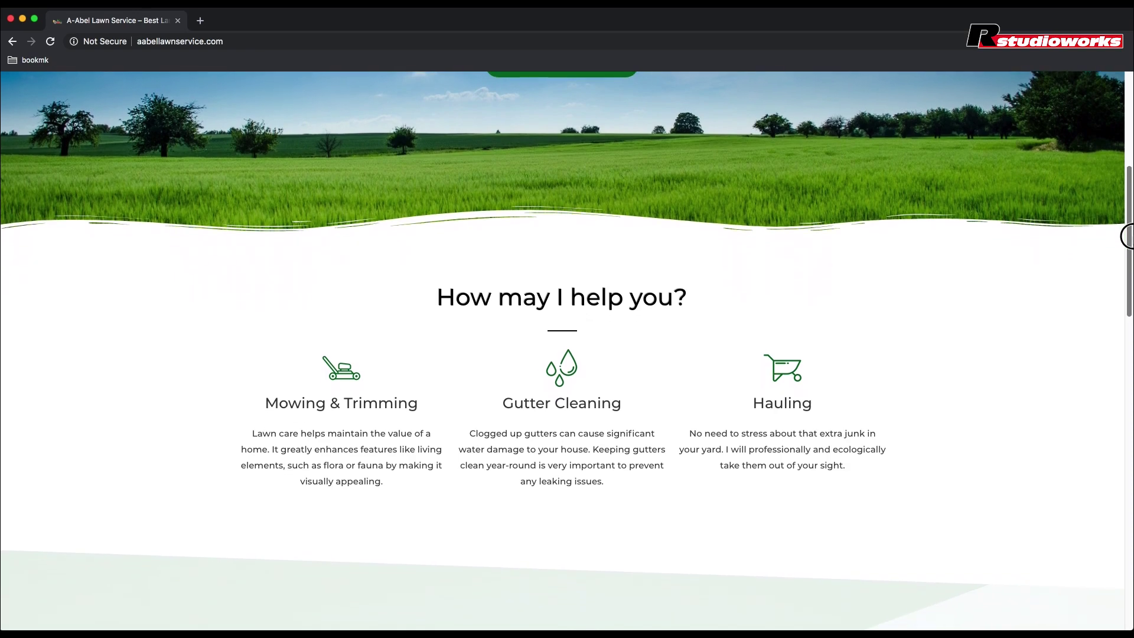
Step: Scroll the A-Abel Lawn Service homepage and jump to its Services and specialist bio sections
scroll(1127, 264, "down", 3)
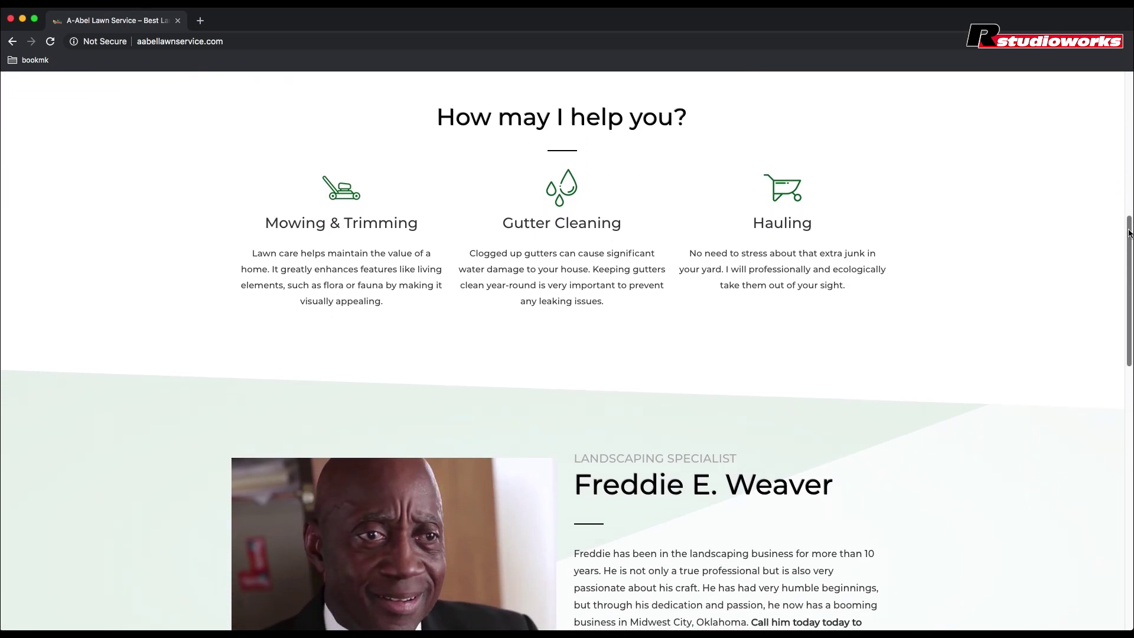
left_click_drag(1128, 228, 1128, 73)
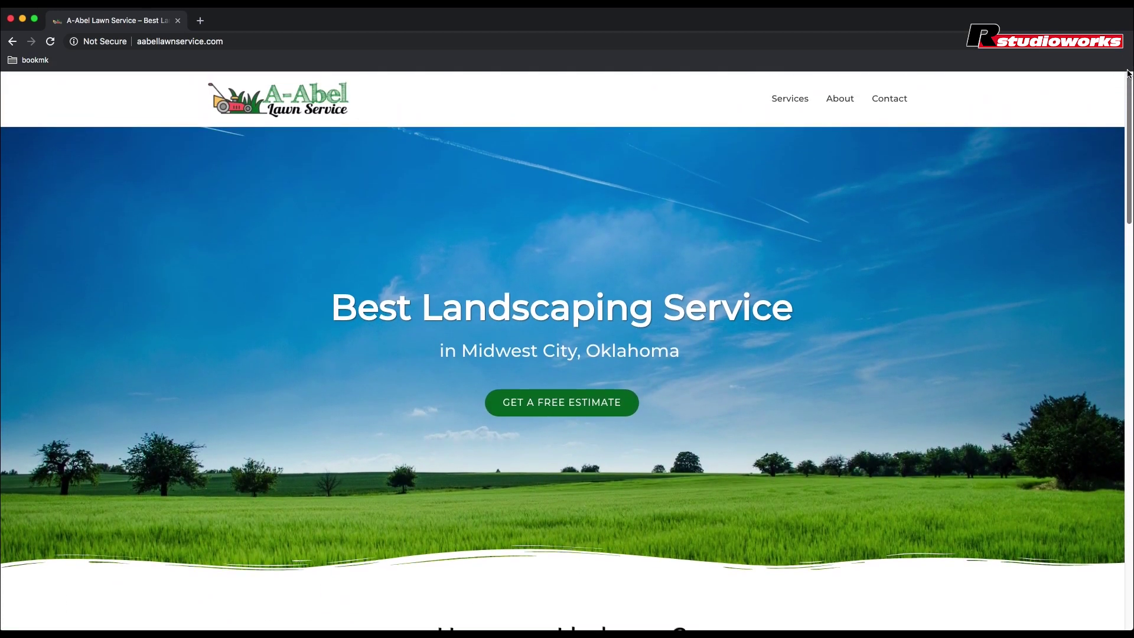
left_click(793, 104)
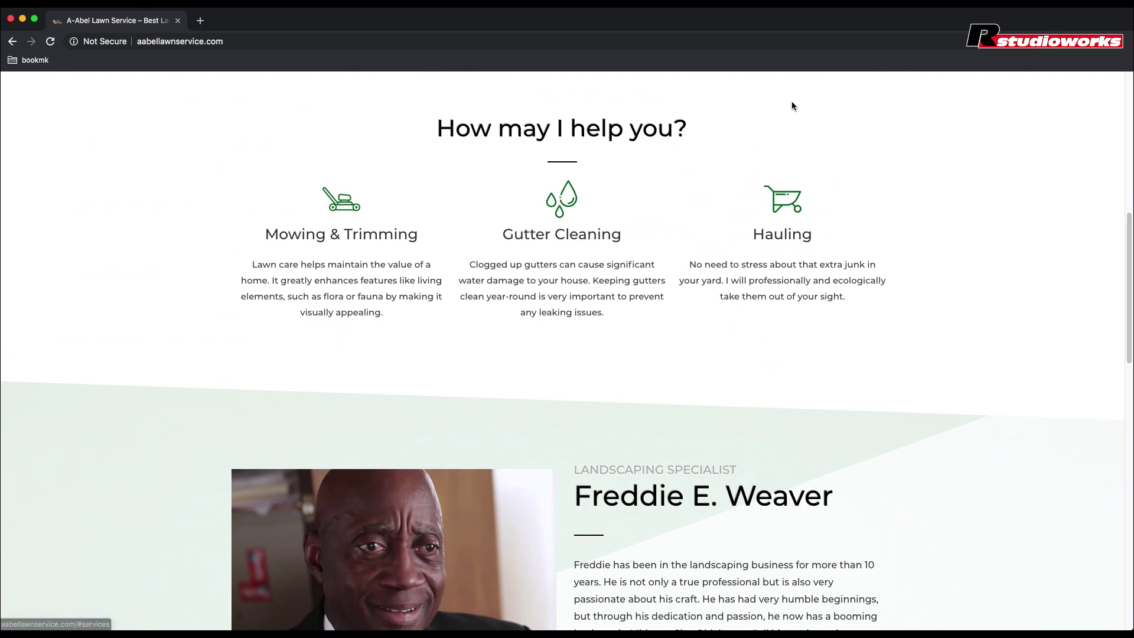
left_click_drag(1122, 286, 1115, 126)
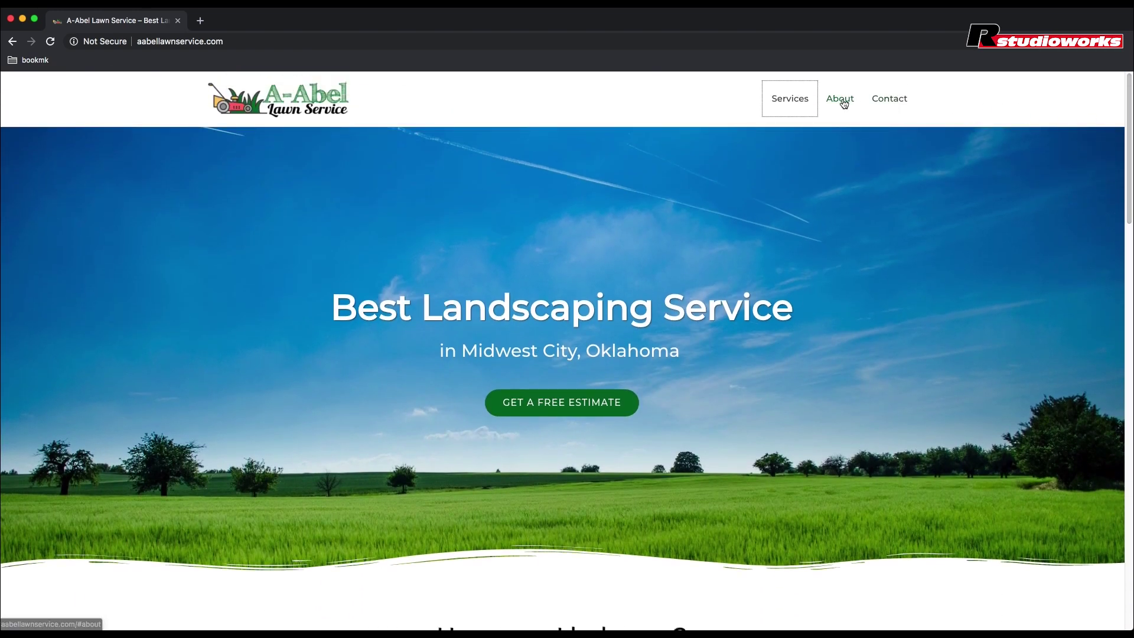
left_click(842, 100)
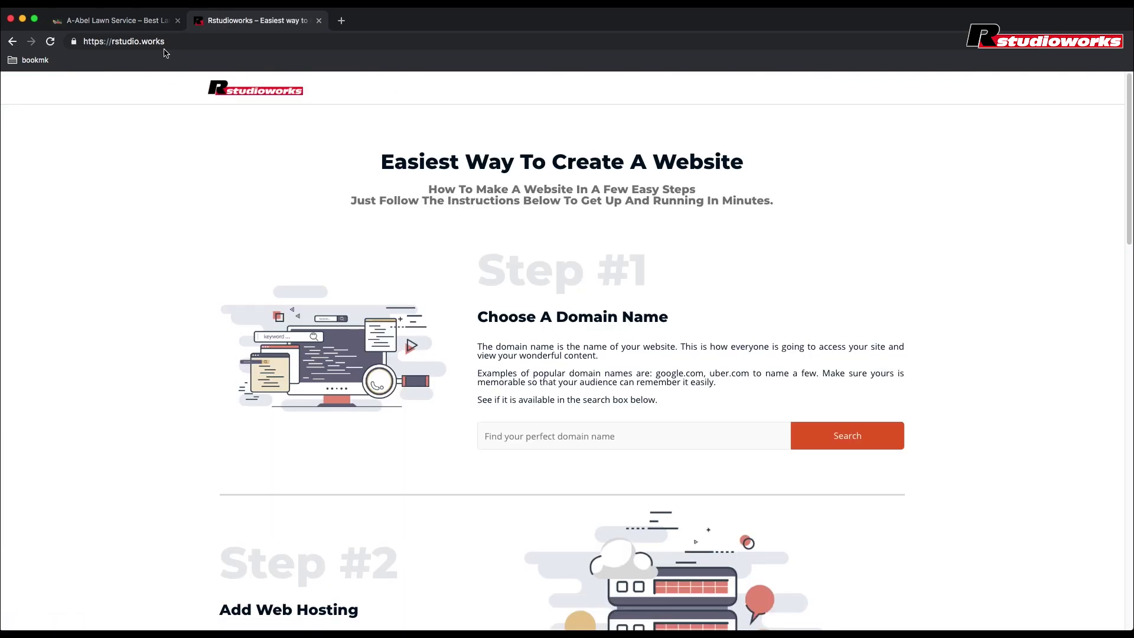
Step: Search the Rstudioworks storefront for the domain aabellawnservice
left_click_drag(165, 42, 83, 41)
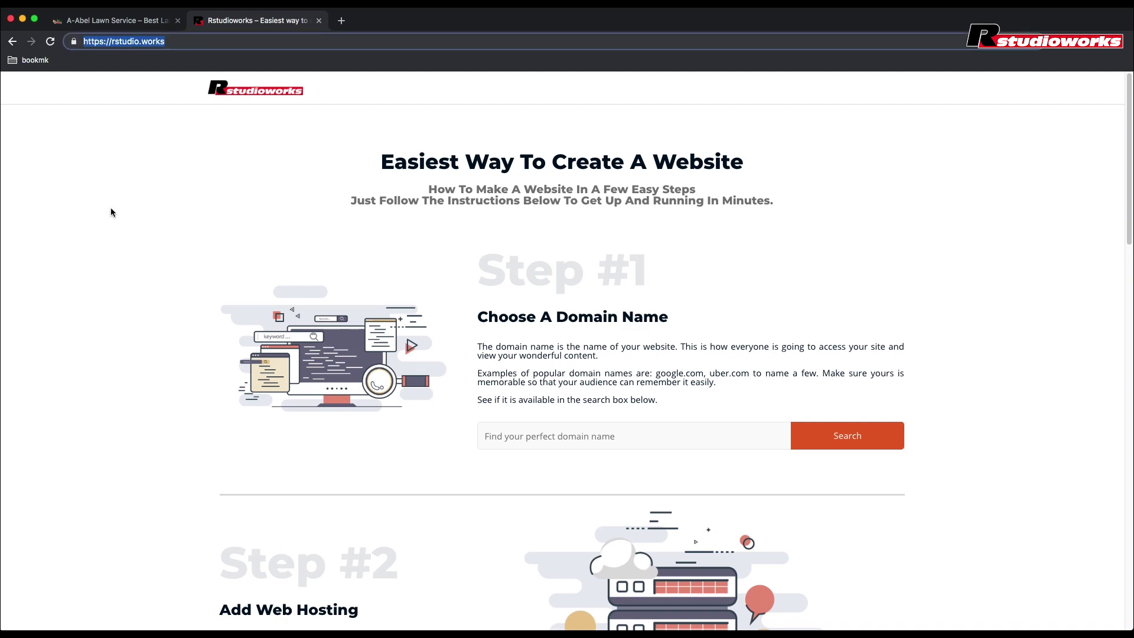
left_click(248, 226)
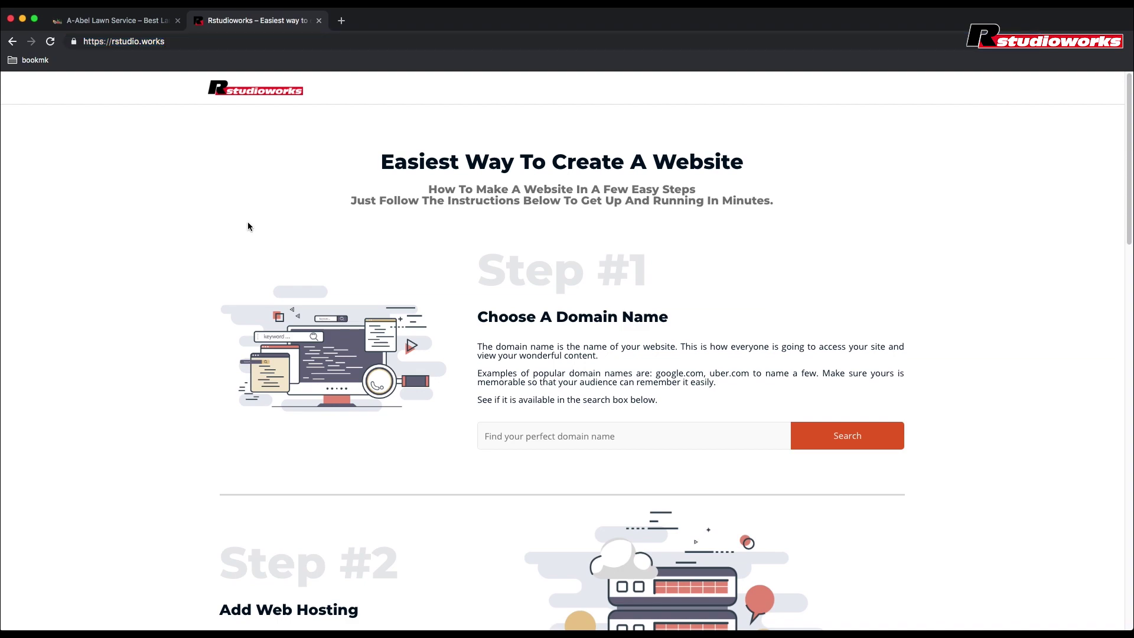
left_click(518, 432)
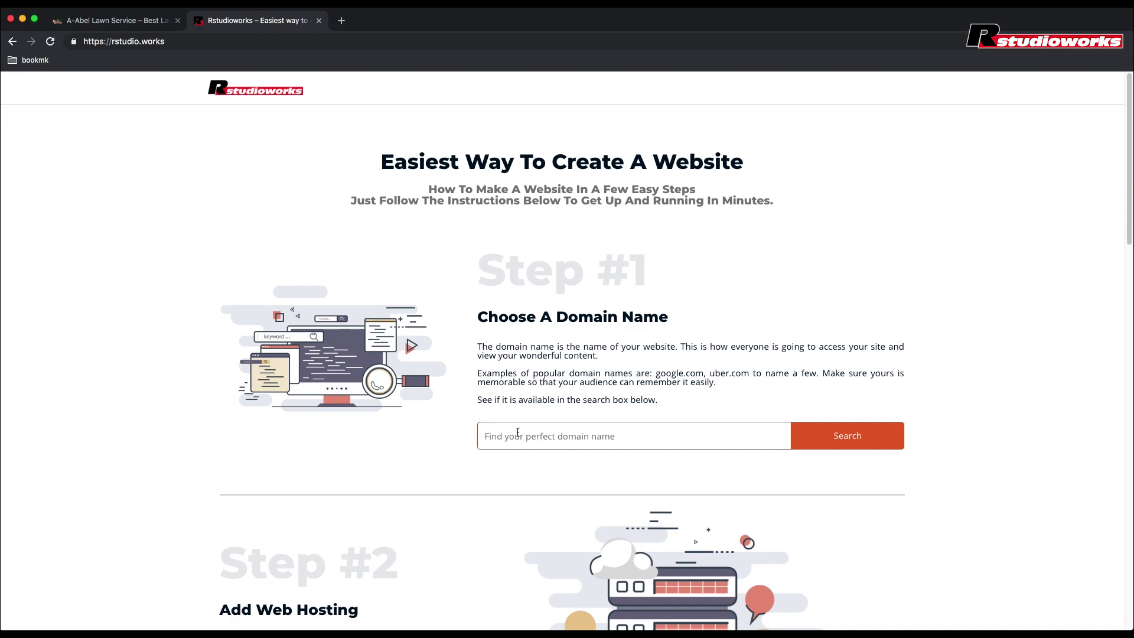
type("aabellawnservice")
left_click(826, 449)
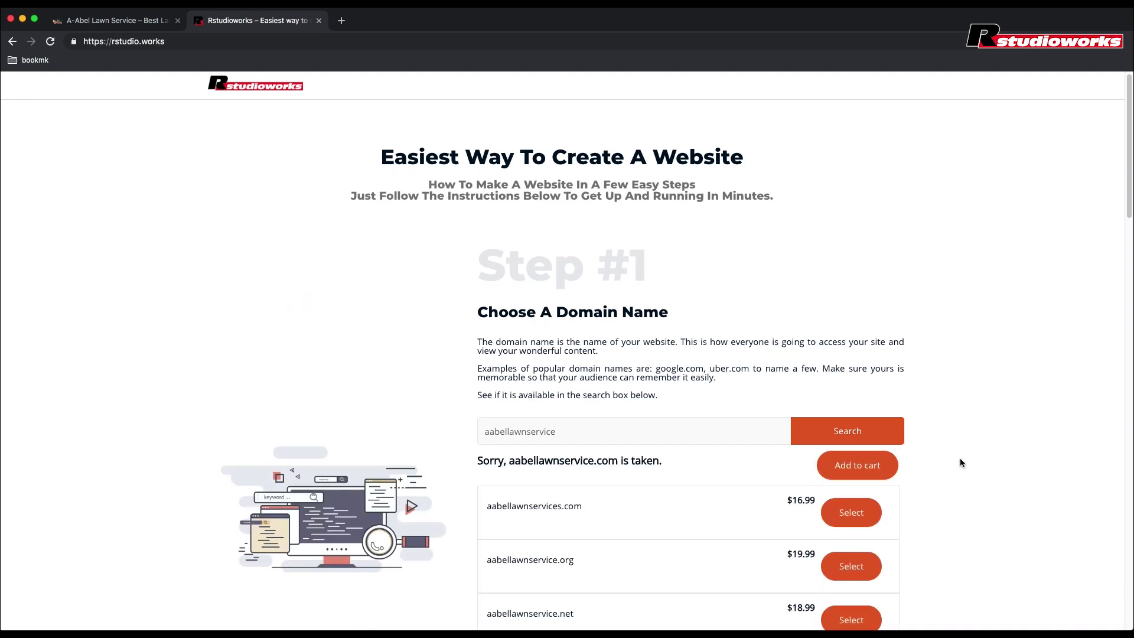
Step: Pick the available aabellawnservices.com for $16.99 instead and add it to the cart
scroll(960, 458, "down", 1)
scroll(959, 459, "down", 3)
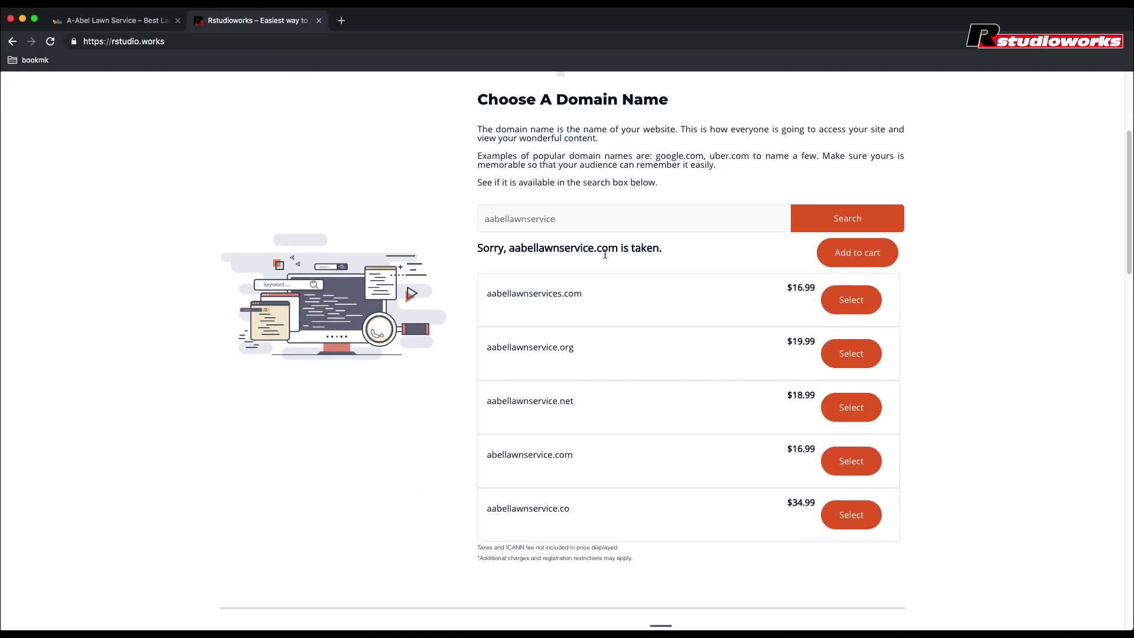
left_click_drag(615, 250, 510, 249)
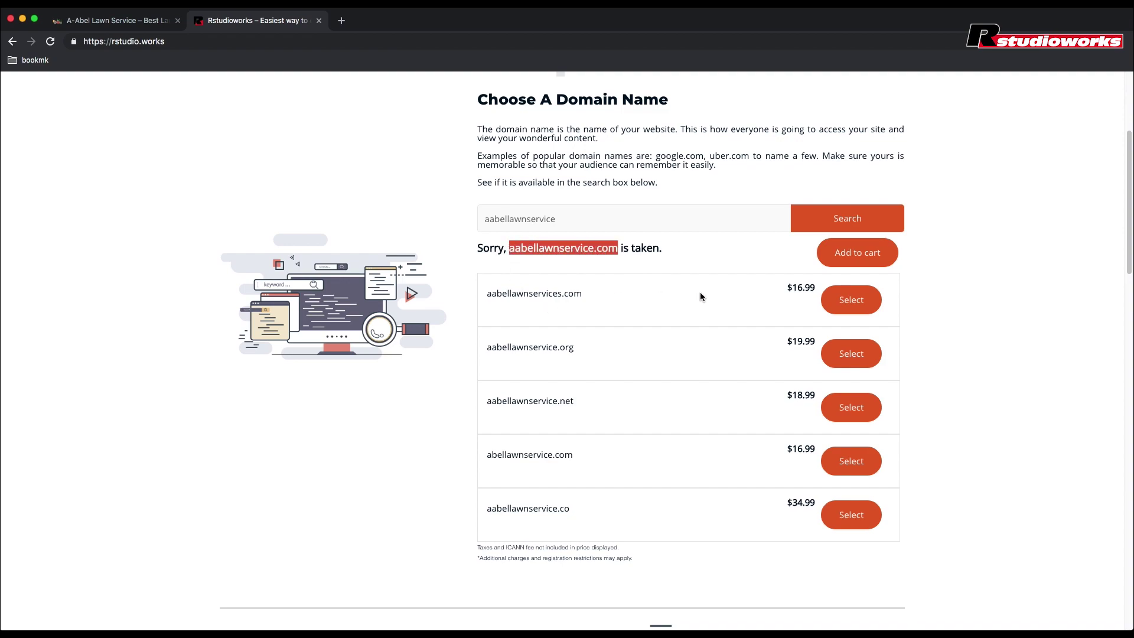
left_click(721, 296)
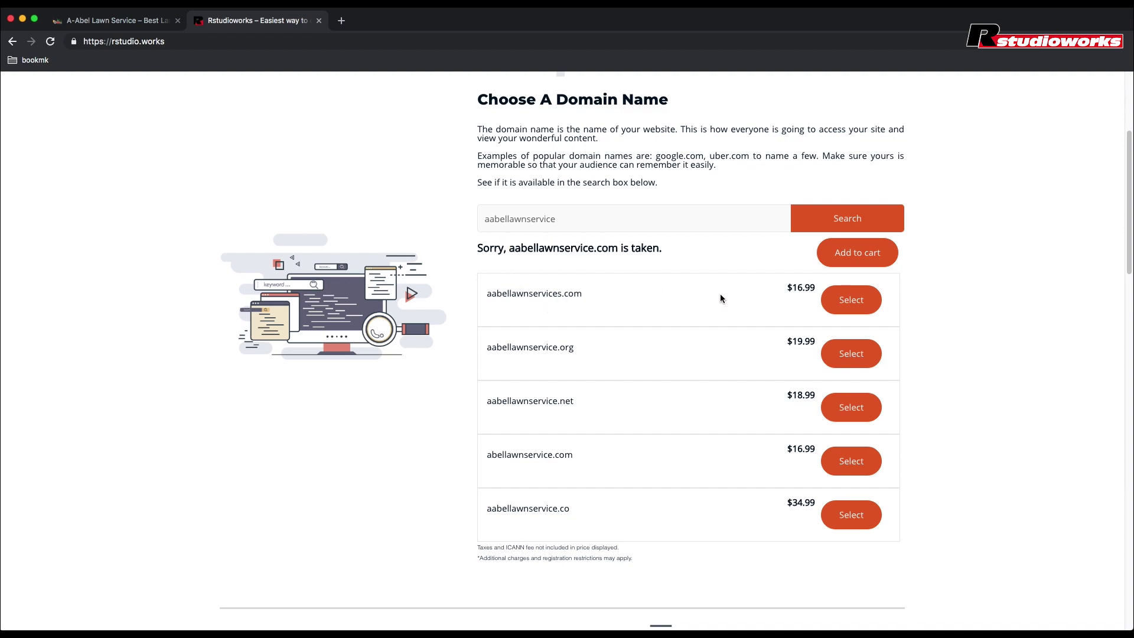
left_click(855, 308)
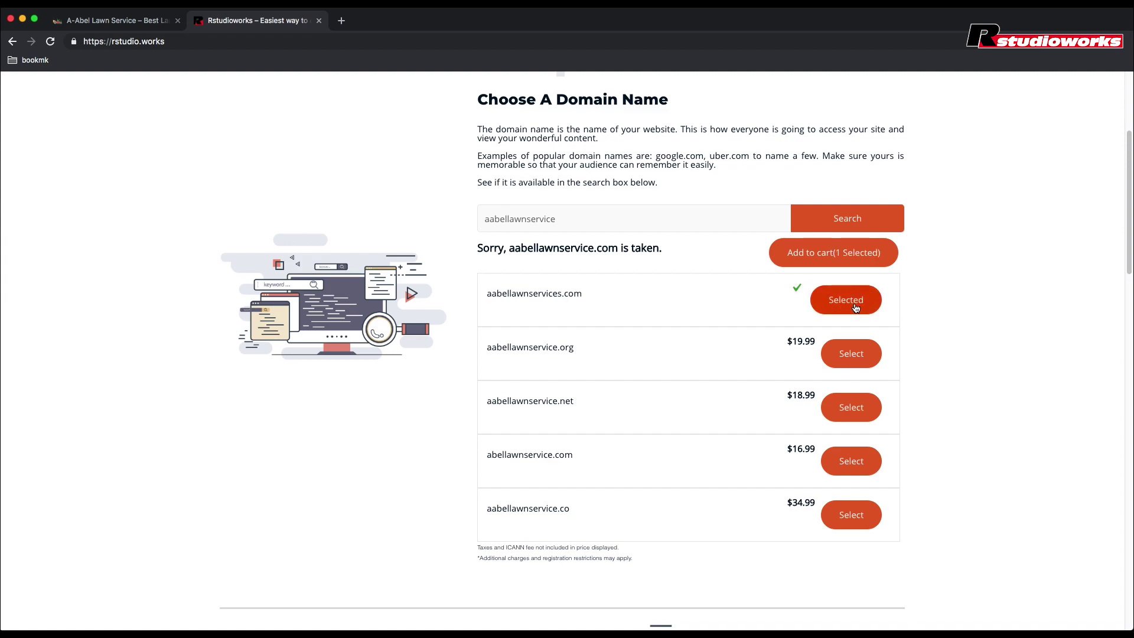
left_click(828, 260)
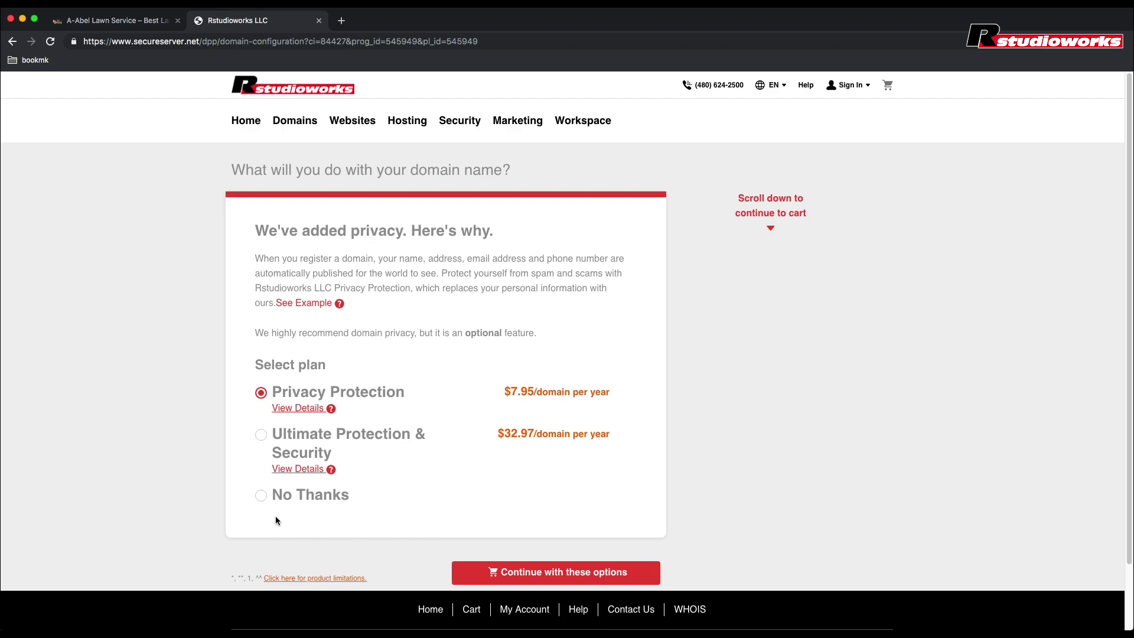
Step: Decline domain privacy protection and continue to the cart
left_click(262, 496)
scroll(380, 502, "down", 1)
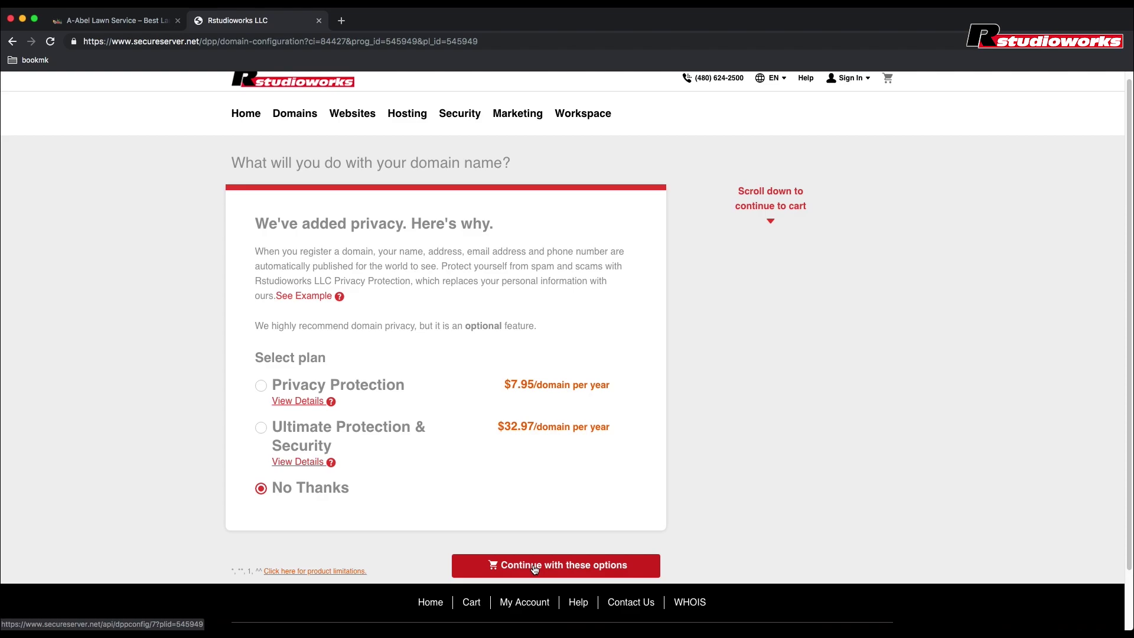
left_click(534, 566)
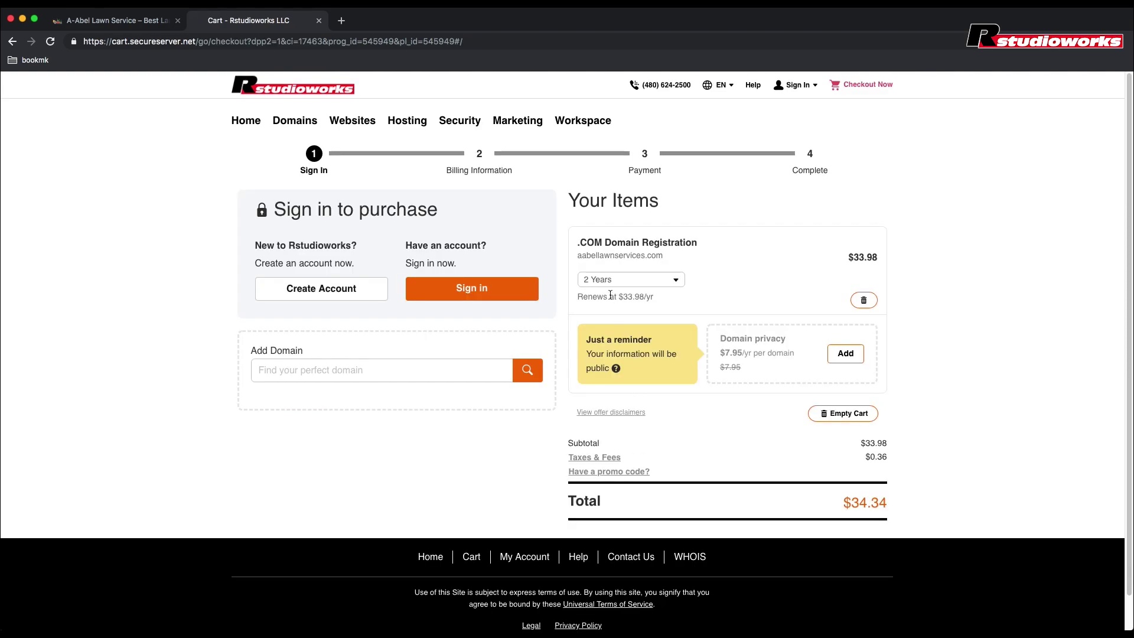
Step: Shorten the domain registration to 1 Year, then return to the storefront home page
left_click(678, 284)
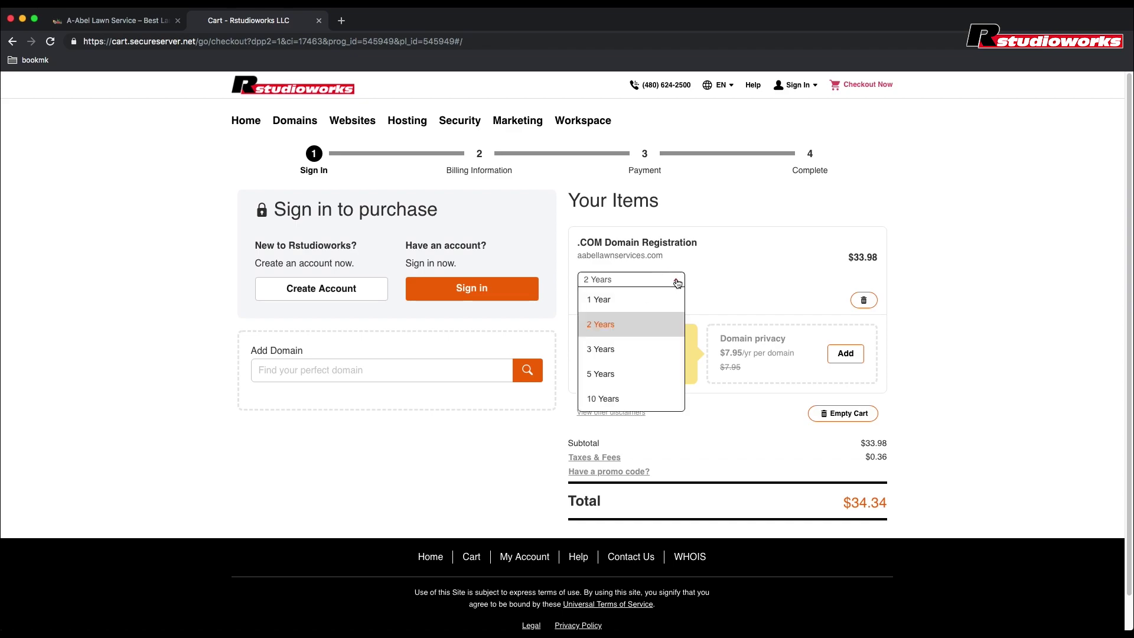
left_click(597, 303)
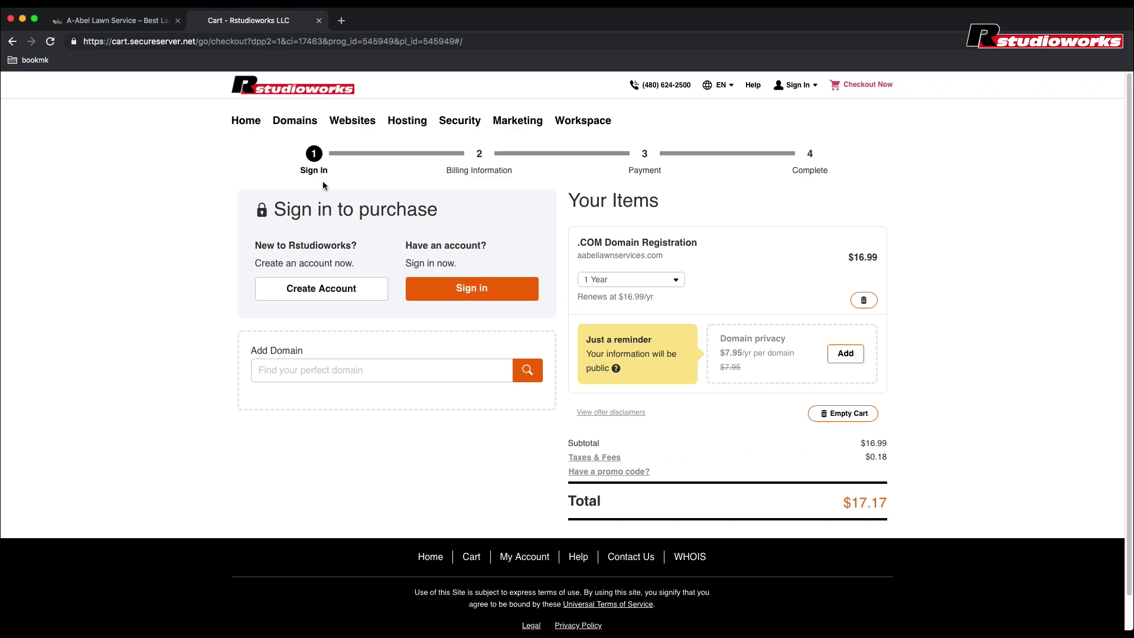
left_click(246, 122)
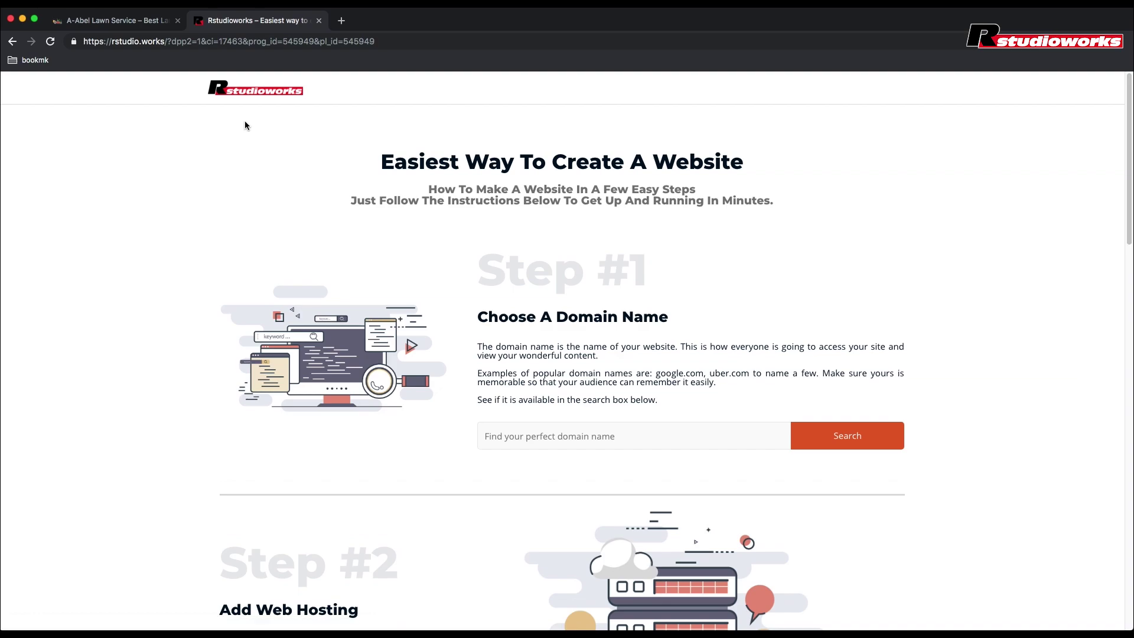
Step: Add the WordPress Basic hosting plan ($107.88 for 12 months) to the cart and check out
scroll(245, 162, "down", 2)
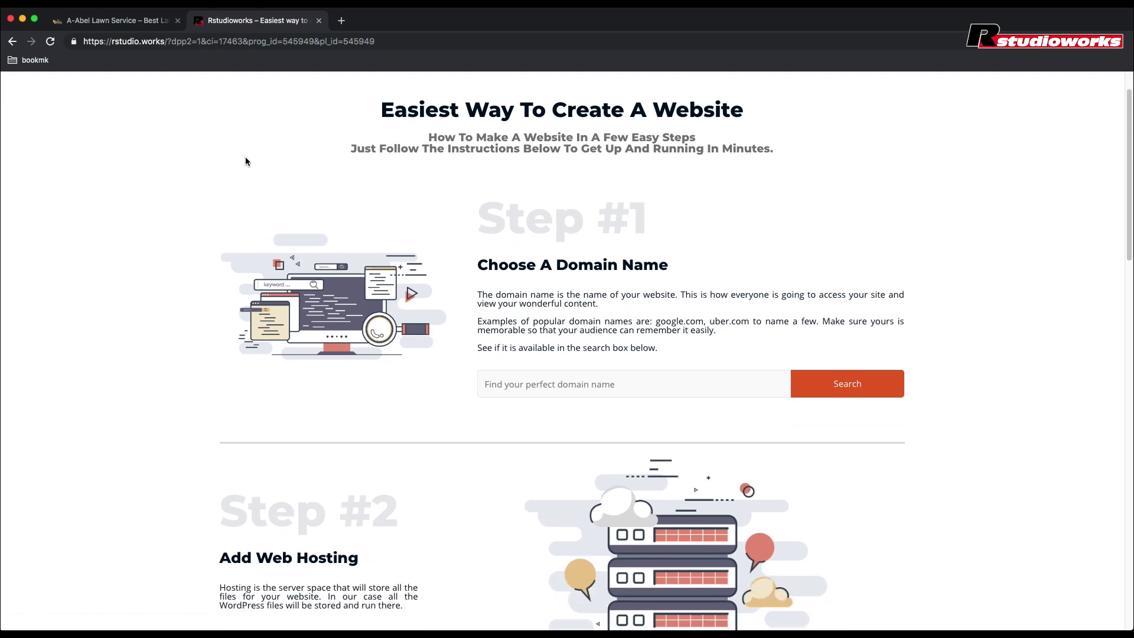
scroll(246, 161, "down", 5)
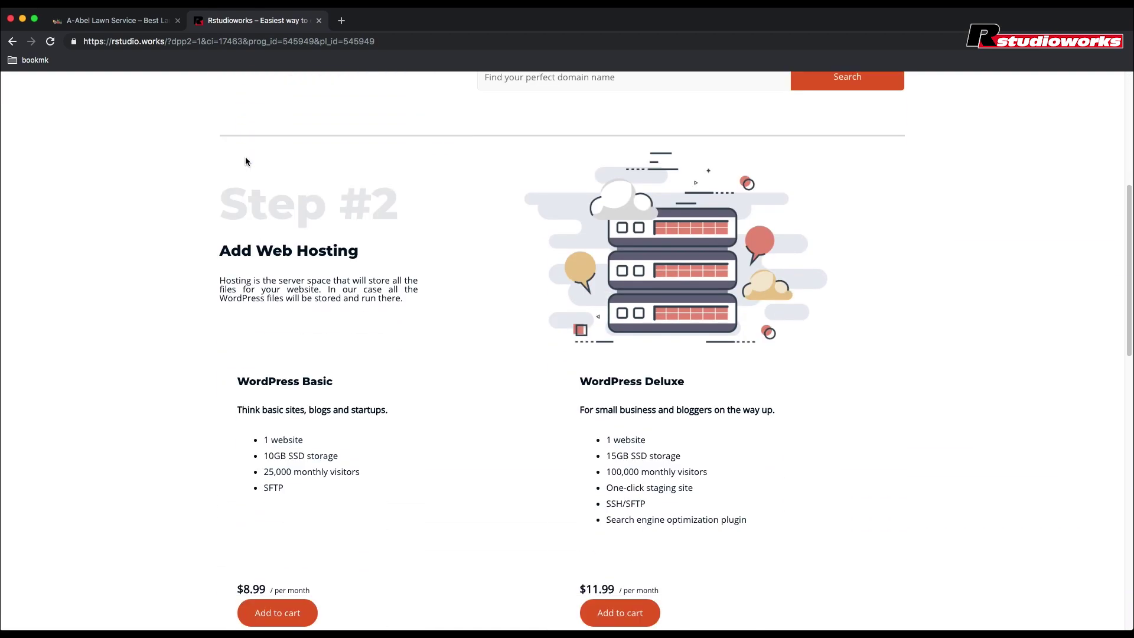
scroll(246, 157, "down", 1)
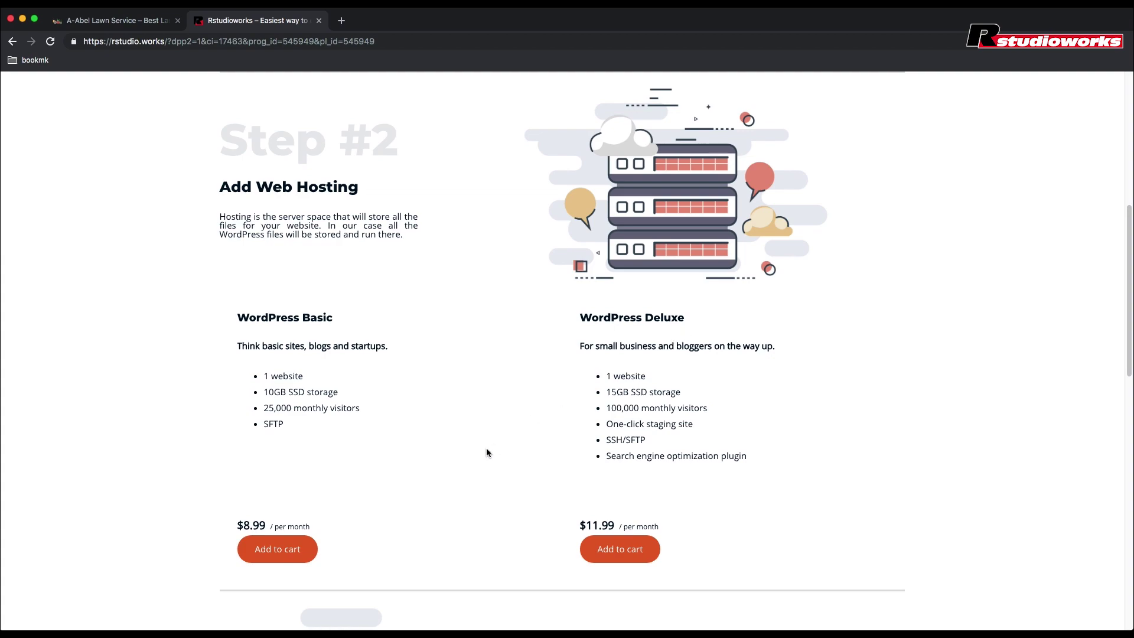
left_click(275, 552)
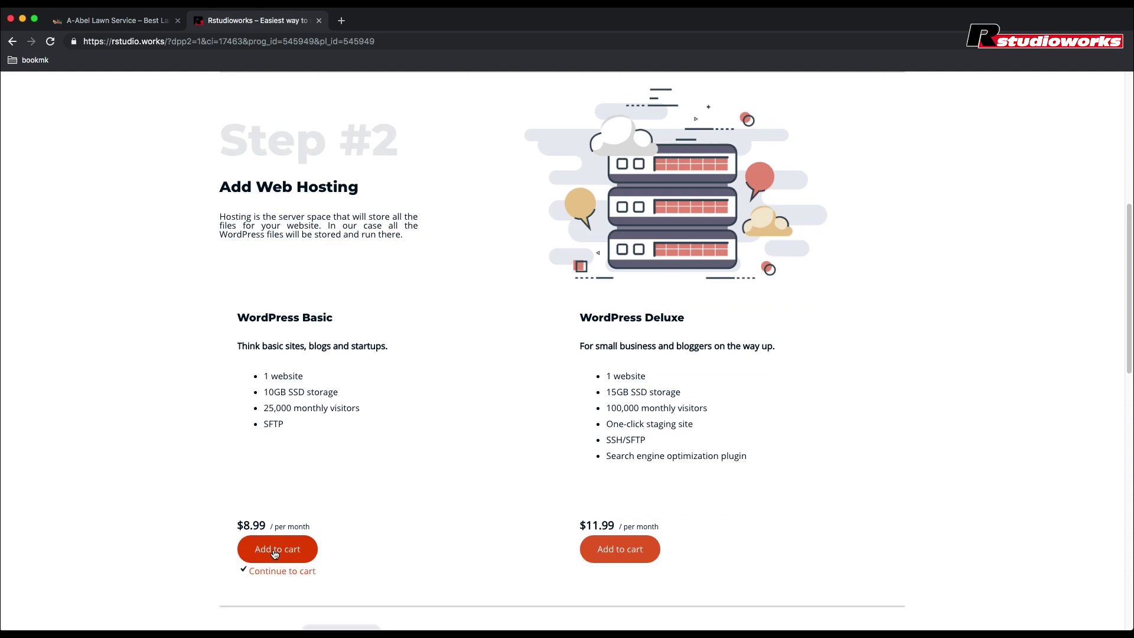
scroll(360, 554, "down", 5)
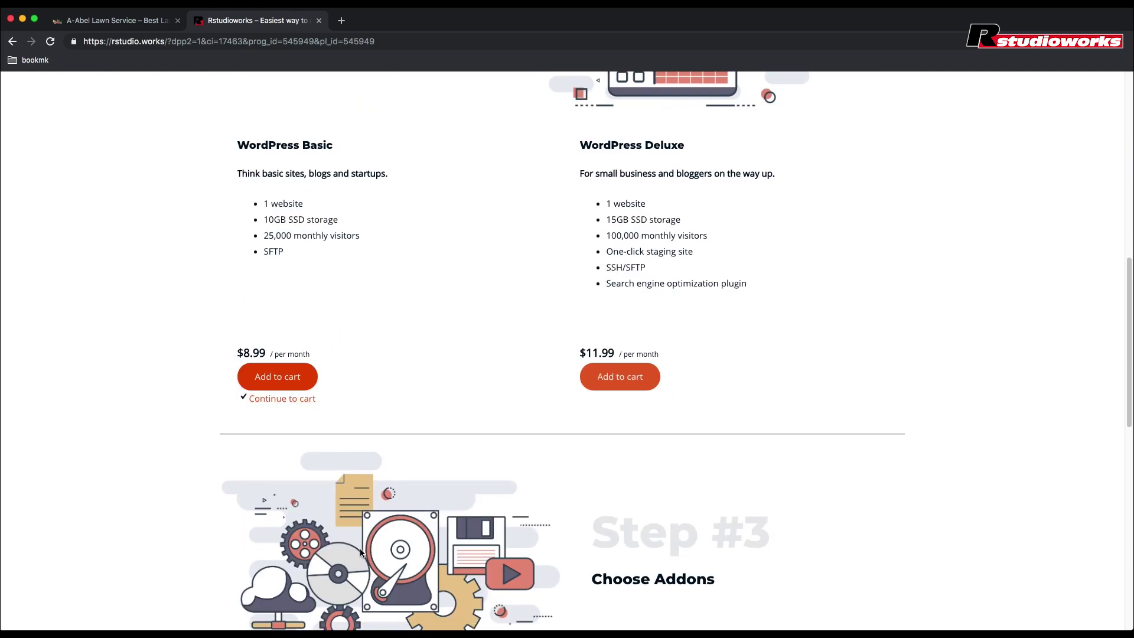
scroll(361, 554, "down", 5)
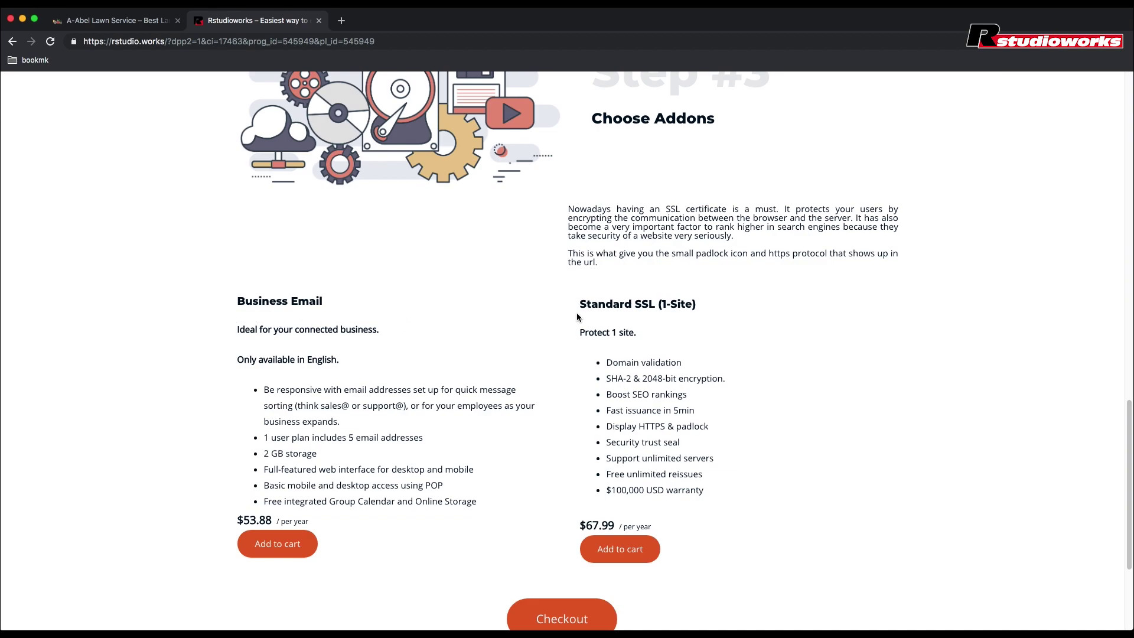
scroll(526, 399, "down", 2)
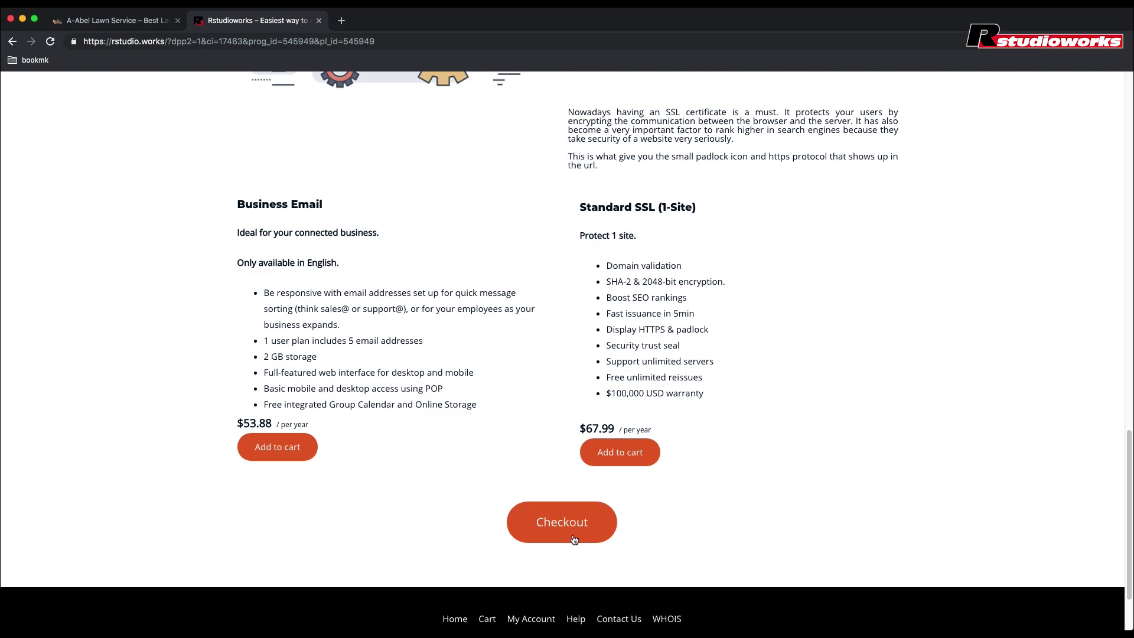
left_click(574, 540)
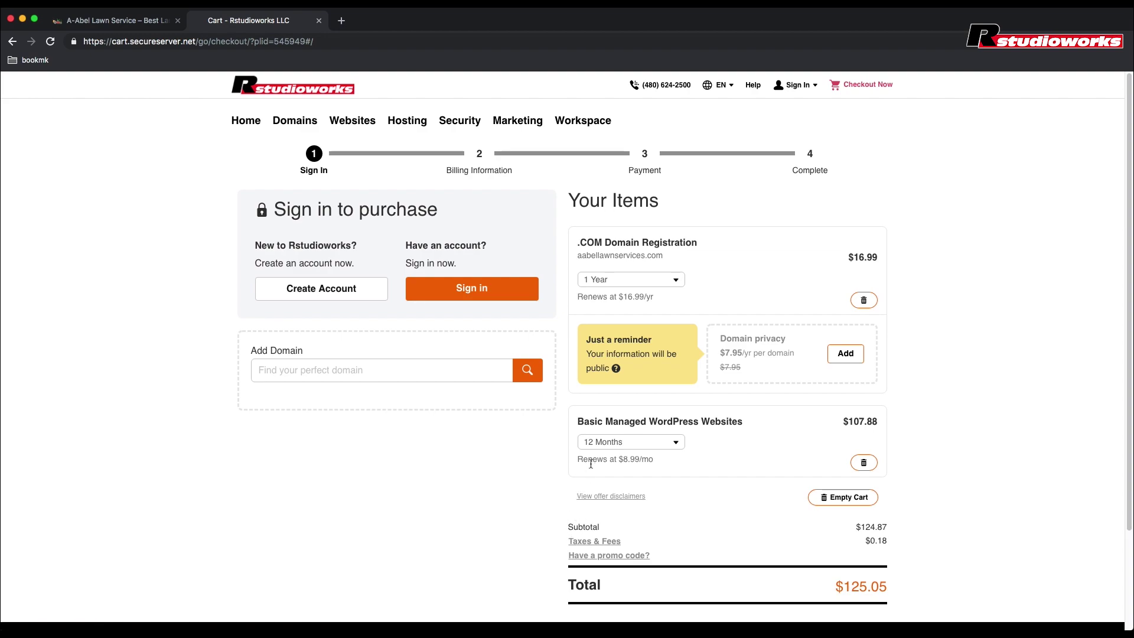
Step: Switch WordPress hosting to 1 Month ($8.99), then start creating a new customer account
left_click(655, 447)
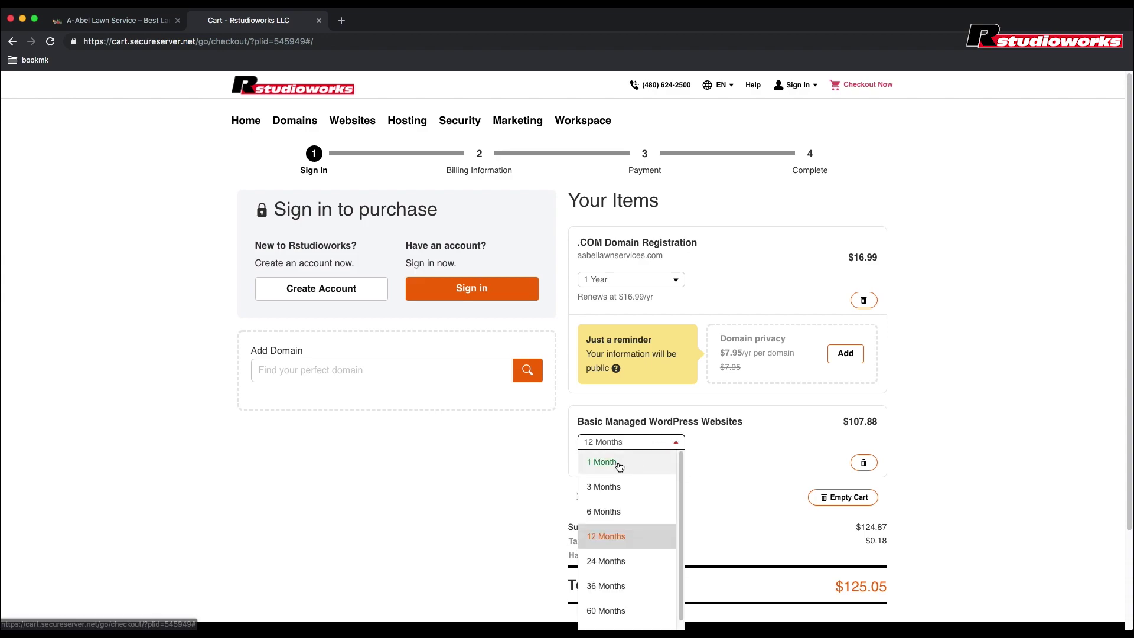
left_click(619, 467)
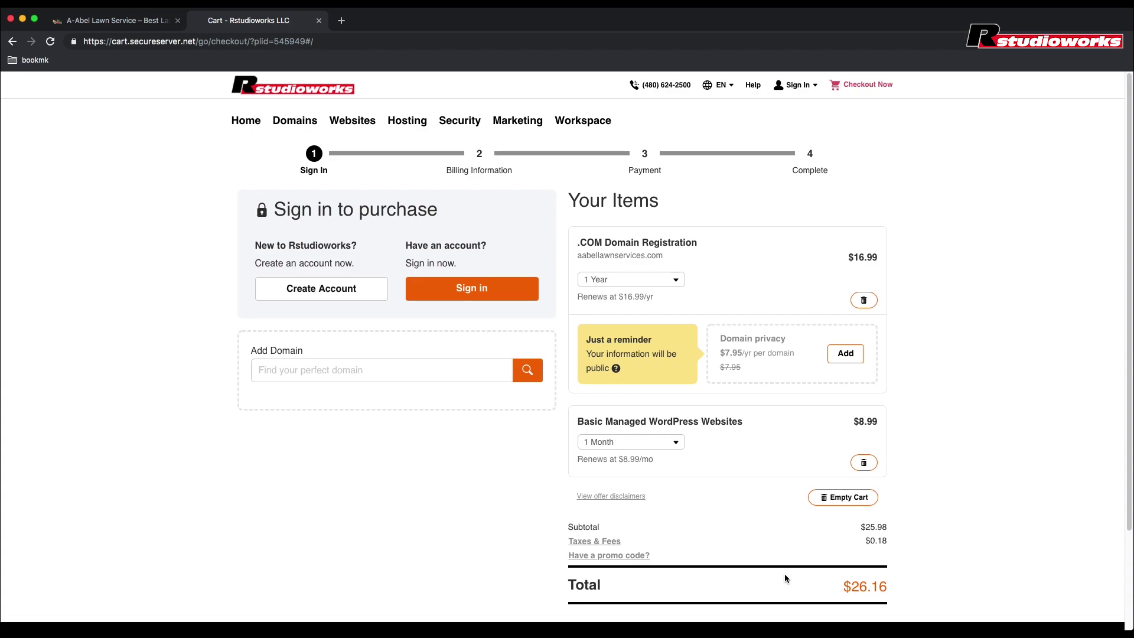
scroll(786, 578, "down", 2)
scroll(785, 578, "down", 1)
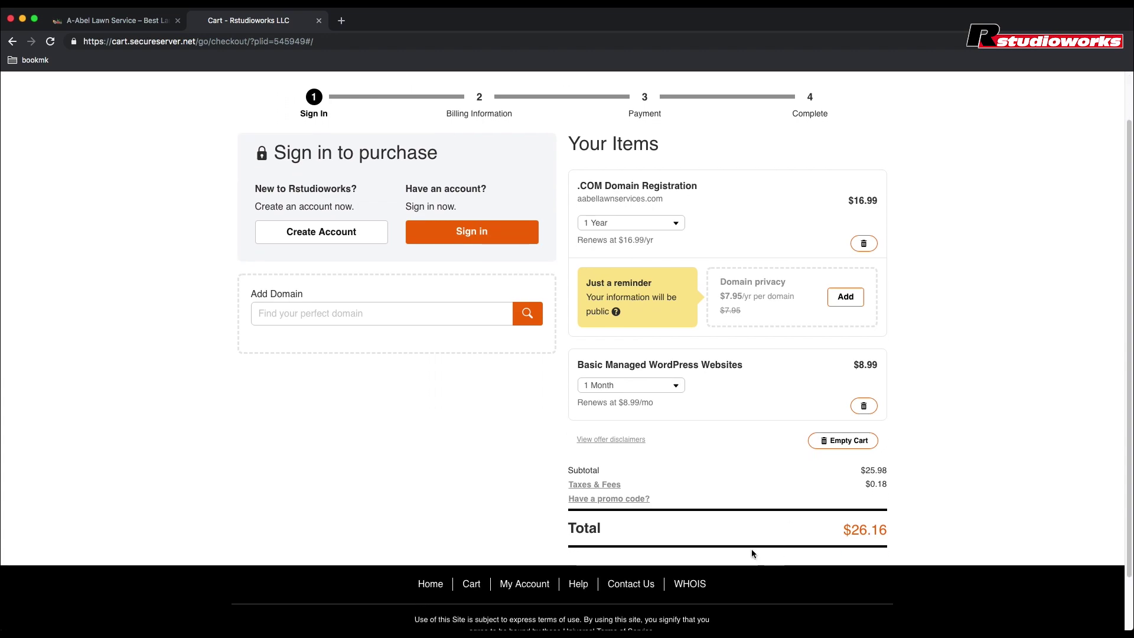
left_click(330, 238)
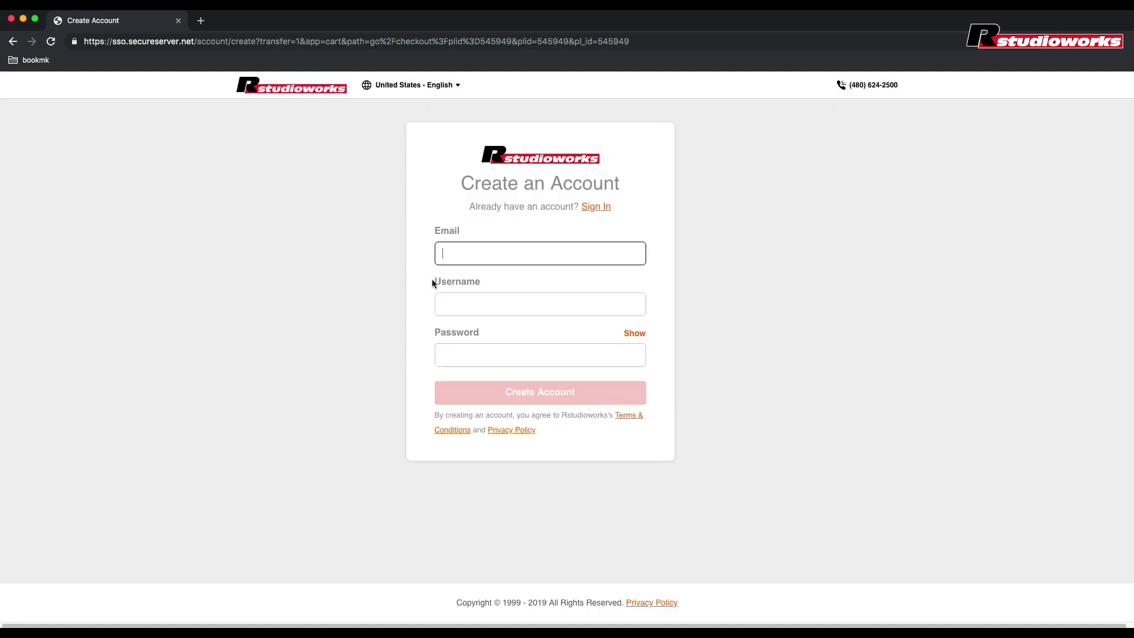
Step: Fill in the saved e-mail, matching username and a 9+ character password, then submit the account
left_click(462, 255)
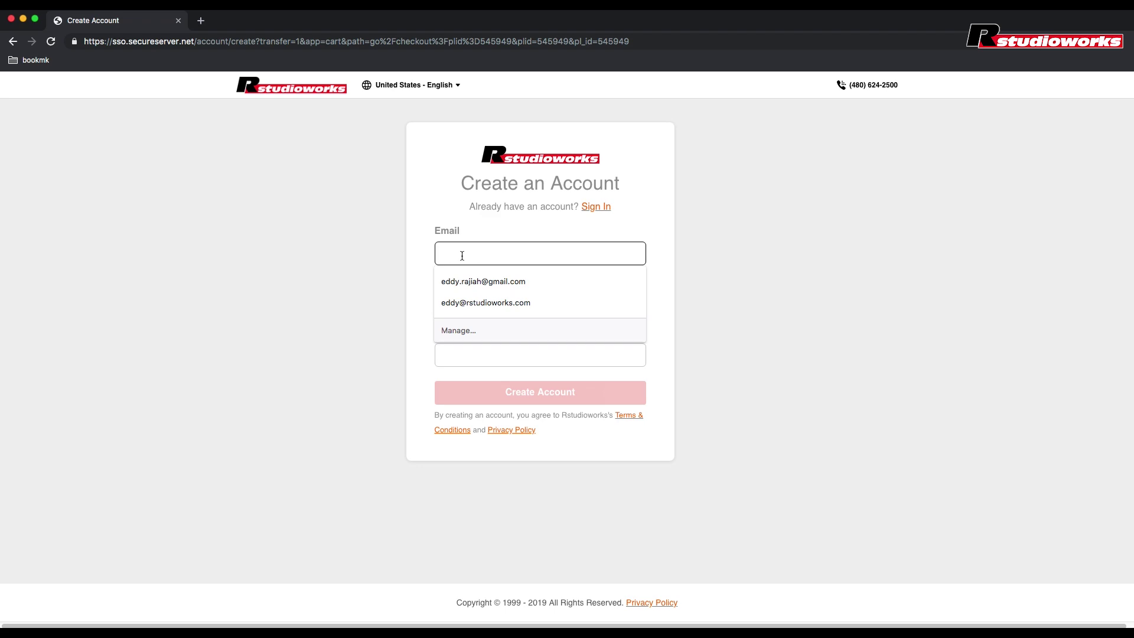
left_click(479, 304)
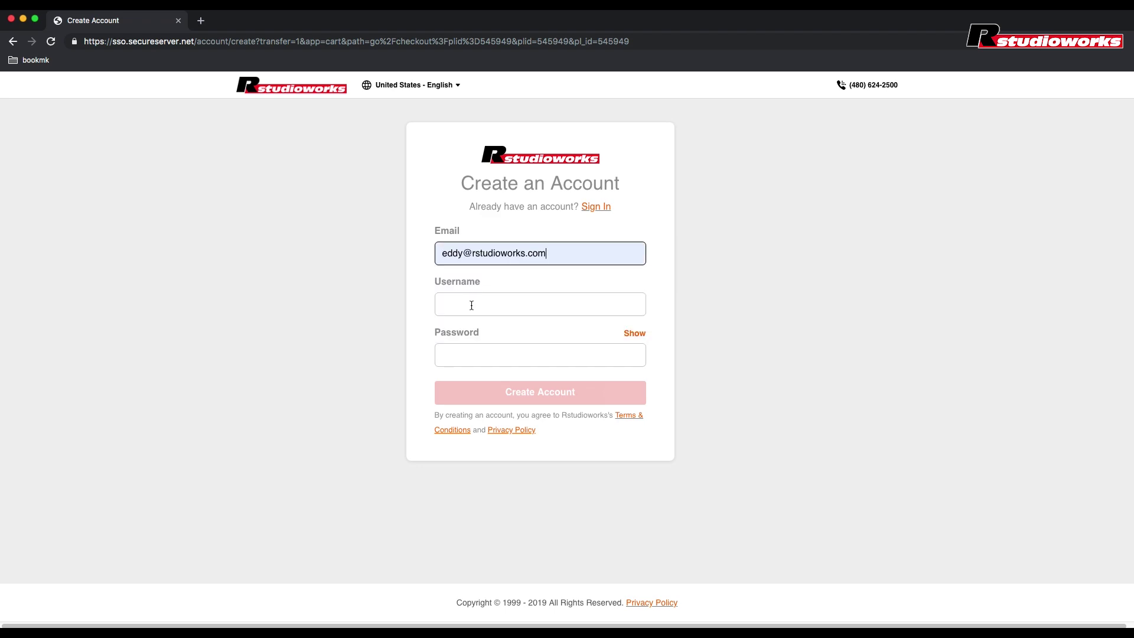
left_click(472, 305)
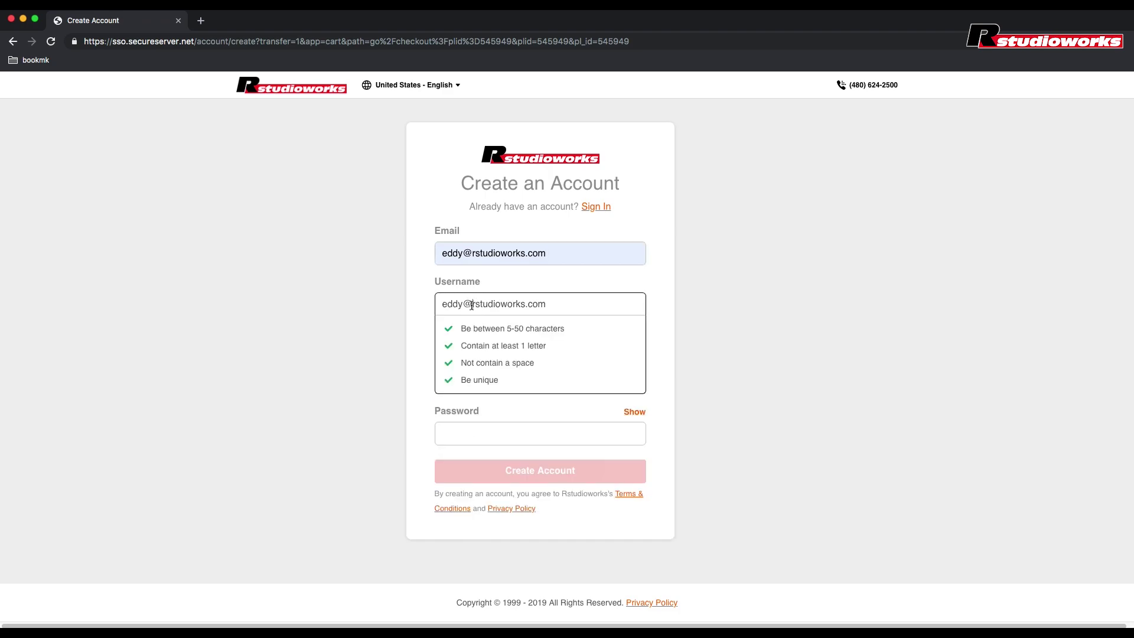
left_click(421, 330)
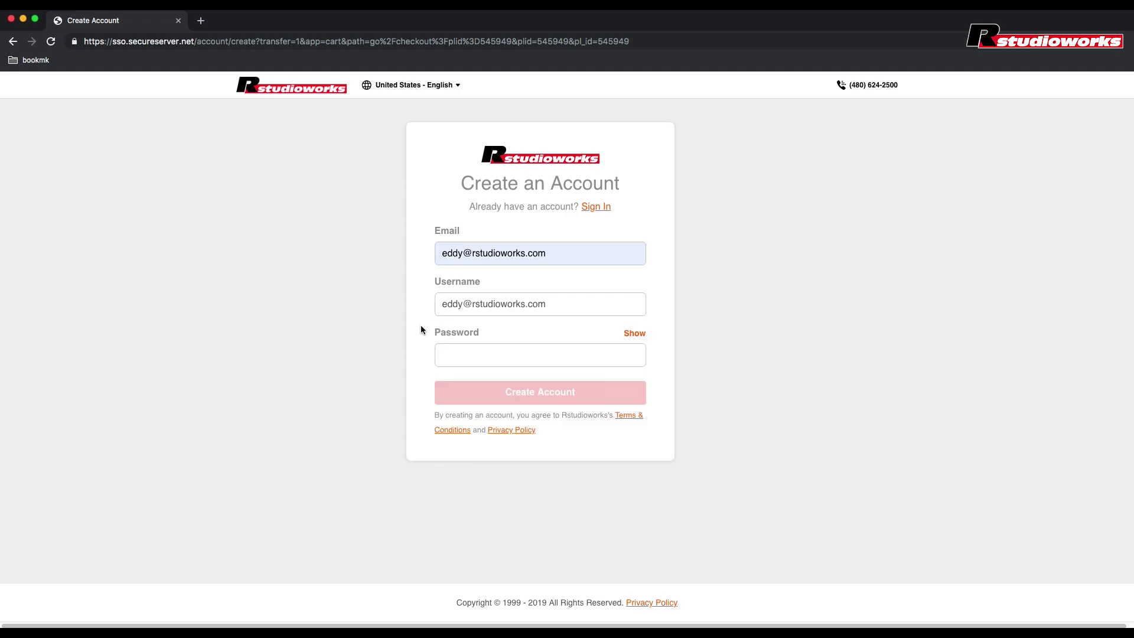
left_click(537, 357)
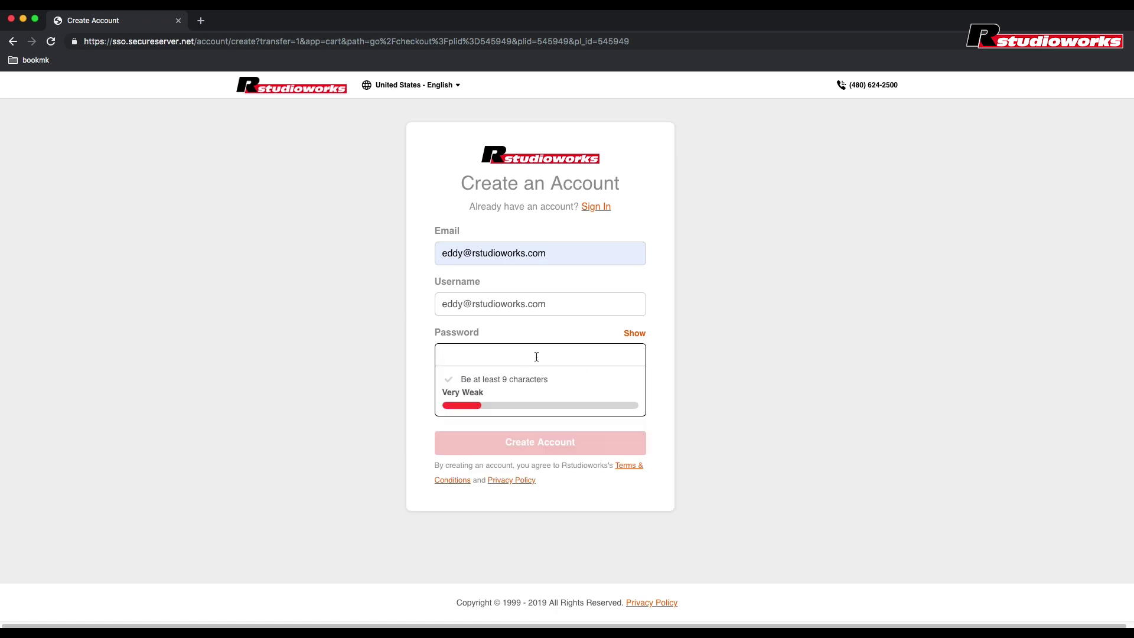
type("•••••••••")
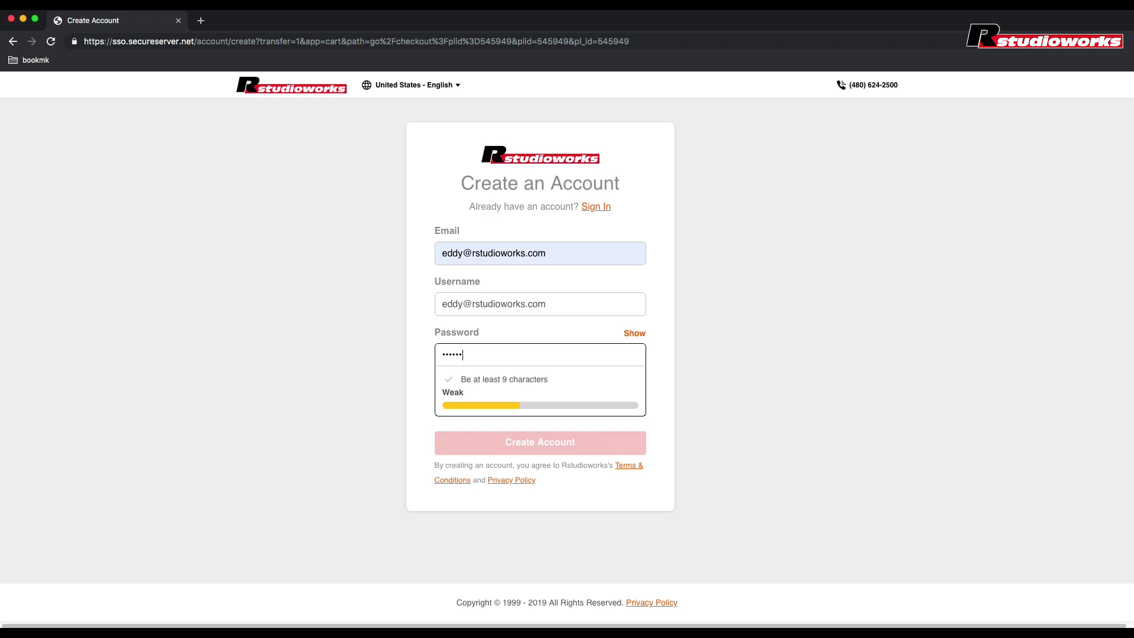
type("•••")
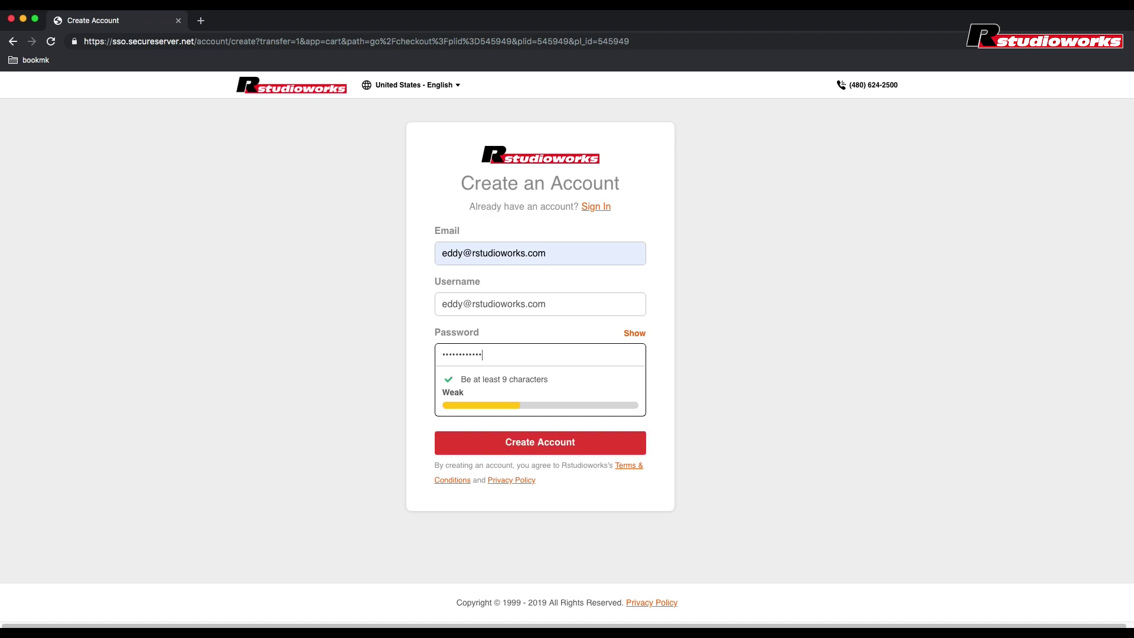
type("••")
left_click(504, 375)
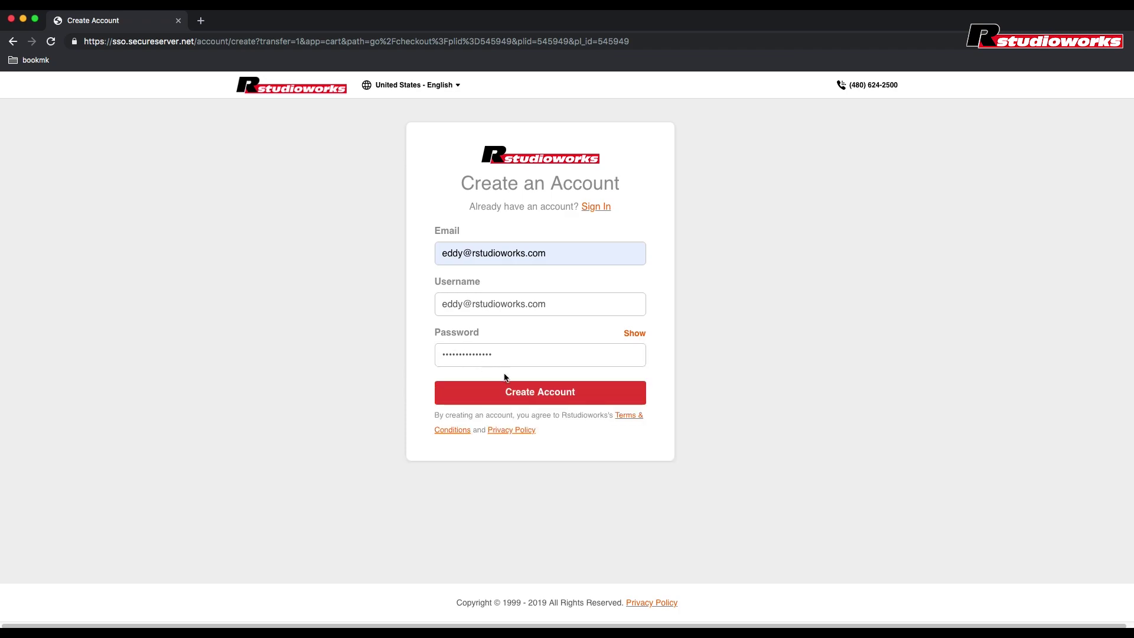
left_click(529, 393)
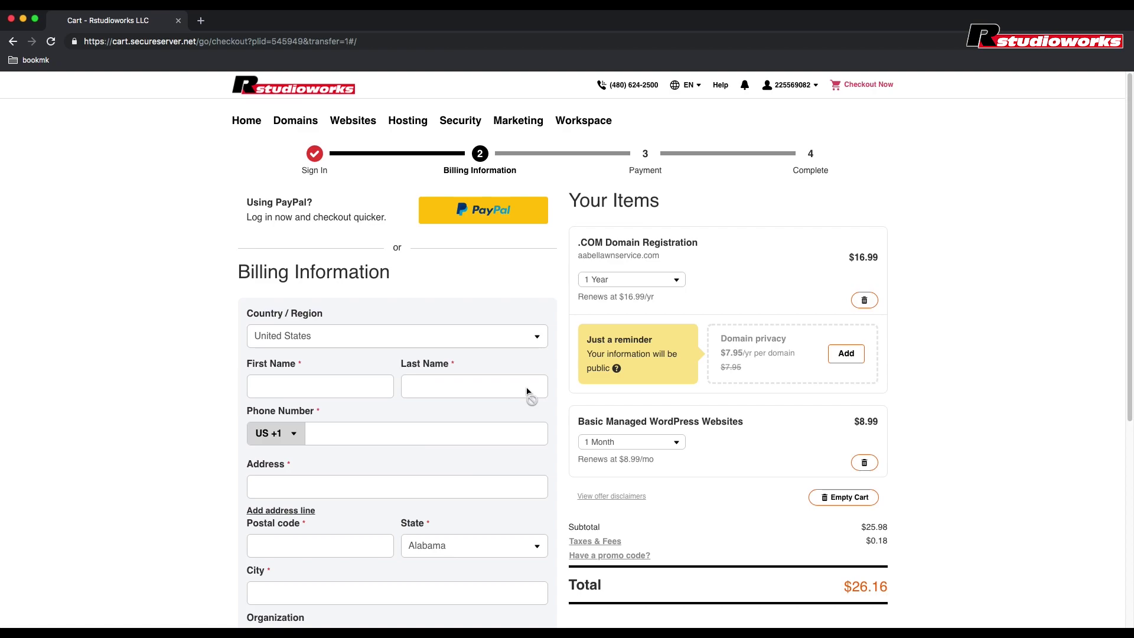
Step: Check the billing and payment details and complete the $26.75 order
scroll(191, 406, "down", 3)
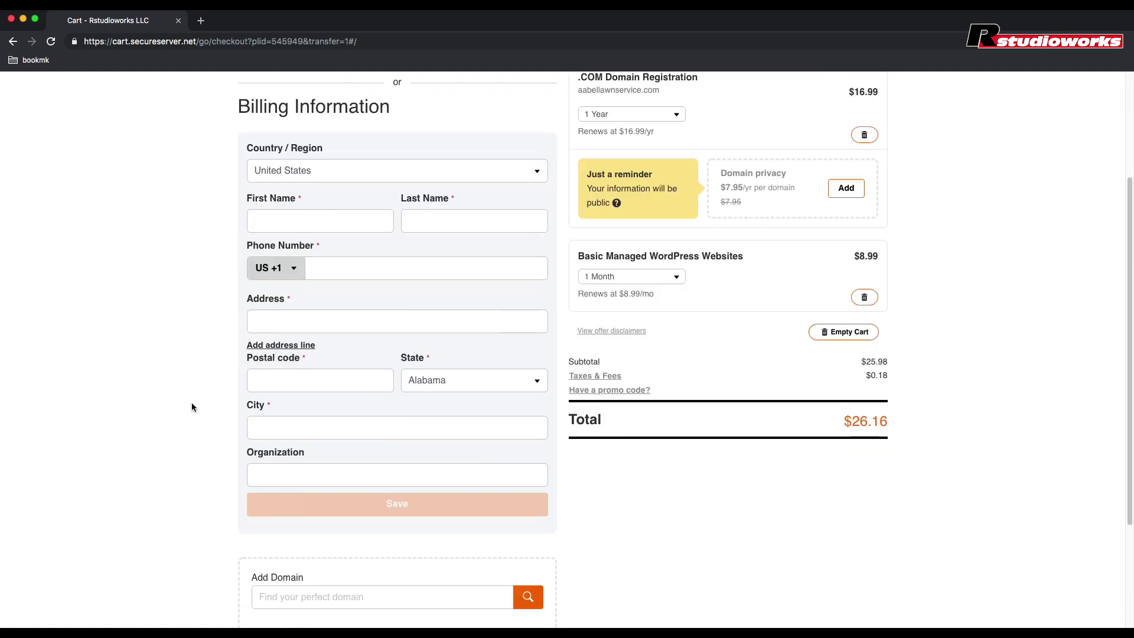
scroll(191, 406, "up", 1)
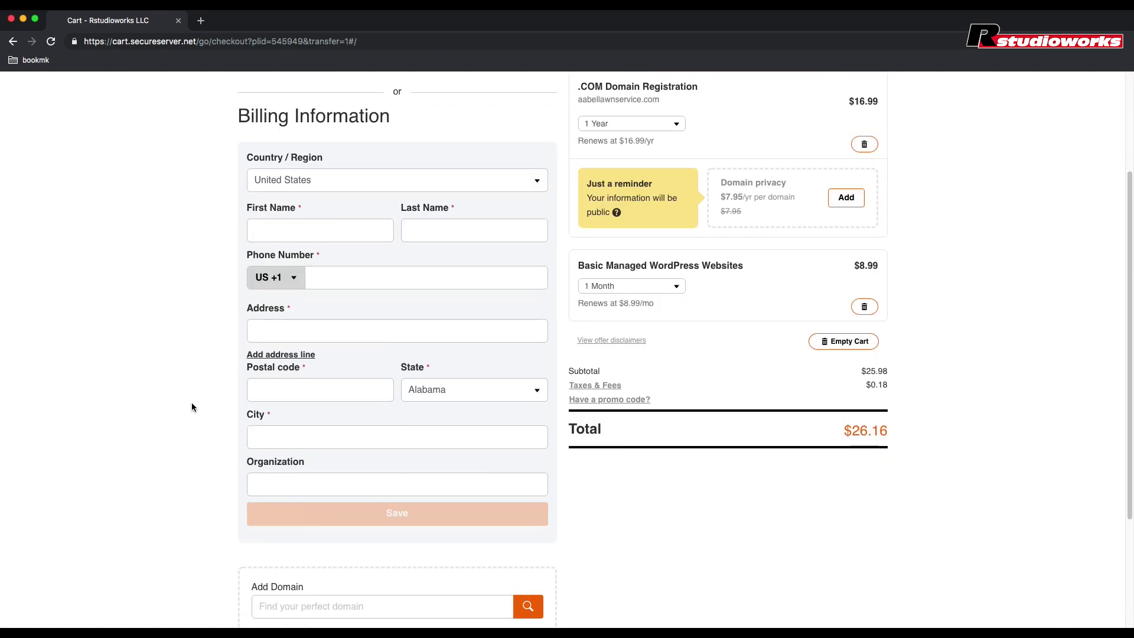
scroll(192, 406, "up", 1)
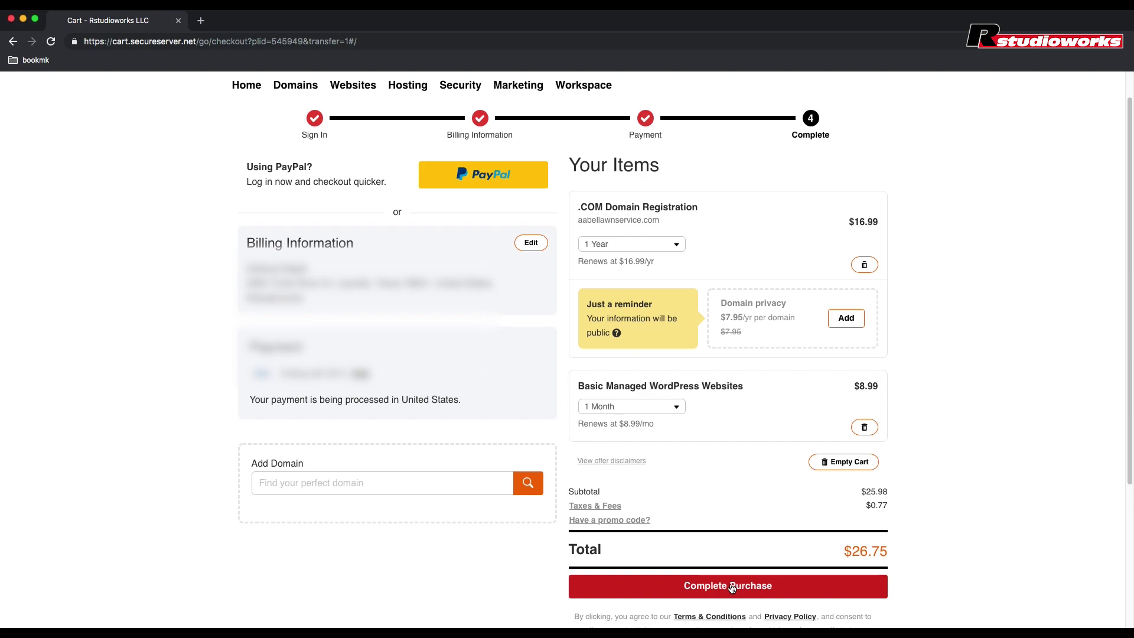
left_click(732, 586)
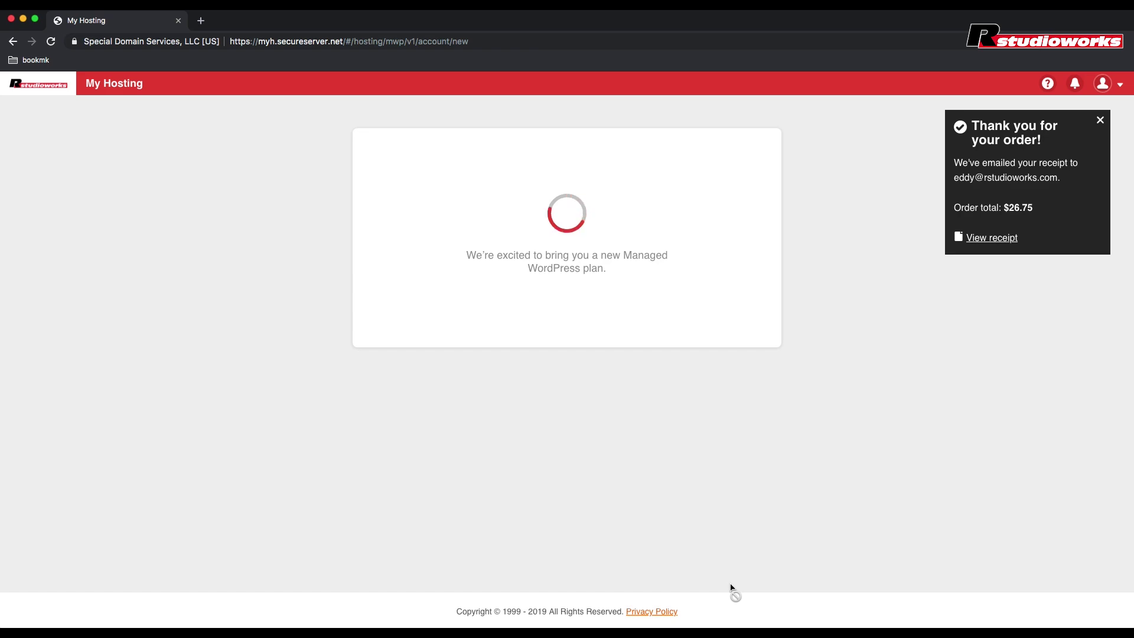
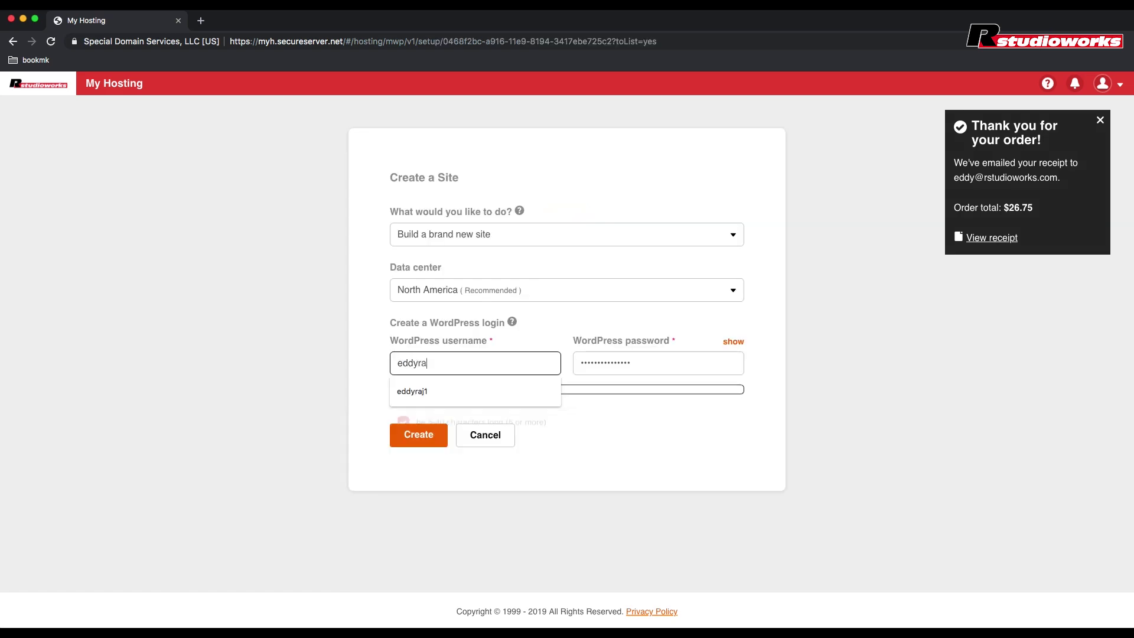
Step: Enter the WordPress username, create the new North America site, and open its WP Admin
left_click(372, 368)
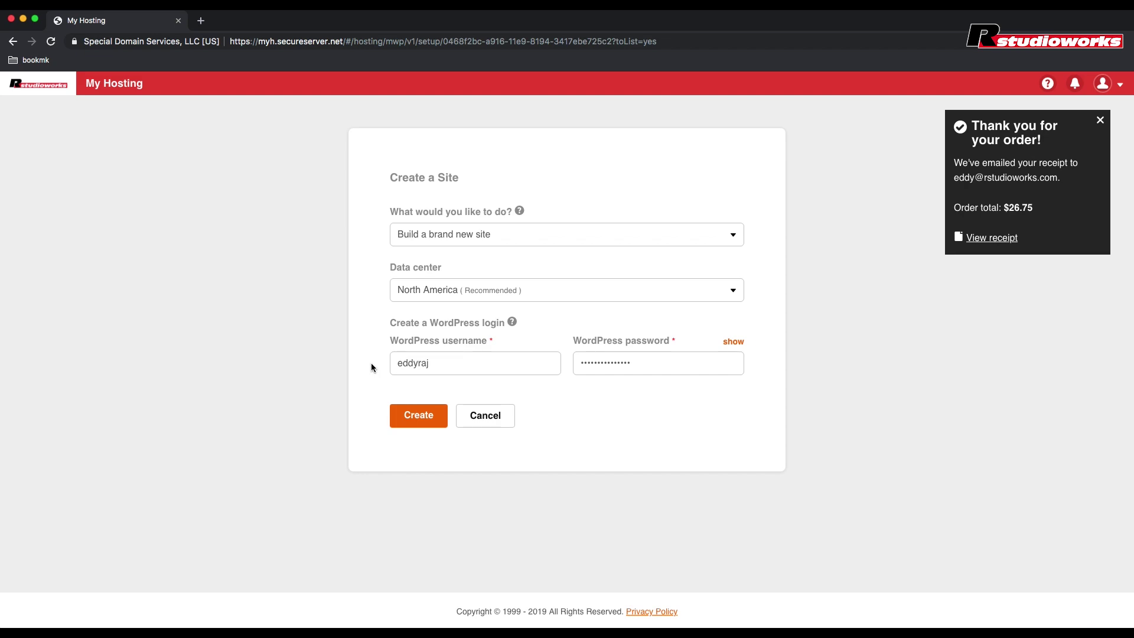
left_click(422, 426)
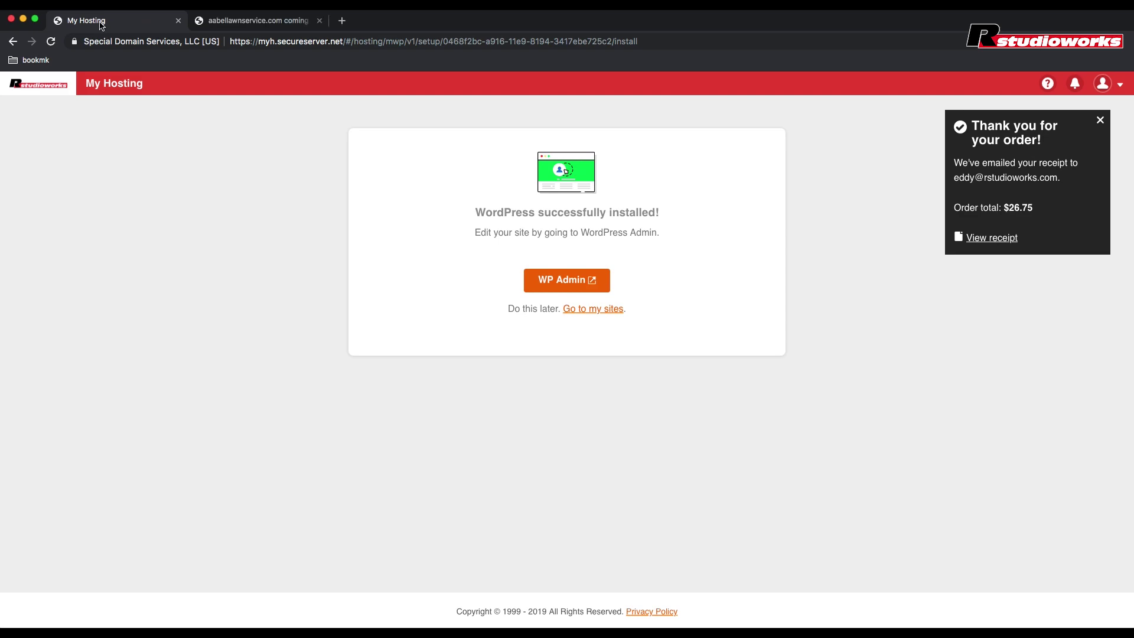
left_click(585, 288)
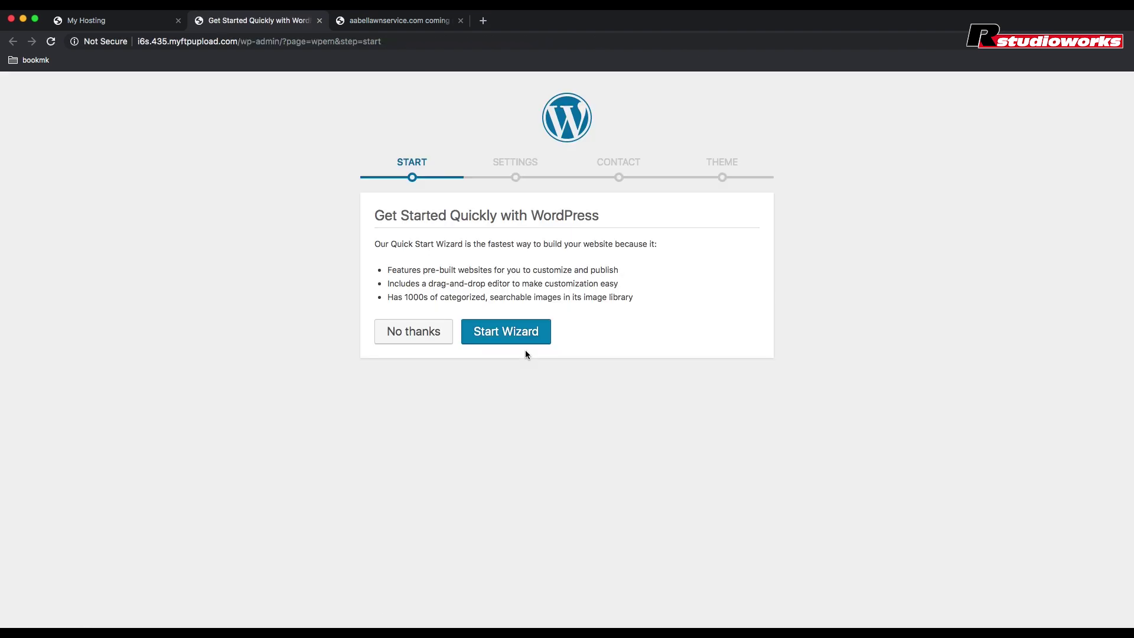
Step: Skip the quick-start wizard to the dashboard and open the hosting Domains page for changing the temporary domain
left_click(414, 336)
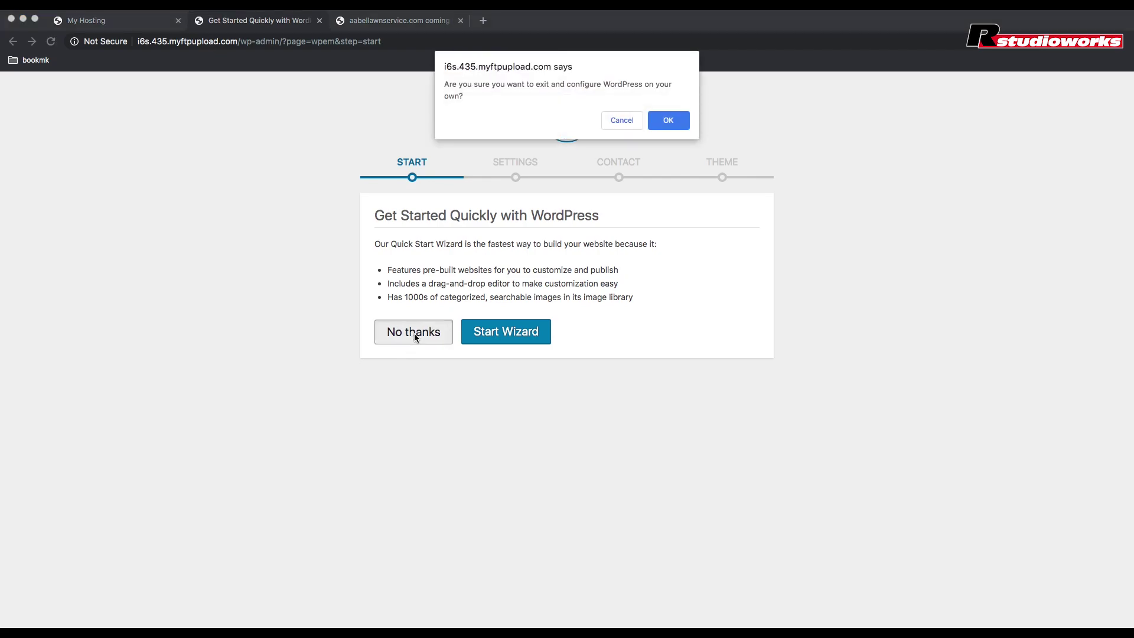
left_click(668, 121)
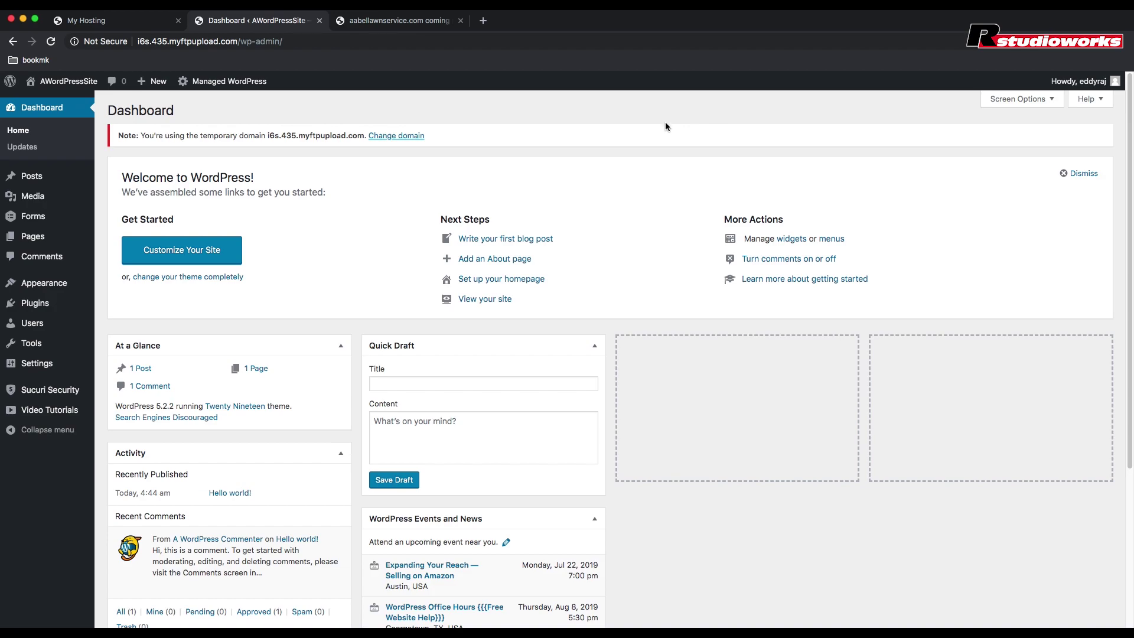
left_click(408, 136)
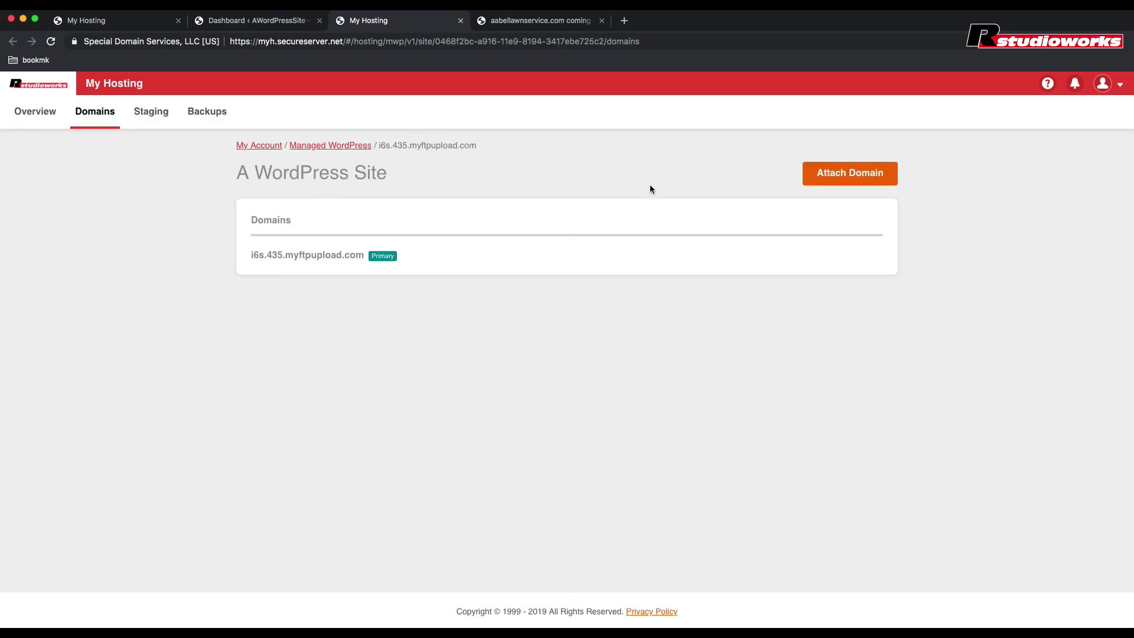
Step: Attach aabellawnservice.com as the site's primary domain and view its page in the browser
left_click(852, 181)
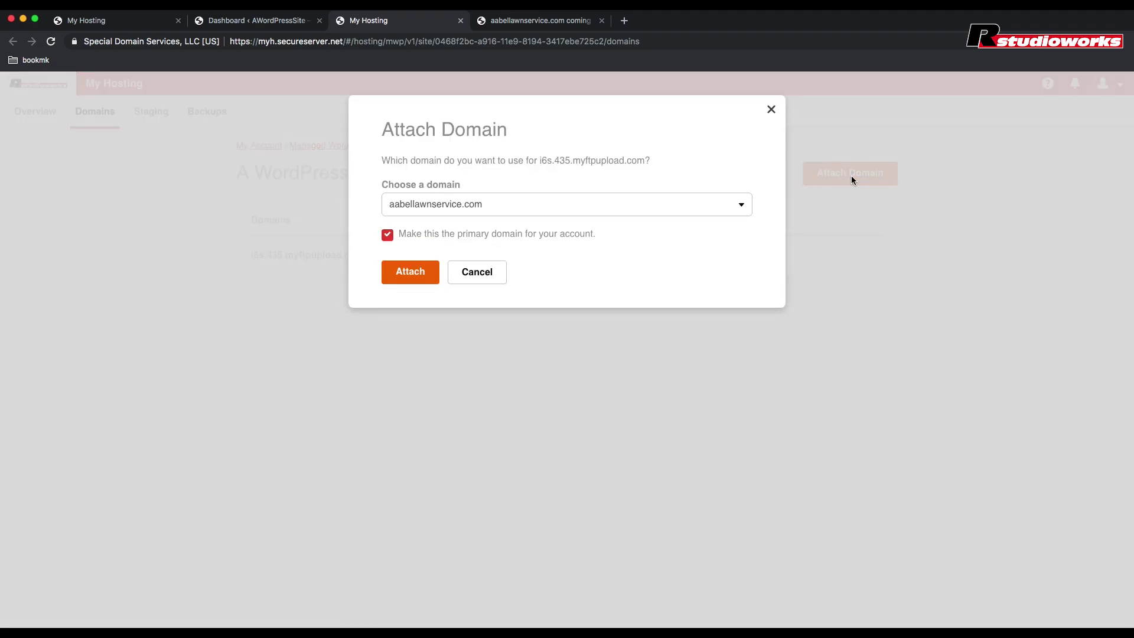
left_click(631, 207)
left_click(631, 208)
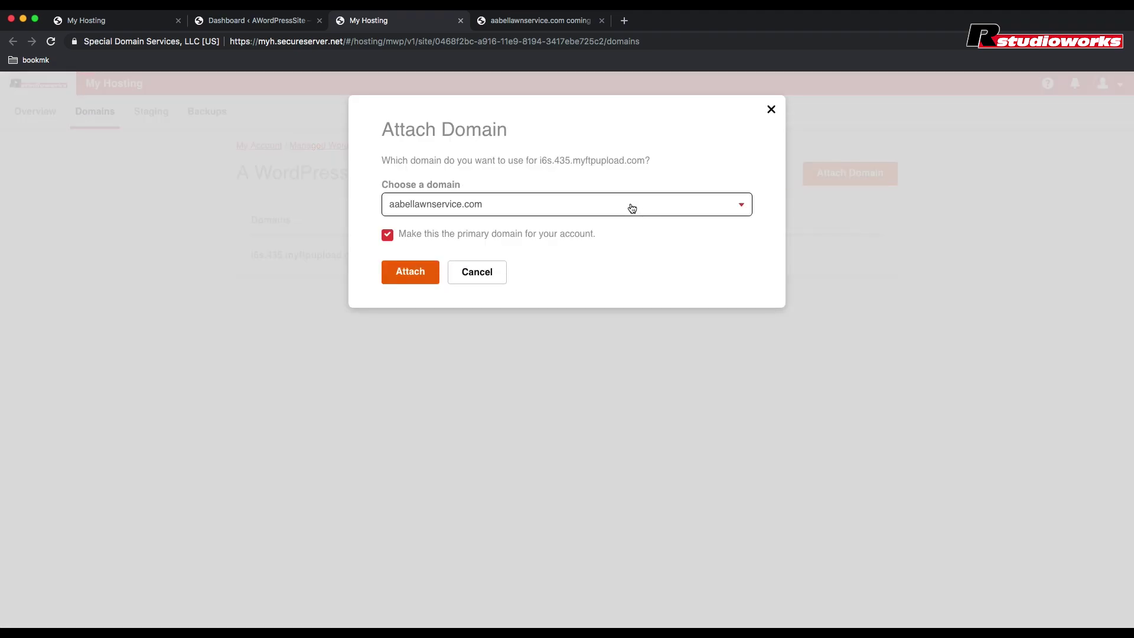
left_click(400, 276)
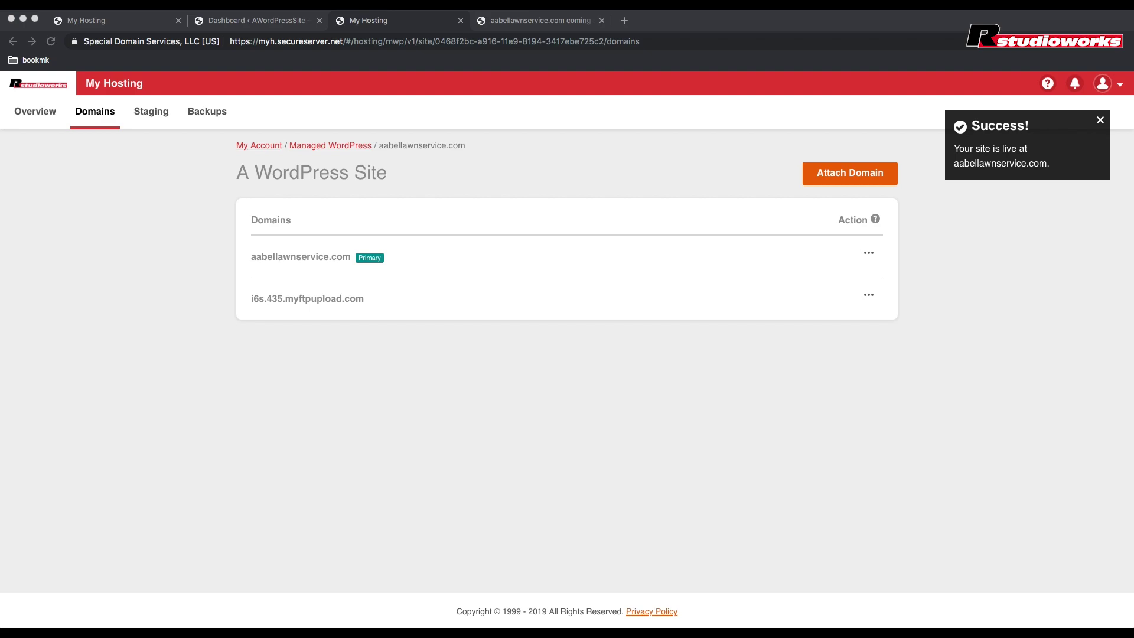
left_click(540, 20)
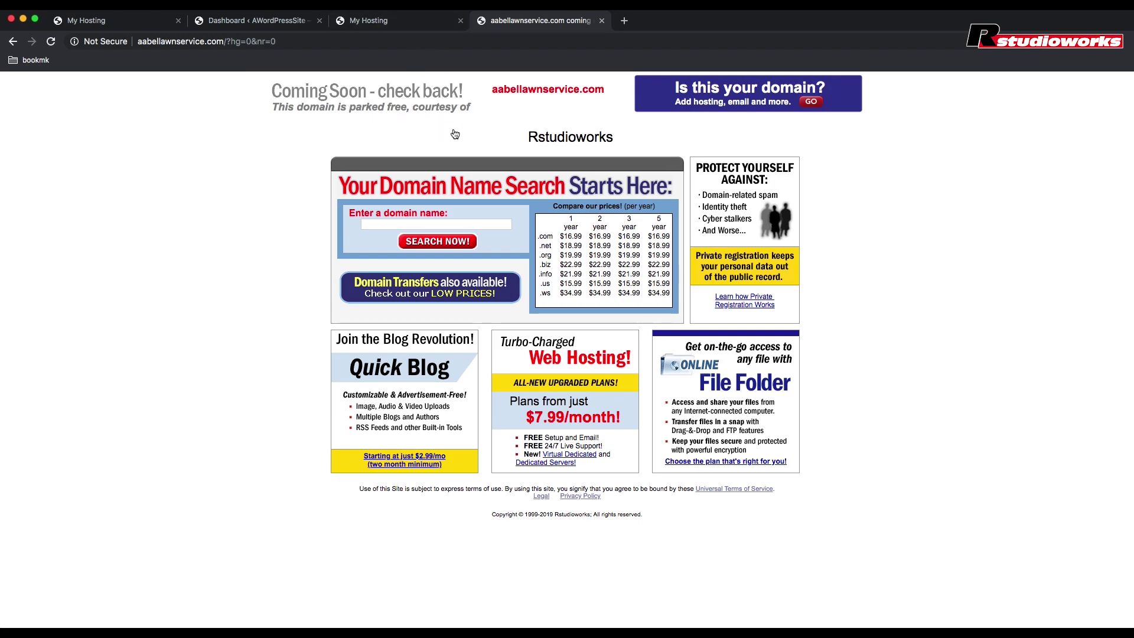
Step: Return to the hosting domains page to reach the aabellawnservice.com WordPress dashboard
left_click(385, 25)
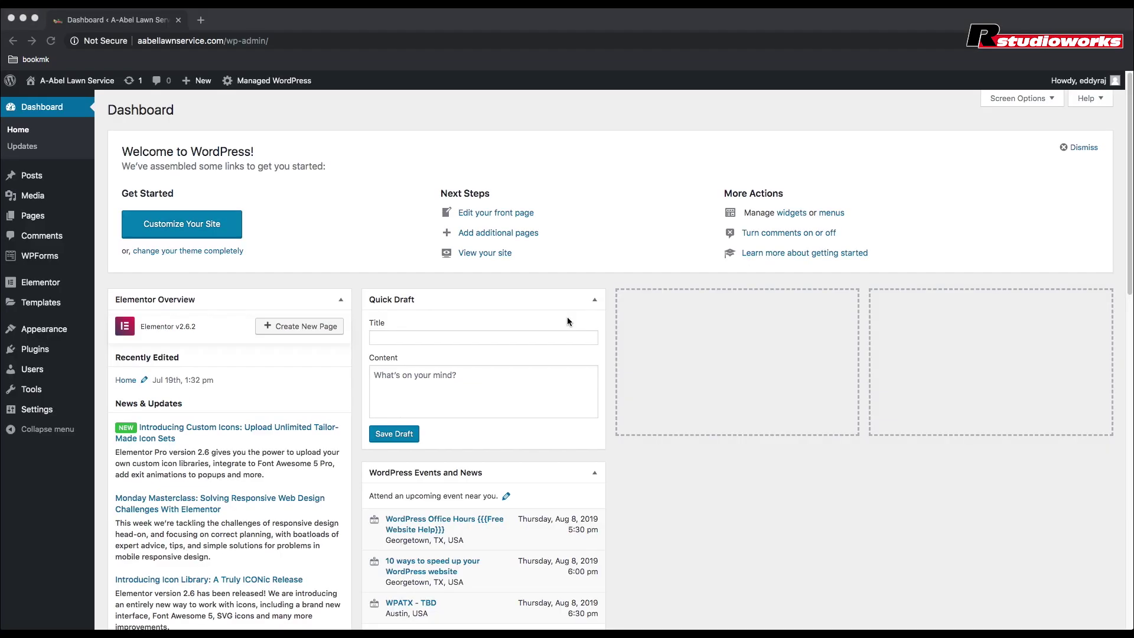
Step: Search the plugin directory for 'astra', then install and activate Astra Starter Sites
left_click(33, 355)
mouse_move(76, 357)
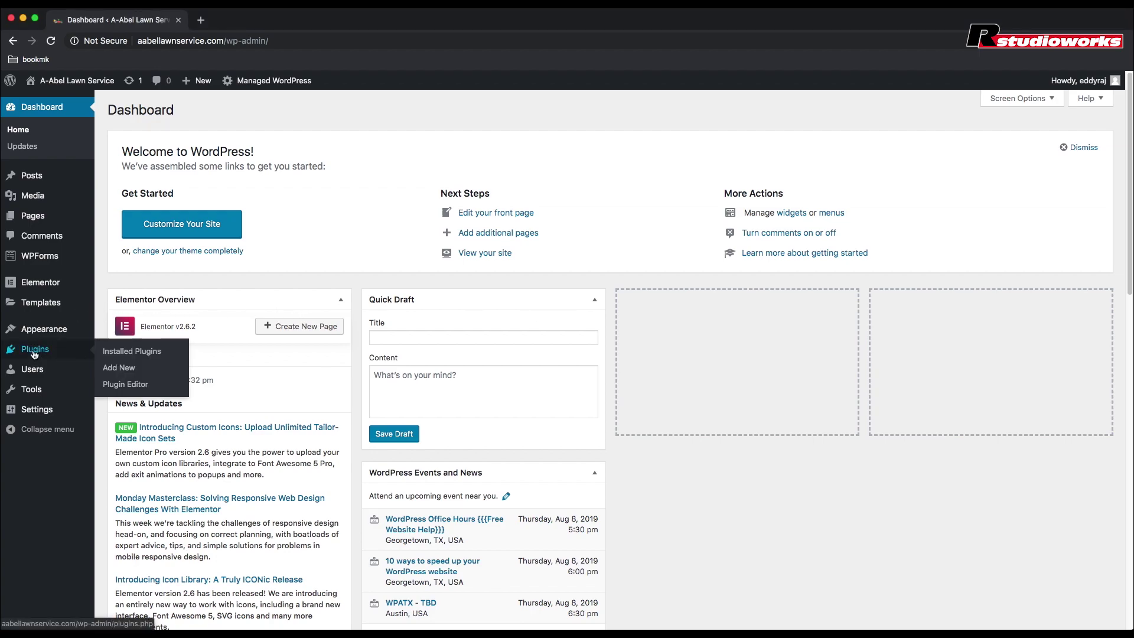
left_click(128, 370)
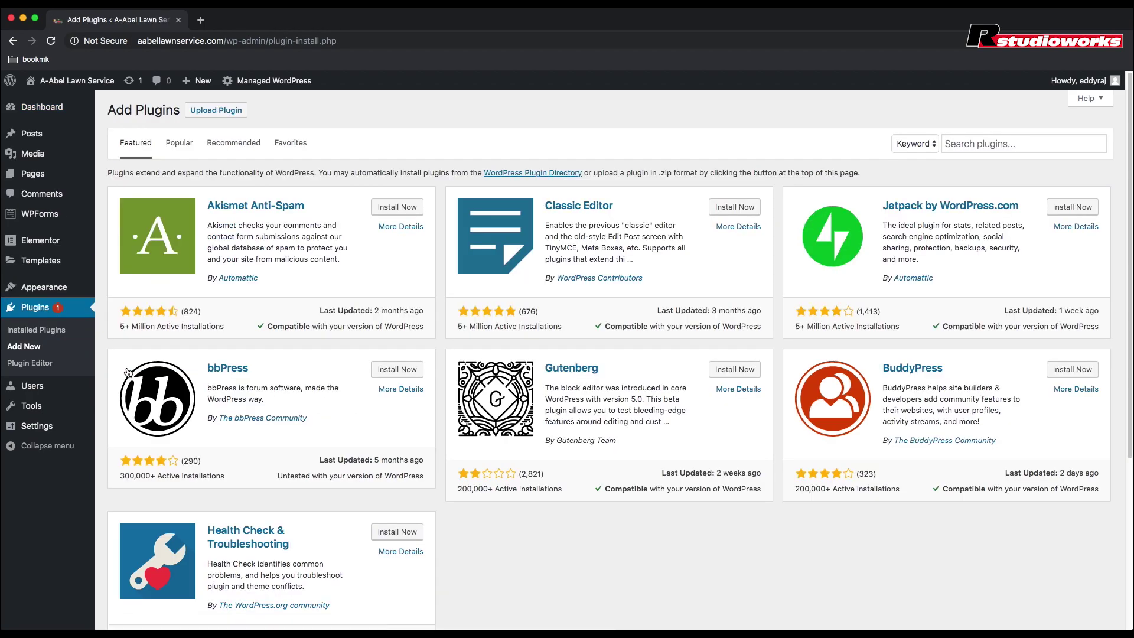
left_click(969, 143)
type("astra")
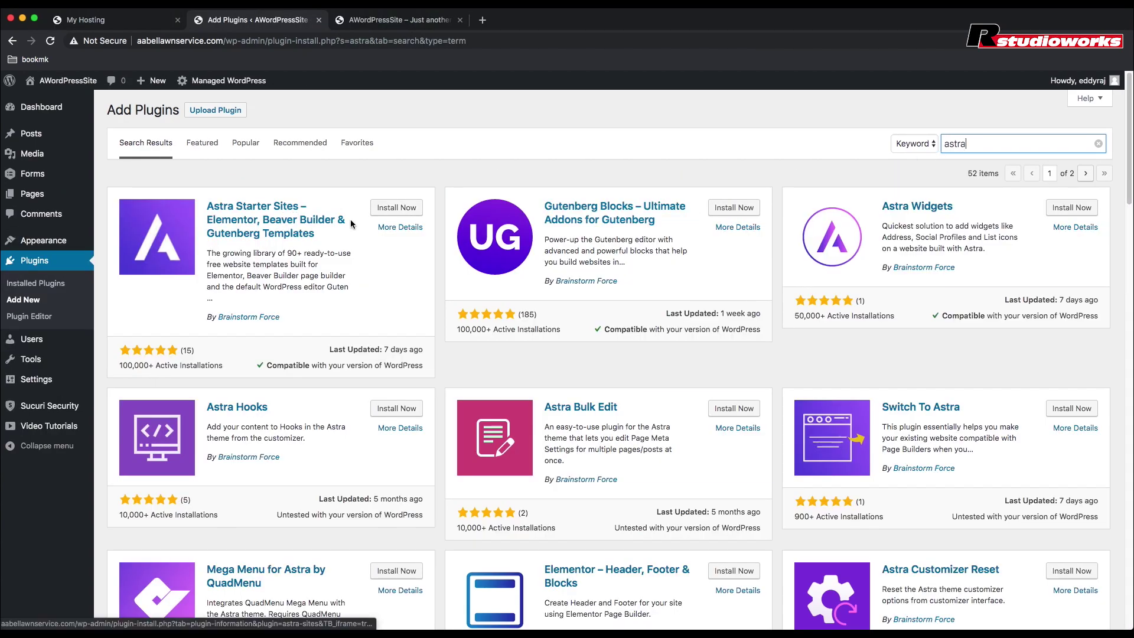
left_click(399, 208)
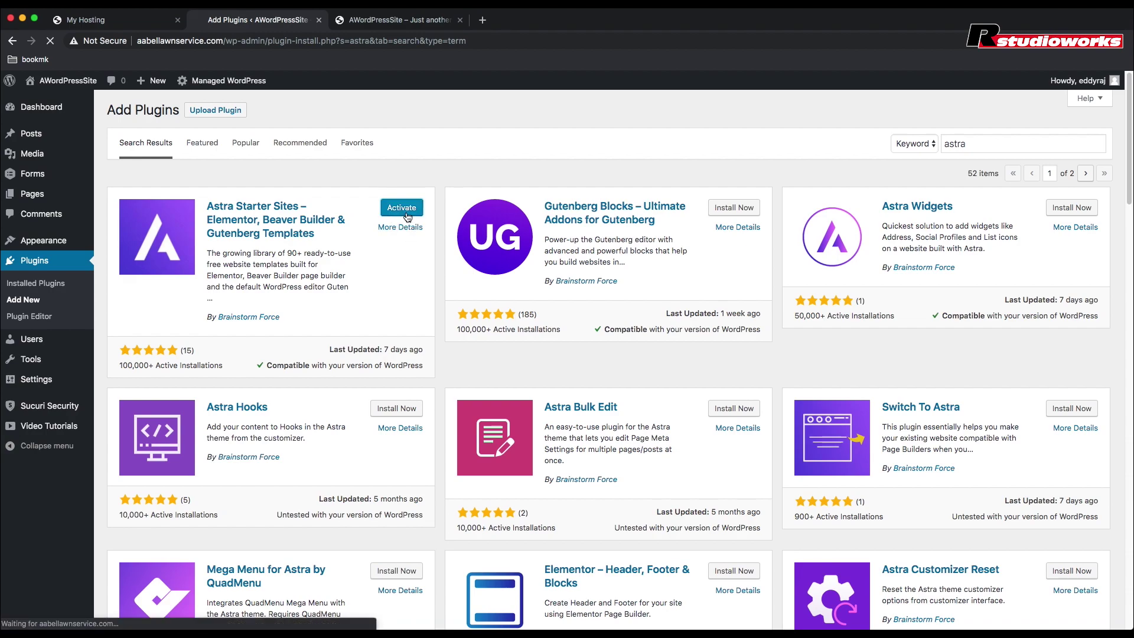
left_click(402, 208)
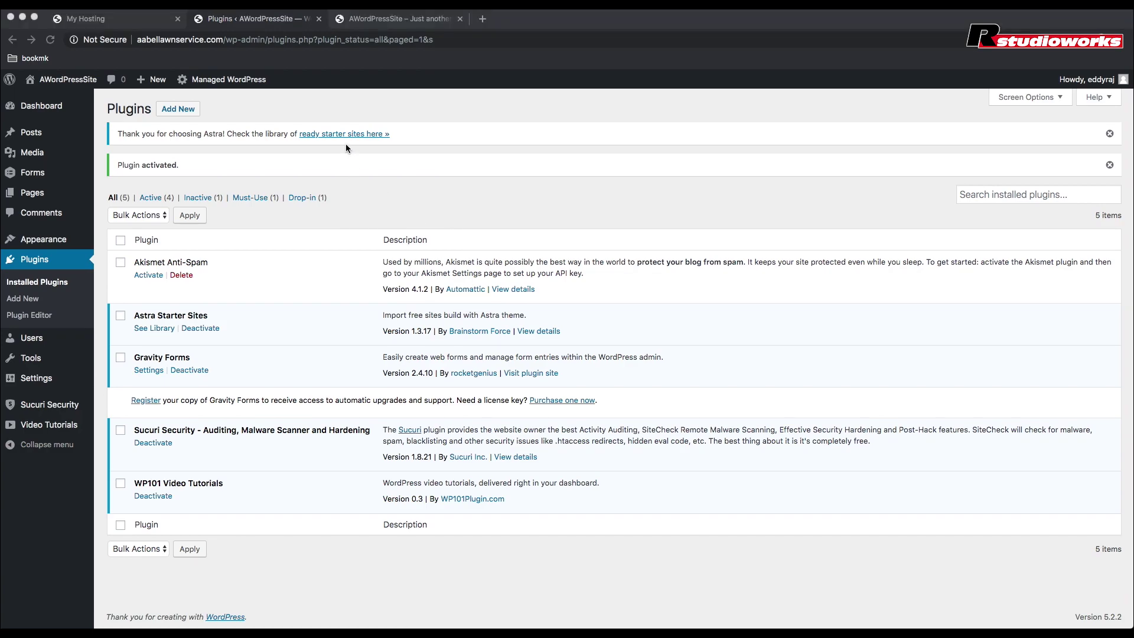
Step: Open the ready starter sites library and choose Elementor as the page builder
left_click(346, 139)
left_click(351, 140)
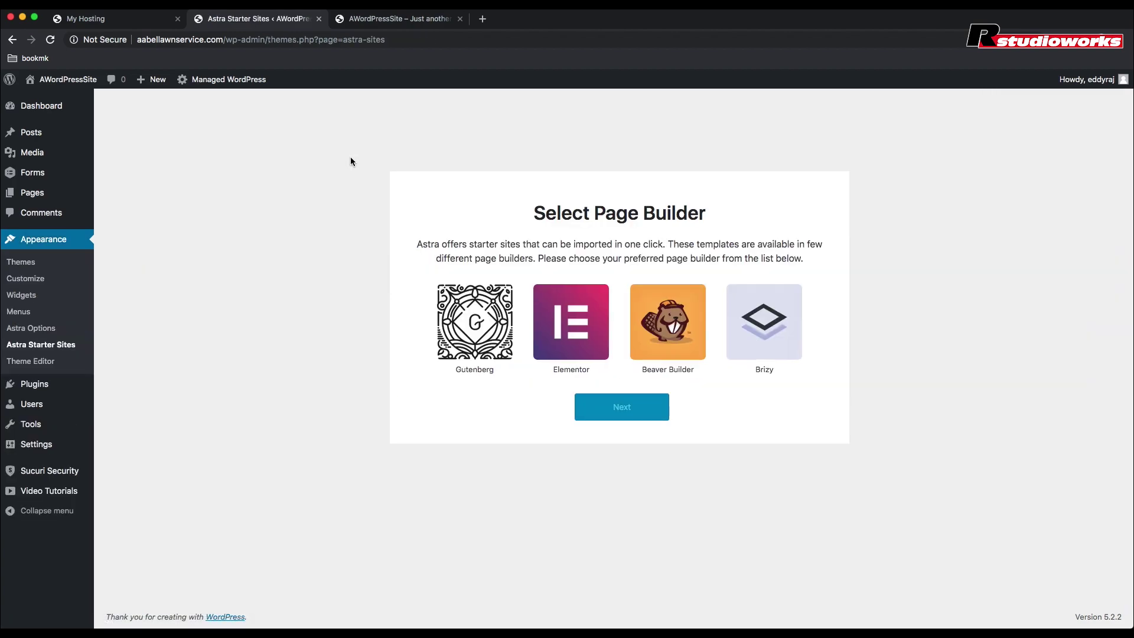
left_click(571, 338)
left_click(627, 411)
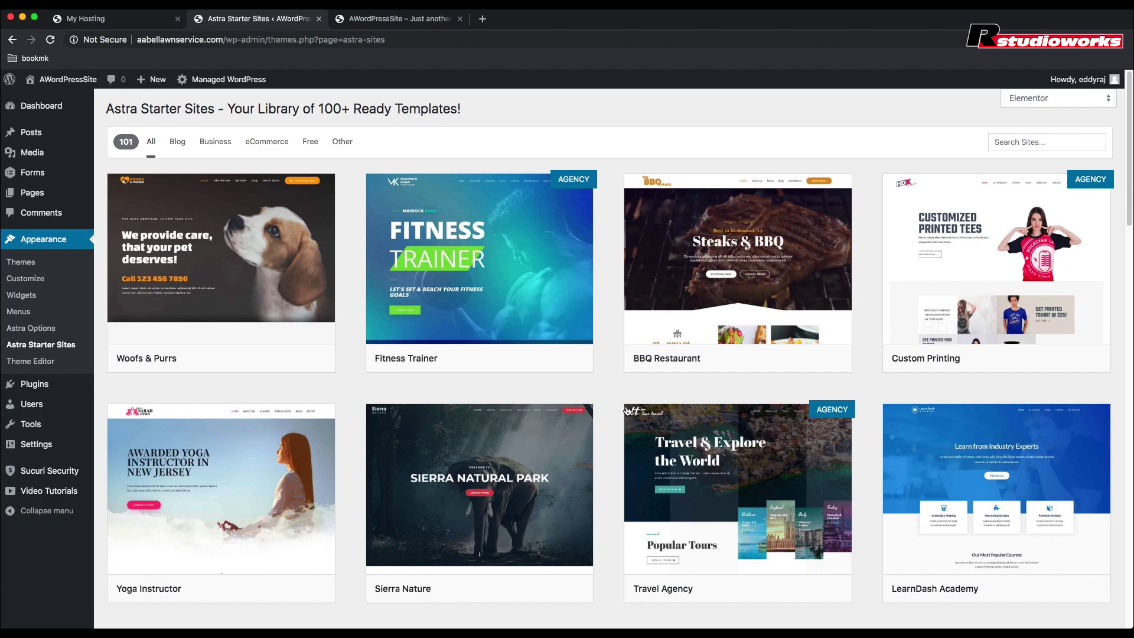
Step: Filter the starter site library to Free templates and browse them
left_click(311, 146)
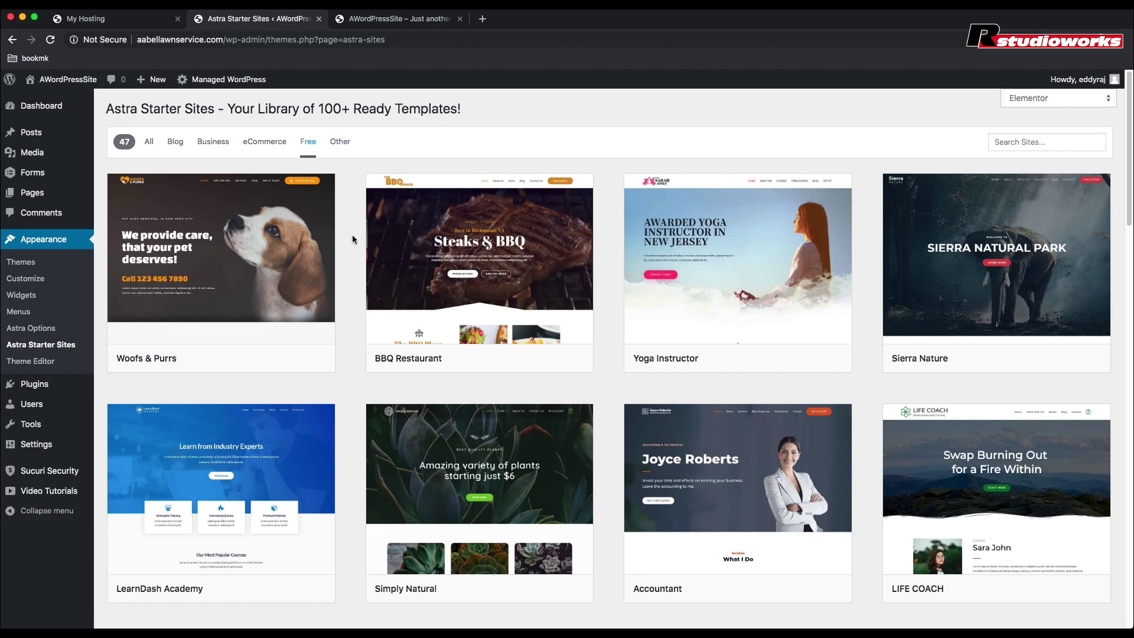
scroll(352, 239, "down", 2)
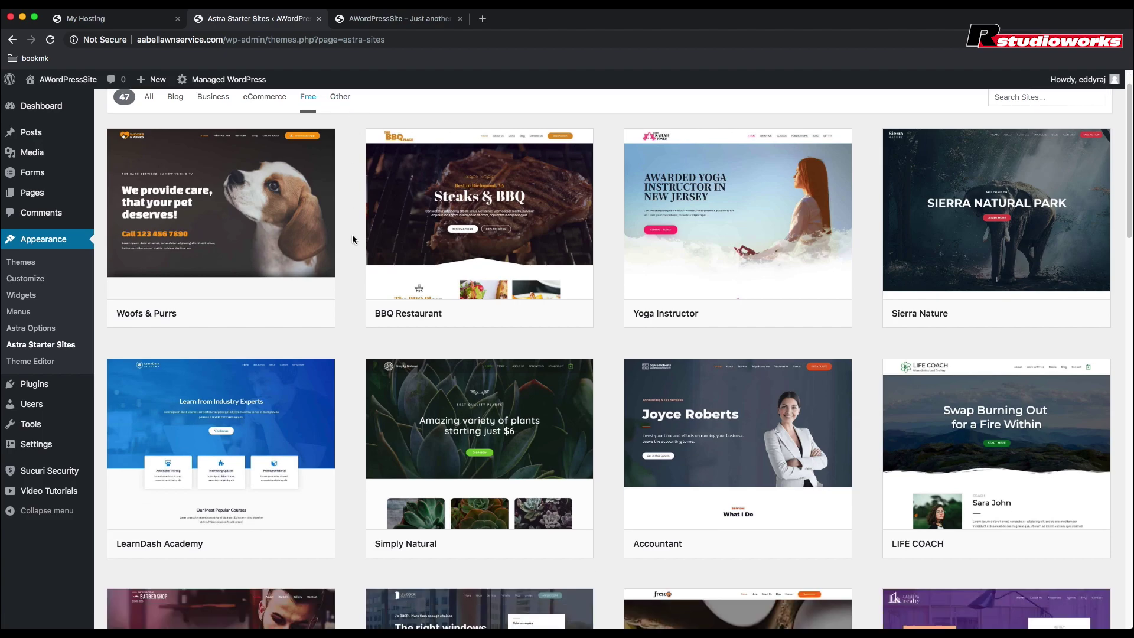
scroll(352, 238, "down", 5)
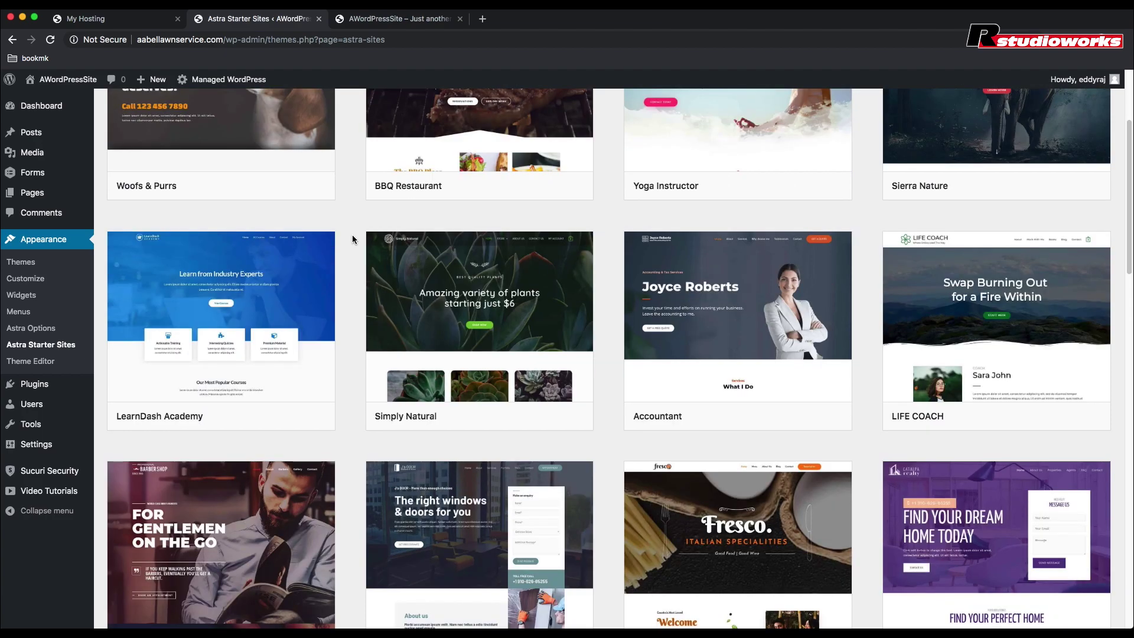
scroll(352, 239, "down", 5)
scroll(352, 239, "down", 8)
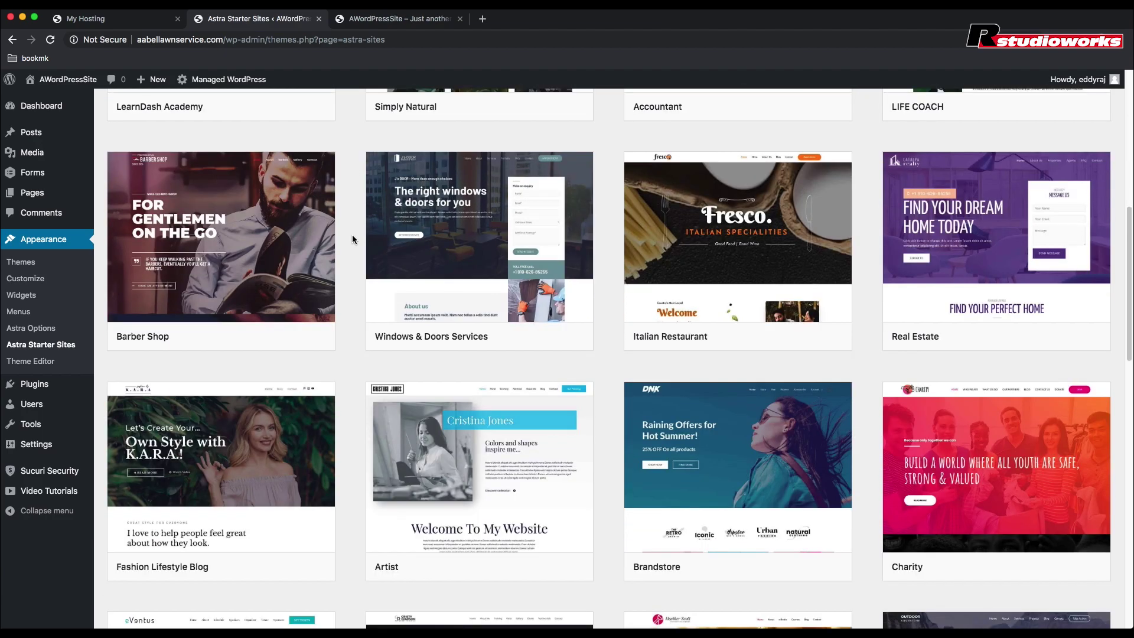
scroll(352, 238, "up", 13)
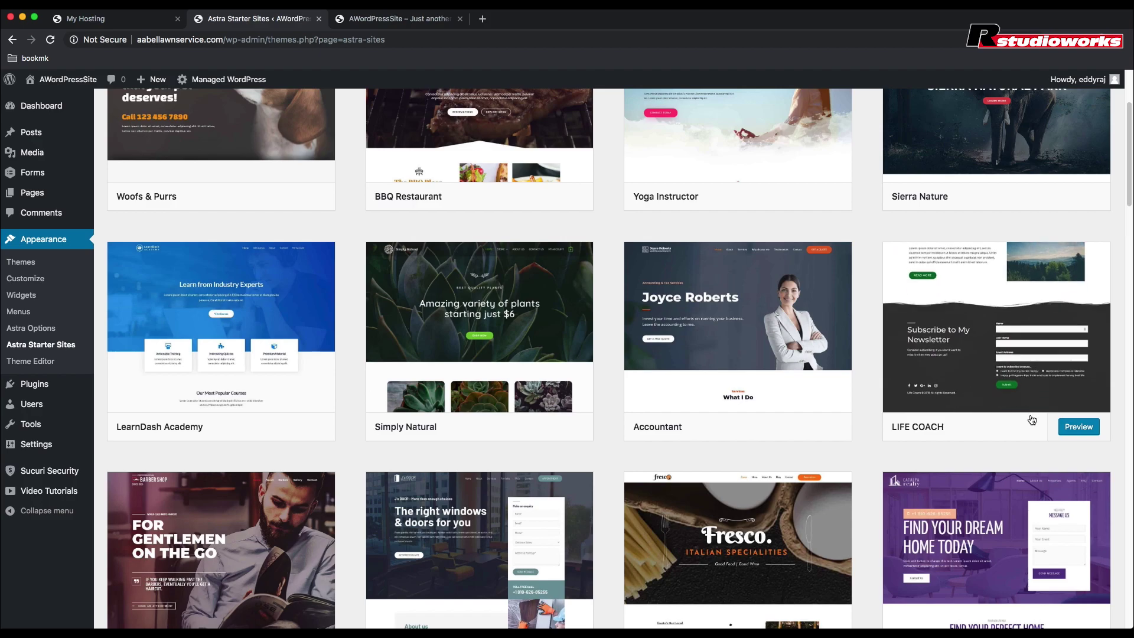
Step: Preview the LIFE COACH starter site, import it, and view the imported site
left_click(1078, 436)
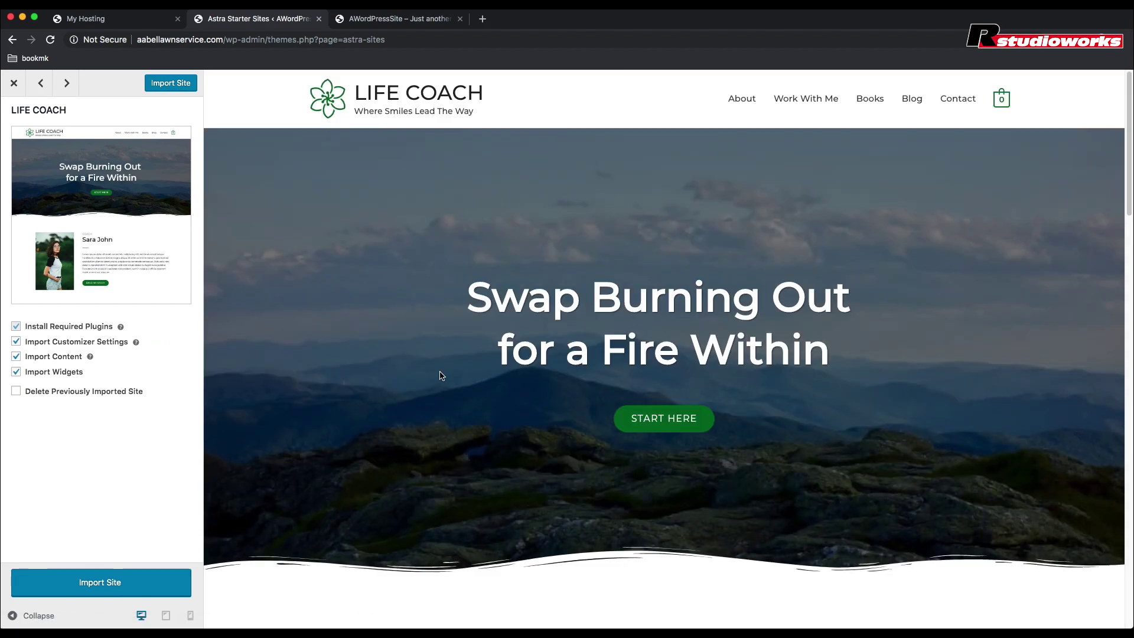
scroll(404, 378, "down", 3)
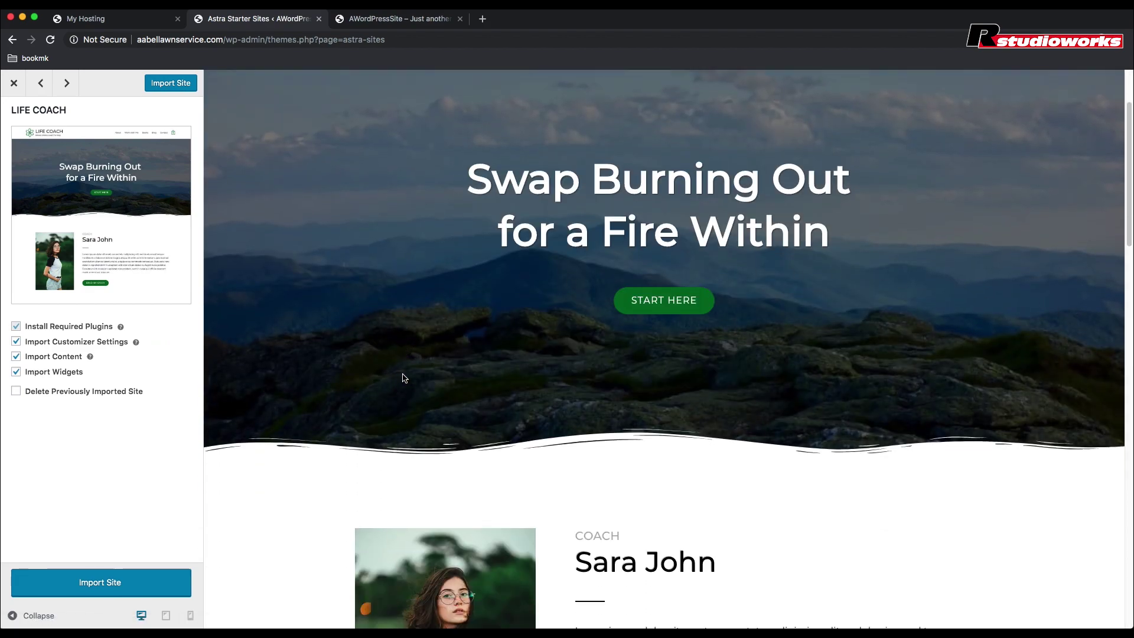
scroll(404, 378, "down", 5)
scroll(404, 378, "down", 9)
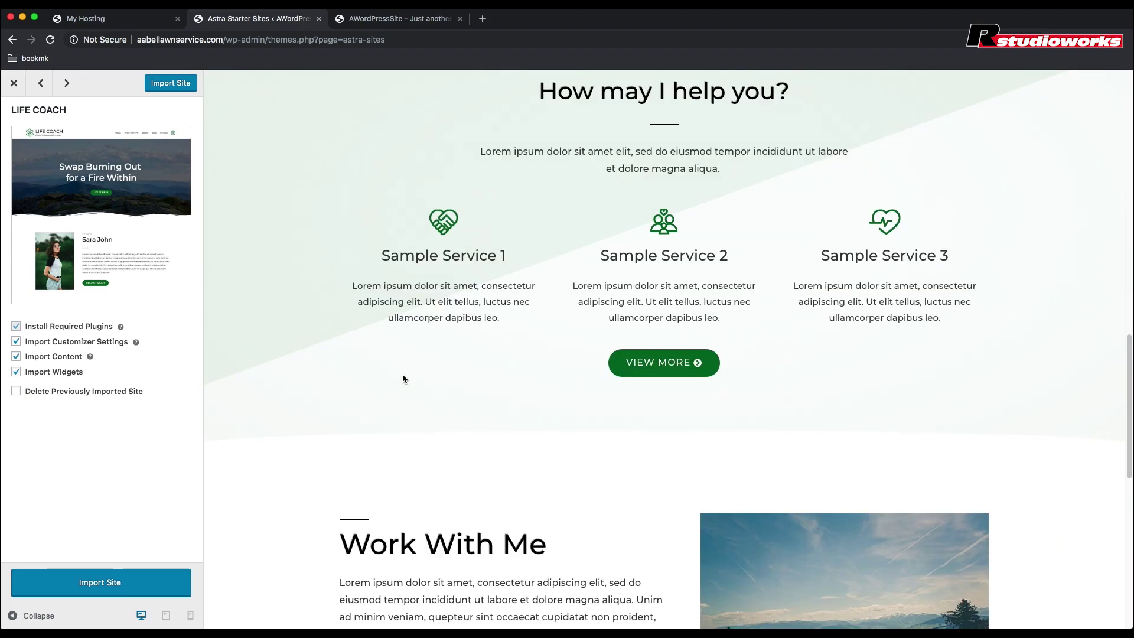
scroll(402, 374, "down", 10)
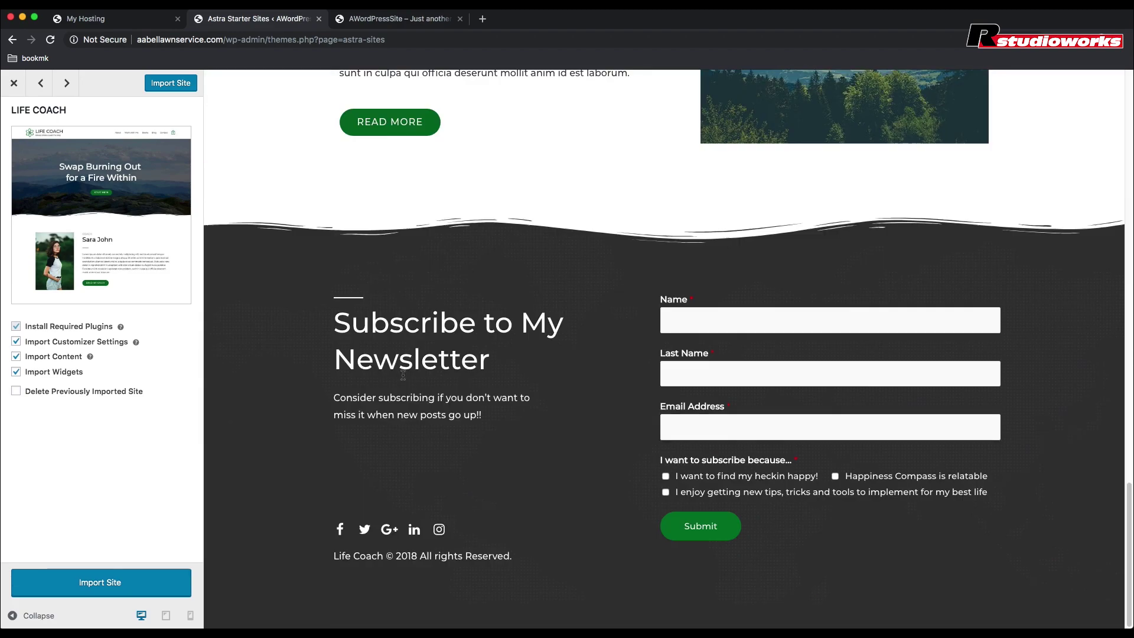
left_click(125, 588)
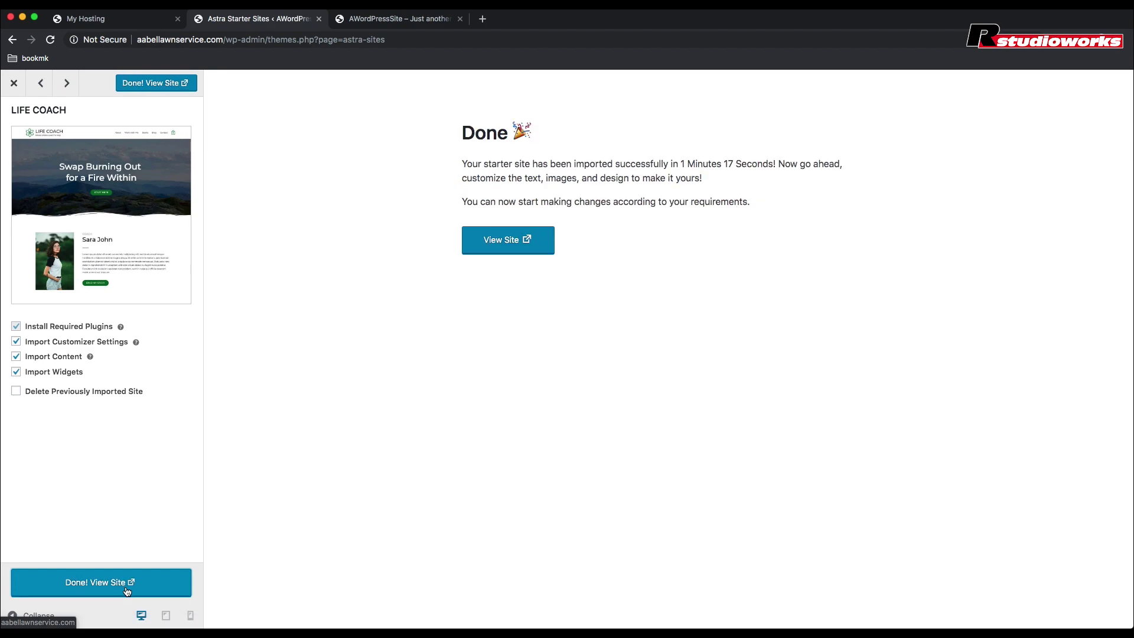
left_click(158, 83)
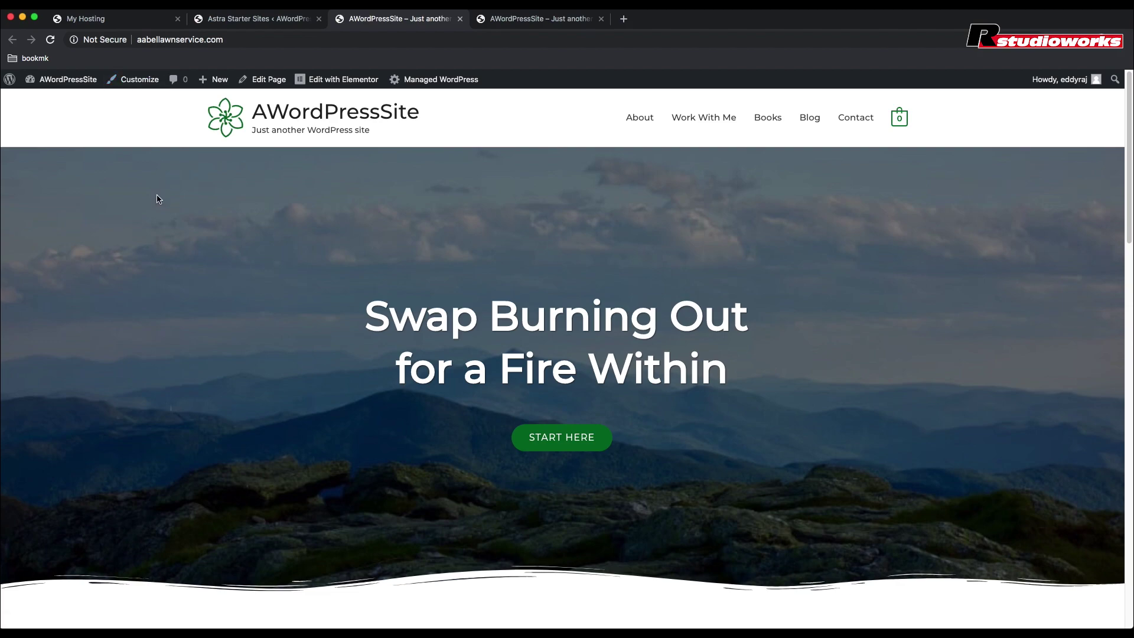
Step: Scroll through the imported Life Coach homepage, then open it in the Elementor editor
scroll(159, 199, "down", 5)
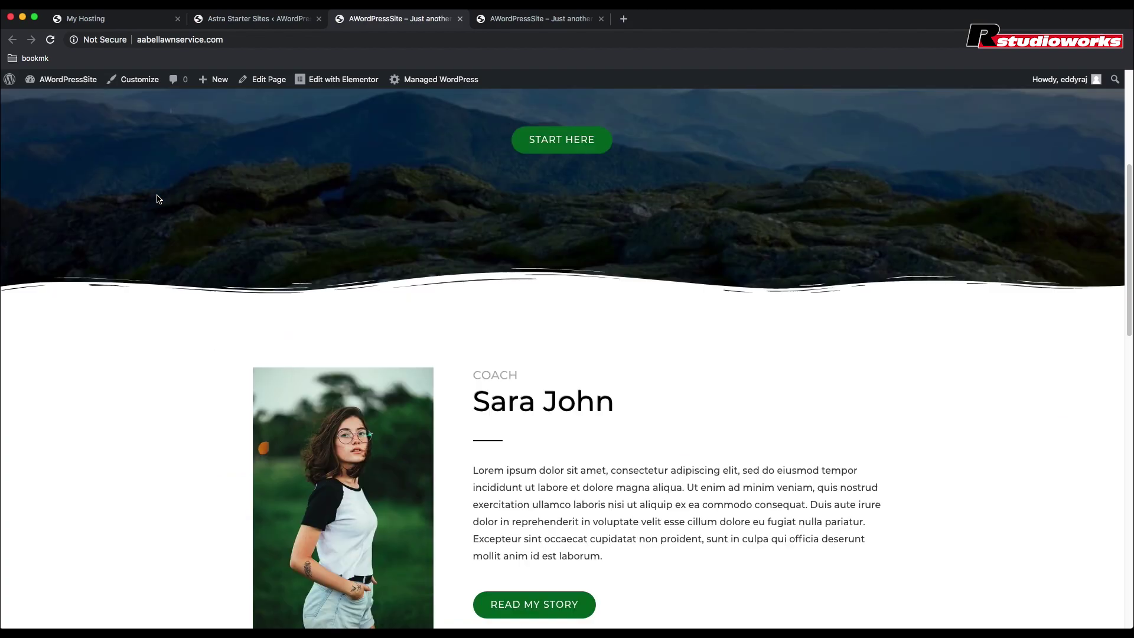
scroll(158, 199, "down", 3)
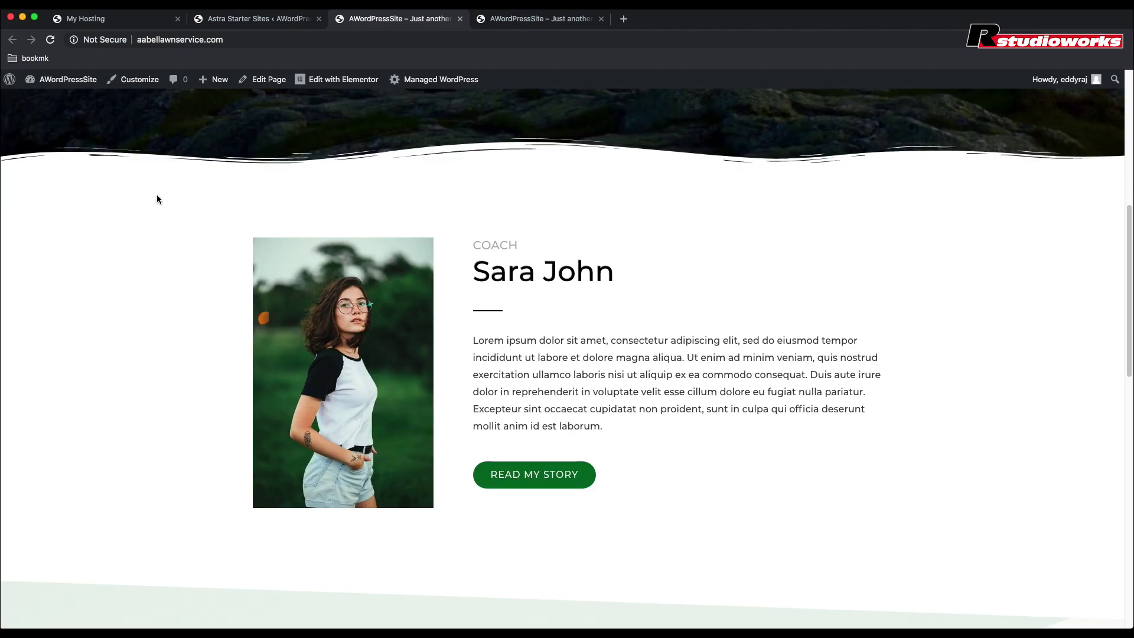
scroll(158, 200, "down", 1)
scroll(157, 194, "down", 2)
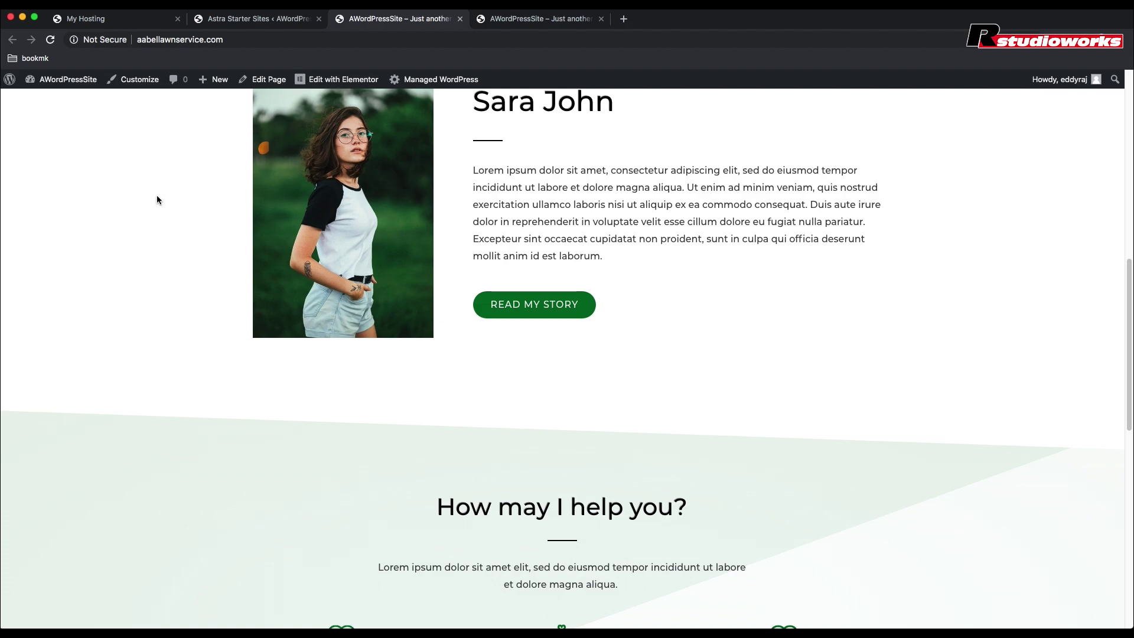
scroll(157, 196, "down", 5)
scroll(157, 199, "down", 1)
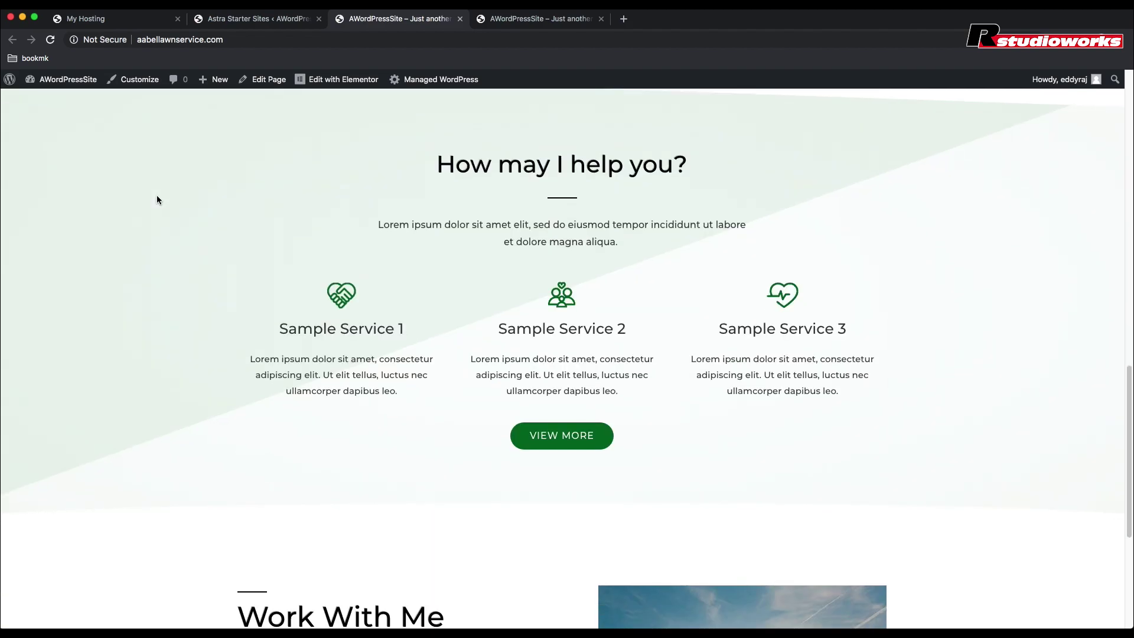
scroll(157, 200, "down", 2)
scroll(158, 199, "down", 2)
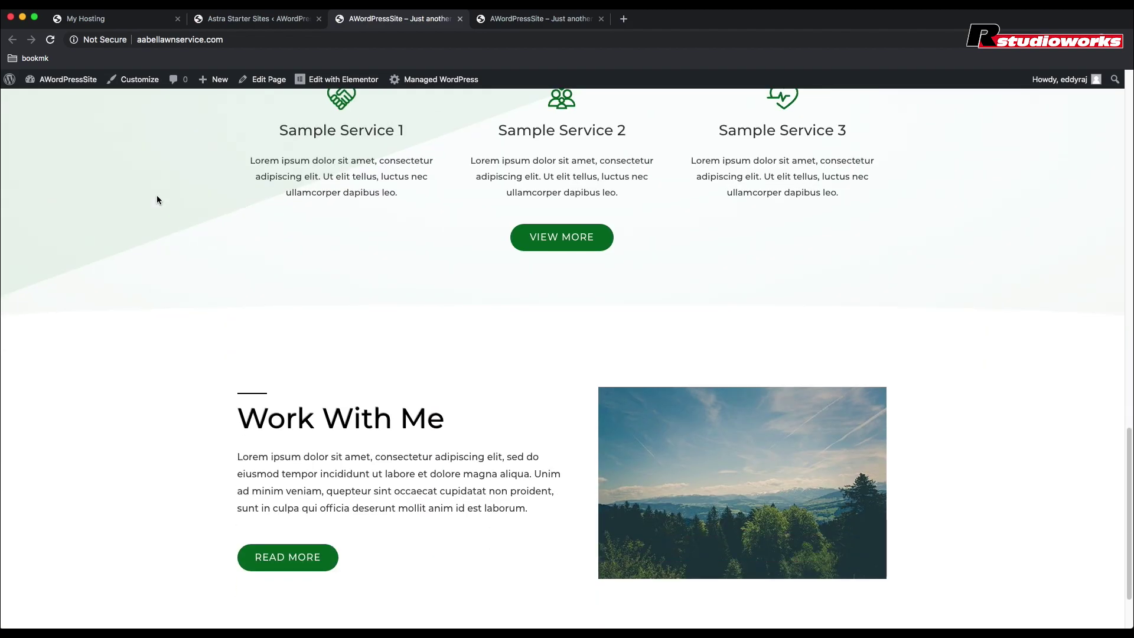
scroll(157, 201, "down", 2)
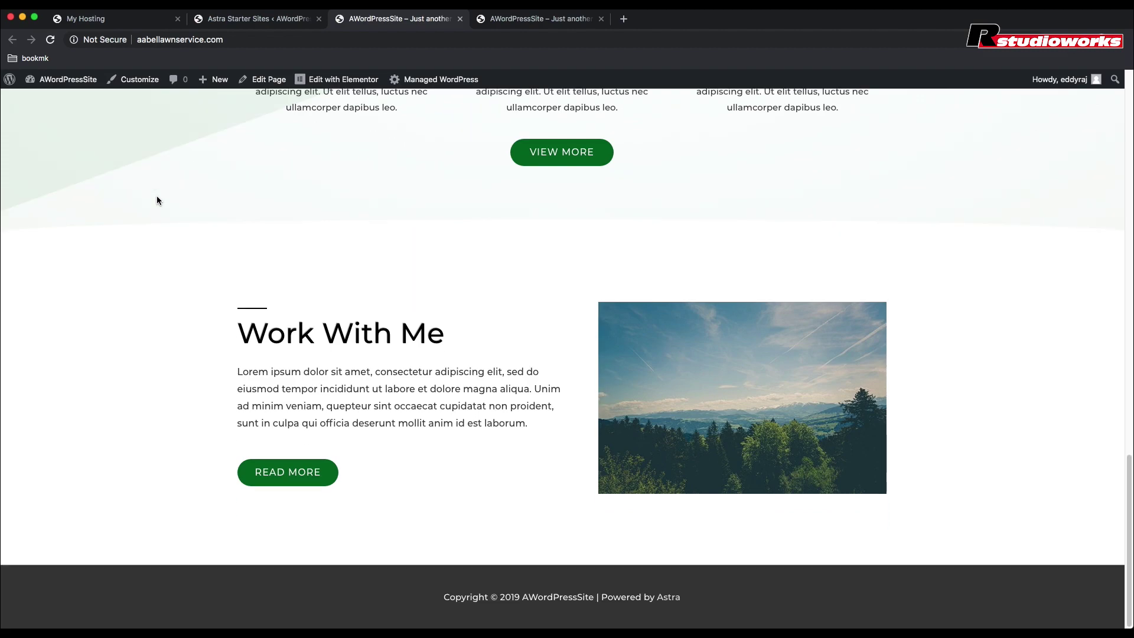
scroll(157, 201, "up", 4)
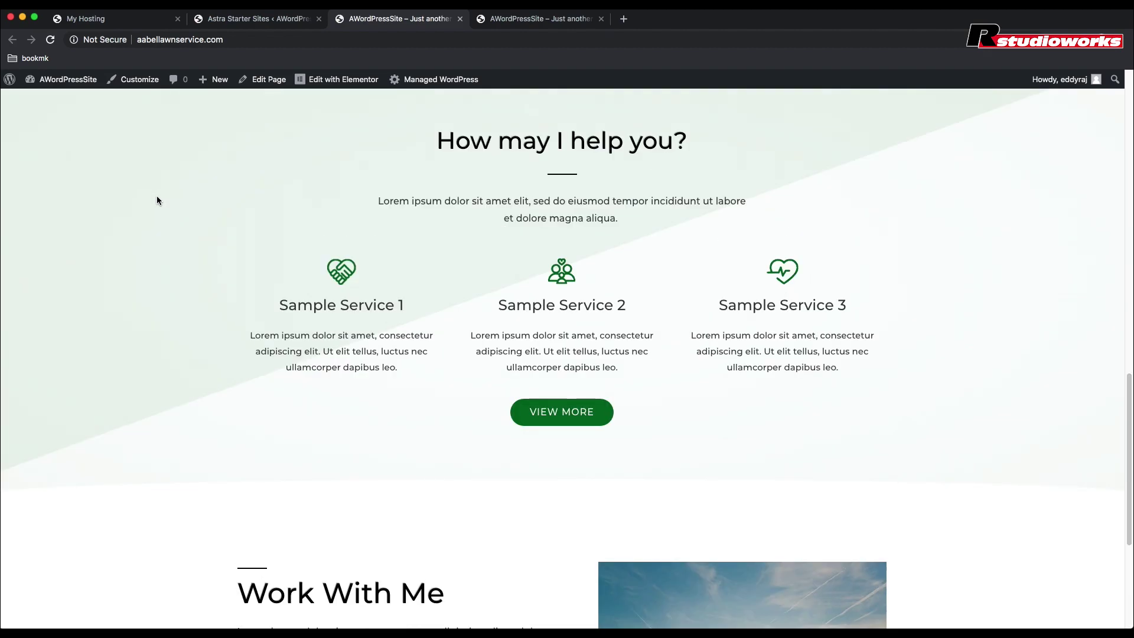
scroll(157, 201, "up", 2)
scroll(157, 200, "up", 7)
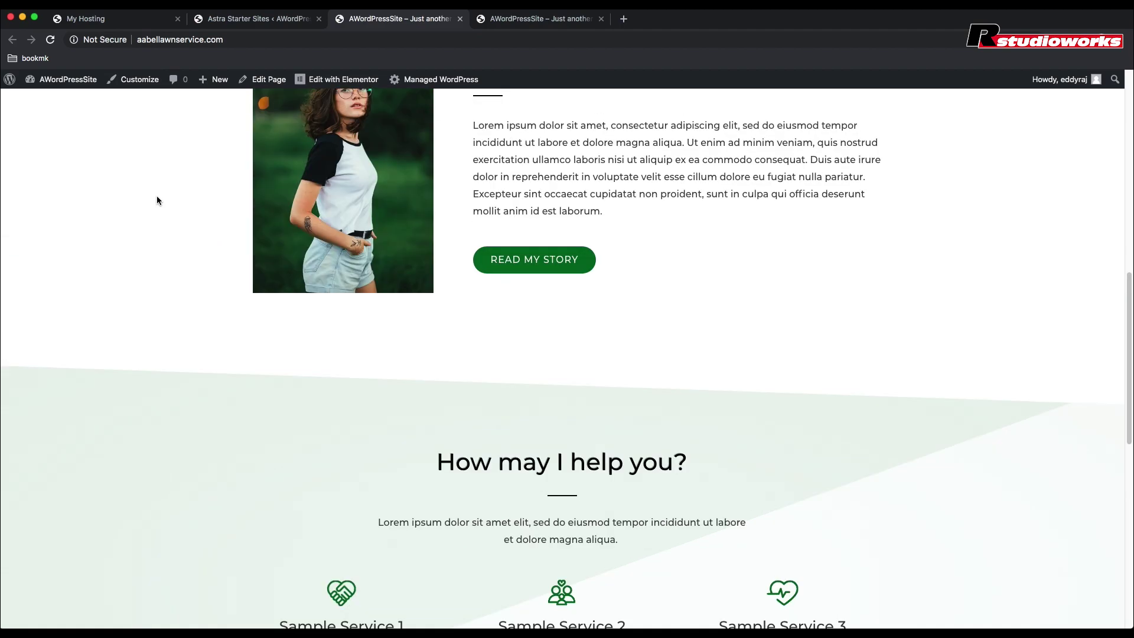
scroll(157, 200, "up", 5)
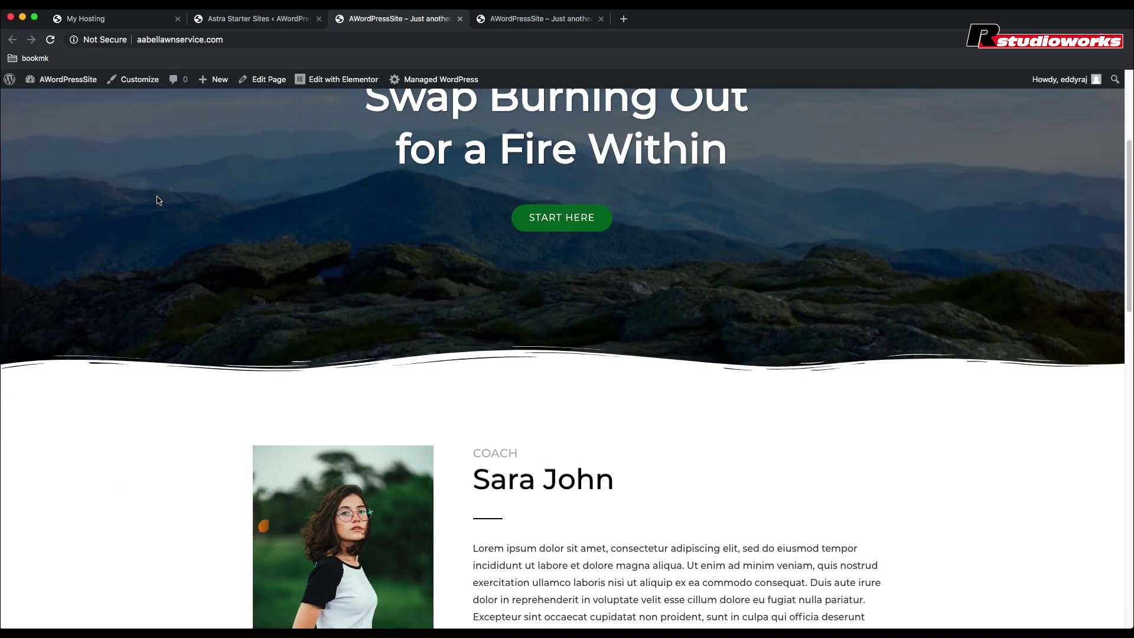
scroll(157, 200, "up", 3)
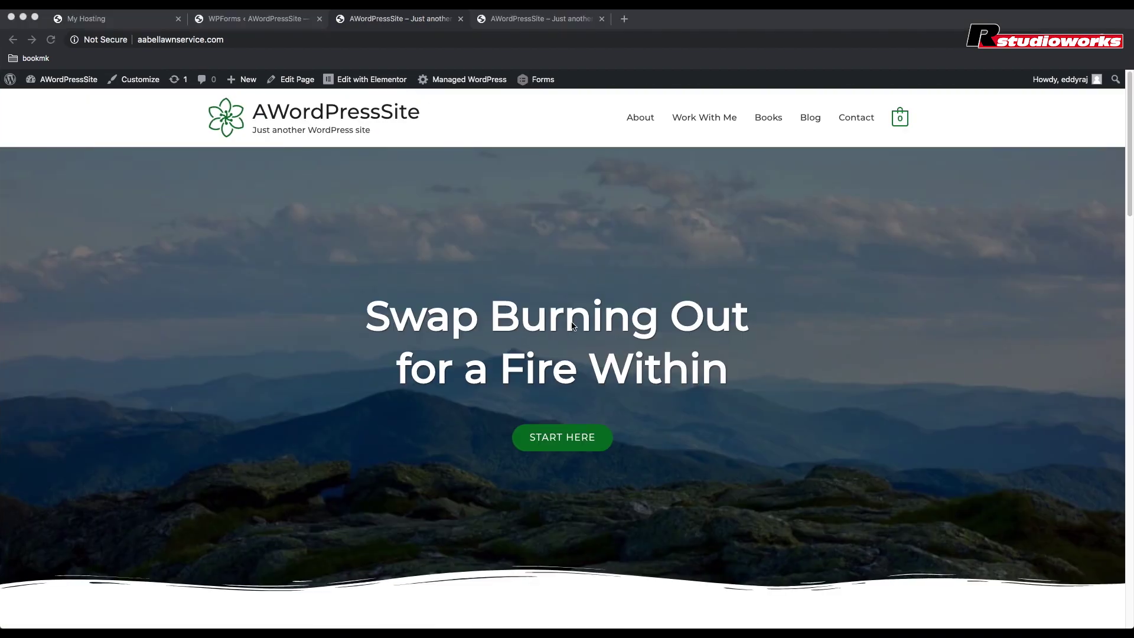
left_click(477, 140)
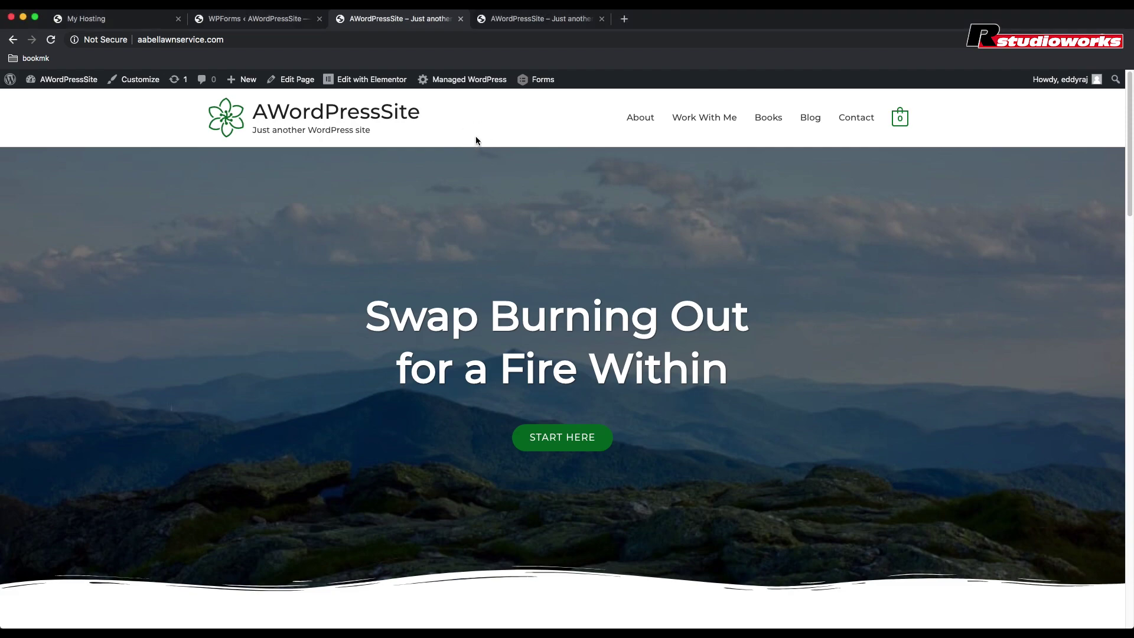
left_click(367, 83)
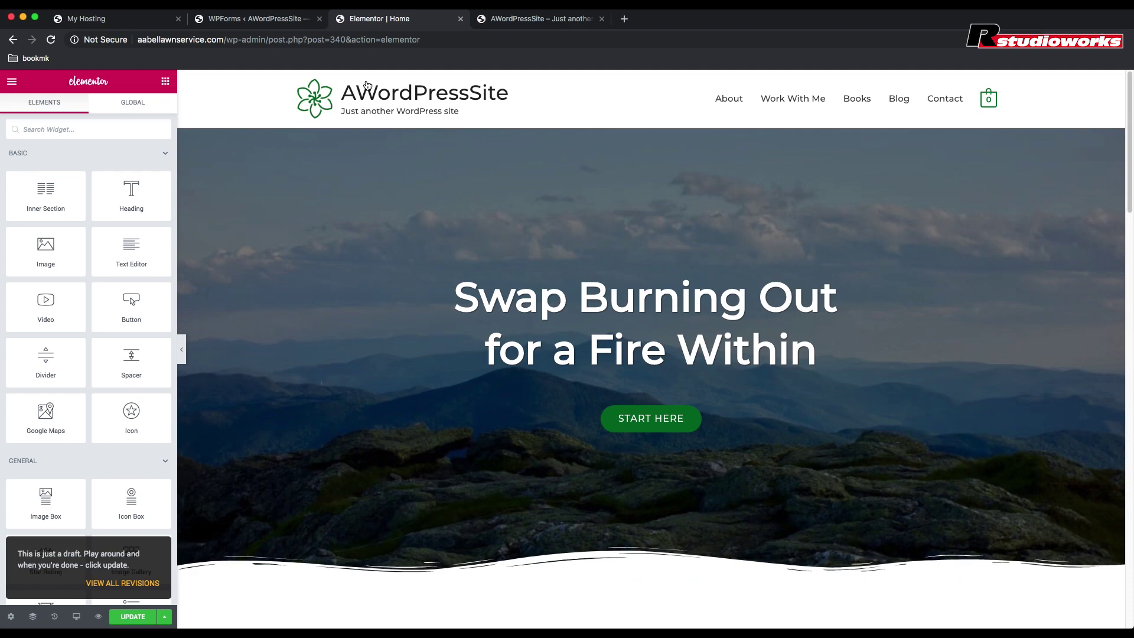
Step: Replace the hero headline 'Swap Burning Out for a Fire Within' with 'Best Landscaping Service'
left_click(551, 301)
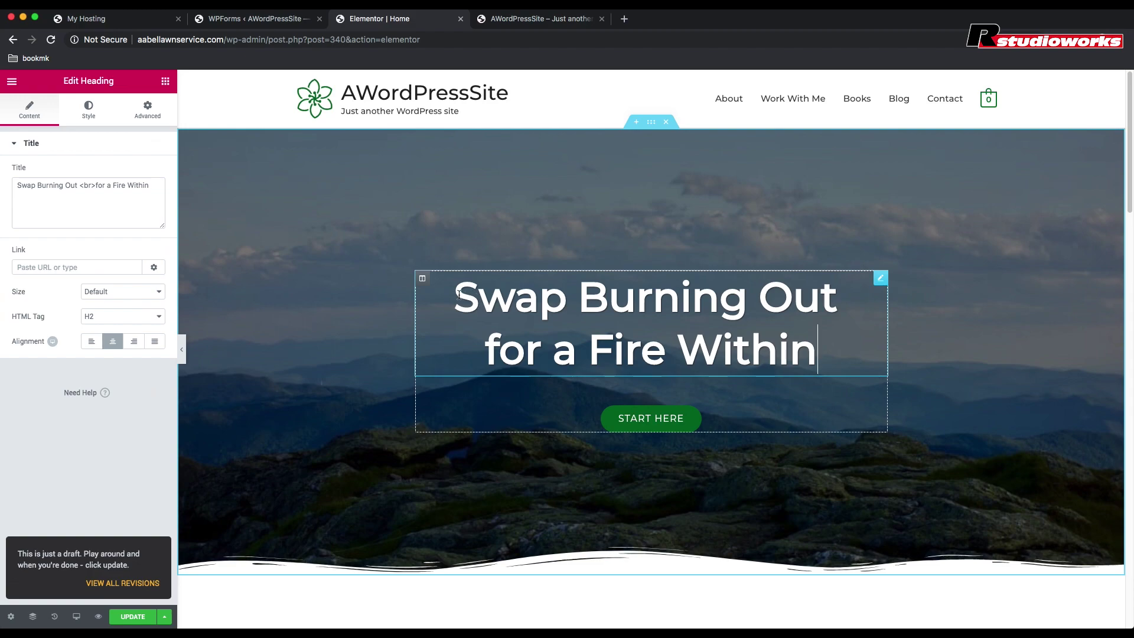
left_click_drag(459, 293, 841, 385)
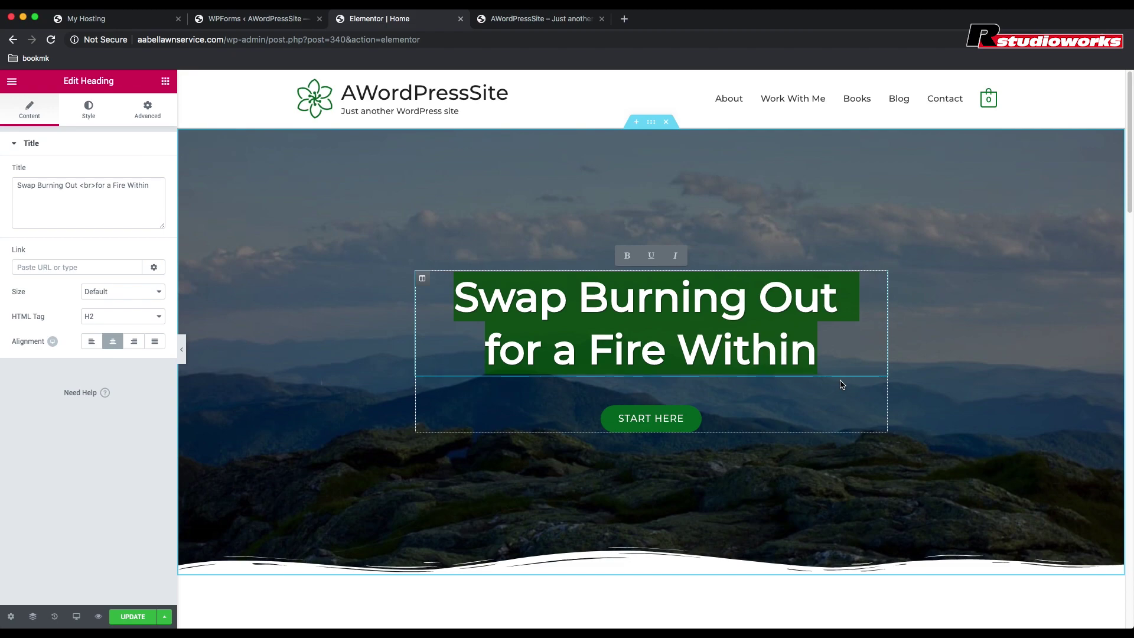
type("Bes")
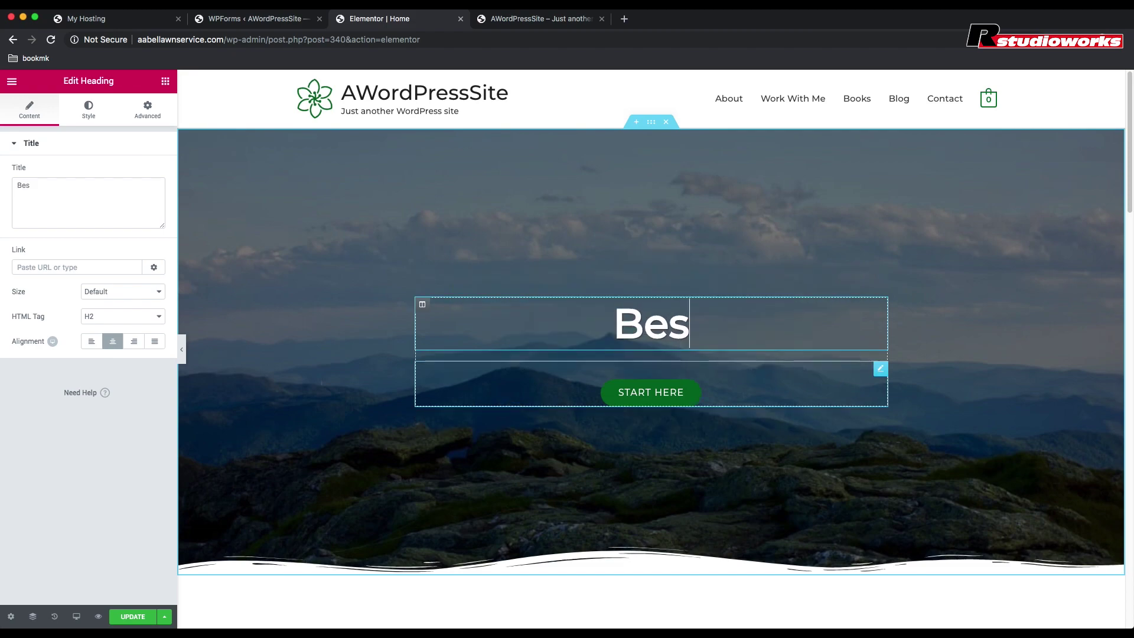
type("t Lan")
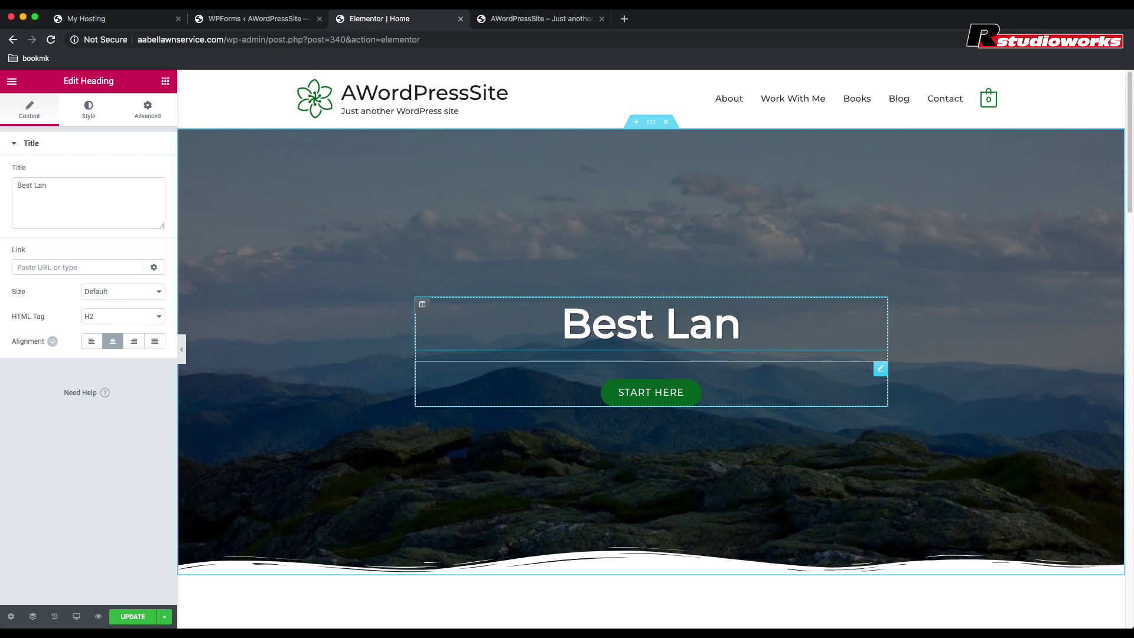
type("dscap")
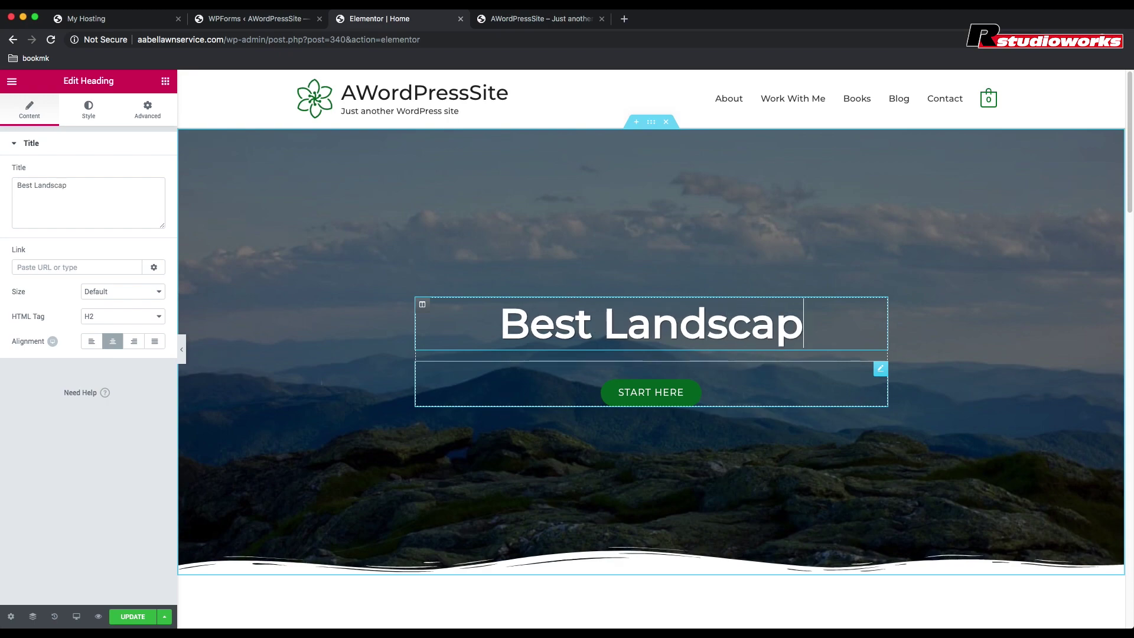
type("ing")
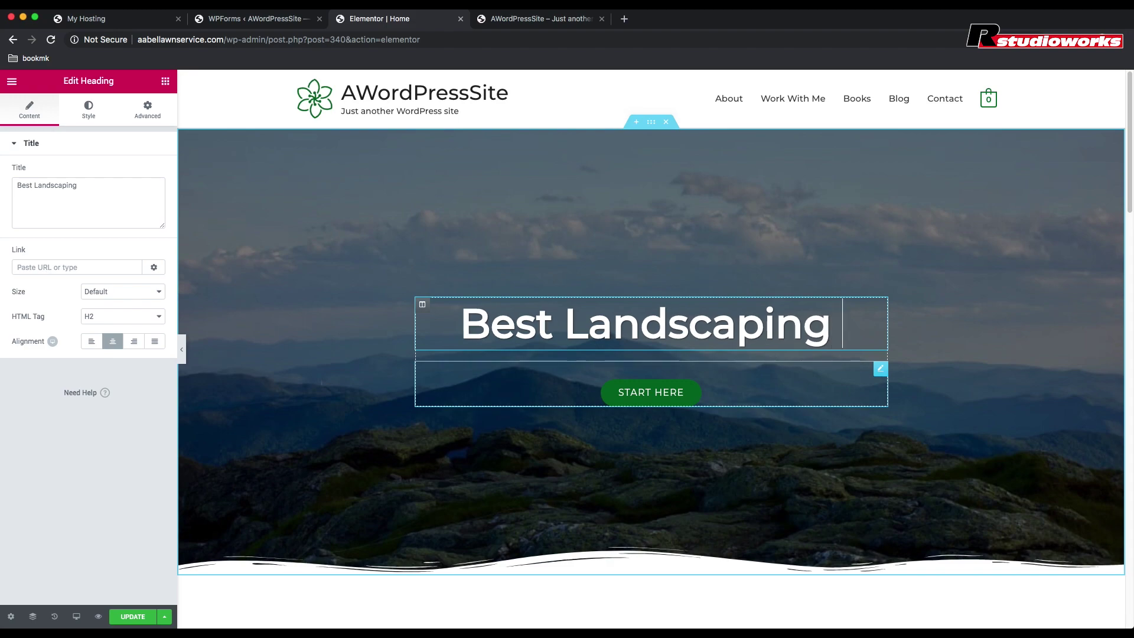
type(" Ser")
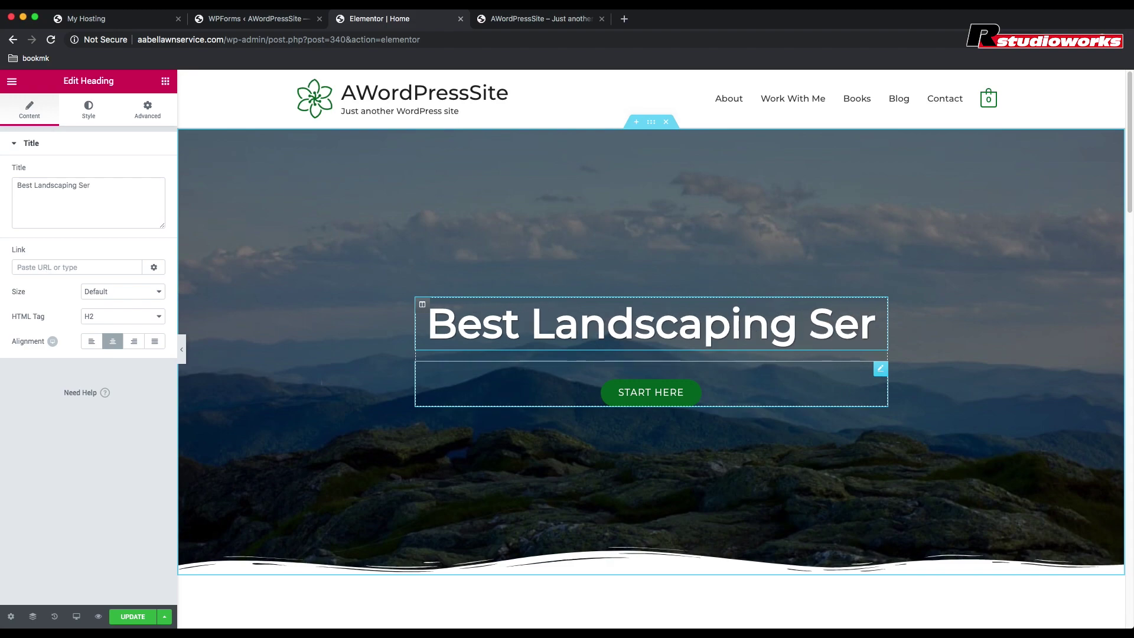
type("vi")
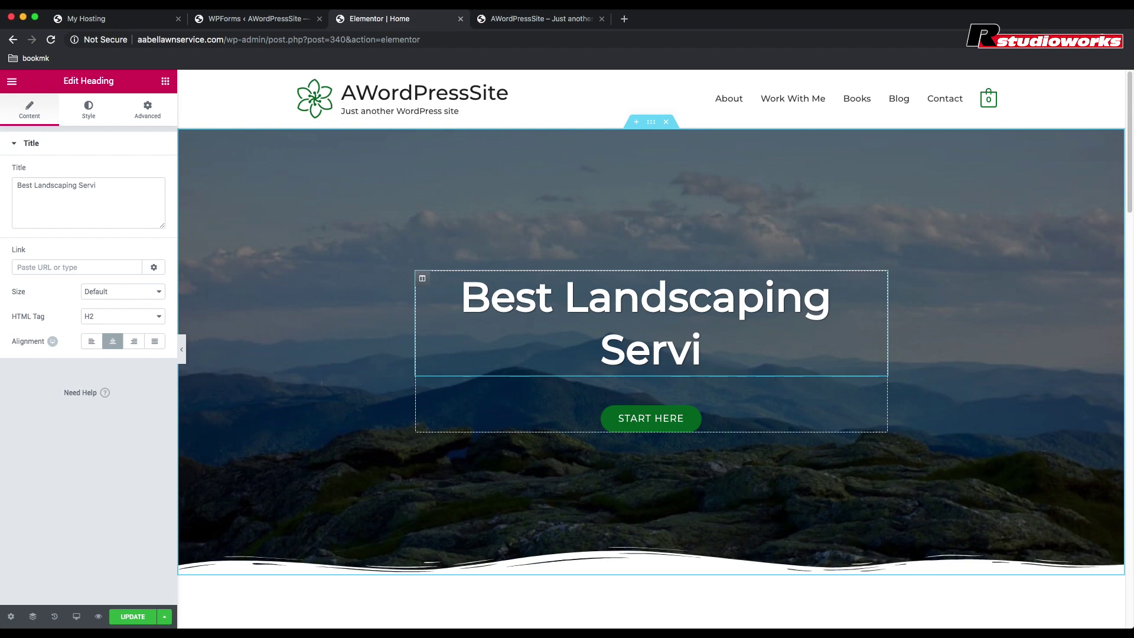
type("ce")
left_click_drag(728, 355, 465, 302)
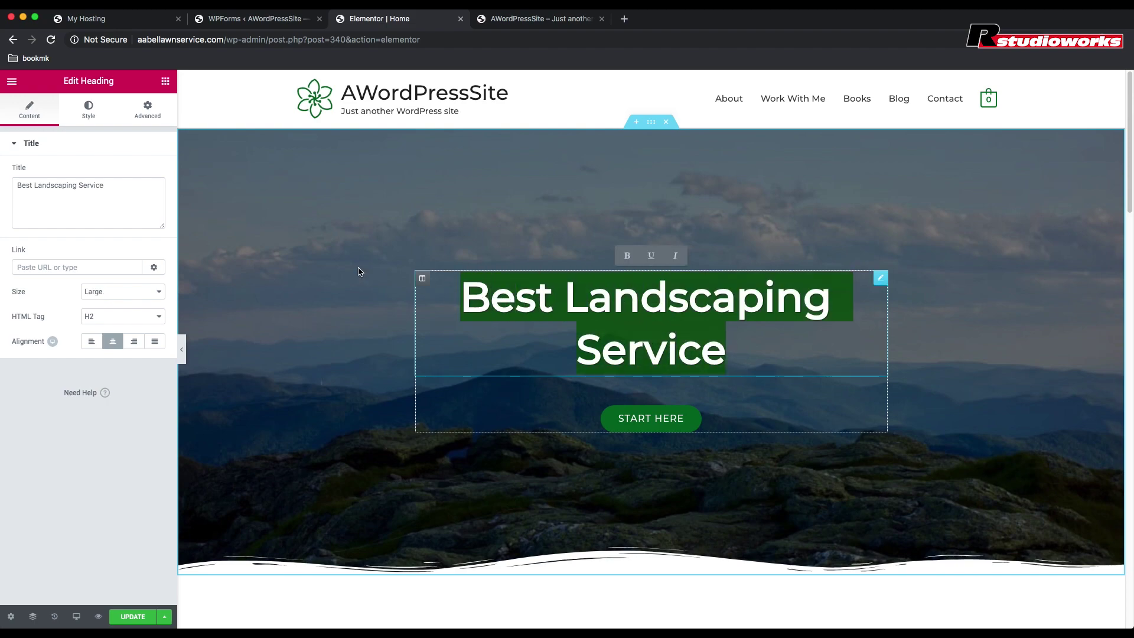
Step: Set the hero heading's typography font size to 60
left_click(89, 118)
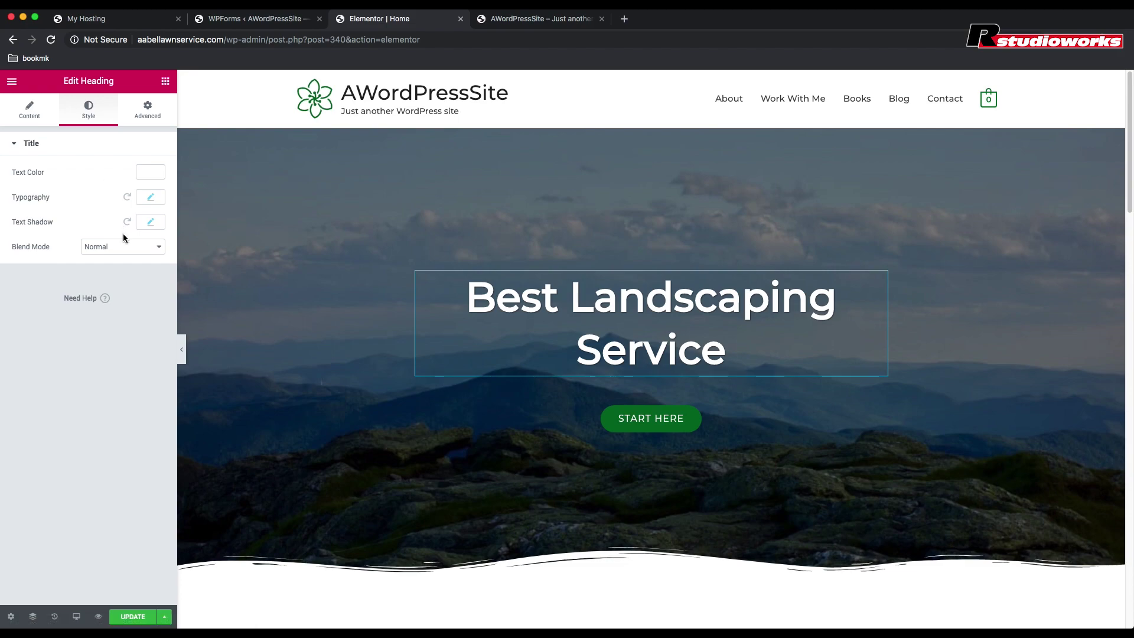
left_click(153, 199)
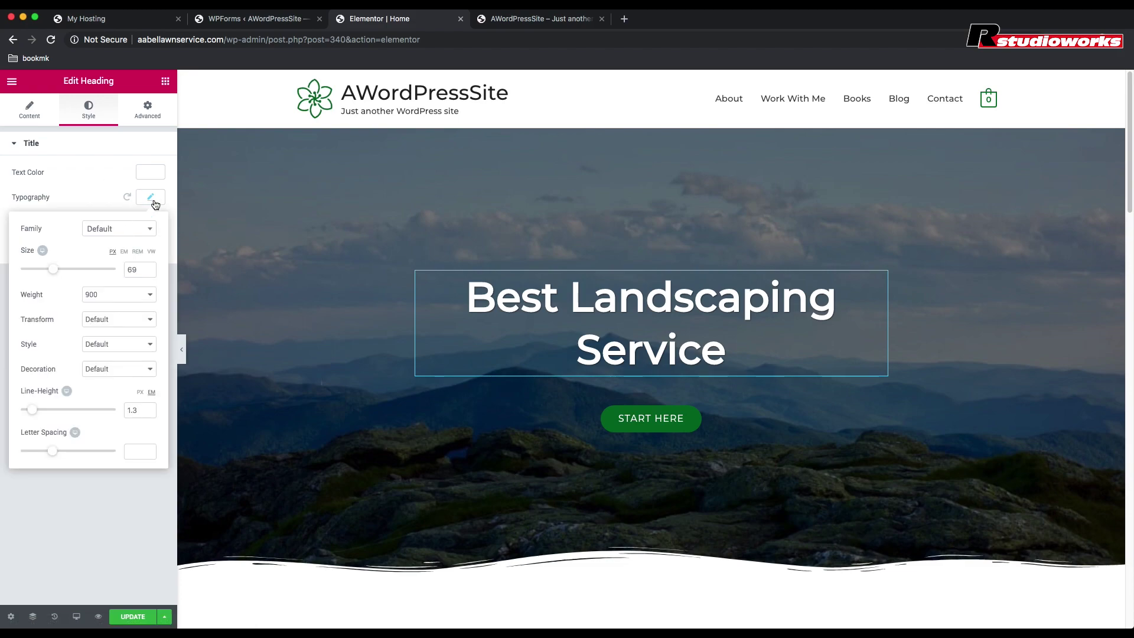
left_click_drag(53, 274, 48, 273)
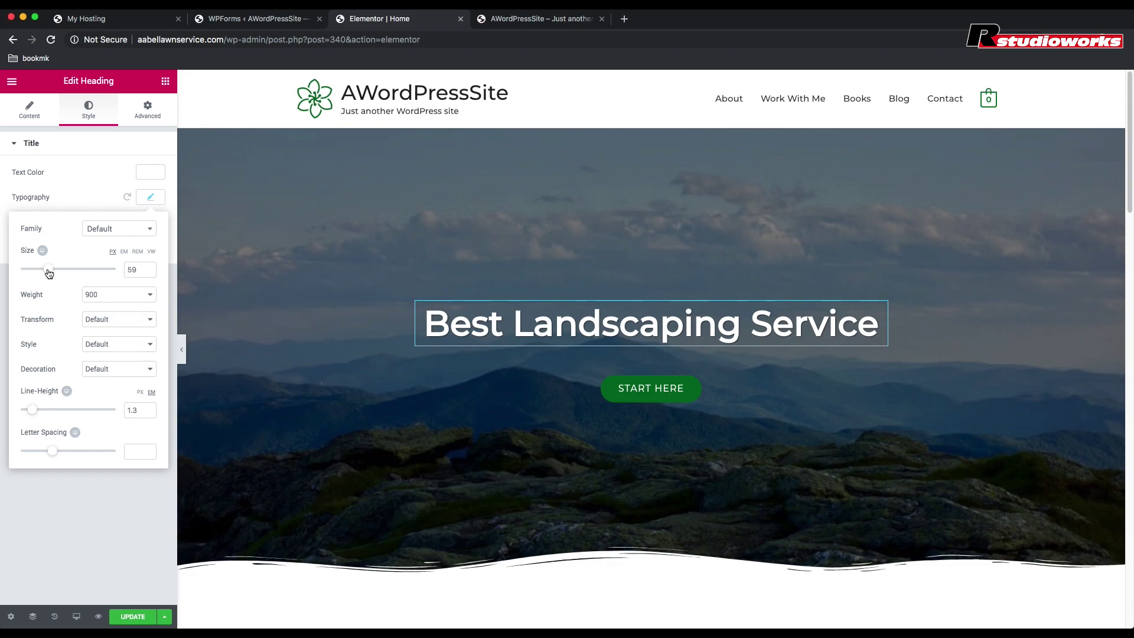
left_click_drag(50, 272, 49, 273)
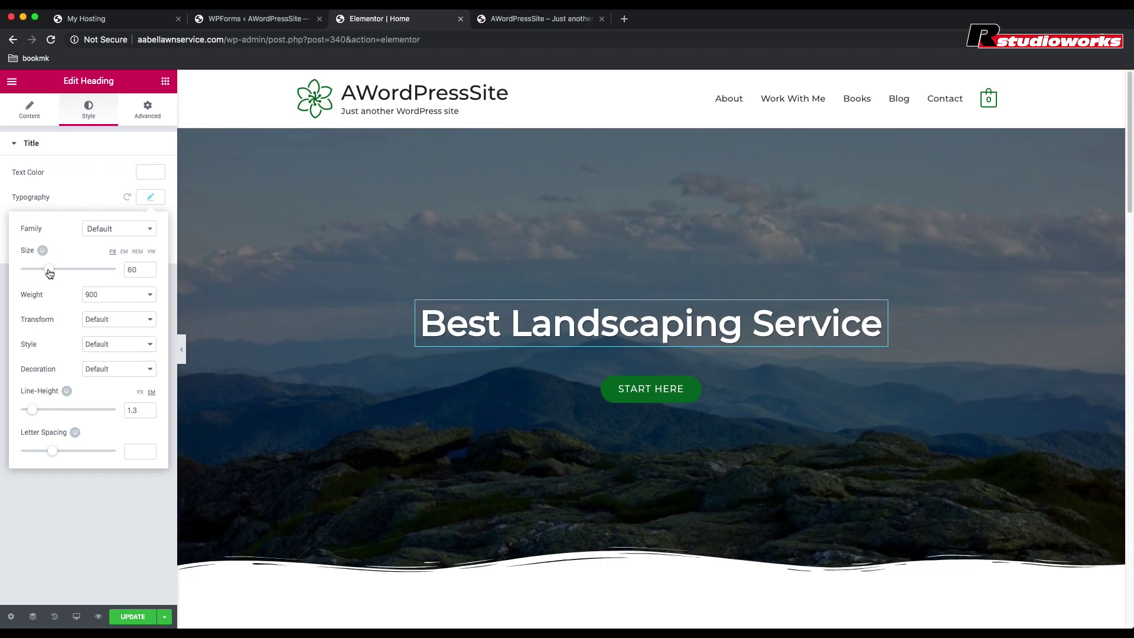
left_click(80, 188)
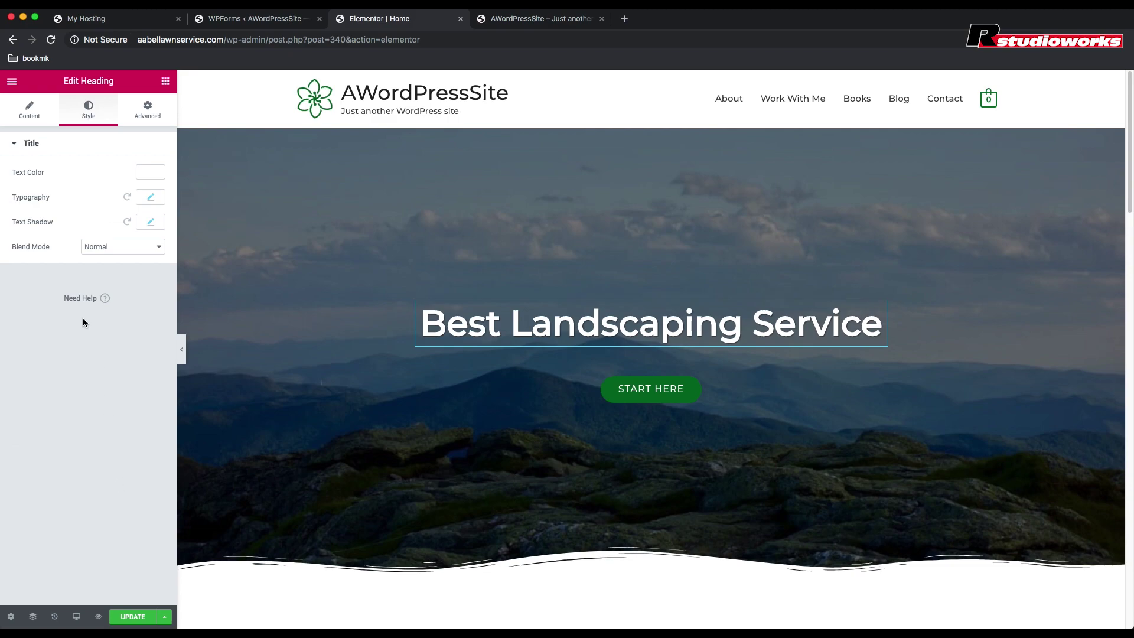
left_click(29, 112)
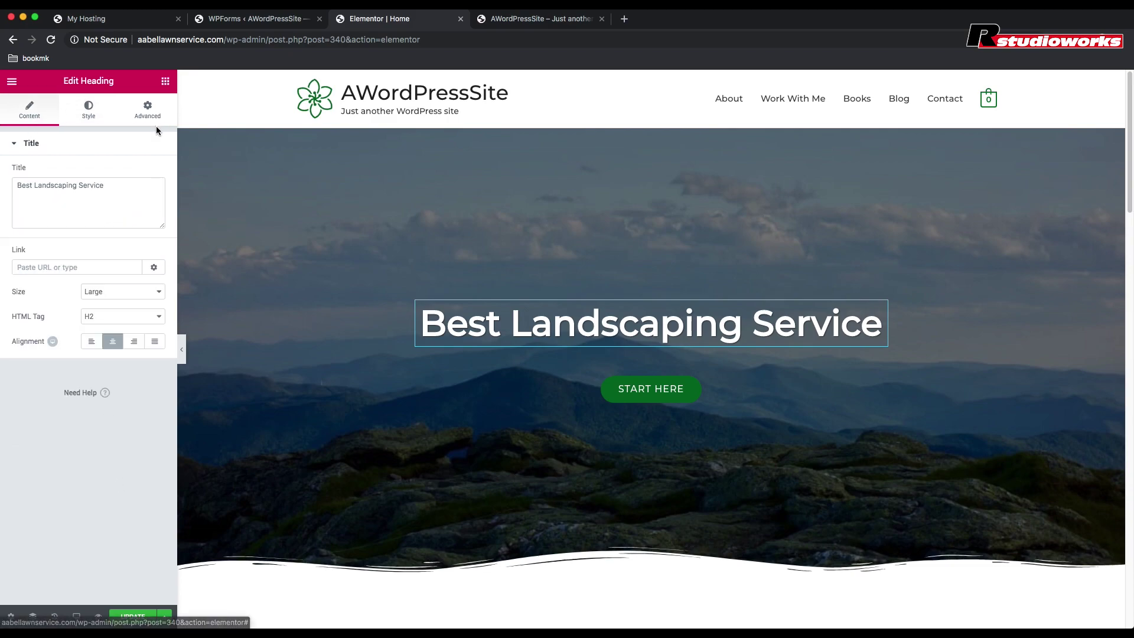
Step: Add a centred, white 'in Oklahoma City' heading beneath the hero heading
left_click(166, 82)
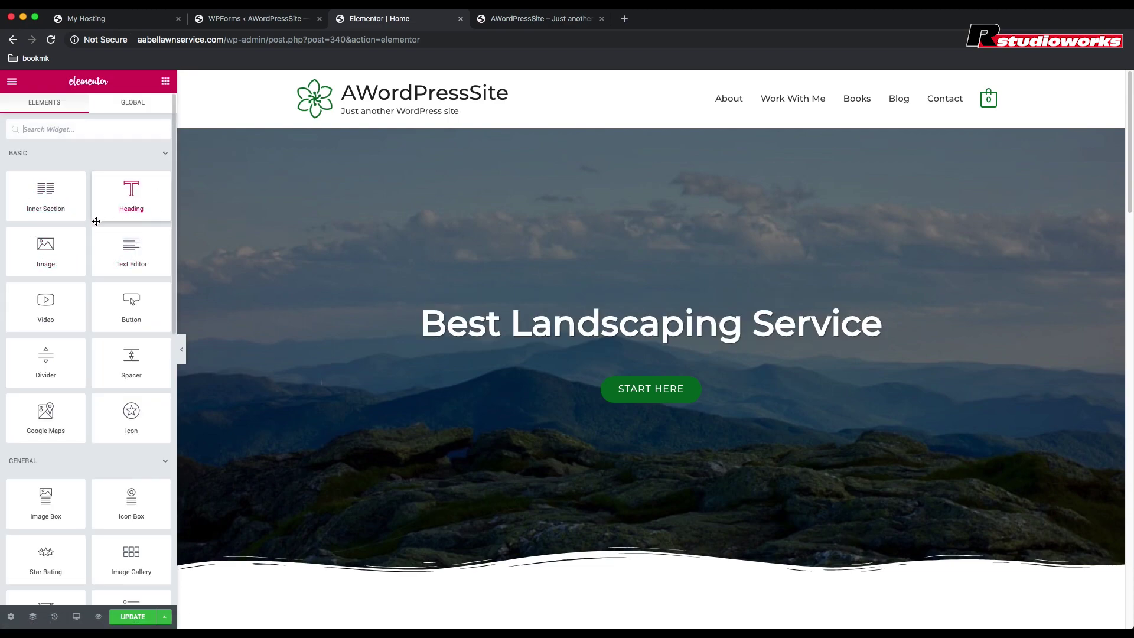
left_click_drag(128, 204, 675, 357)
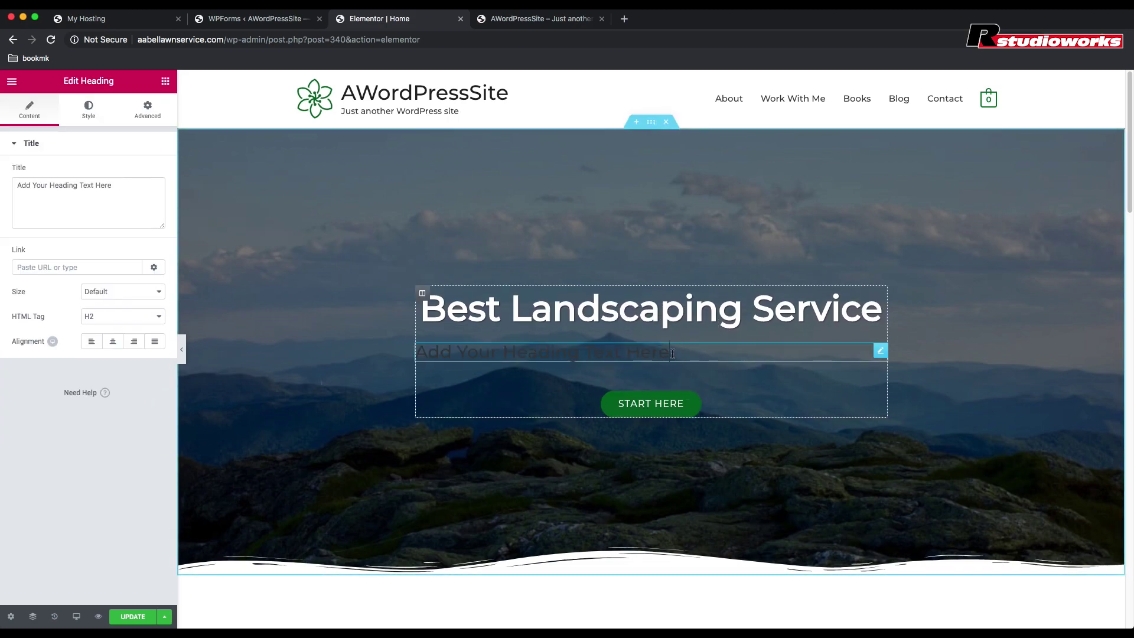
triple_click(674, 355)
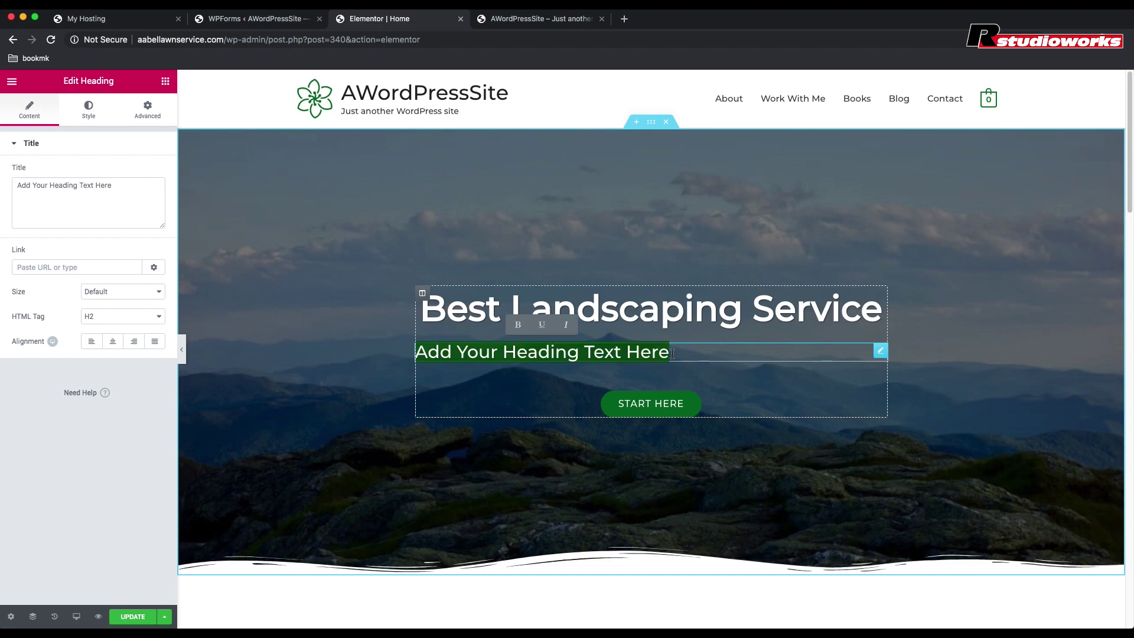
type("in Ok")
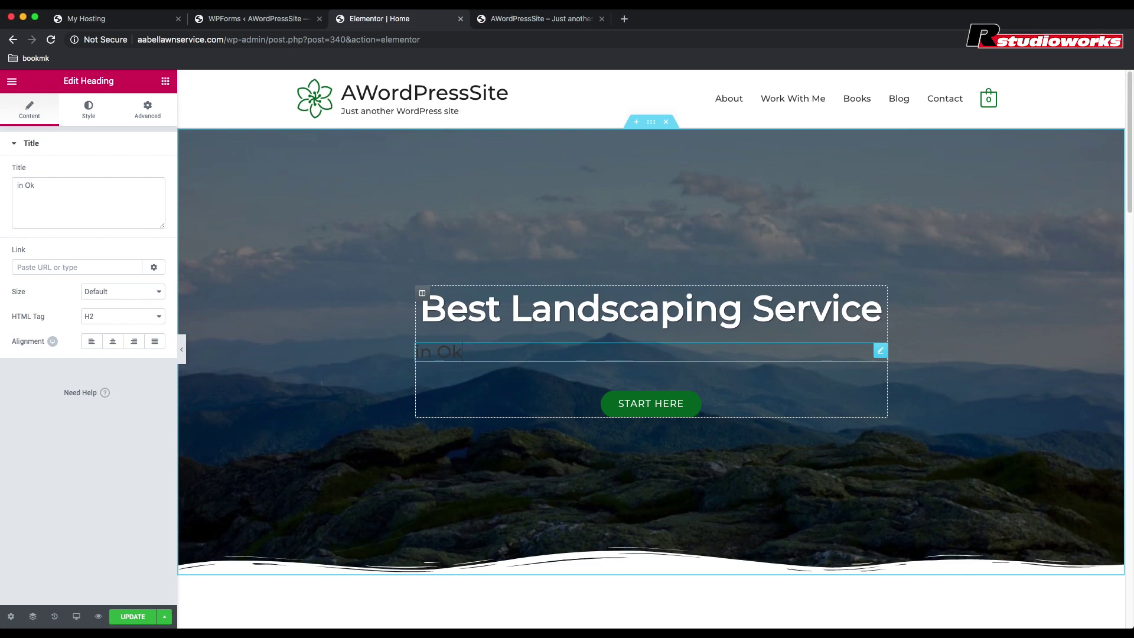
type("lahoma City")
left_click(115, 342)
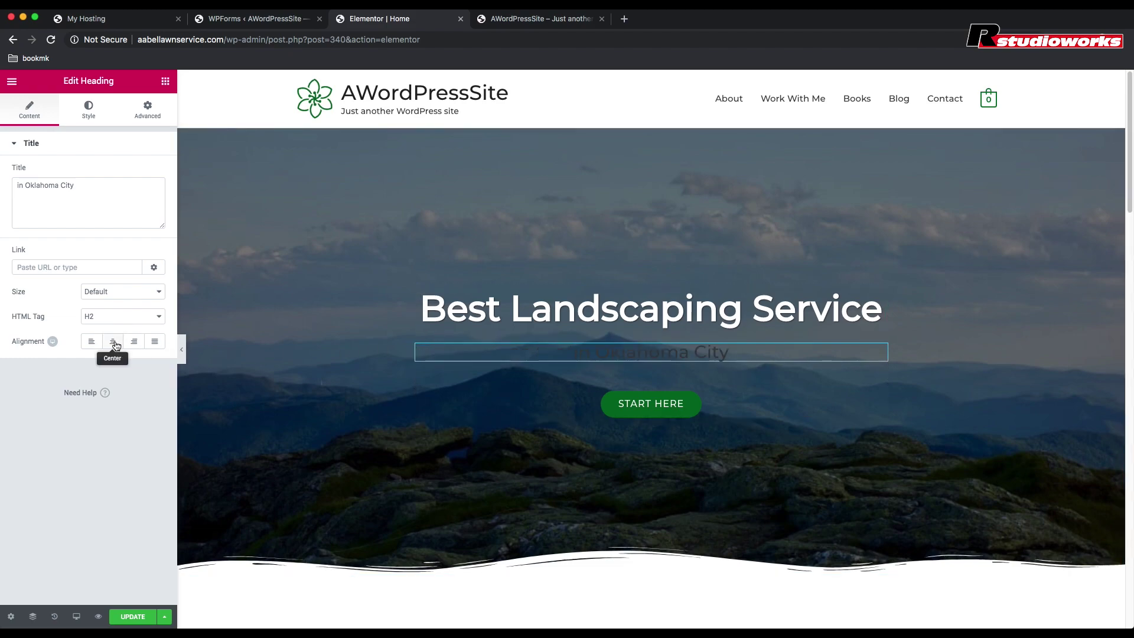
left_click(89, 111)
left_click(152, 173)
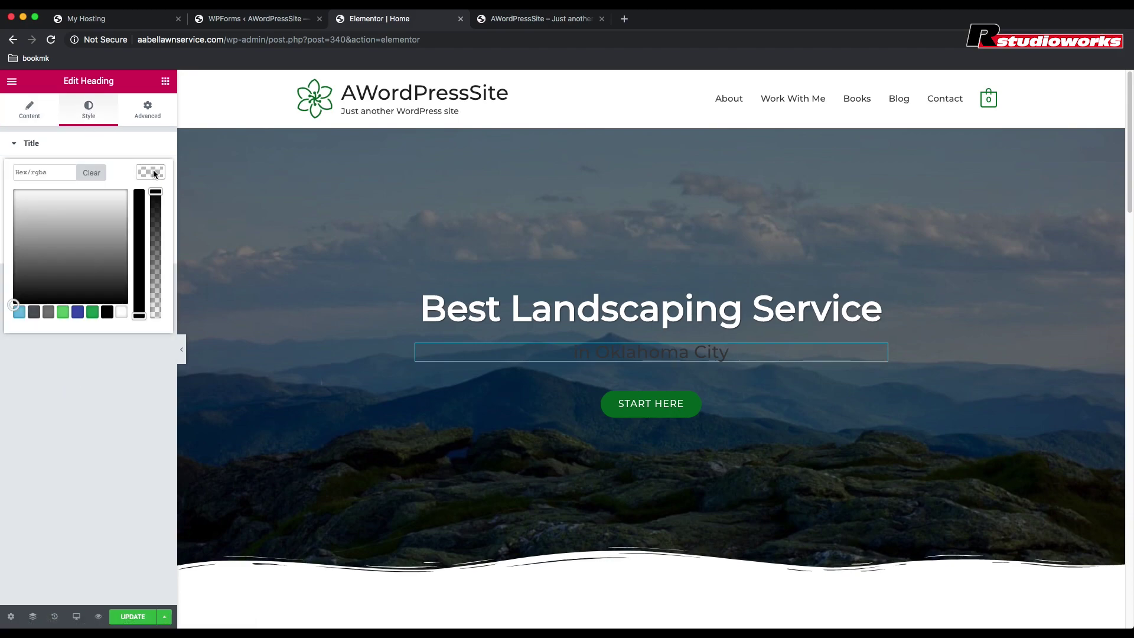
left_click(121, 313)
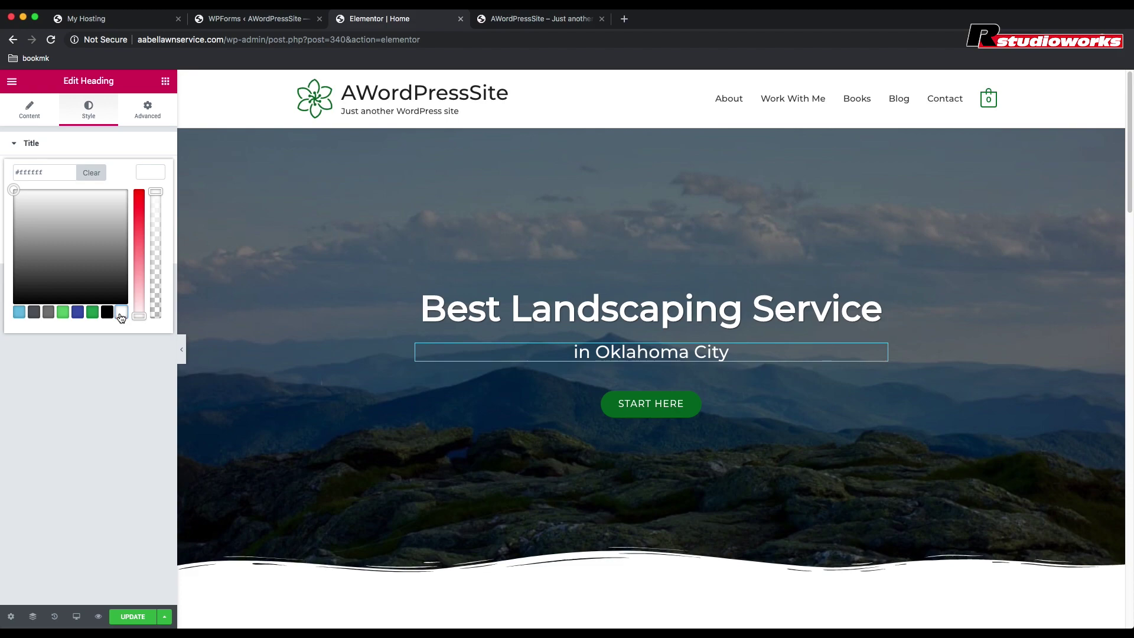
left_click_drag(121, 198, 83, 192)
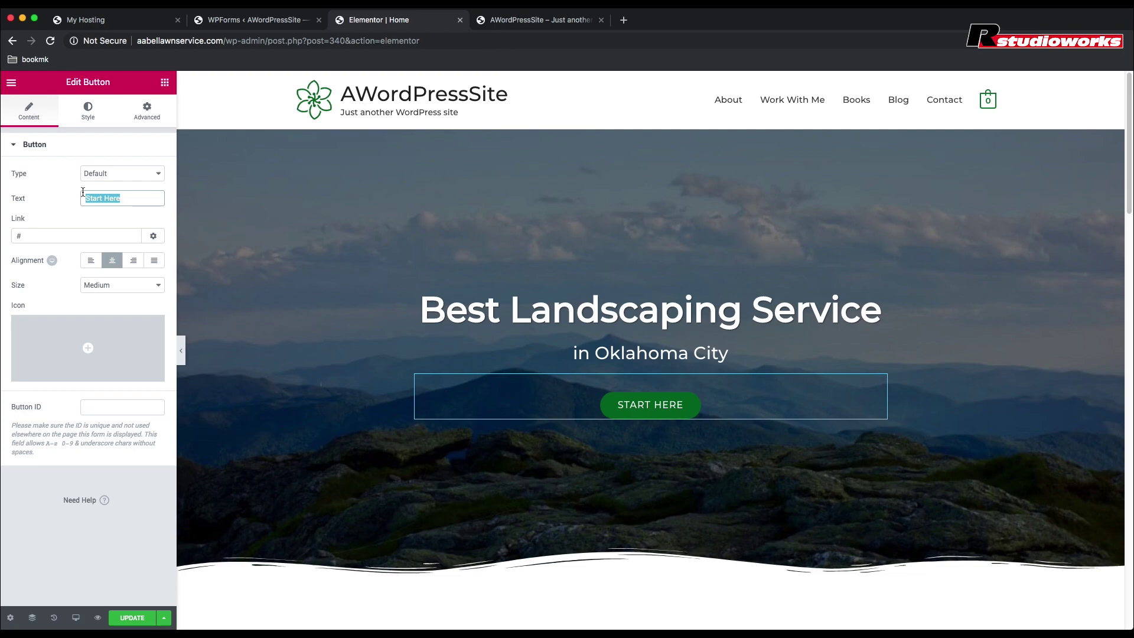
Step: Change the hero button text from 'Start Here' to 'Get a free estimate'
type("Get ")
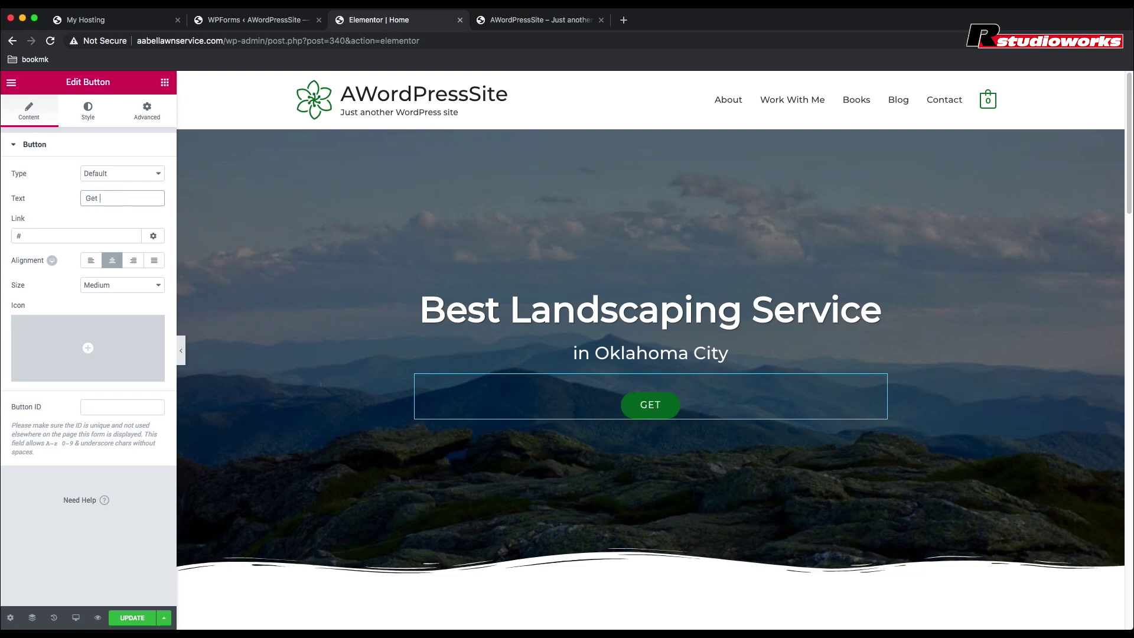
type("a free ")
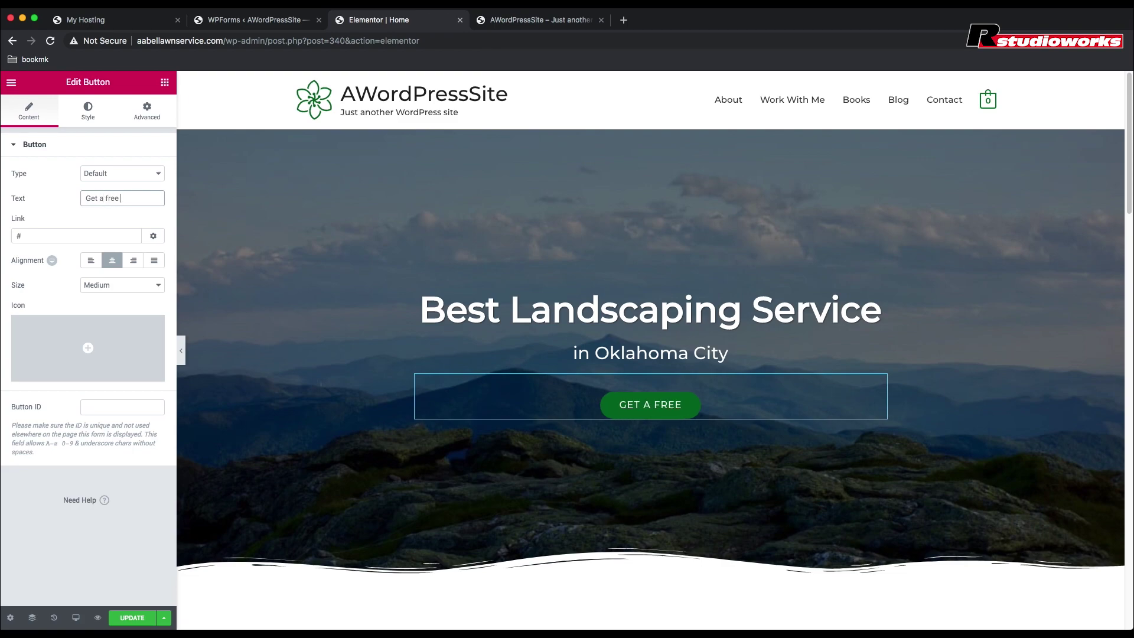
type("estima")
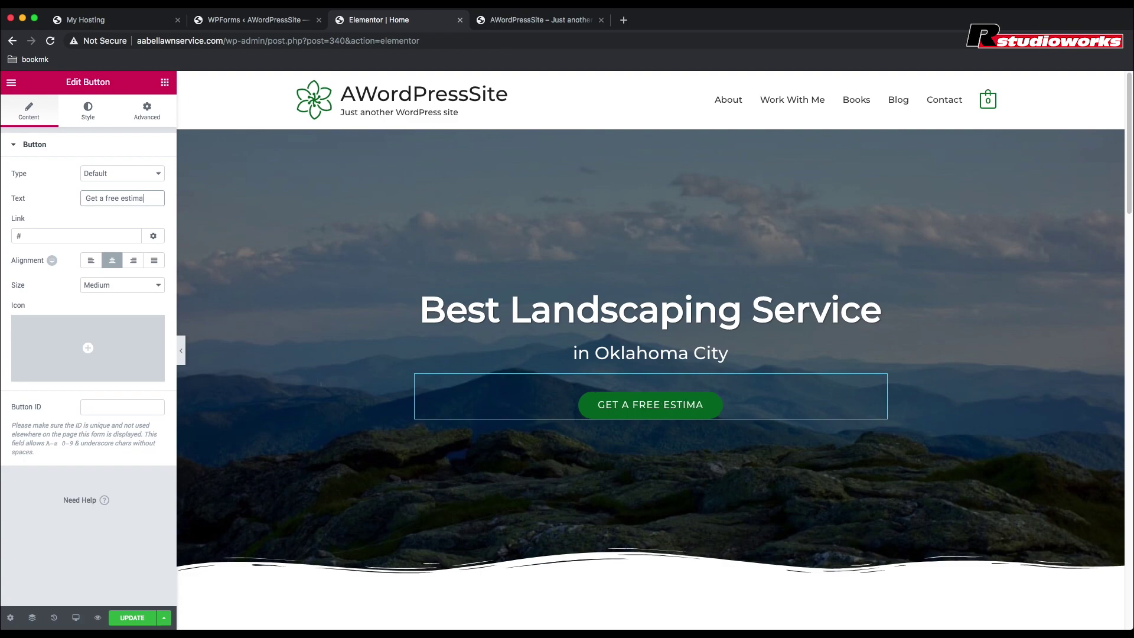
type("te")
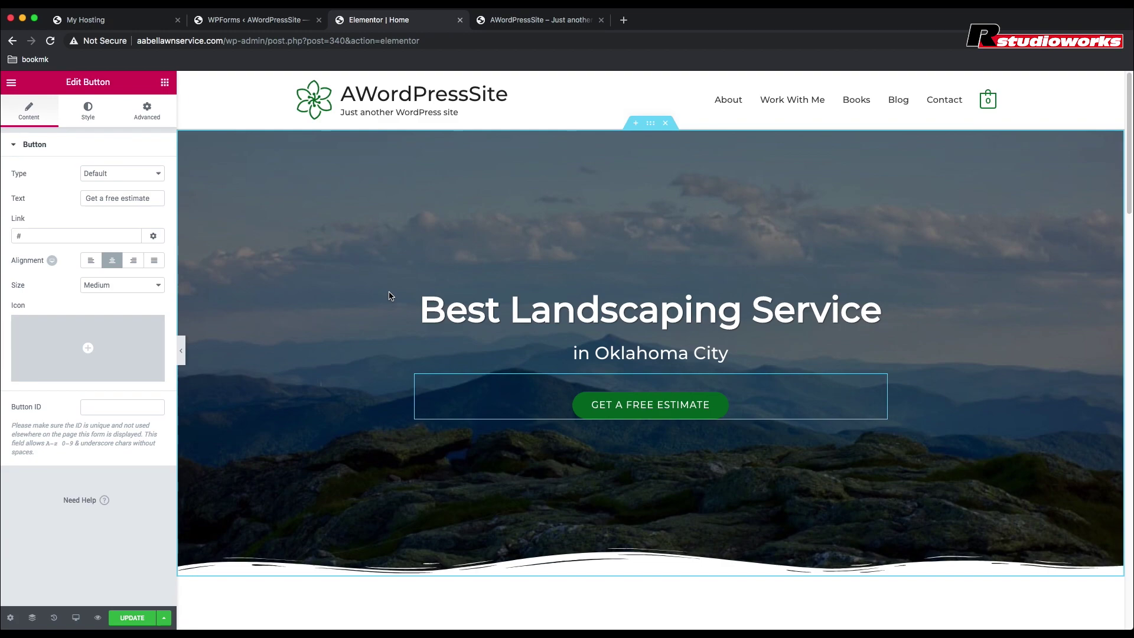
Step: Replace the bio section's name heading with the new owner's name
scroll(389, 295, "down", 1)
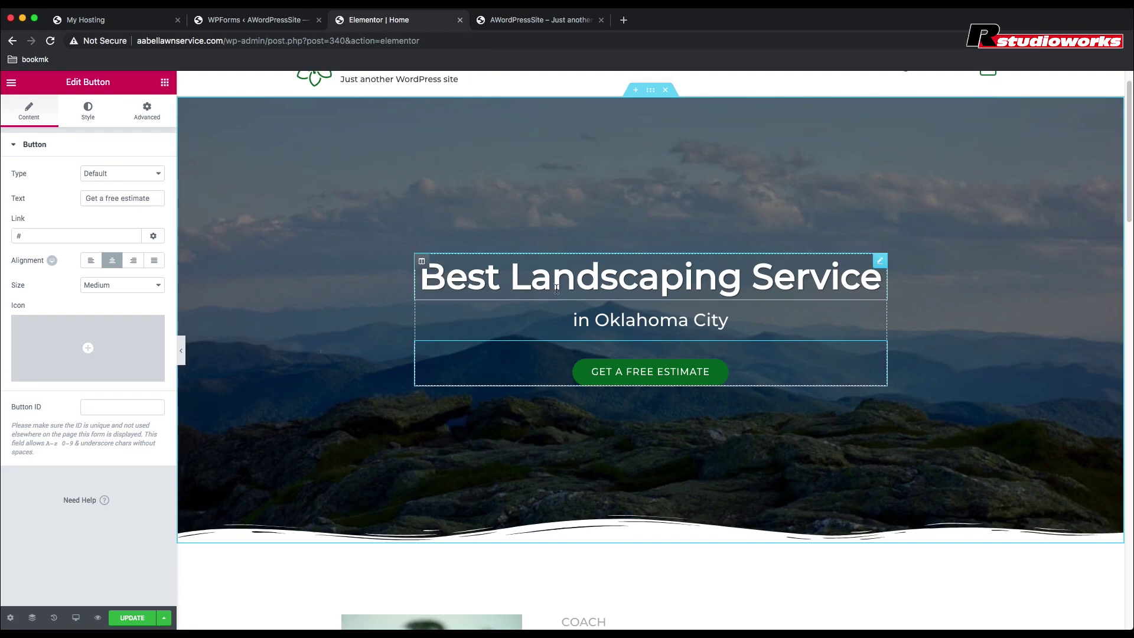
scroll(523, 437, "down", 5)
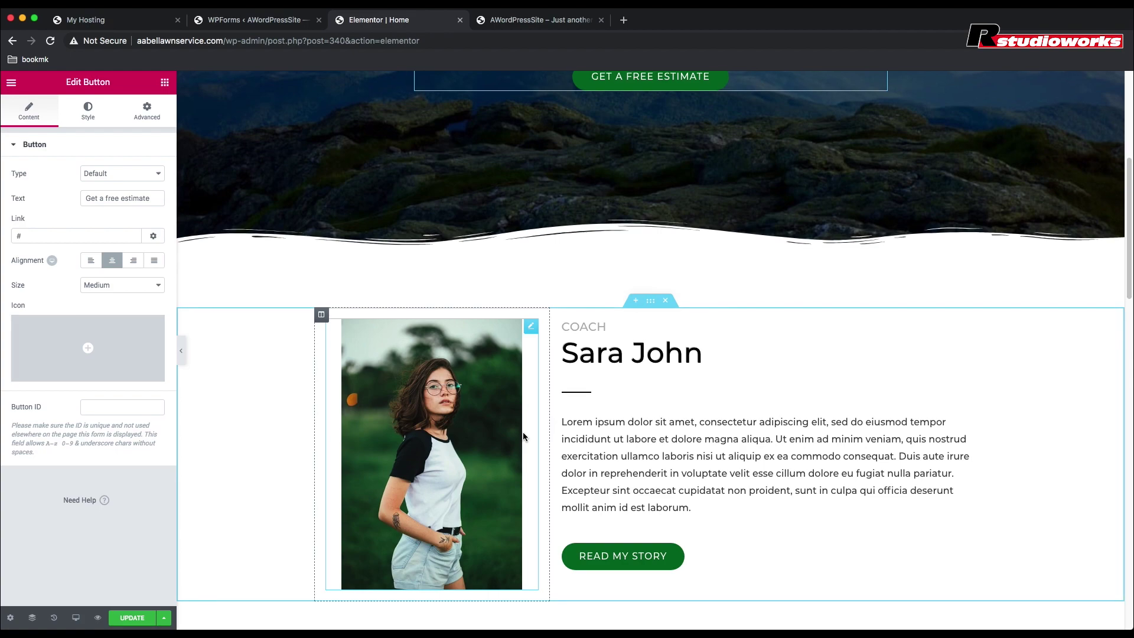
scroll(523, 433, "down", 1)
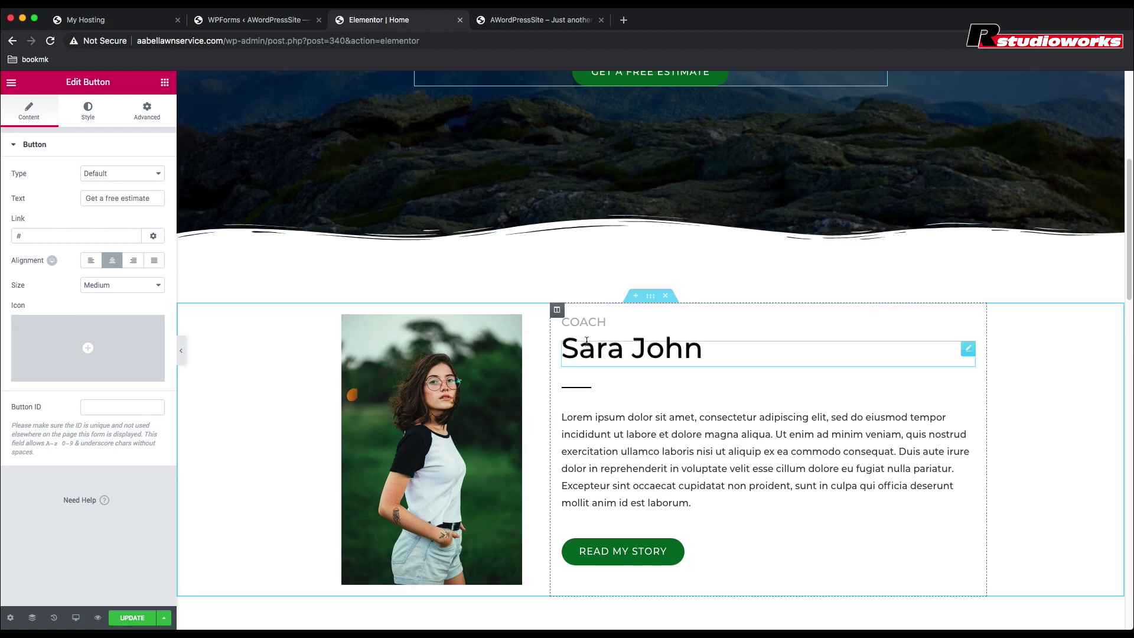
left_click(700, 353)
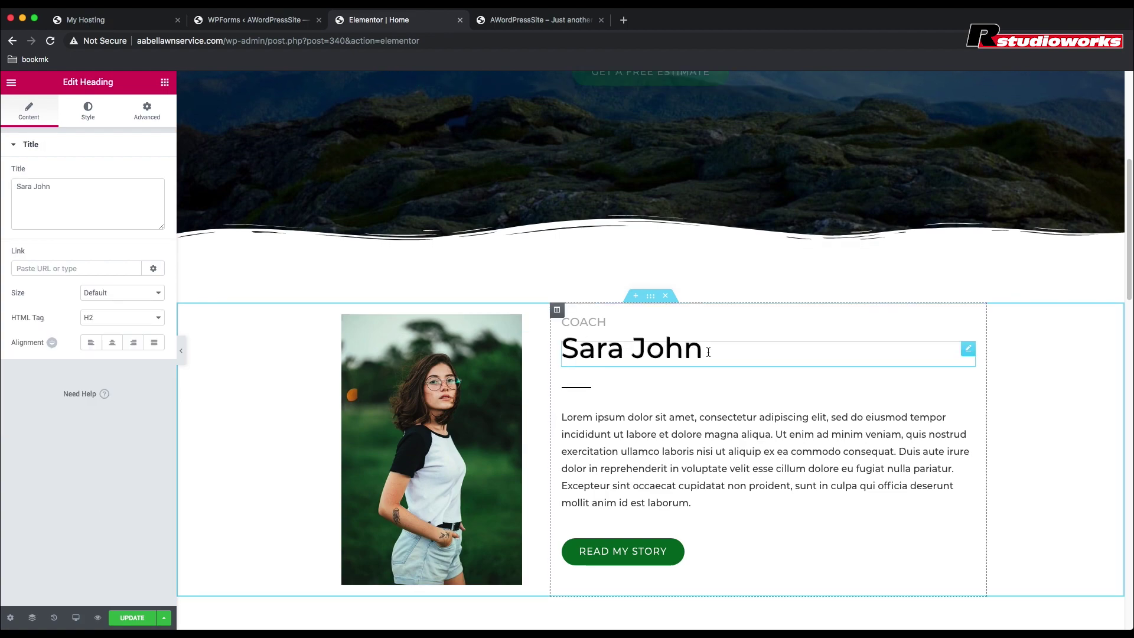
key("BackSpace")
key("BackSpace")
key("BackSpace")
key("BackSpace")
key("BackSpace")
key("BackSpace")
key("BackSpace")
key("BackSpace")
key("BackSpace")
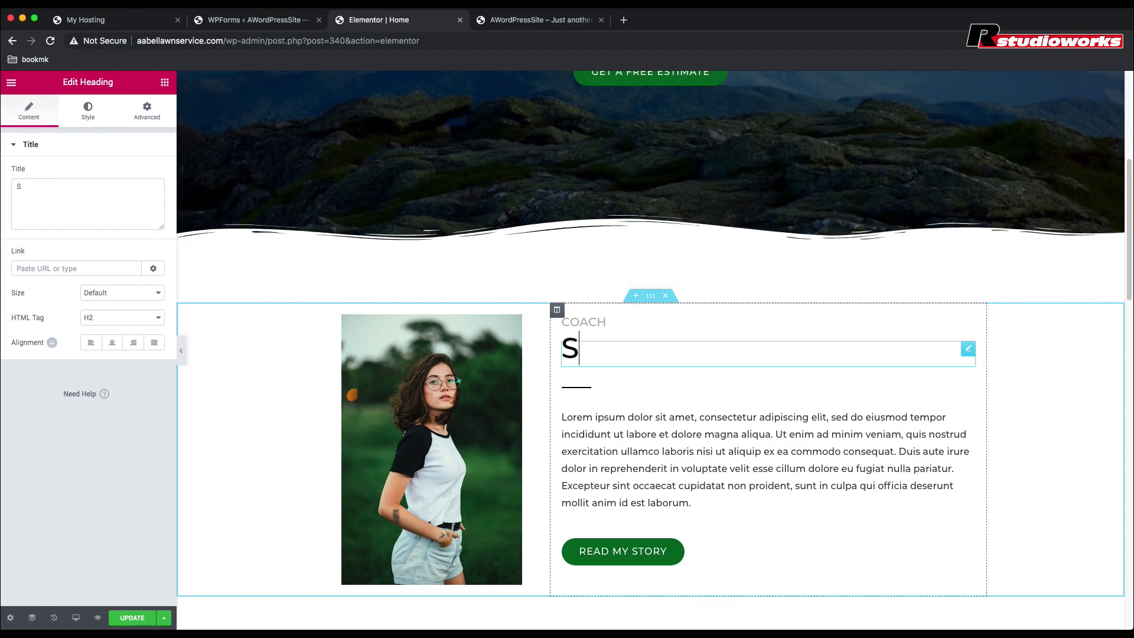
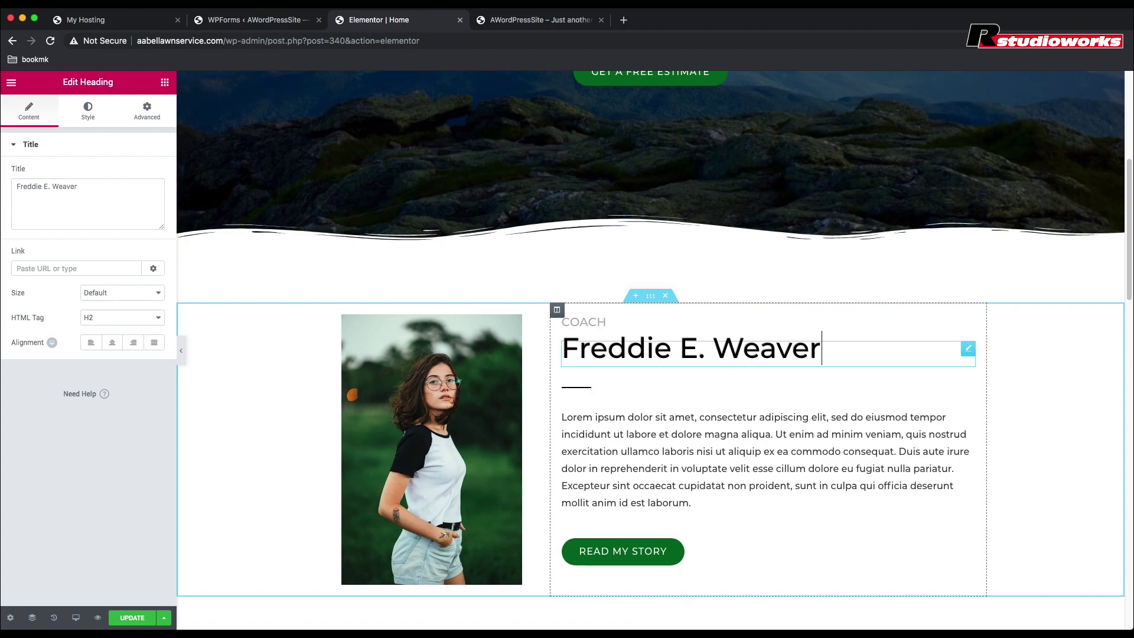
Step: Change the COACH label to 'Landscaping Specialist' and delete the READ MY STORY button
left_click(599, 321)
key("BackSpace")
key("BackSpace")
key("BackSpace")
key("BackSpace")
key("BackSpace")
type("Landscaping Specialist")
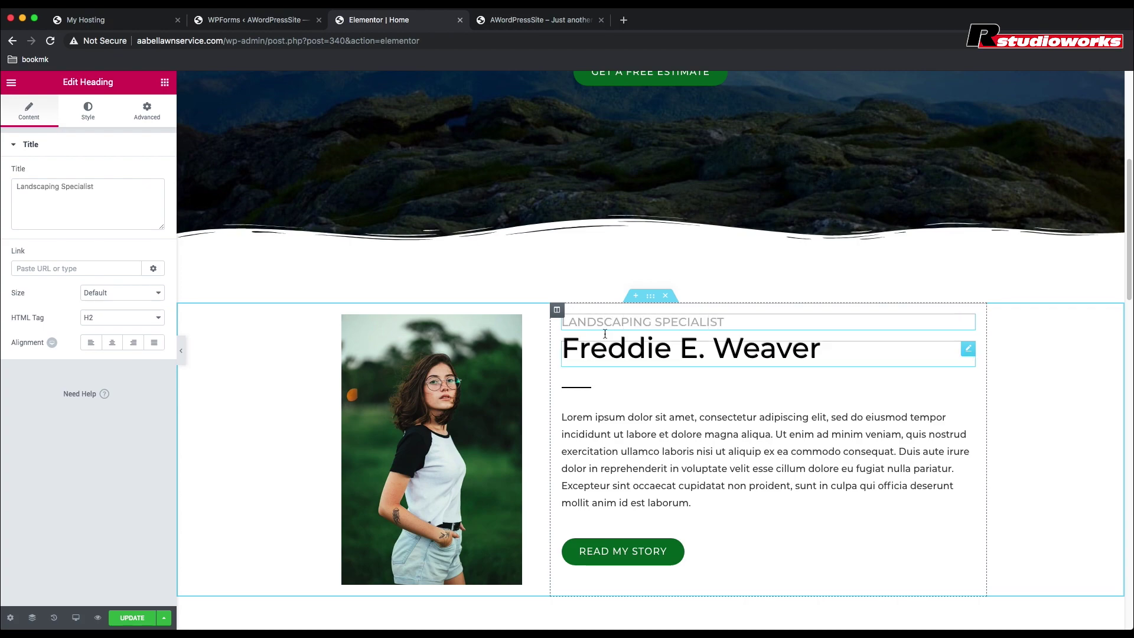
right_click(969, 550)
left_click(1005, 621)
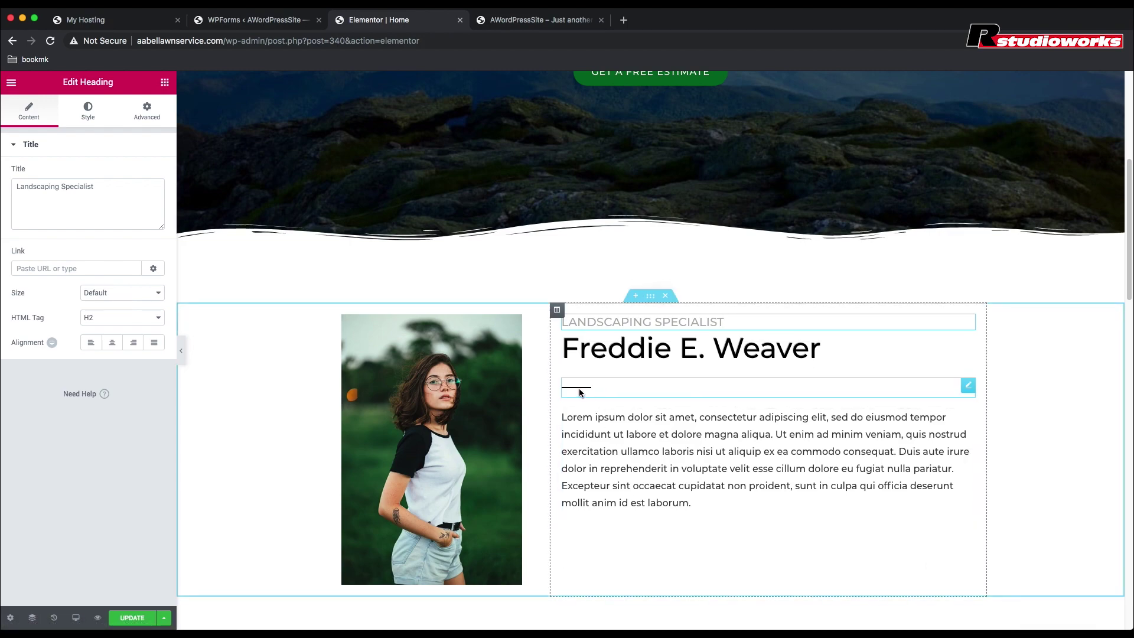
Step: Move the 'How may I help you?' services section above the bio section
scroll(715, 532, "down", 1)
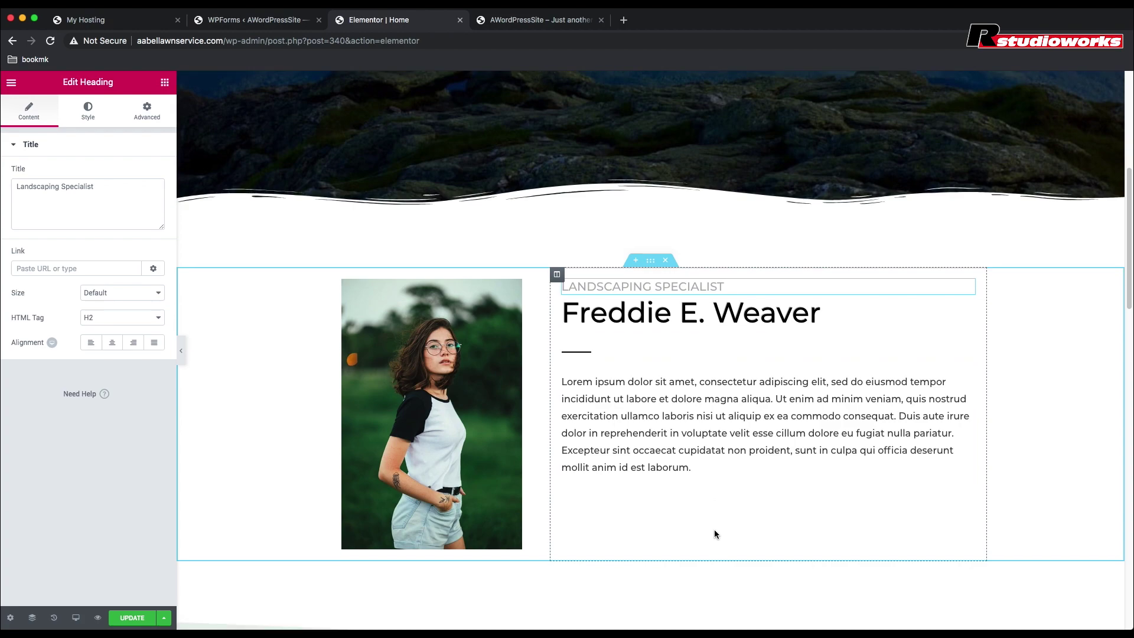
scroll(715, 533, "down", 2)
scroll(715, 534, "down", 2)
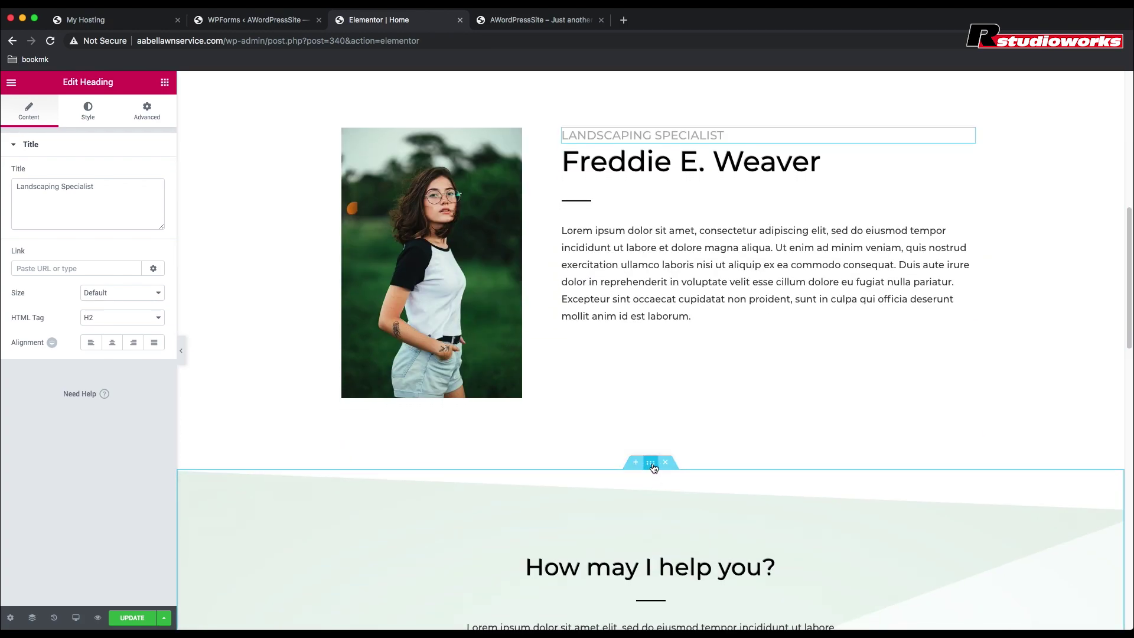
left_click_drag(651, 463, 612, 158)
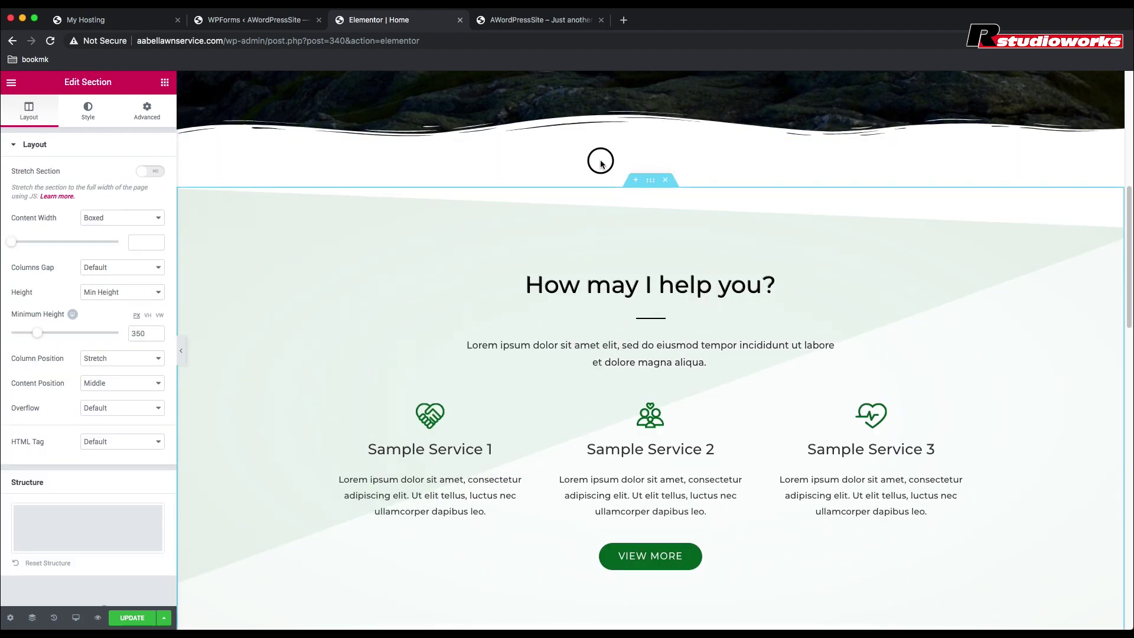
Step: Delete the Work With Me section
scroll(593, 275, "down", 3)
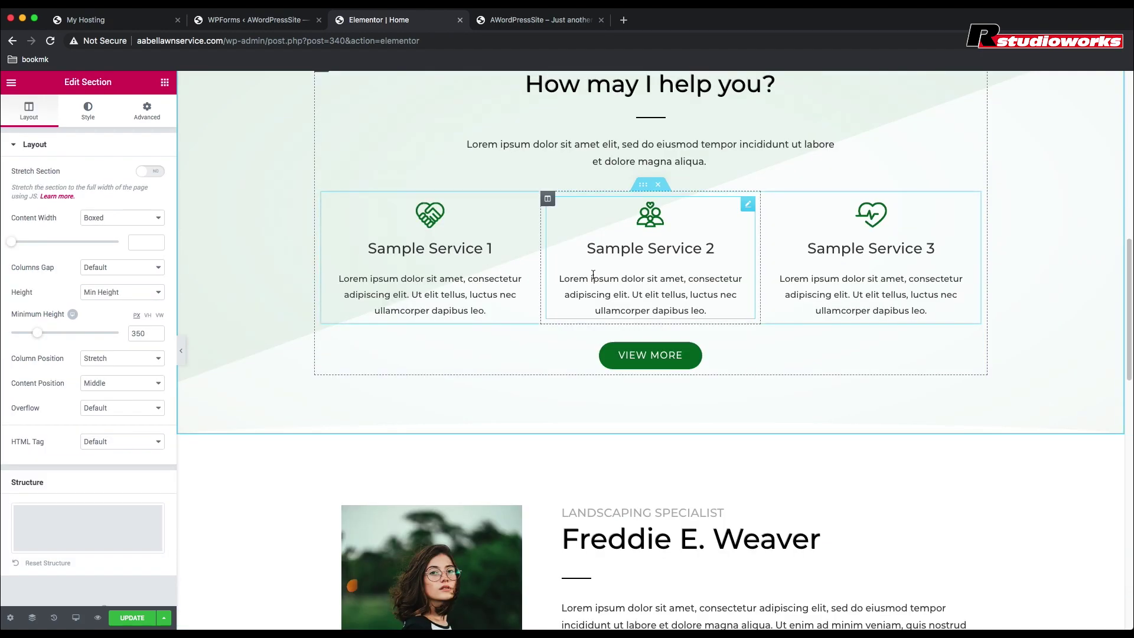
scroll(593, 275, "down", 6)
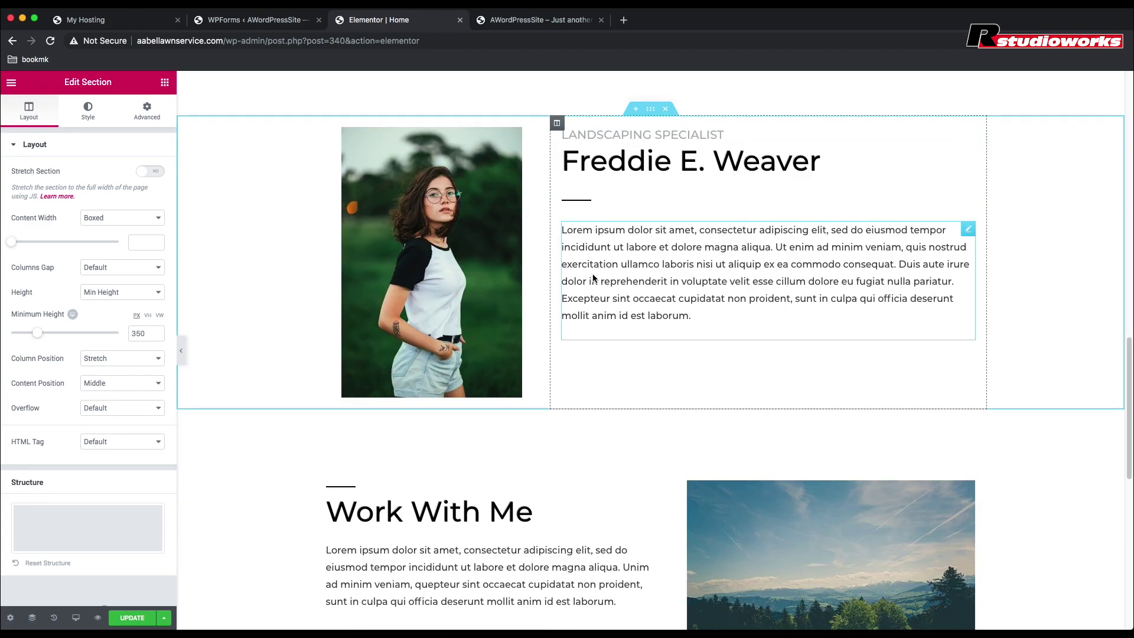
scroll(593, 278, "down", 3)
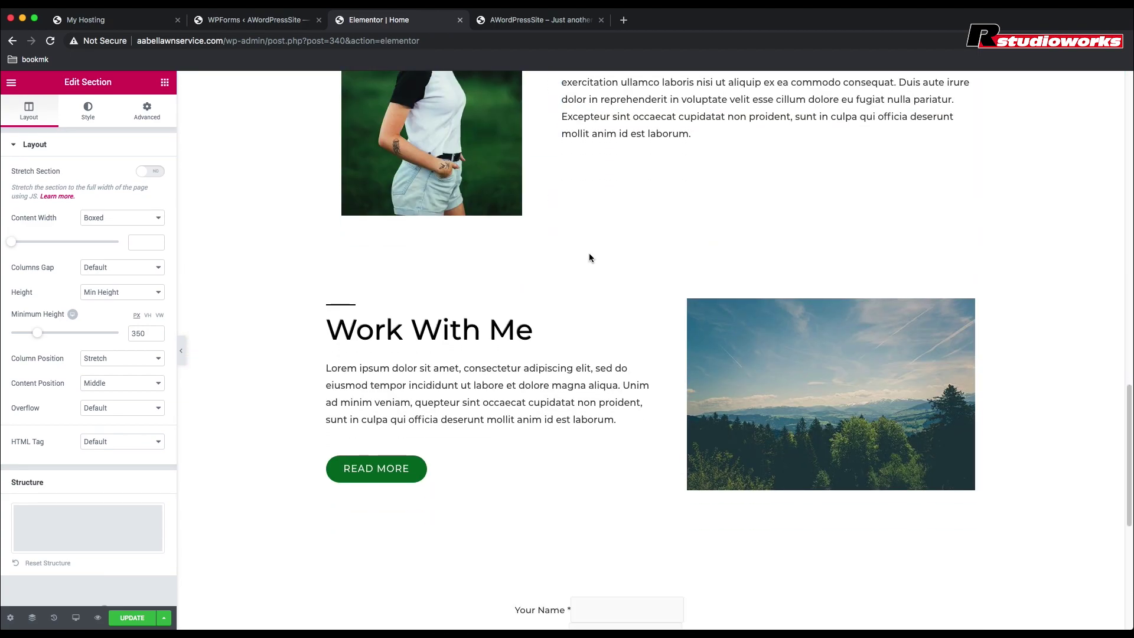
left_click(666, 281)
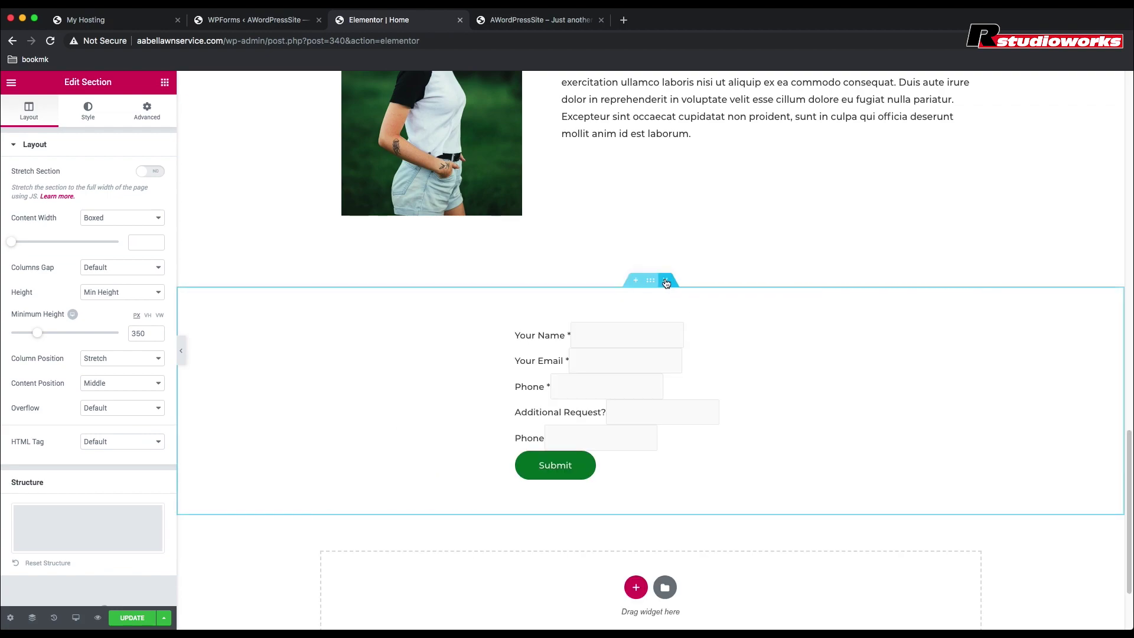
Step: Delete the contact form section and retitle Sample Service 1 as 'Mowing & Trimming'
left_click(666, 281)
scroll(697, 282, "up", 8)
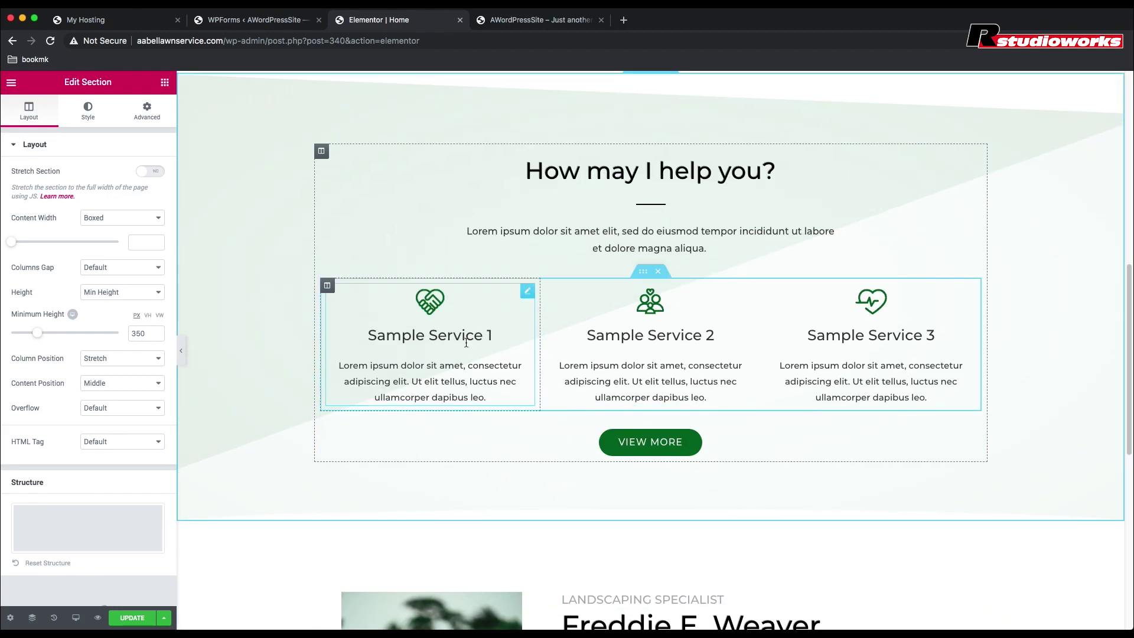
left_click(466, 342)
triple_click(467, 340)
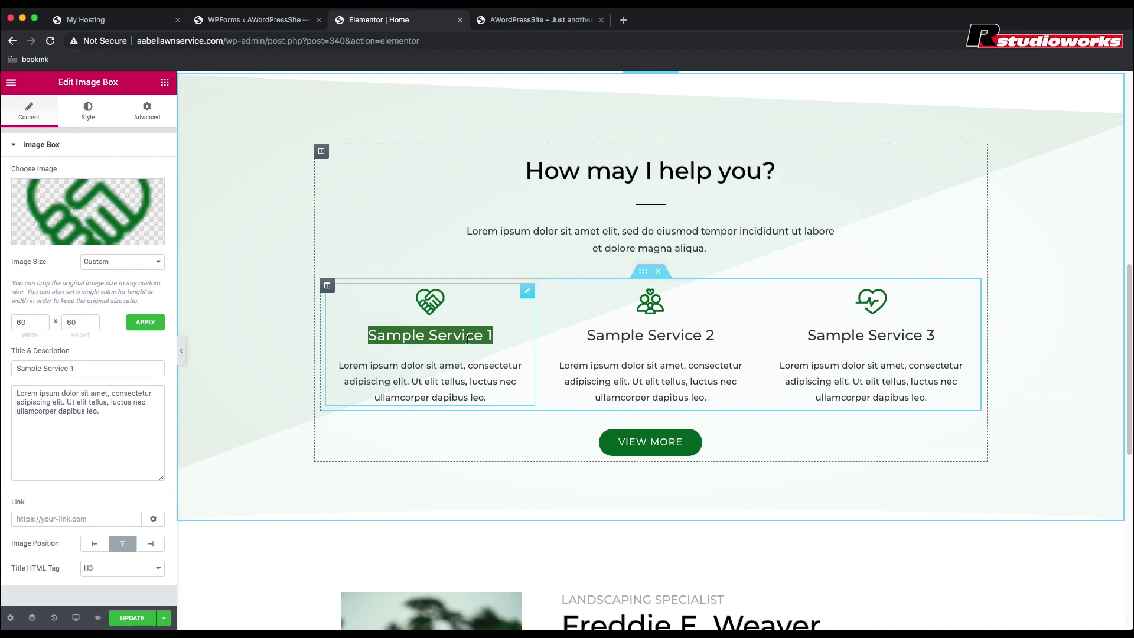
type("Mowing")
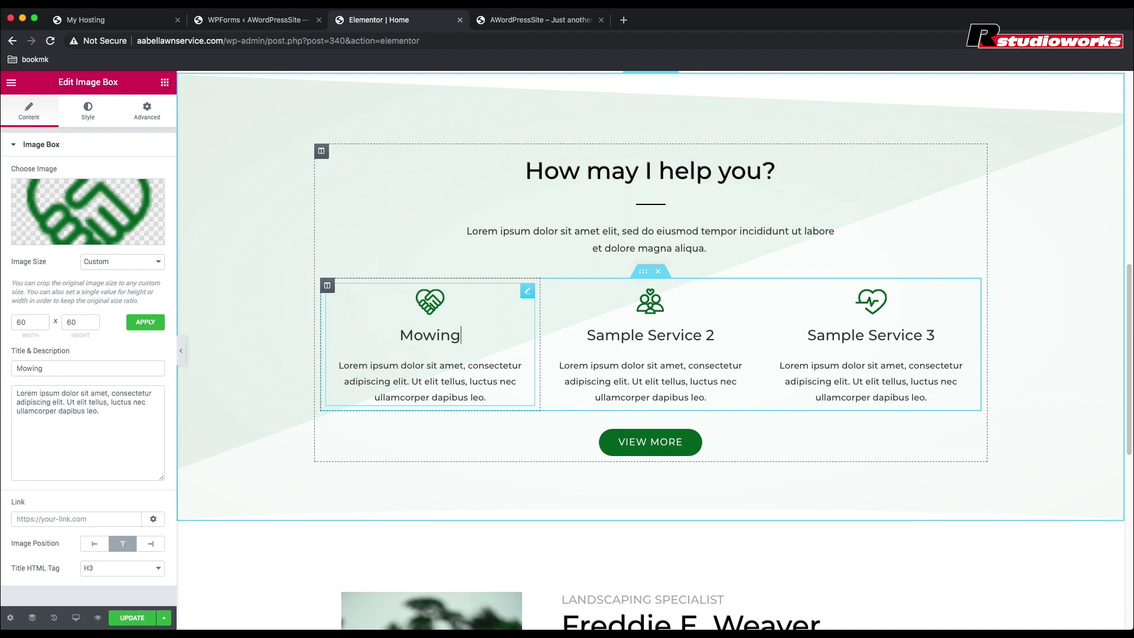
type("/Trimming")
double_click(425, 335)
type("&")
Step: Rename the second and third sample services 'Gutter Cleaning' and 'Hauling'
left_click(679, 335)
left_click_drag(720, 335, 578, 333)
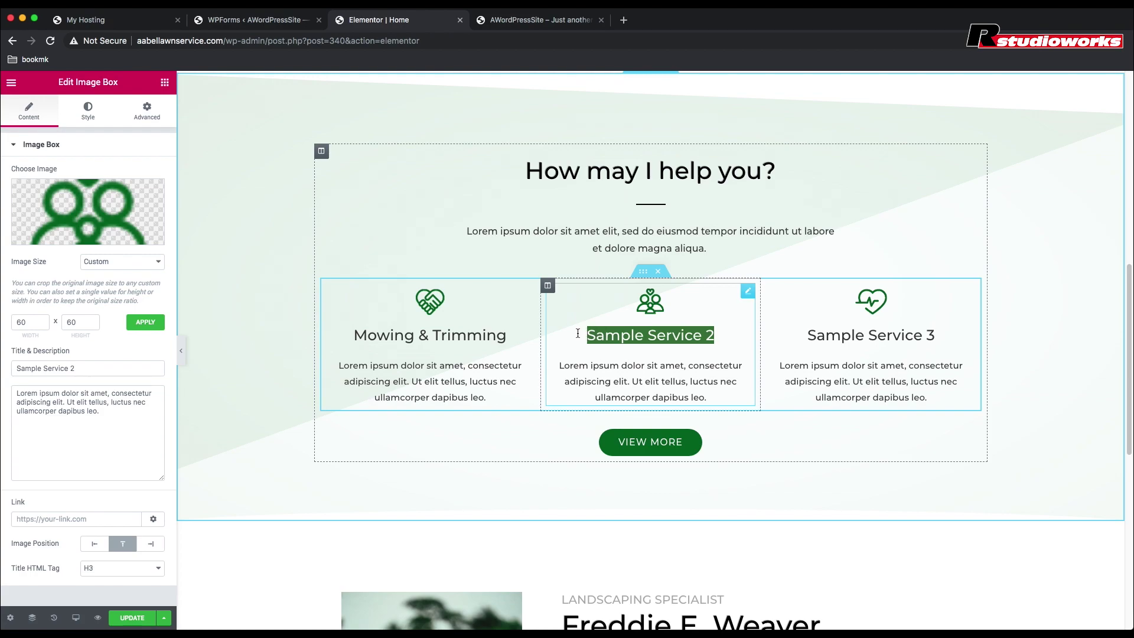
type("Gutter Cleaning")
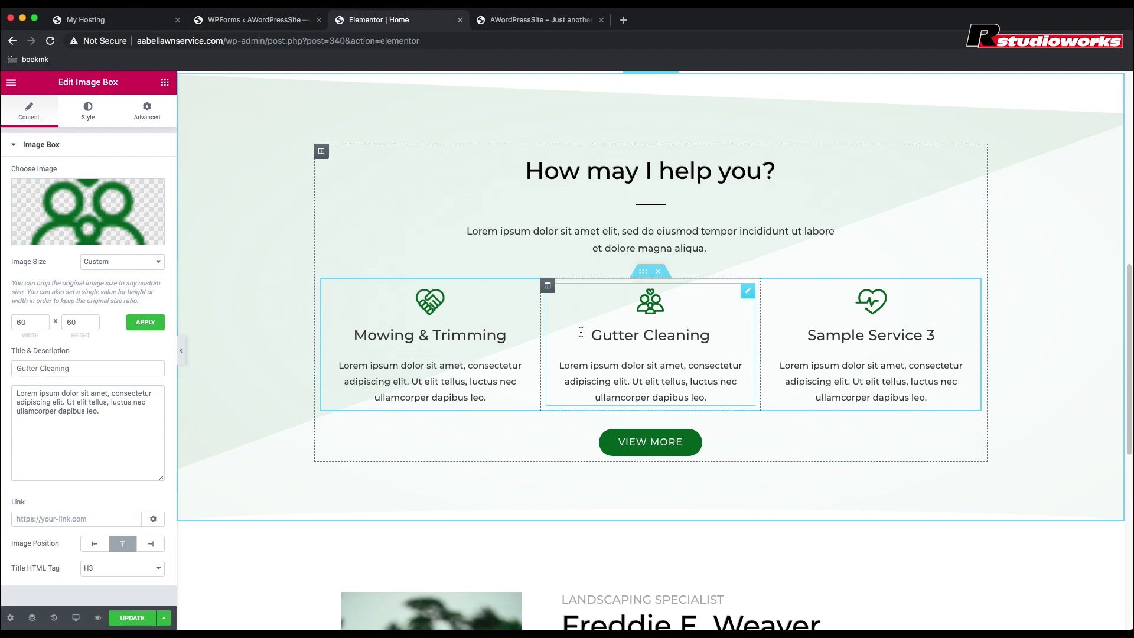
left_click(935, 336)
left_click_drag(935, 335, 804, 333)
type("Hauling")
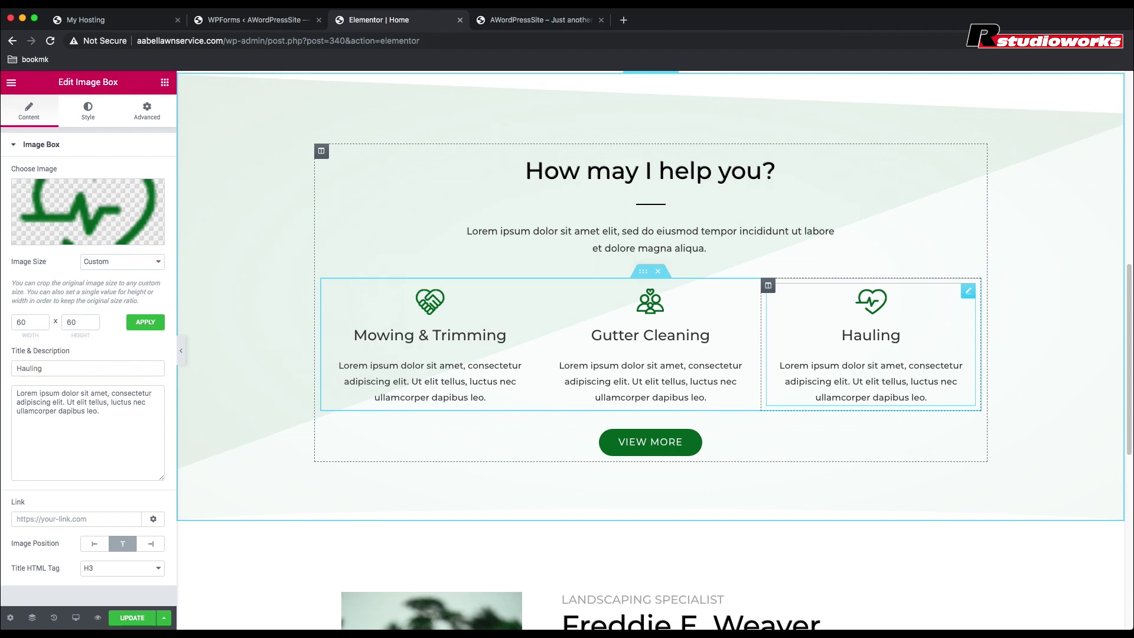
scroll(662, 614, "up", 2)
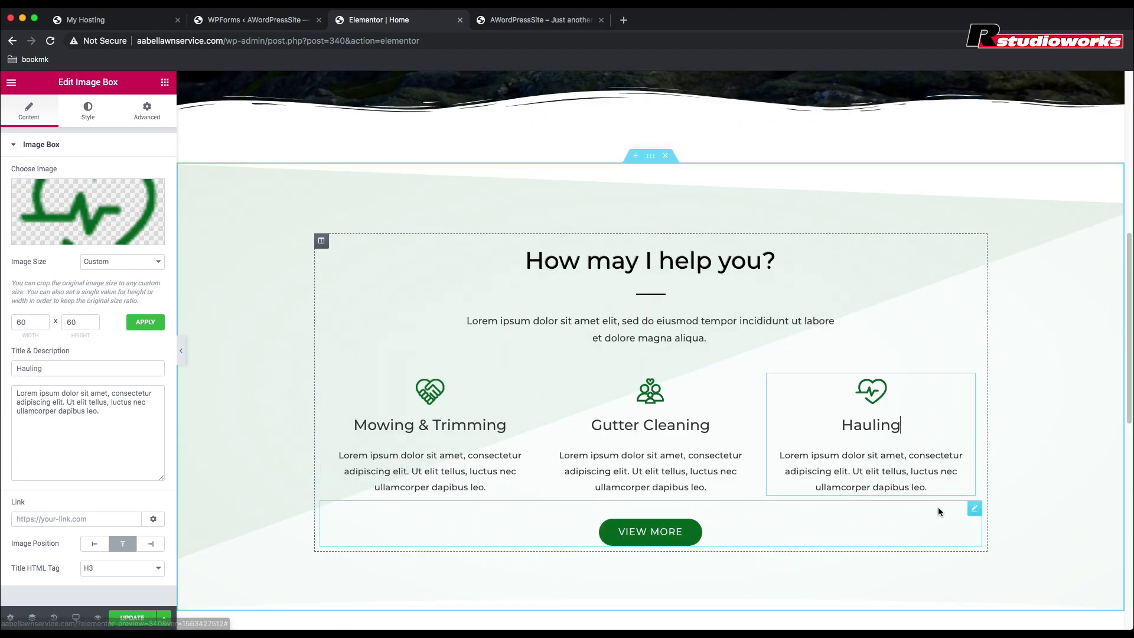
Step: Delete the VIEW MORE button below the services and scroll back up to the header
right_click(975, 508)
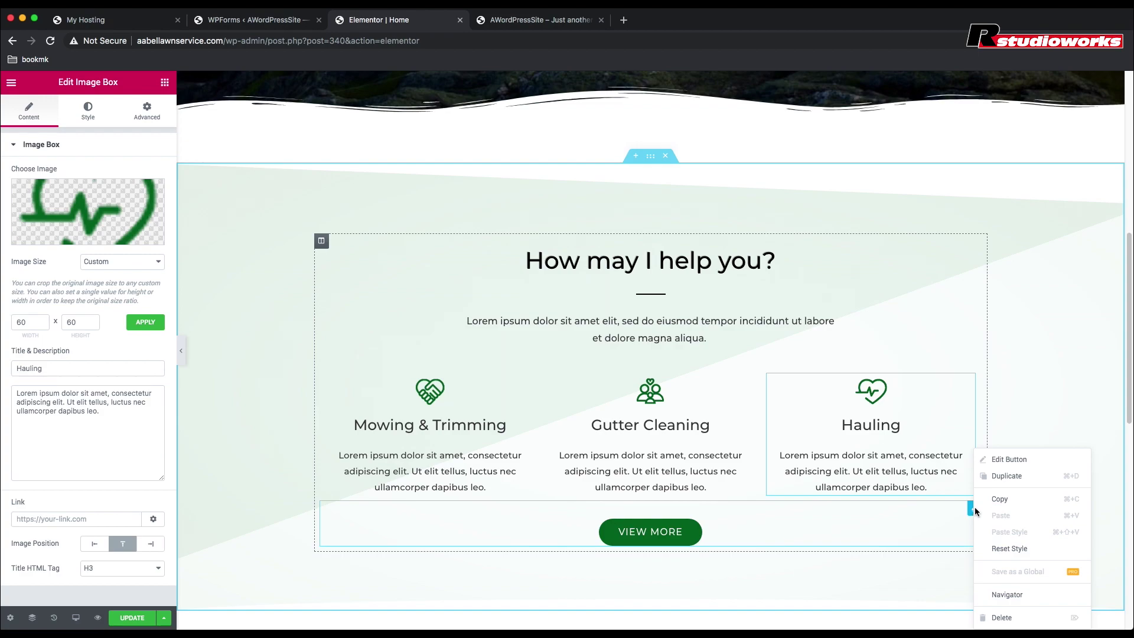
left_click(1003, 618)
scroll(971, 574, "up", 8)
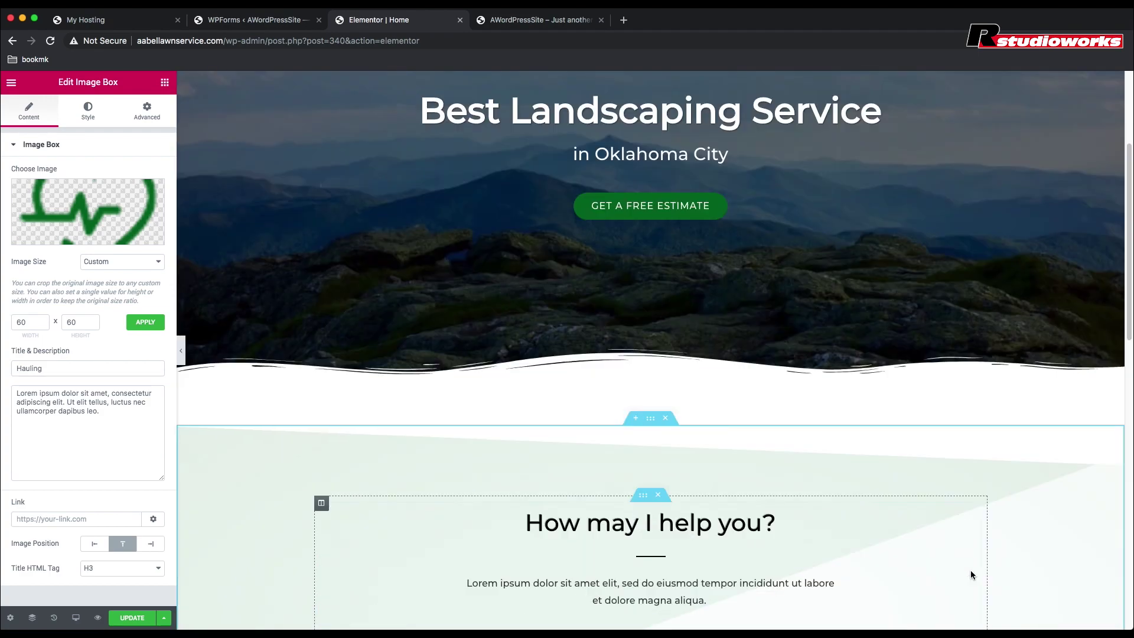
scroll(970, 569, "up", 1)
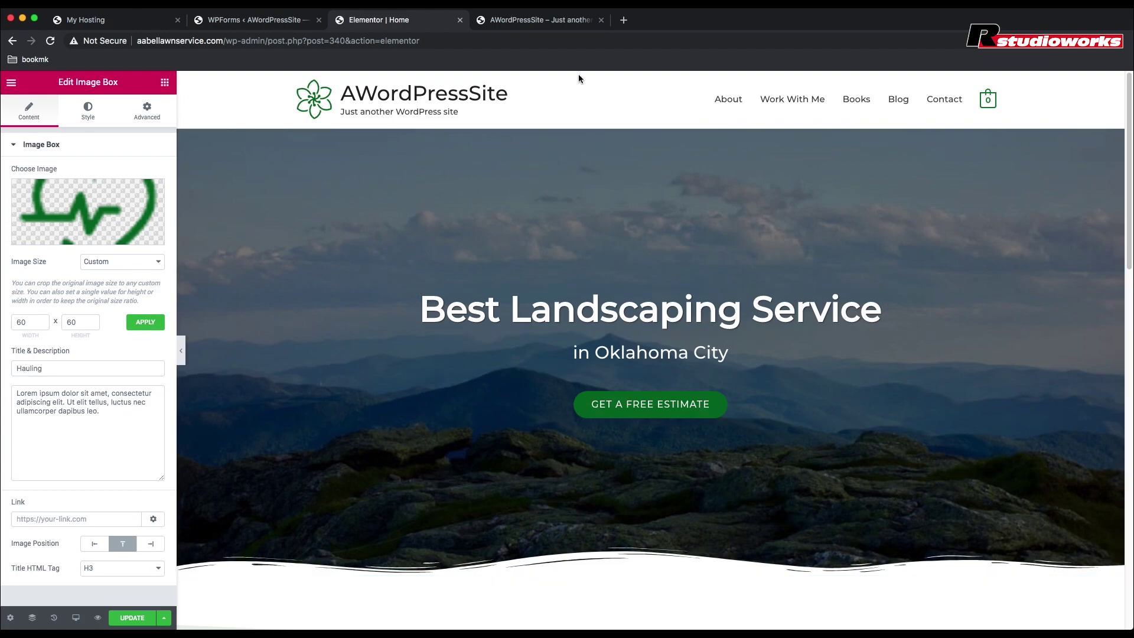
left_click(625, 23)
Step: Go to pexels.com and search for landscaping photos
type("pexels")
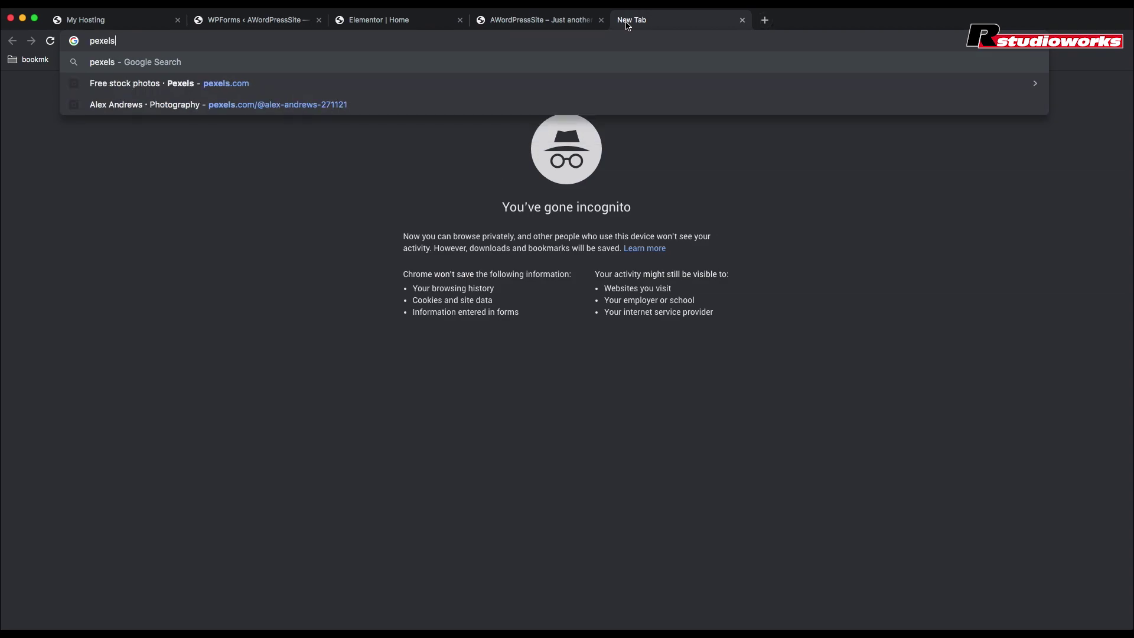
type(".com")
key("Return")
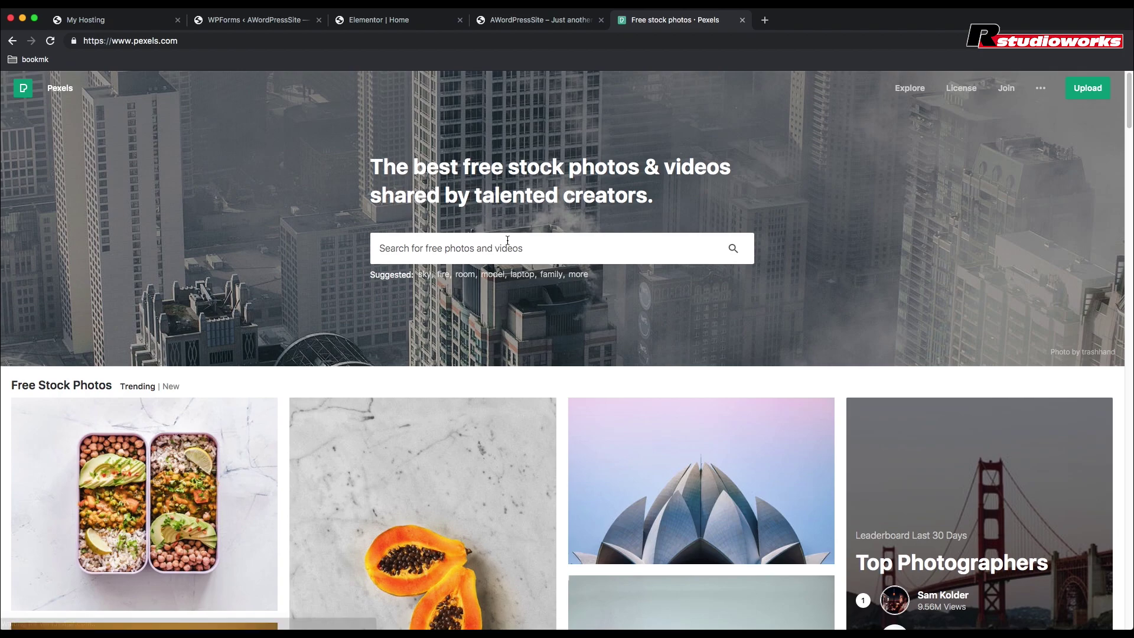
type("landscaping")
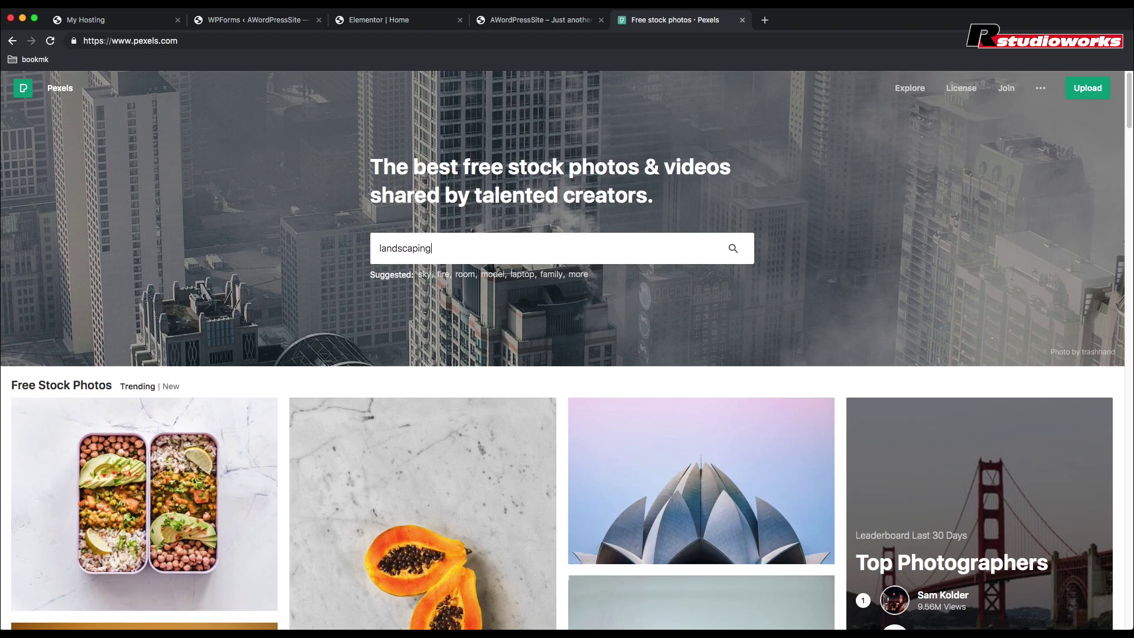
key("Return")
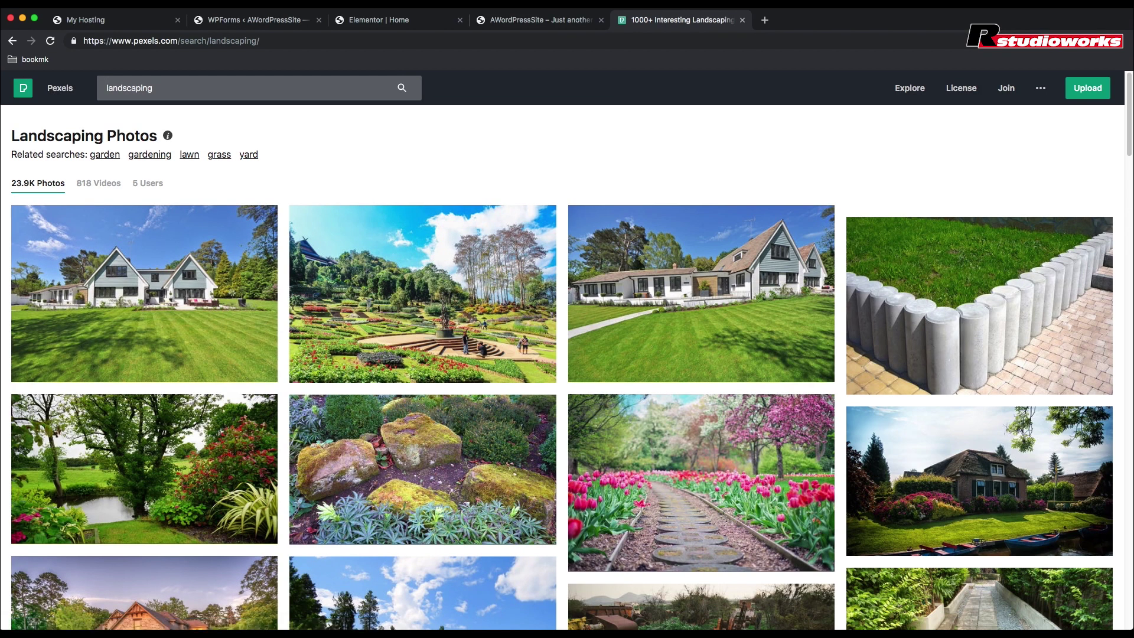
mouse_move(513, 371)
scroll(513, 371, "down", 10)
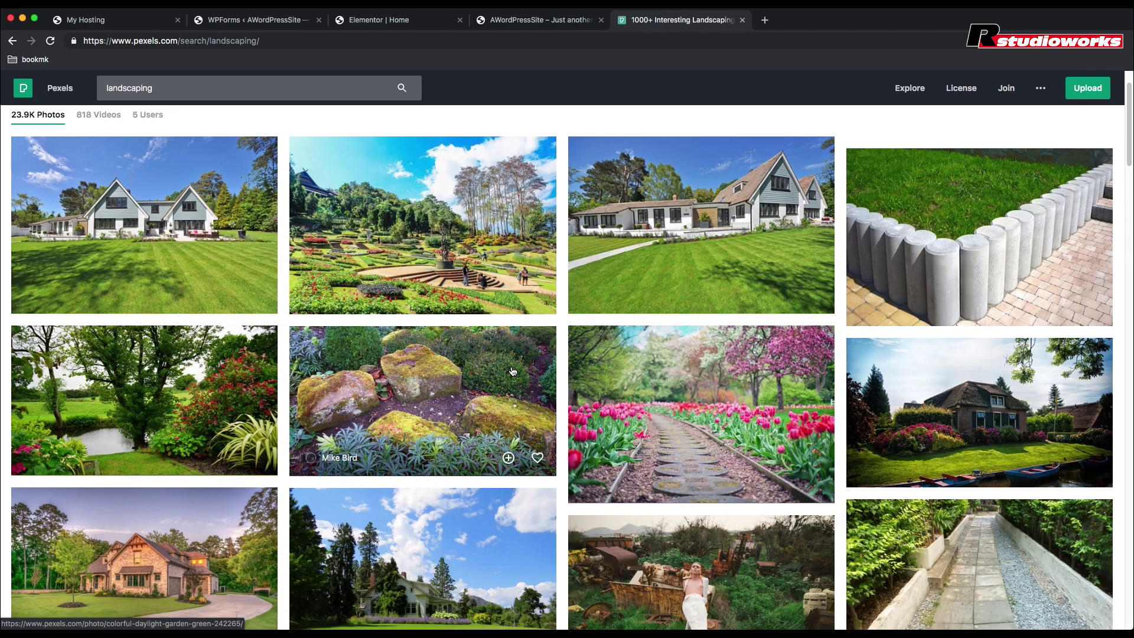
scroll(513, 371, "down", 10)
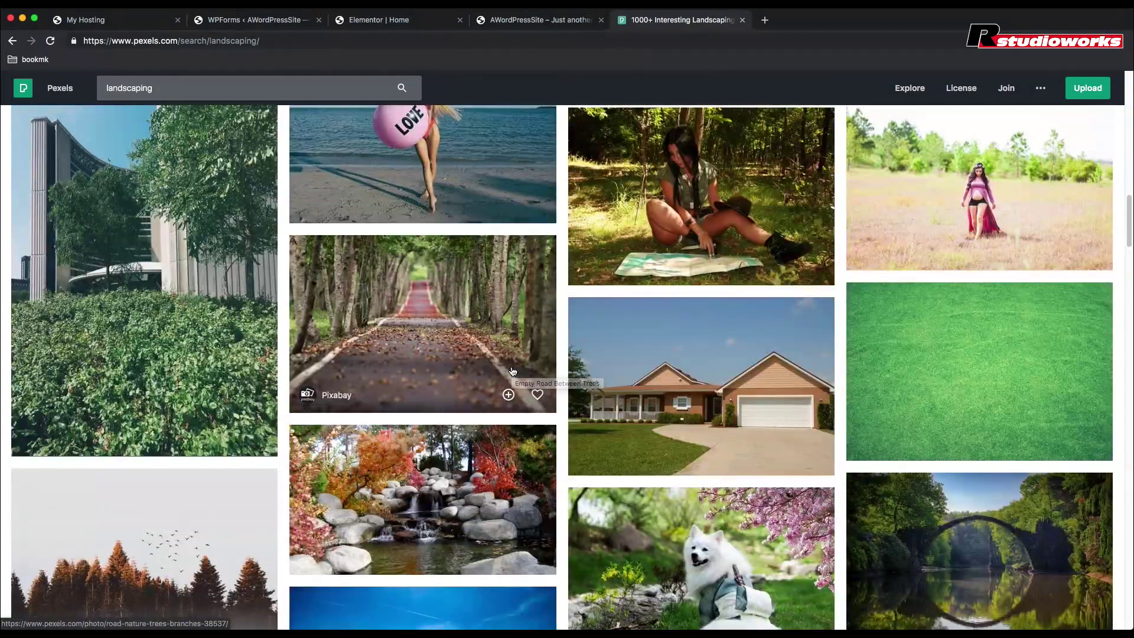
scroll(513, 371, "down", 3)
scroll(511, 370, "down", 2)
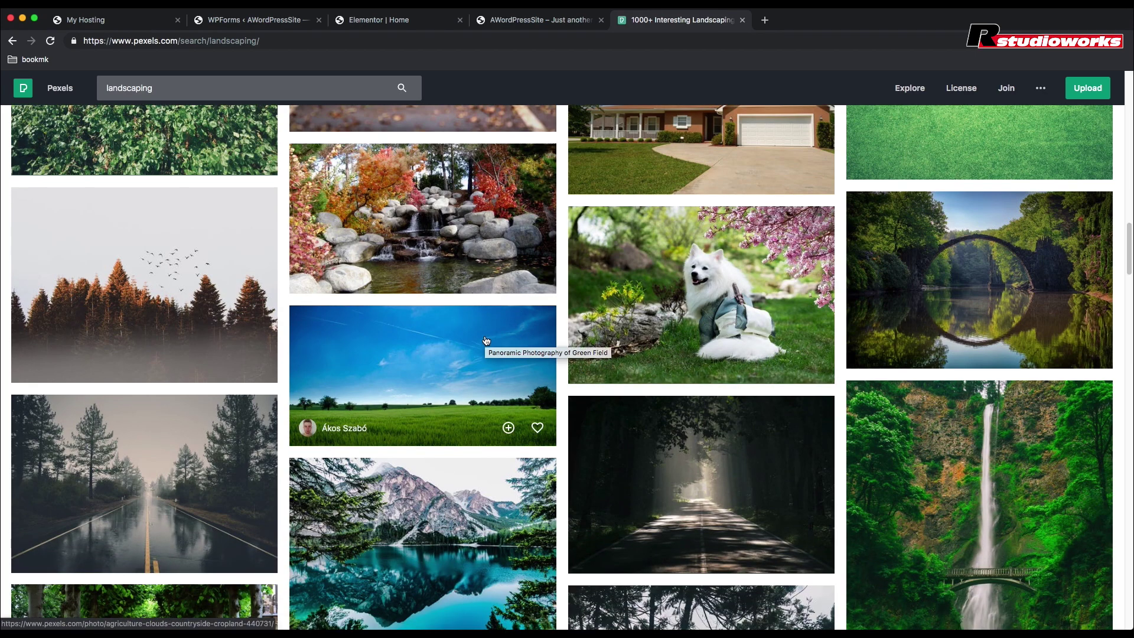
Step: Download the green field and blue sky photo at Large (1920 x 1012) size
left_click(481, 346)
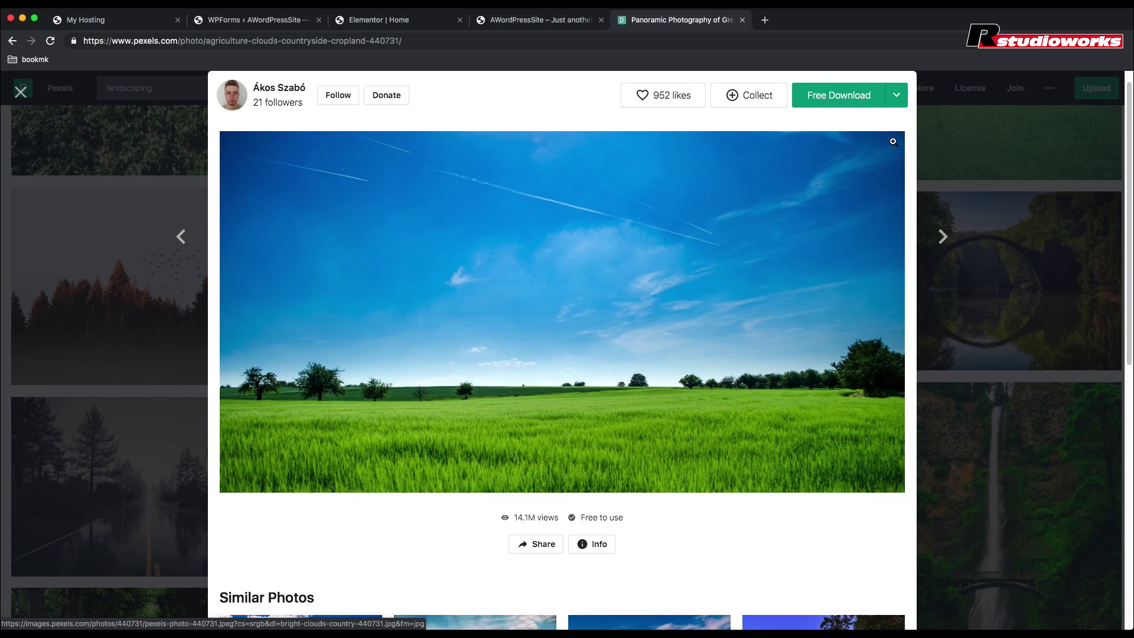
left_click(897, 96)
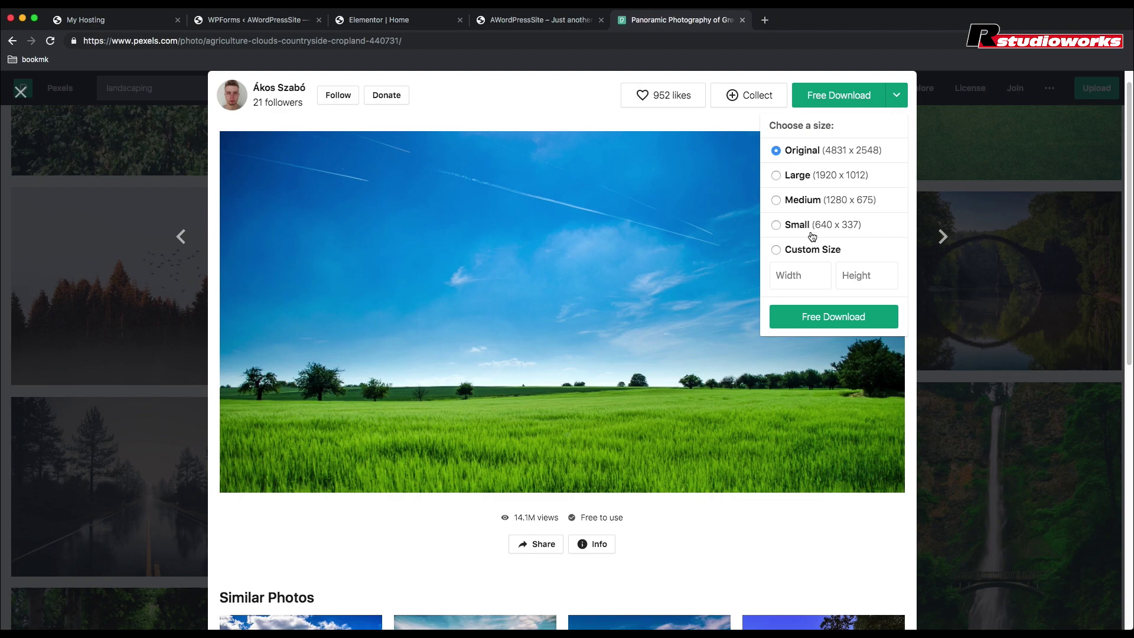
left_click(777, 176)
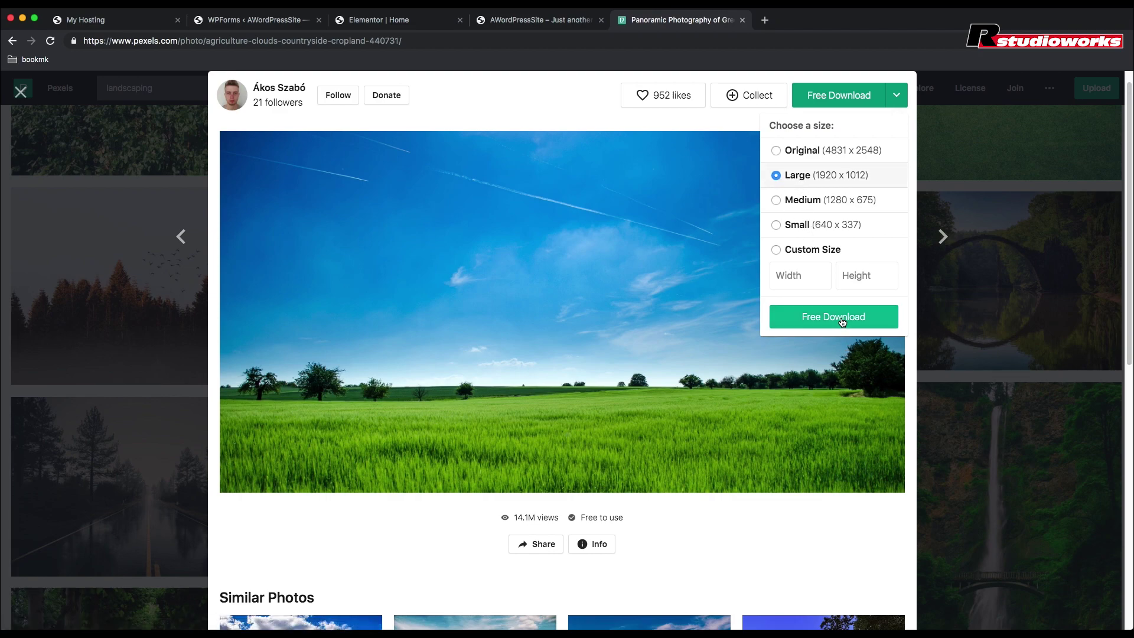
left_click(842, 322)
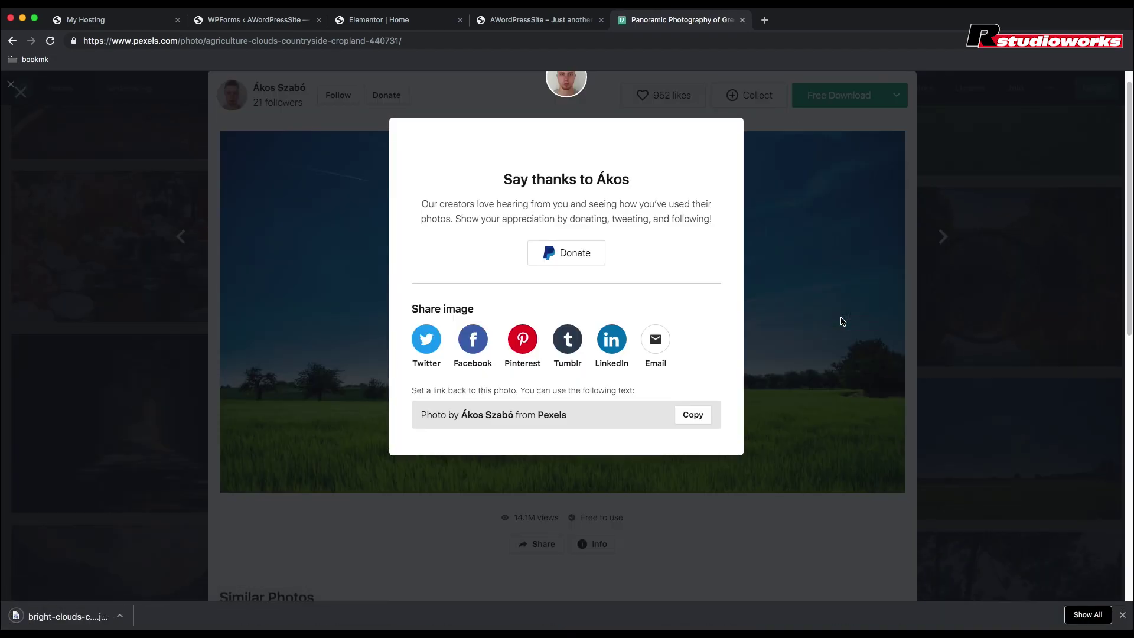
Step: Upload bright-clouds-country-440731.jpg and set it as the hero section's background image
key("super+w")
left_click(276, 230)
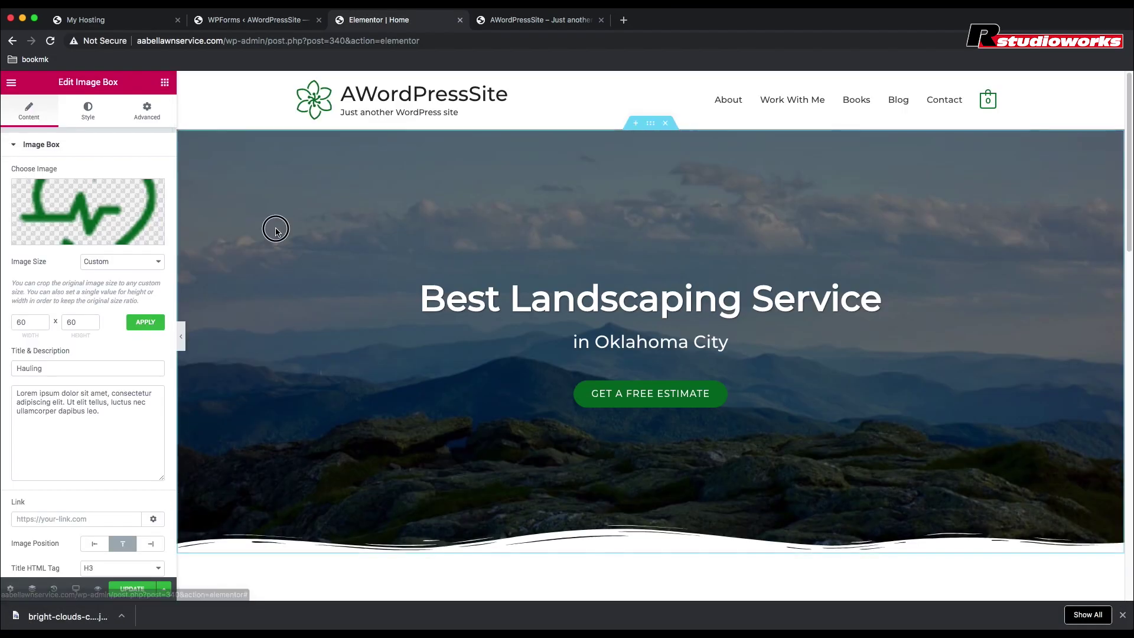
left_click(651, 125)
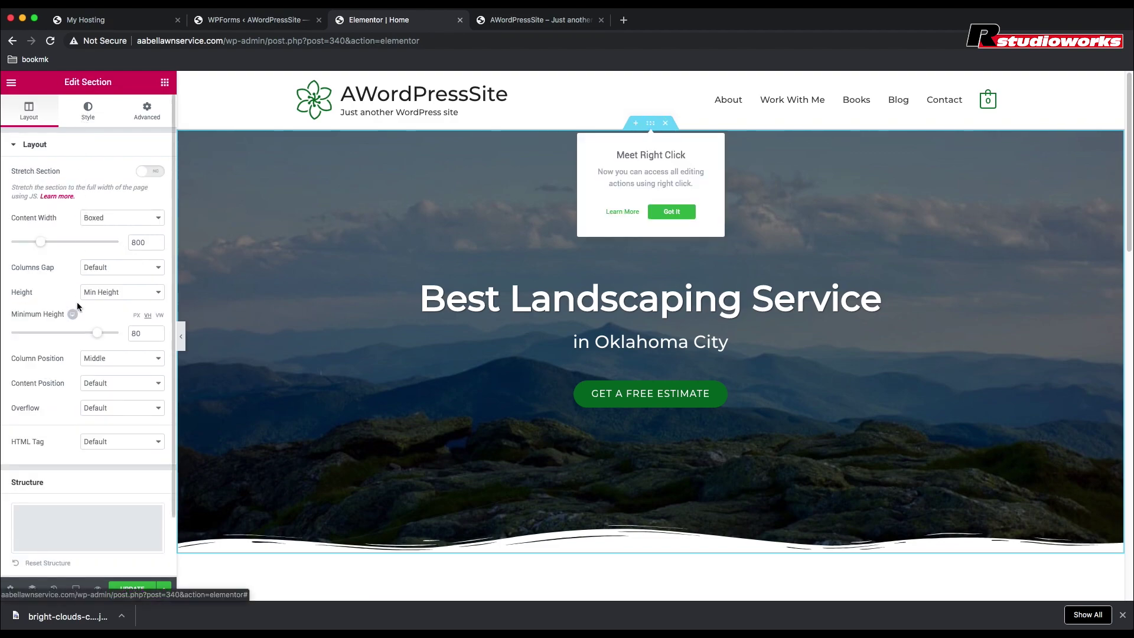
scroll(77, 304, "down", 2)
scroll(76, 304, "up", 3)
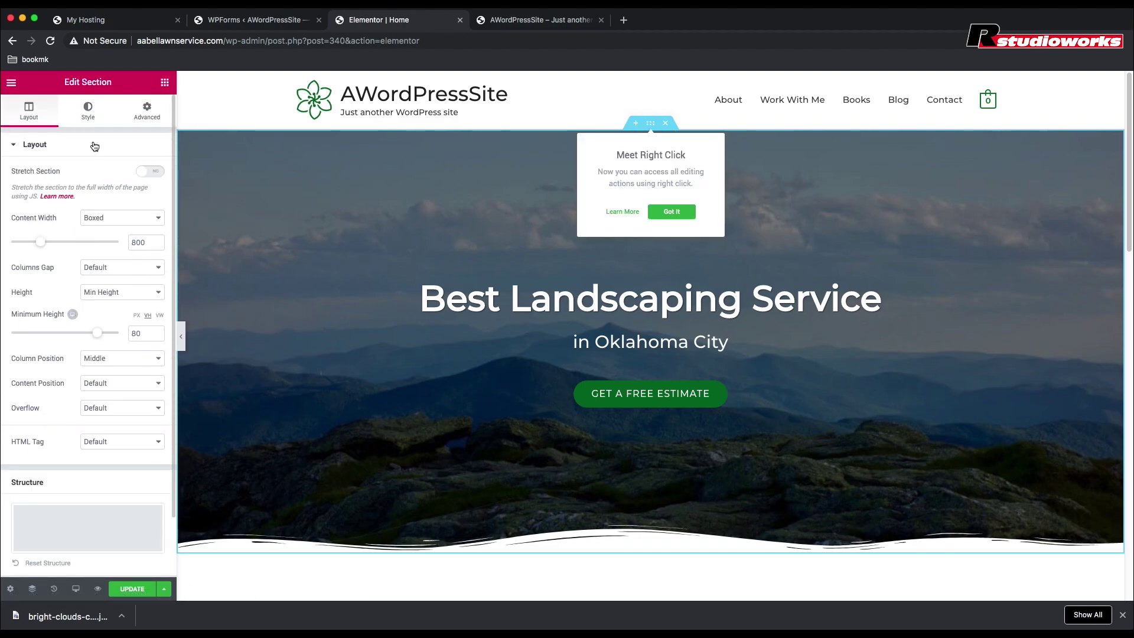
left_click(92, 118)
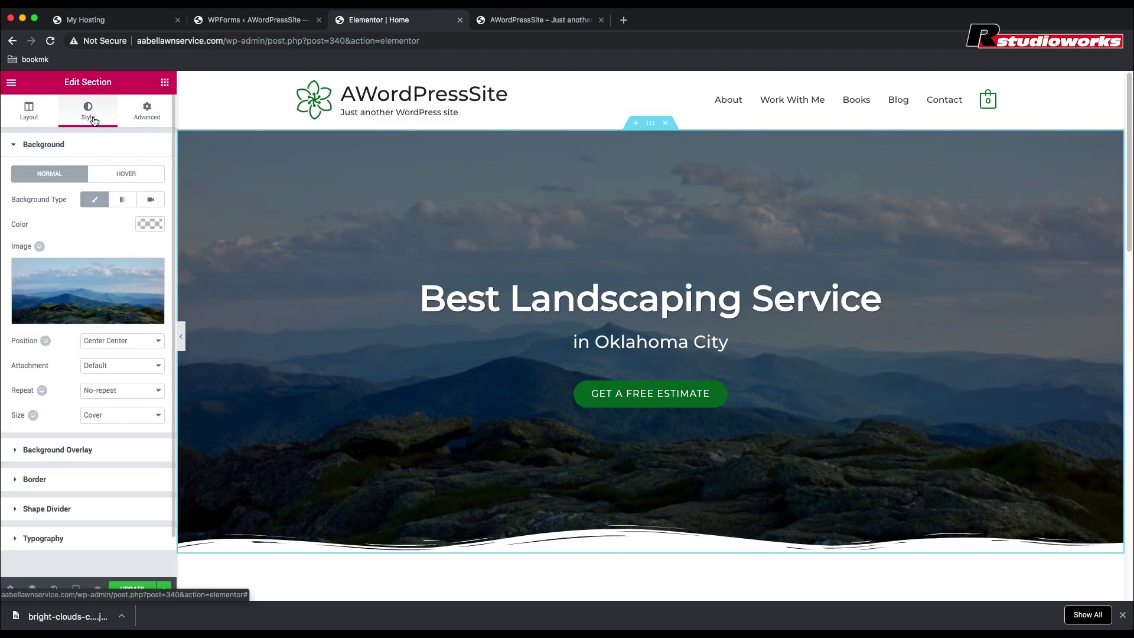
left_click(91, 281)
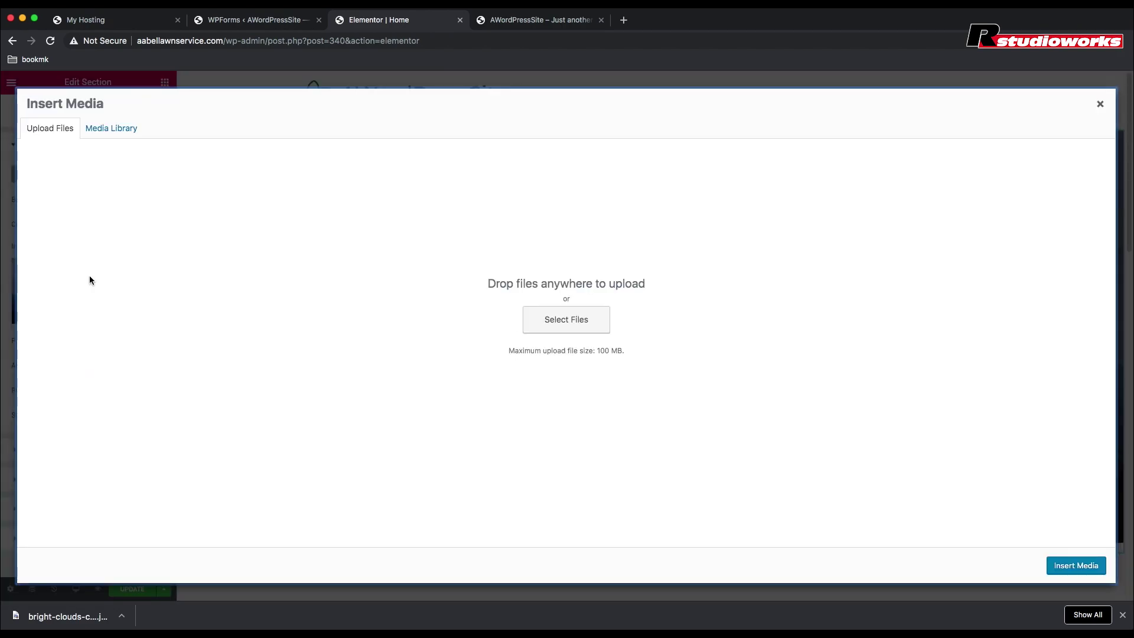
left_click(557, 319)
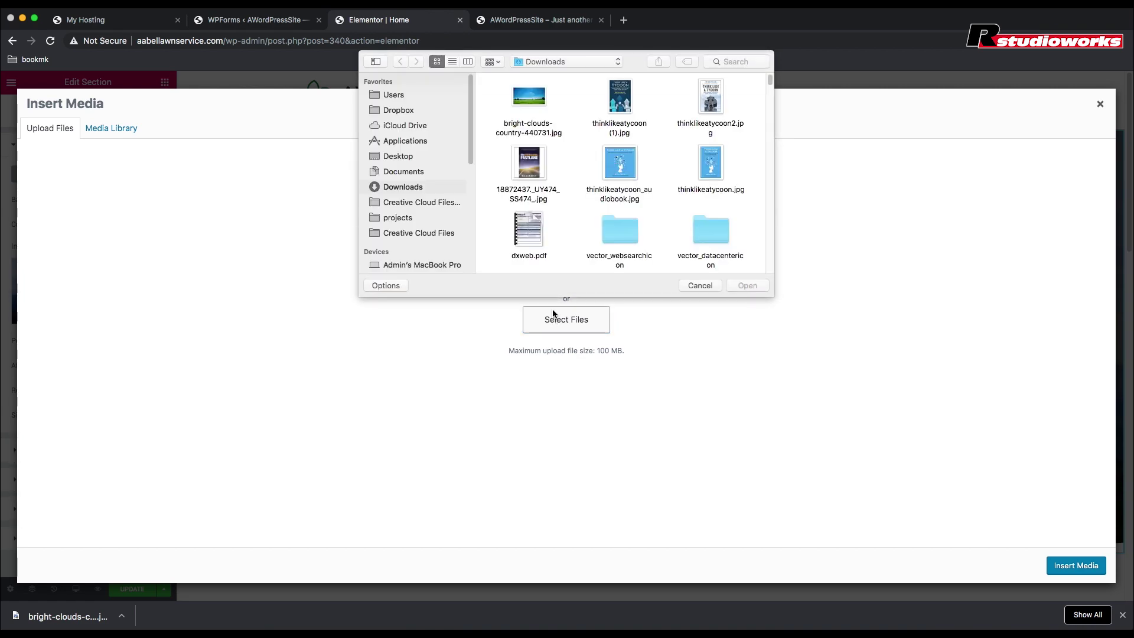
left_click(530, 98)
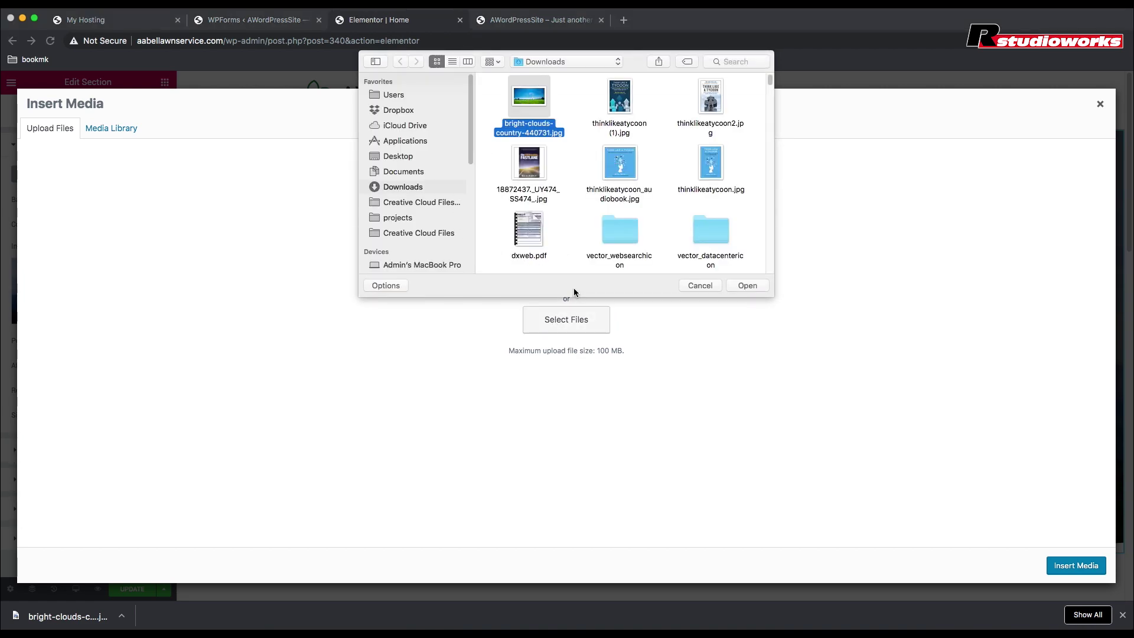
left_click(747, 286)
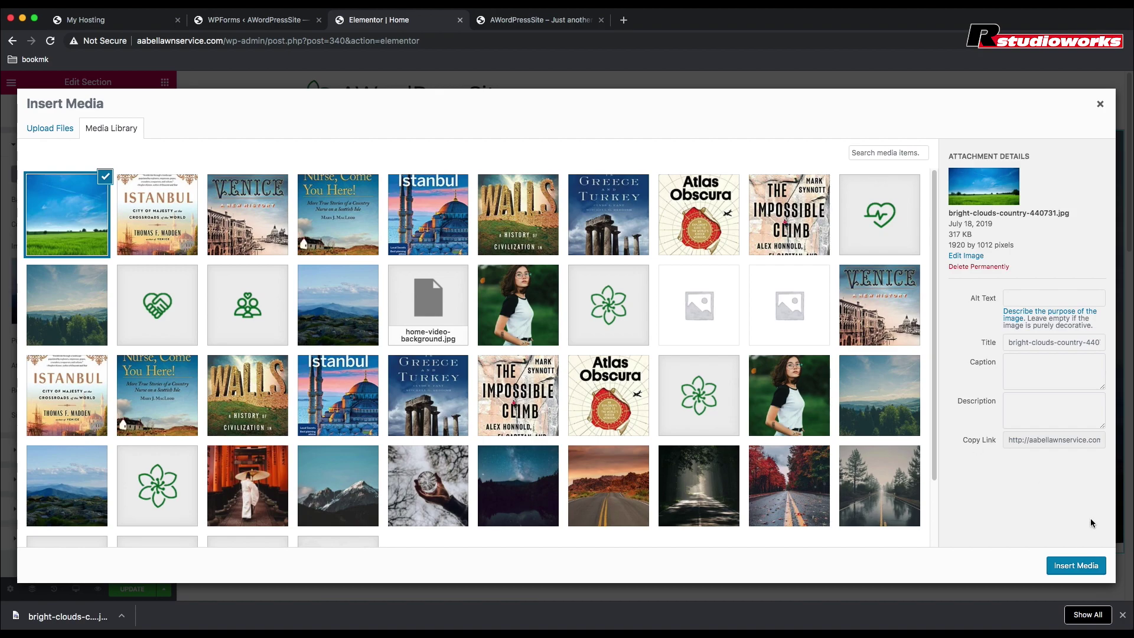
left_click(1076, 566)
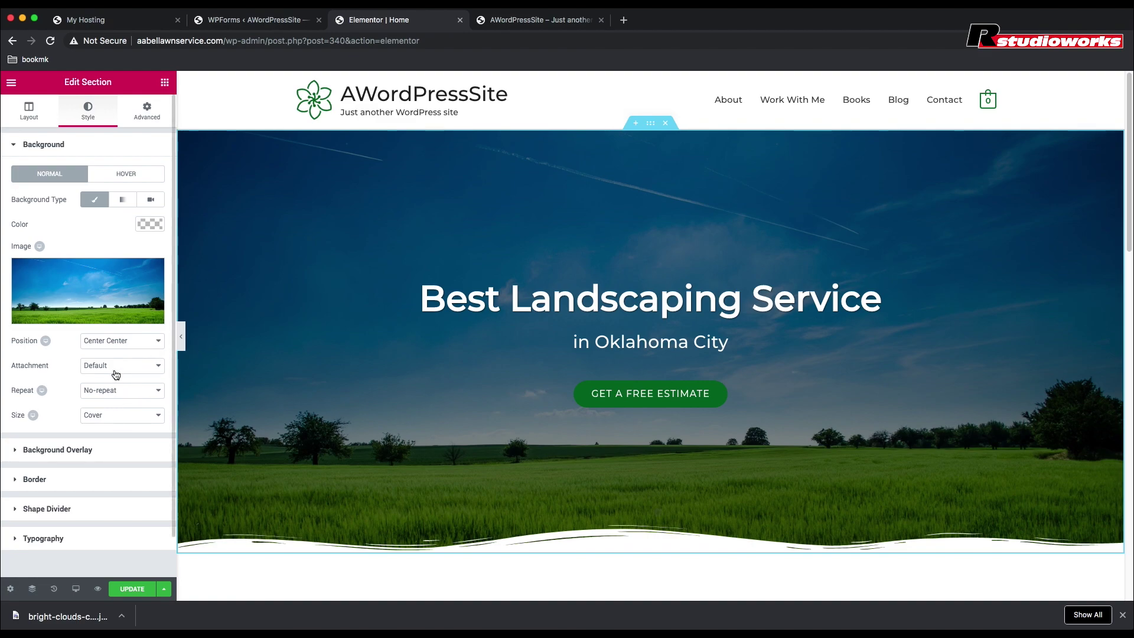
Step: Set the hero Background Overlay opacity to 0, then update and preview the page
scroll(89, 467, "down", 1)
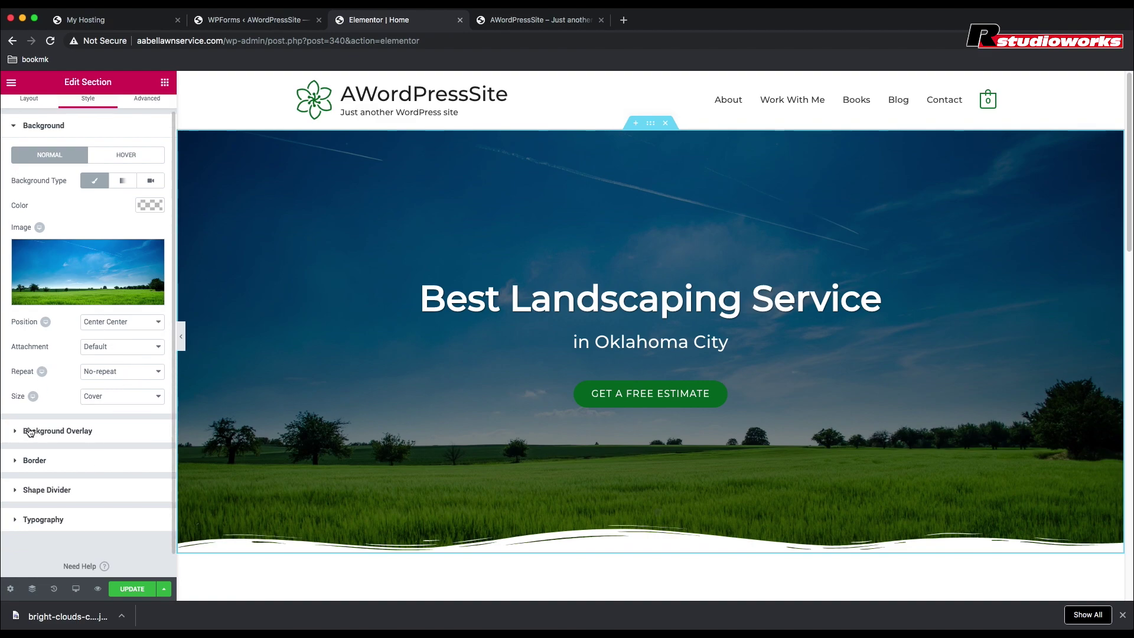
left_click(30, 432)
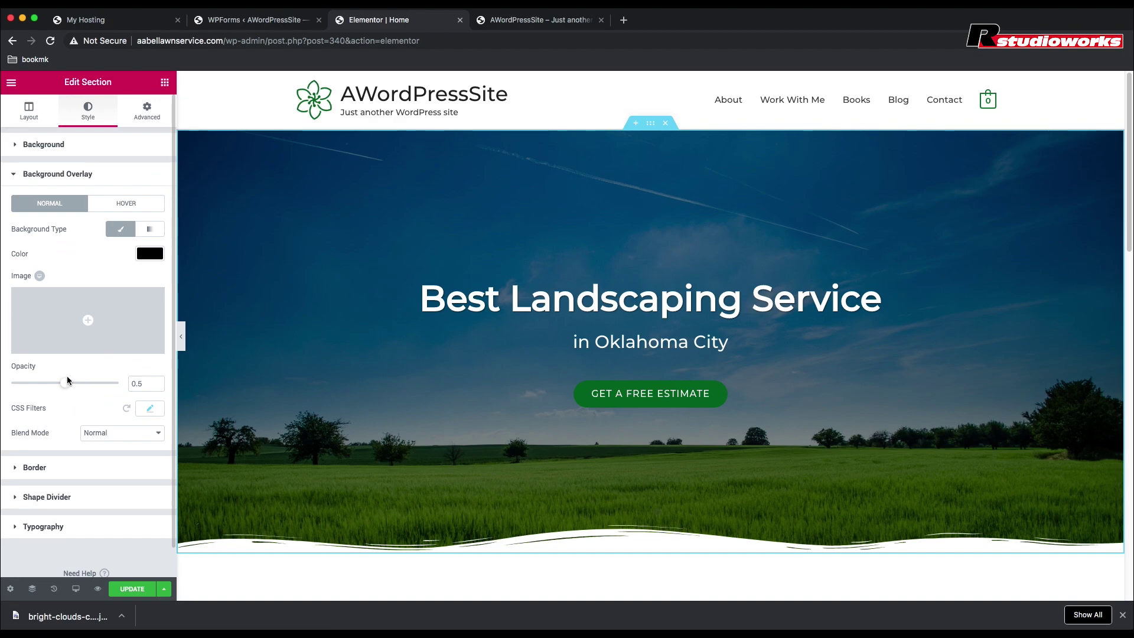
left_click_drag(65, 383, 7, 387)
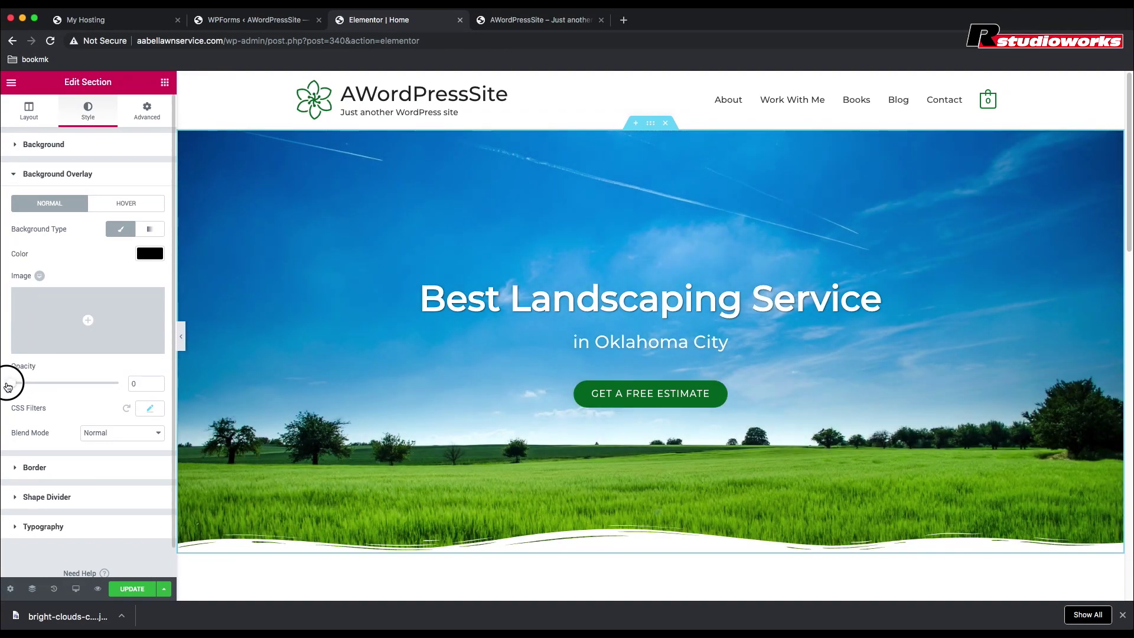
left_click(129, 591)
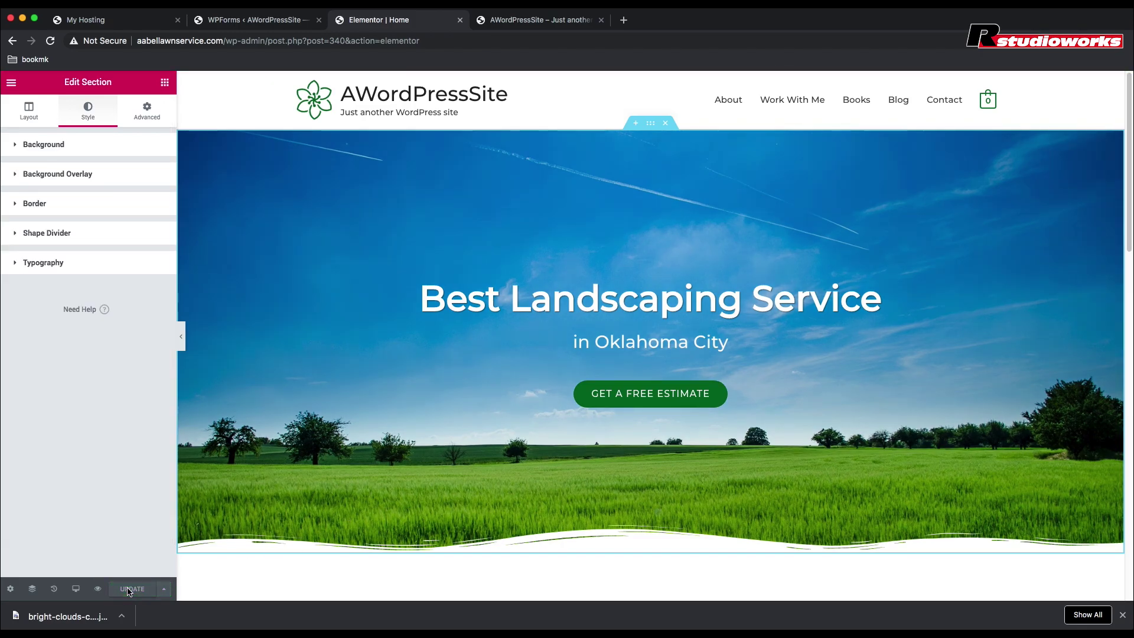
left_click(98, 589)
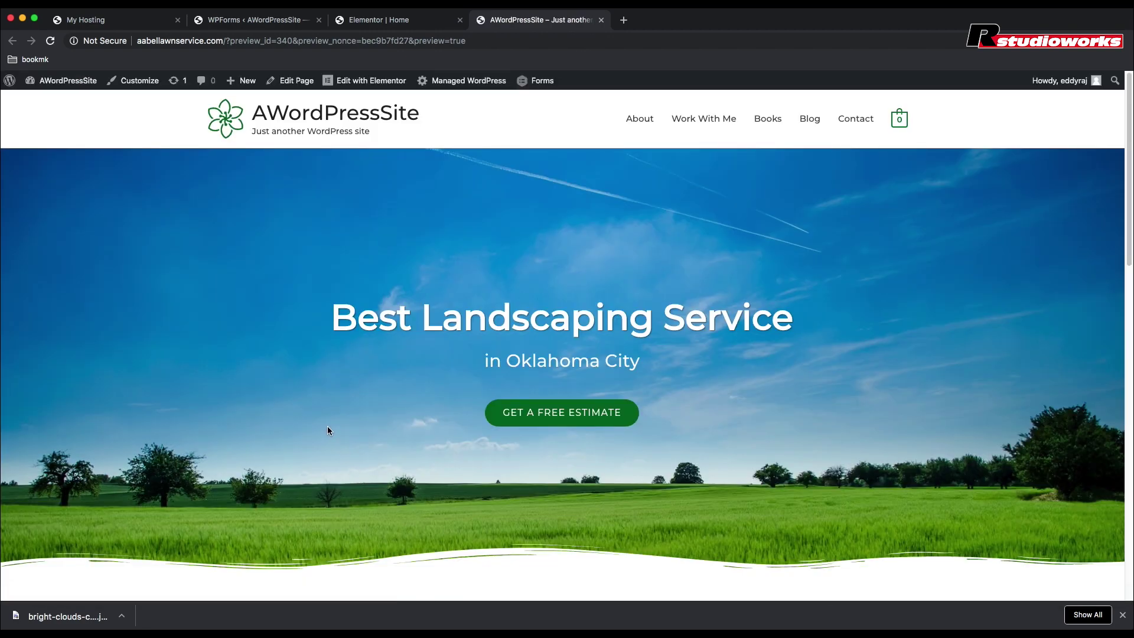
Step: Scroll through the homepage preview, then in the editor select the 'How may I help you?' section
scroll(328, 431, "down", 2)
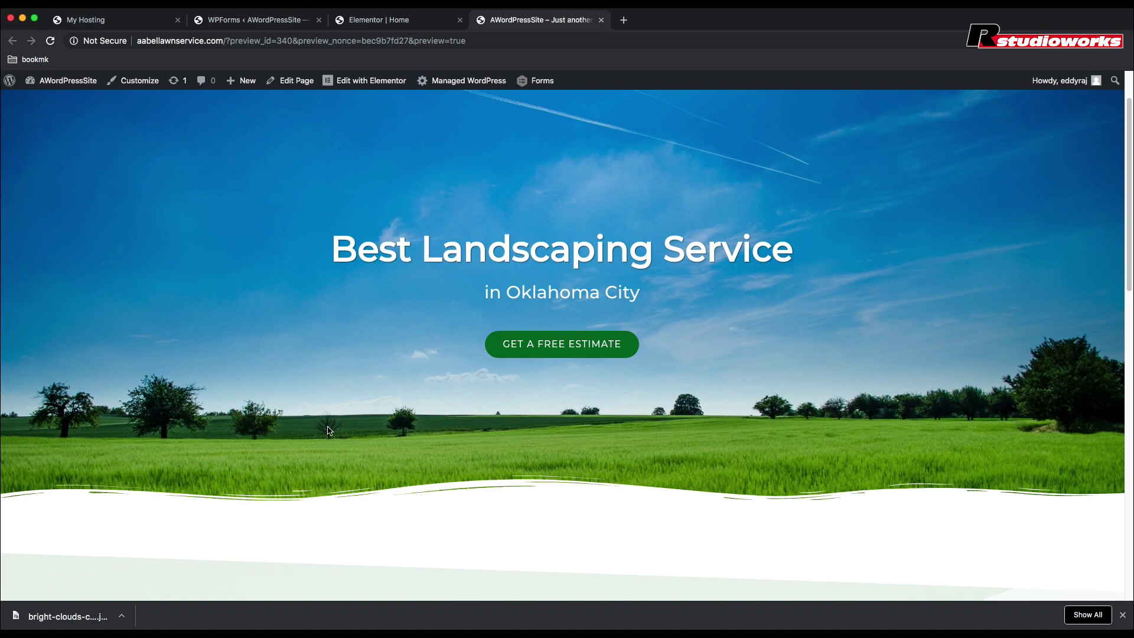
scroll(328, 431, "down", 3)
scroll(328, 431, "down", 2)
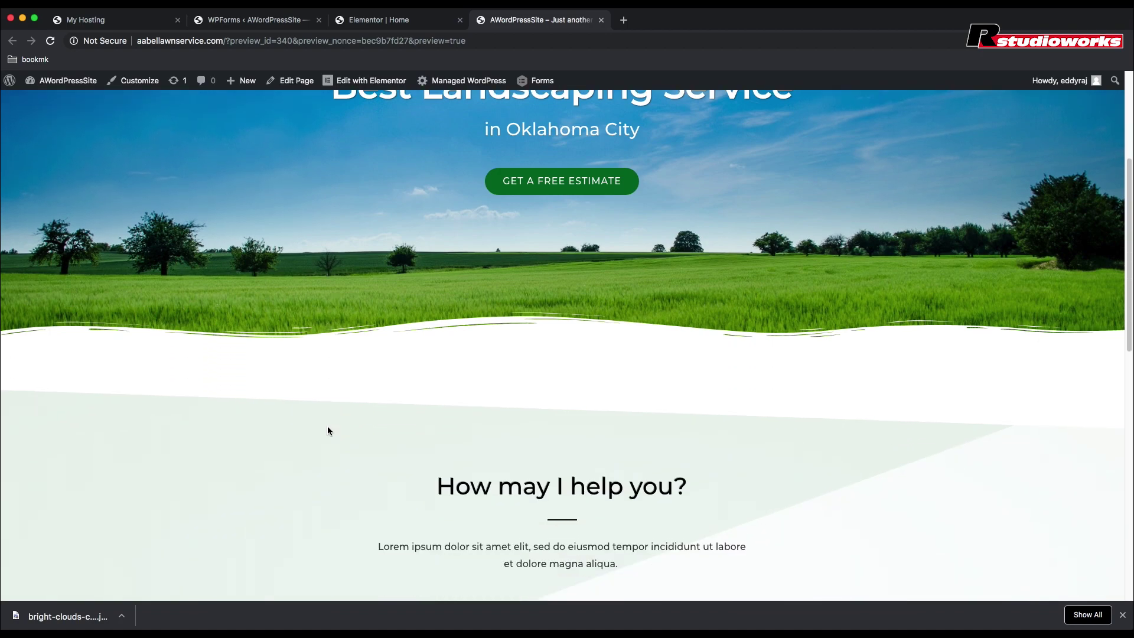
scroll(328, 431, "down", 2)
scroll(328, 430, "down", 7)
scroll(329, 431, "up", 6)
scroll(328, 430, "down", 3)
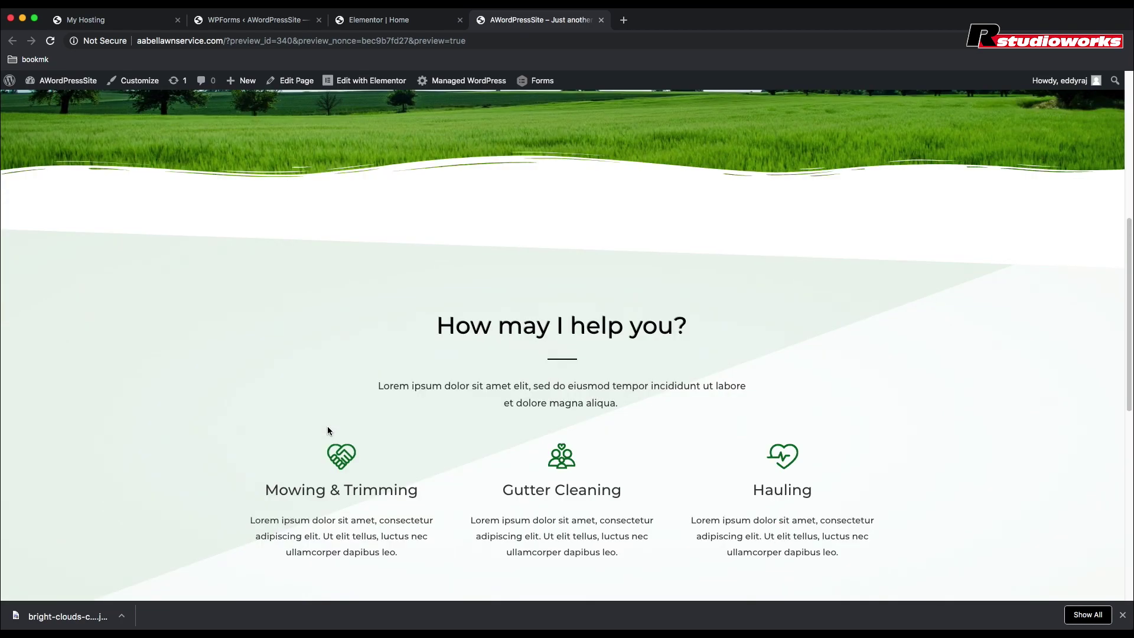
scroll(329, 430, "down", 4)
scroll(328, 431, "down", 3)
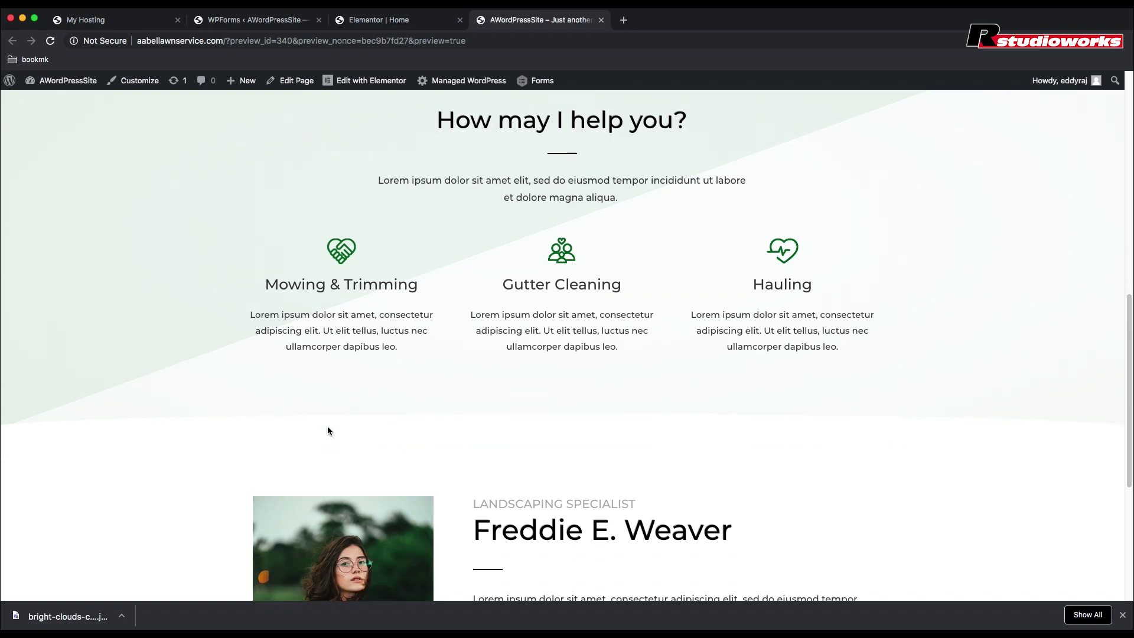
scroll(329, 430, "down", 1)
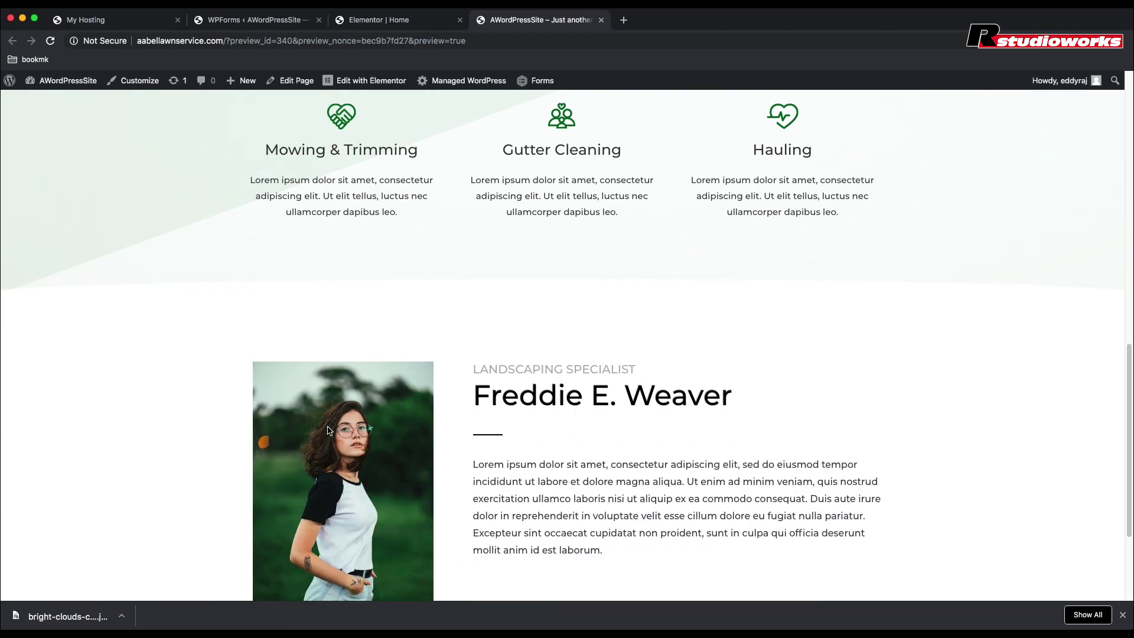
scroll(328, 430, "down", 4)
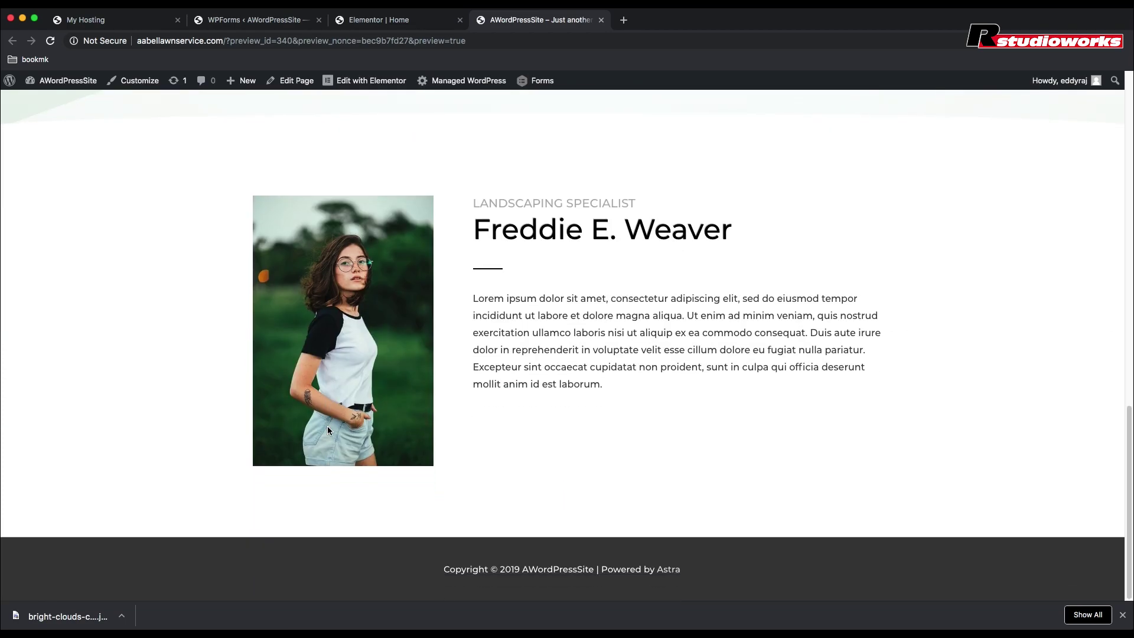
key("ctrl+shift+Tab")
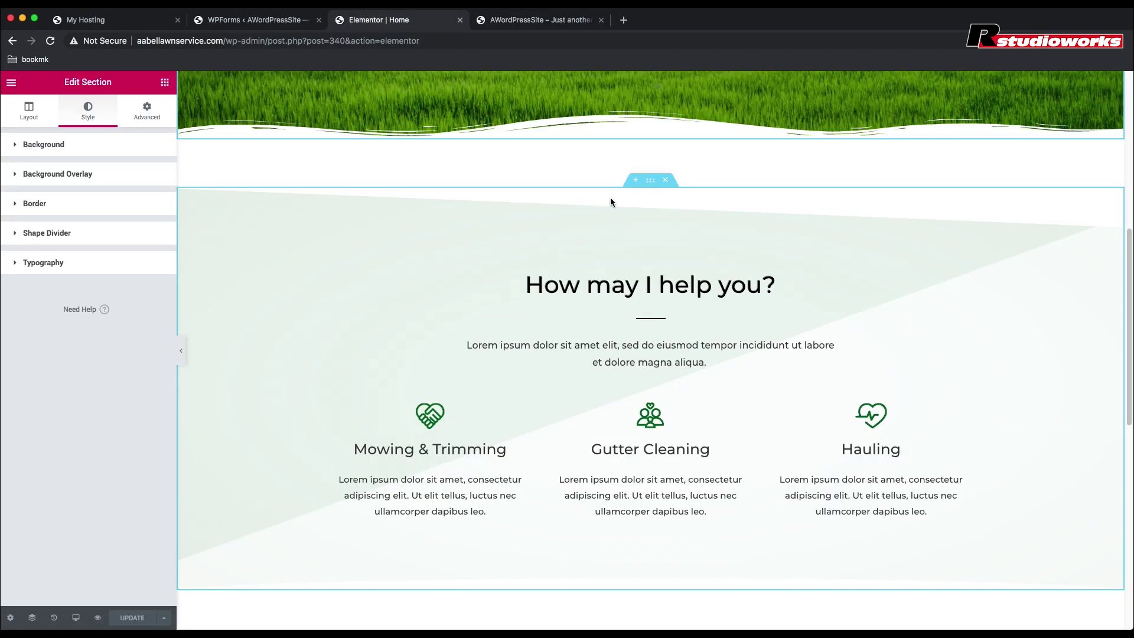
left_click(649, 189)
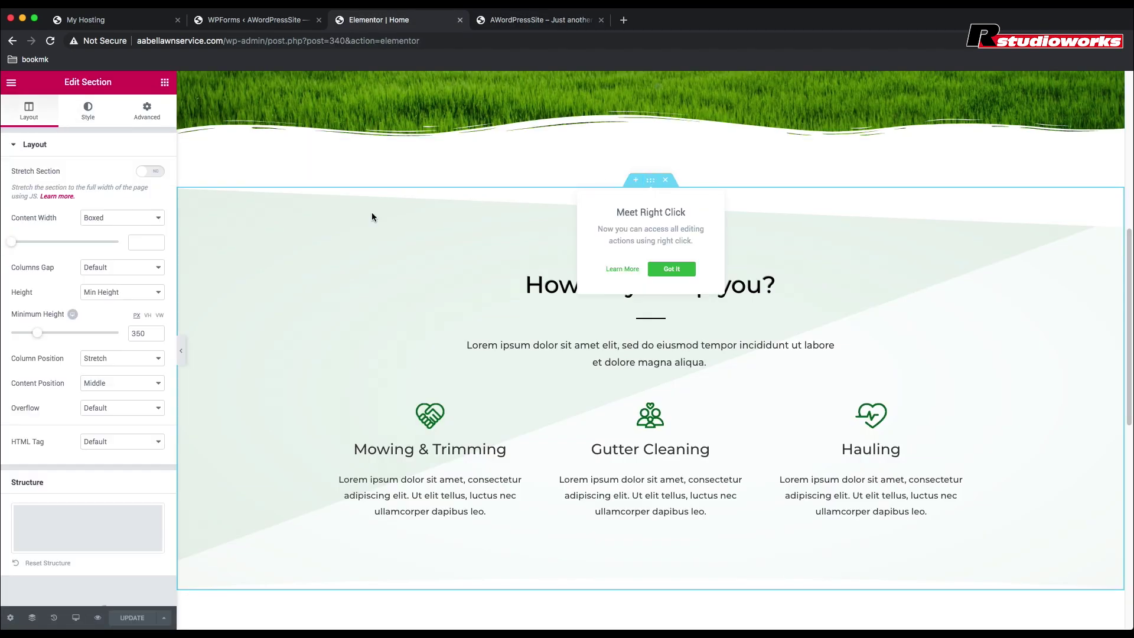
Step: Lower the services section's Advanced top margin below 80 px
left_click(87, 112)
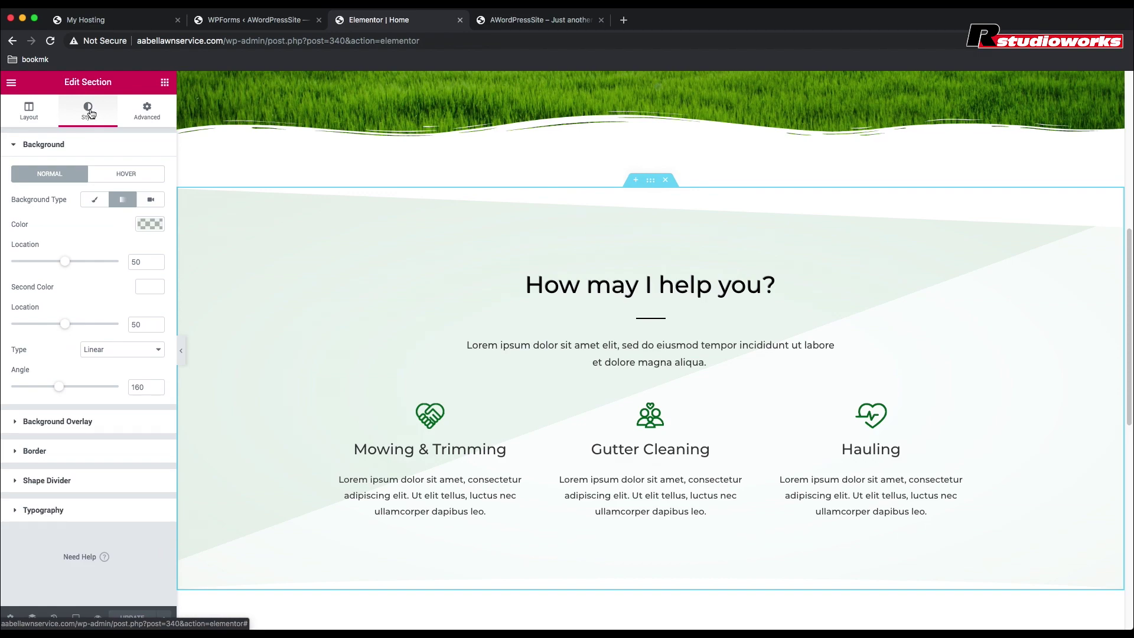
left_click(156, 120)
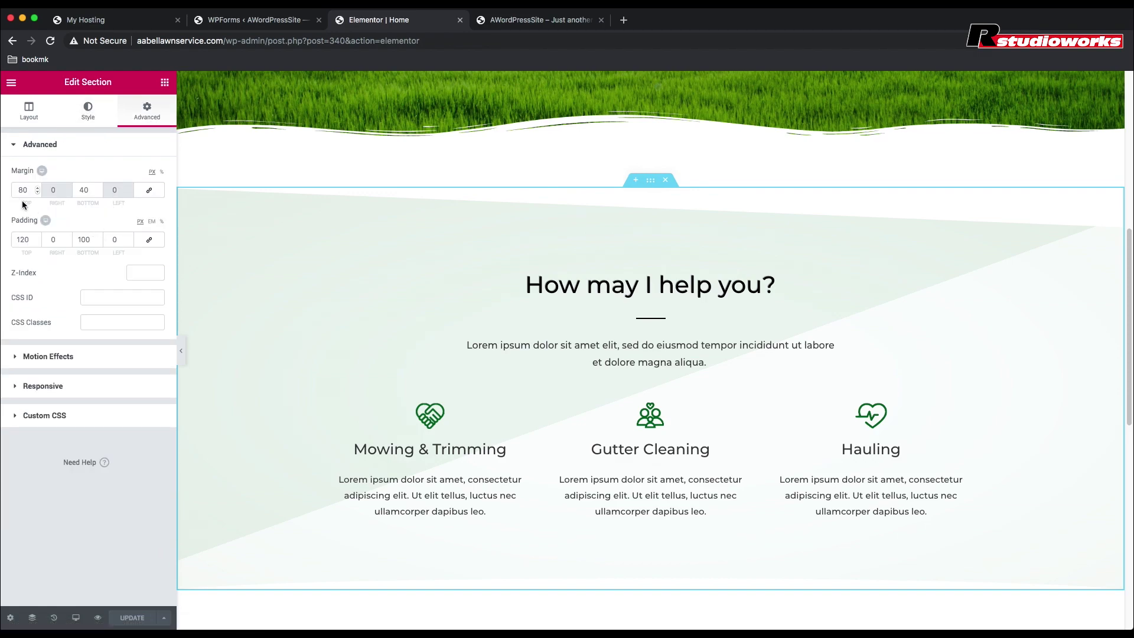
left_click(38, 192)
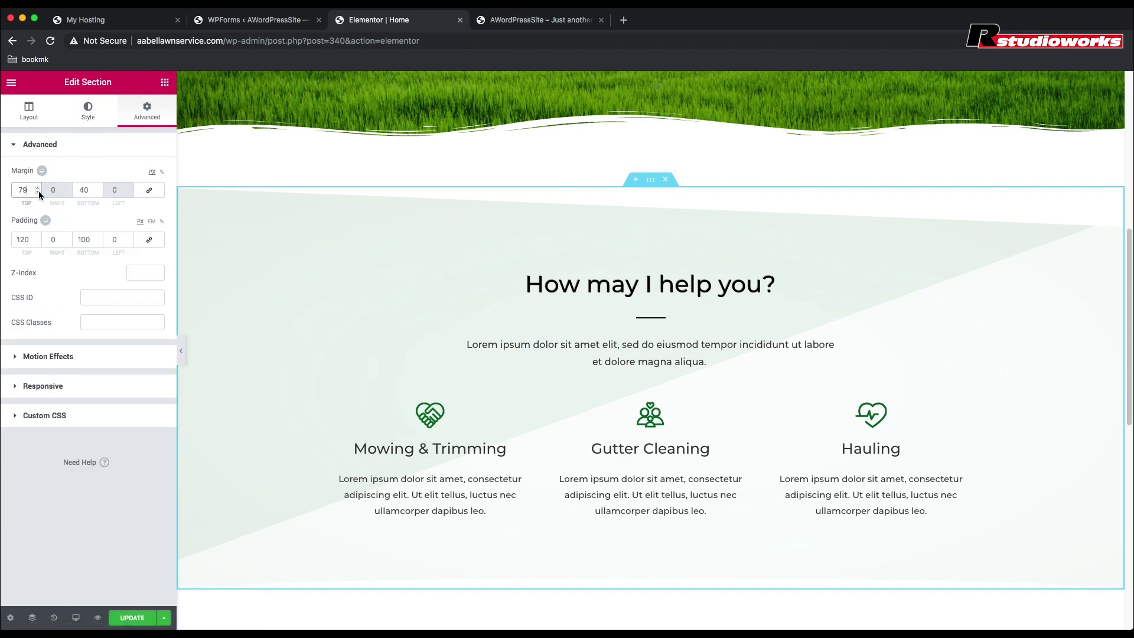
left_click_drag(38, 192, 38, 192)
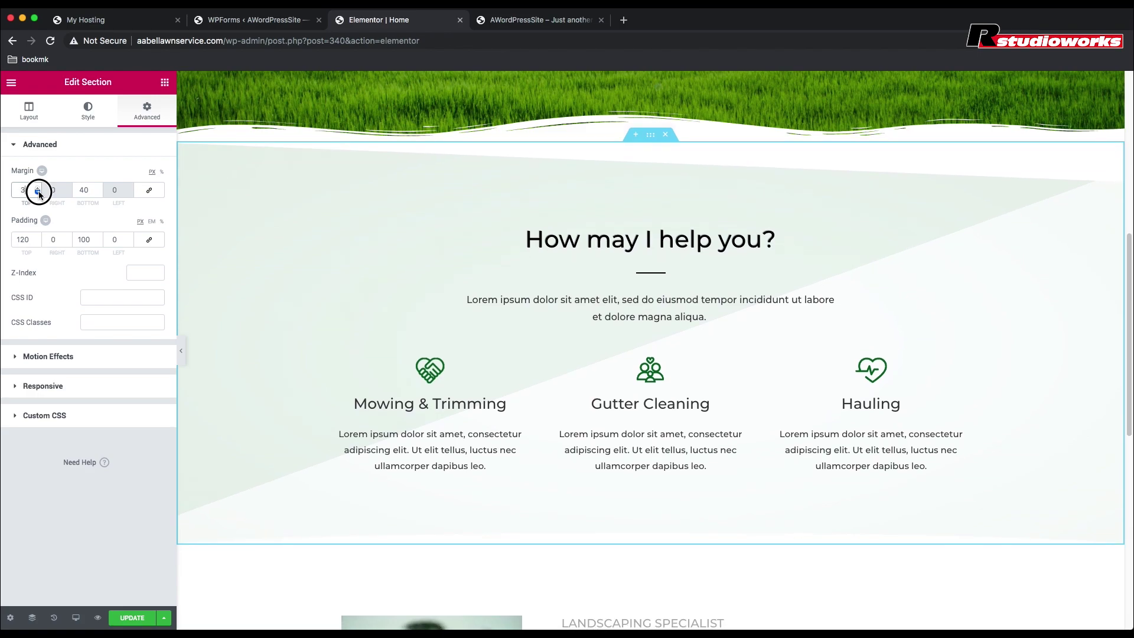
left_click(88, 111)
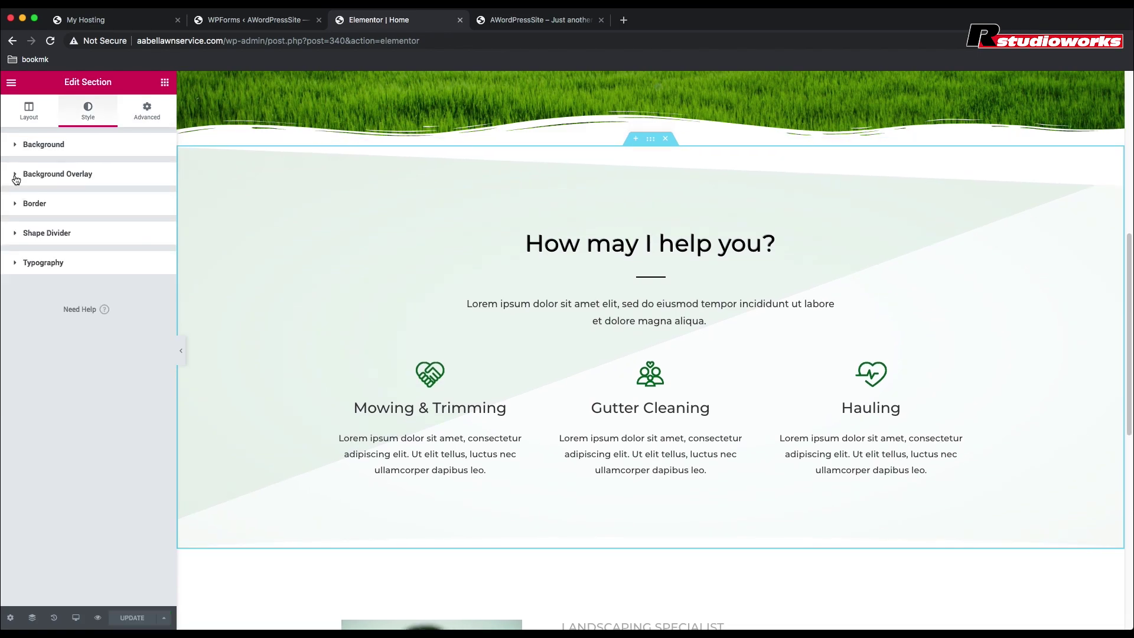
Step: Duplicate the services section and delete the heading block from the copy
right_click(652, 142)
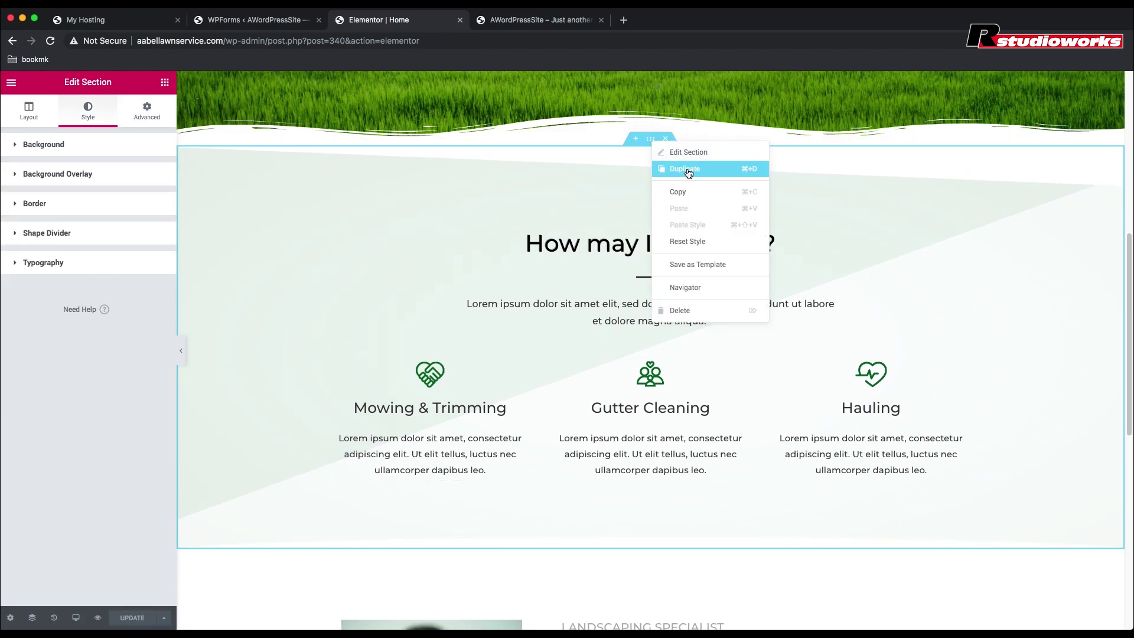
left_click(687, 169)
scroll(686, 168, "down", 3)
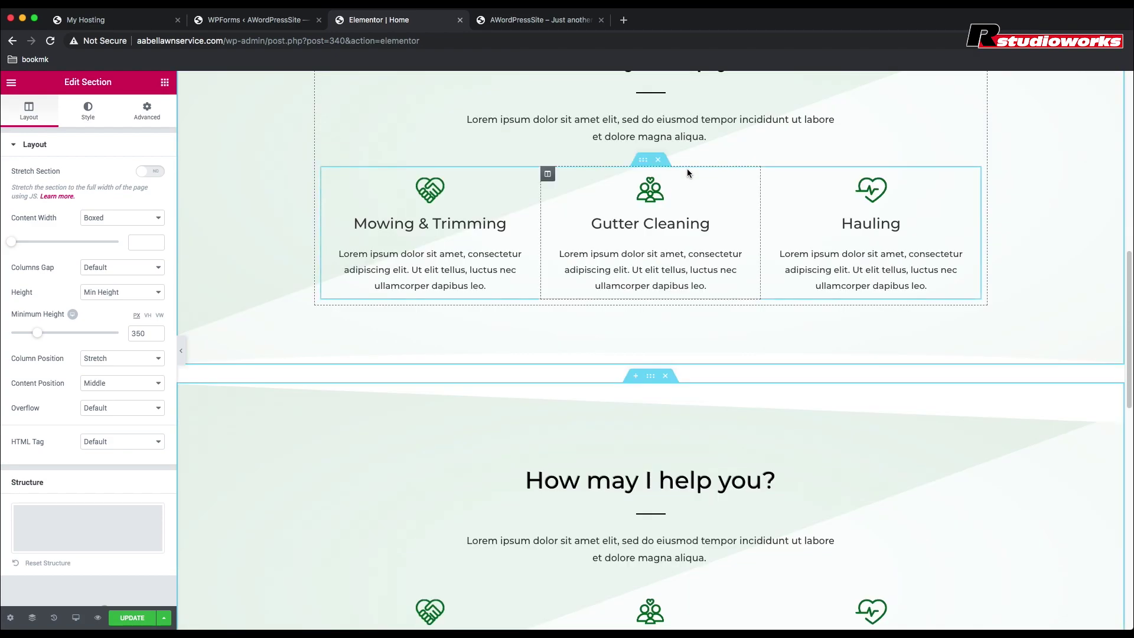
scroll(687, 169, "down", 5)
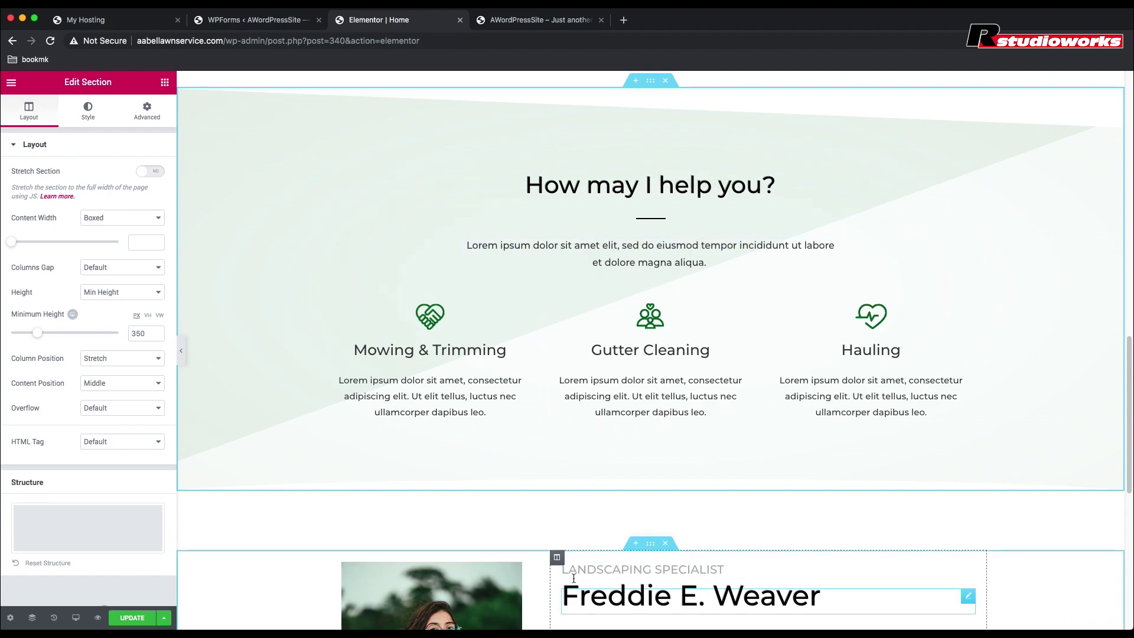
scroll(673, 90, "up", 1)
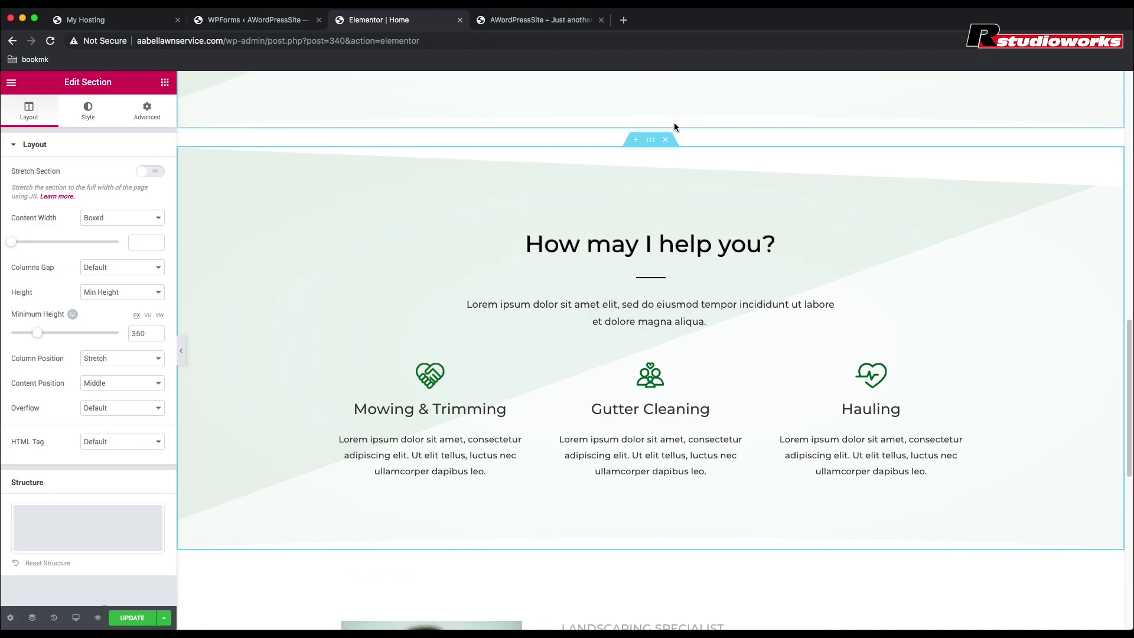
left_click(664, 215)
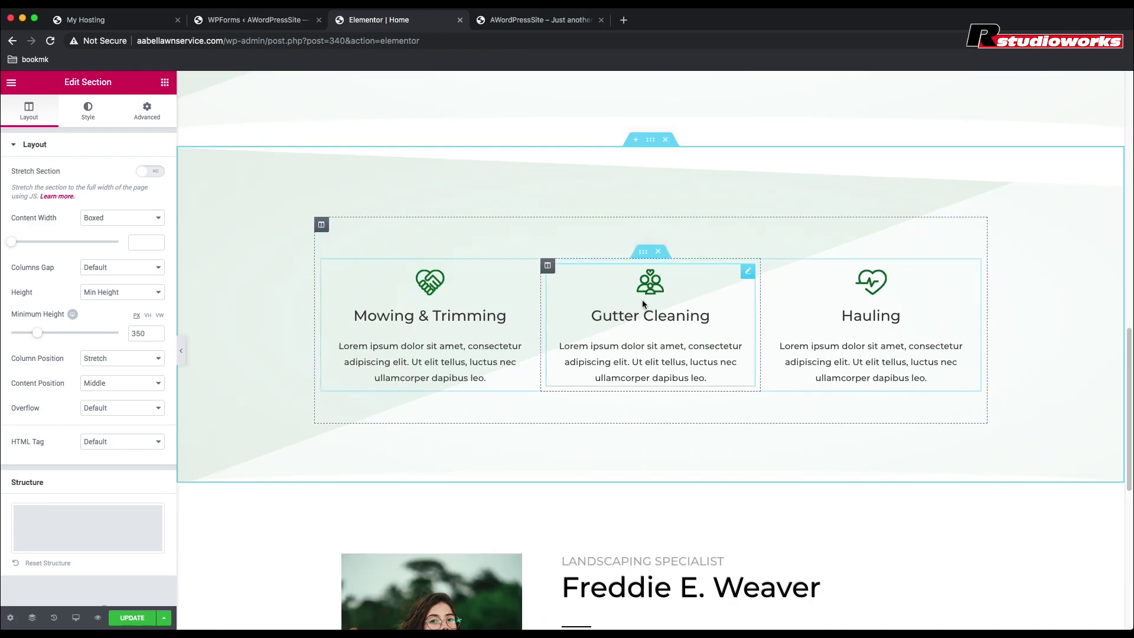
Step: Remove the three service columns from the copy and move the bio section above it
left_click(659, 252)
scroll(629, 544, "down", 1)
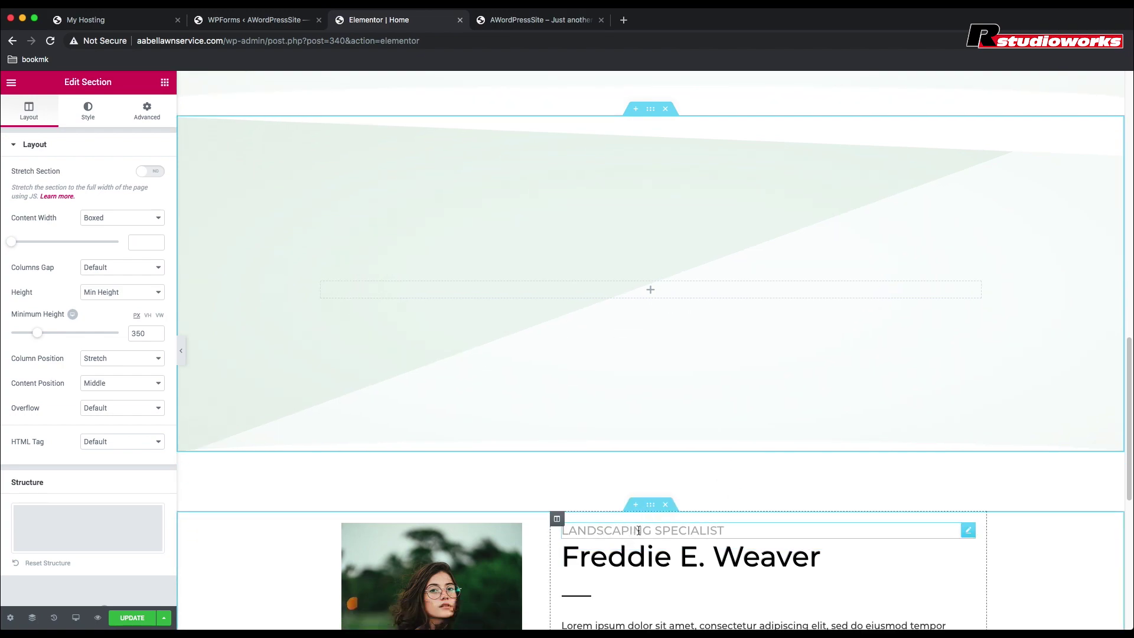
left_click_drag(650, 504, 639, 276)
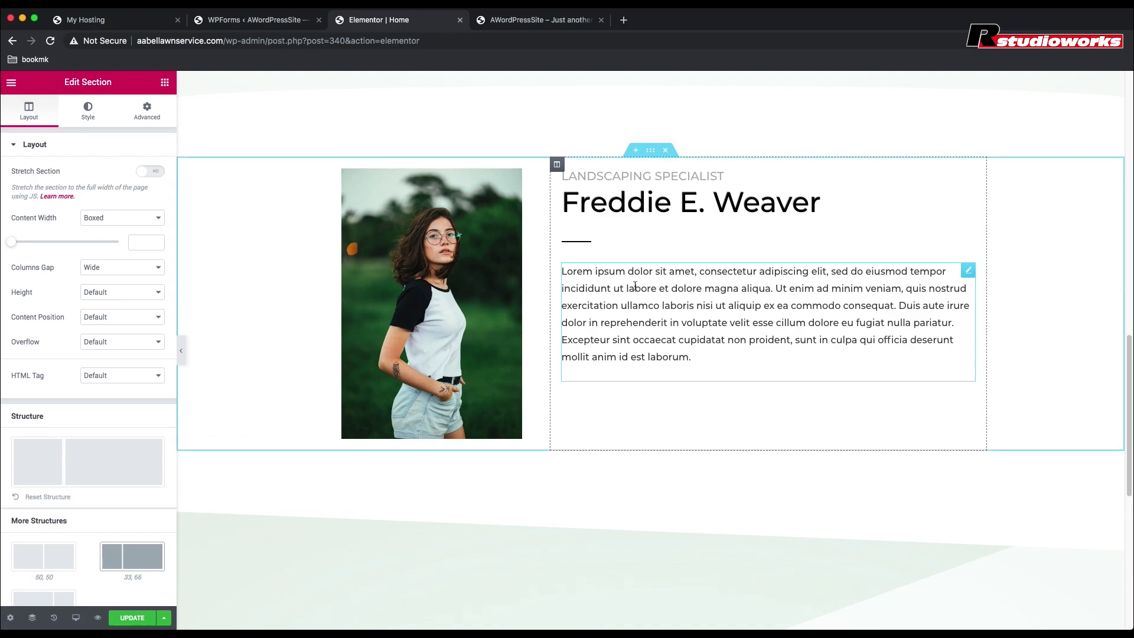
scroll(634, 289, "up", 4)
scroll(634, 290, "down", 5)
scroll(634, 290, "down", 3)
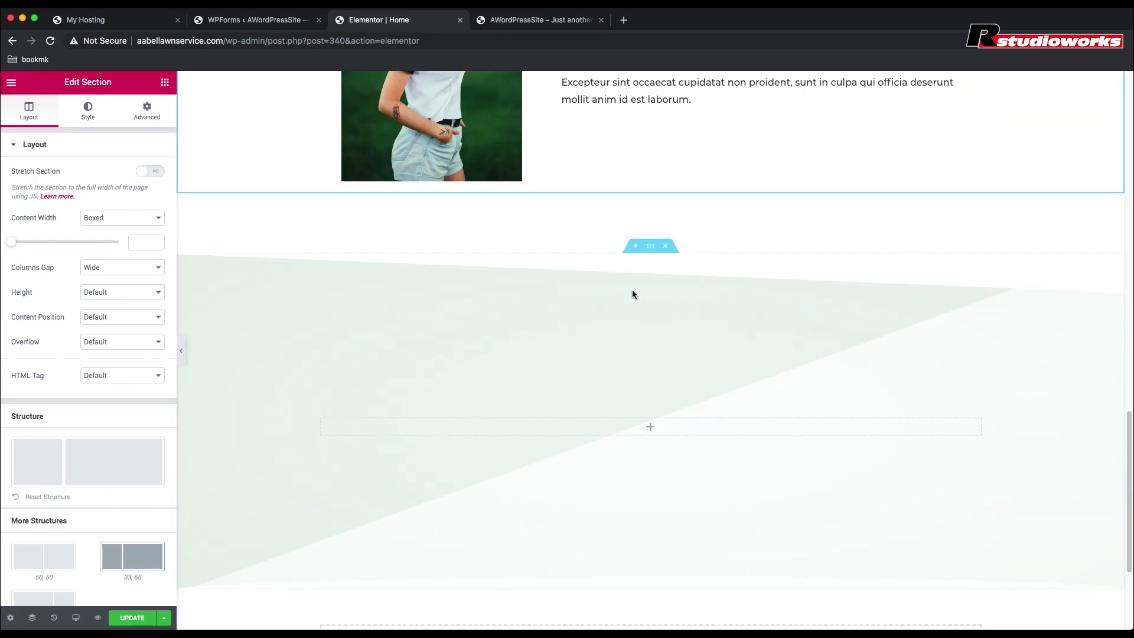
scroll(626, 287, "up", 2)
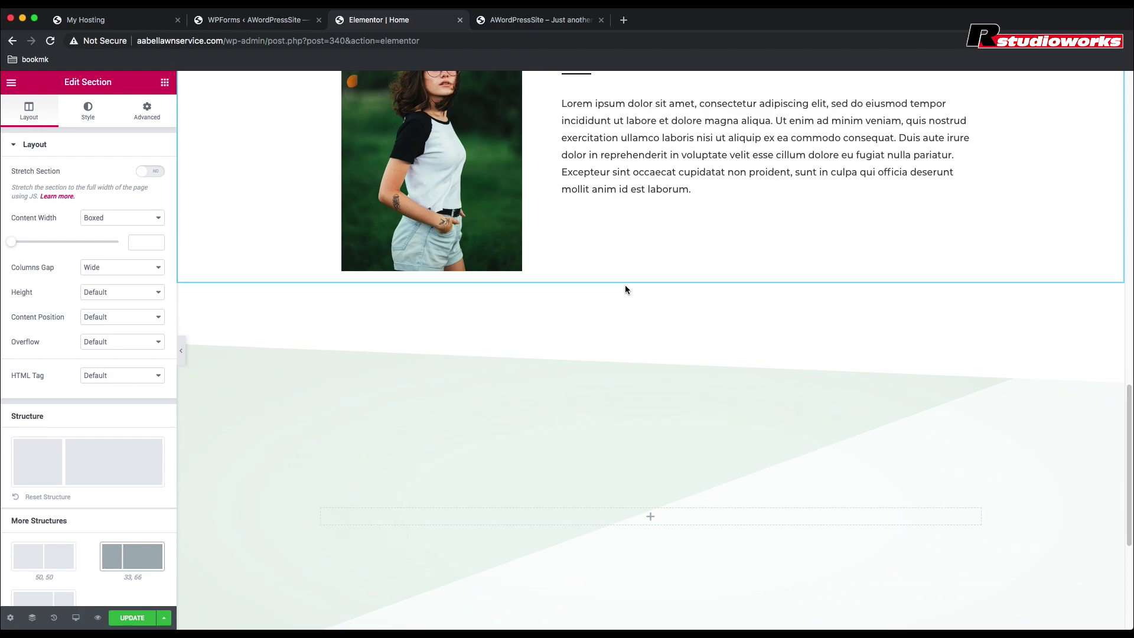
scroll(442, 138, "up", 2)
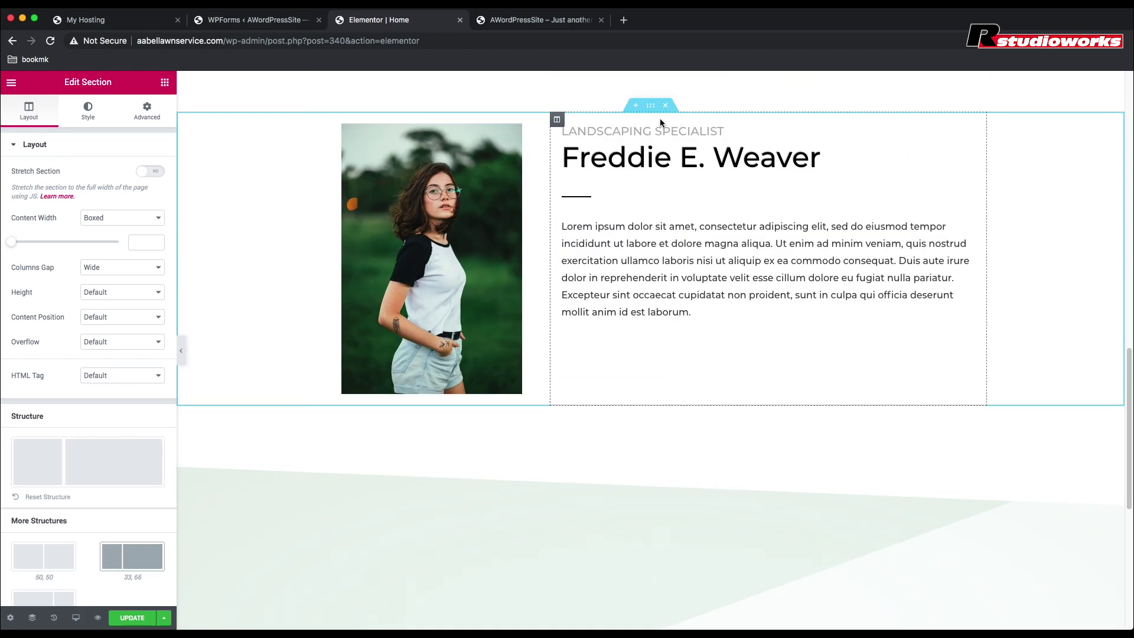
Step: Drag the photo column and Landscaping Specialist text column into the green-background section
left_click(322, 121)
left_click_drag(322, 122, 354, 582)
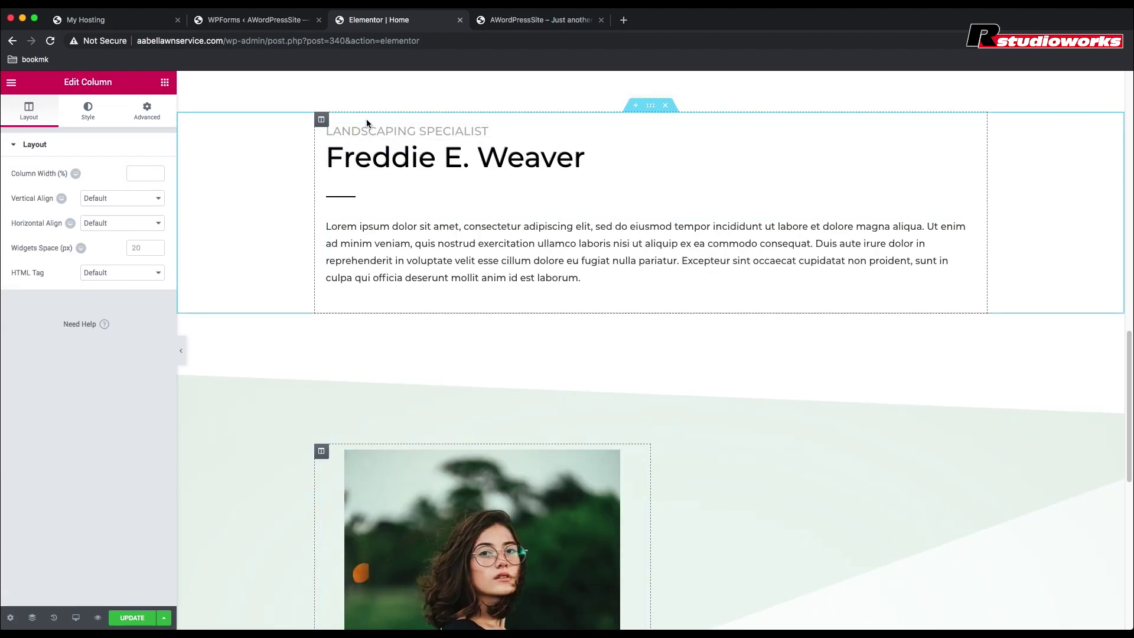
left_click_drag(321, 120, 689, 423)
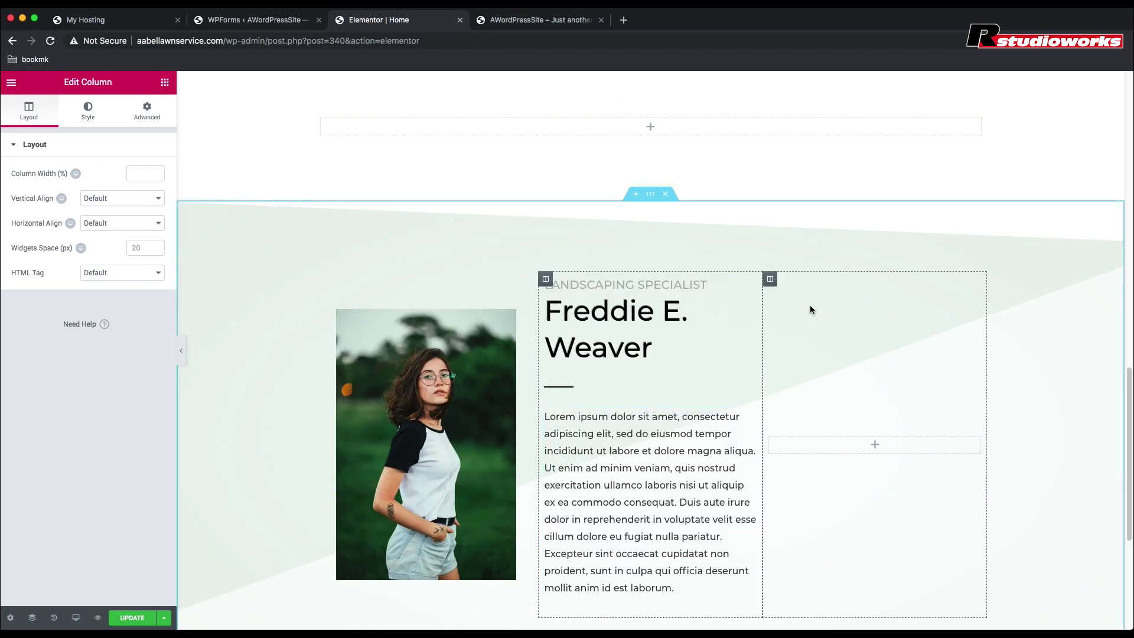
scroll(697, 246, "up", 4)
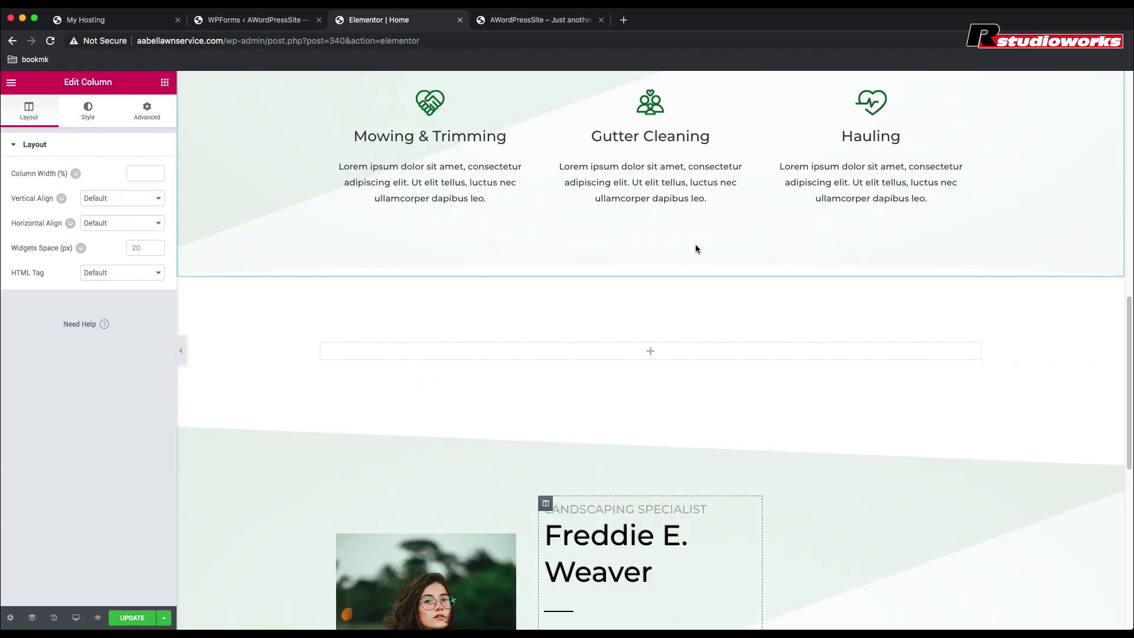
scroll(696, 246, "down", 3)
scroll(697, 249, "down", 4)
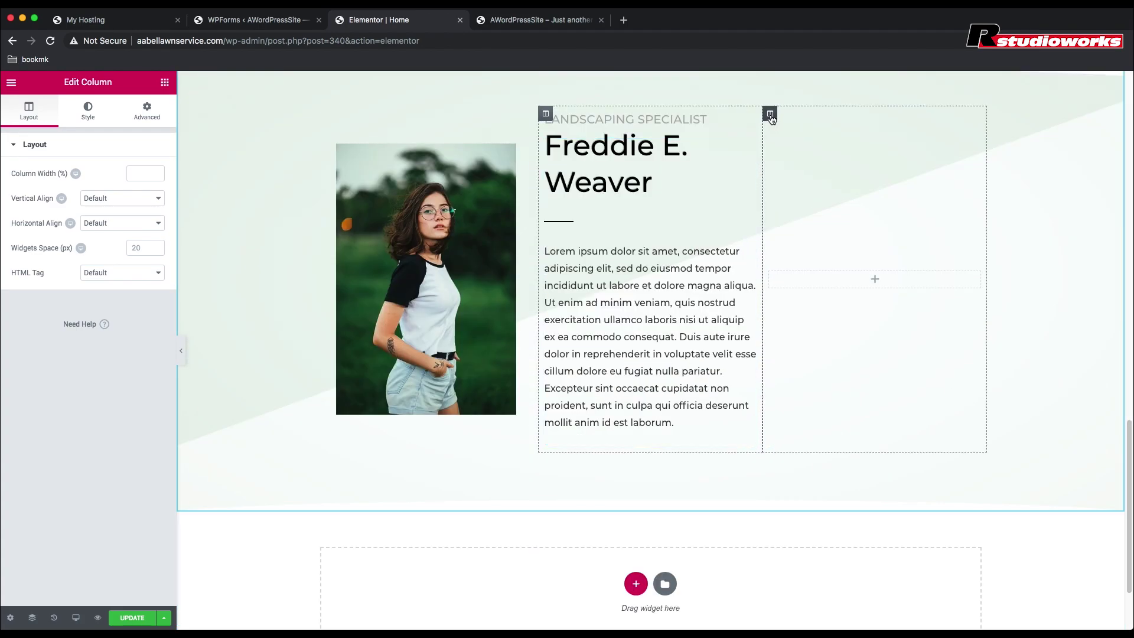
Step: Delete the empty right column and the leftover empty section
right_click(771, 118)
left_click(806, 289)
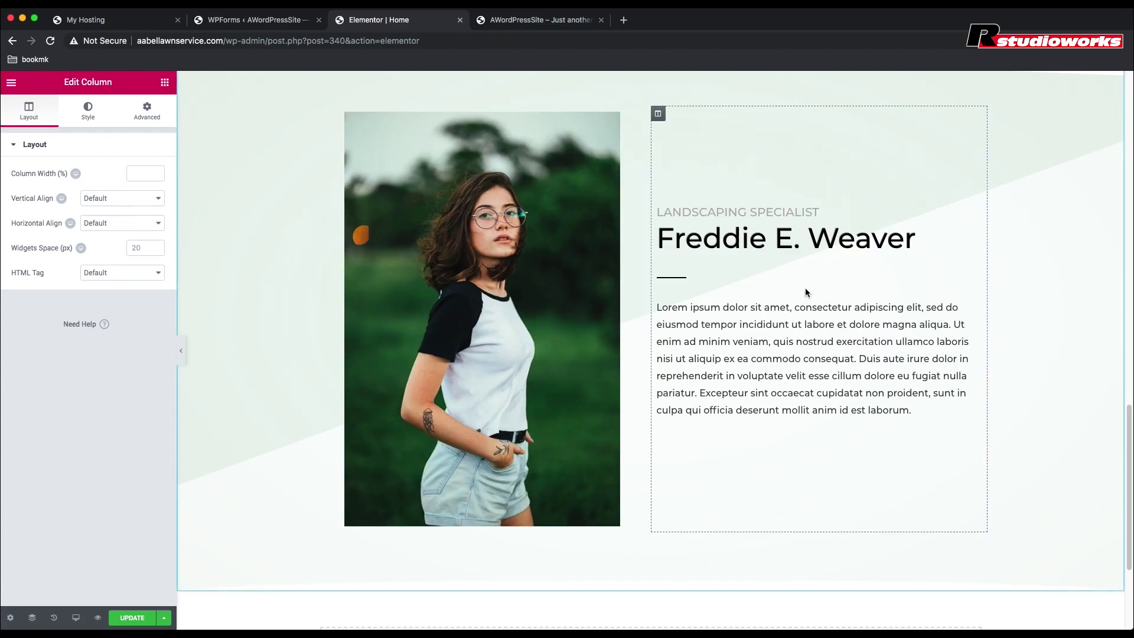
scroll(693, 350, "up", 3)
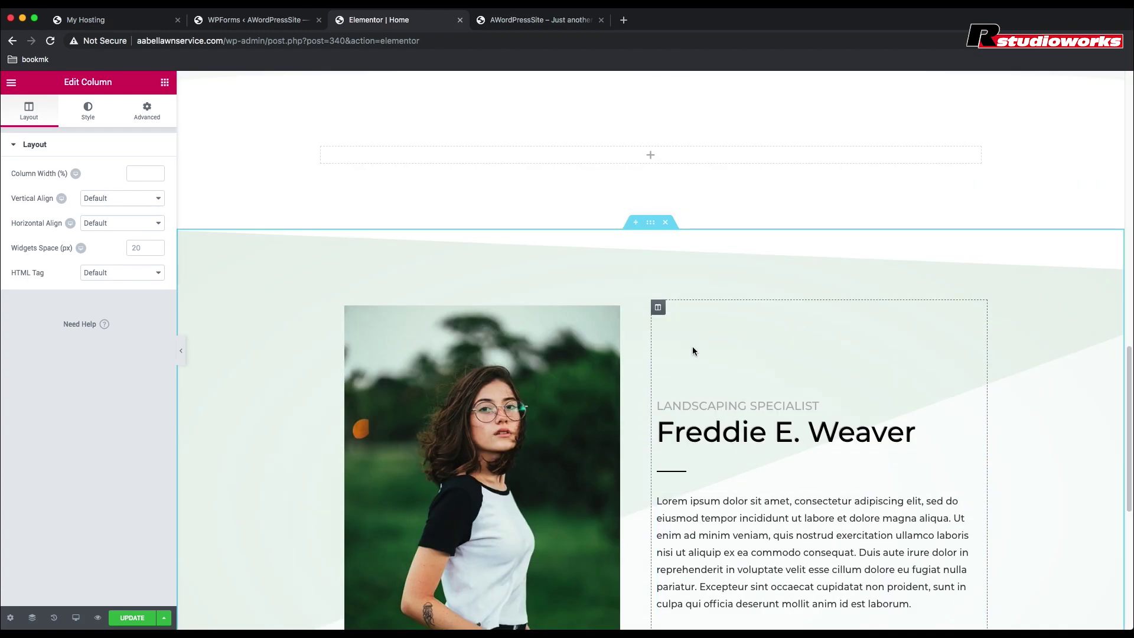
scroll(693, 350, "up", 3)
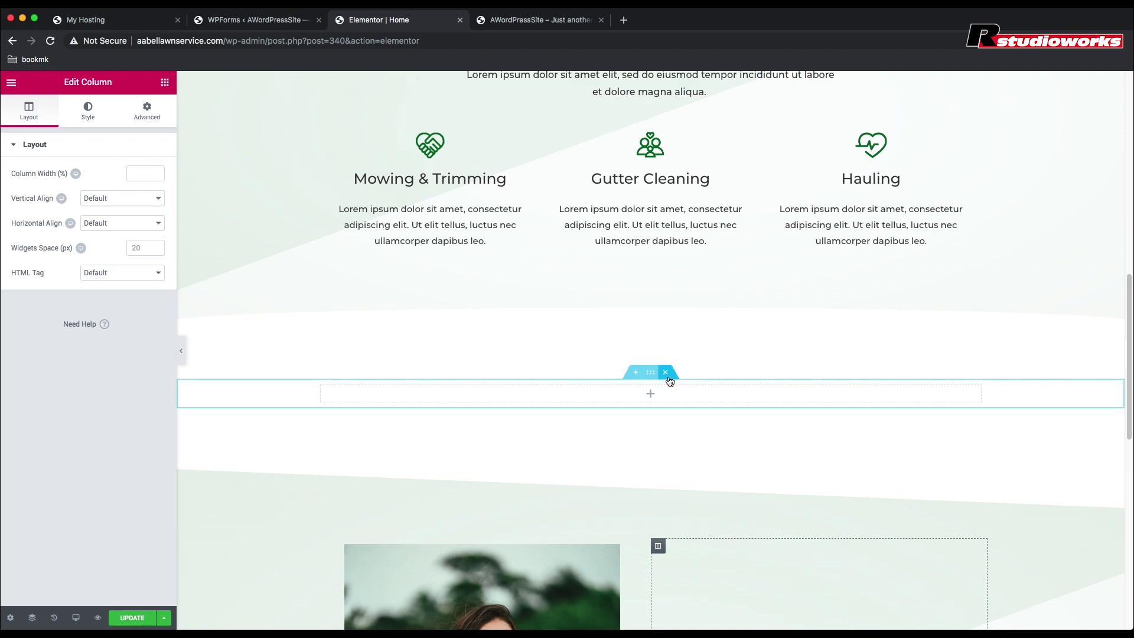
left_click(668, 375)
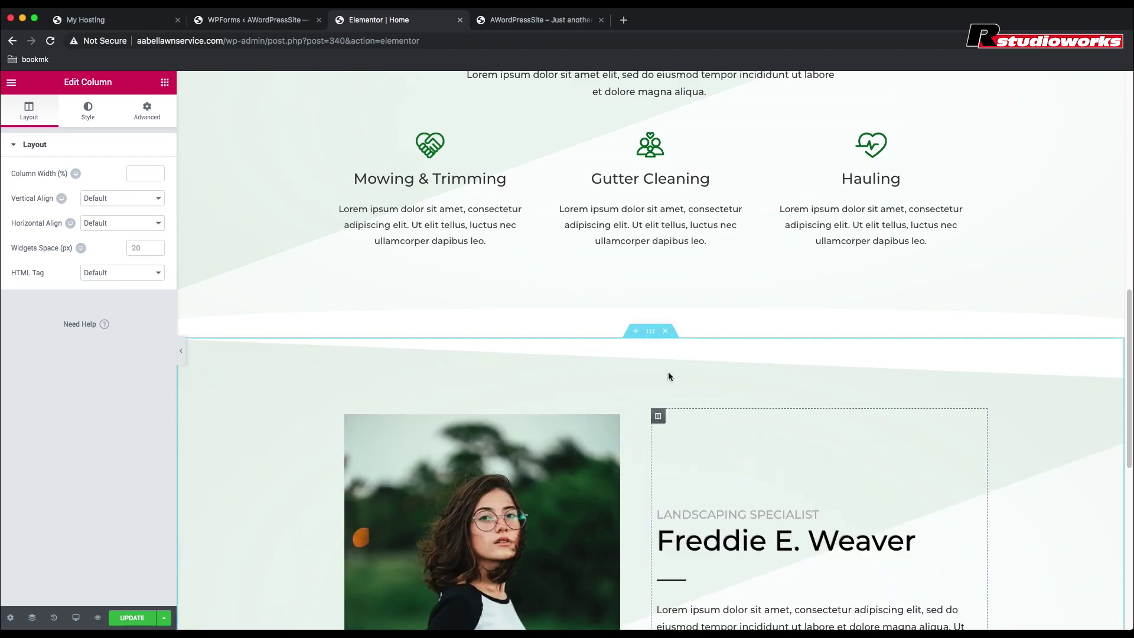
scroll(668, 370, "up", 5)
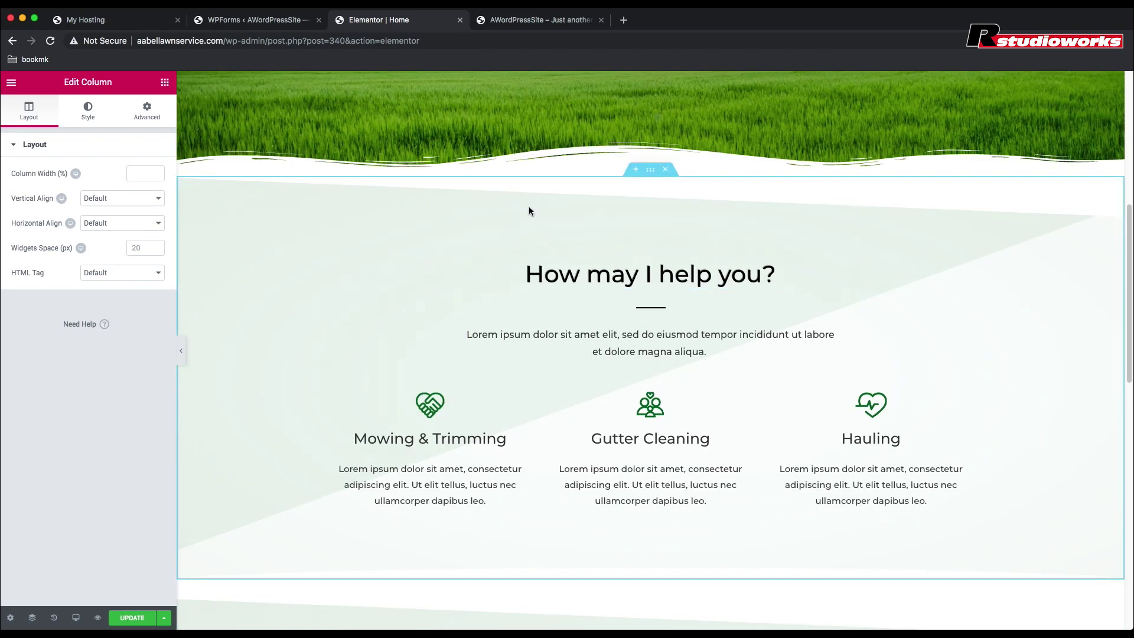
Step: Set the section's background overlay opacity to 0 and clear its overlay colour
left_click(650, 169)
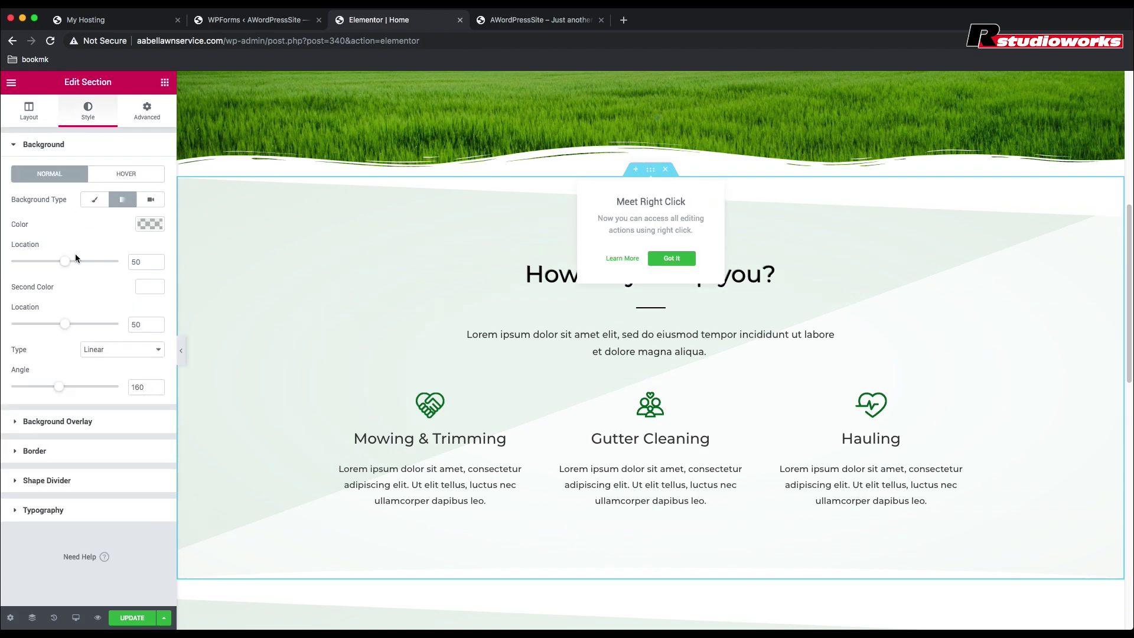
left_click(17, 422)
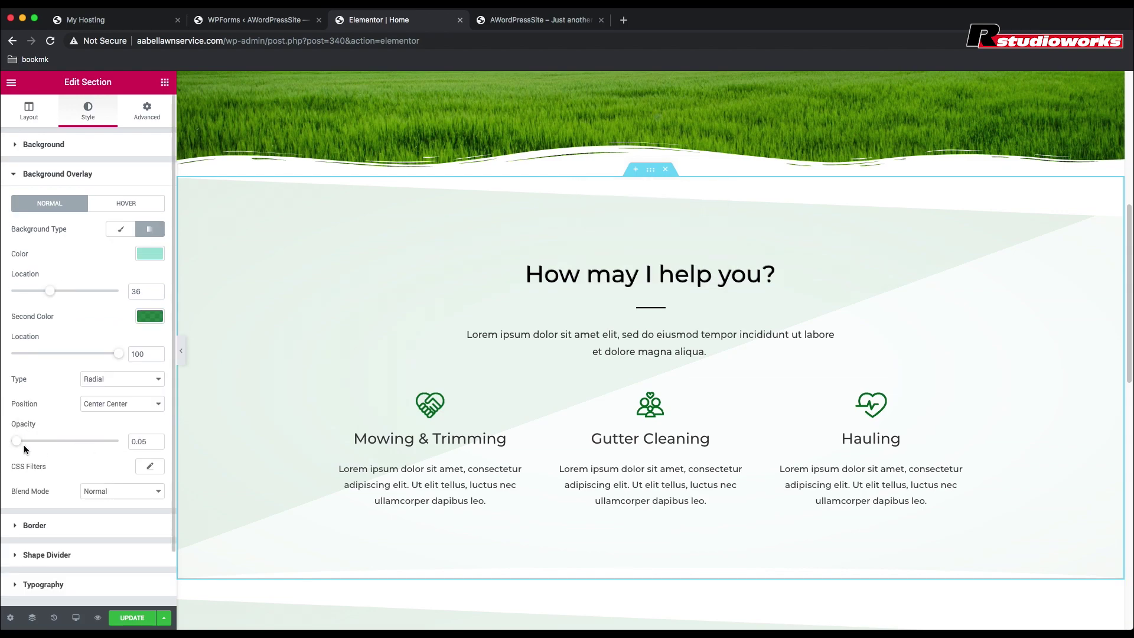
left_click_drag(14, 446, 9, 442)
left_click_drag(117, 354, 11, 353)
left_click(151, 254)
left_click(90, 260)
left_click(15, 175)
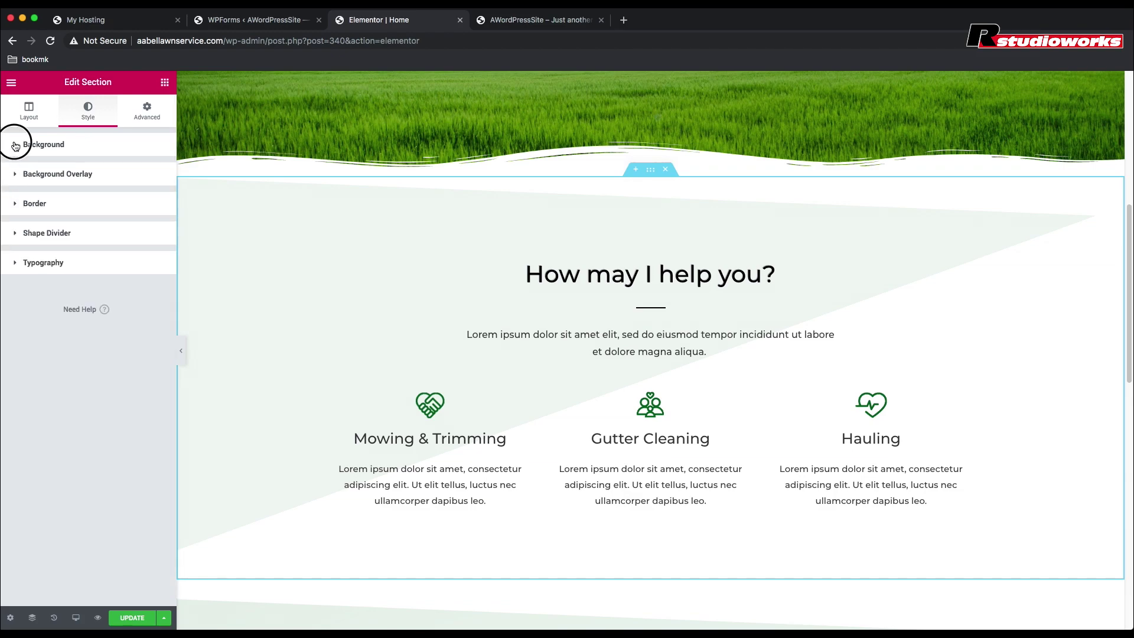
Step: Clear the section's light-green background gradient so it becomes plain white
left_click(15, 146)
left_click(146, 225)
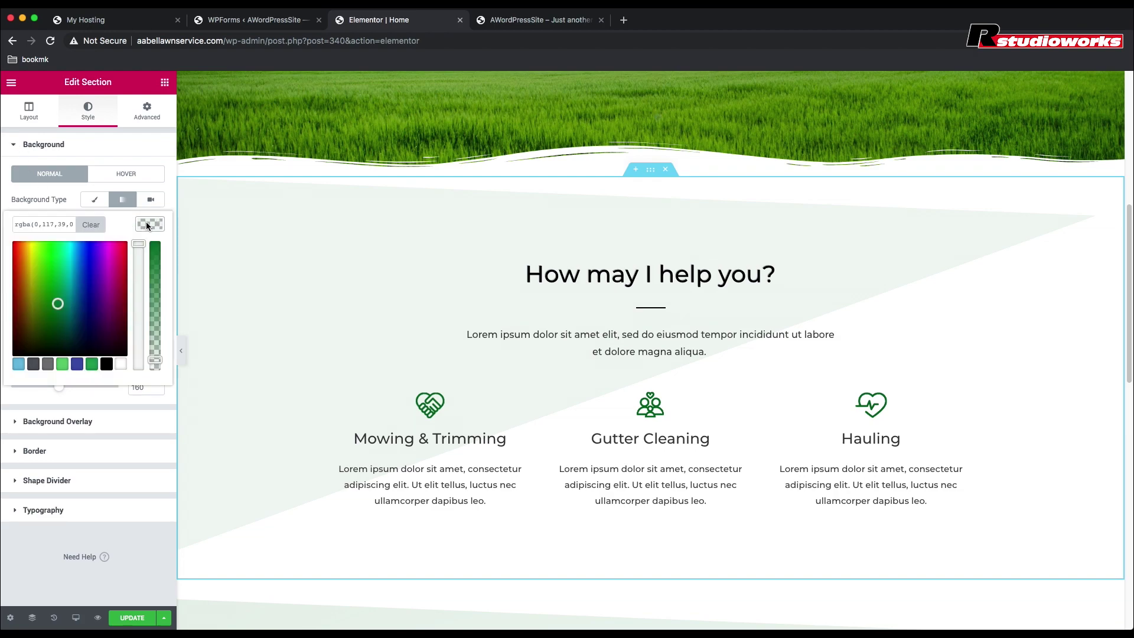
left_click(91, 225)
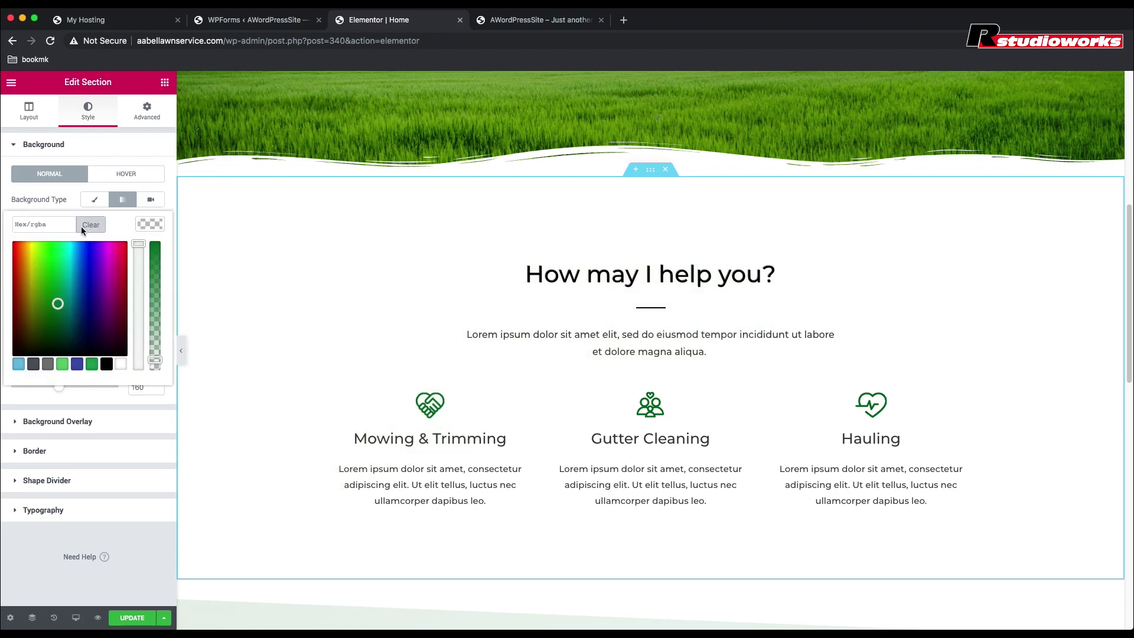
left_click(17, 145)
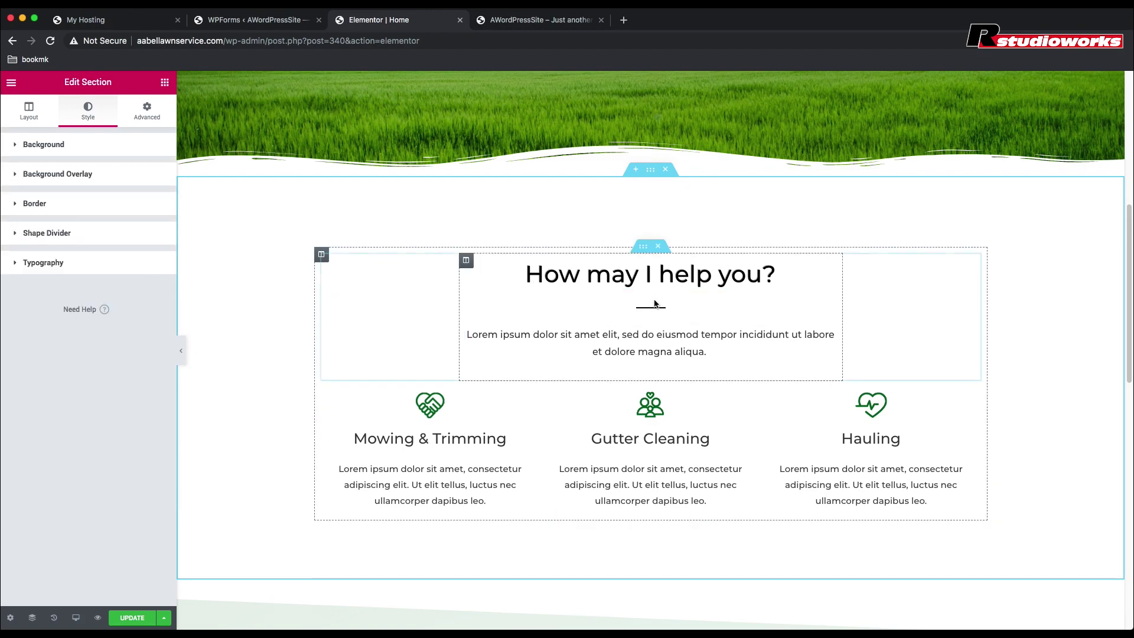
Step: Change the 'How may I help you?' section padding from 120 top and 100 bottom to 50 each
left_click(649, 251)
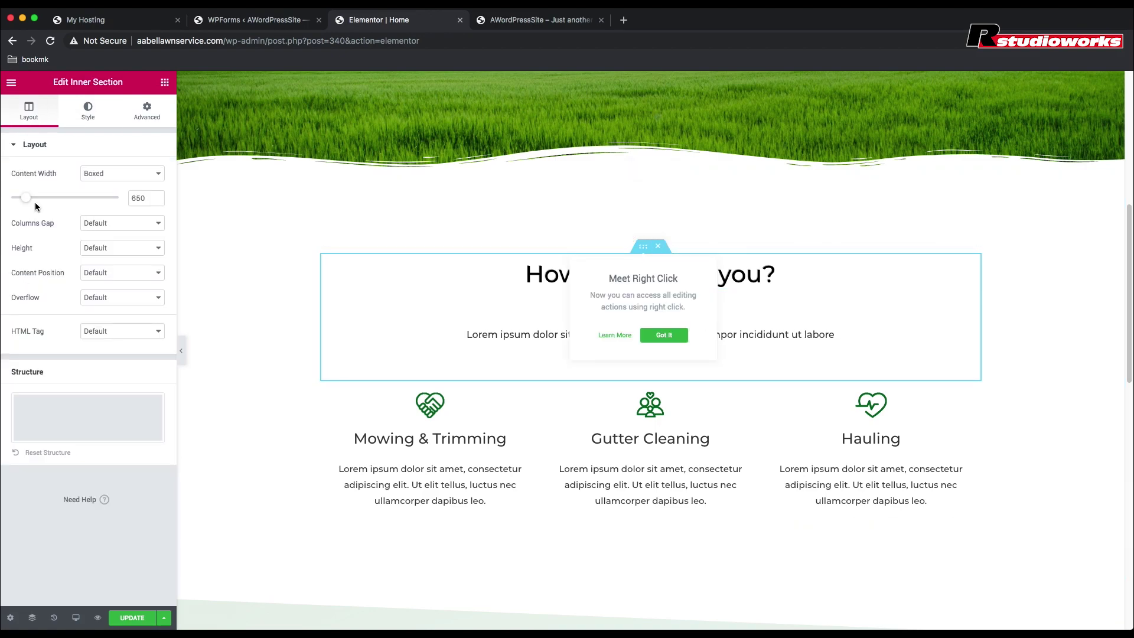
left_click(88, 112)
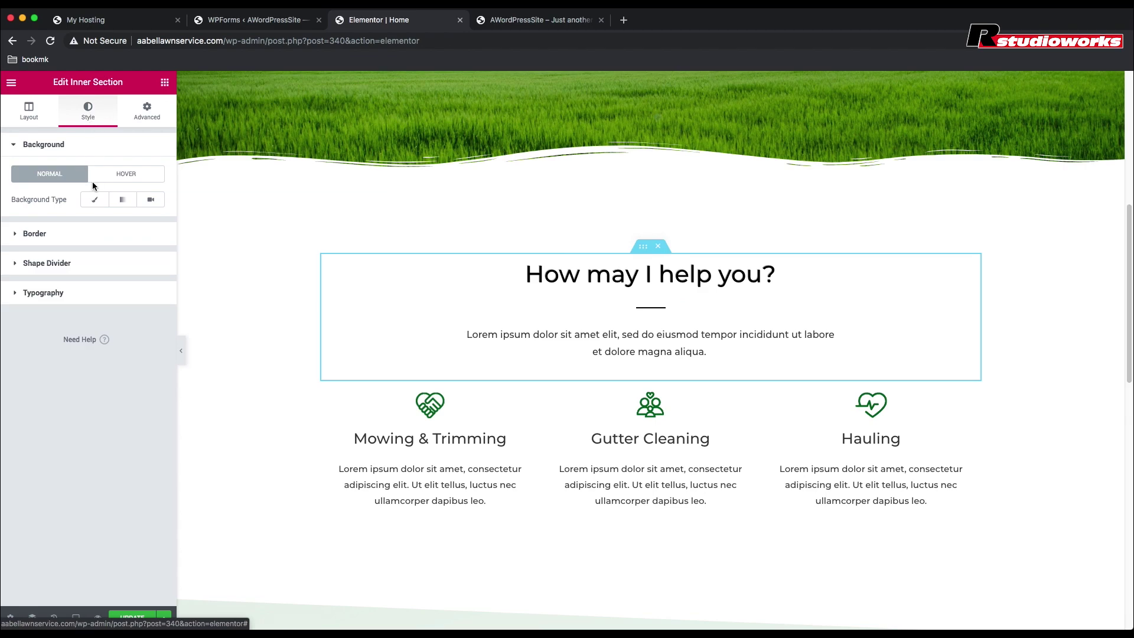
left_click(147, 111)
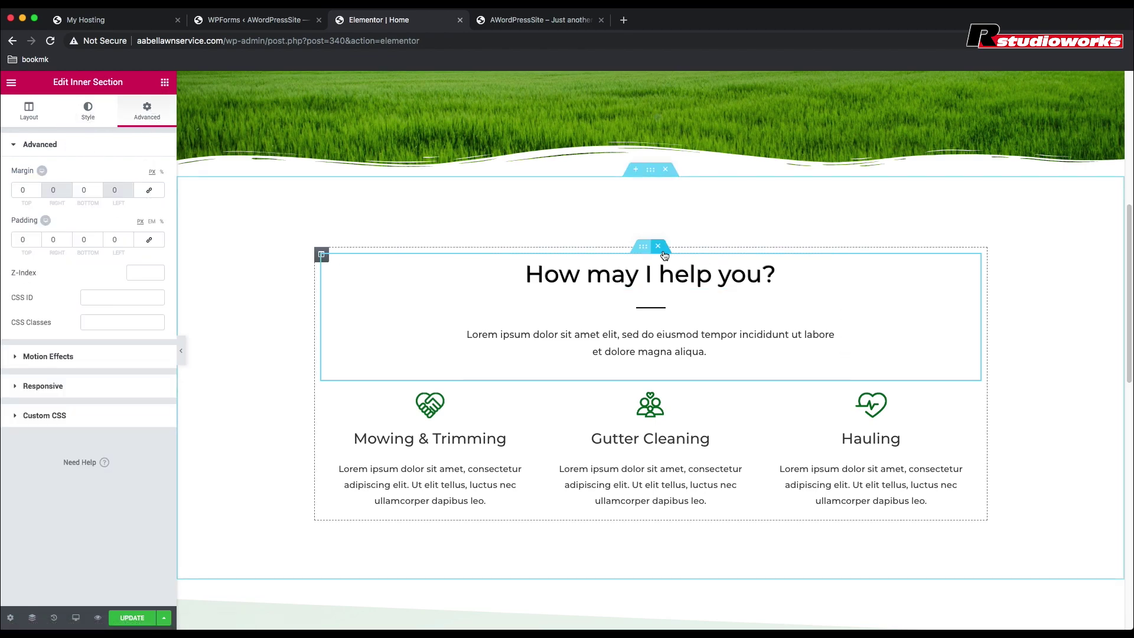
left_click(652, 172)
left_click(147, 111)
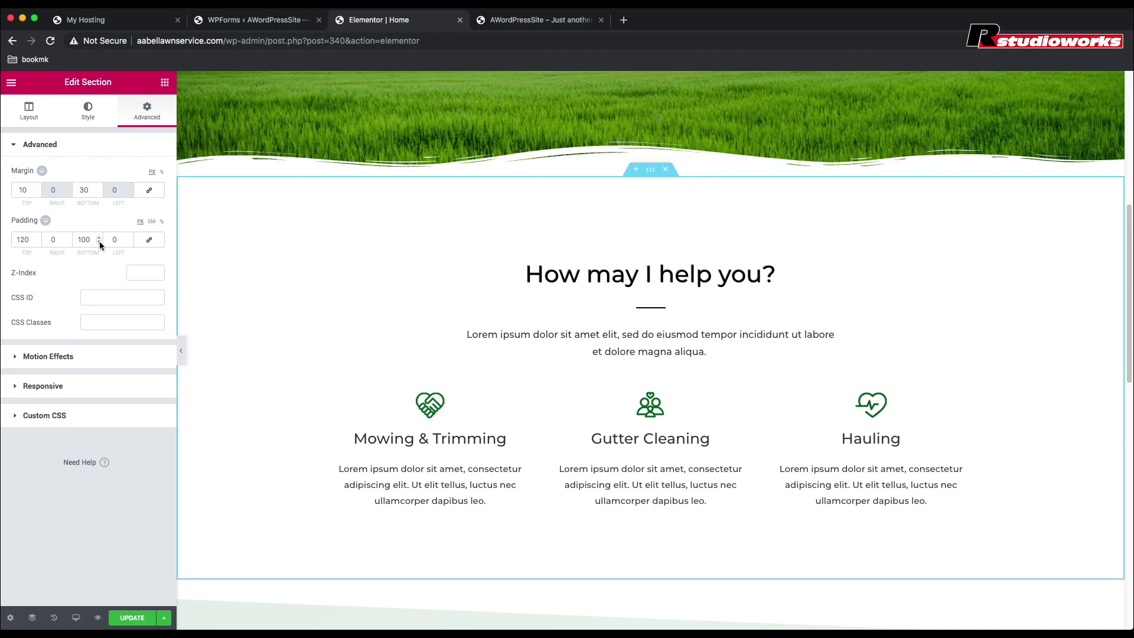
left_click_drag(31, 241, 12, 239)
type("50")
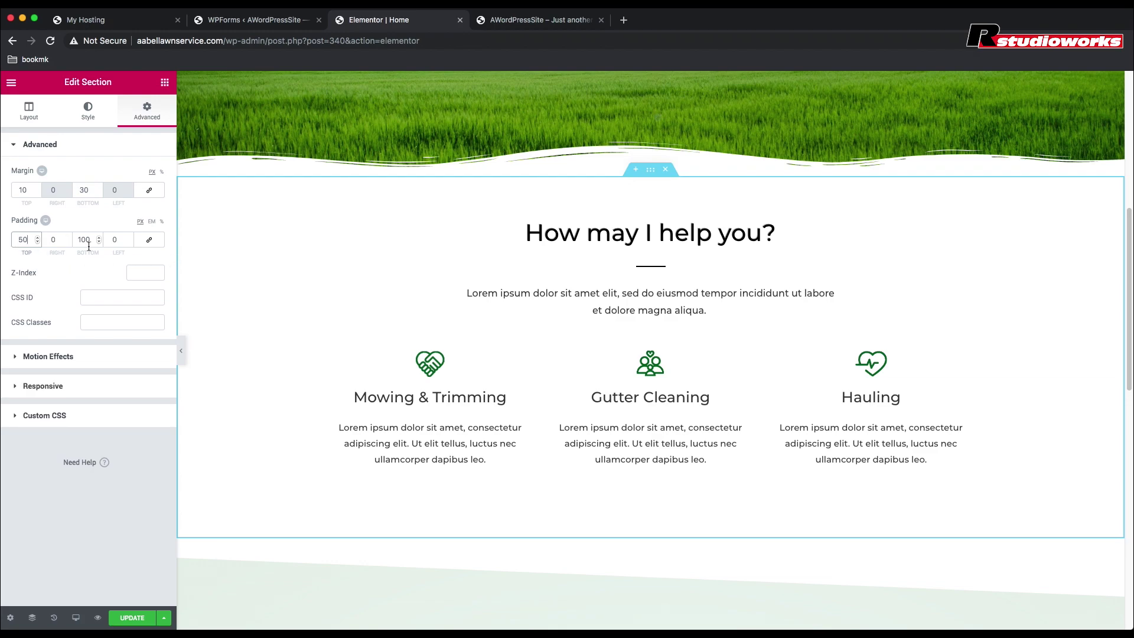
left_click_drag(90, 240, 65, 240)
type("50")
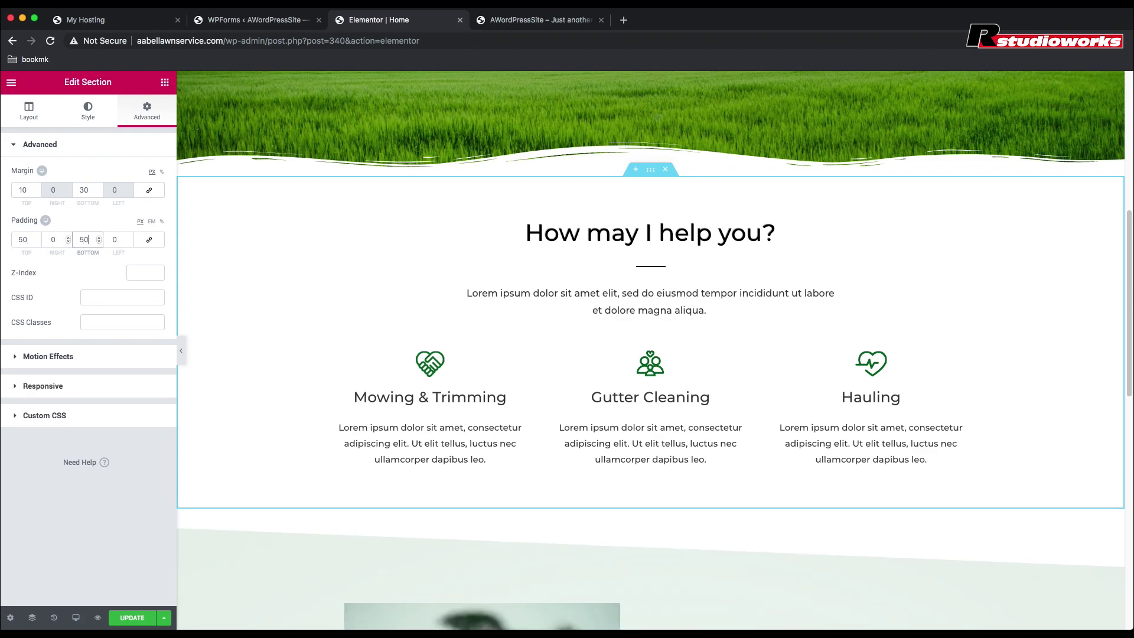
Step: Add a WPForms widget from the WordPress category into the empty bottom section
scroll(283, 260, "down", 10)
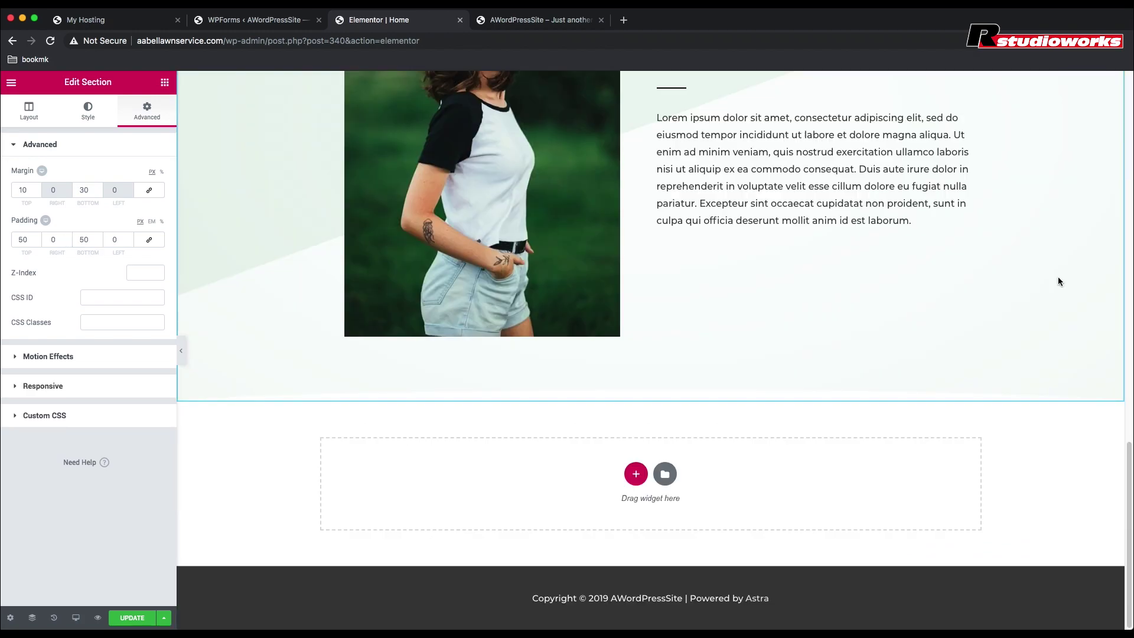
left_click(164, 84)
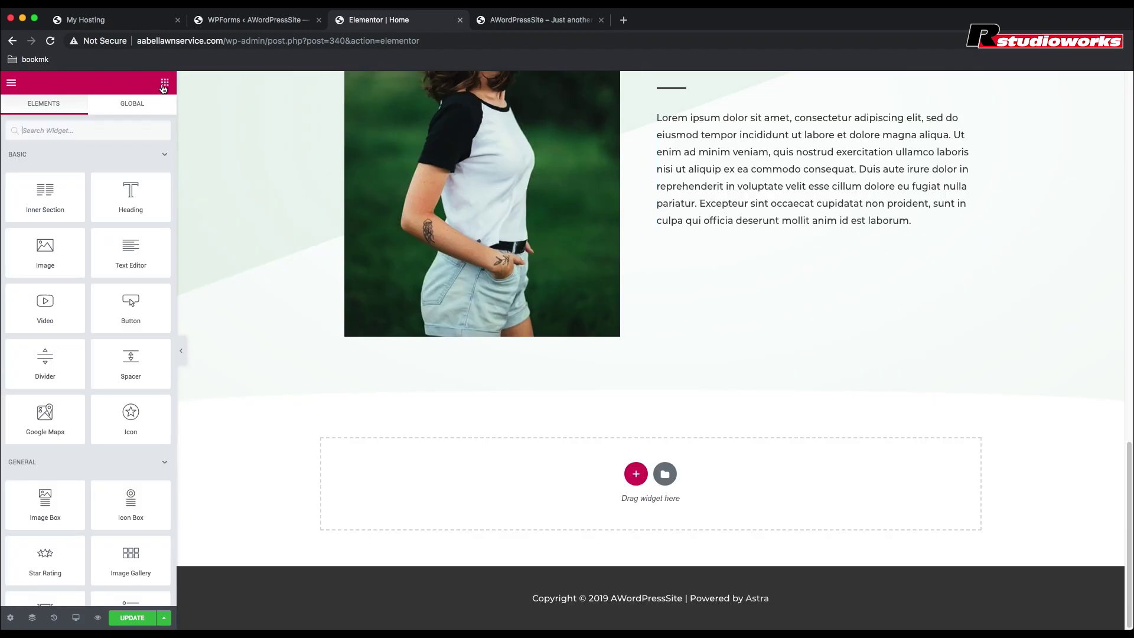
scroll(123, 254, "down", 3)
scroll(123, 254, "down", 5)
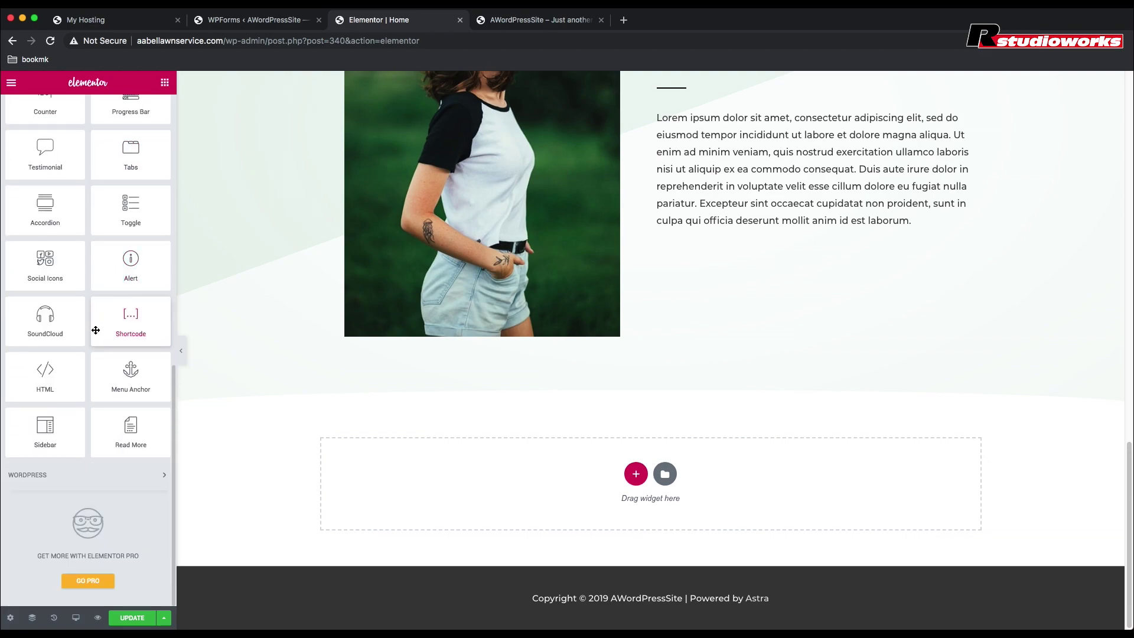
left_click(39, 474)
scroll(107, 489, "down", 10)
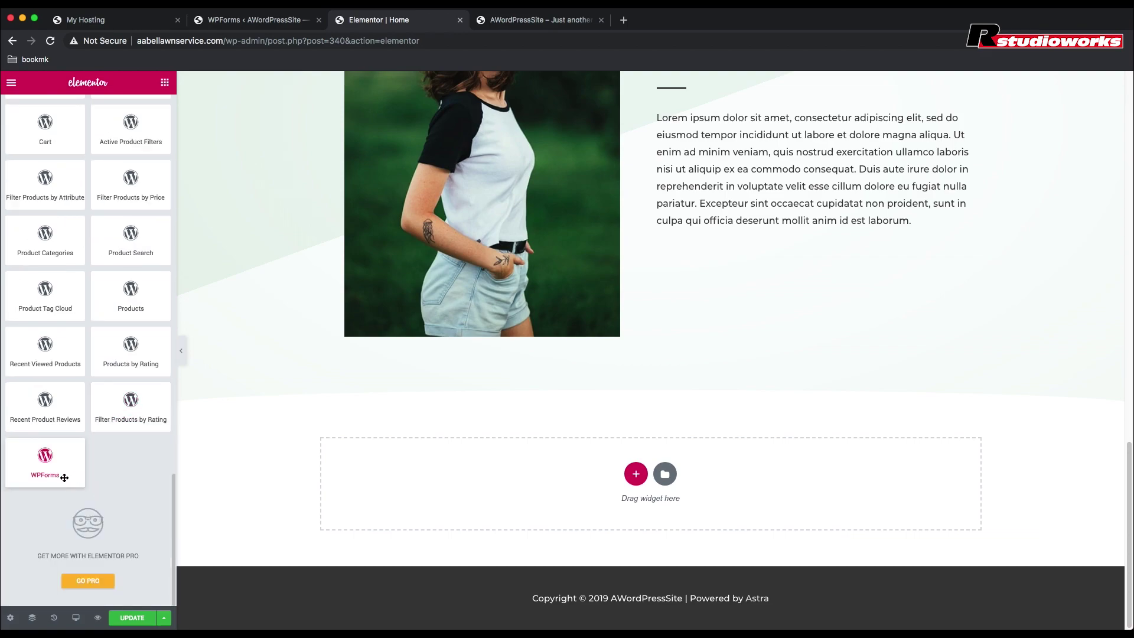
left_click_drag(46, 456, 574, 460)
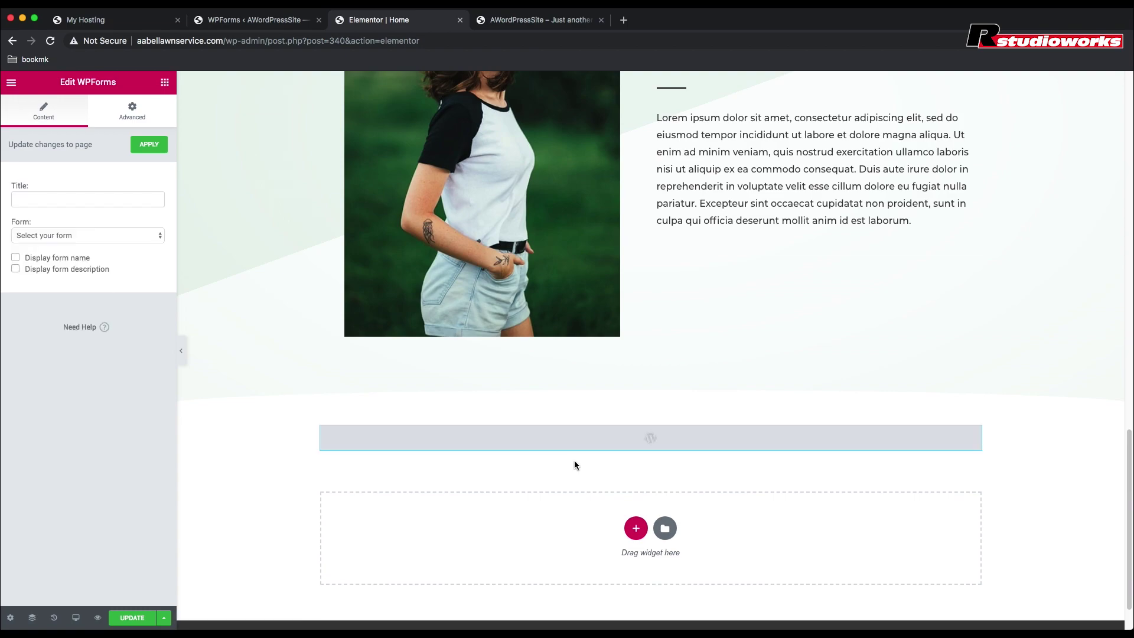
Step: Set the widget to the 'Work With Me page contact form' and save the page
left_click(98, 232)
left_click(87, 255)
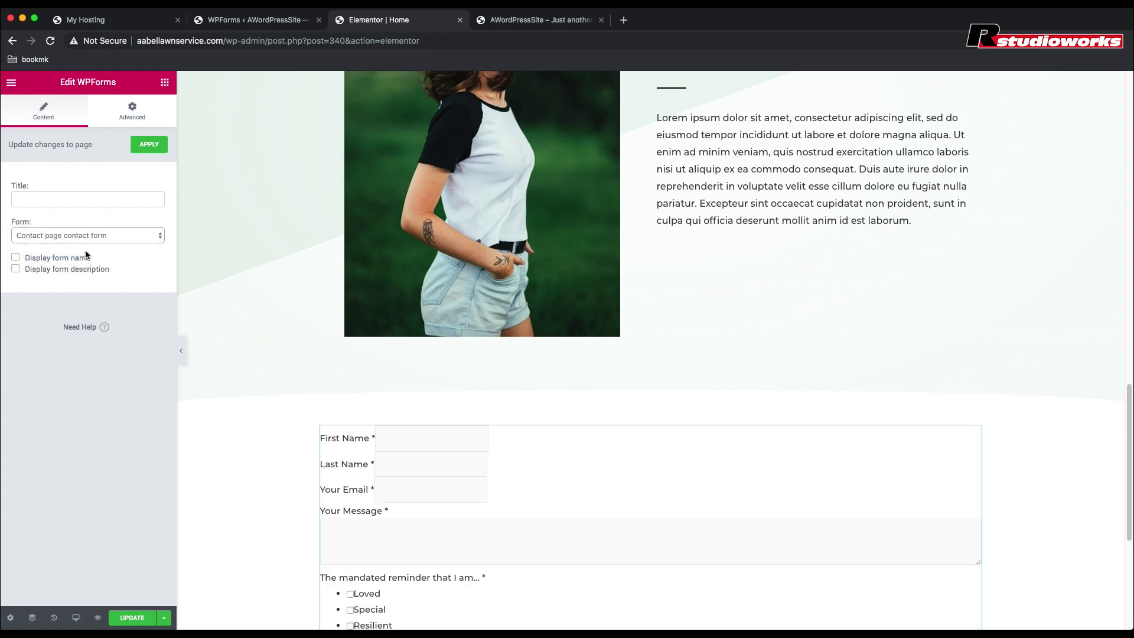
left_click(82, 235)
left_click(71, 226)
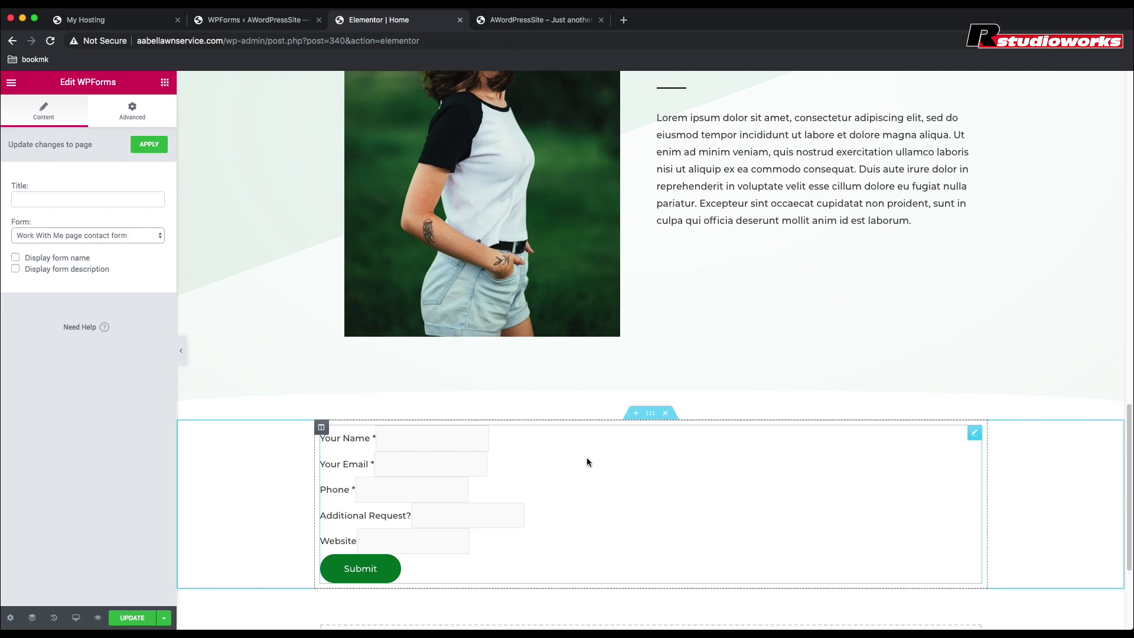
left_click(321, 426)
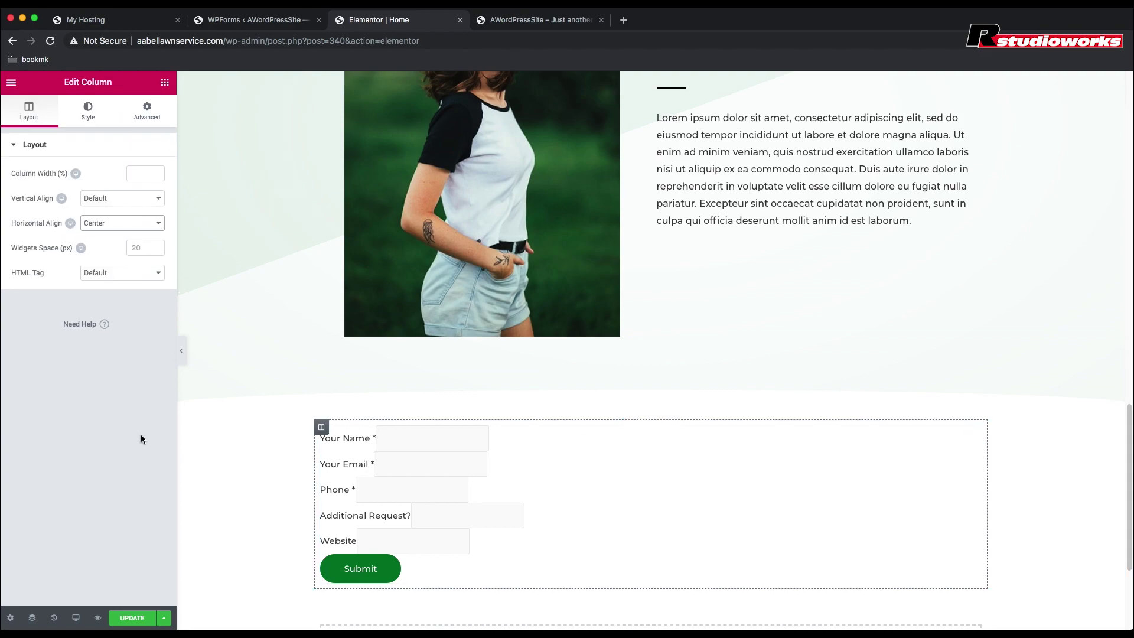
left_click(134, 620)
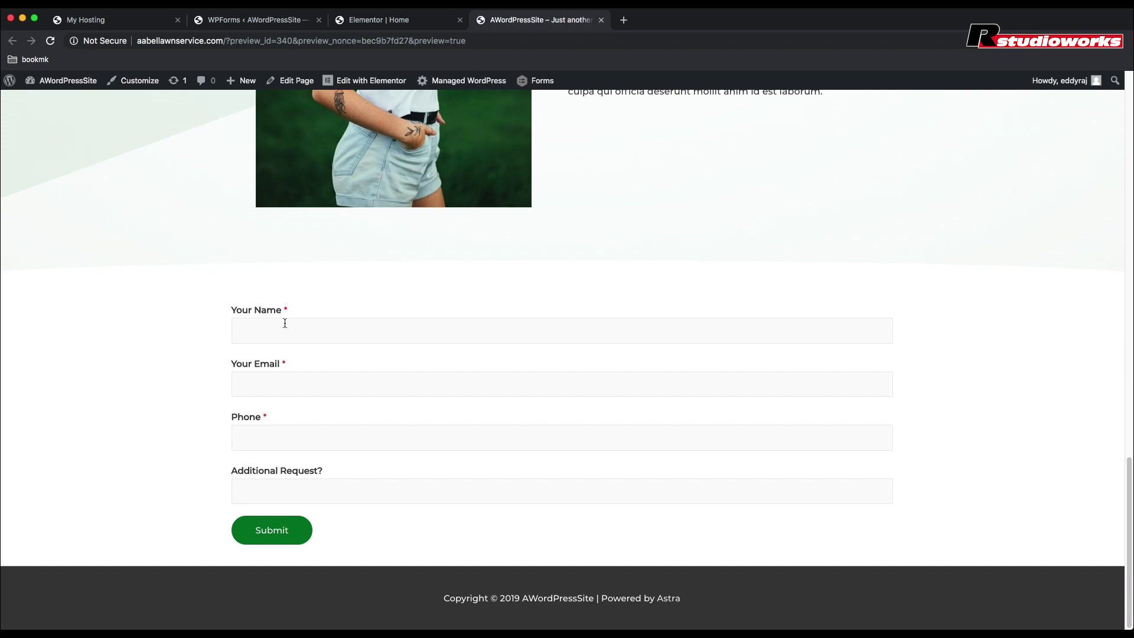
left_click(405, 26)
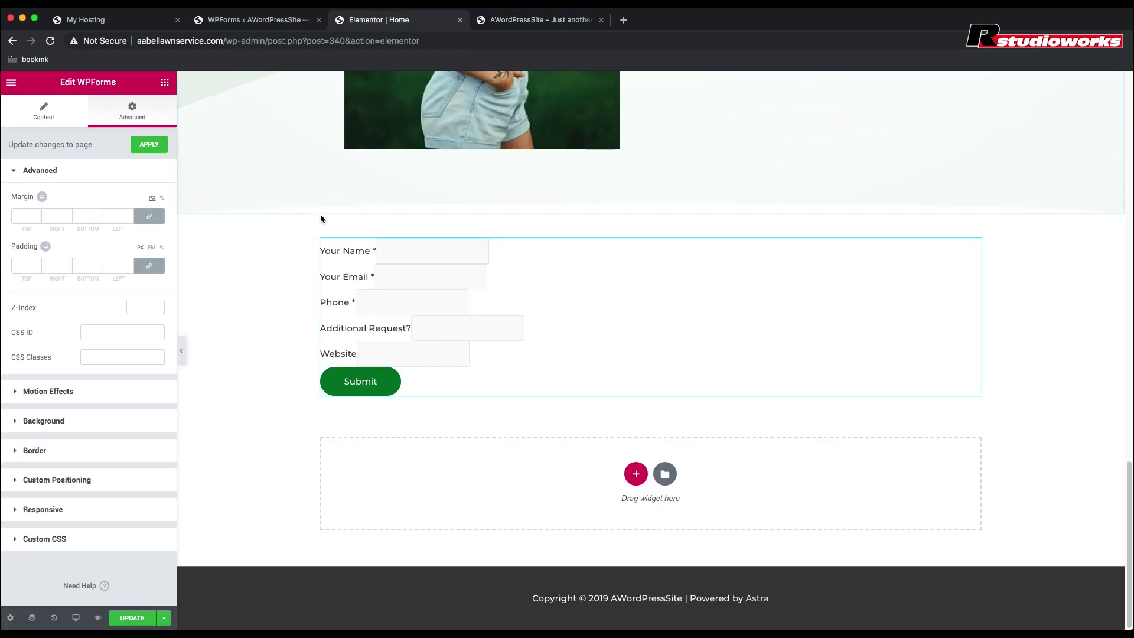
Step: Give the form widget a Custom width of 500 px under Custom Positioning
left_click(45, 481)
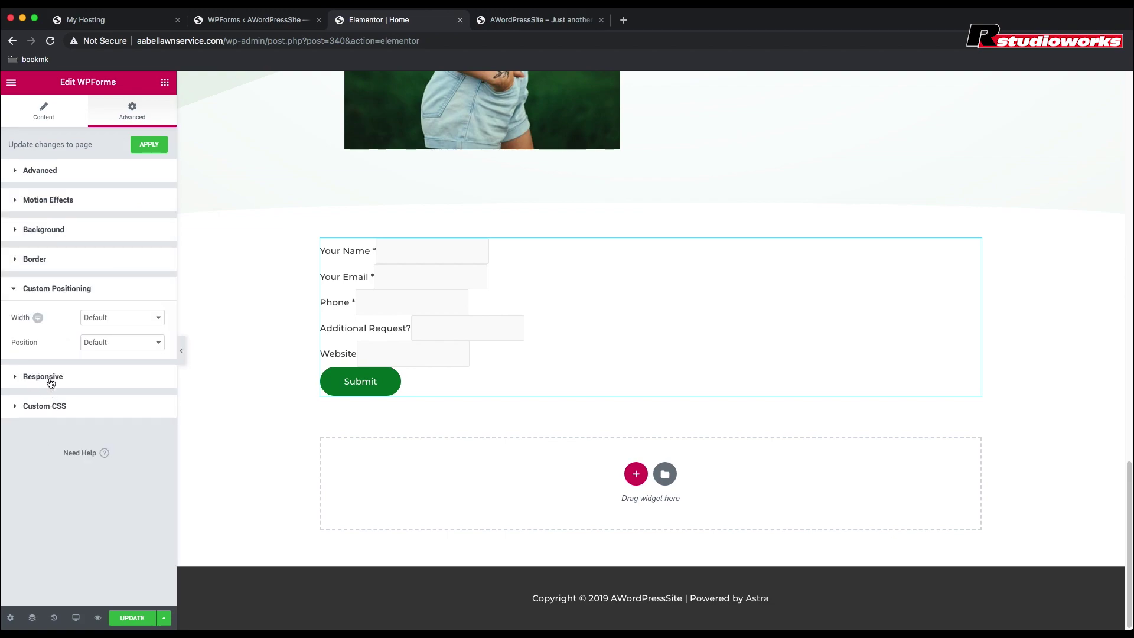
left_click(158, 320)
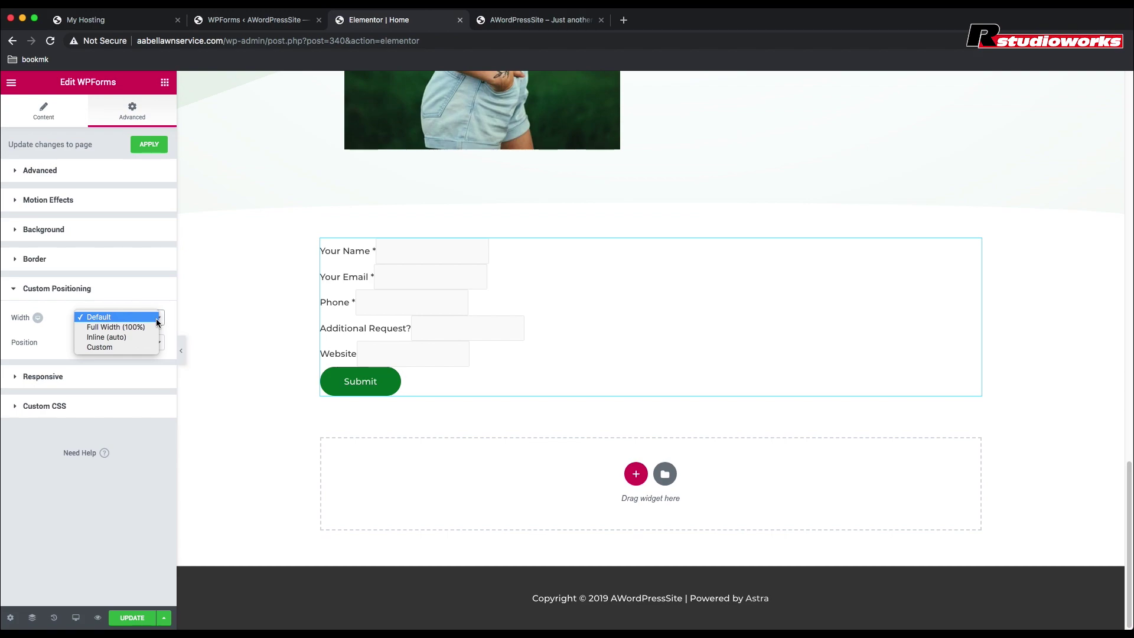
left_click(109, 349)
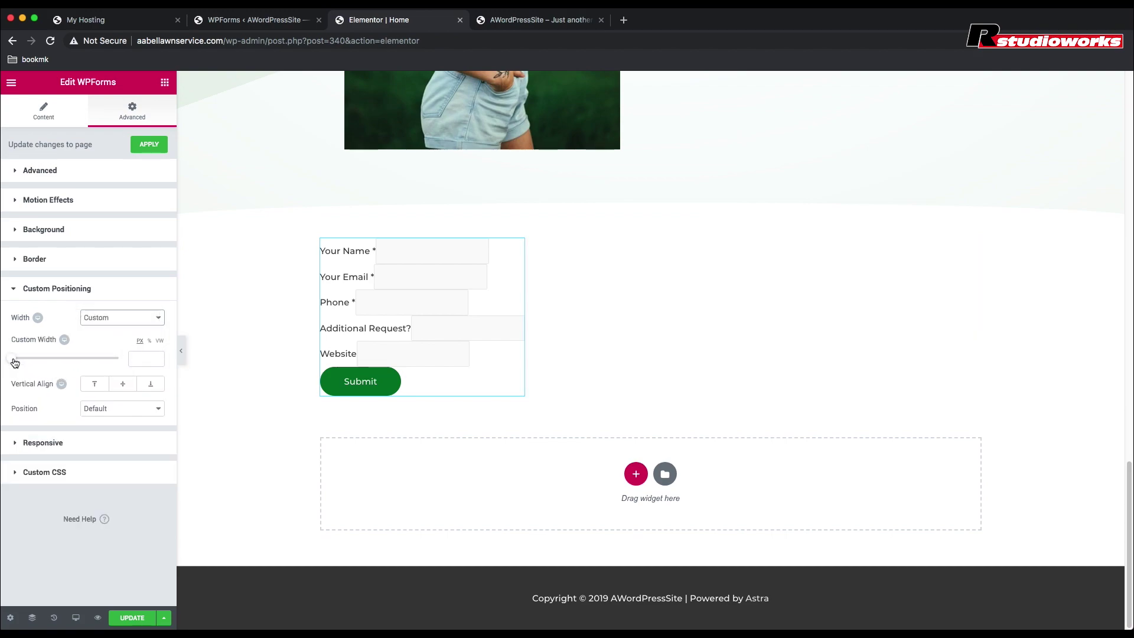
left_click_drag(14, 363, 67, 357)
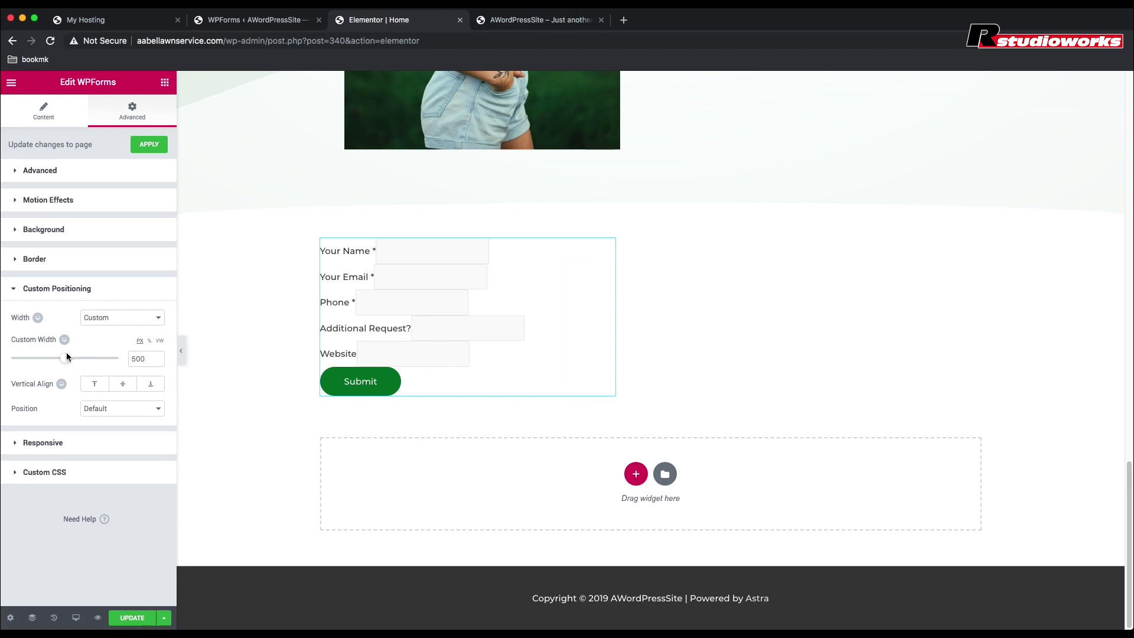
left_click(126, 408)
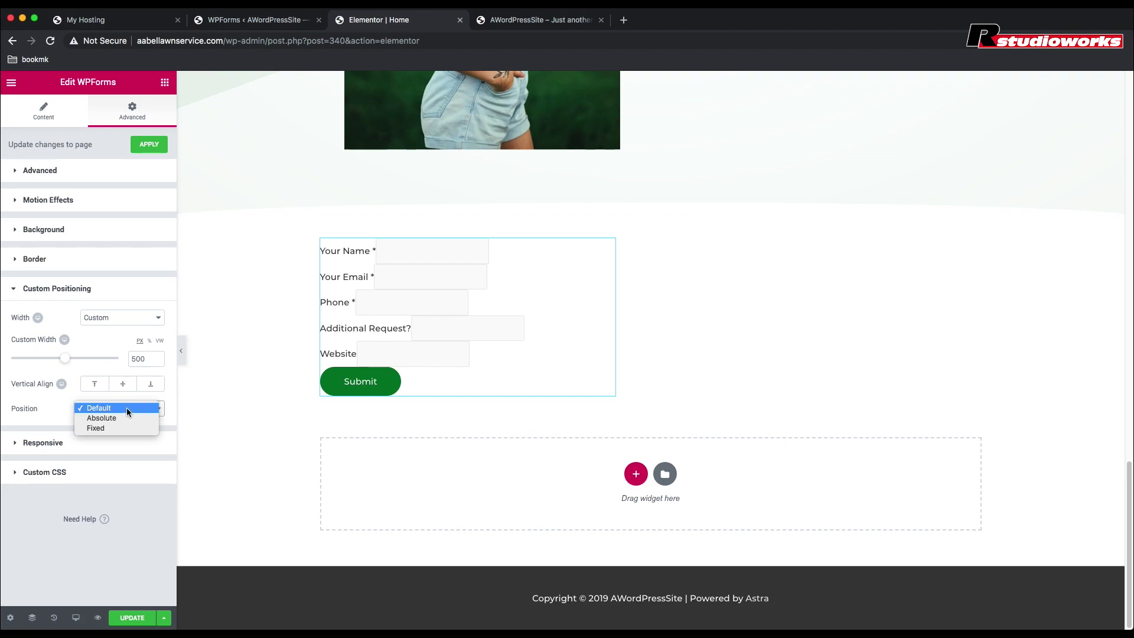
left_click(126, 408)
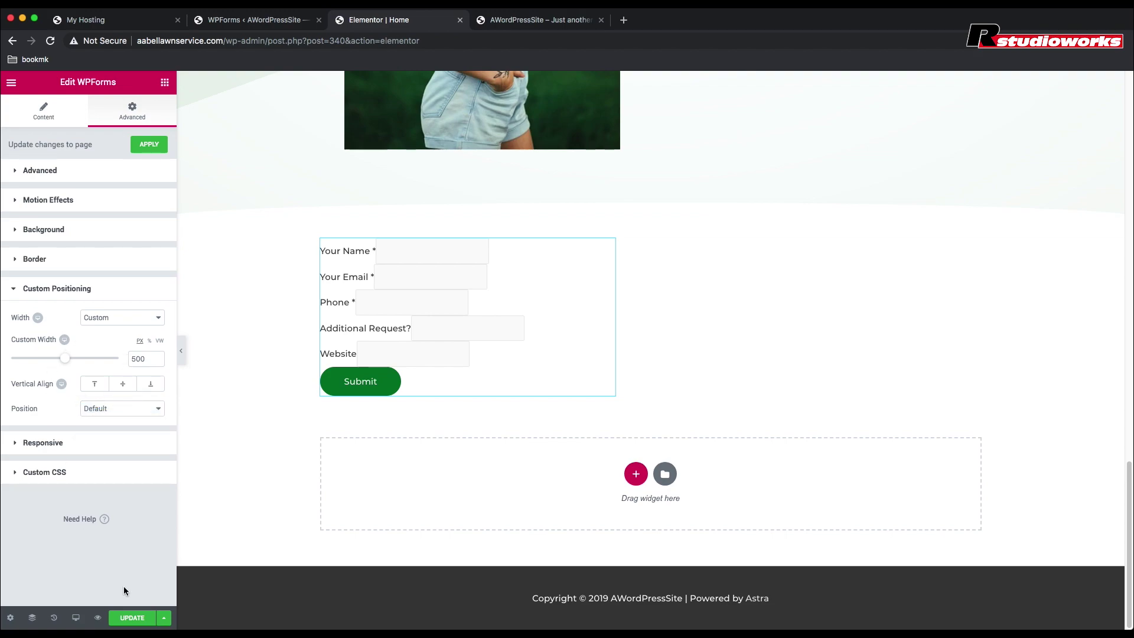
Step: Save the page and check the contact form in the live site preview
left_click(130, 618)
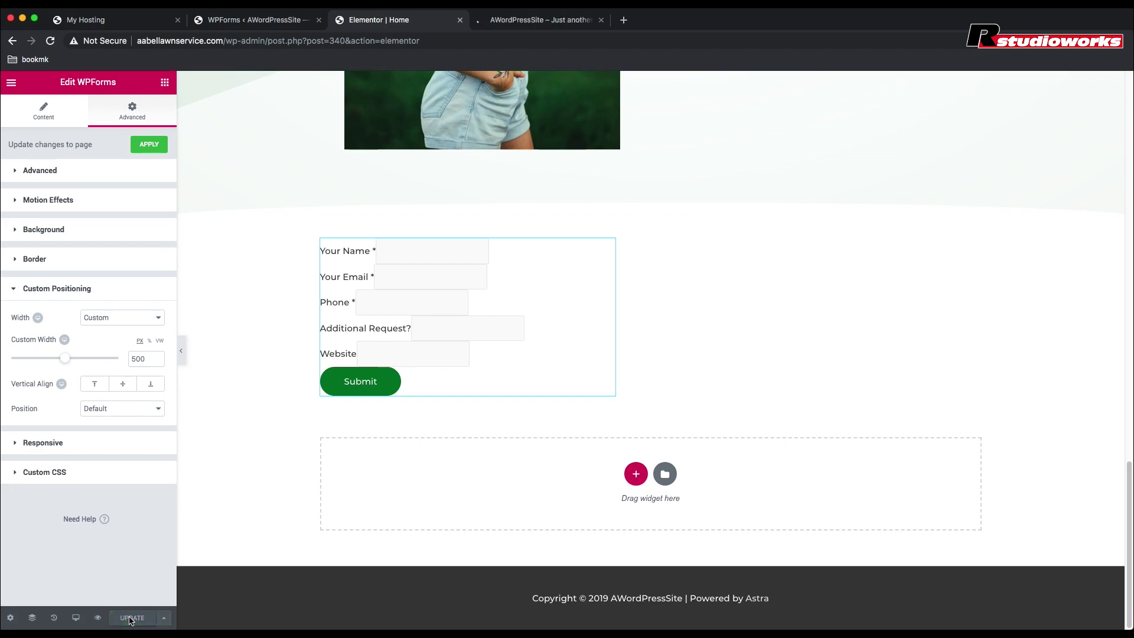
left_click(558, 21)
scroll(573, 232, "down", 20)
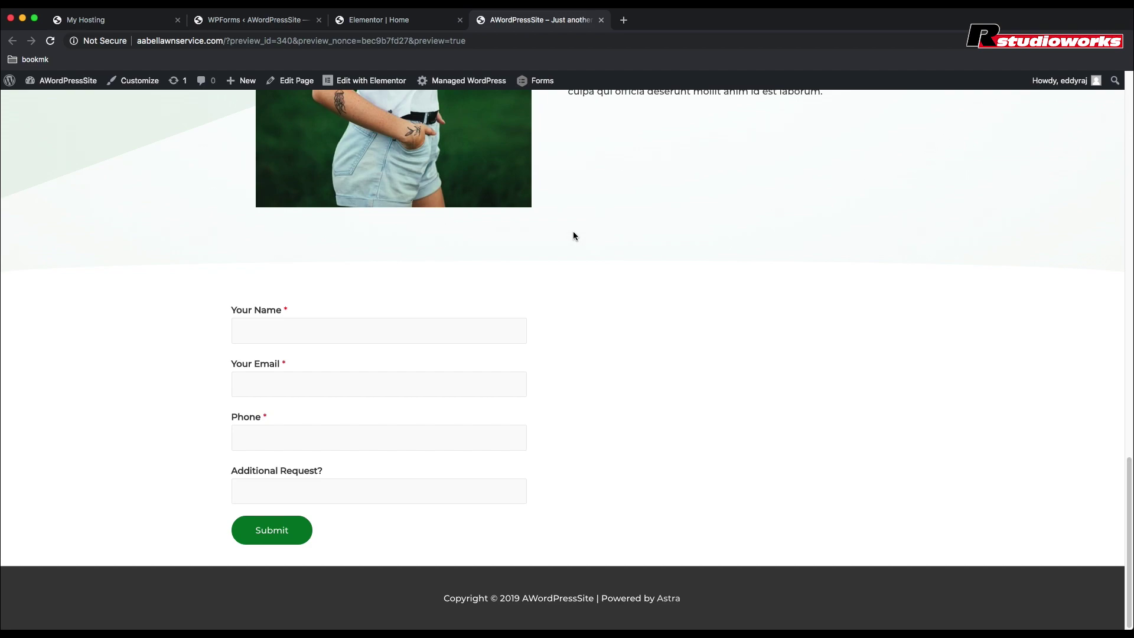
Step: Add a heading and a two-column inner section, placing the heading right and the form left
left_click(388, 21)
left_click(165, 83)
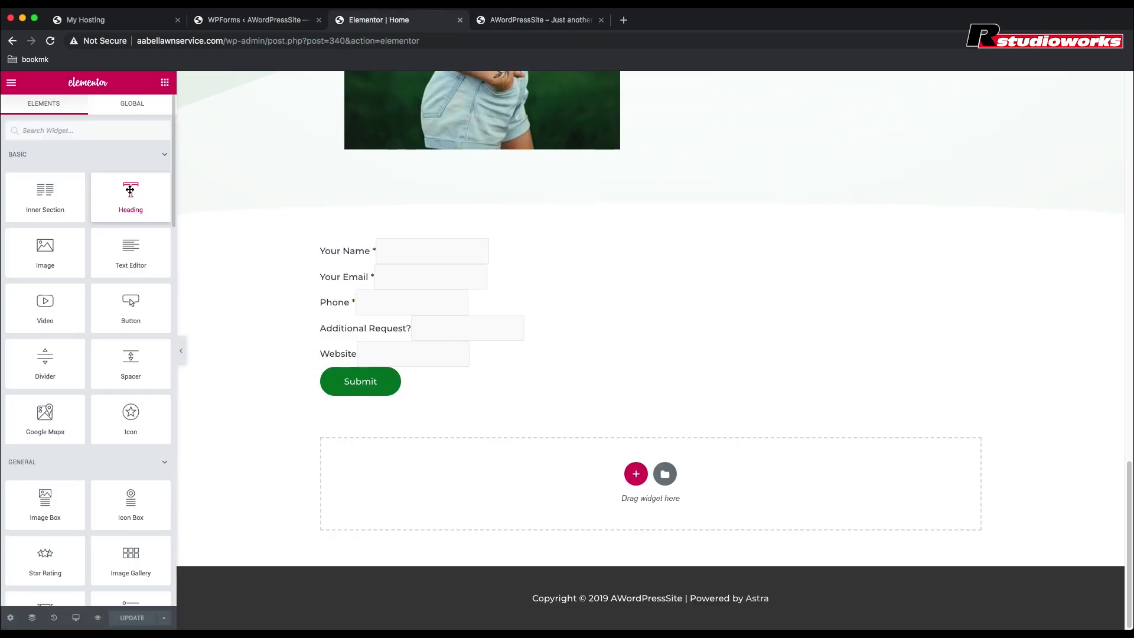
left_click_drag(130, 191, 497, 247)
left_click(165, 82)
left_click_drag(53, 221, 612, 282)
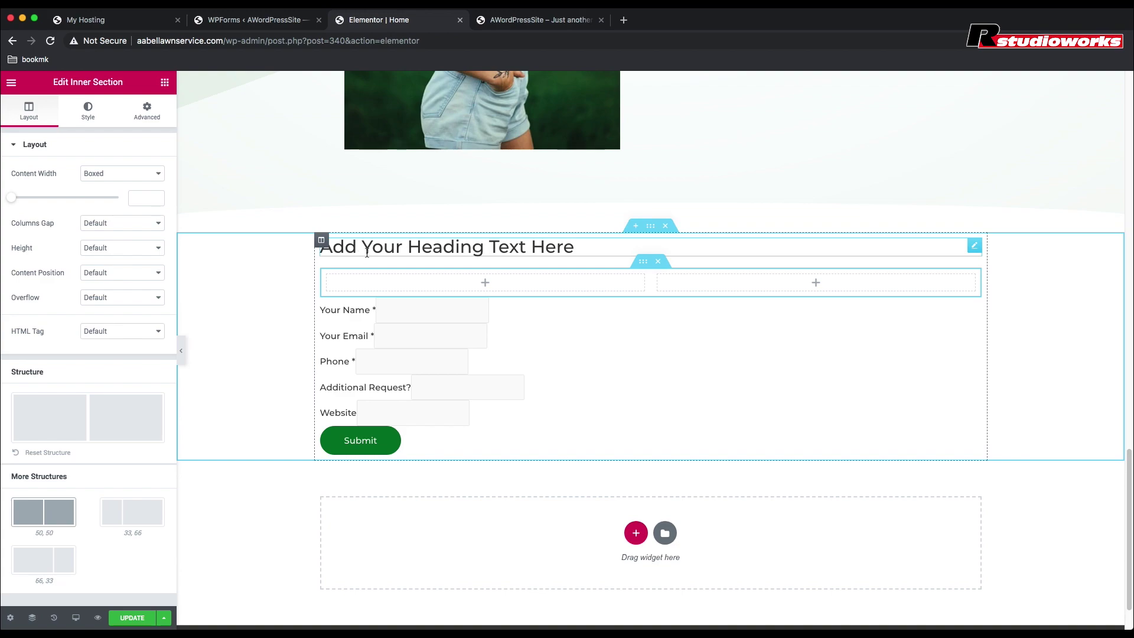
left_click_drag(975, 246, 788, 254)
left_click_drag(609, 283, 481, 380)
Step: Change the new heading to 'Get in touch with me' and centre it
left_click(748, 262)
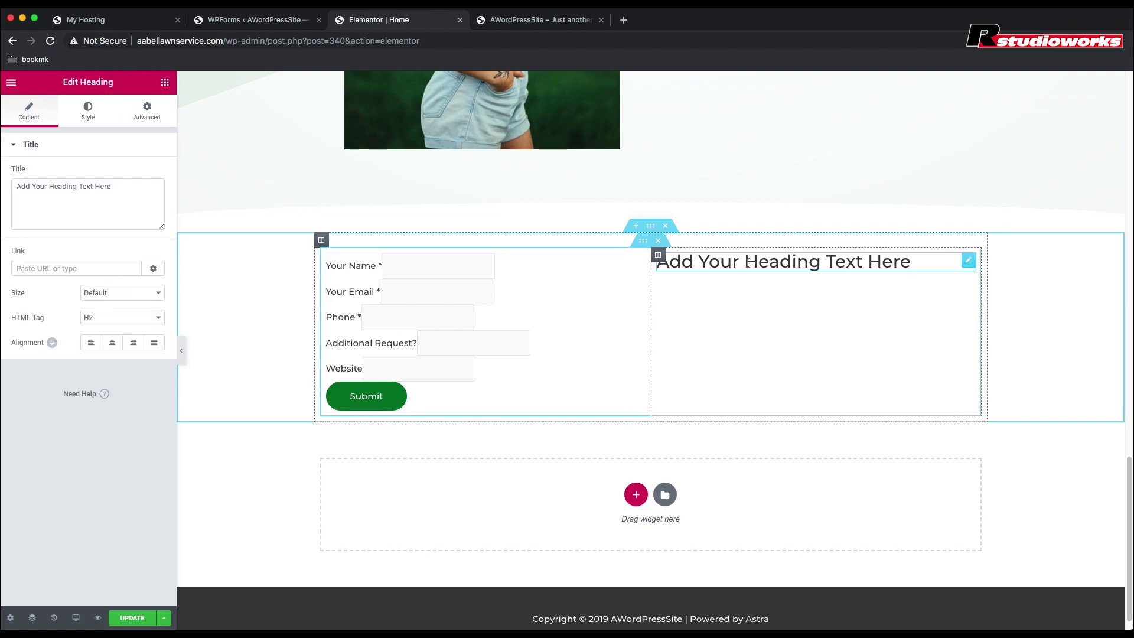
left_click_drag(112, 187, 17, 187)
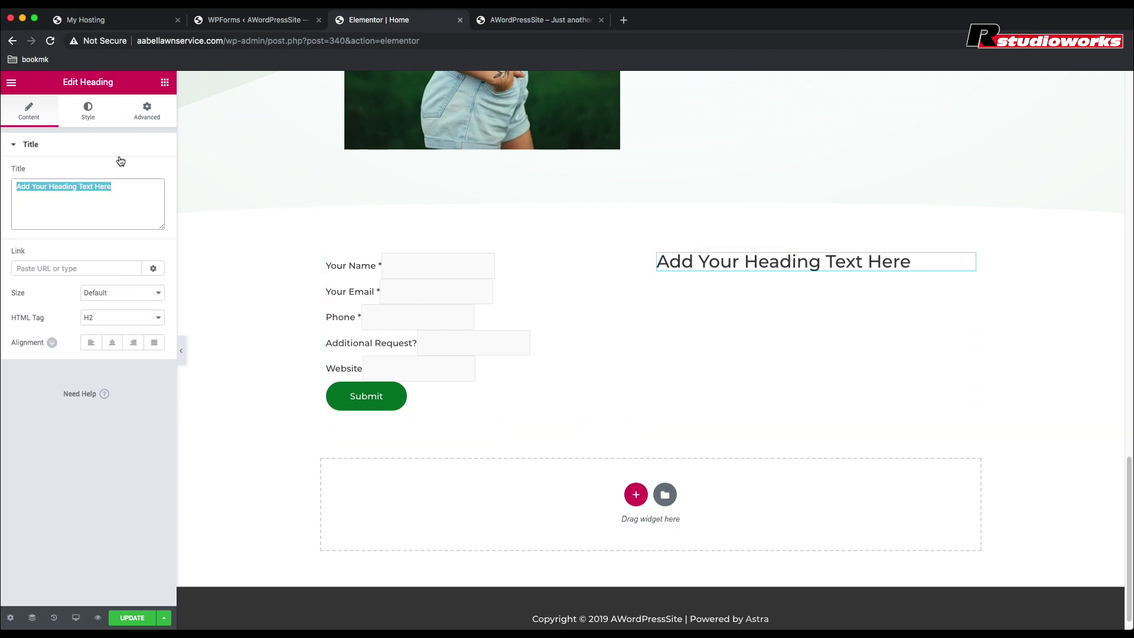
type("Get ")
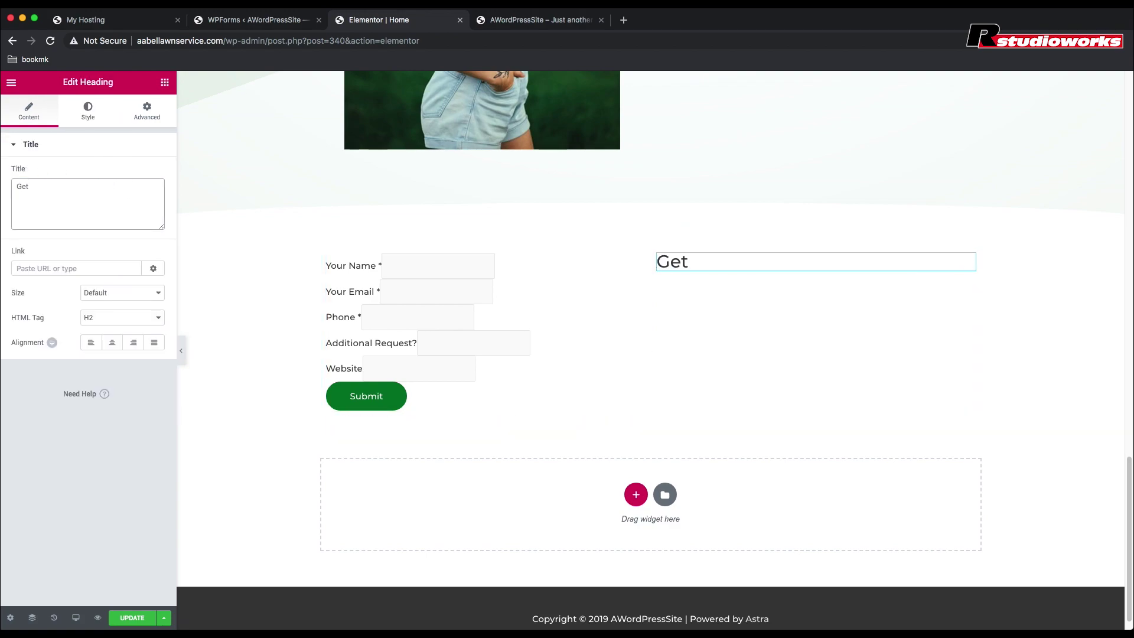
type("in touvch with me")
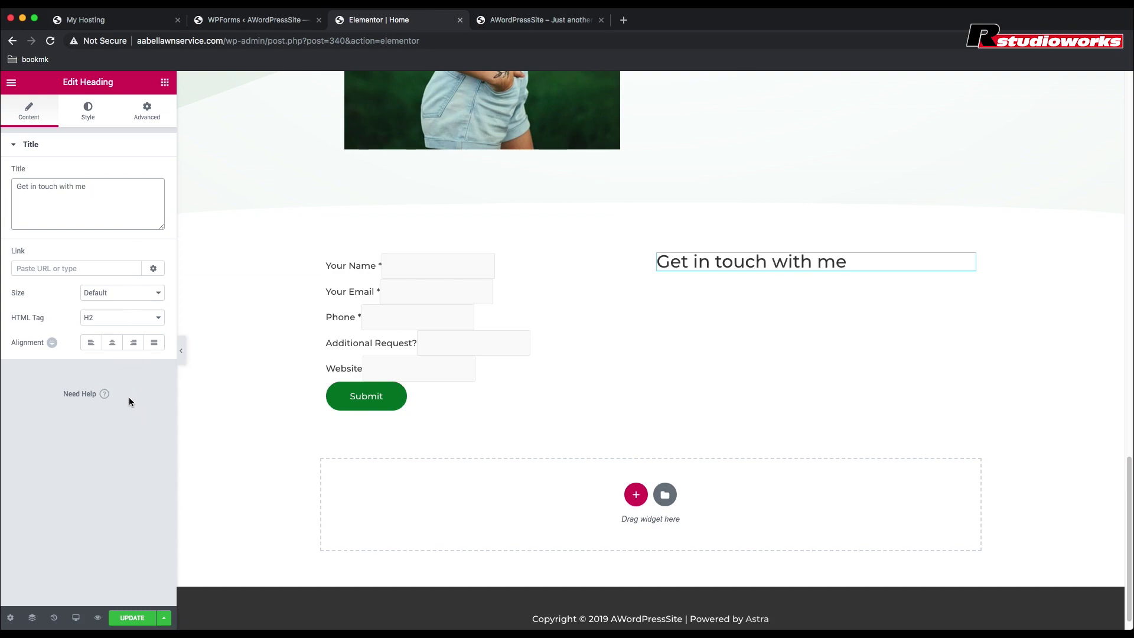
left_click(110, 343)
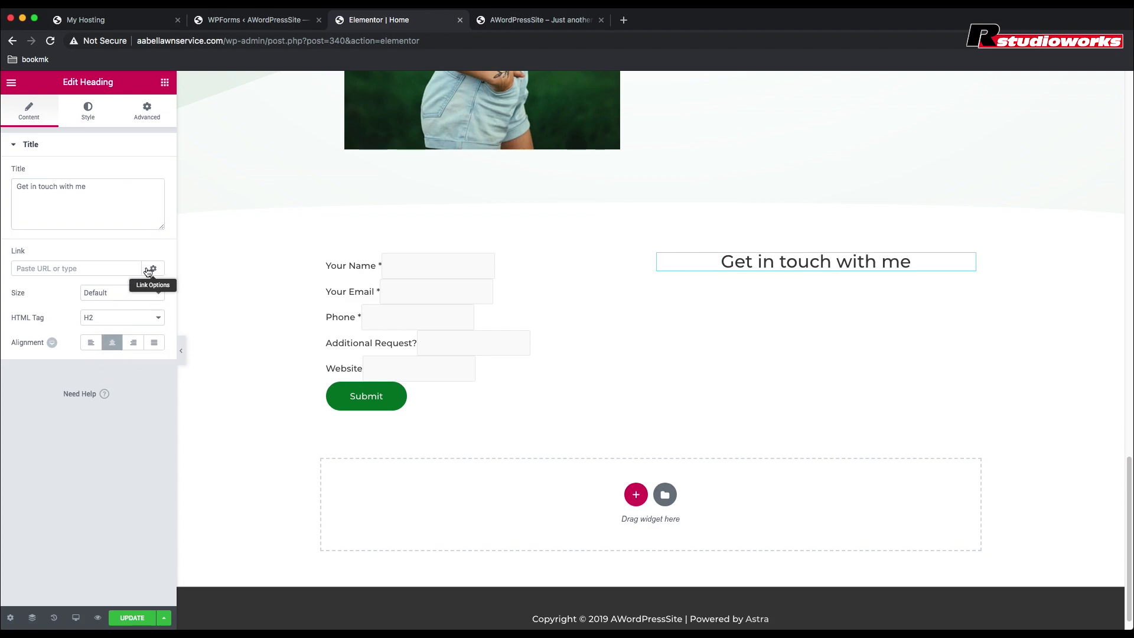
Step: Add a centred H3 heading below it containing the phone number
left_click(164, 83)
left_click_drag(130, 192, 806, 271)
left_click_drag(115, 188, 15, 182)
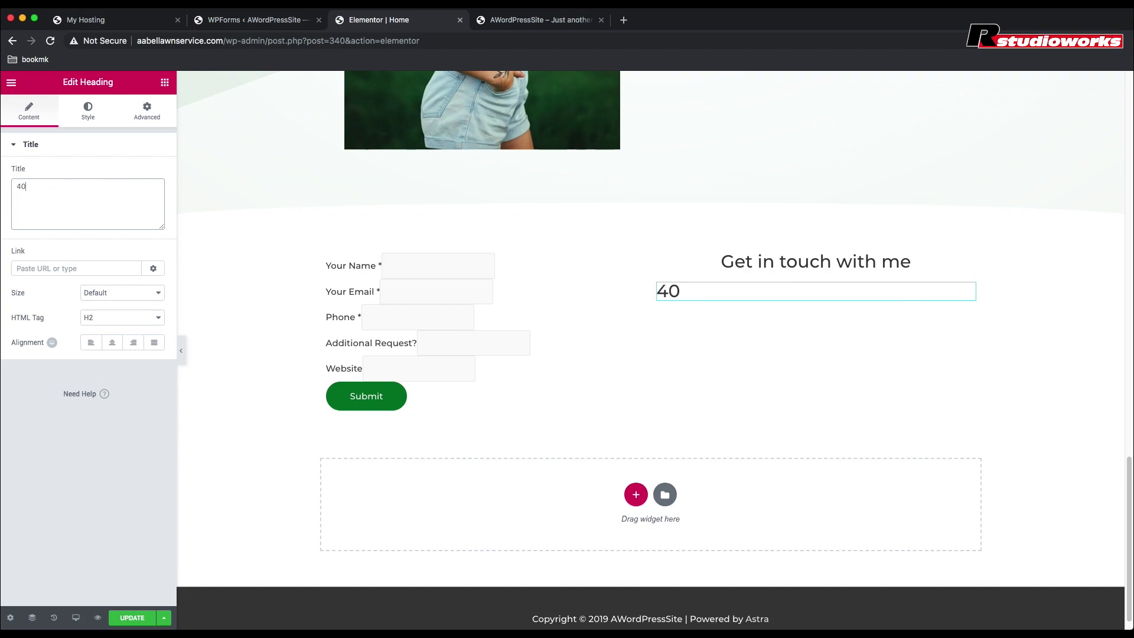
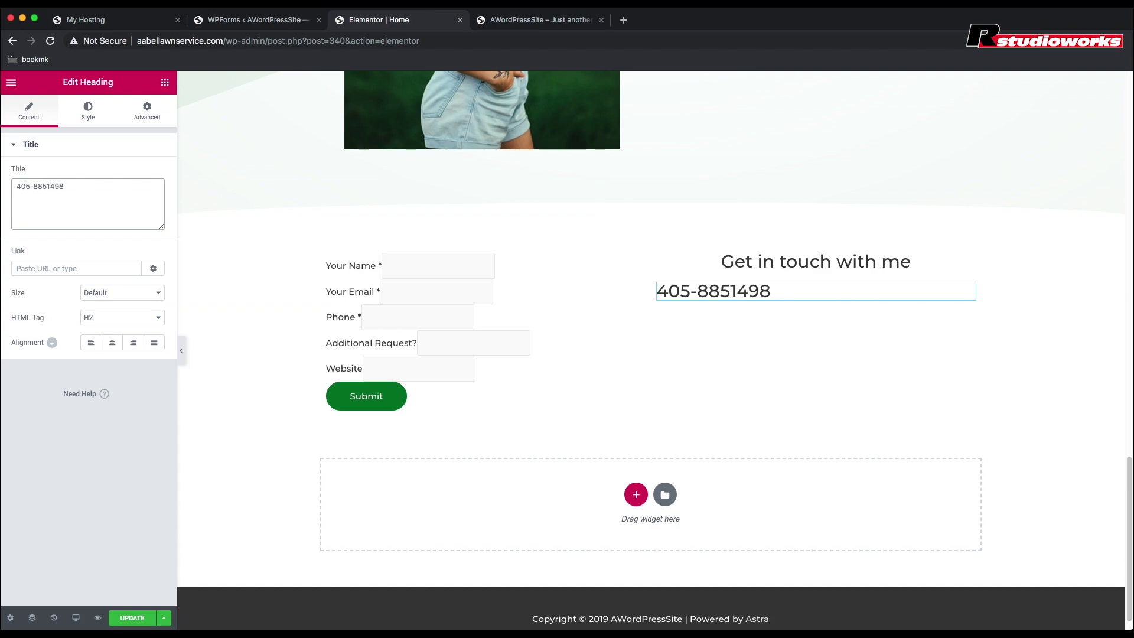
left_click(112, 345)
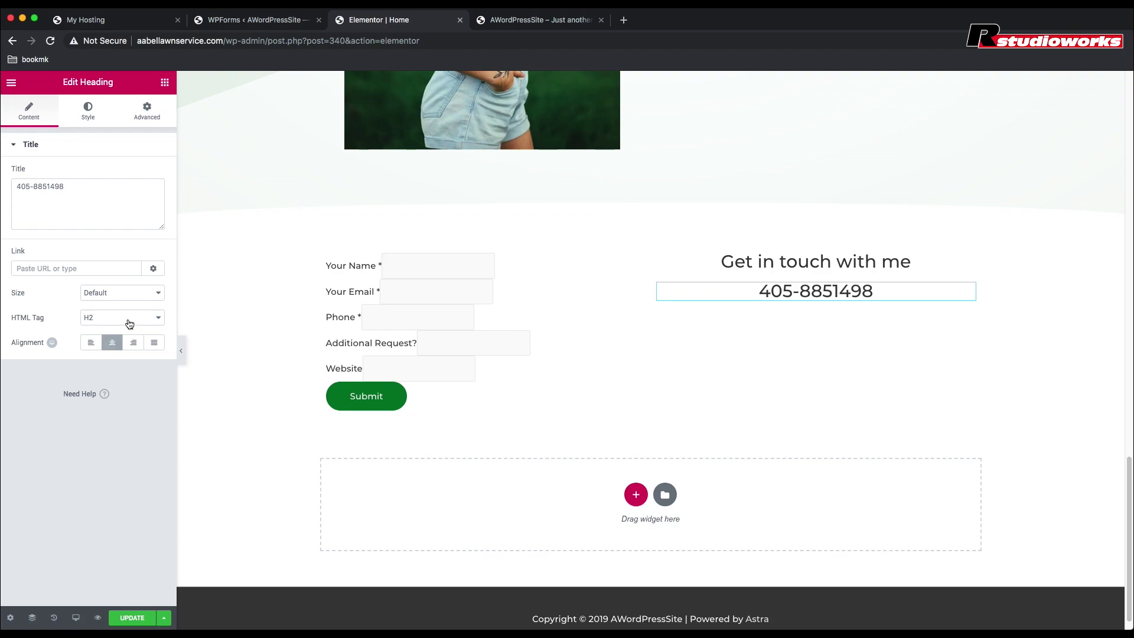
left_click(129, 323)
left_click(108, 327)
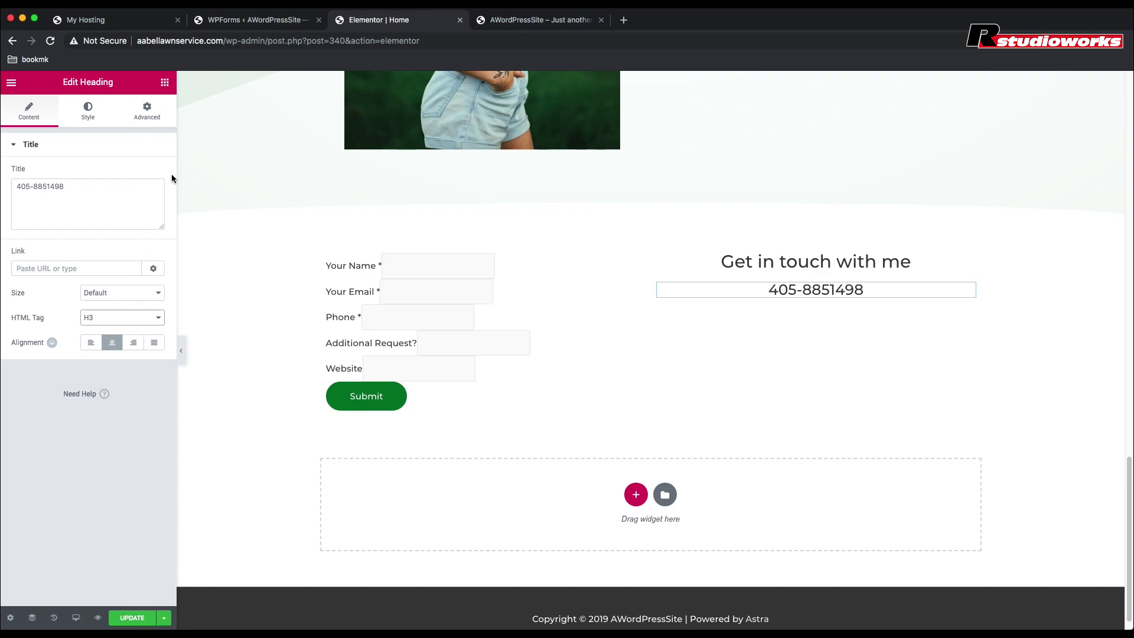
left_click(162, 157)
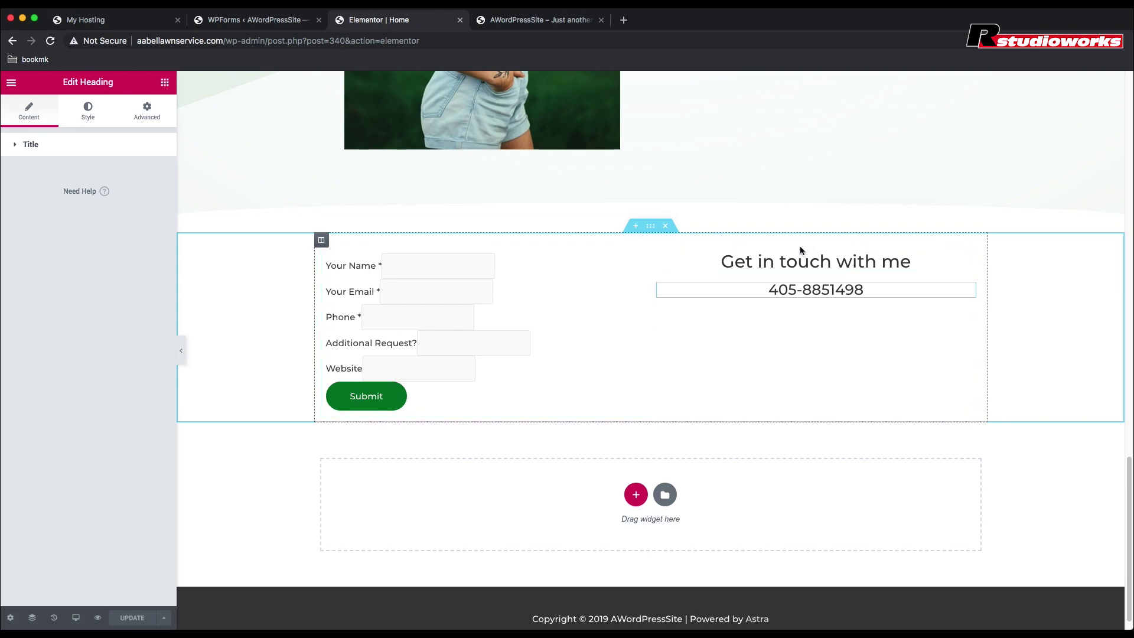
Step: Set the right column's vertical alignment to Middle, touch up the phone number, and save
left_click(658, 255)
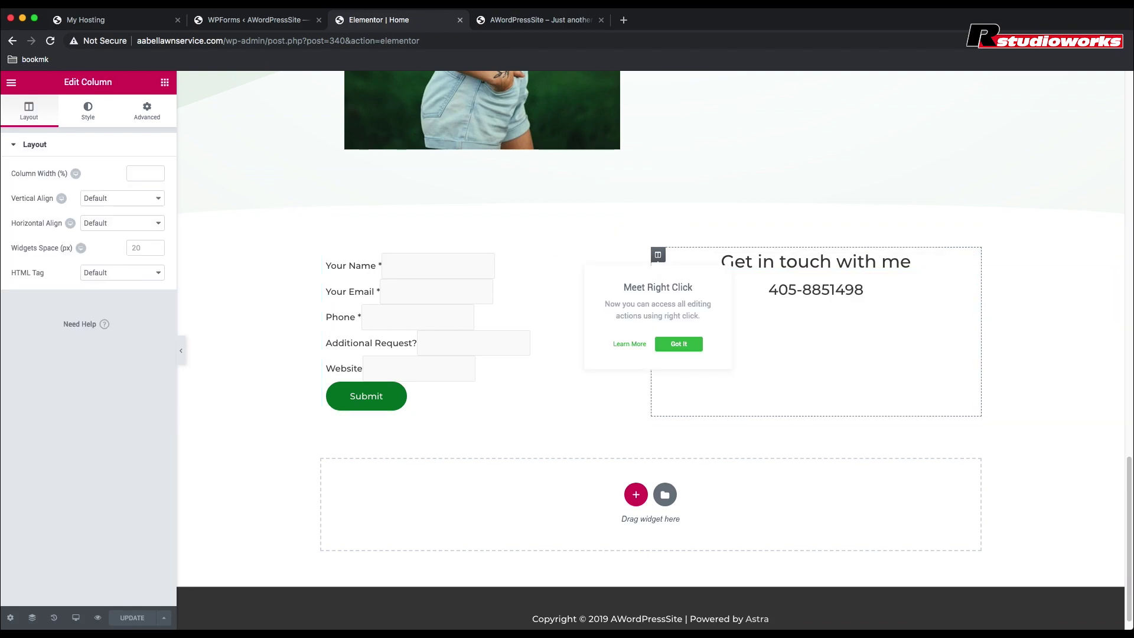
left_click(119, 199)
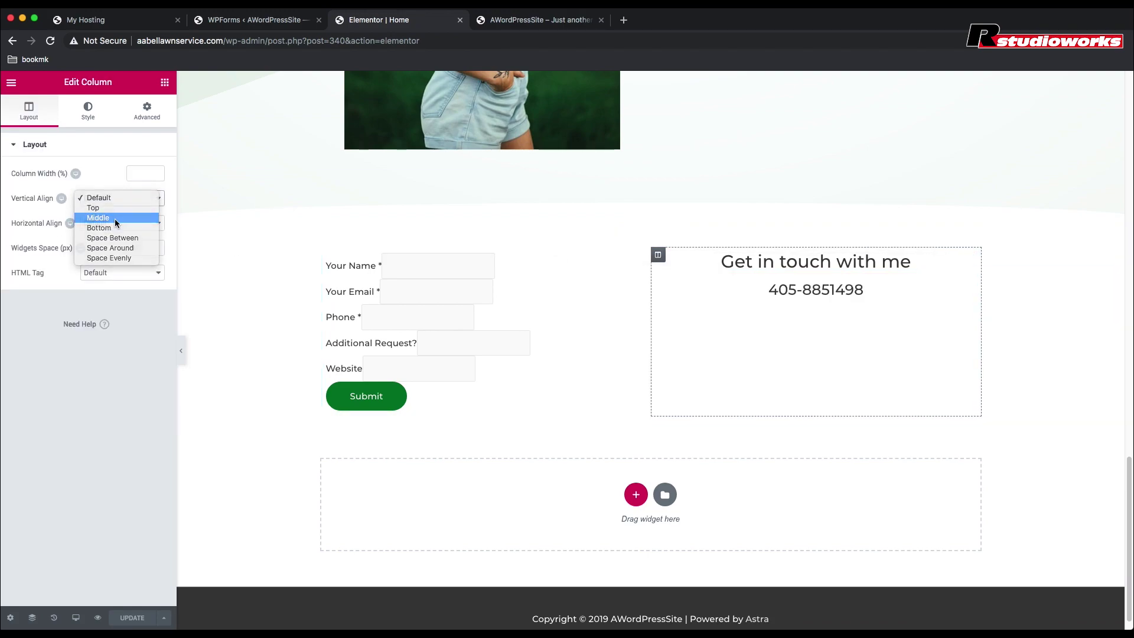
left_click(114, 219)
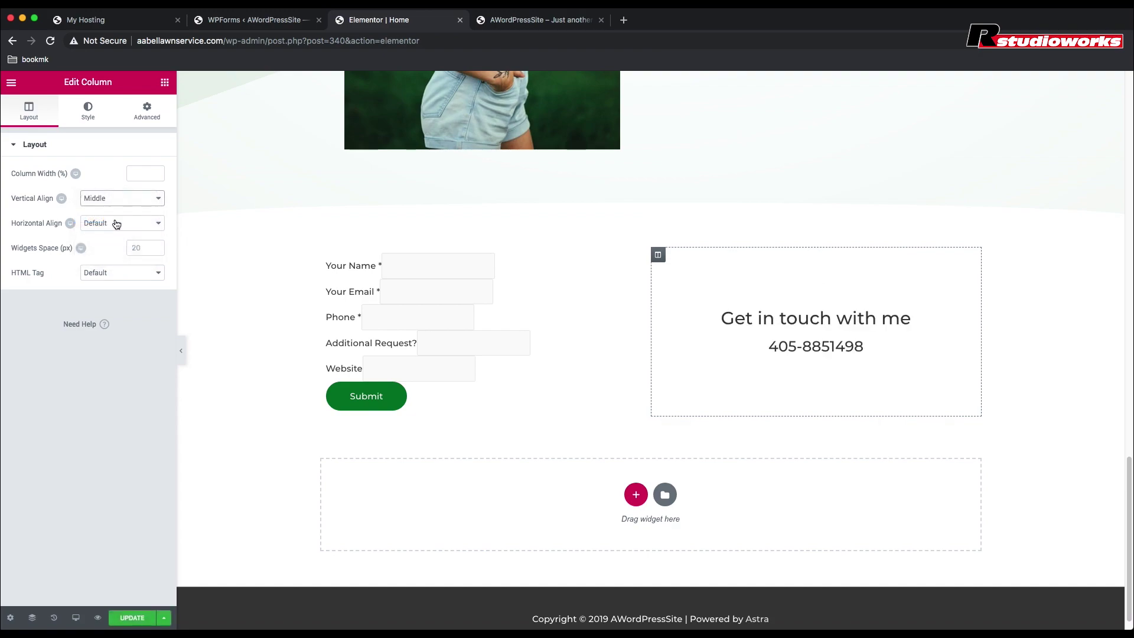
left_click(832, 347)
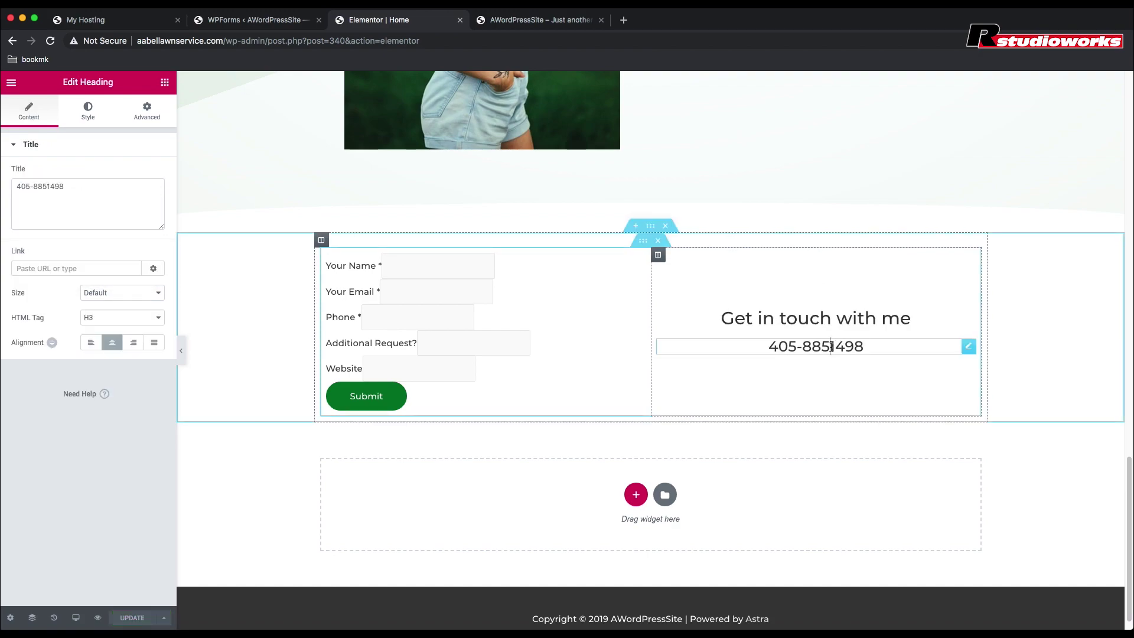
type("-")
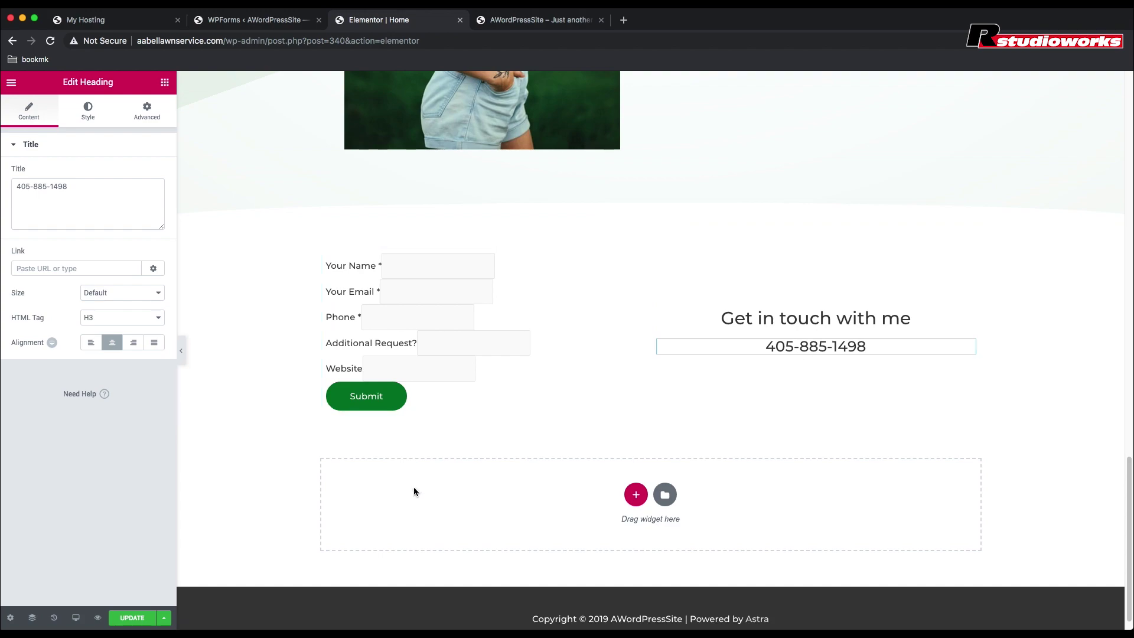
left_click(128, 618)
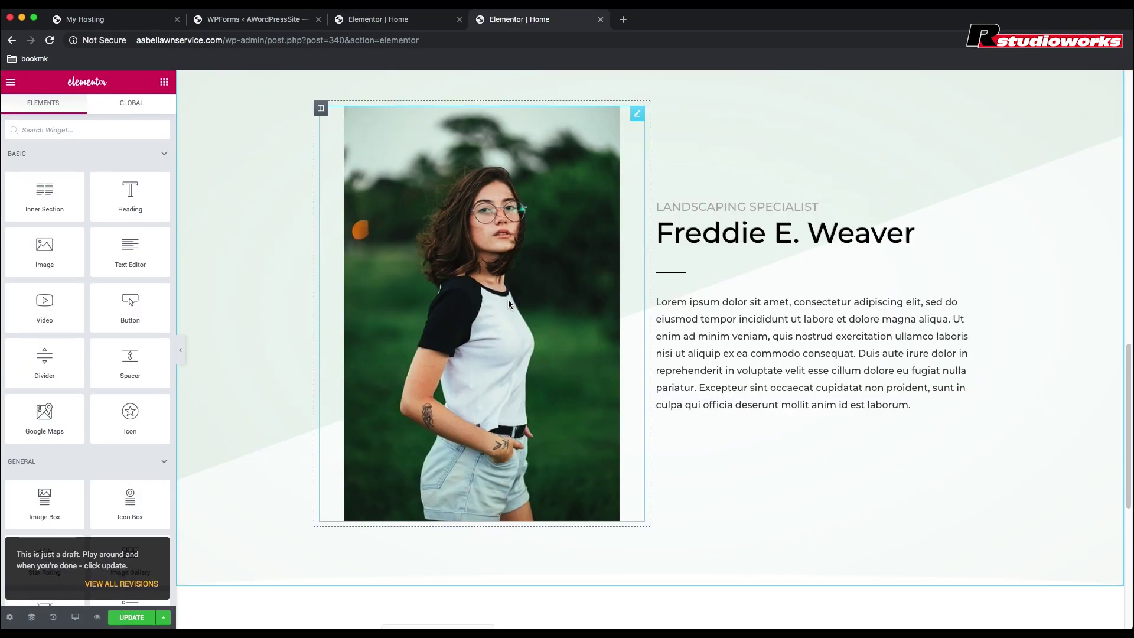
Step: Replace the bio photo with a newly uploaded portrait screenshot
left_click(509, 301)
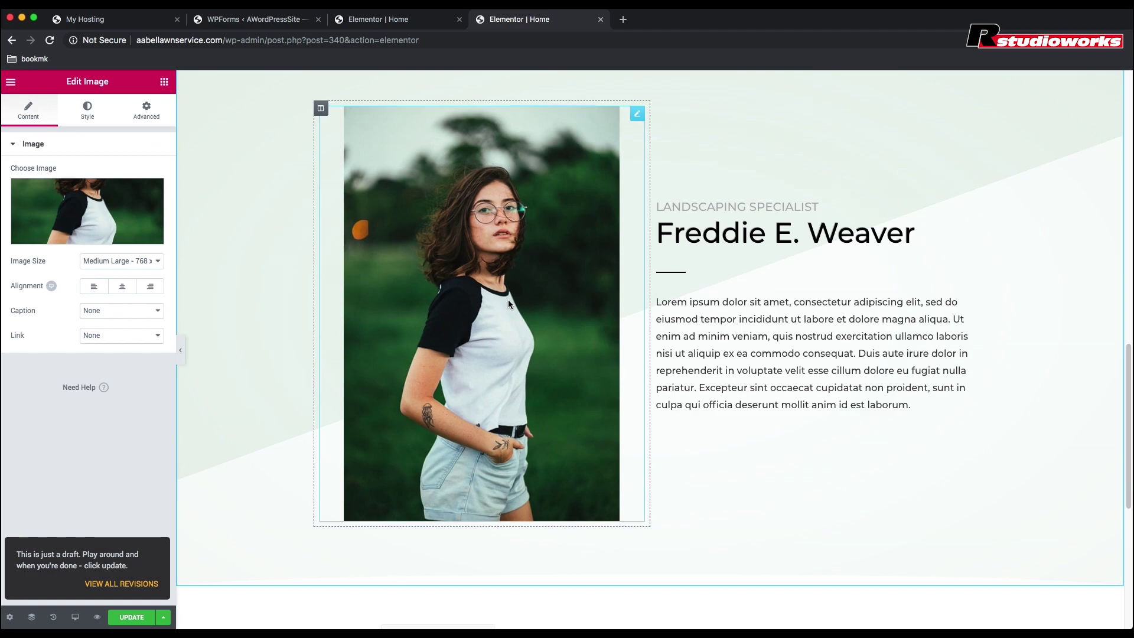
left_click(90, 236)
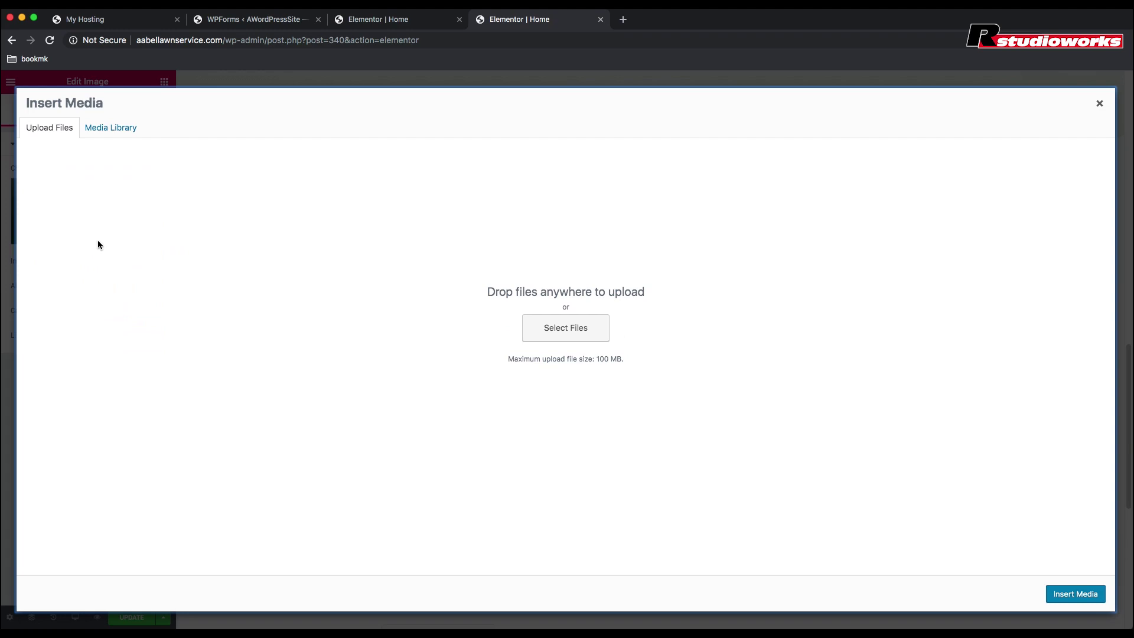
left_click_drag(3, 346, 555, 313)
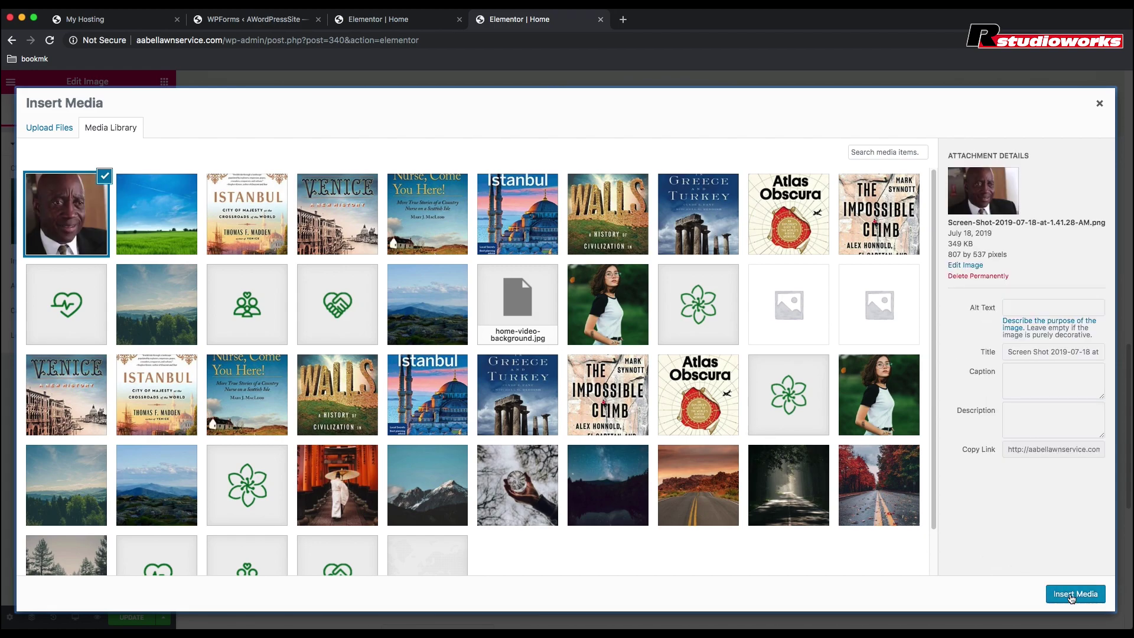
left_click(1085, 597)
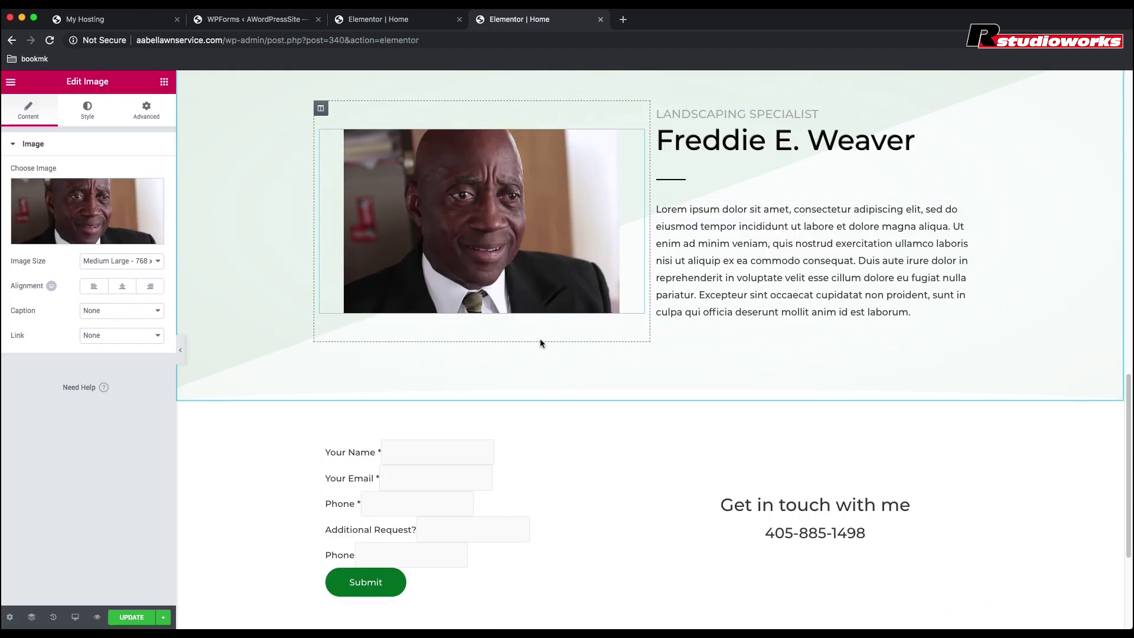
Step: Set the portrait's width to 100 so it fills its column, then save the page
left_click(146, 109)
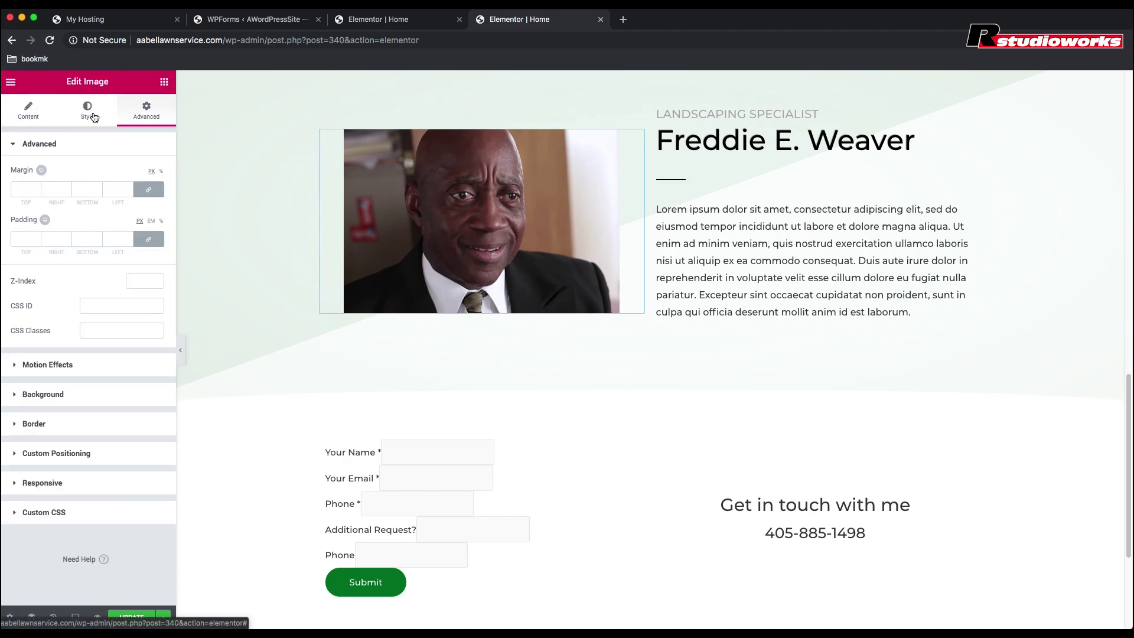
left_click(91, 113)
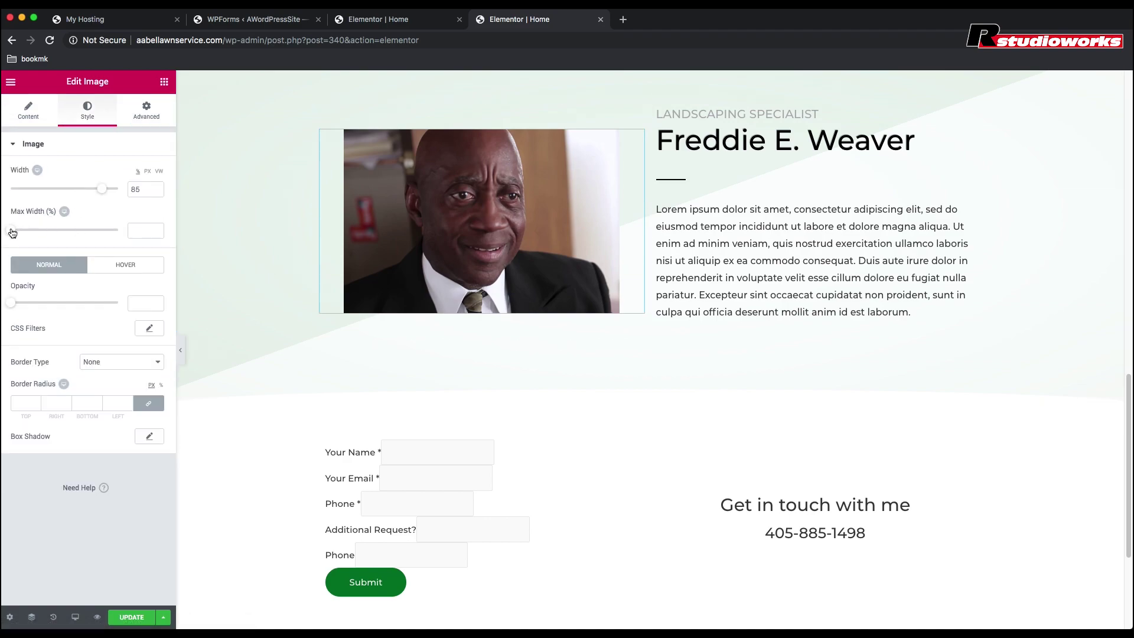
left_click_drag(105, 192, 128, 191)
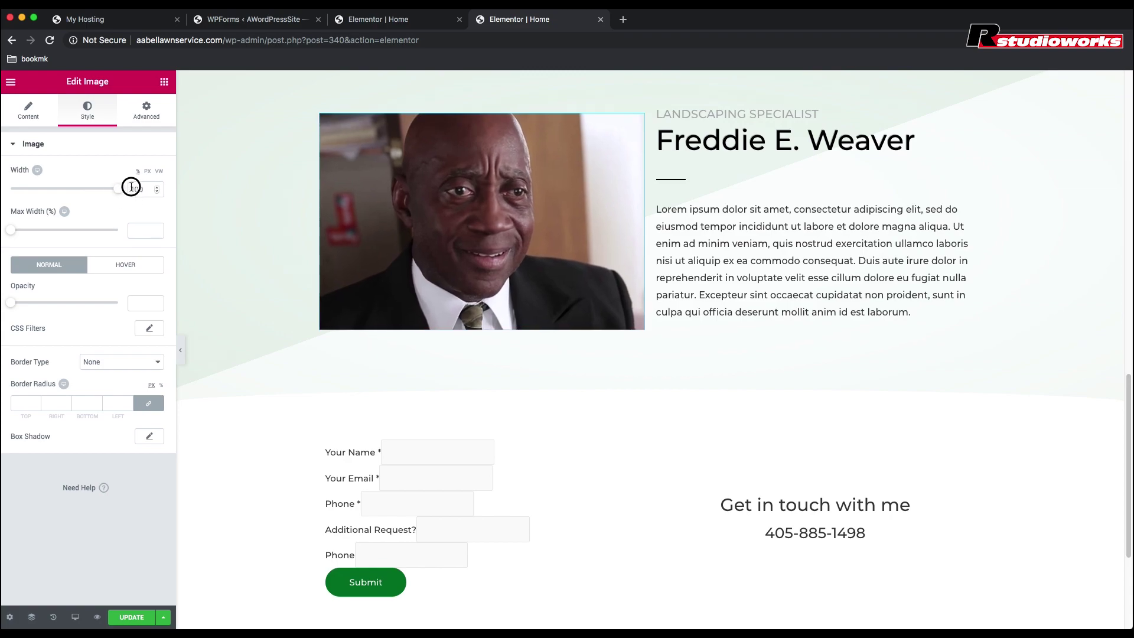
left_click(30, 113)
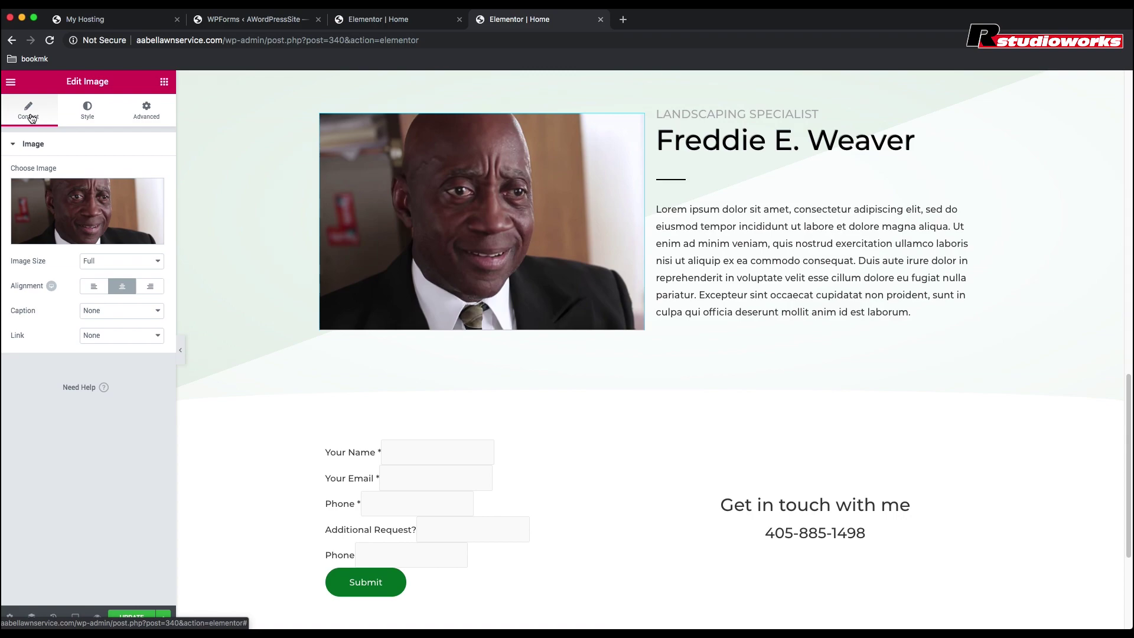
left_click(138, 618)
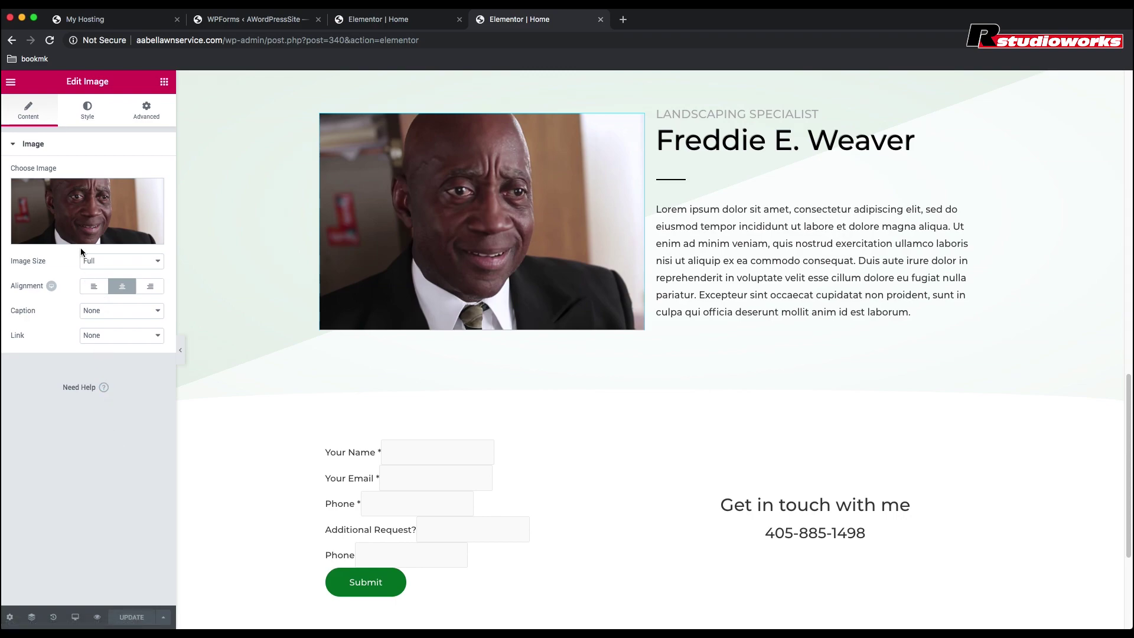
left_click(165, 83)
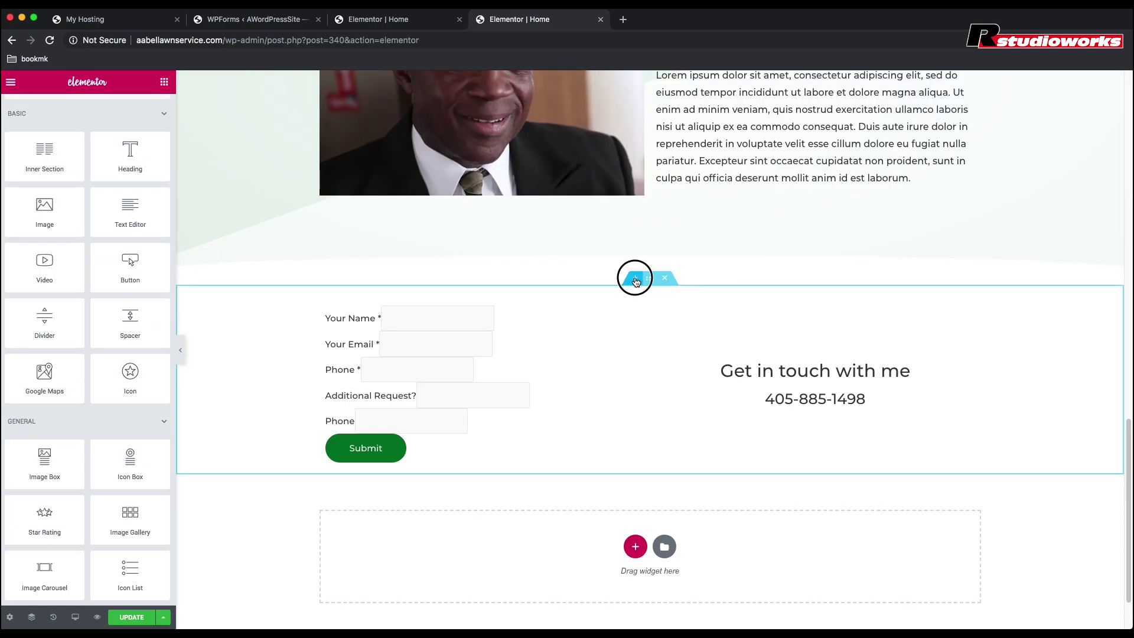
Step: Insert a new section above the contact form with a Video widget and play its placeholder video
left_click(636, 281)
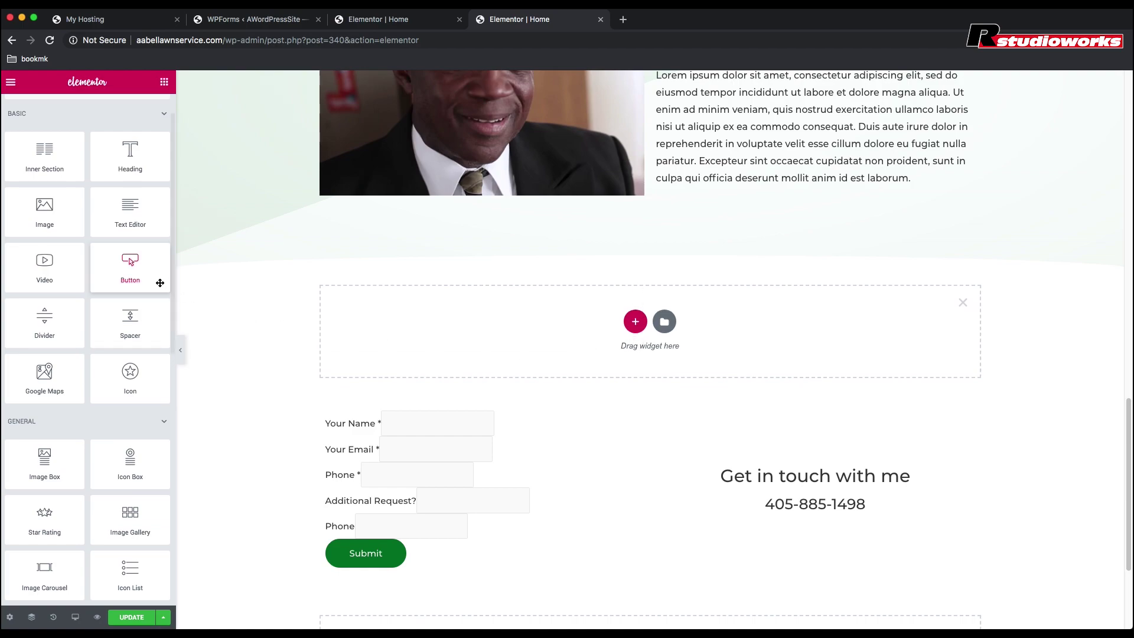
left_click_drag(40, 262, 614, 331)
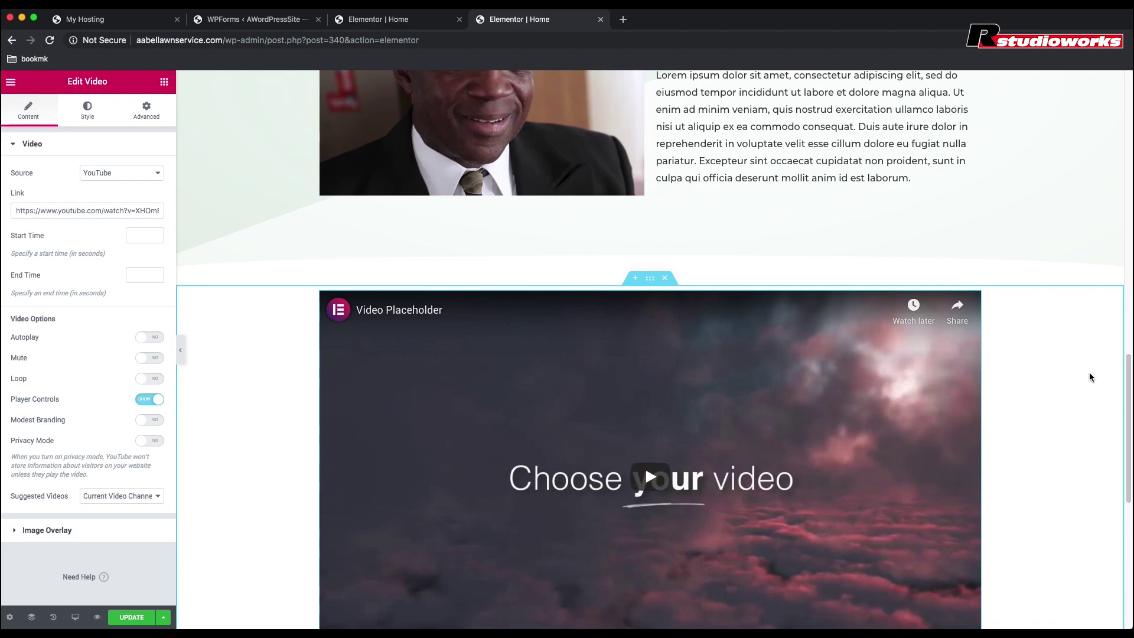
scroll(1090, 378, "down", 3)
left_click(872, 300)
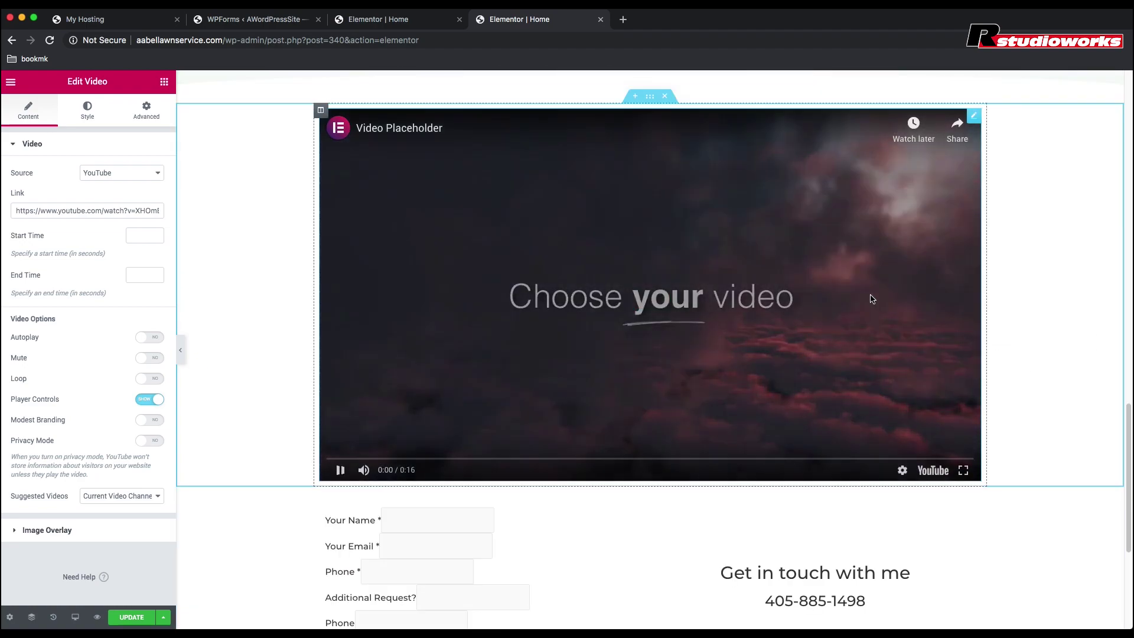
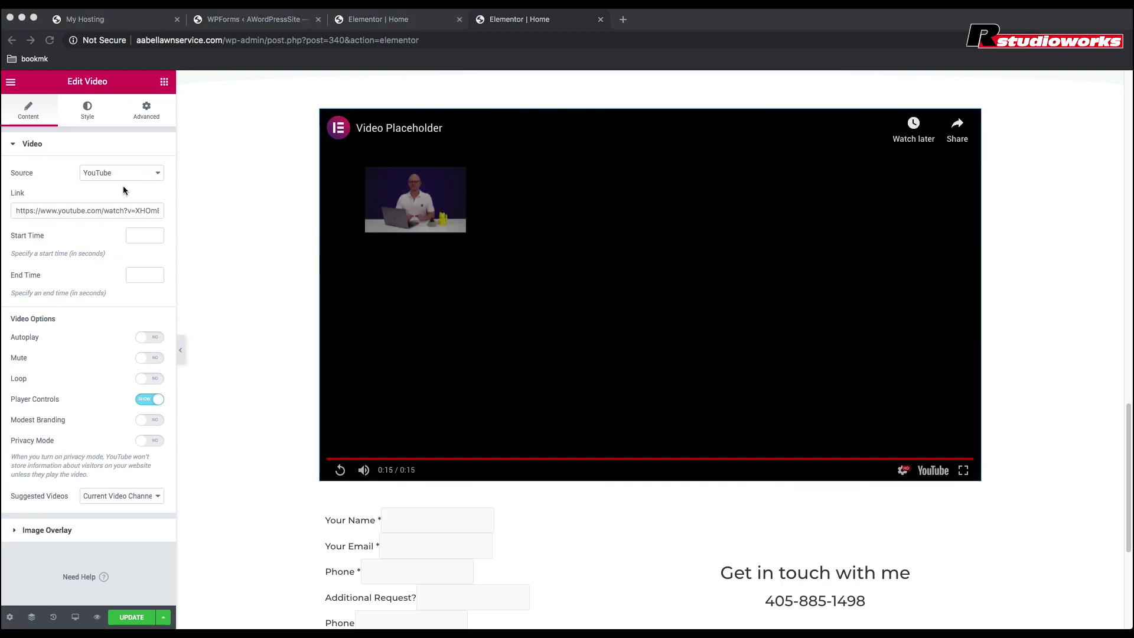
Step: Replace the video link with the lawn-mower YouTube URL, trimmed to 224–388 seconds, and update the page
left_click(100, 210)
triple_click(101, 211)
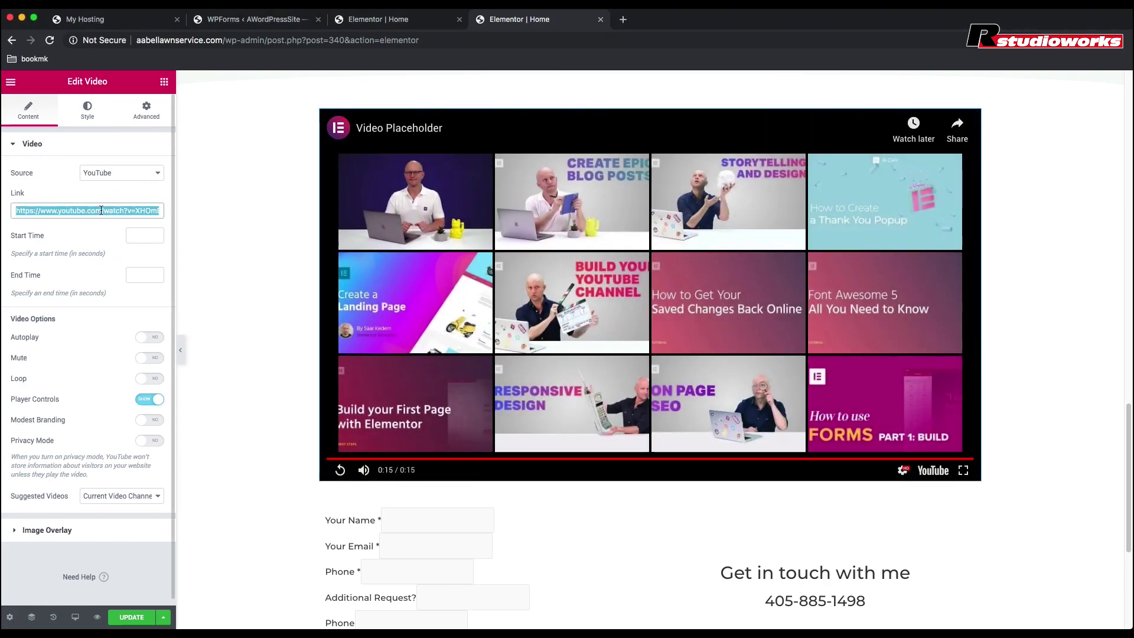
type("https://www.youtube.com/watch?v=4DIDFymlU-I&feature=youtu.be")
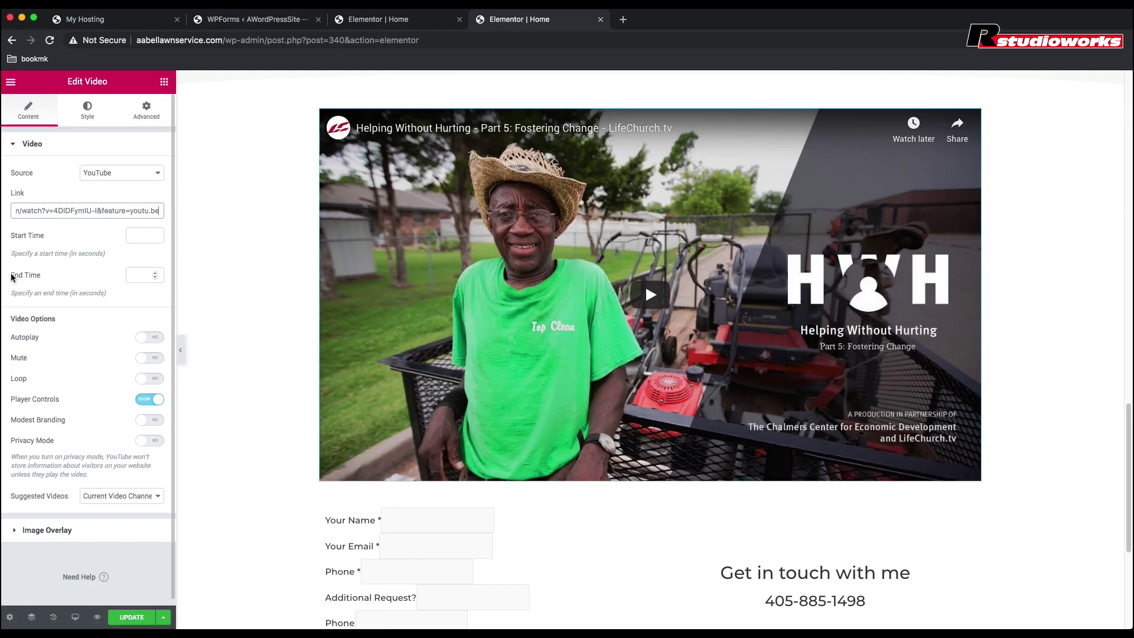
left_click(138, 237)
type("224")
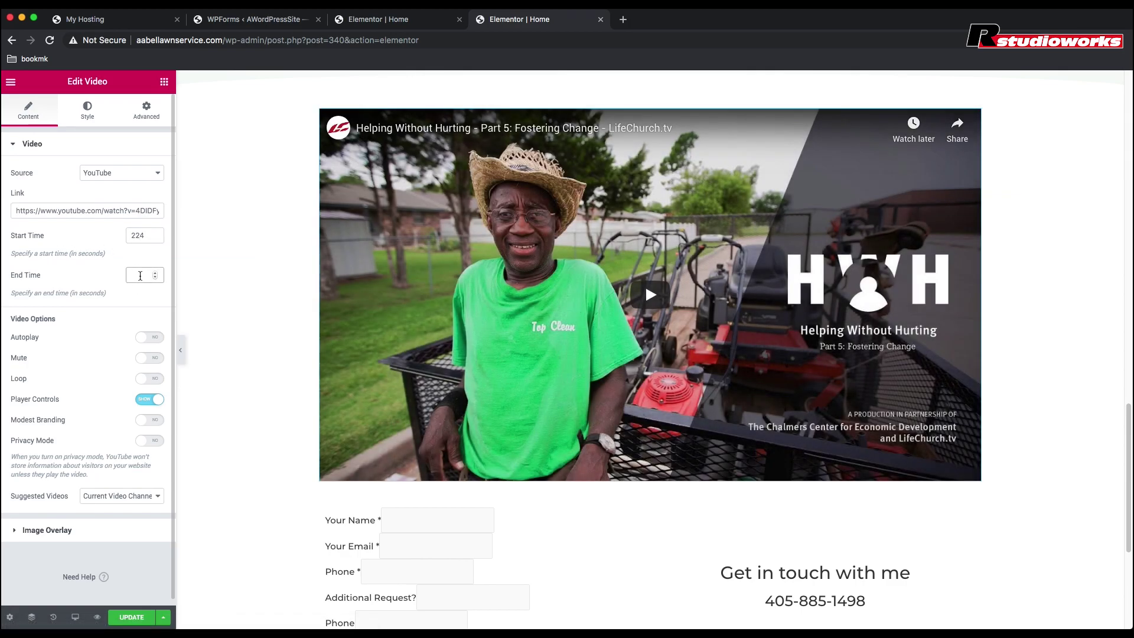
type("388")
left_click(131, 617)
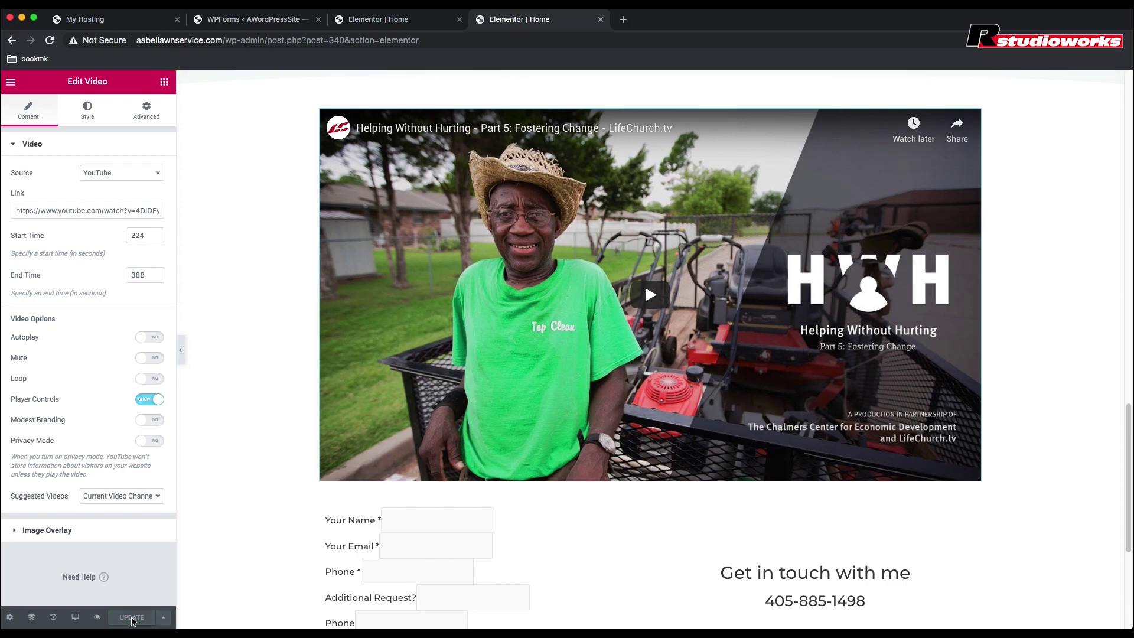
scroll(643, 393, "down", 3)
Step: Give the contact form inner section top and bottom margins of 50 px
left_click(643, 392)
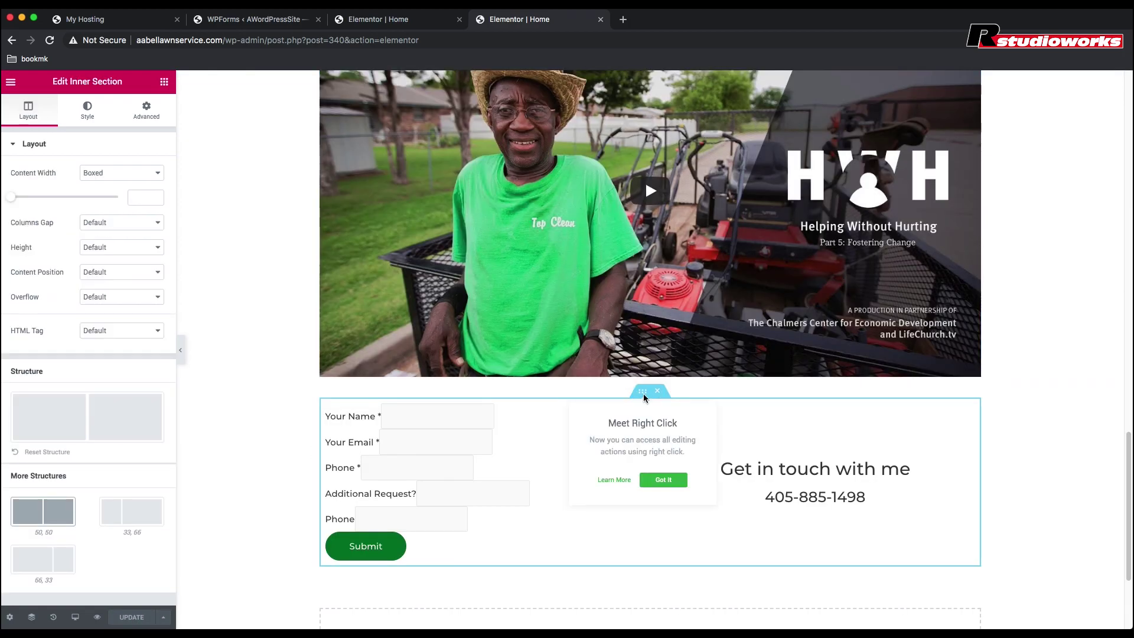
left_click(92, 111)
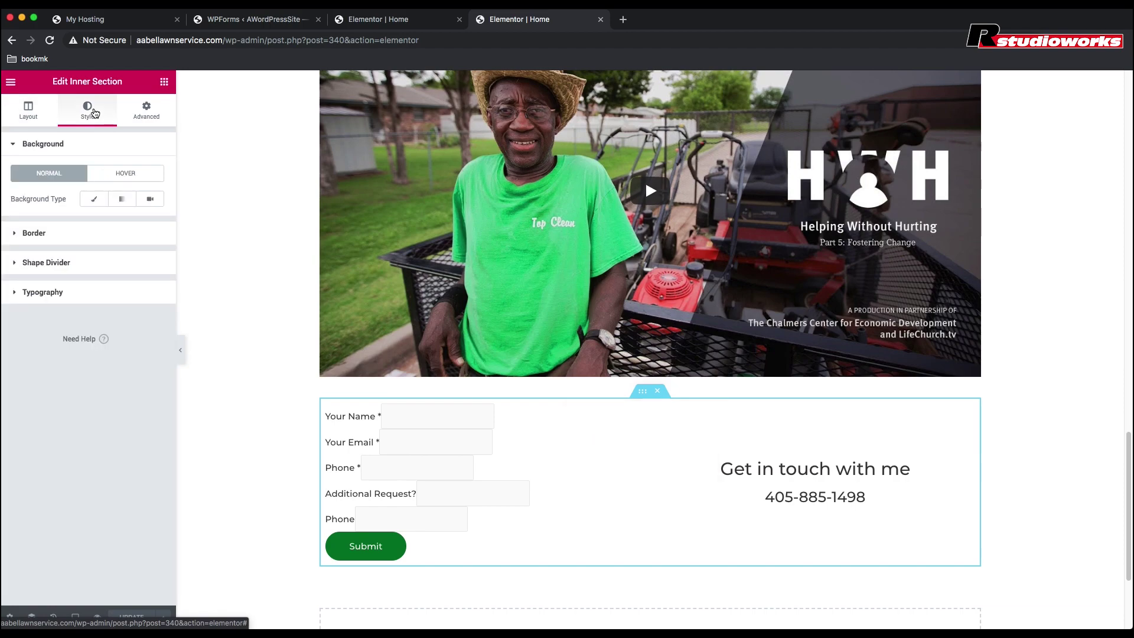
left_click(147, 111)
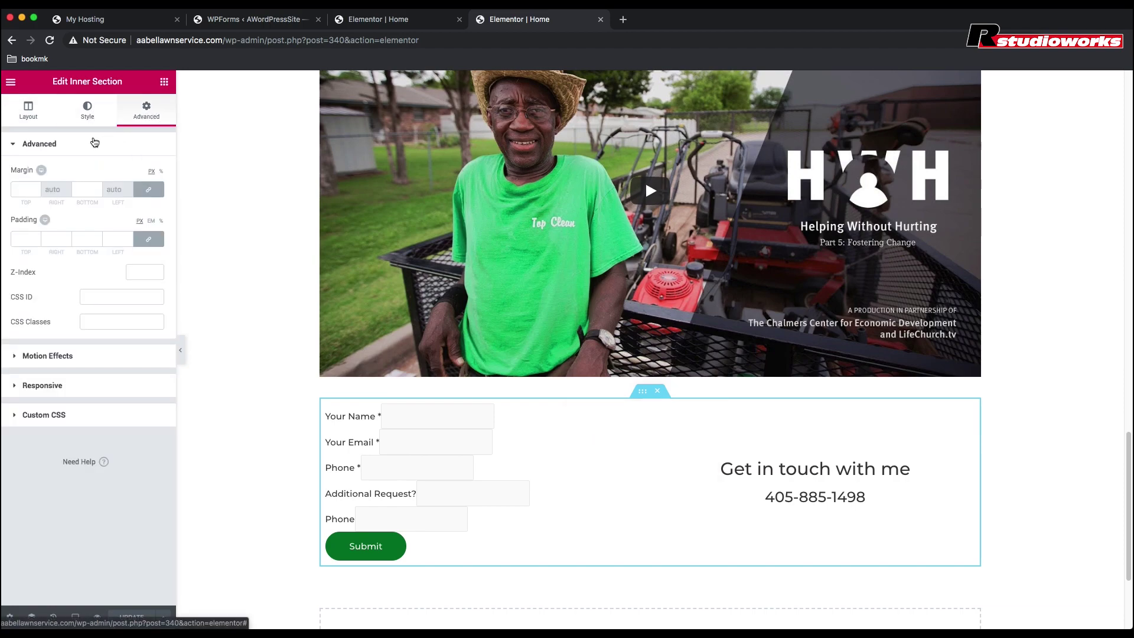
left_click(28, 190)
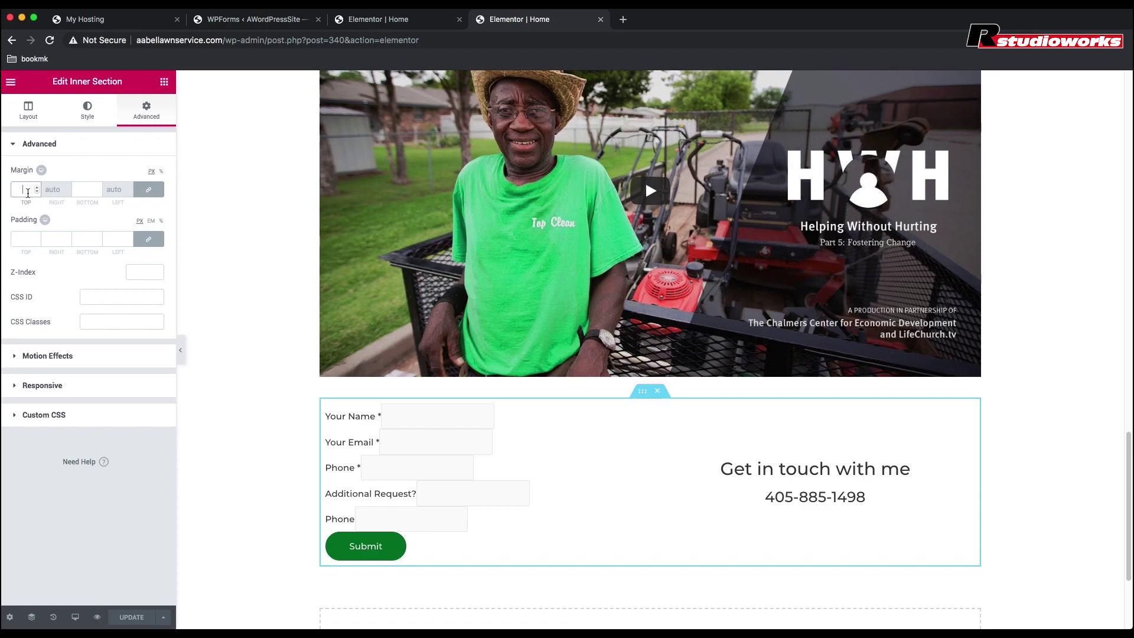
type("20")
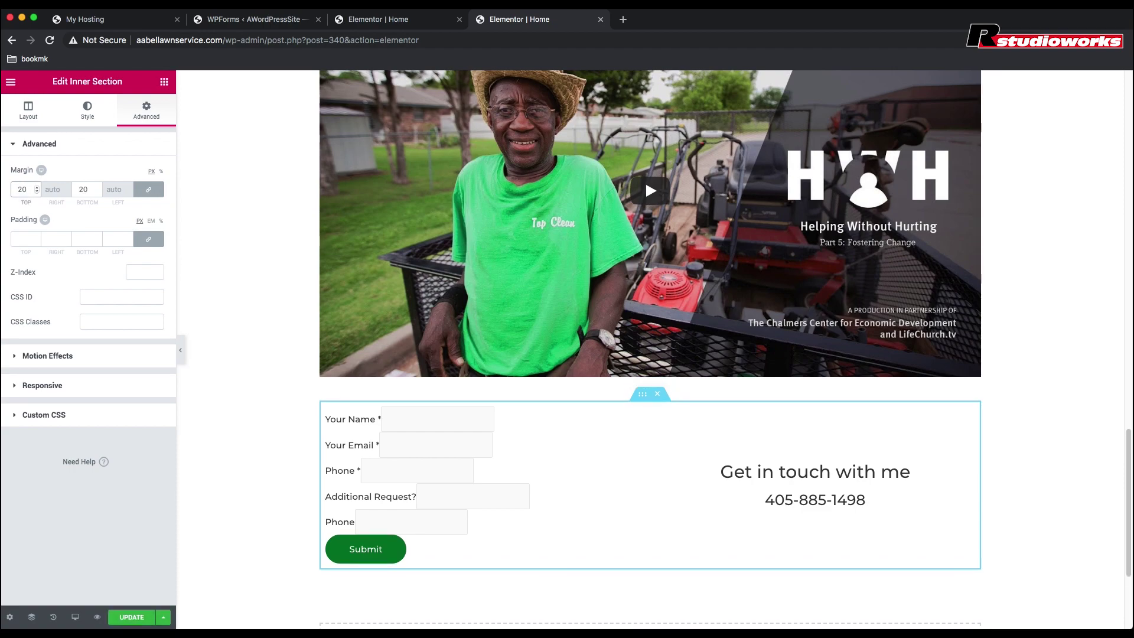
key("BackSpace")
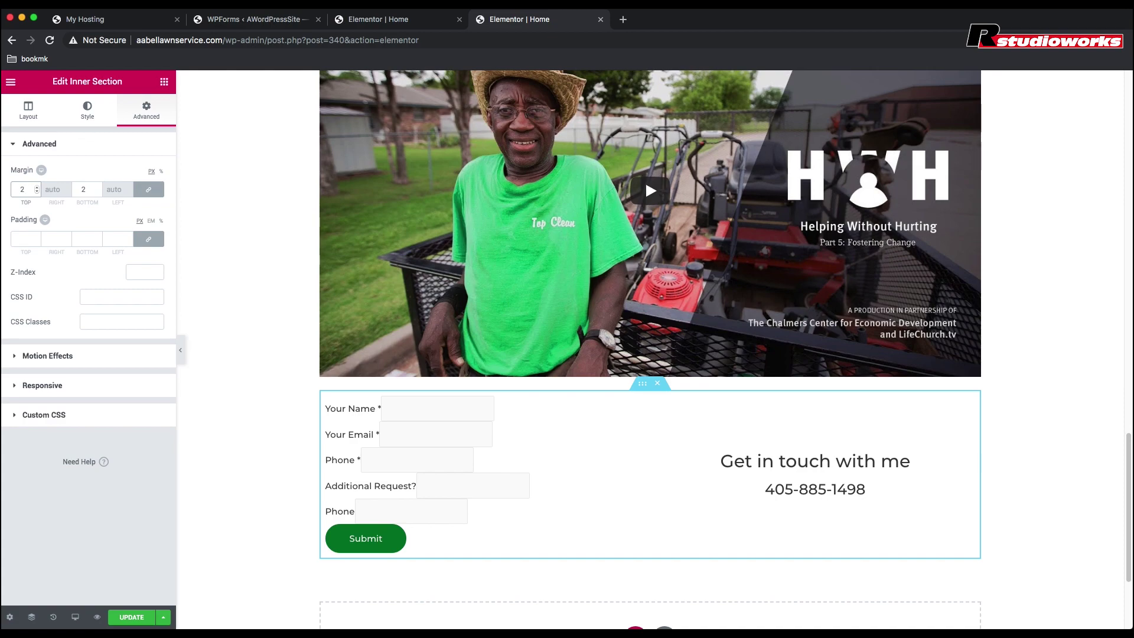
key("BackSpace")
type("50")
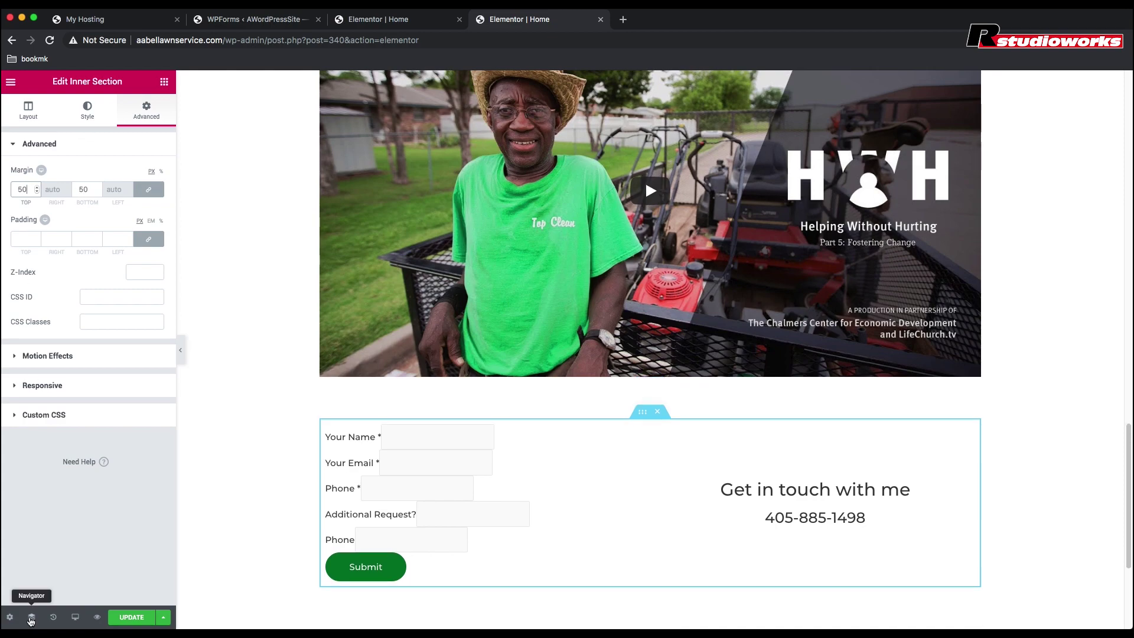
Step: Save the page, close the duplicate Elementor tab, and preview the changes
left_click(130, 620)
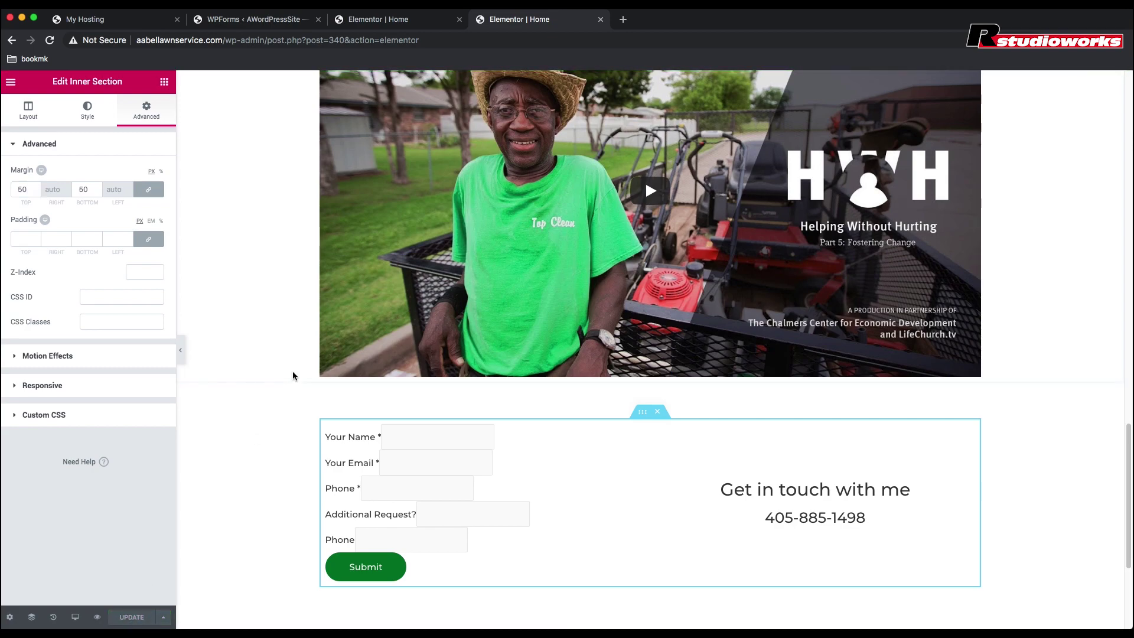
left_click(460, 20)
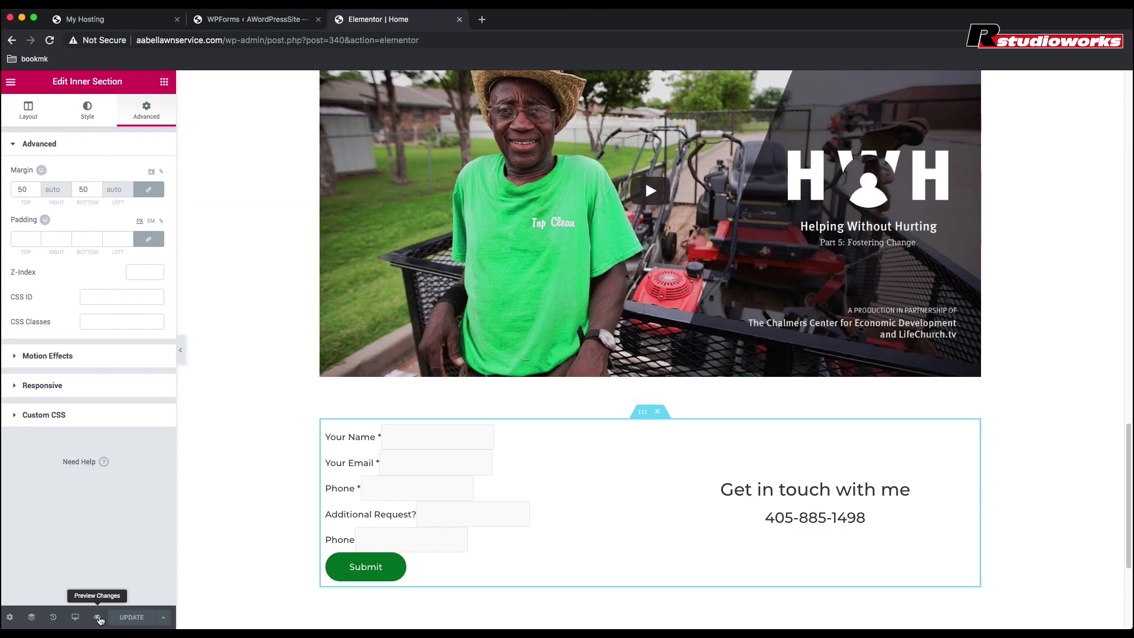
left_click(97, 617)
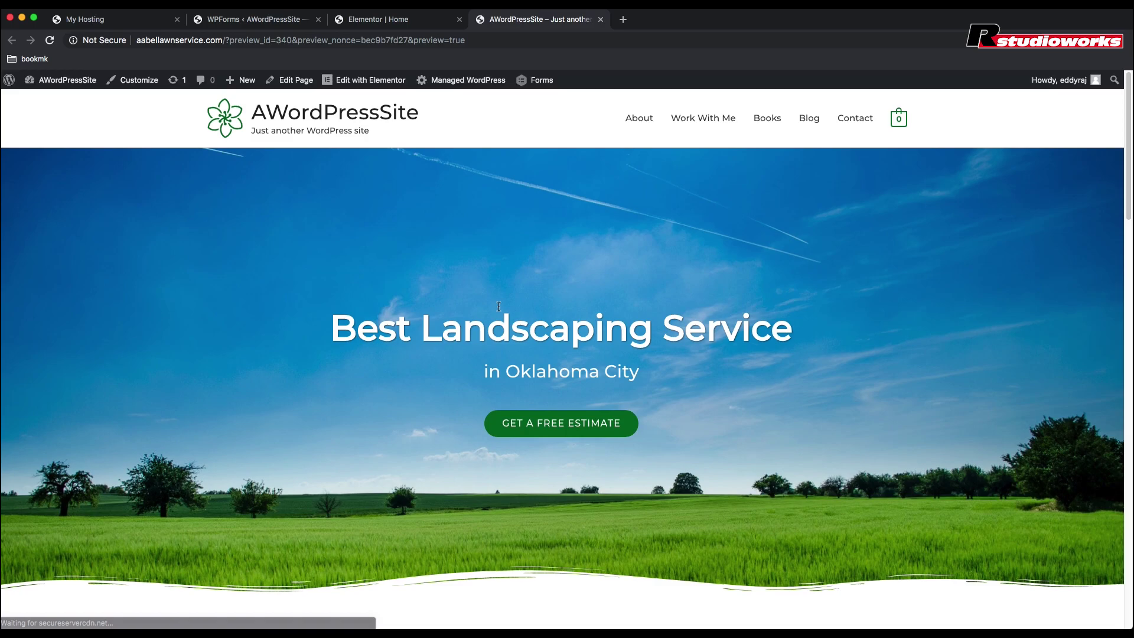
Step: Scroll down the page preview, then play and pause the embedded YouTube video
scroll(498, 306, "down", 5)
scroll(499, 310, "down", 10)
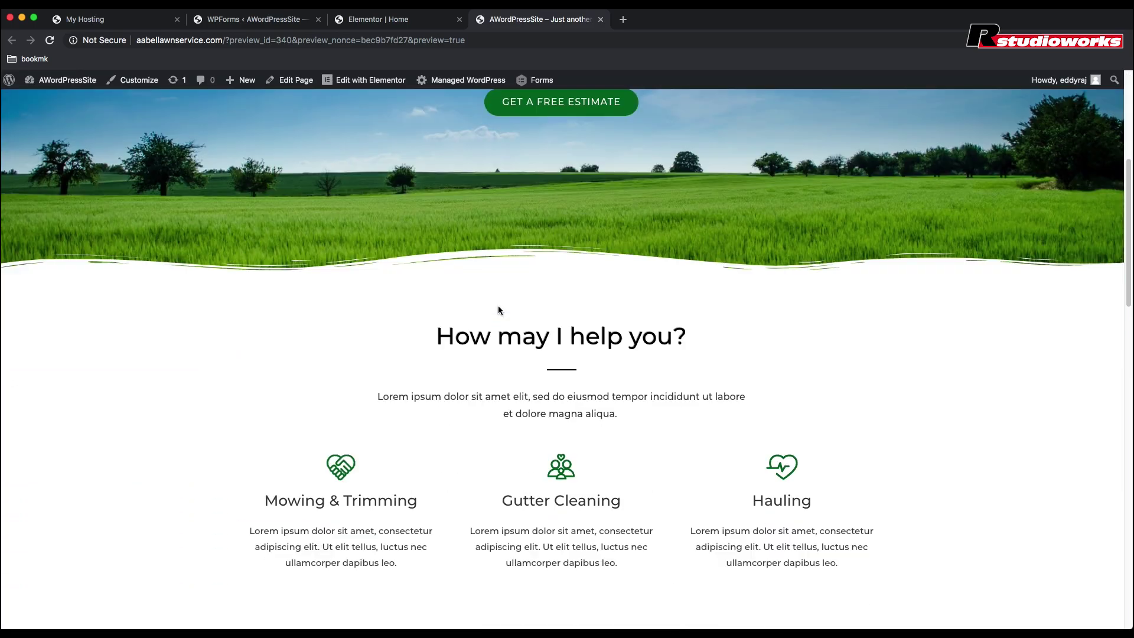
scroll(498, 310, "down", 5)
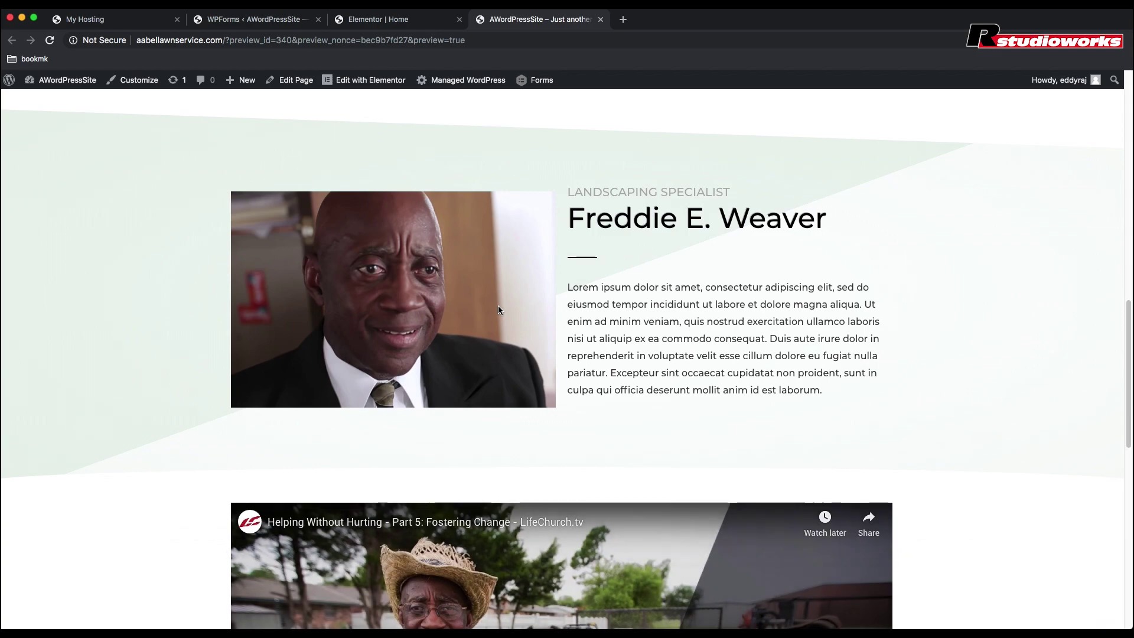
scroll(498, 309, "down", 5)
scroll(498, 307, "down", 3)
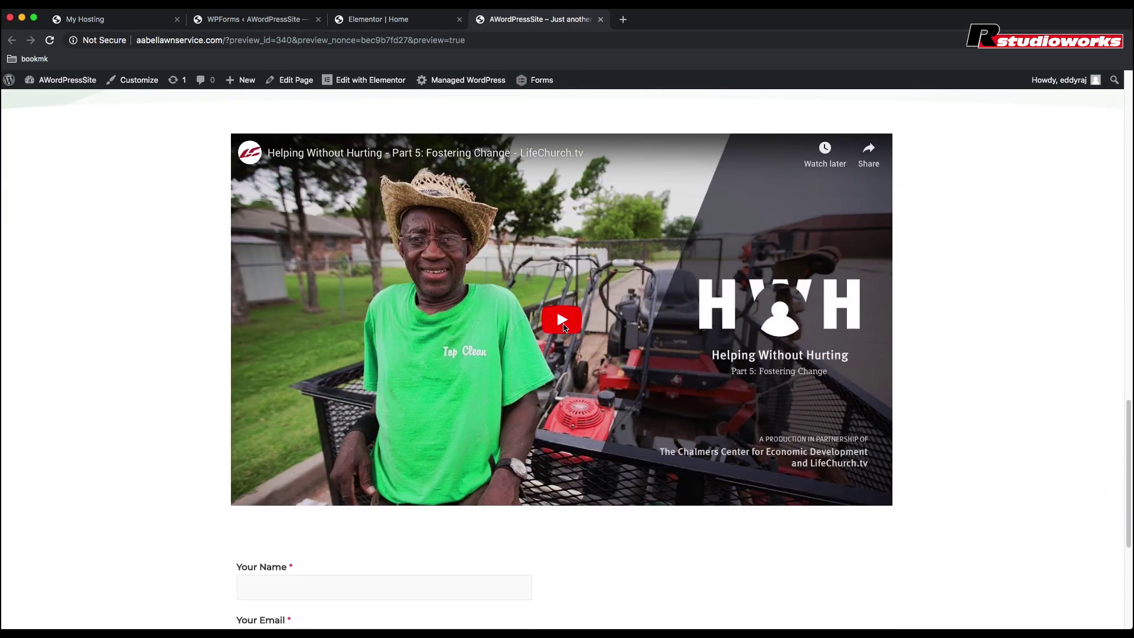
left_click(560, 322)
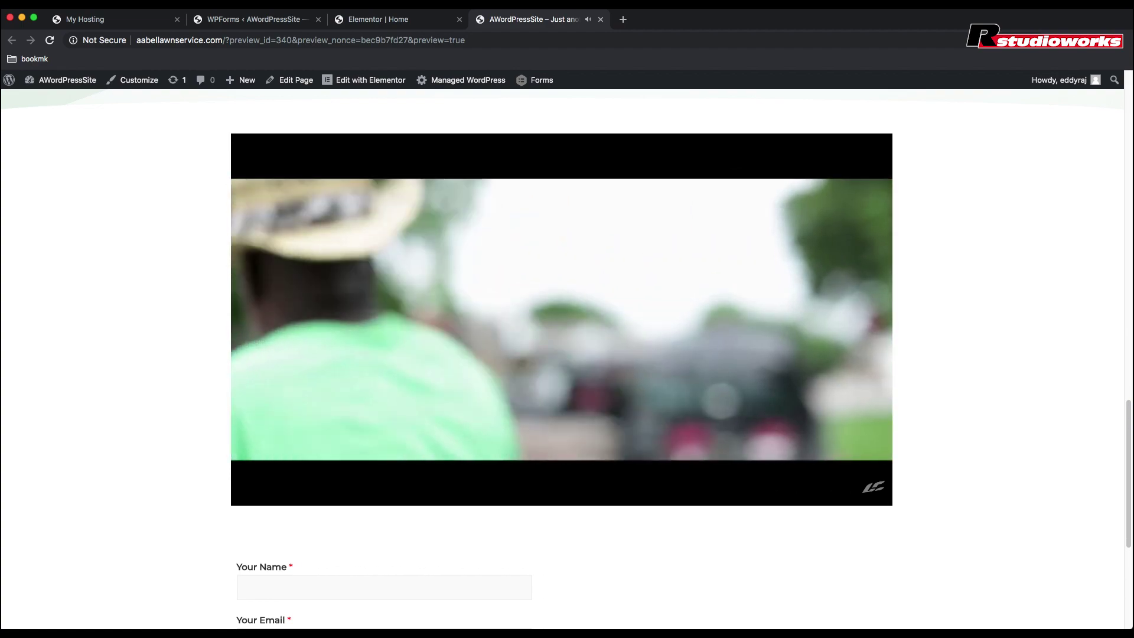
left_click(562, 324)
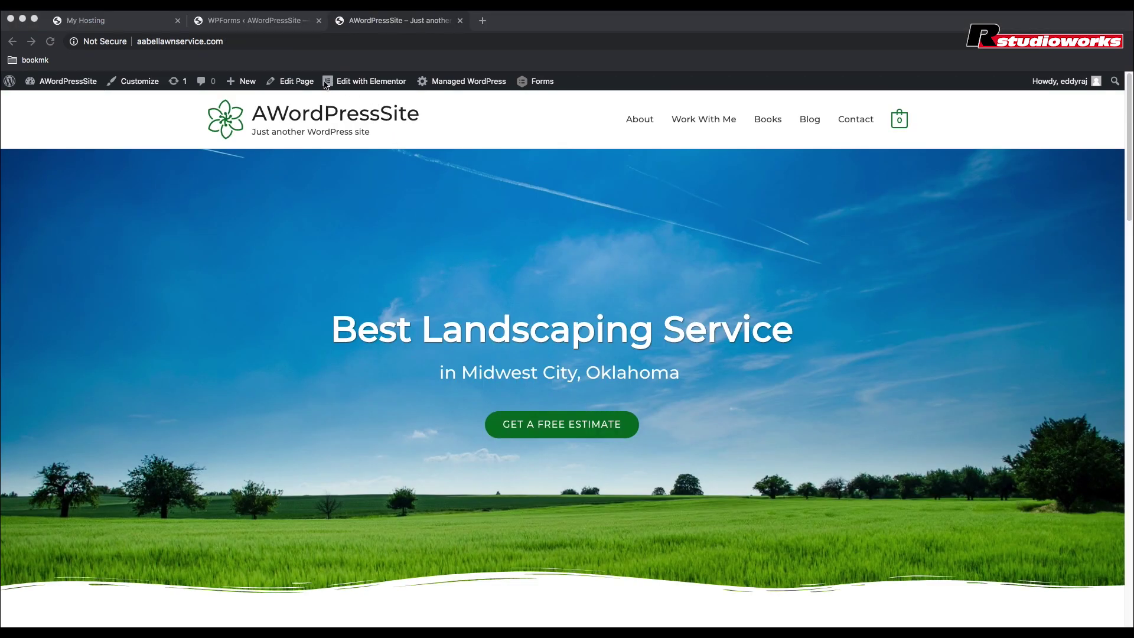
Step: Find the theme colour #007527 under Customizer's Base Colors, then open a new incognito tab
left_click(134, 85)
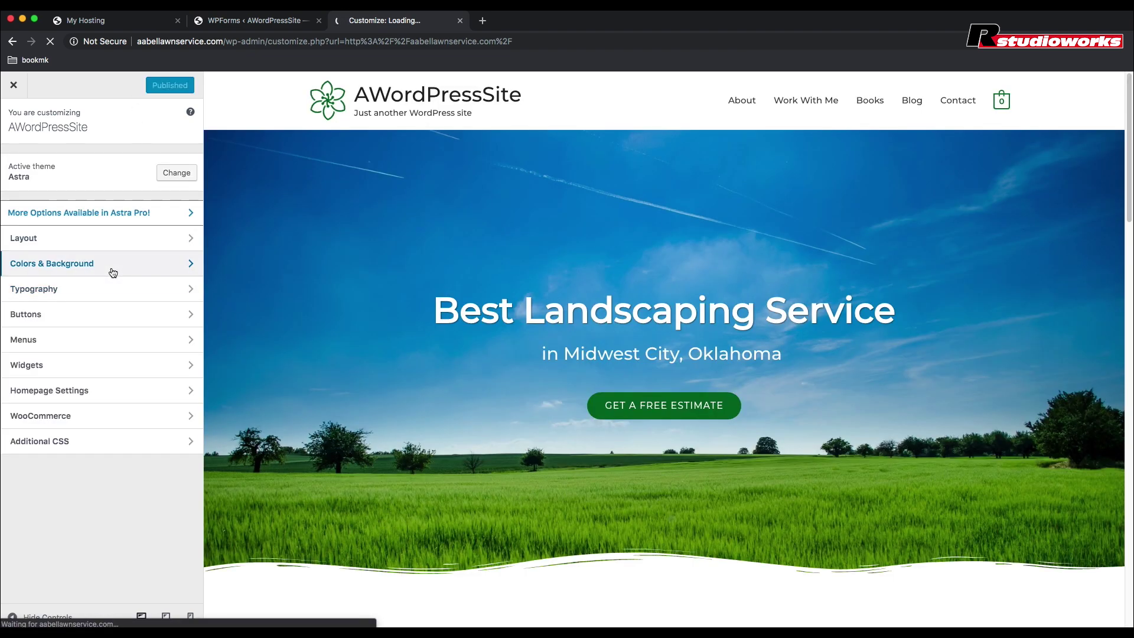
left_click(113, 272)
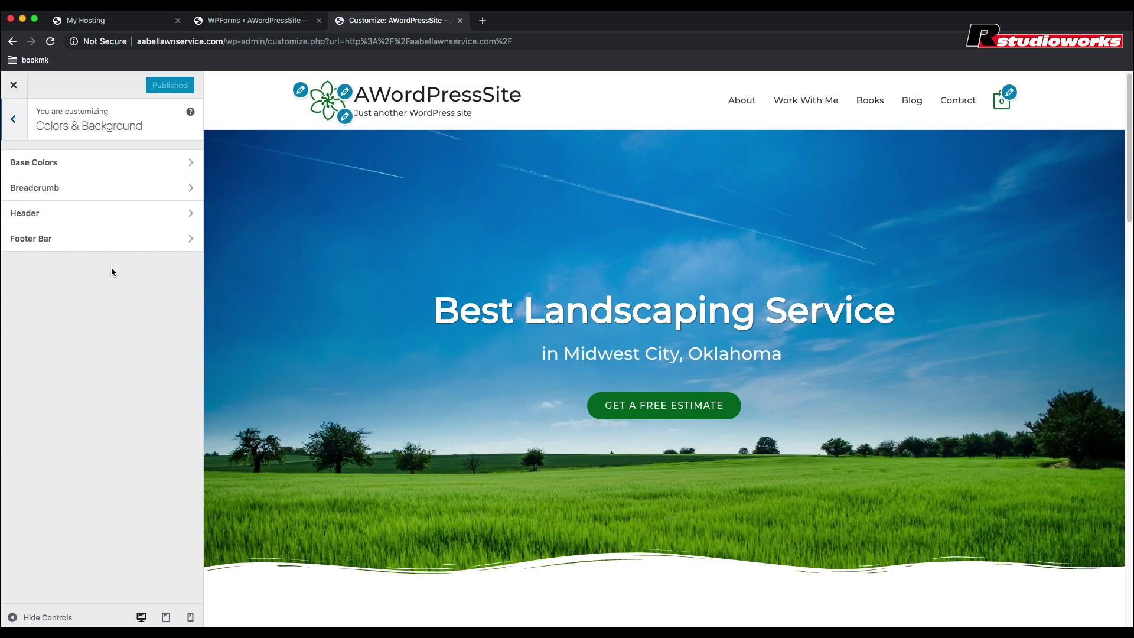
left_click(111, 162)
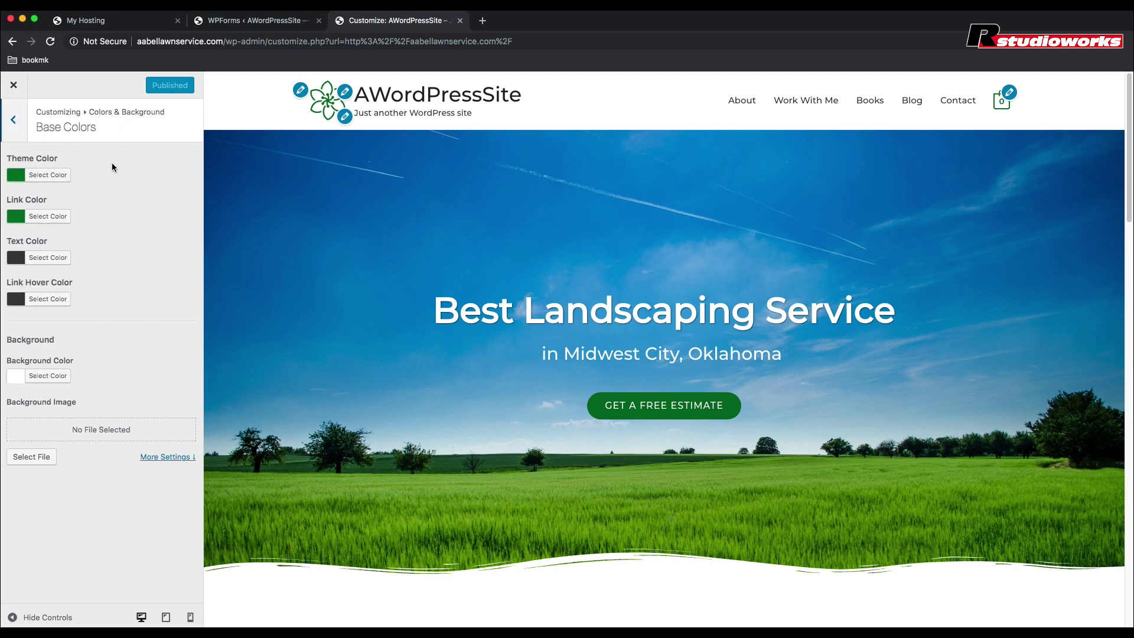
left_click(34, 177)
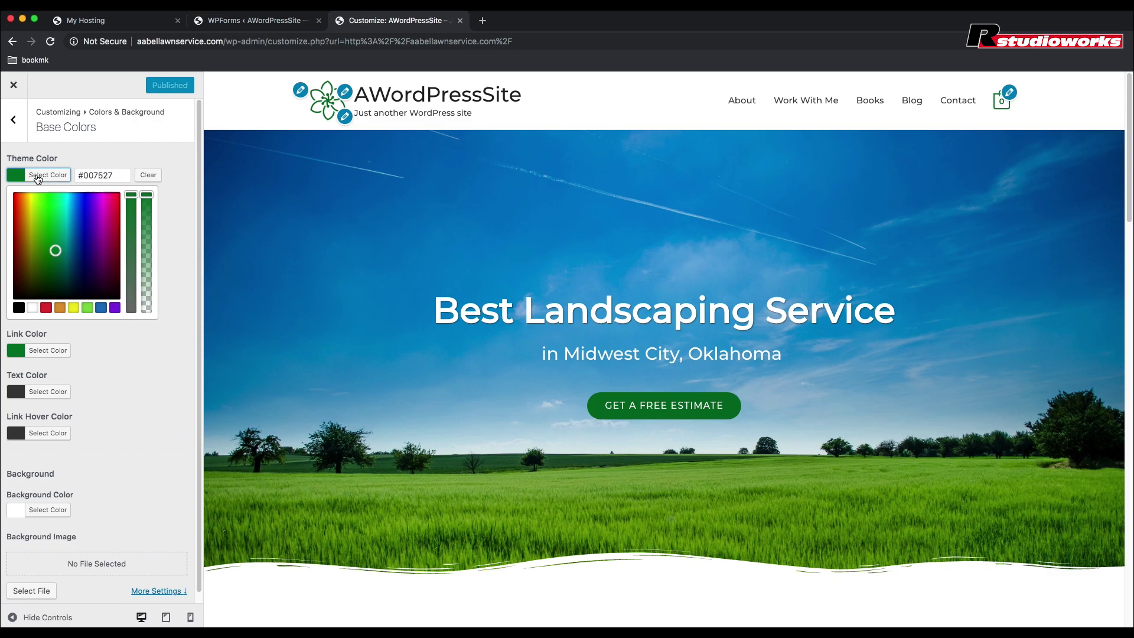
key("super+t")
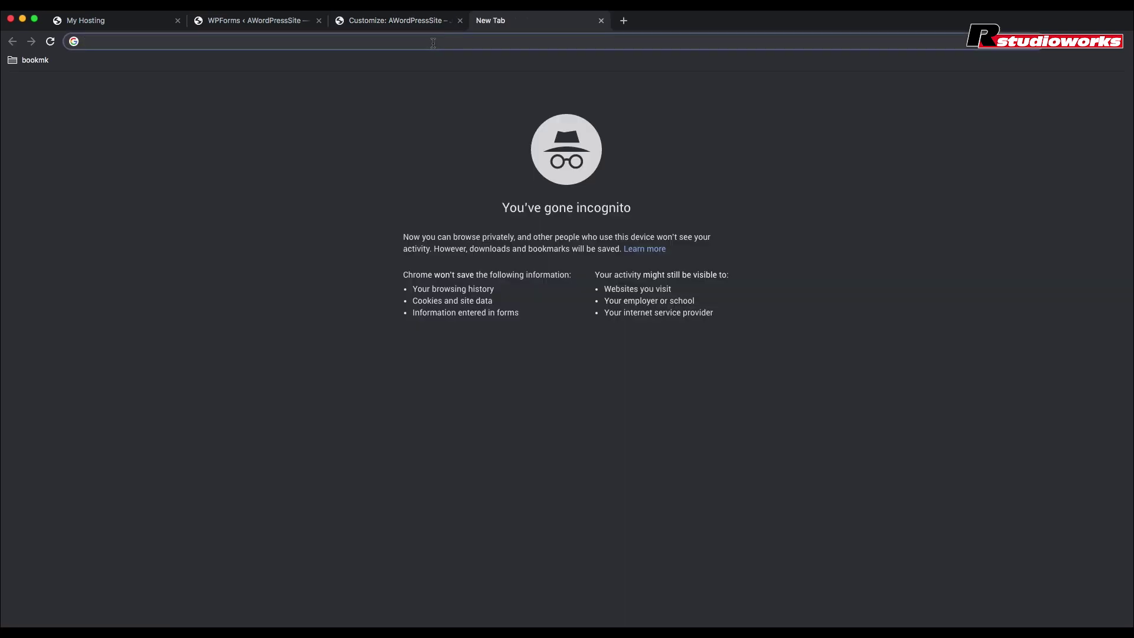
Step: Load logomaker.thehoth.com and erase the sample logo with NEW, confirming Yes
type("https://logomaker.thehoth.com/")
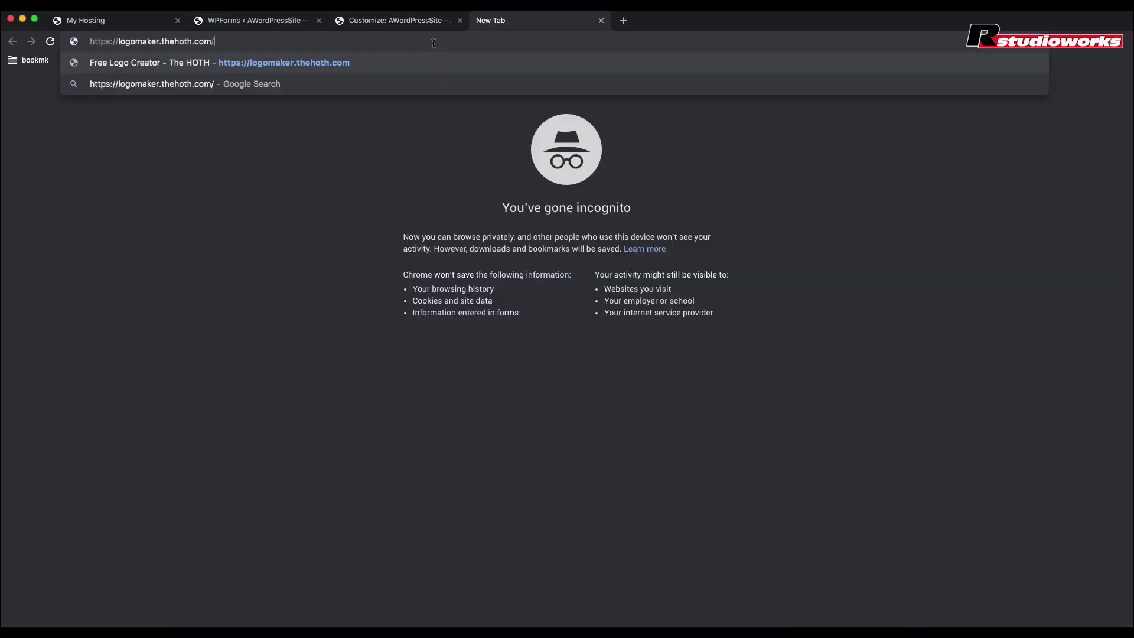
key("Return")
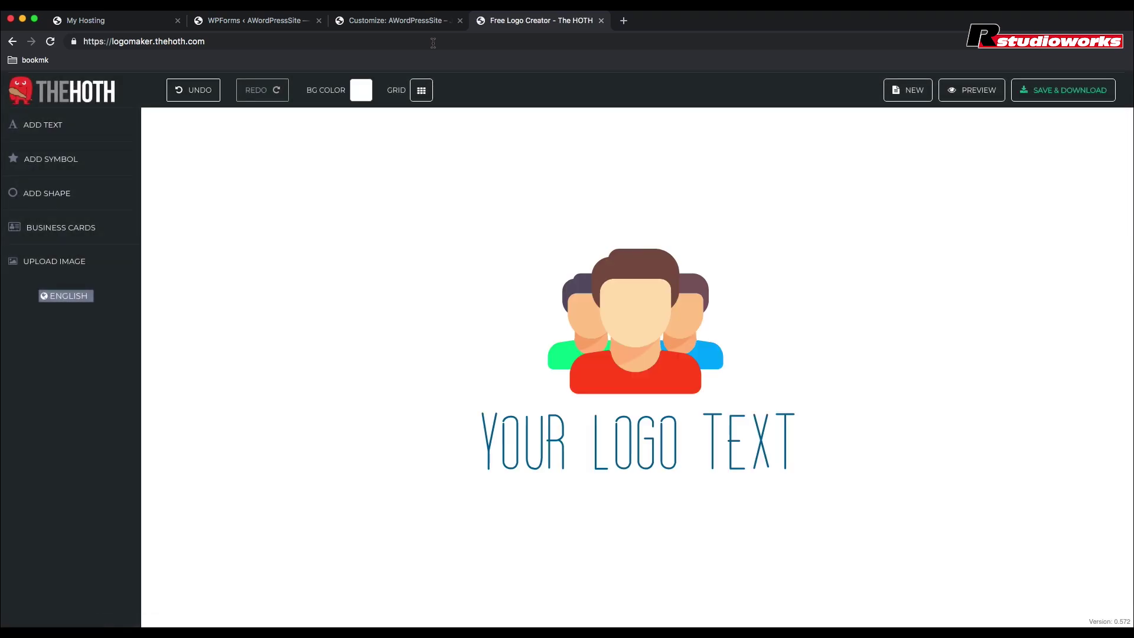
left_click(914, 91)
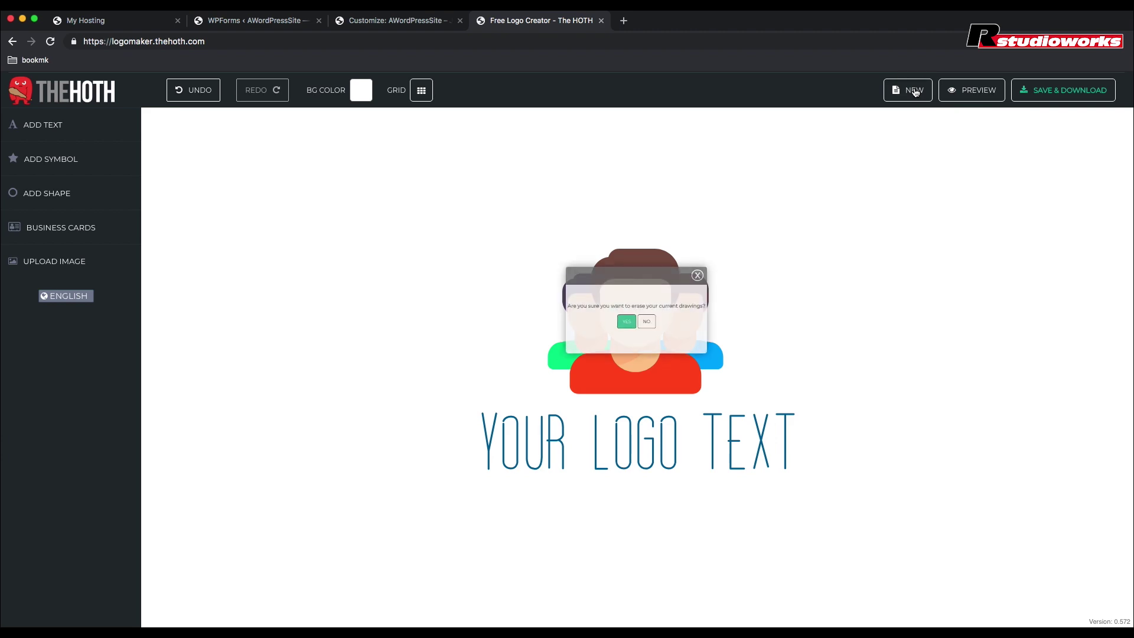
left_click(613, 328)
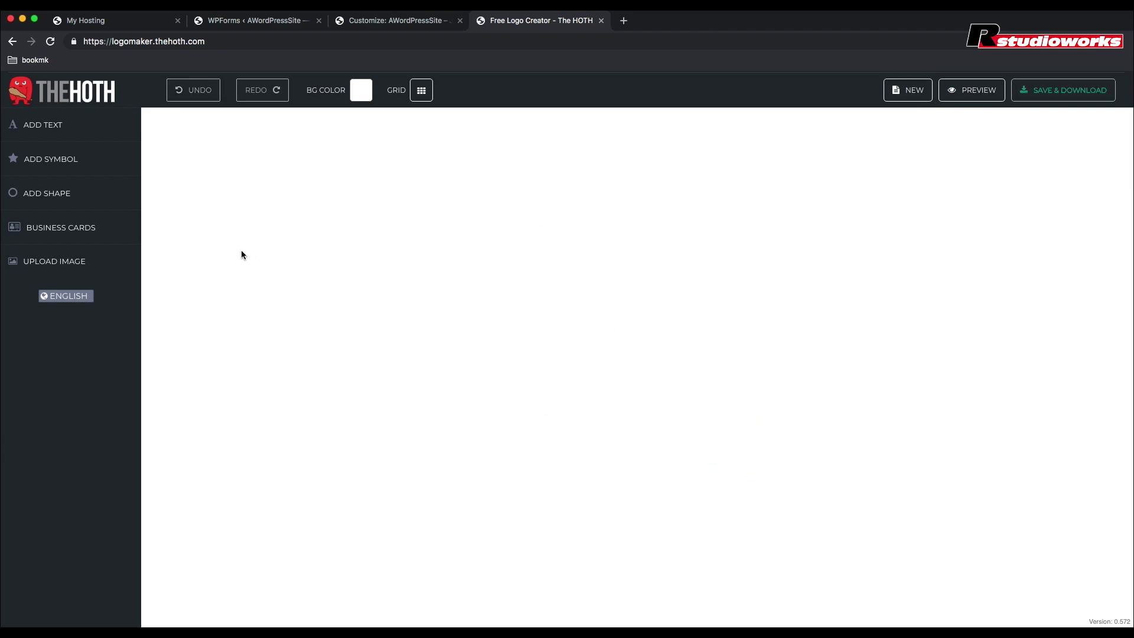
Step: Turn on the dot grid and browse the Garden category in the symbol library
left_click(423, 93)
left_click(36, 164)
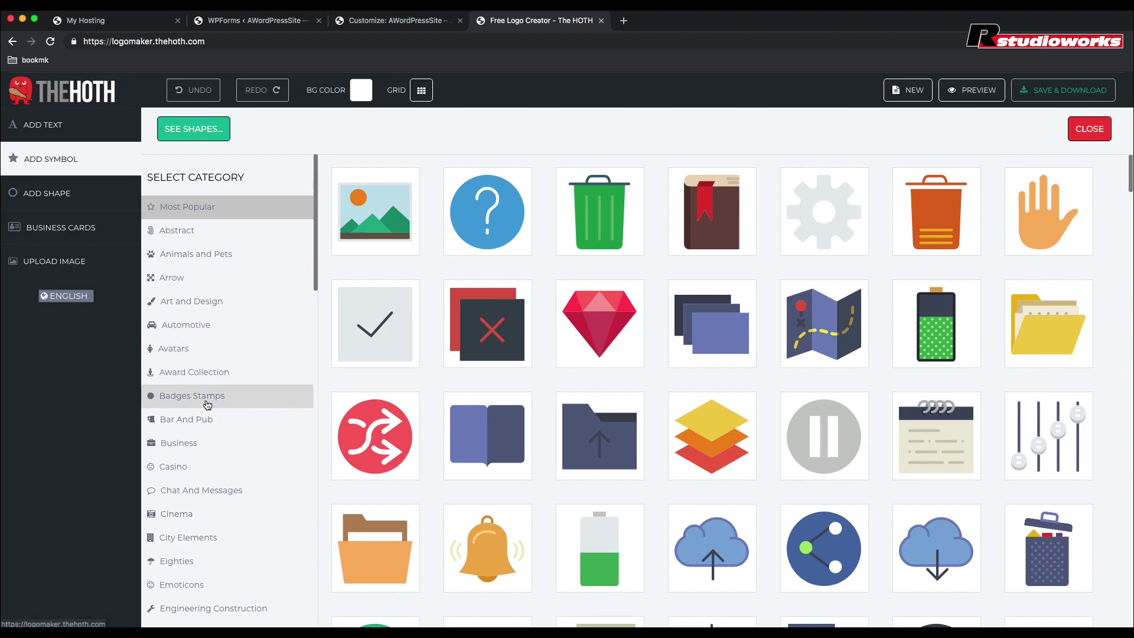
scroll(207, 363, "down", 4)
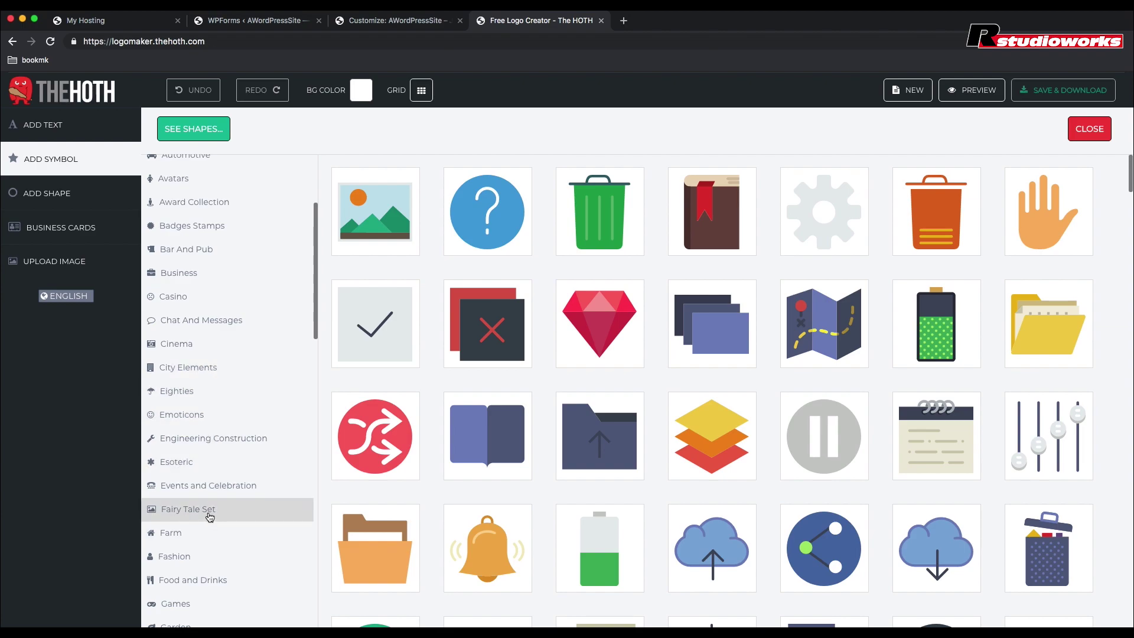
scroll(210, 517, "down", 2)
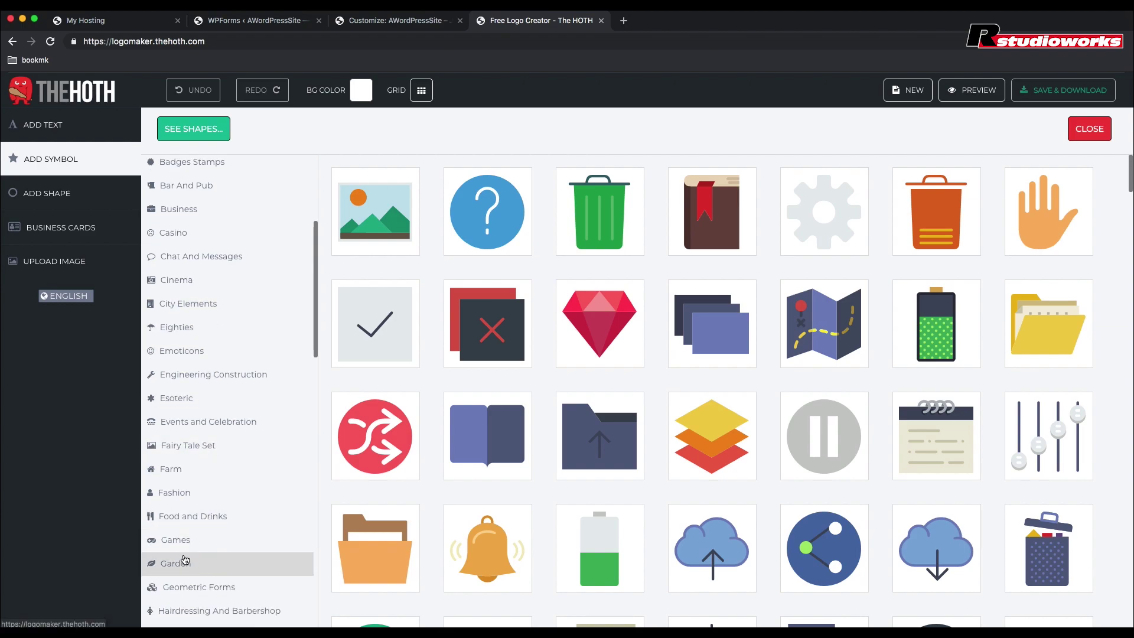
left_click(182, 566)
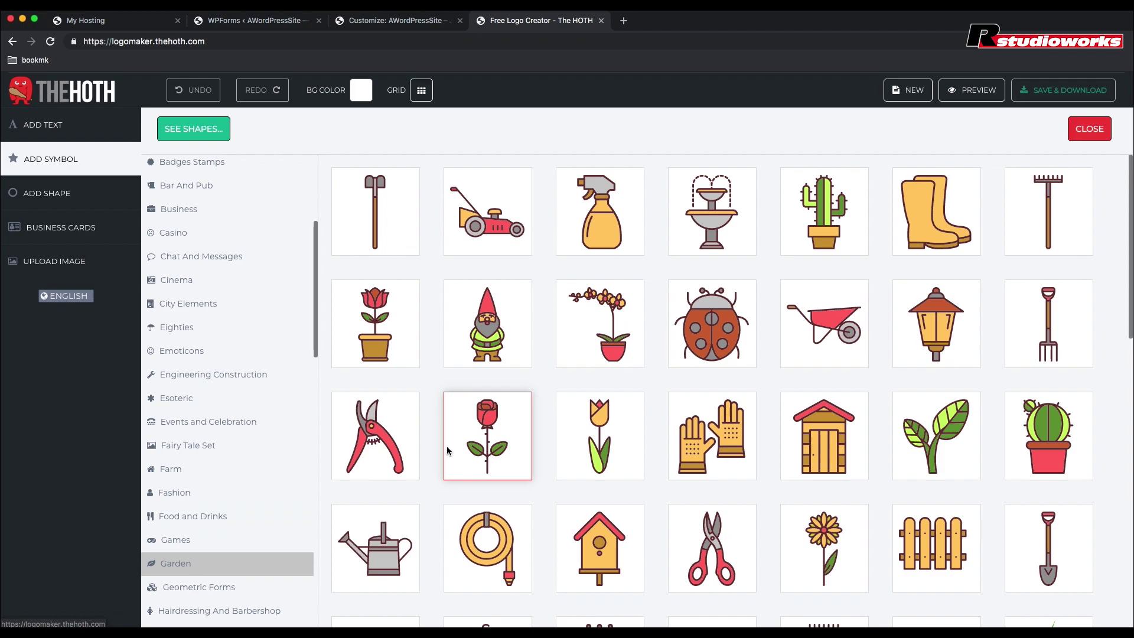
scroll(519, 455, "down", 2)
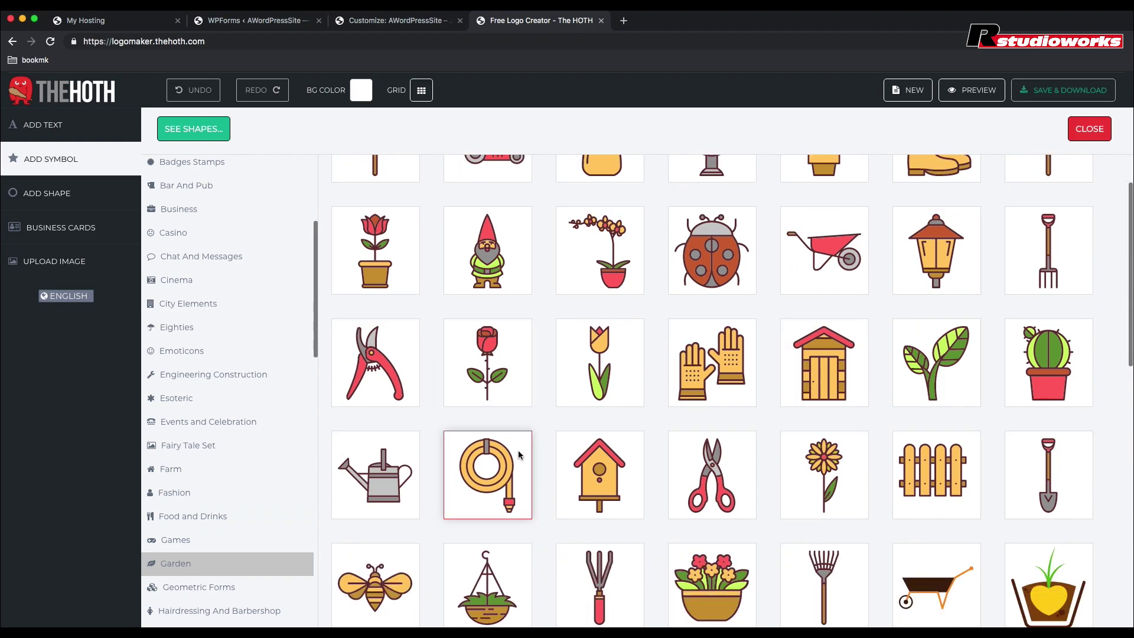
scroll(519, 454, "down", 8)
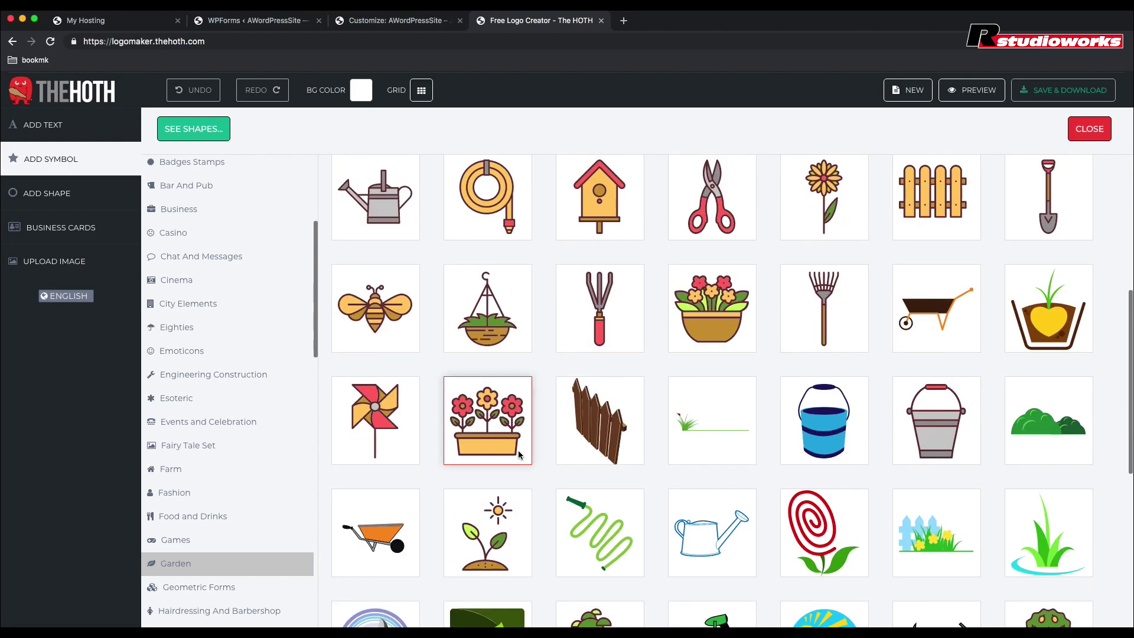
scroll(519, 454, "down", 5)
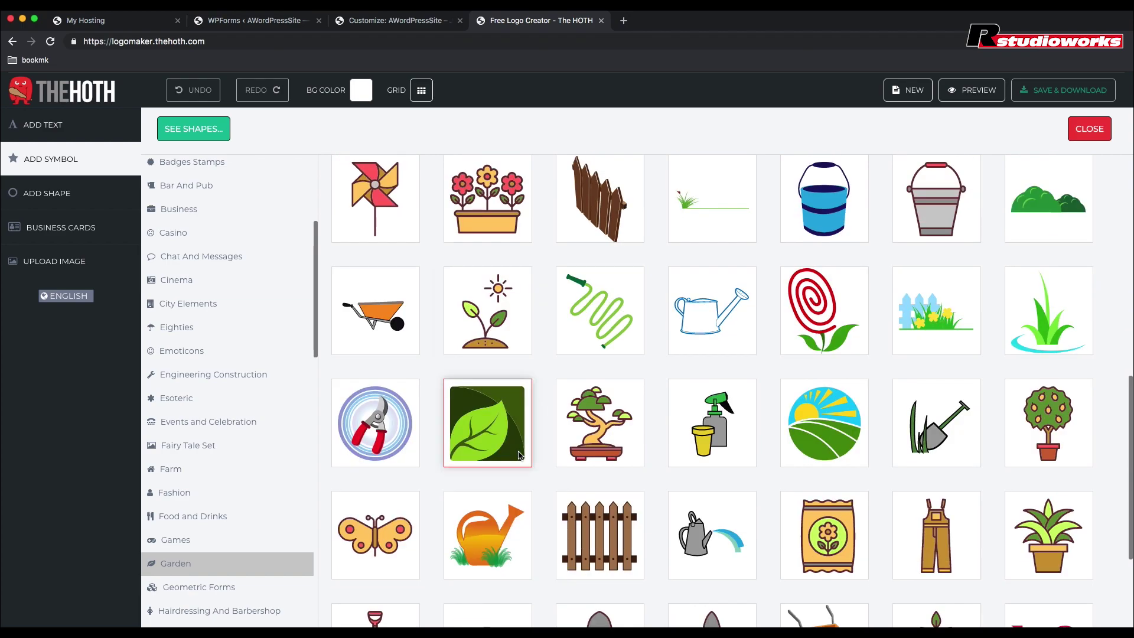
scroll(519, 455, "down", 5)
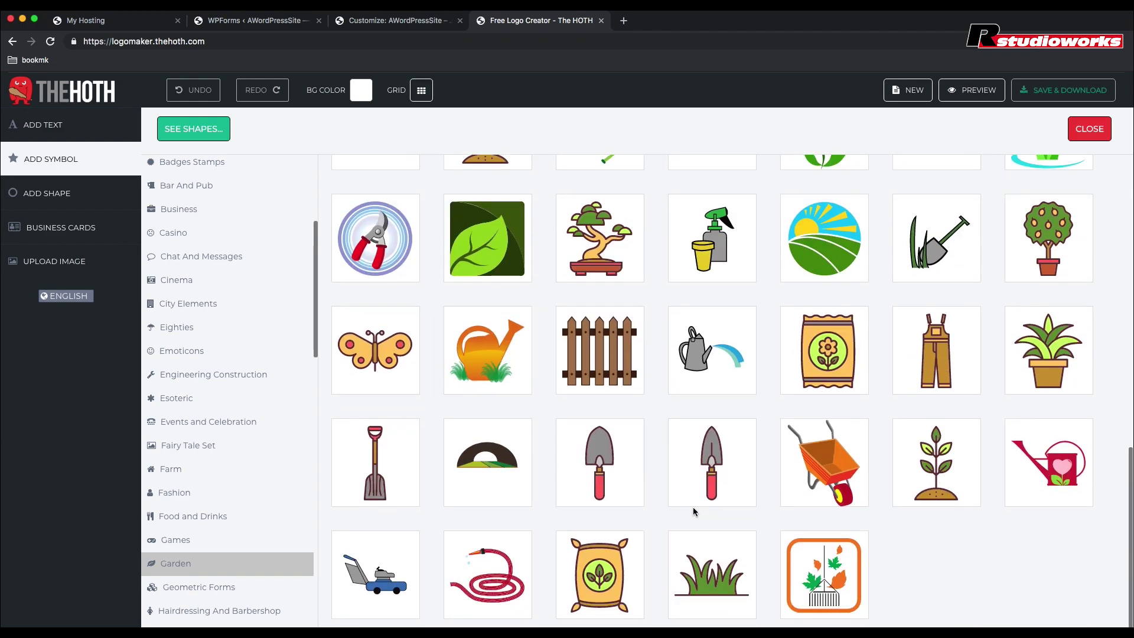
scroll(694, 511, "up", 2)
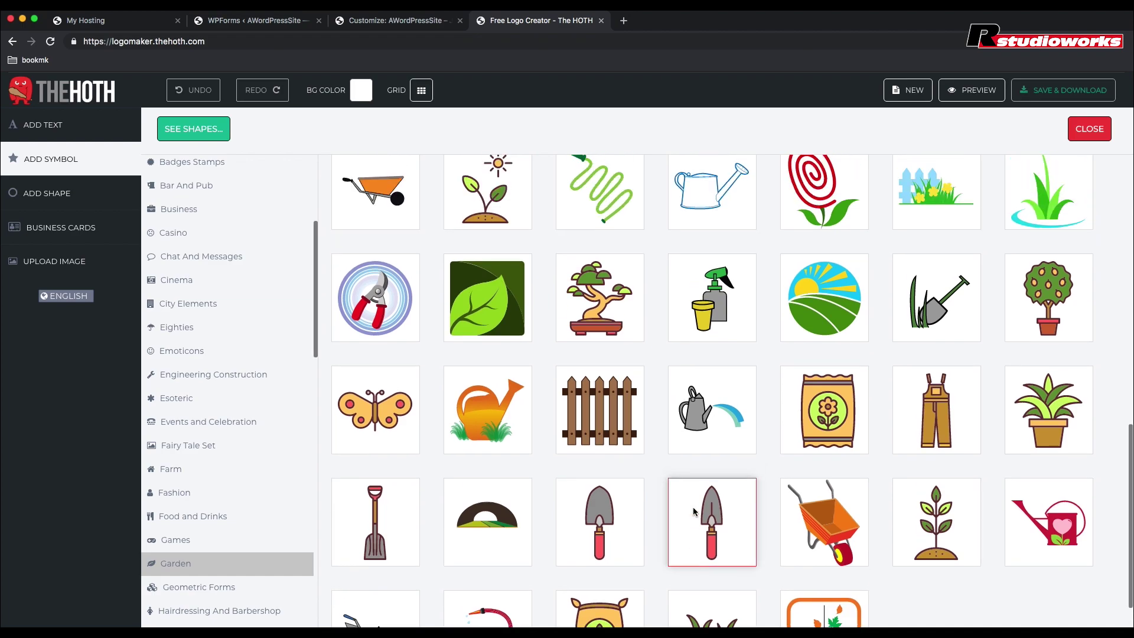
scroll(695, 512, "up", 6)
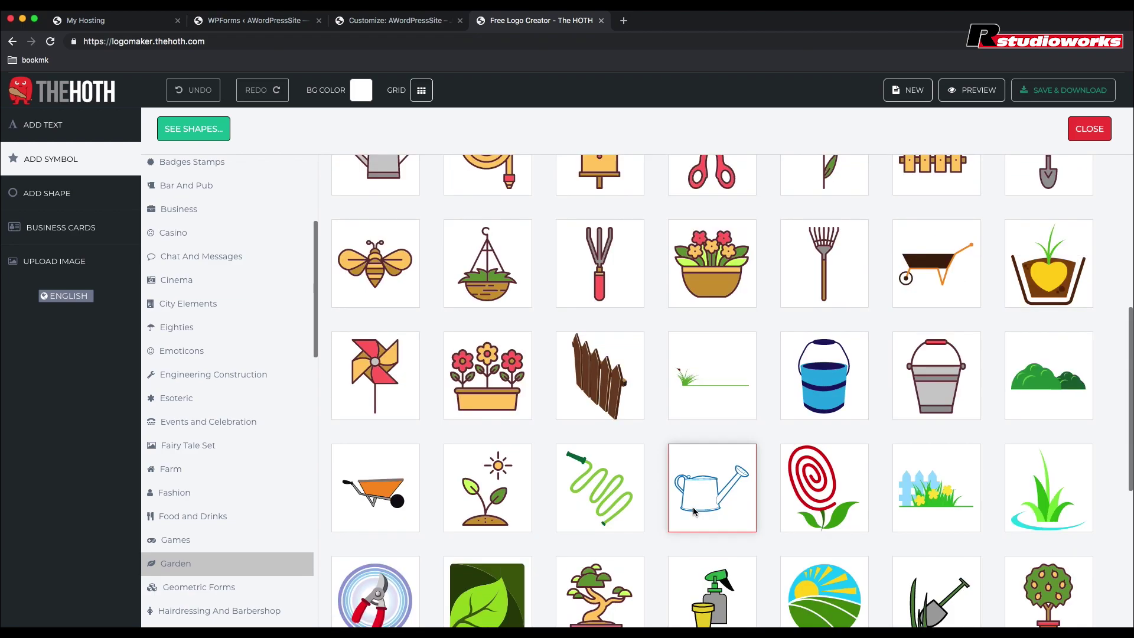
scroll(694, 511, "up", 3)
scroll(694, 511, "up", 4)
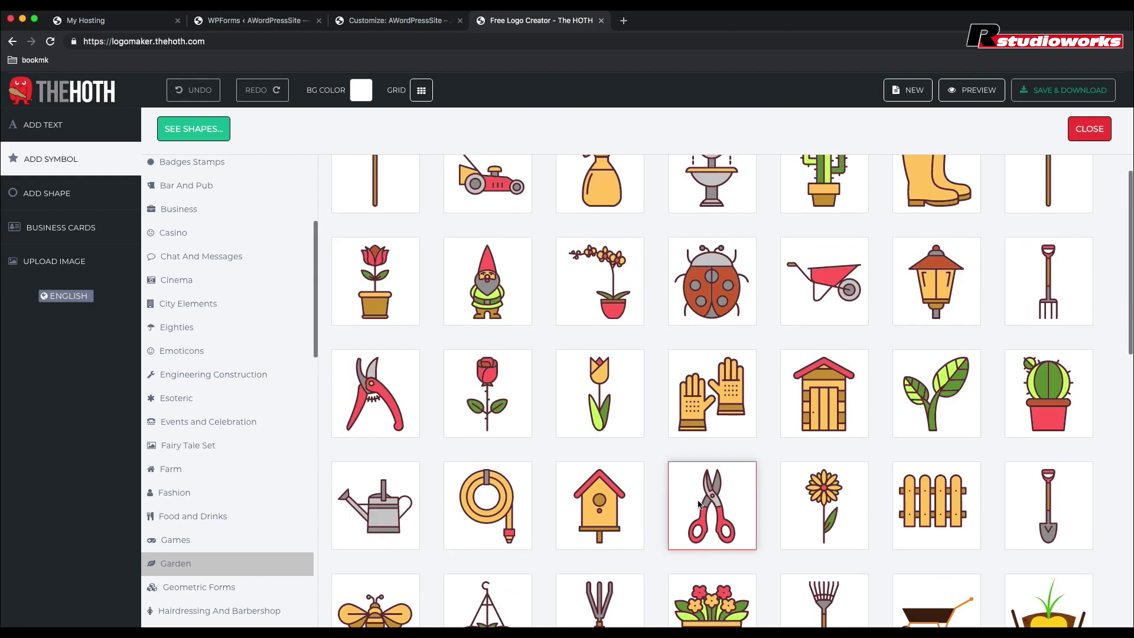
Step: Add the Garden lawn mower at the canvas centre and the grass symbol just right of it
left_click(492, 216)
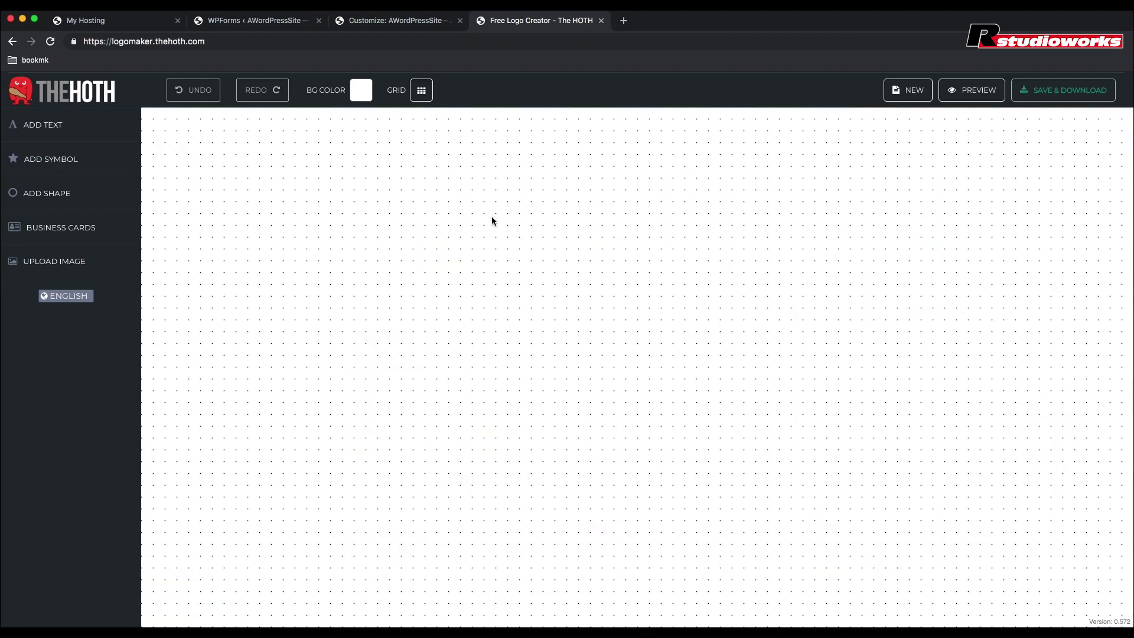
left_click_drag(337, 183, 543, 348)
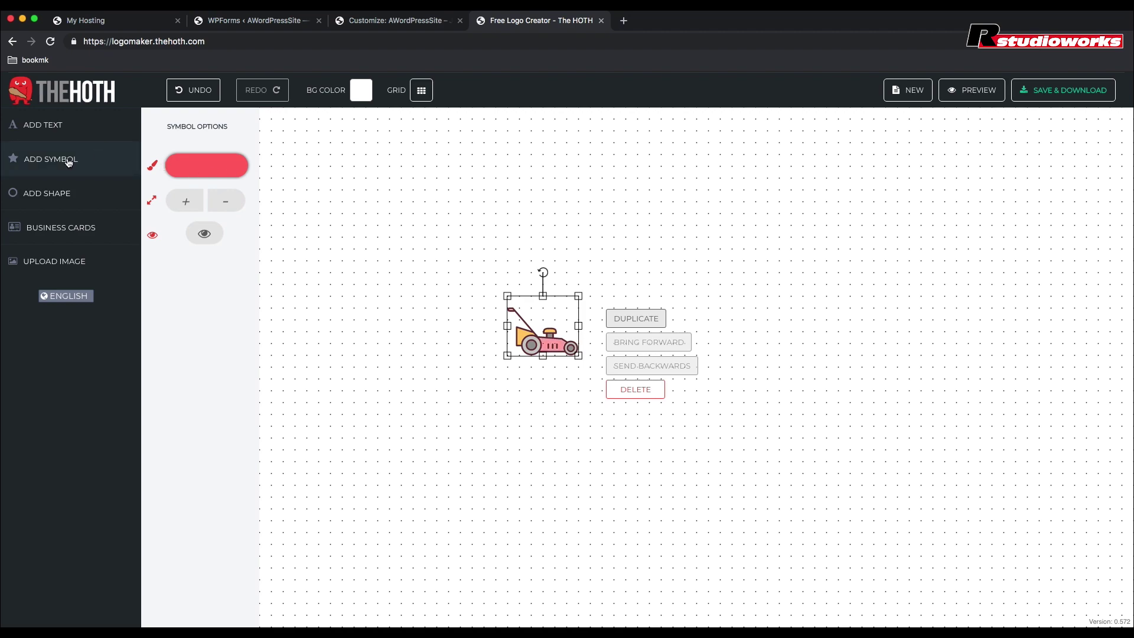
left_click(68, 162)
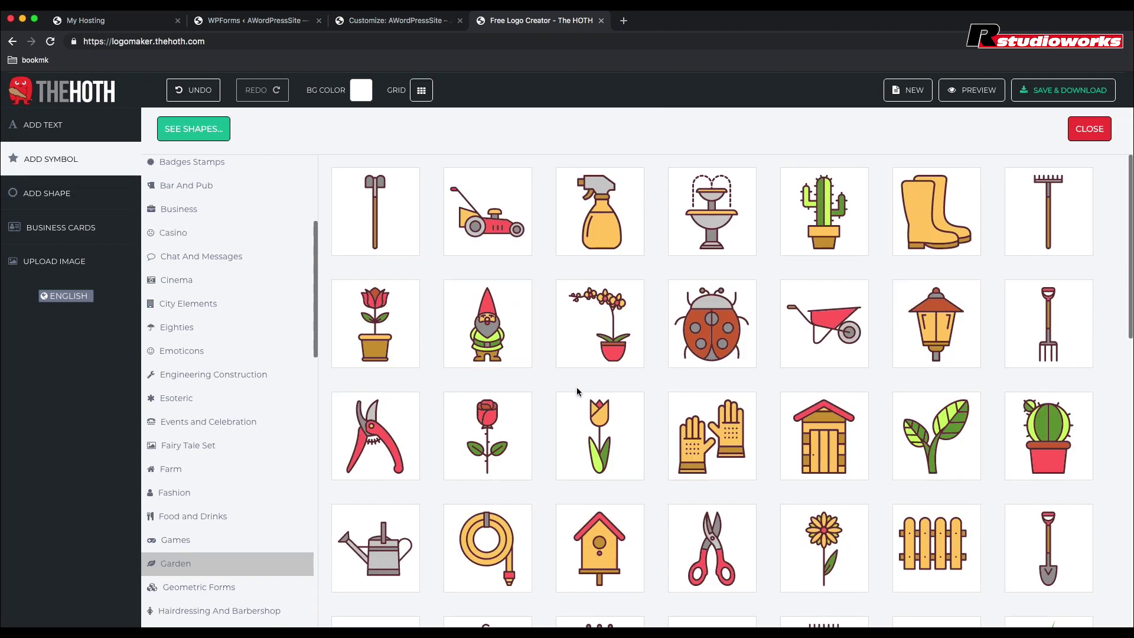
scroll(578, 390, "down", 5)
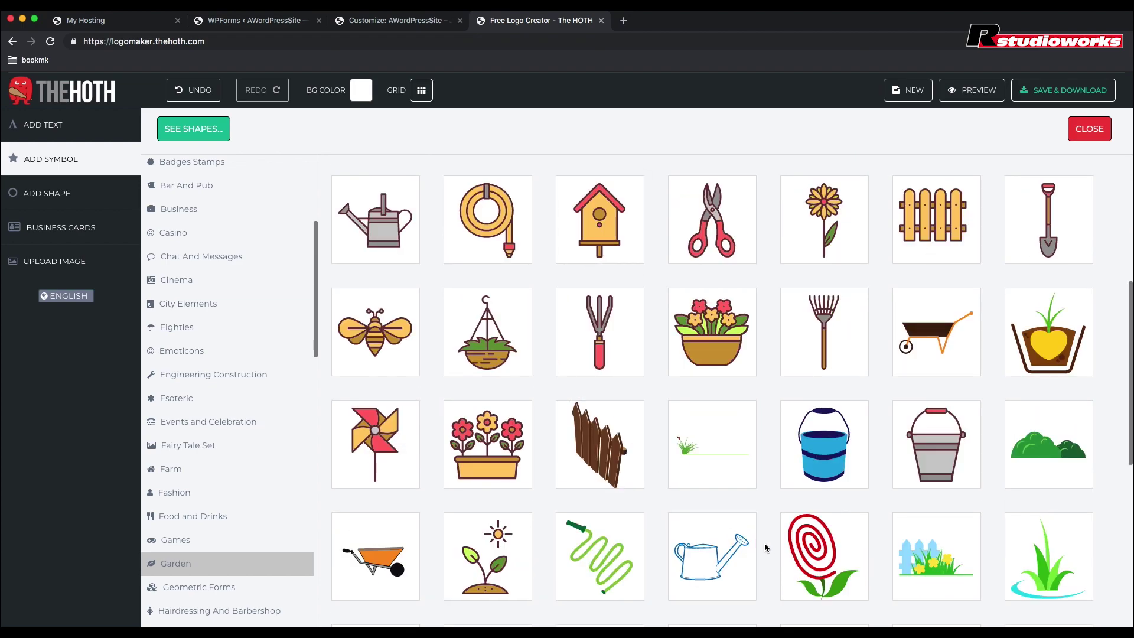
scroll(765, 546, "down", 2)
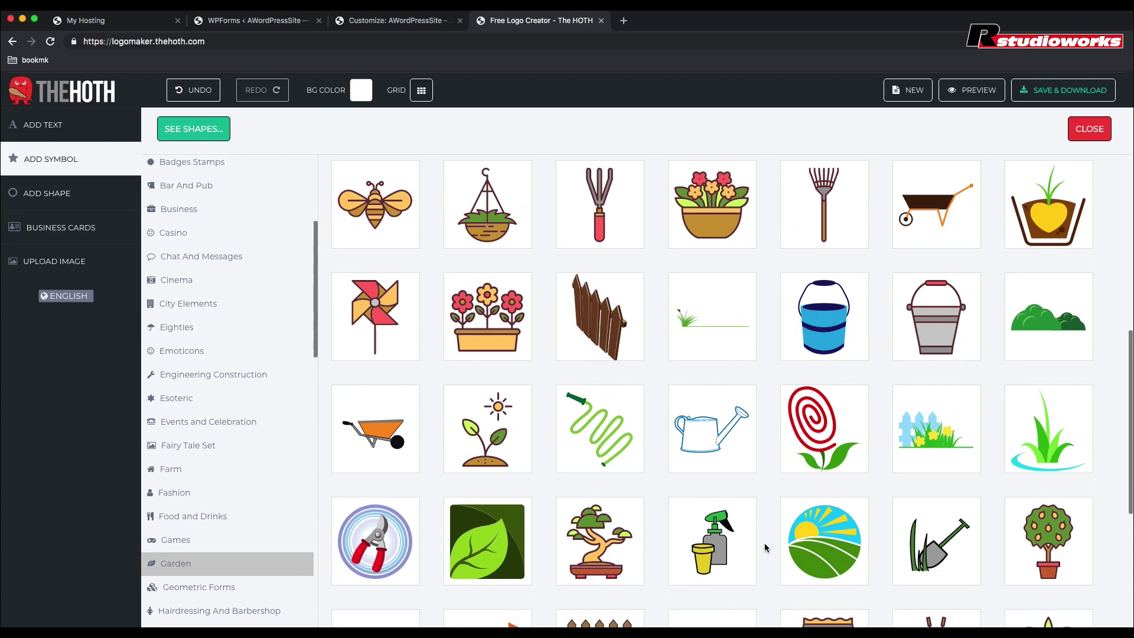
scroll(766, 547, "down", 2)
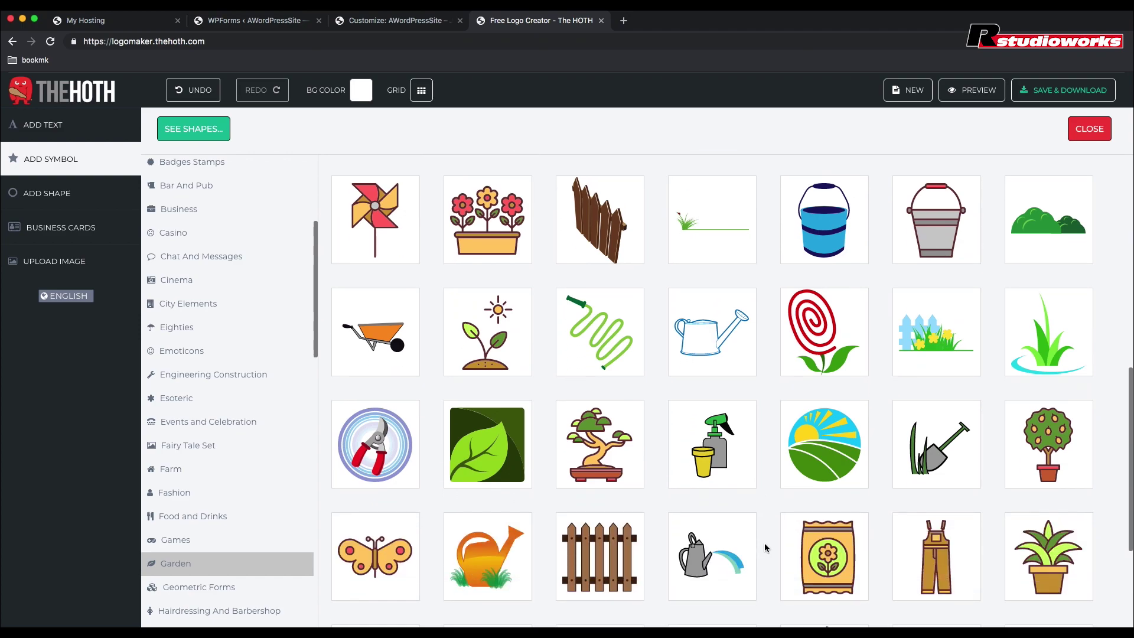
scroll(764, 547, "down", 2)
scroll(764, 548, "down", 1)
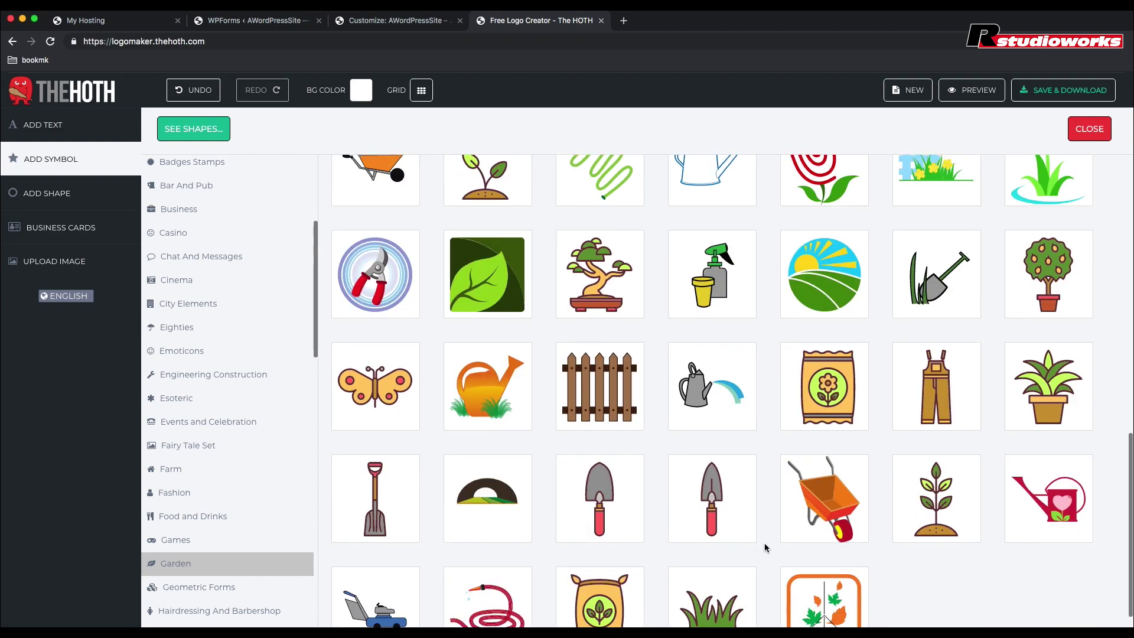
scroll(764, 548, "down", 1)
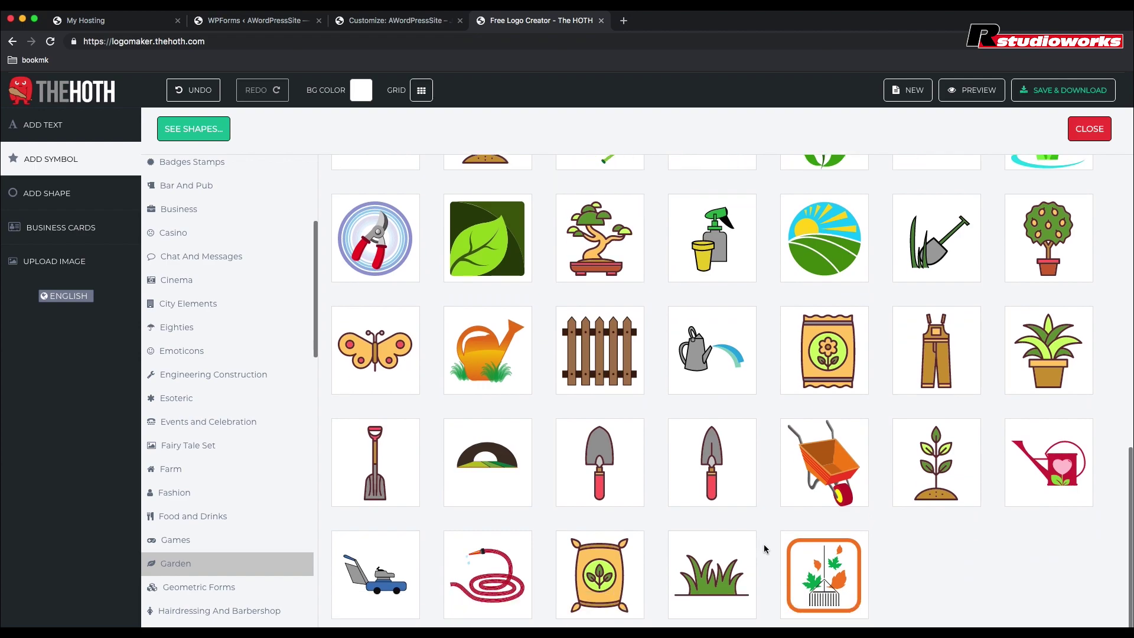
left_click(714, 582)
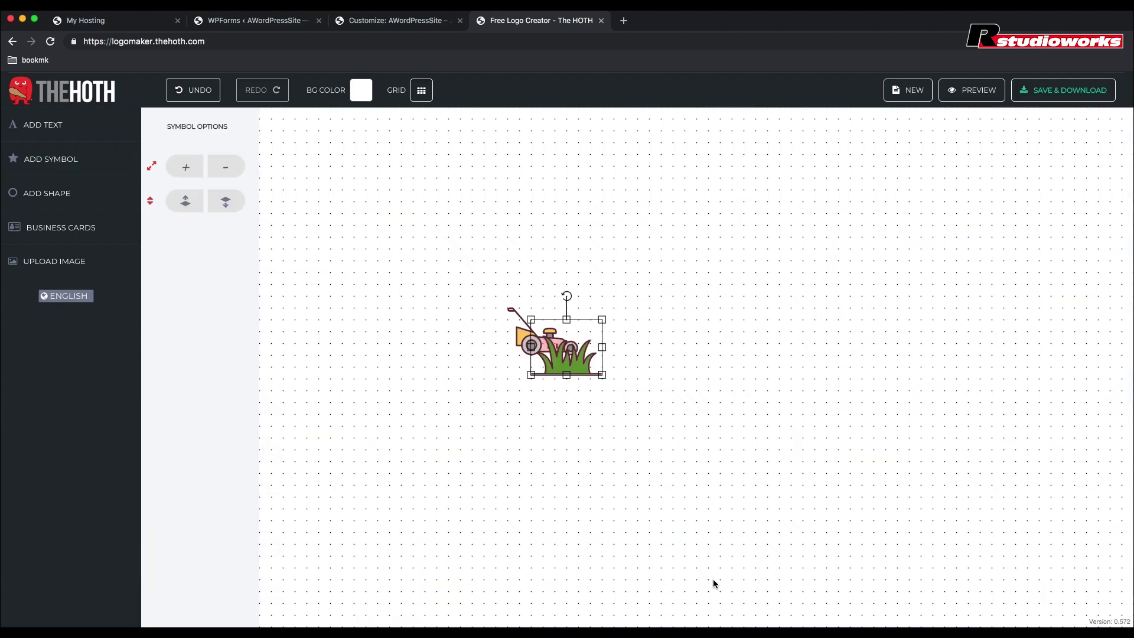
left_click_drag(575, 367, 639, 361)
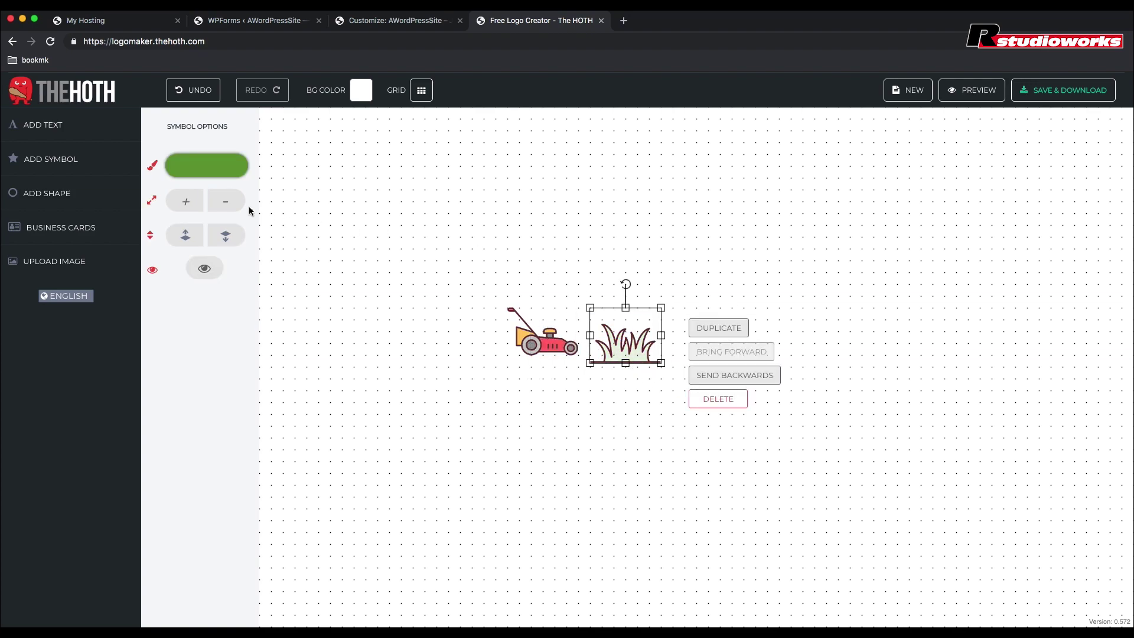
Step: Add a text element reading A-ABEL and drag it above the mower and grass
left_click(55, 130)
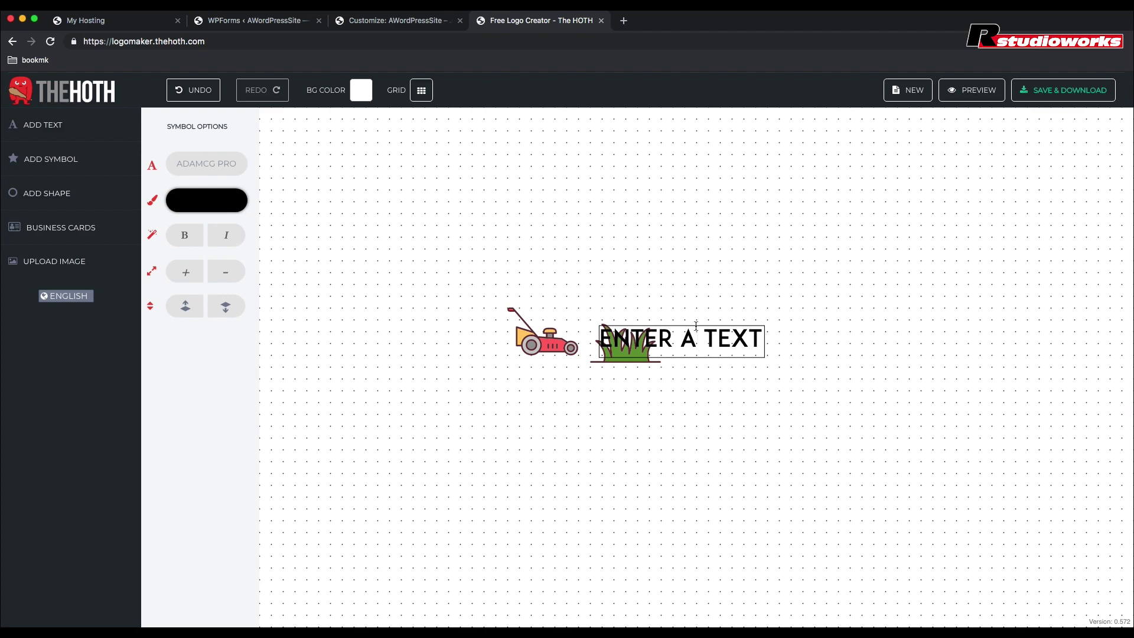
double_click(689, 339)
triple_click(736, 337)
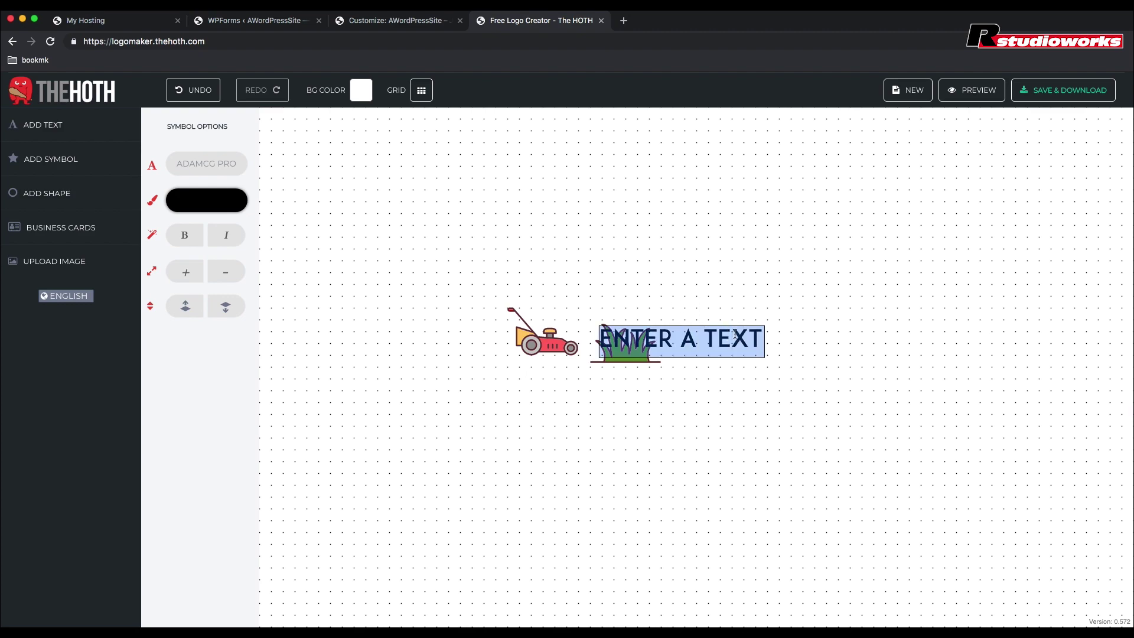
type("A-A")
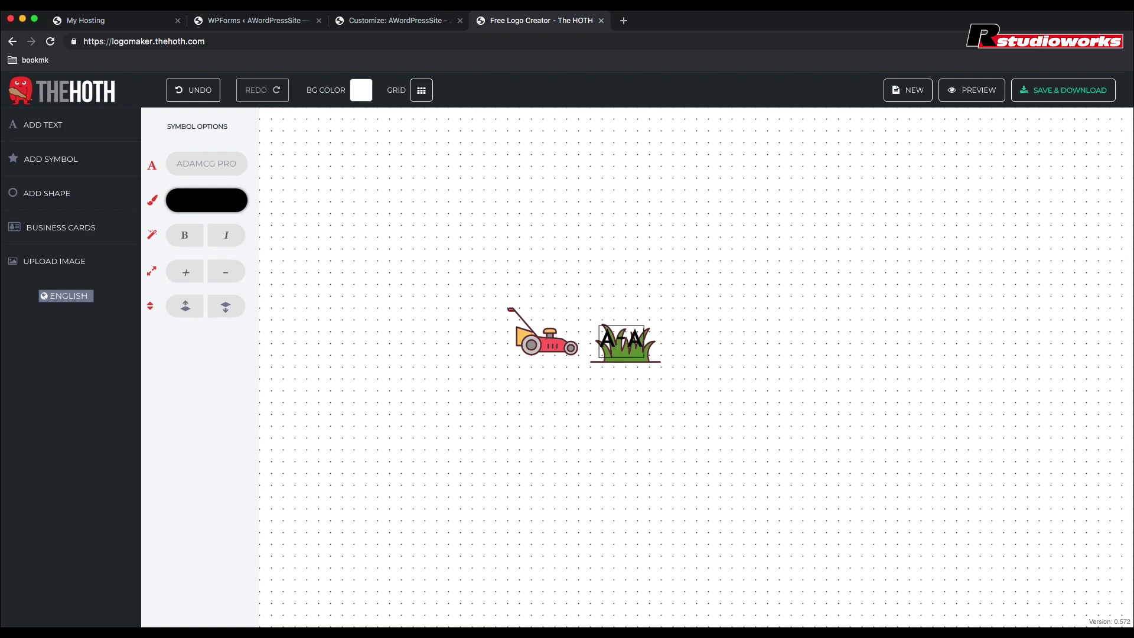
type("BEL")
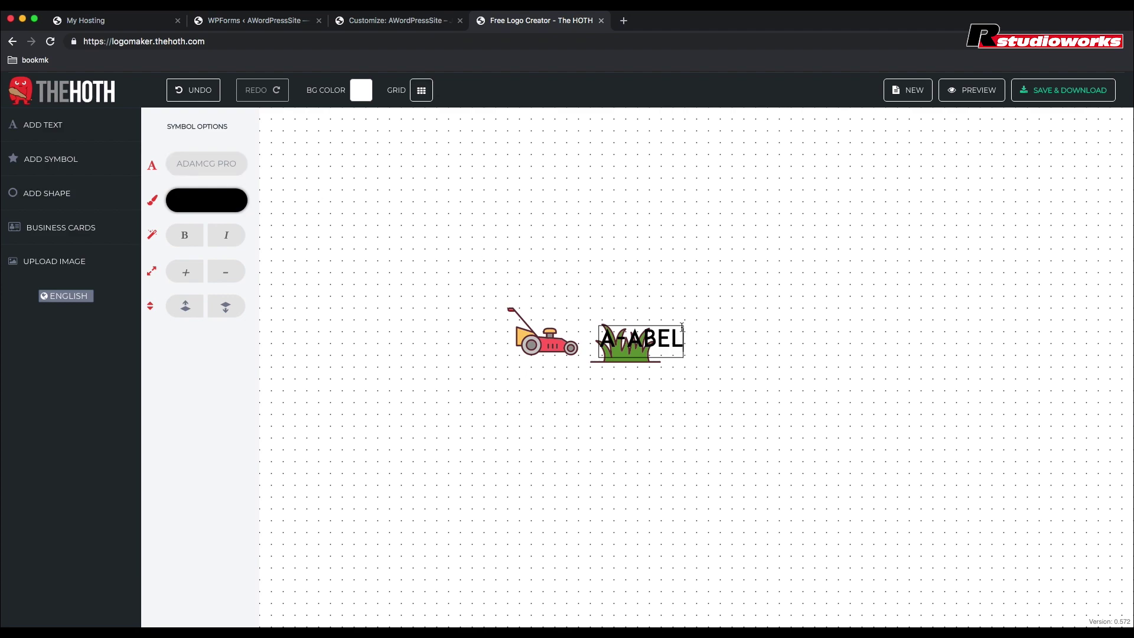
left_click(684, 327)
left_click(669, 337)
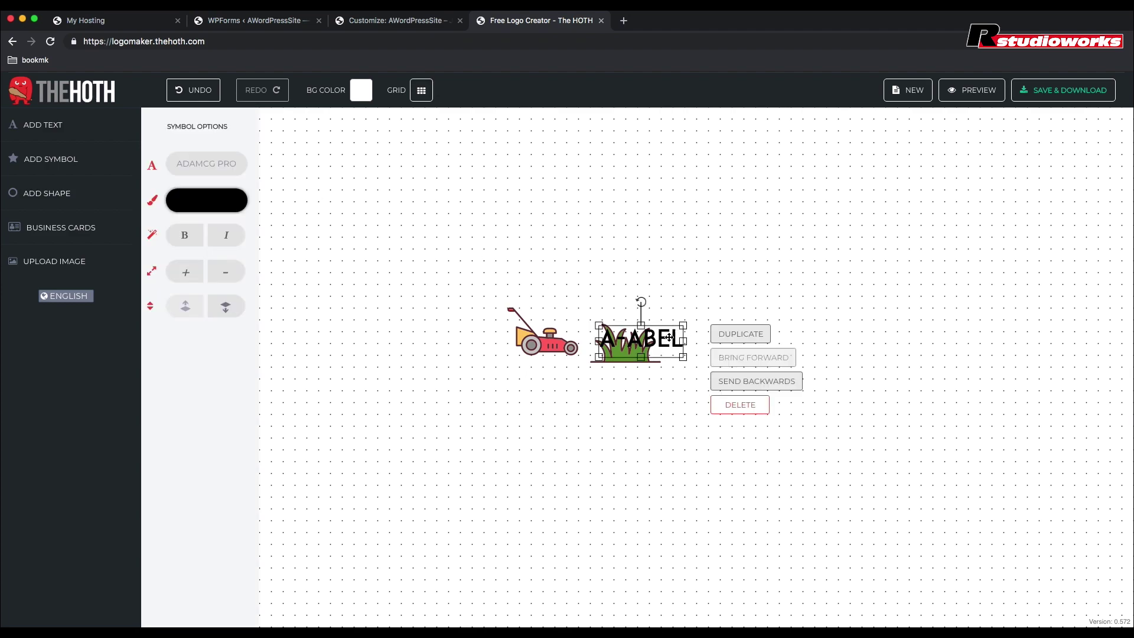
left_click_drag(669, 338, 707, 260)
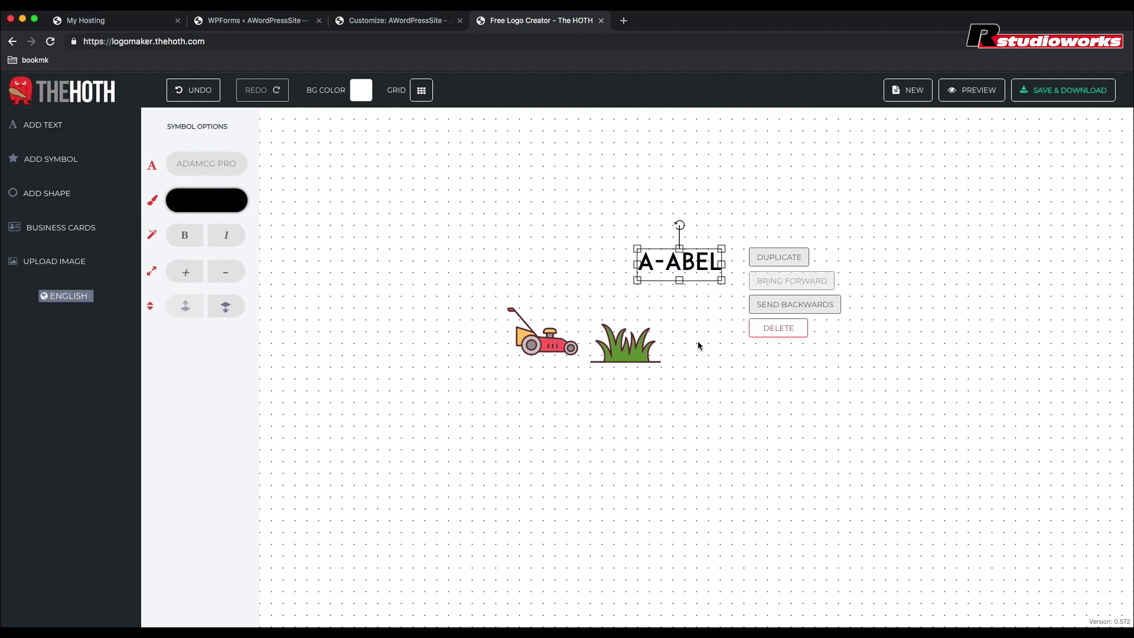
Step: Add a second text line reading LAWN SERVICE and drag A-ABEL slightly higher
left_click(50, 131)
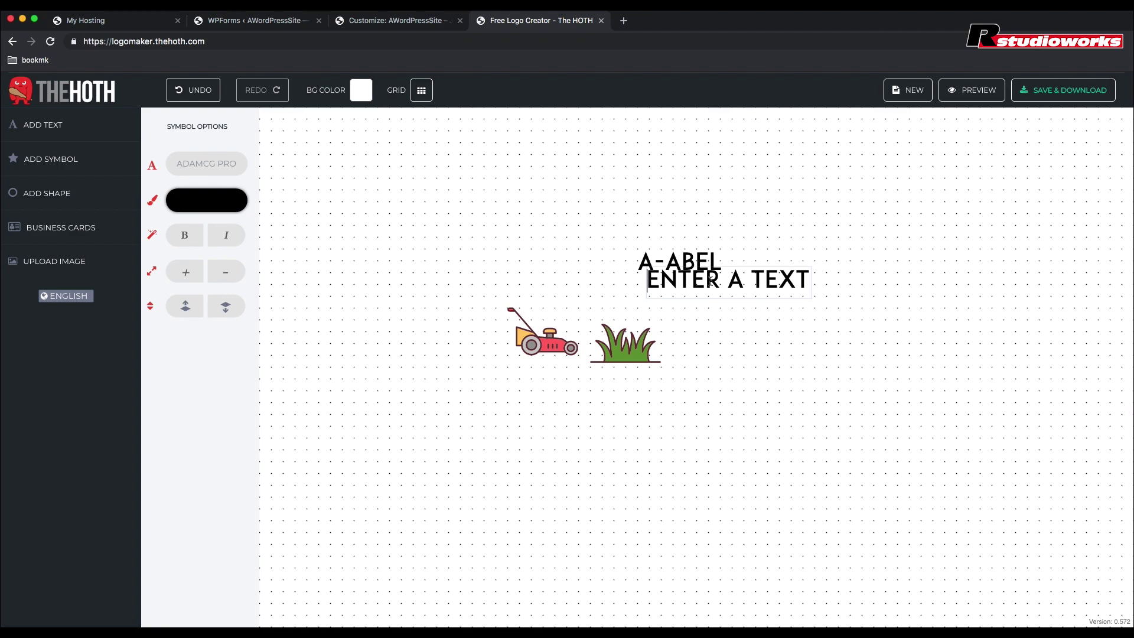
key("Delete")
key("Delete")
key("Delete")
key("Delete")
key("Delete")
key("Delete")
key("Delete")
key("Delete")
key("Delete")
key("Delete")
key("Delete")
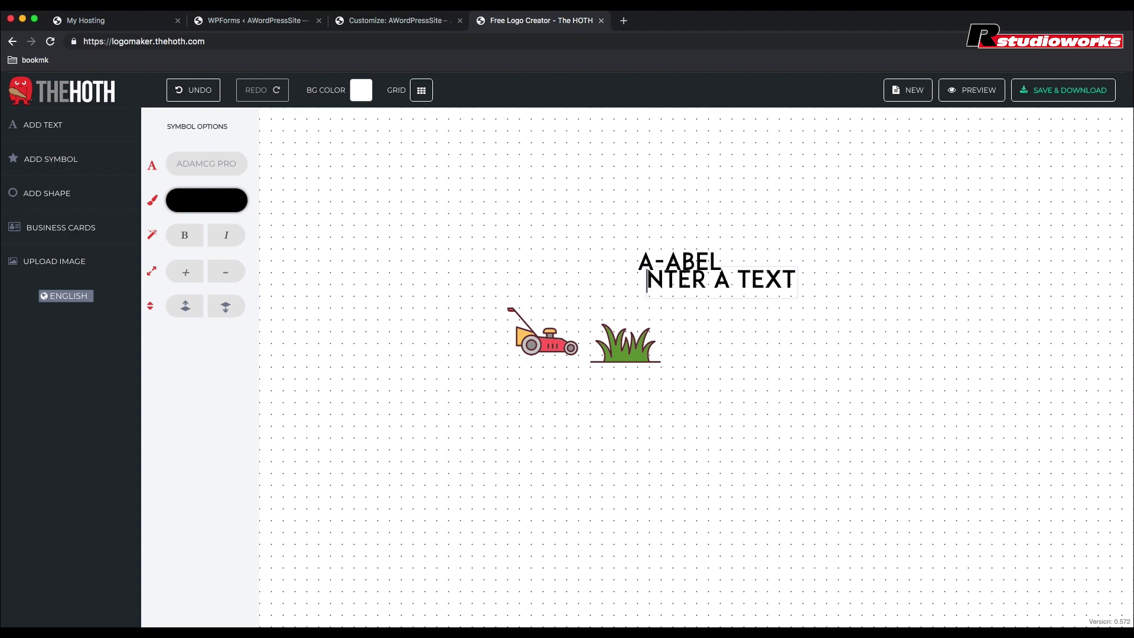
key("Delete")
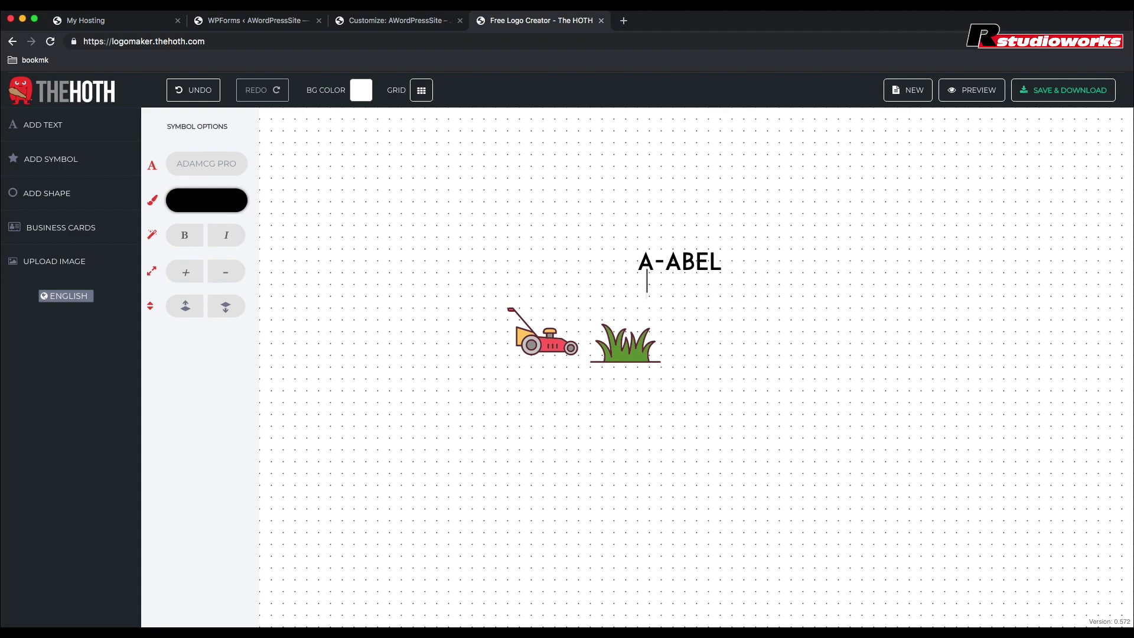
type("LAWN S")
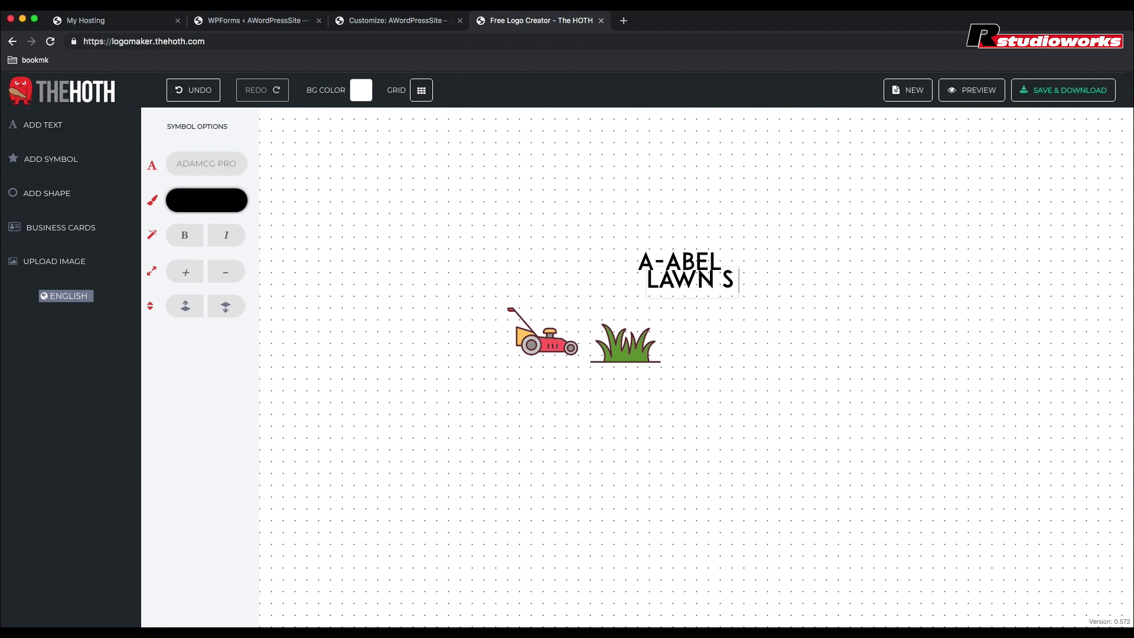
type("ERVICE")
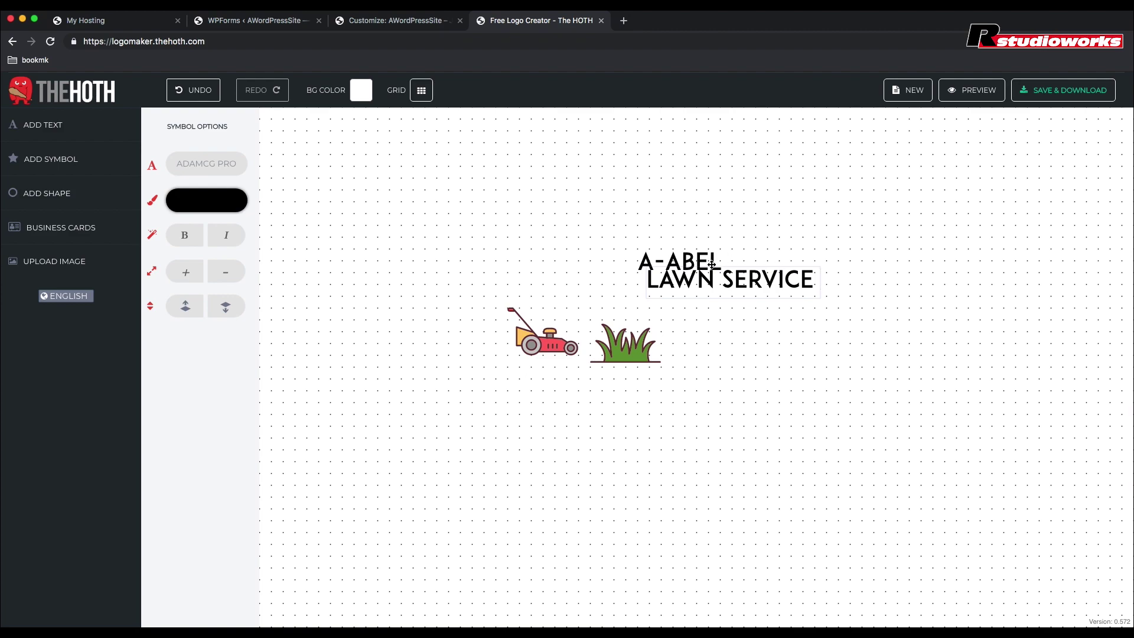
left_click_drag(713, 266, 713, 230)
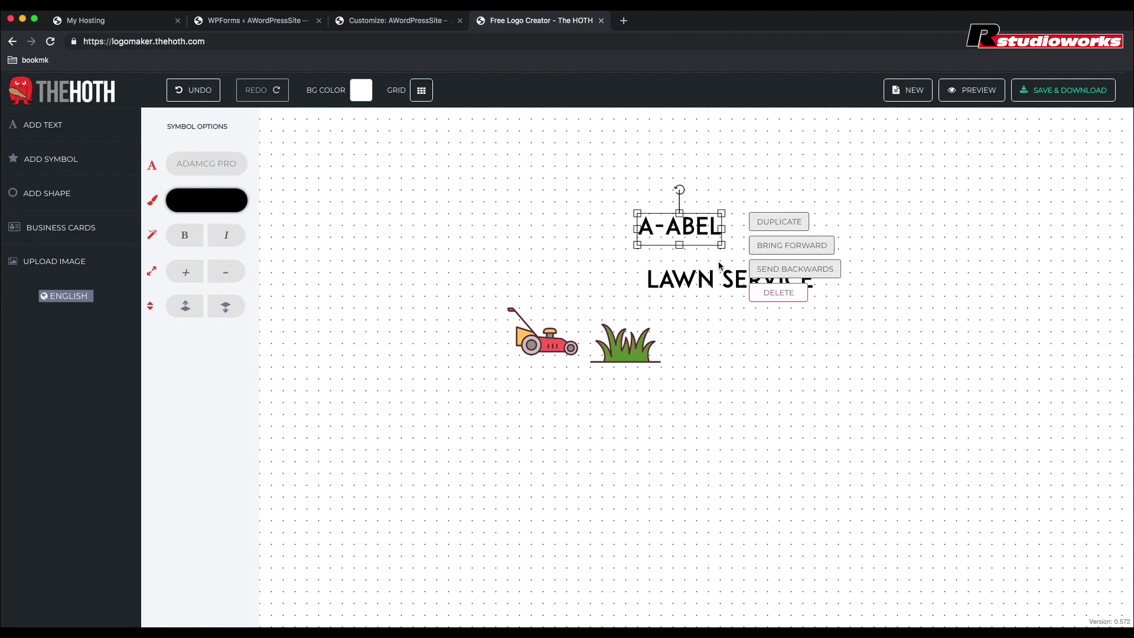
Step: Set A-ABEL's font to FFF Tusj after trying Amerika Sans
left_click(224, 165)
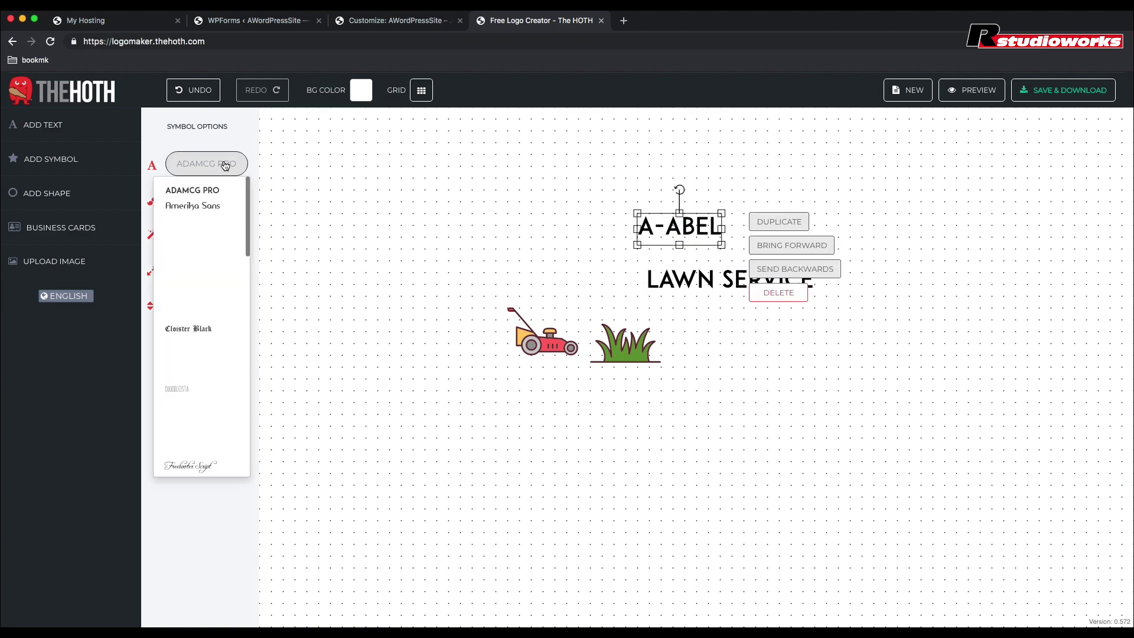
left_click(195, 190)
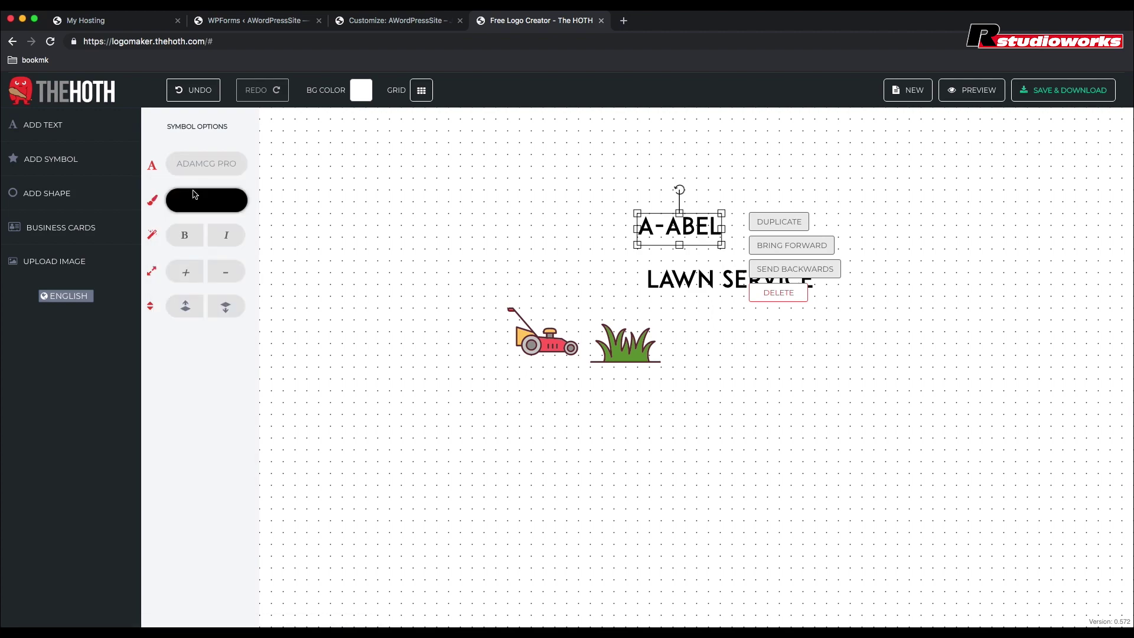
left_click(201, 163)
left_click(186, 212)
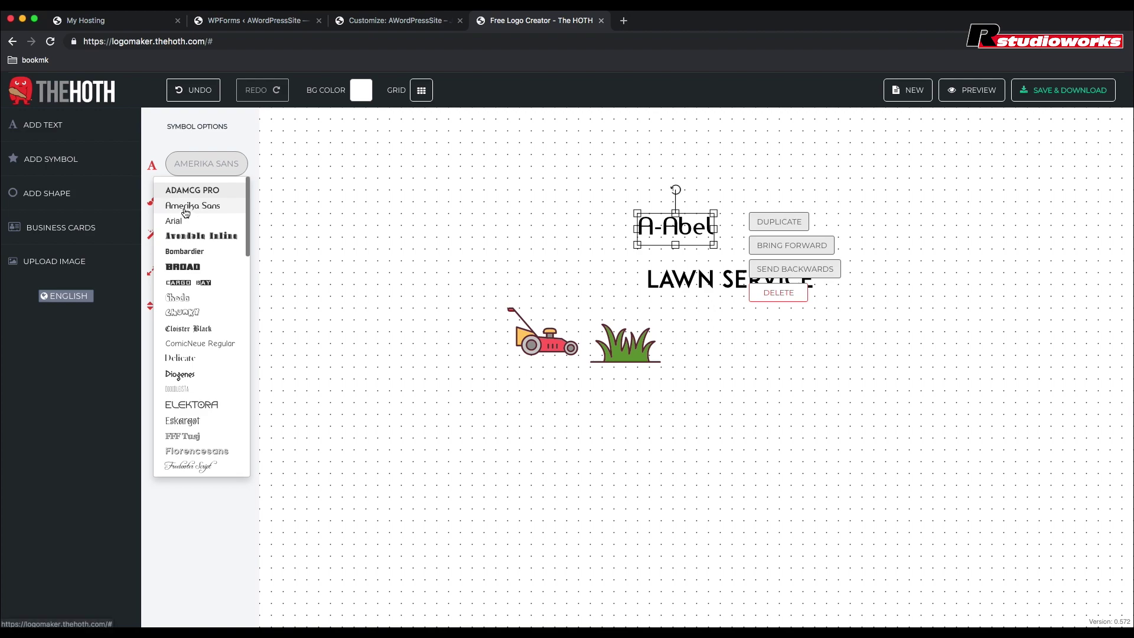
left_click(212, 162)
left_click(190, 254)
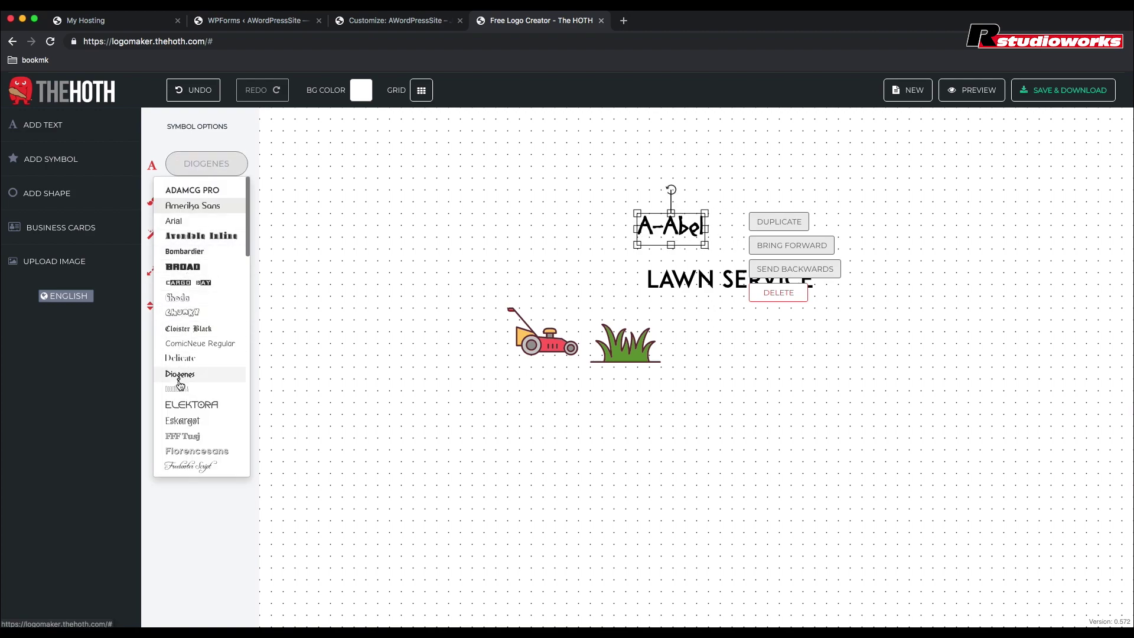
left_click(182, 438)
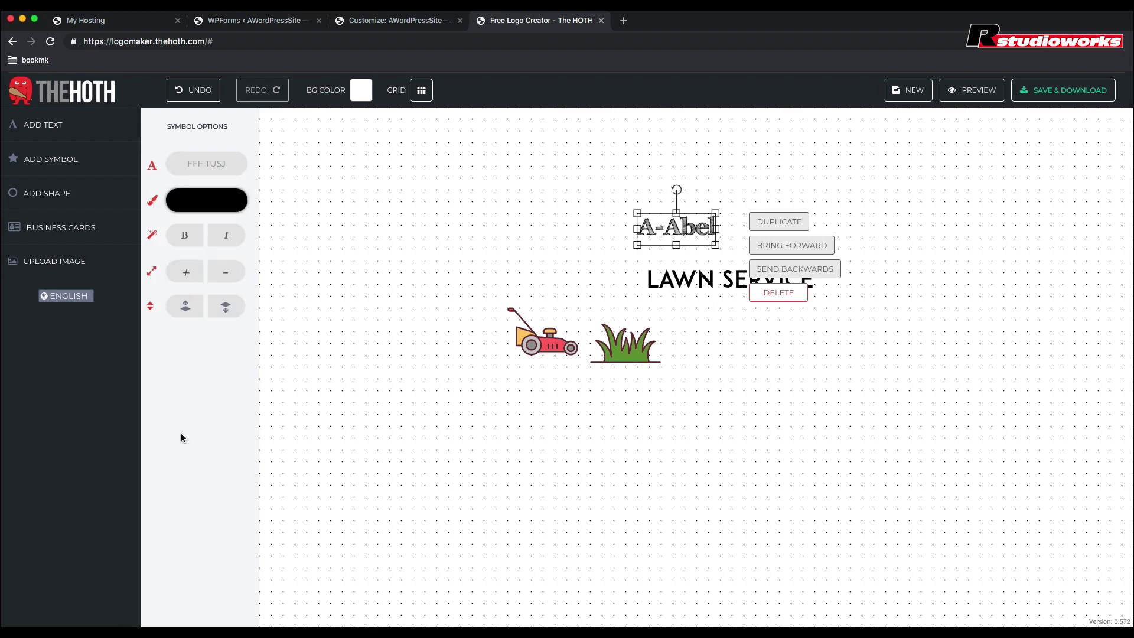
Step: Set the LAWN SERVICE text to the Lobster 13 script font
left_click(713, 270)
left_click(206, 164)
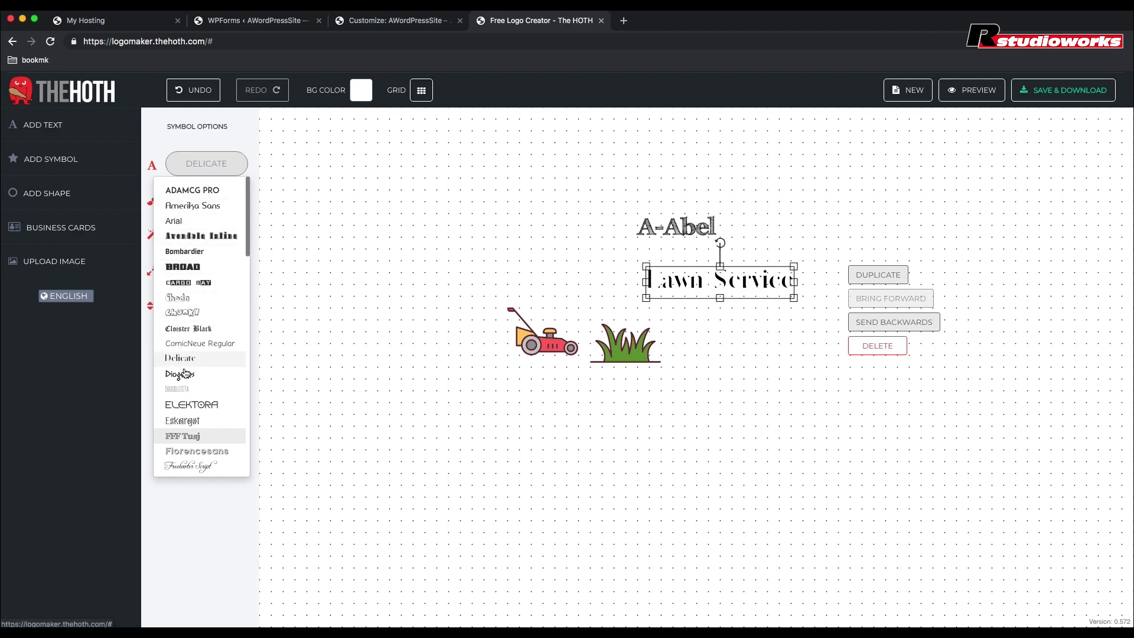
scroll(184, 421, "down", 3)
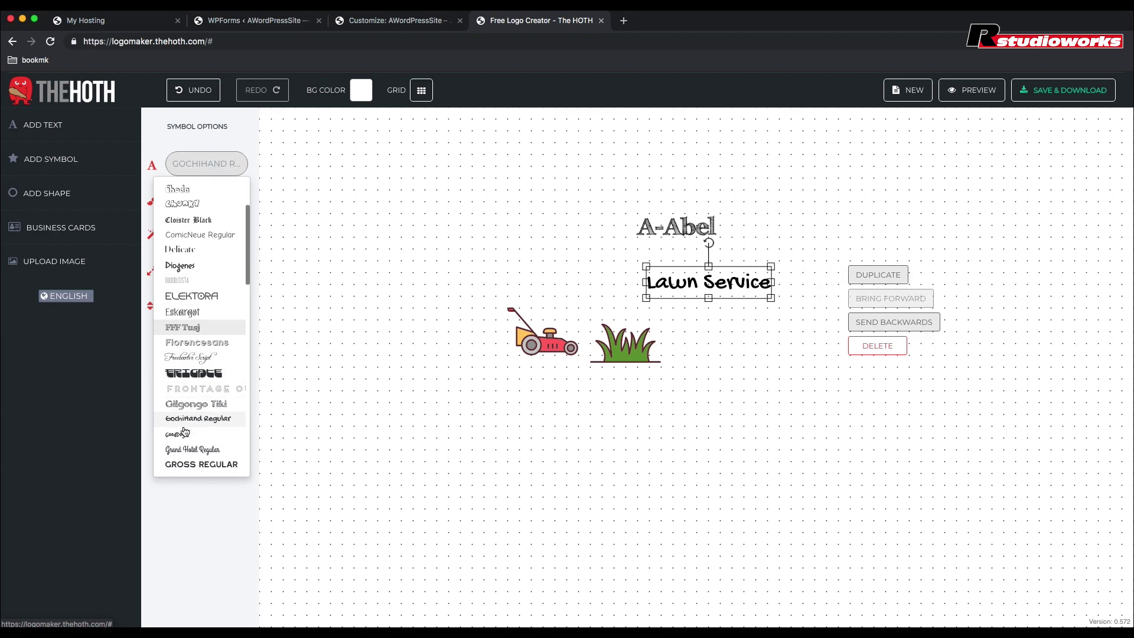
scroll(186, 384, "down", 3)
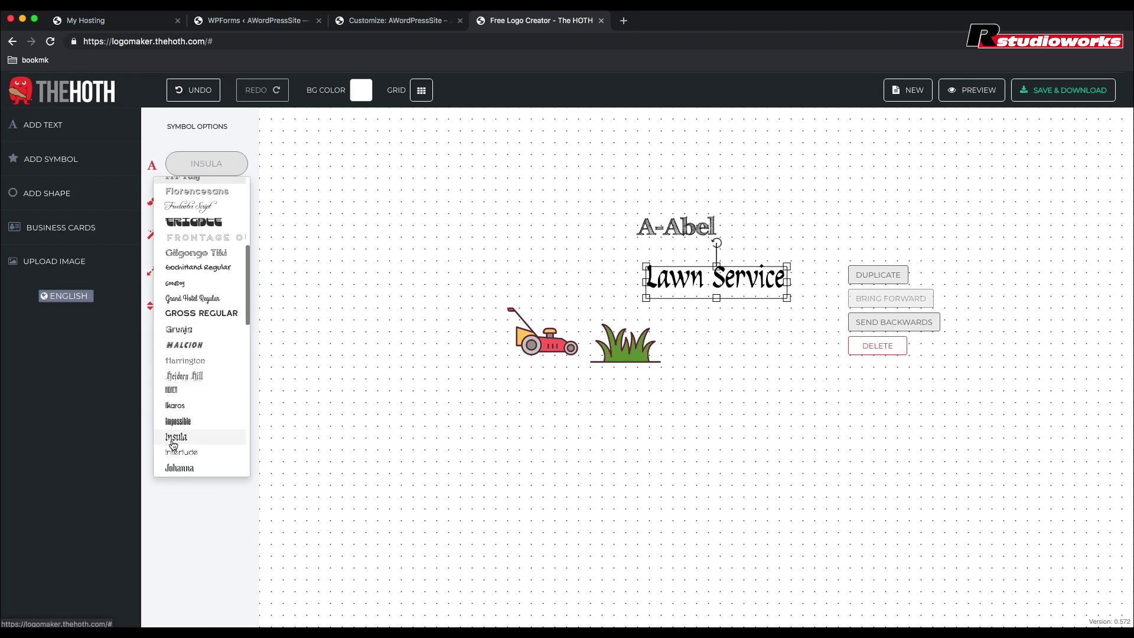
scroll(177, 437, "down", 2)
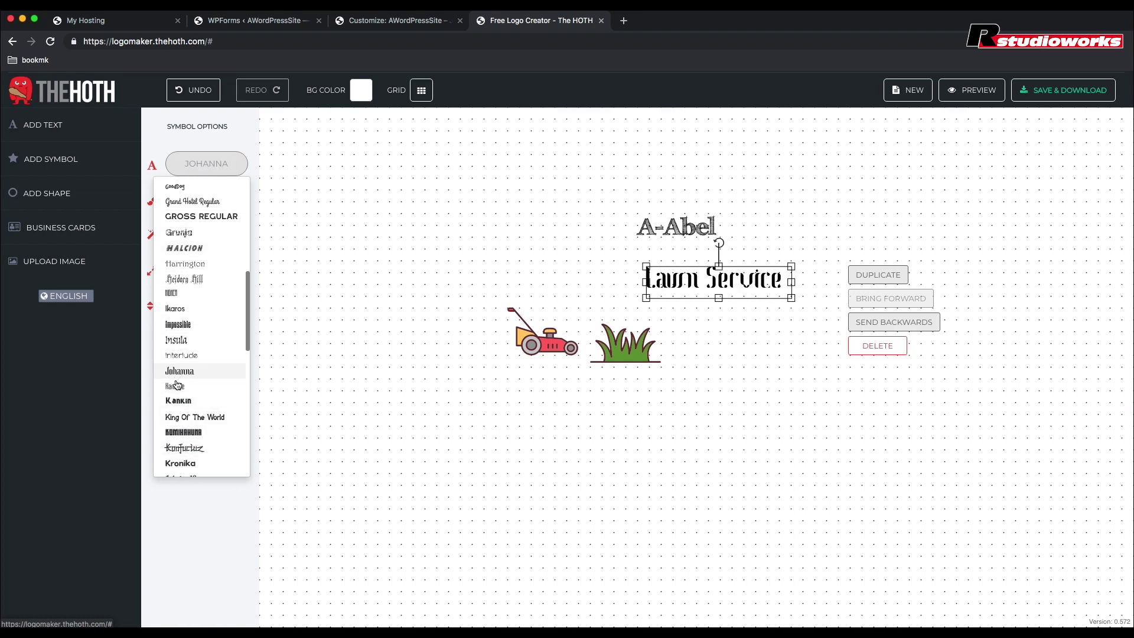
scroll(177, 413, "down", 1)
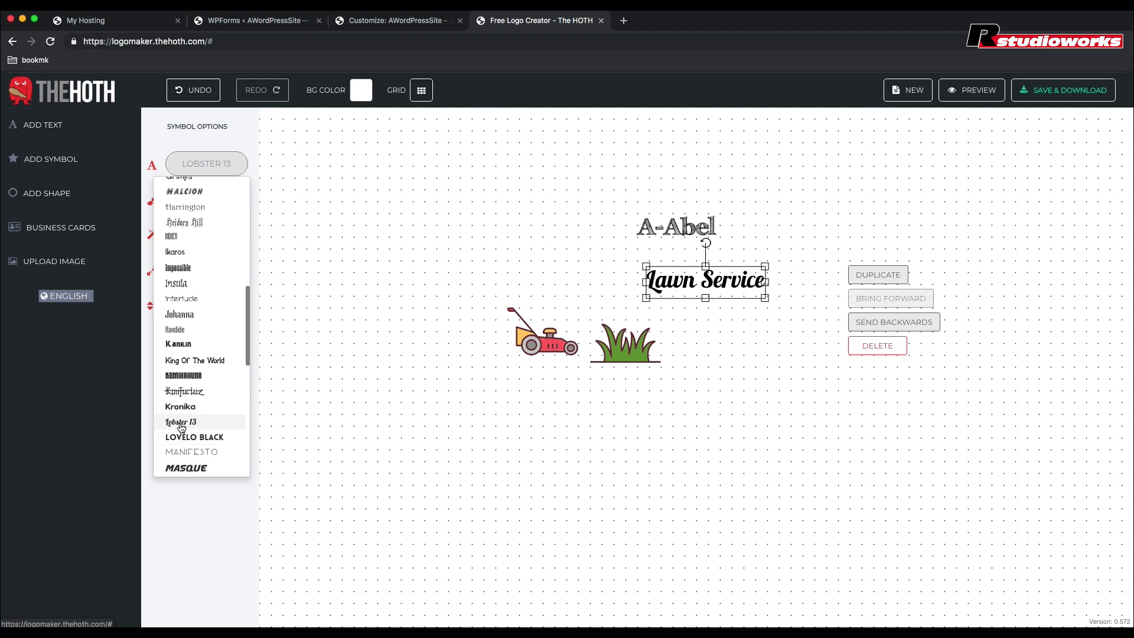
left_click(181, 426)
Step: Enlarge the A-Abel text and place the cursor inside it for editing
left_click(687, 226)
left_click_drag(718, 209, 812, 174)
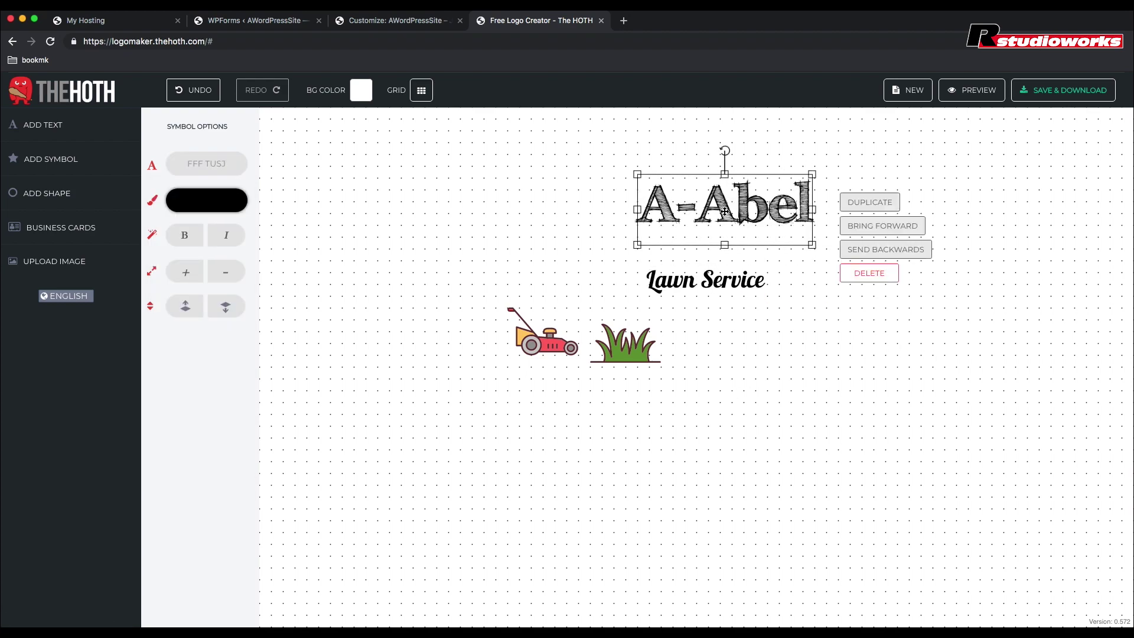
left_click(725, 212)
left_click(660, 214)
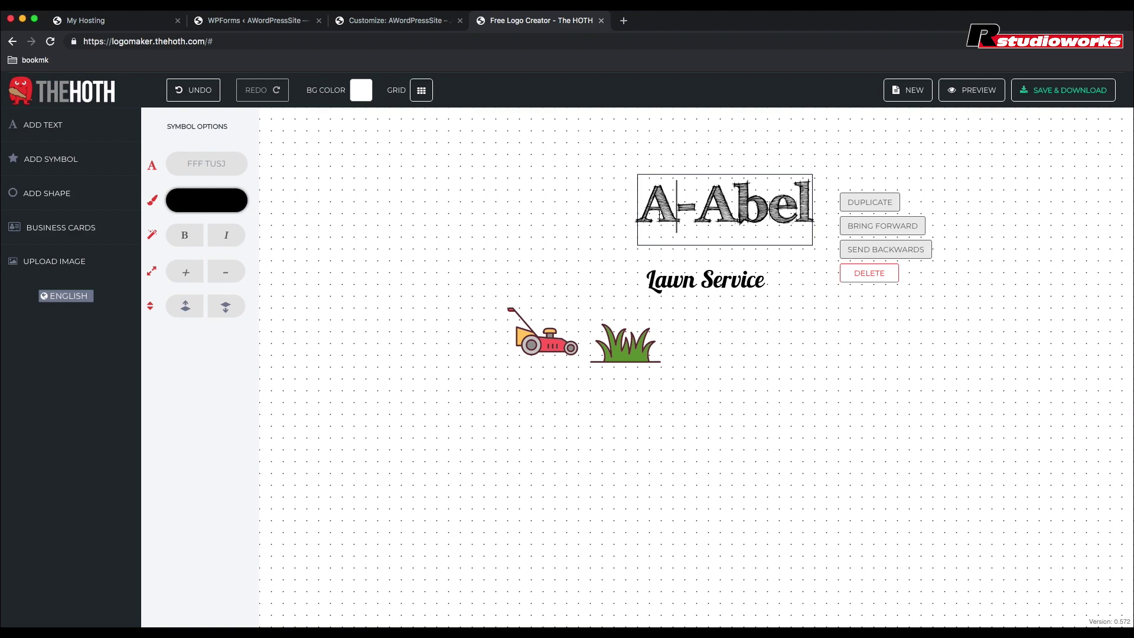
Step: Copy the site's theme green 007527 and apply it as A-Abel's text colour
left_click(210, 208)
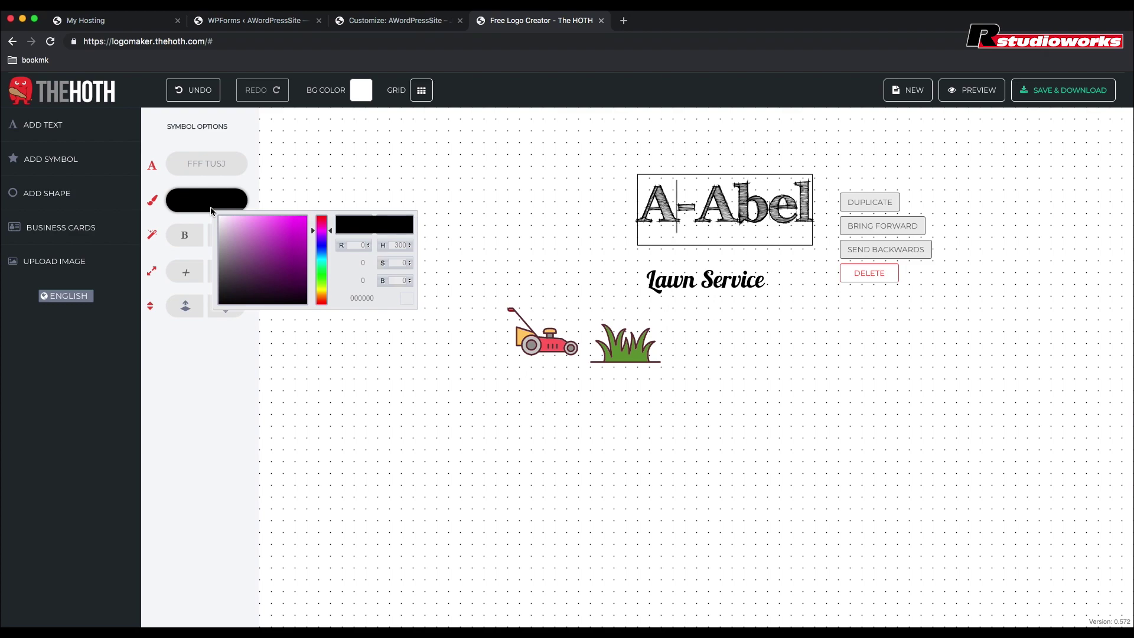
left_click(387, 23)
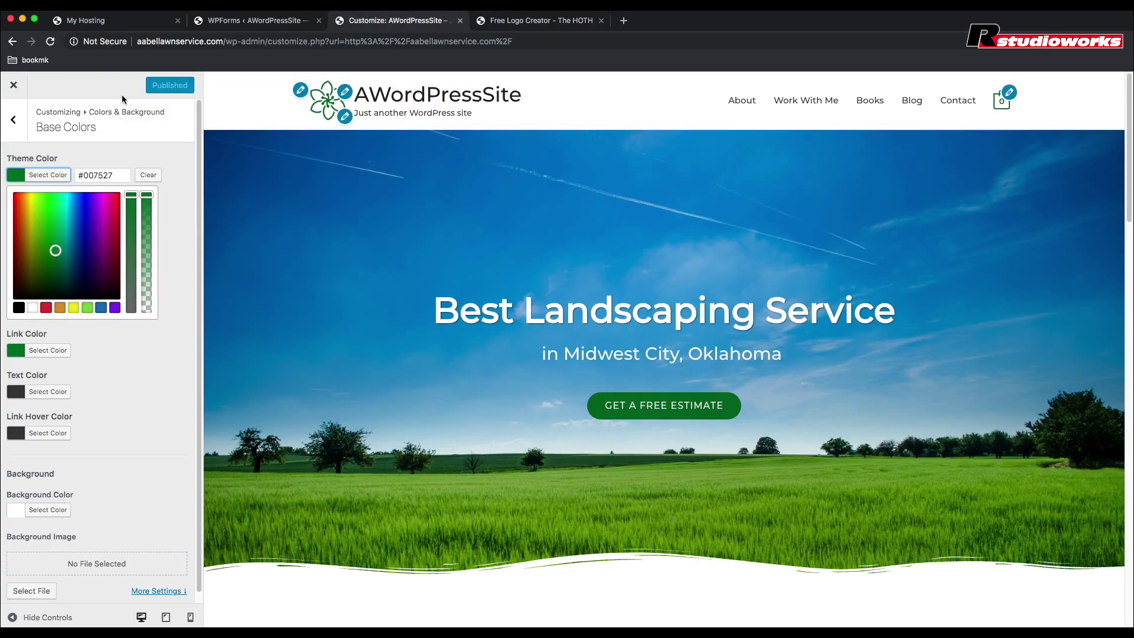
left_click_drag(117, 175, 84, 177)
key("super+c")
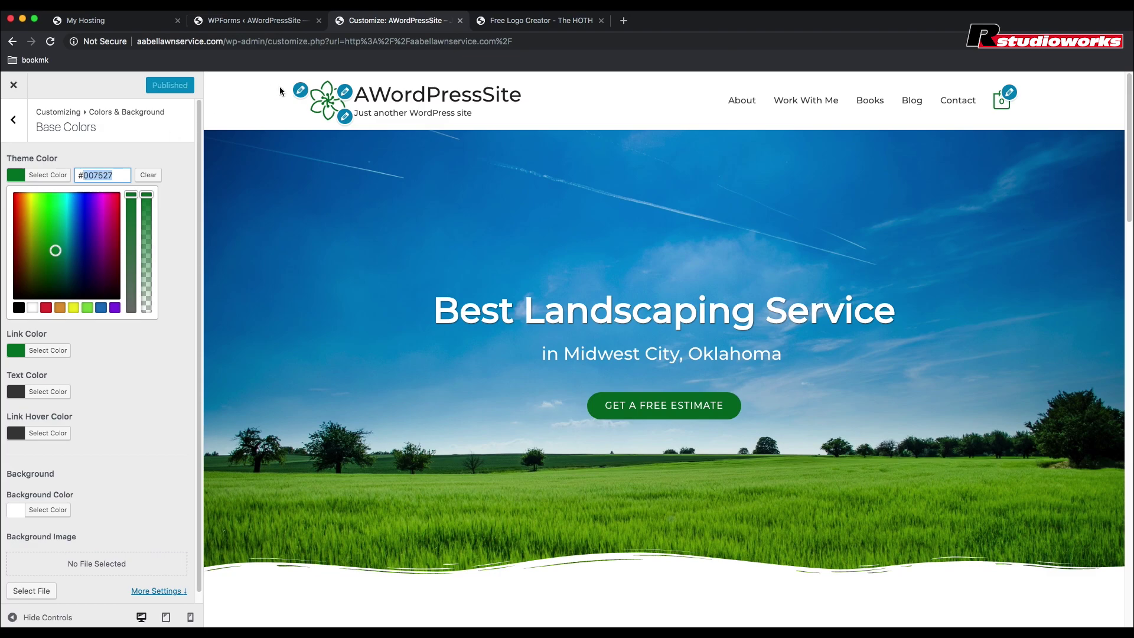
left_click(529, 21)
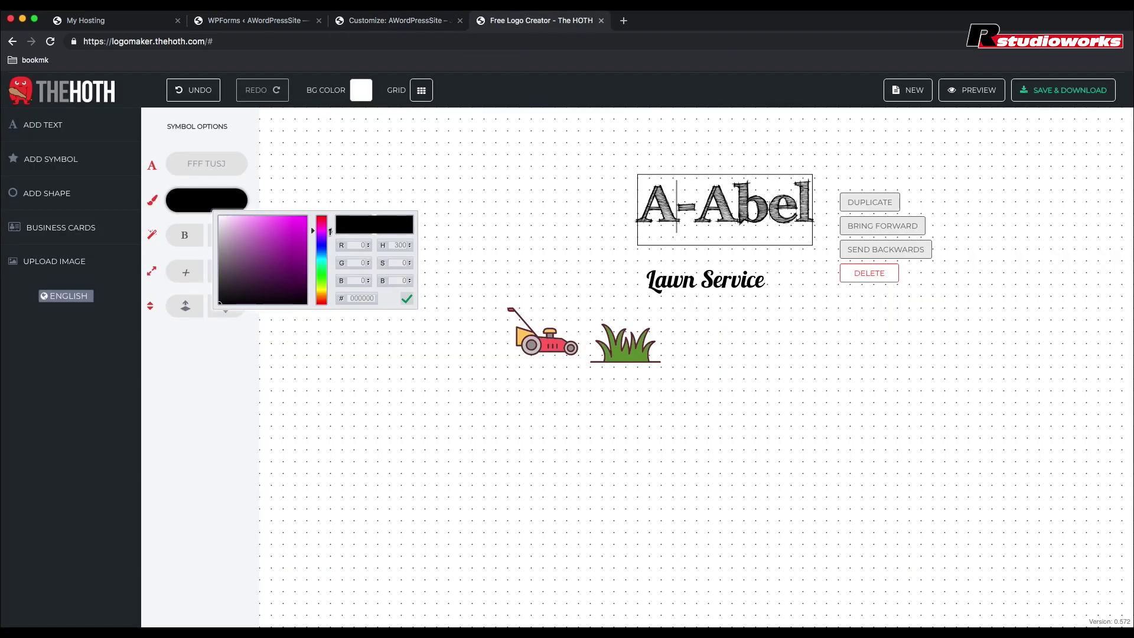
double_click(364, 298)
key("super+v")
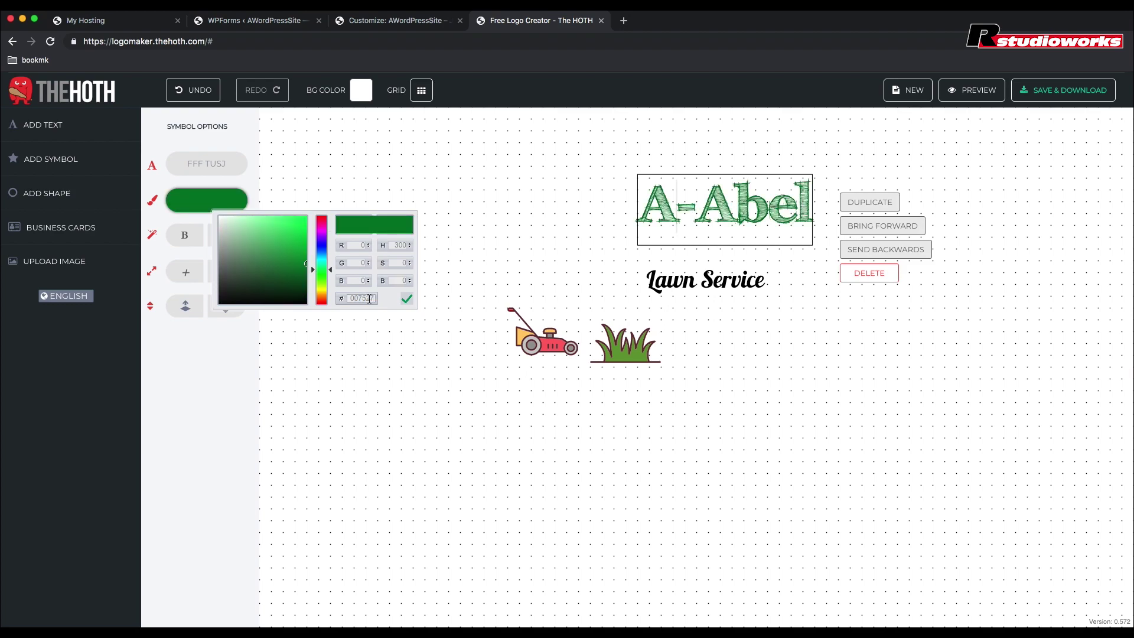
left_click(406, 299)
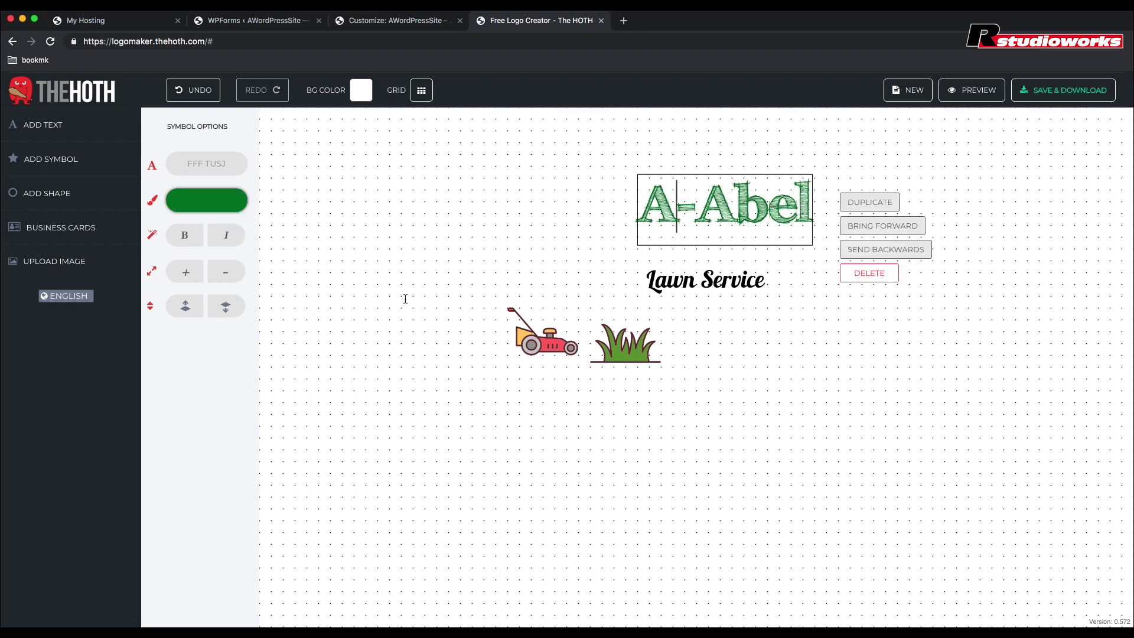
Step: Change the grass symbol's colour from 669933 to the site green 007527
left_click(635, 356)
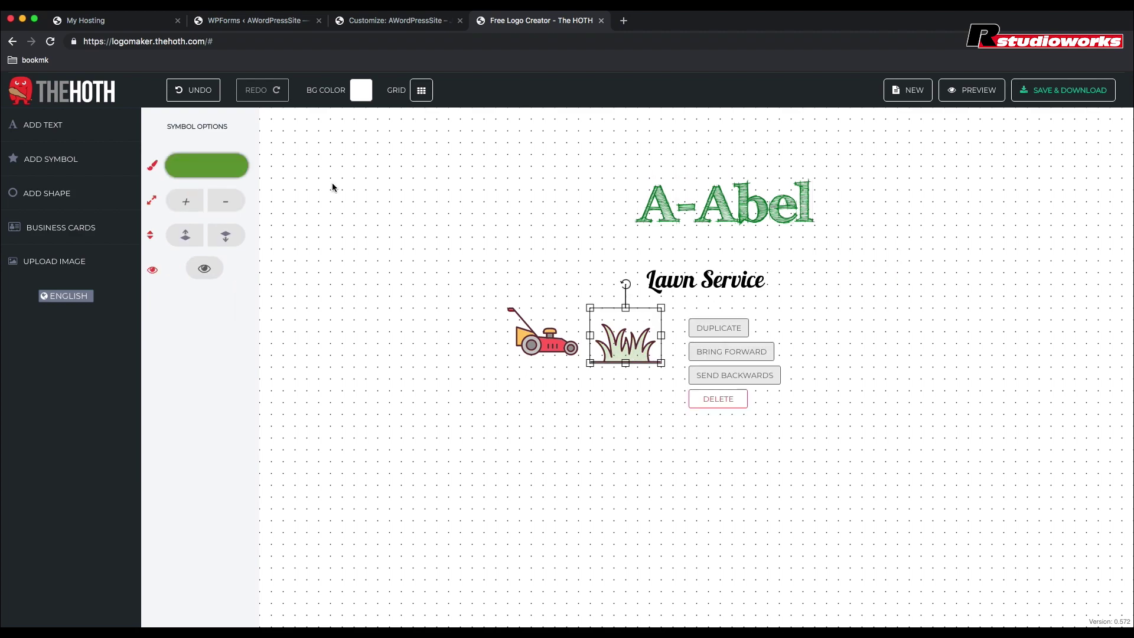
left_click(198, 168)
double_click(339, 257)
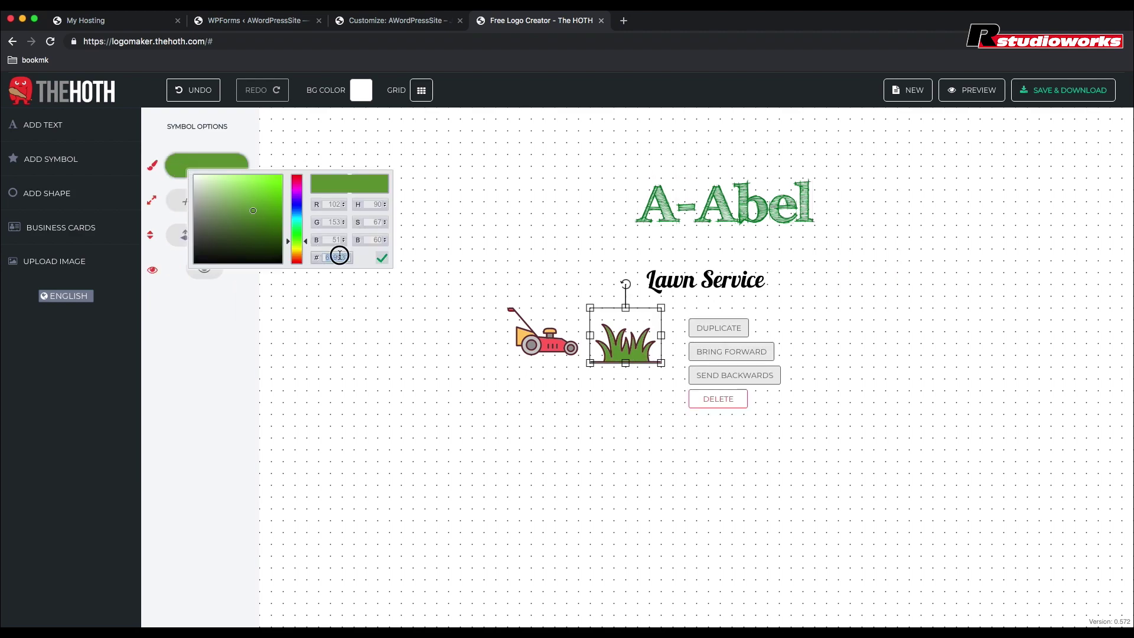
type("007F27")
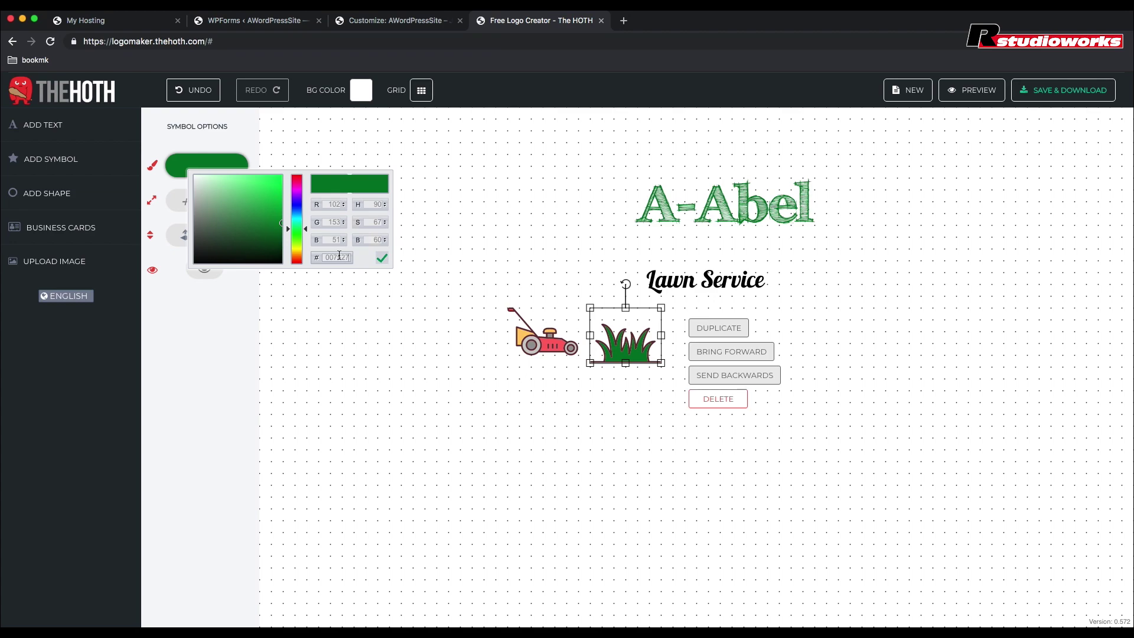
left_click(383, 259)
Step: Move A-Abel beside the grass with Lawn Service enlarged beneath it
left_click_drag(726, 204, 750, 329)
left_click_drag(703, 281, 709, 358)
left_click_drag(784, 378, 836, 387)
Step: Fine-tune Lawn Service's size and enlarge the grass symbol up and to the left
left_click(905, 282)
left_click(845, 364)
left_click(880, 265)
left_click(626, 350)
left_click_drag(590, 307, 537, 286)
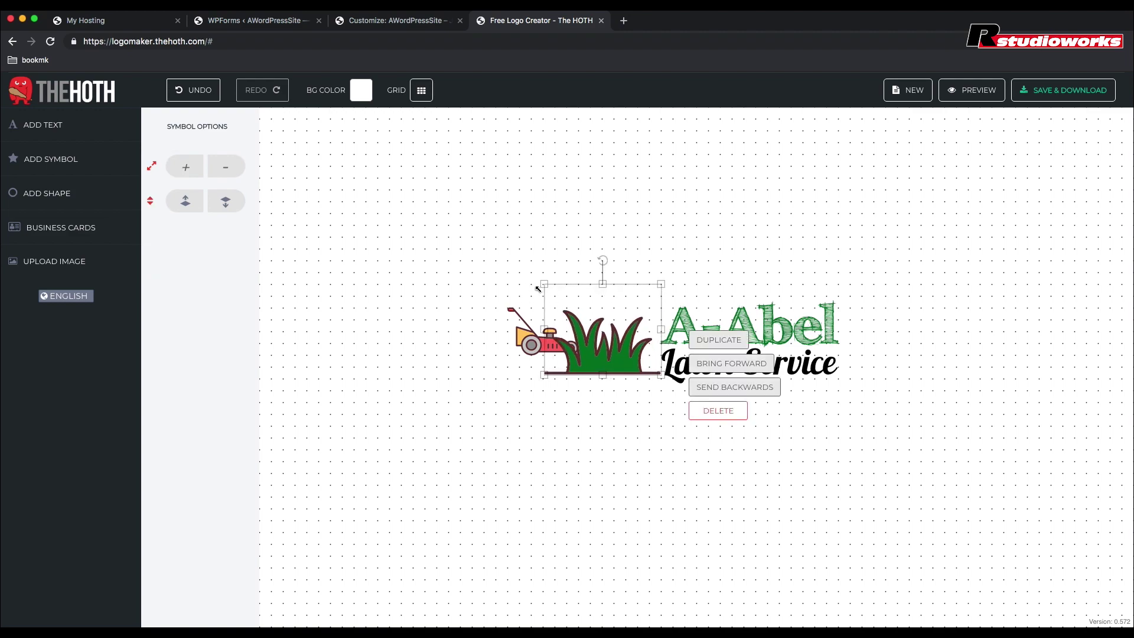
left_click(836, 434)
Step: Enlarge the red mower toward the bottom right so it overlaps the grass
left_click(527, 337)
left_click(651, 480)
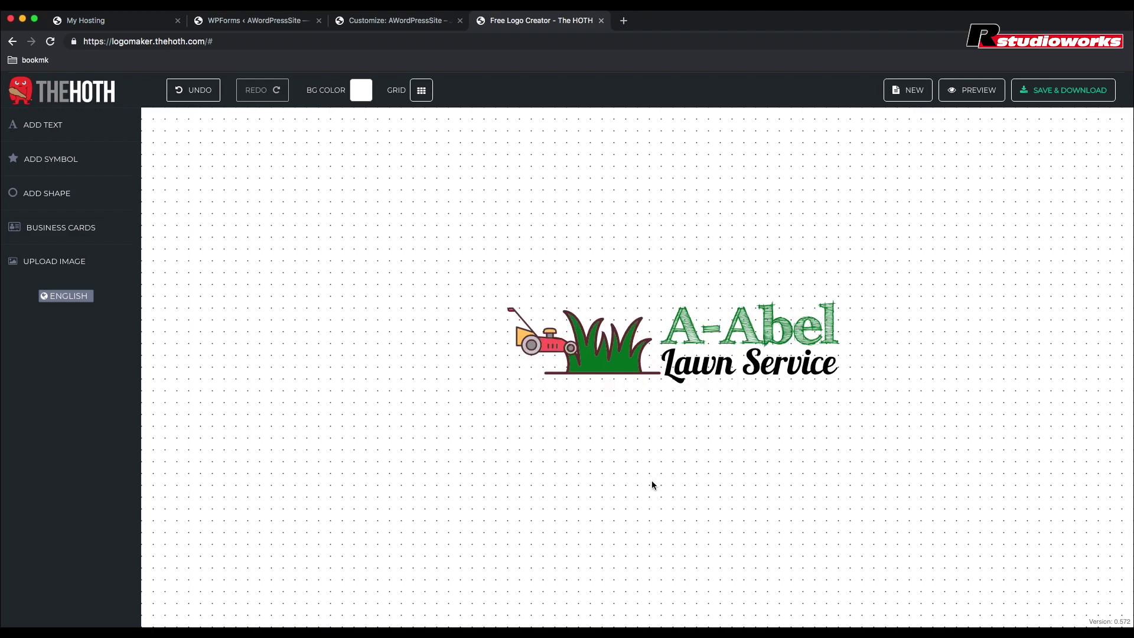
left_click(573, 352)
left_click_drag(599, 372, 619, 373)
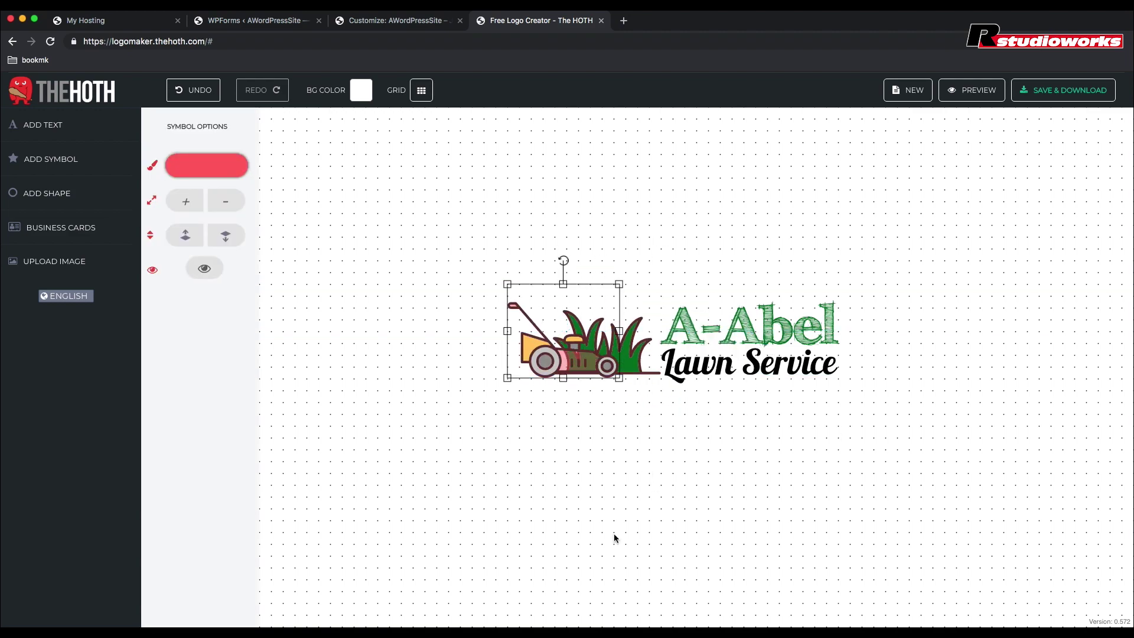
left_click(686, 190)
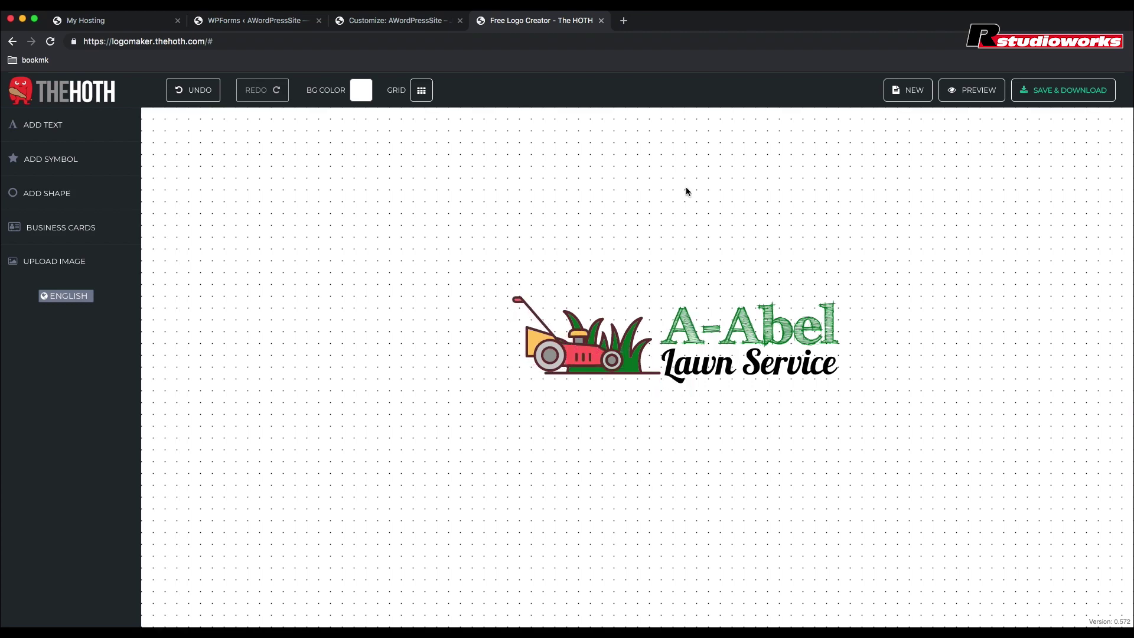
left_click(610, 358)
left_click(662, 201)
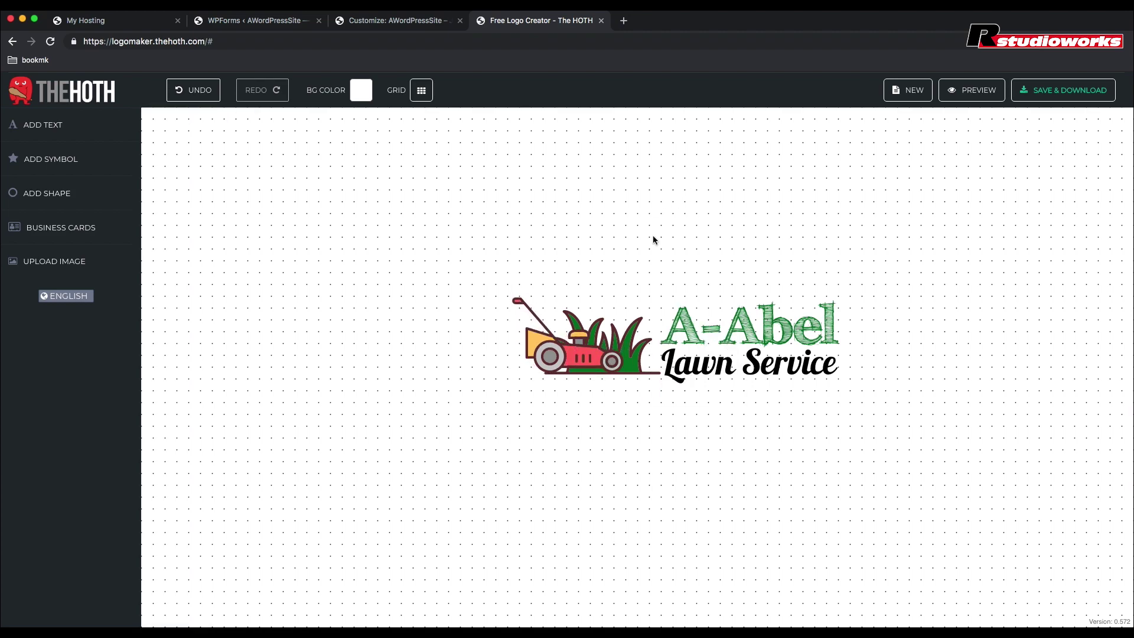
Step: Copy the site's text colour 3a3a3a and apply it to the mower symbol
left_click(539, 318)
left_click(210, 168)
left_click(387, 21)
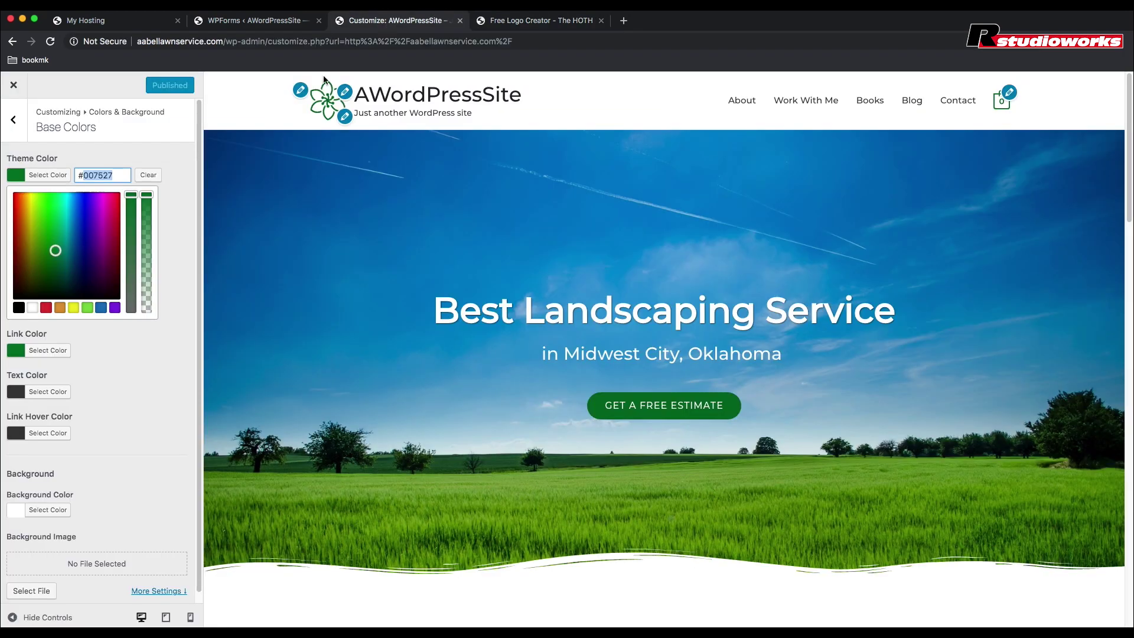
left_click(19, 394)
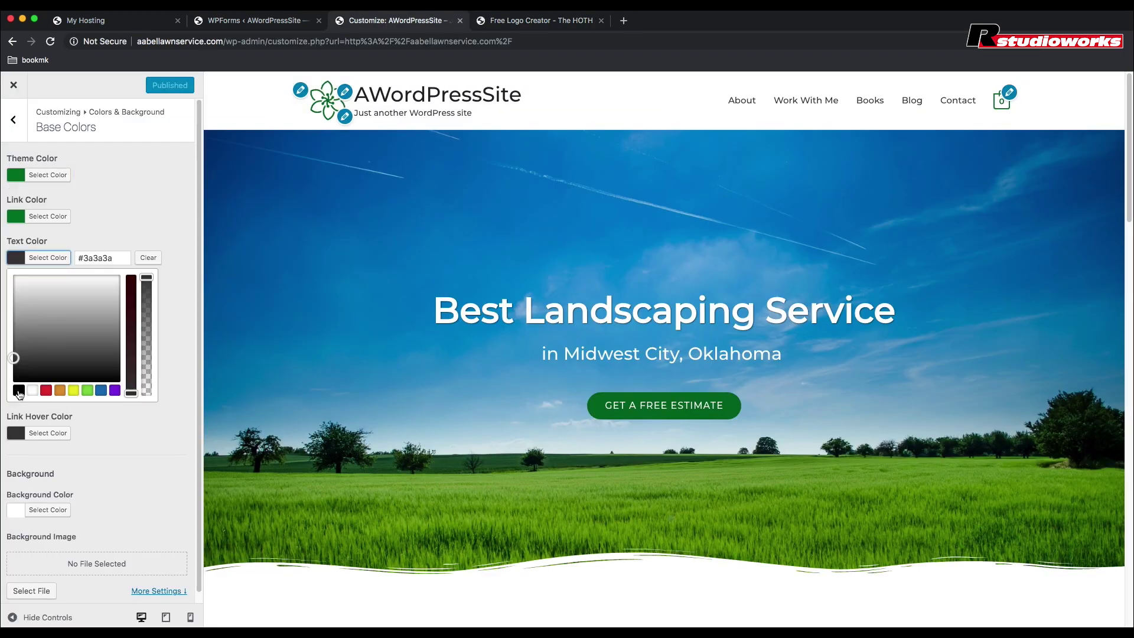
left_click_drag(114, 259, 83, 259)
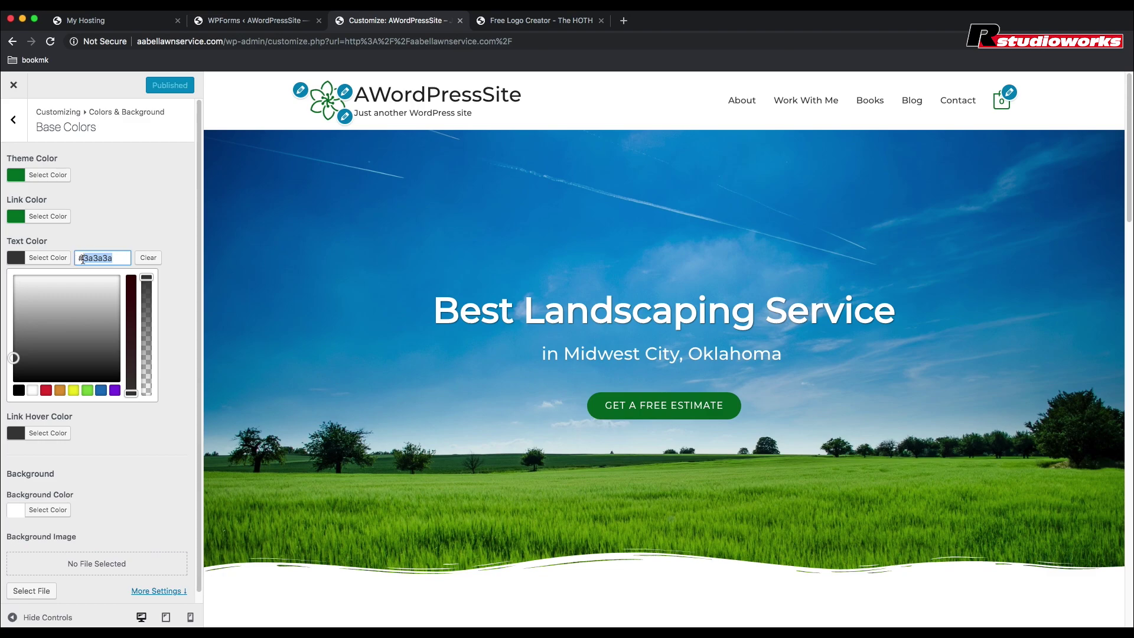
left_click(511, 21)
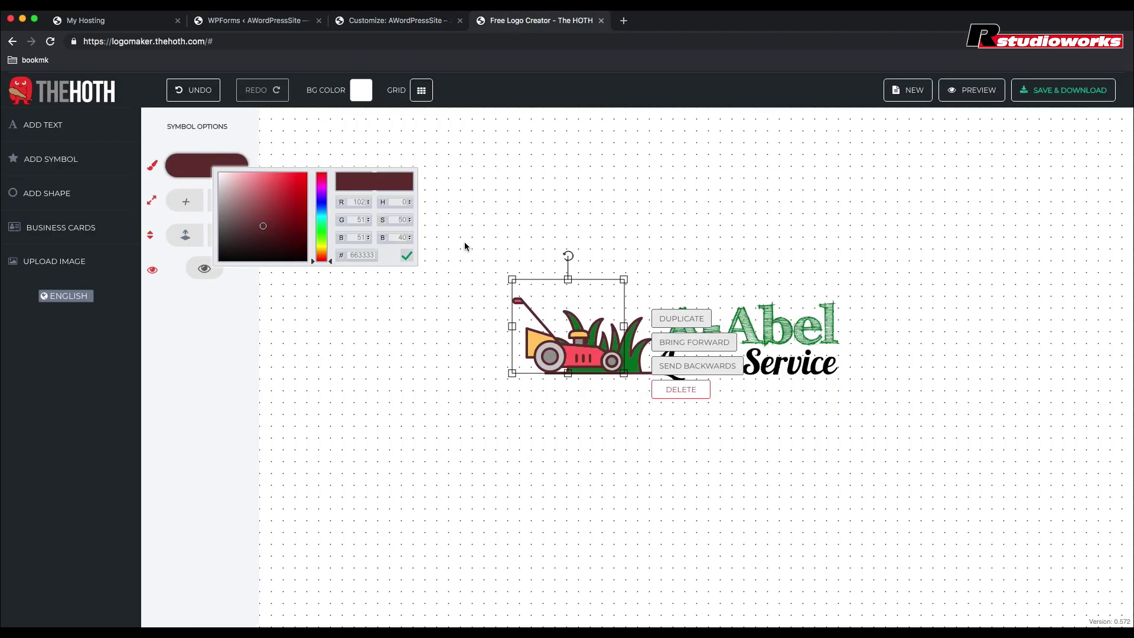
key("Return")
left_click(406, 256)
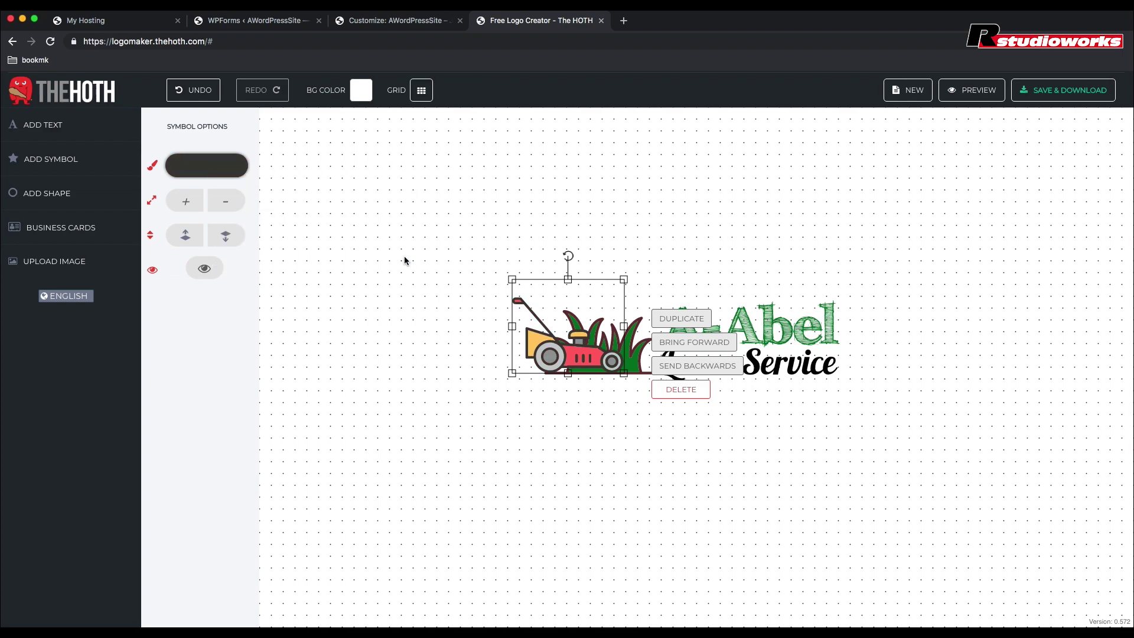
left_click(612, 417)
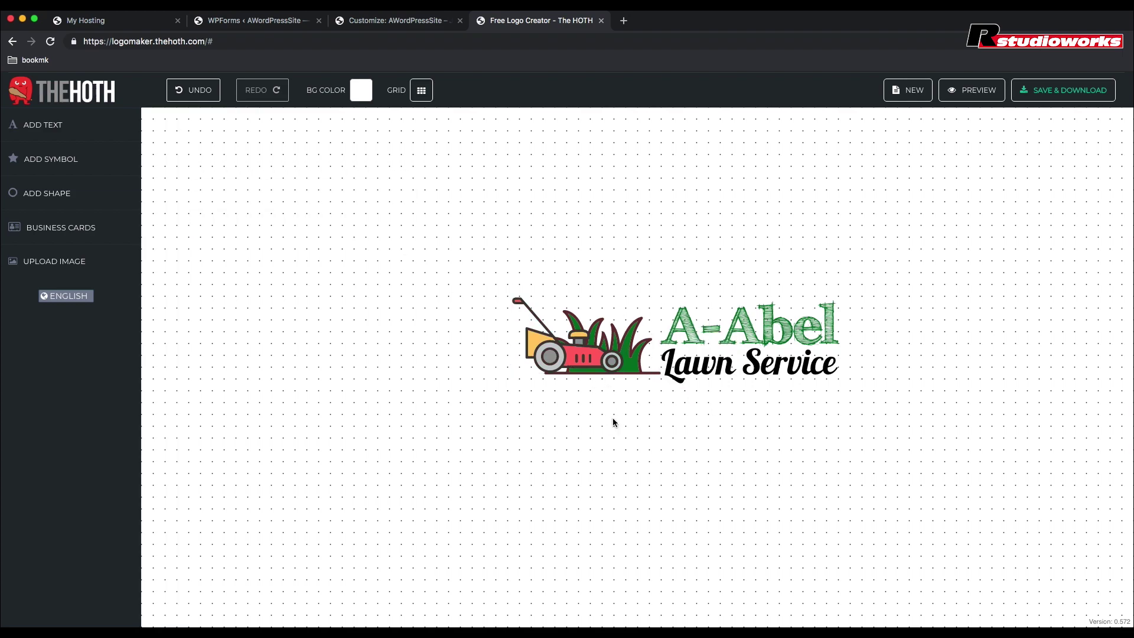
Step: Change the grass symbol's colour from 663333 to dark grey 333333
left_click(640, 373)
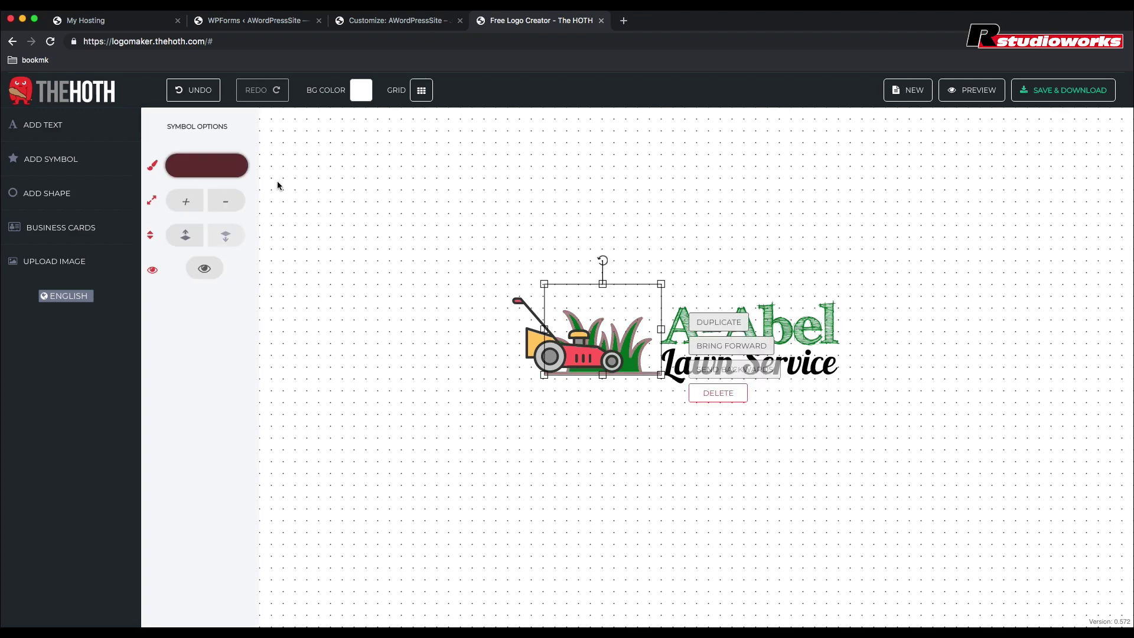
left_click(208, 164)
double_click(365, 249)
type("333333")
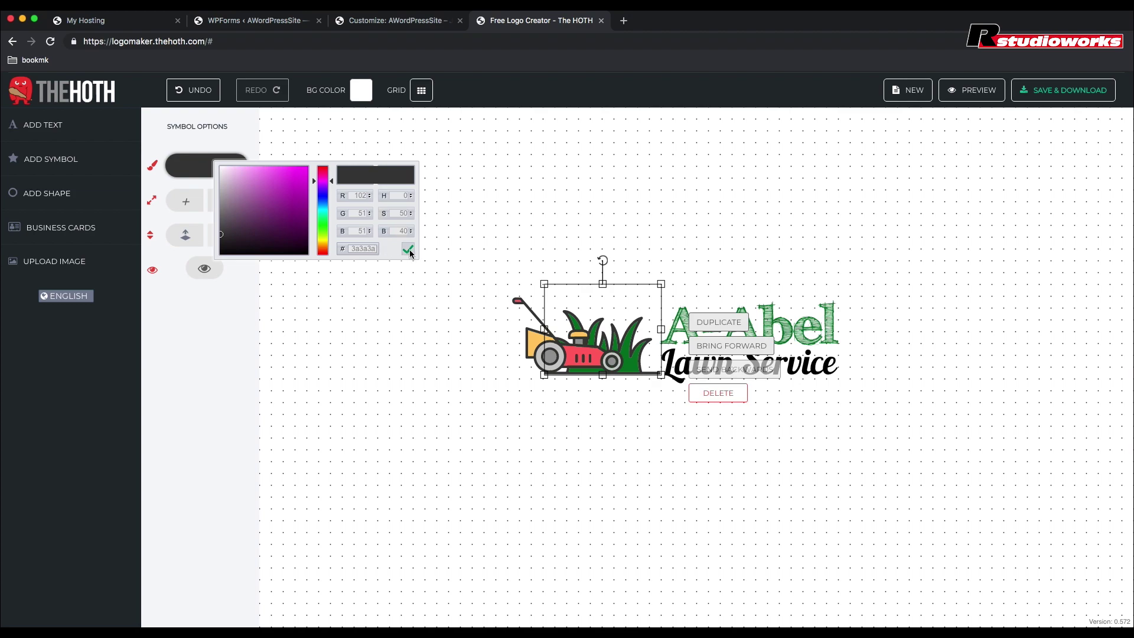
left_click(408, 249)
left_click(481, 250)
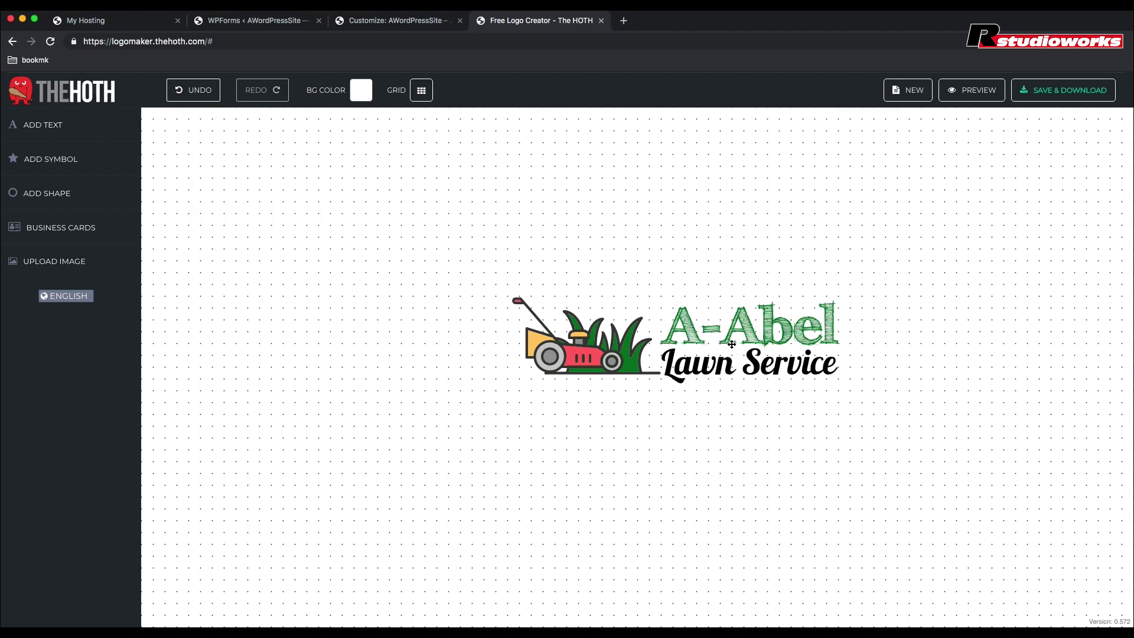
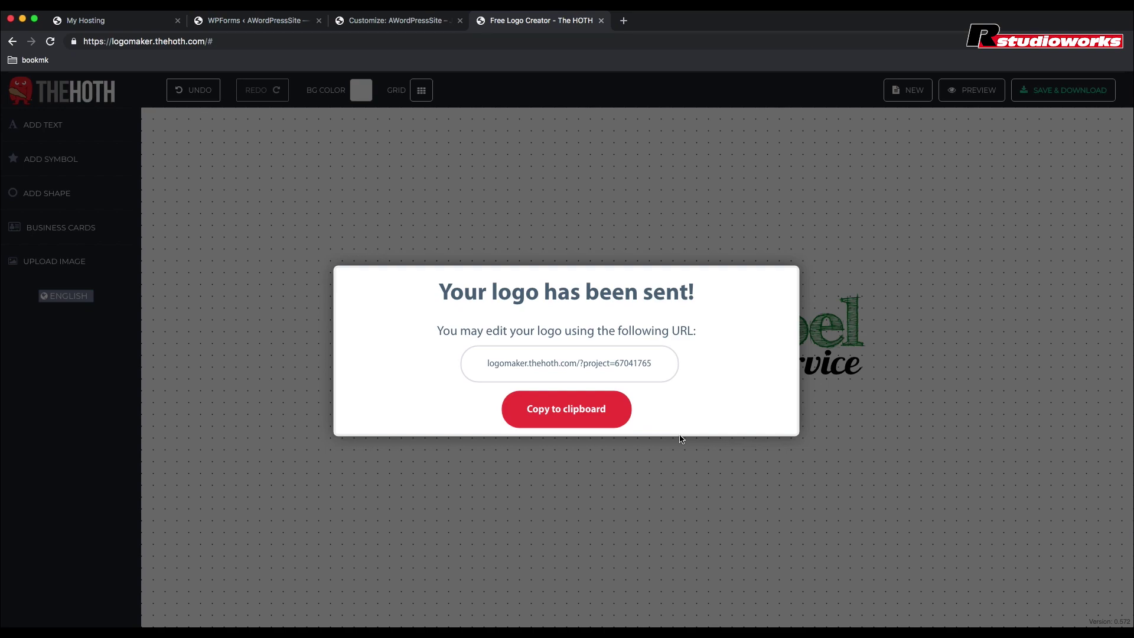
Step: Go back to the WordPress Customizer, which shows the Base Colors settings
left_click(400, 21)
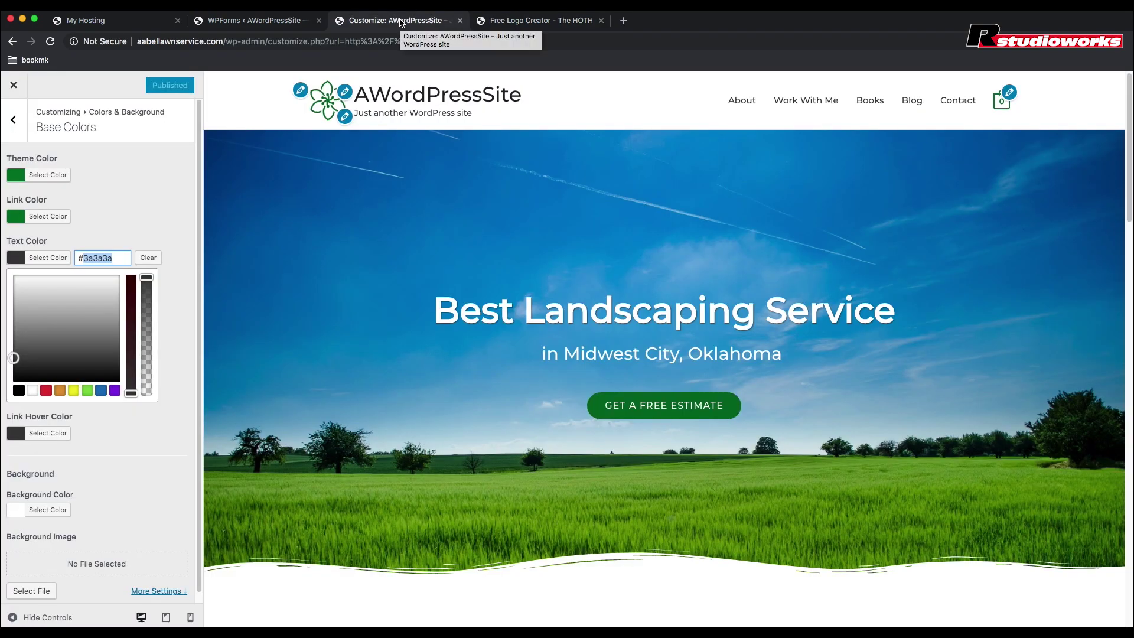
Step: Go to Layout > Header > Site Identity and open the Change logo picker
left_click(16, 125)
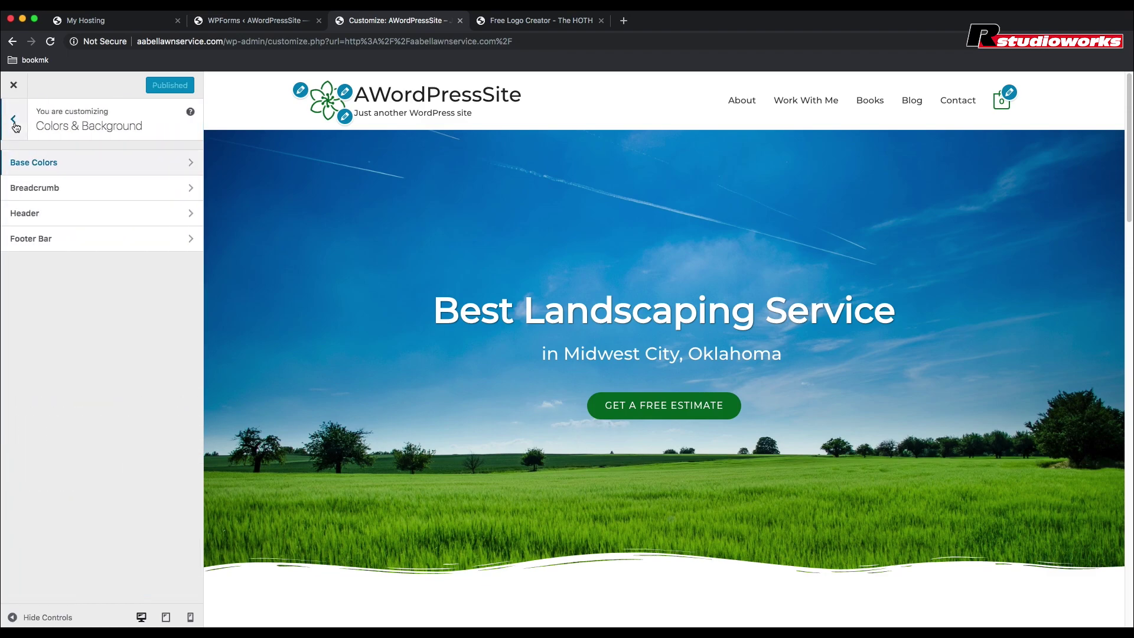
left_click(15, 126)
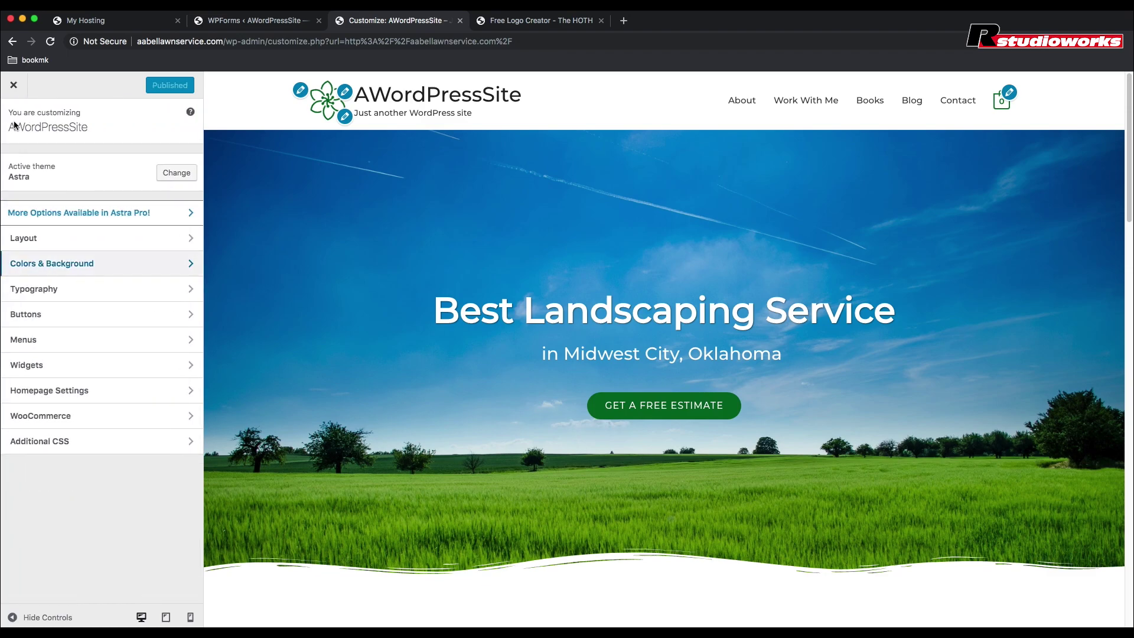
left_click(53, 246)
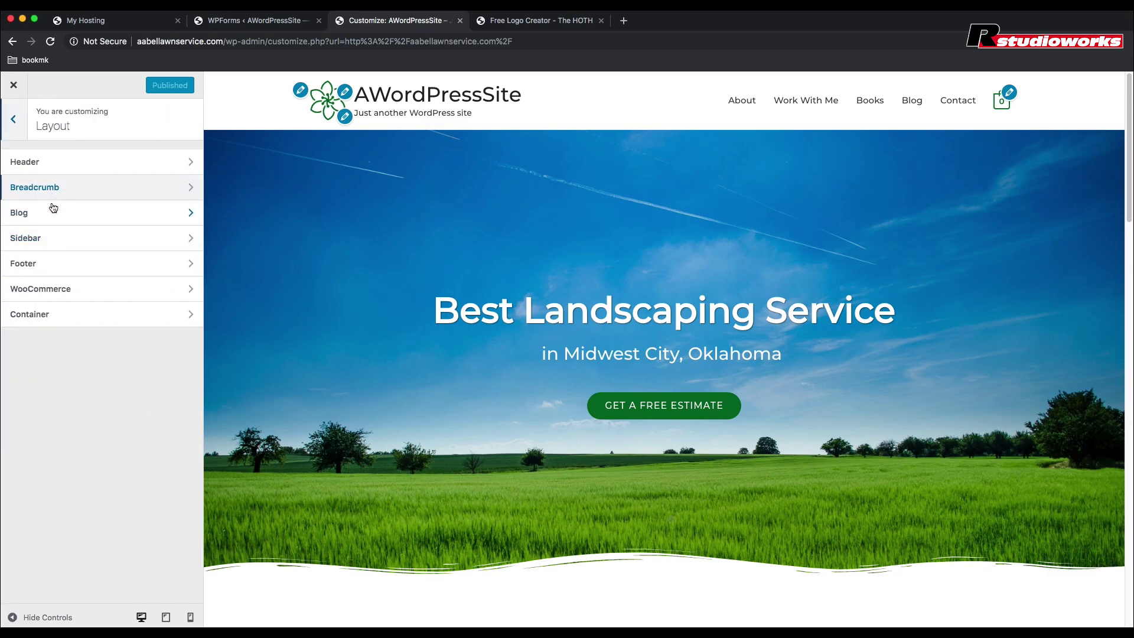
left_click(49, 168)
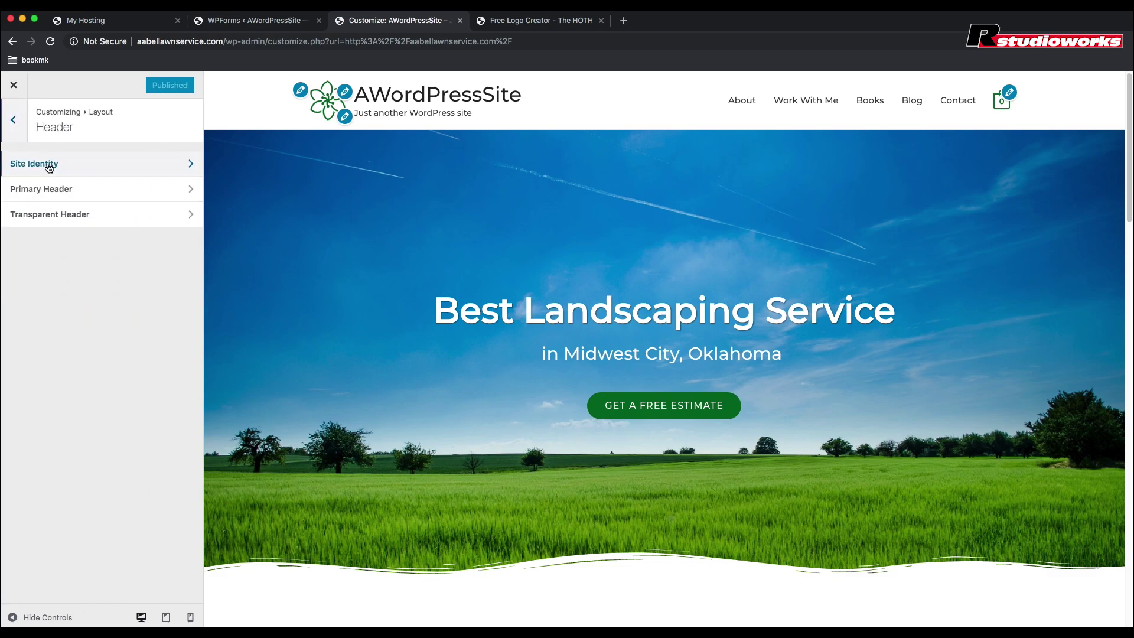
left_click(49, 168)
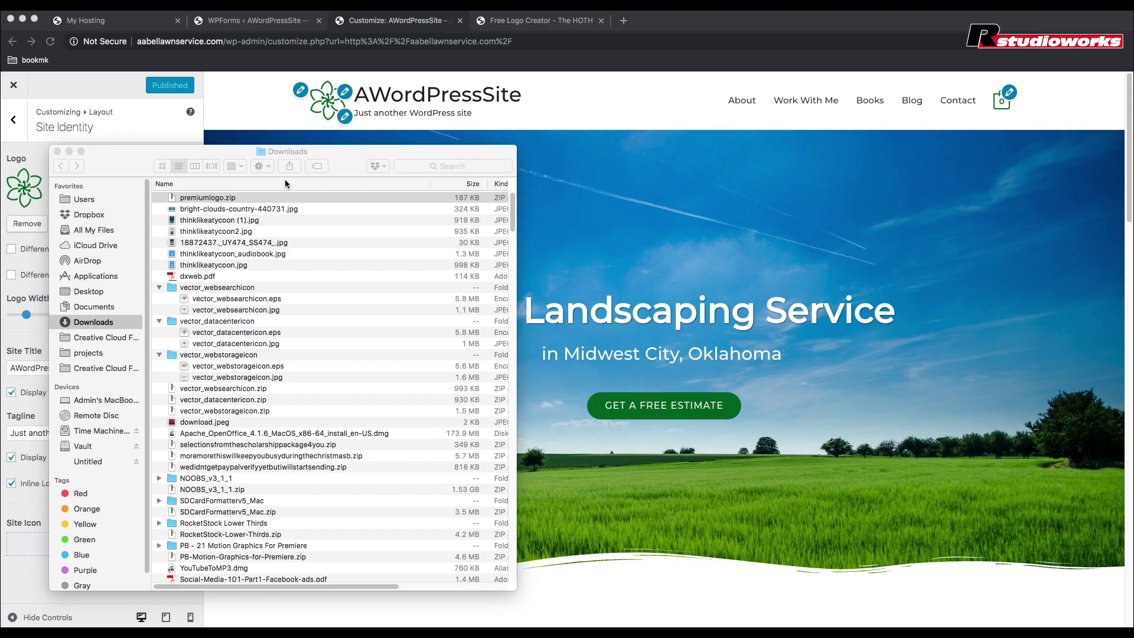
double_click(326, 153)
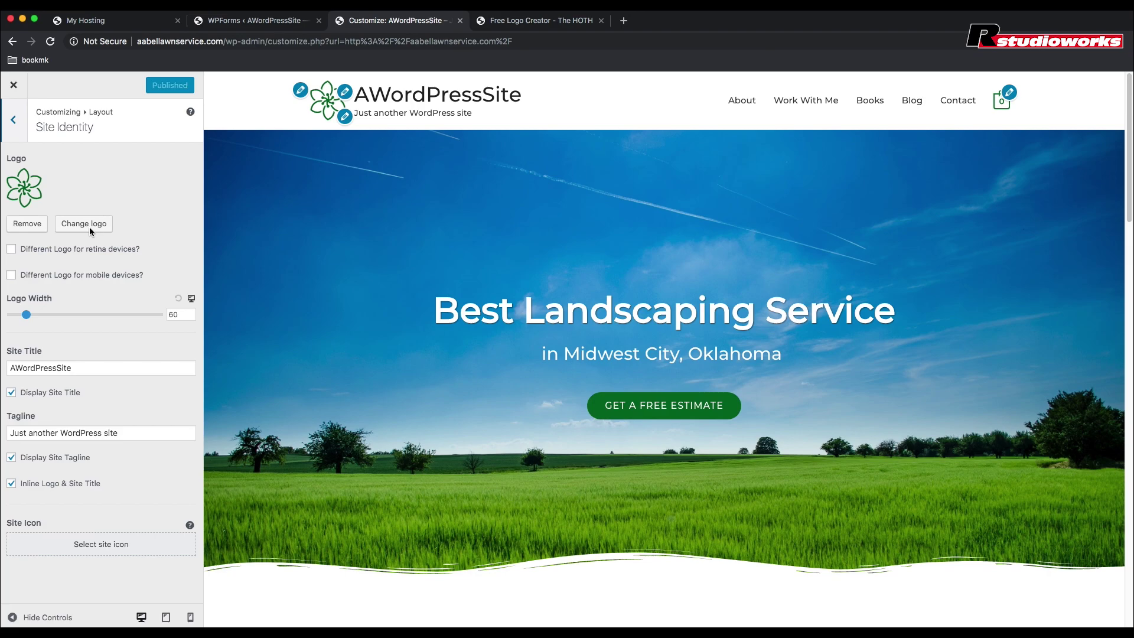
left_click(94, 223)
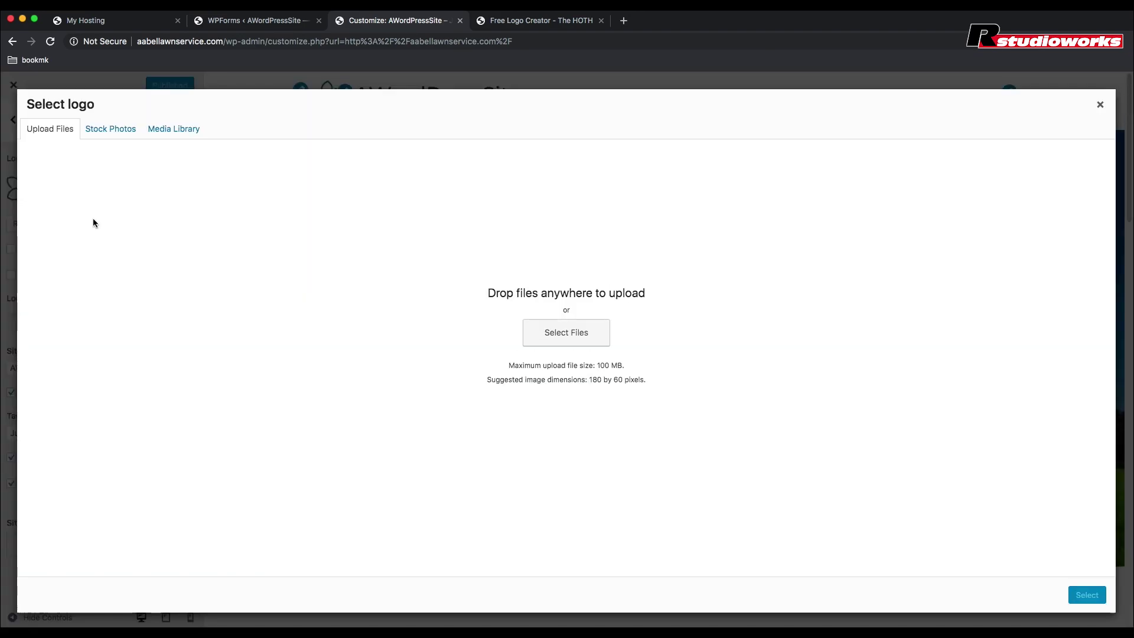
Step: Upload the A-Abel Lawn Service logo file, select it as the site logo and accept the crop
left_click_drag(3, 284, 457, 329)
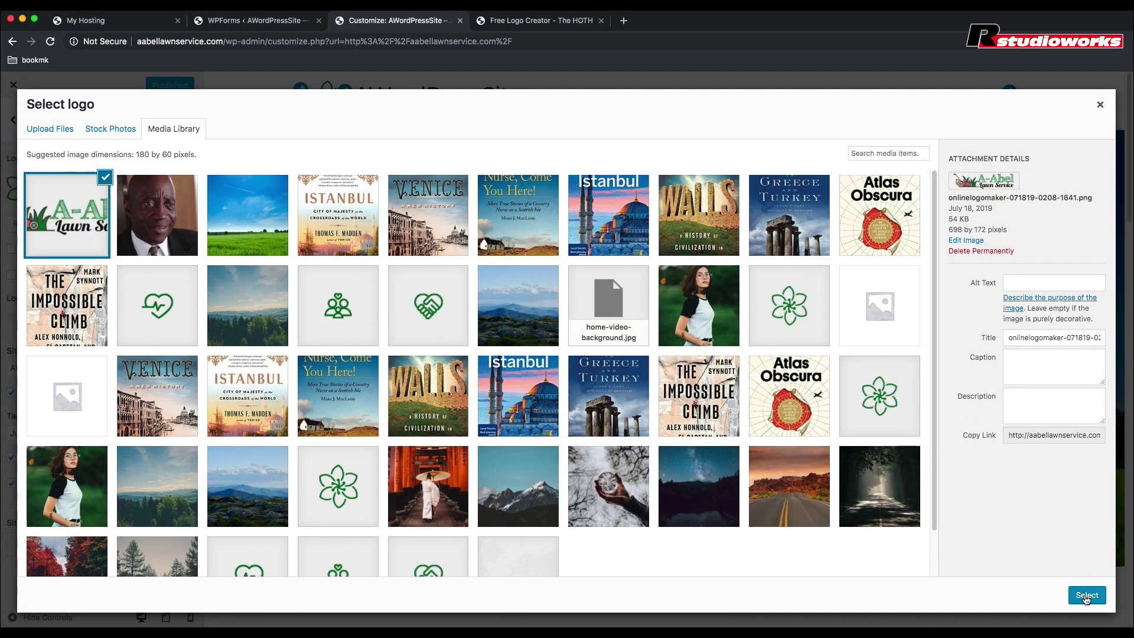
left_click(1086, 597)
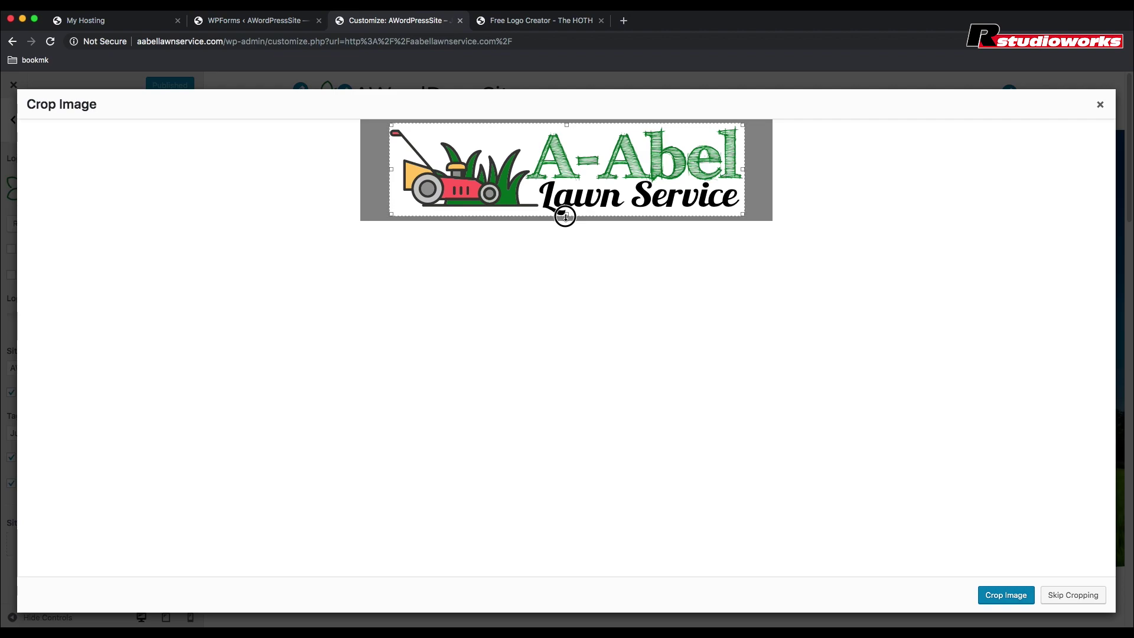
left_click(1001, 599)
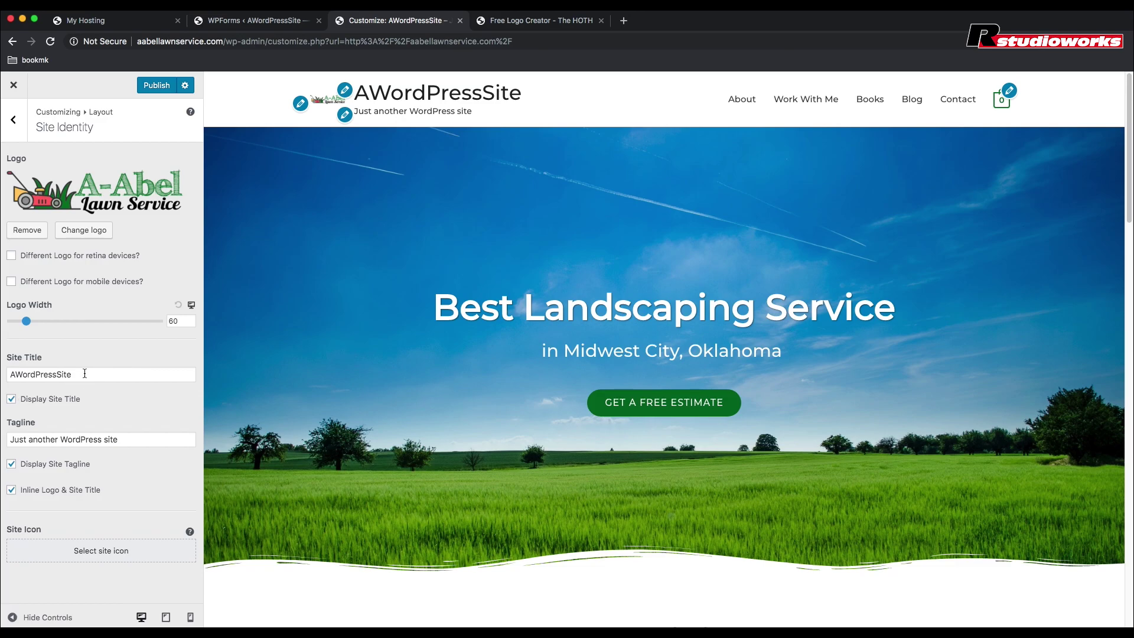
Step: Set the site title to 'A-Abel Lawn Service' and the tagline to 'Best Landscaping Service in Midwest City, OK'
left_click_drag(85, 373, 1, 372)
type("AA")
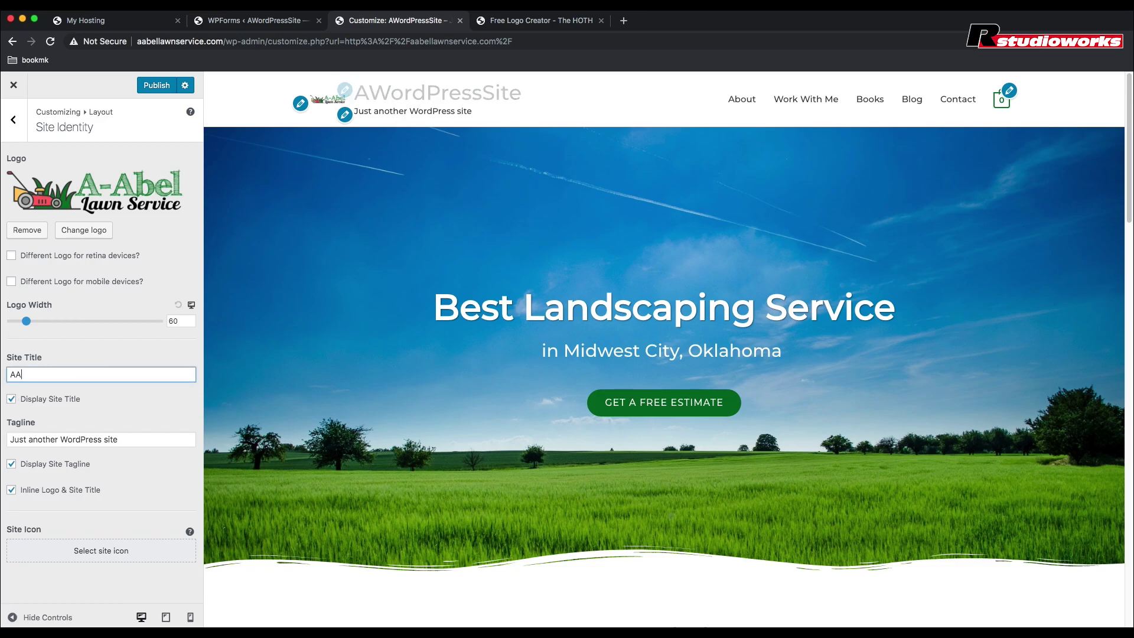
key("BackSpace")
type("-")
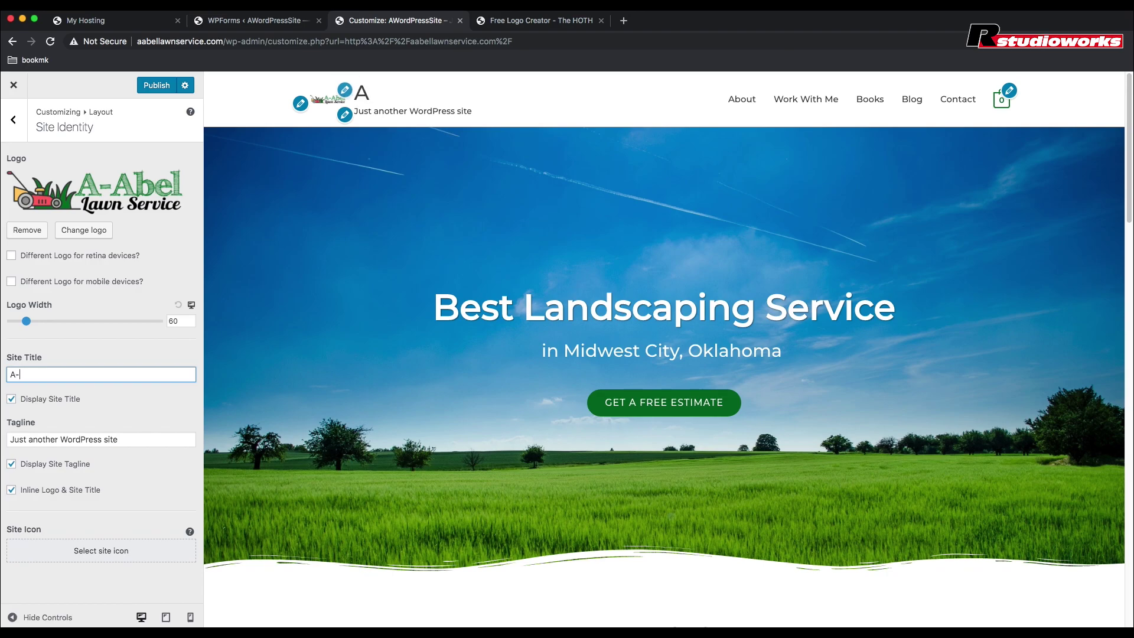
type("Abel Lawn")
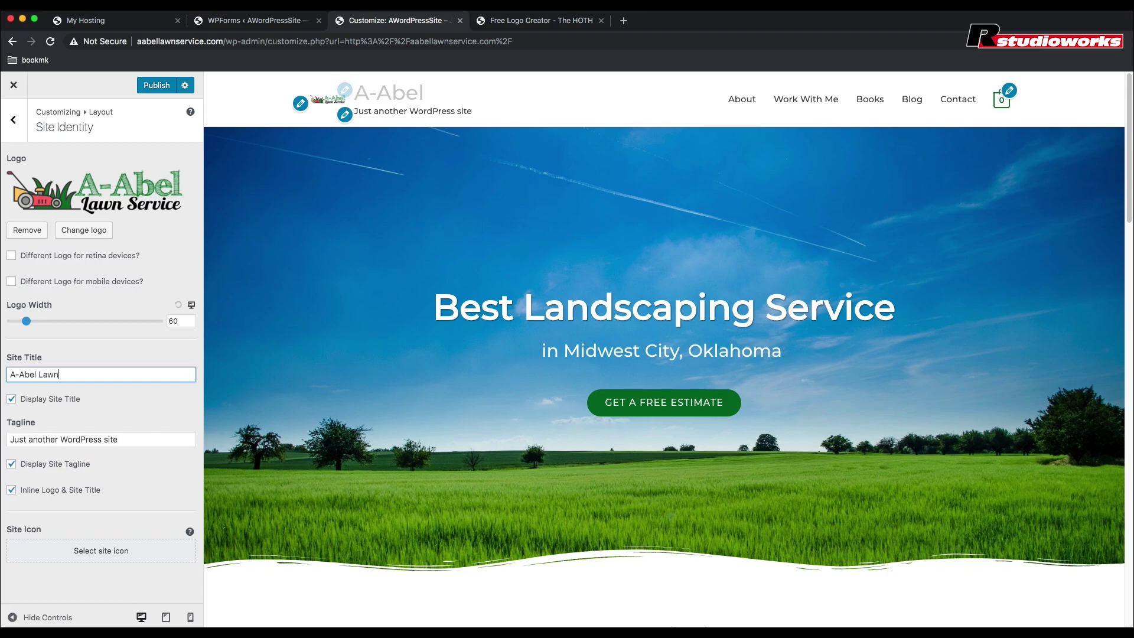
type(" Service")
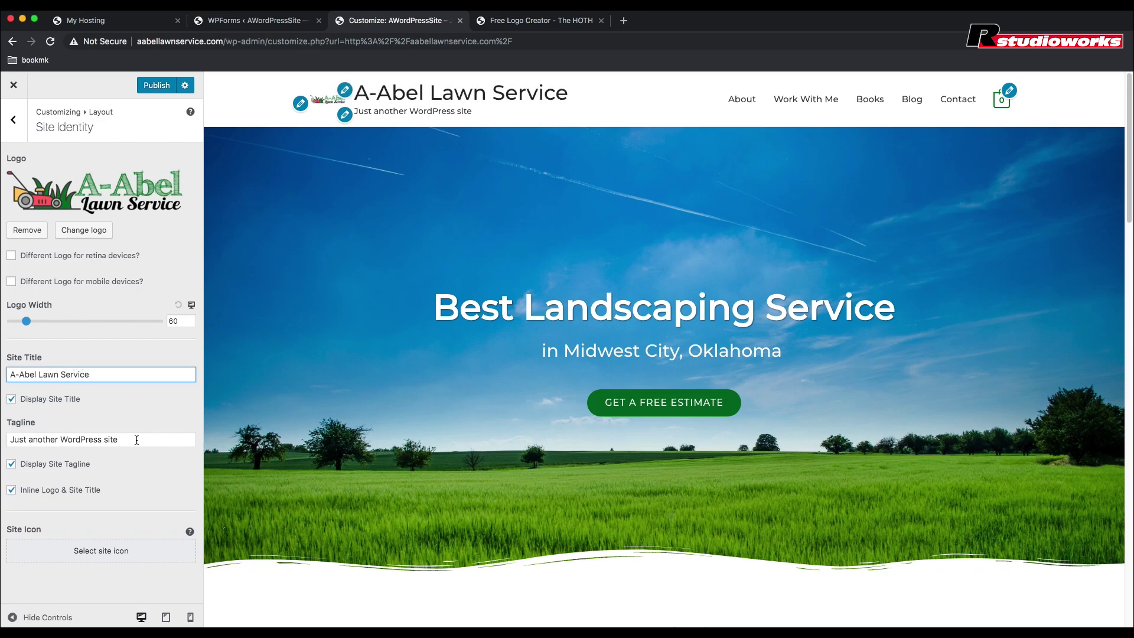
left_click_drag(136, 440, 8, 440)
type("B")
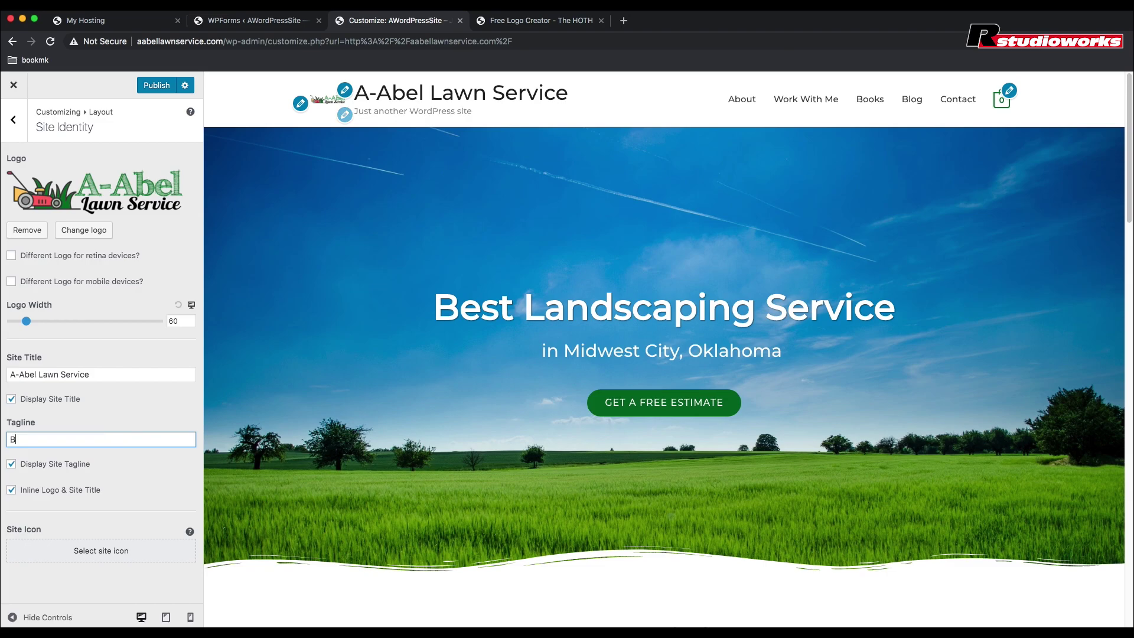
type("est L")
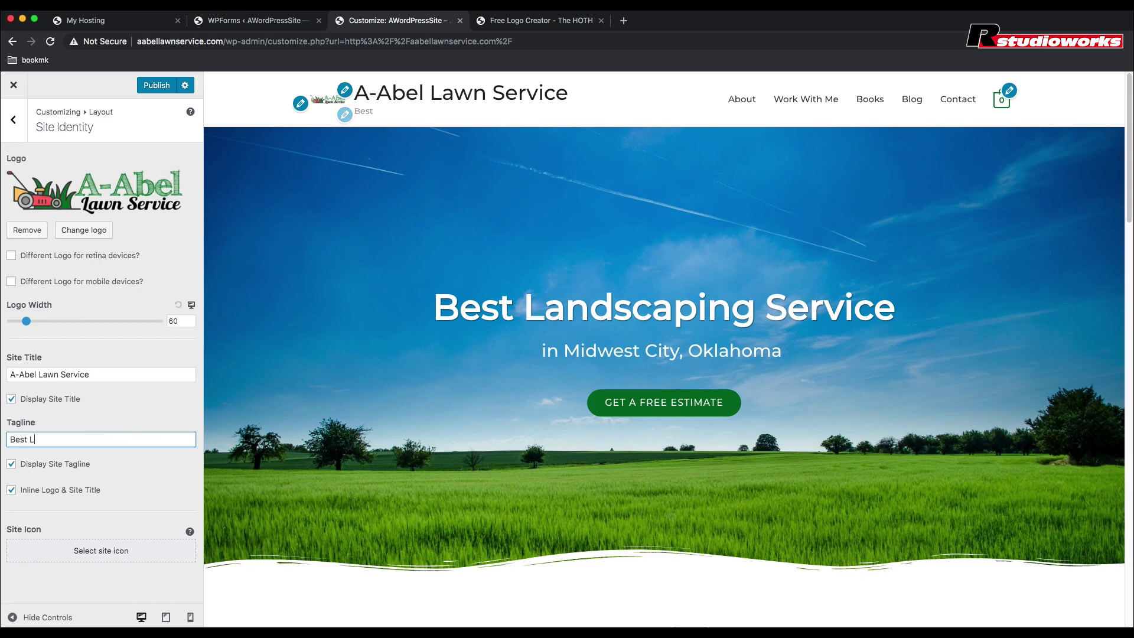
type("andscaping Service")
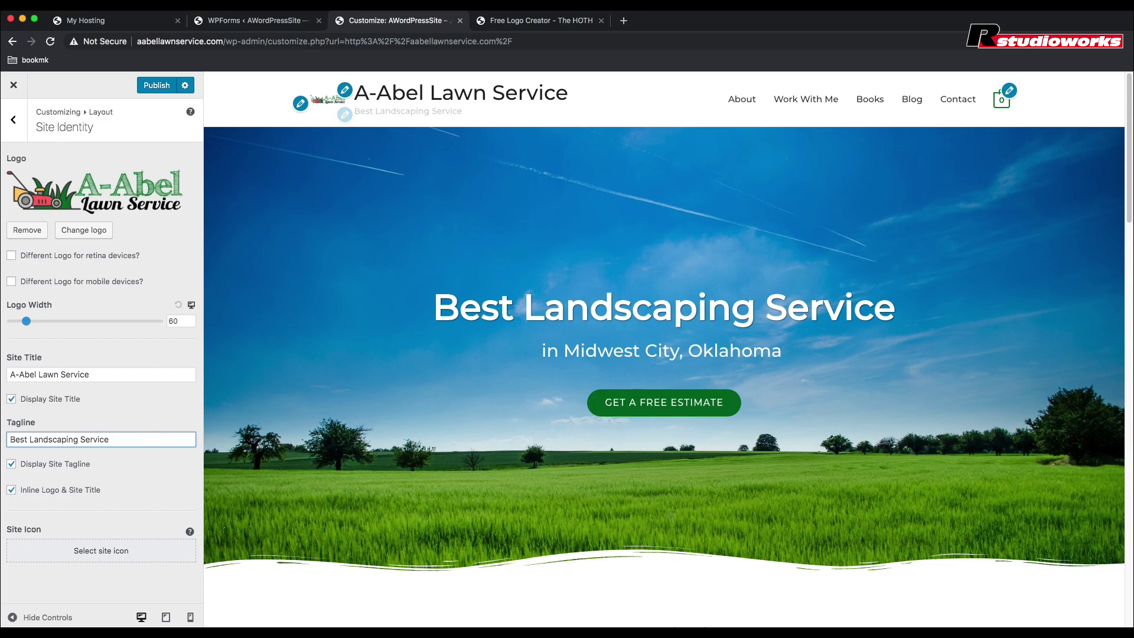
type(" in Mid")
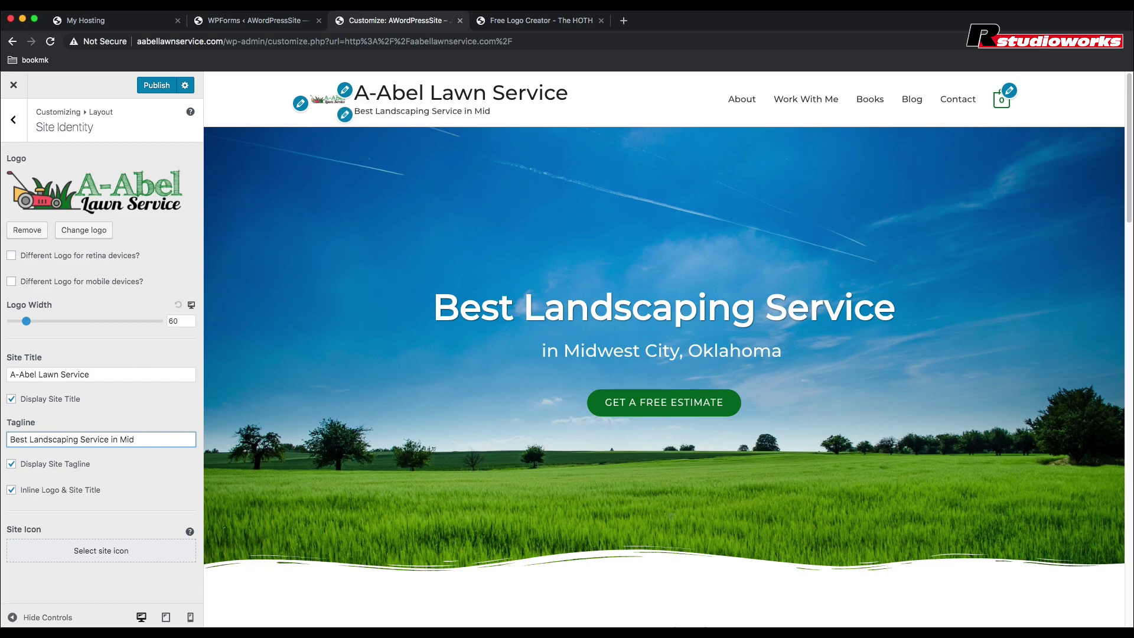
type("ewest ")
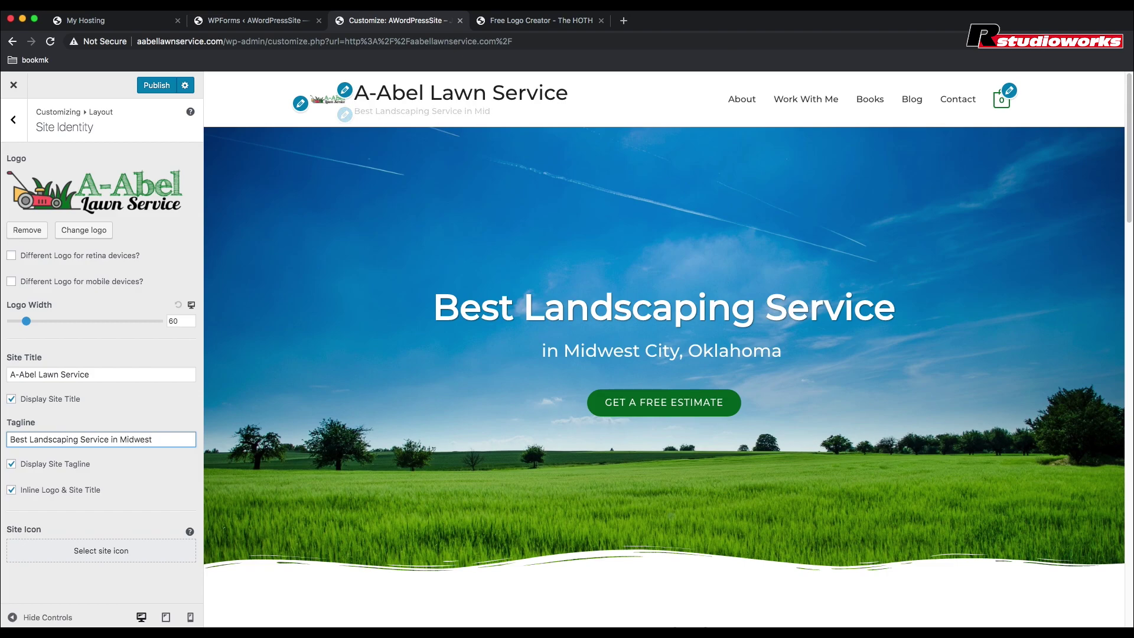
type("City, OK")
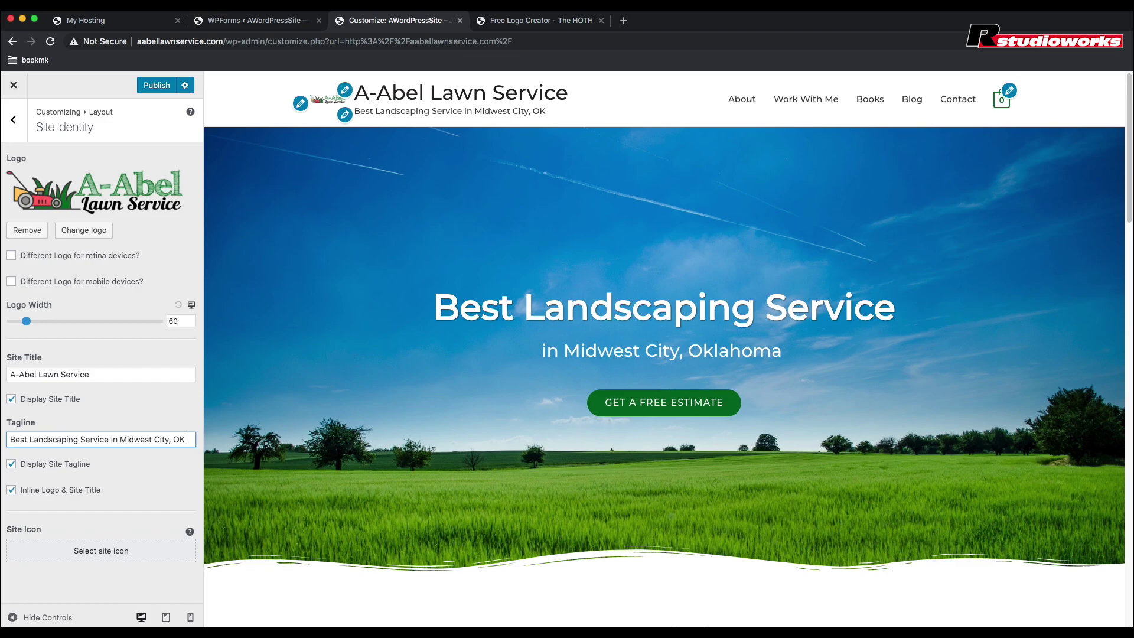
Step: Hide the site title and tagline in the header and enlarge the logo width to 240
left_click(12, 399)
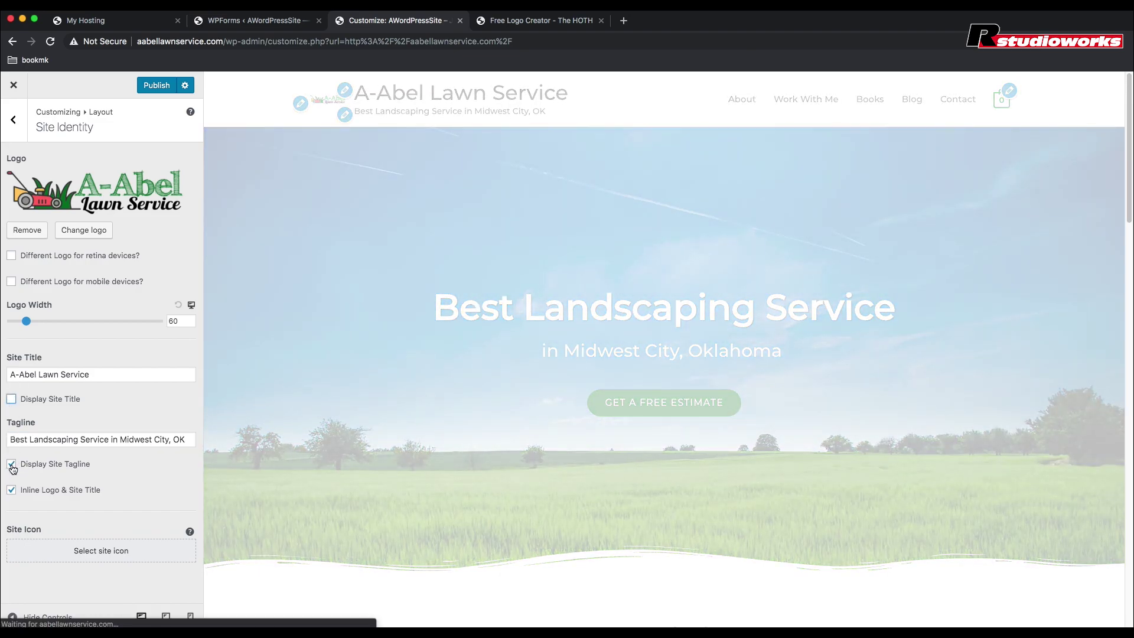
left_click(12, 466)
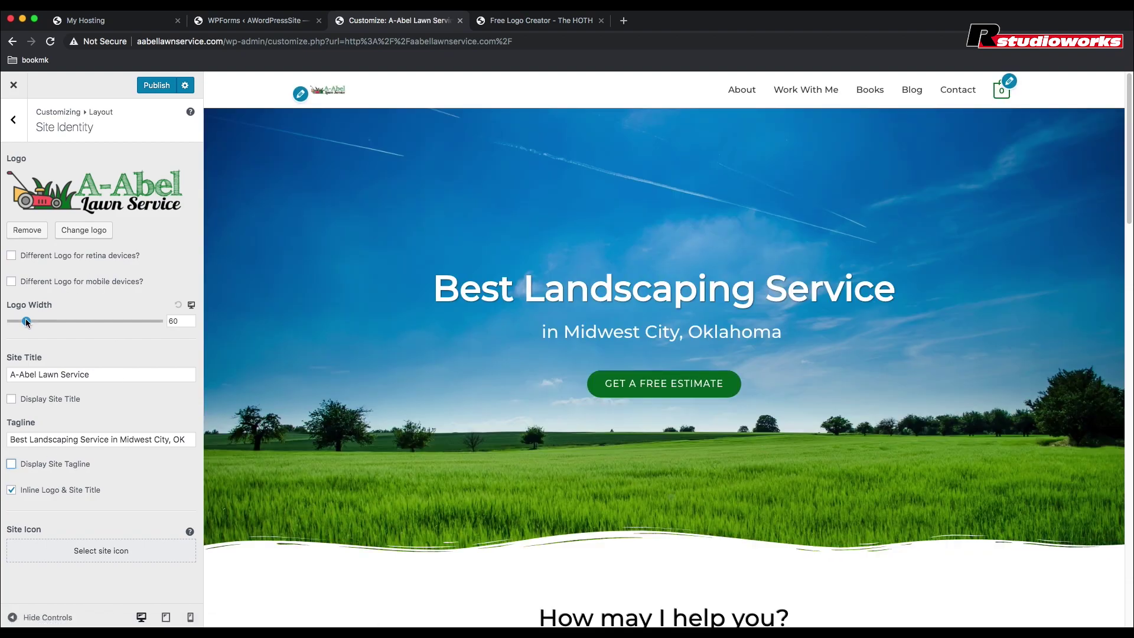
left_click_drag(32, 320, 71, 322)
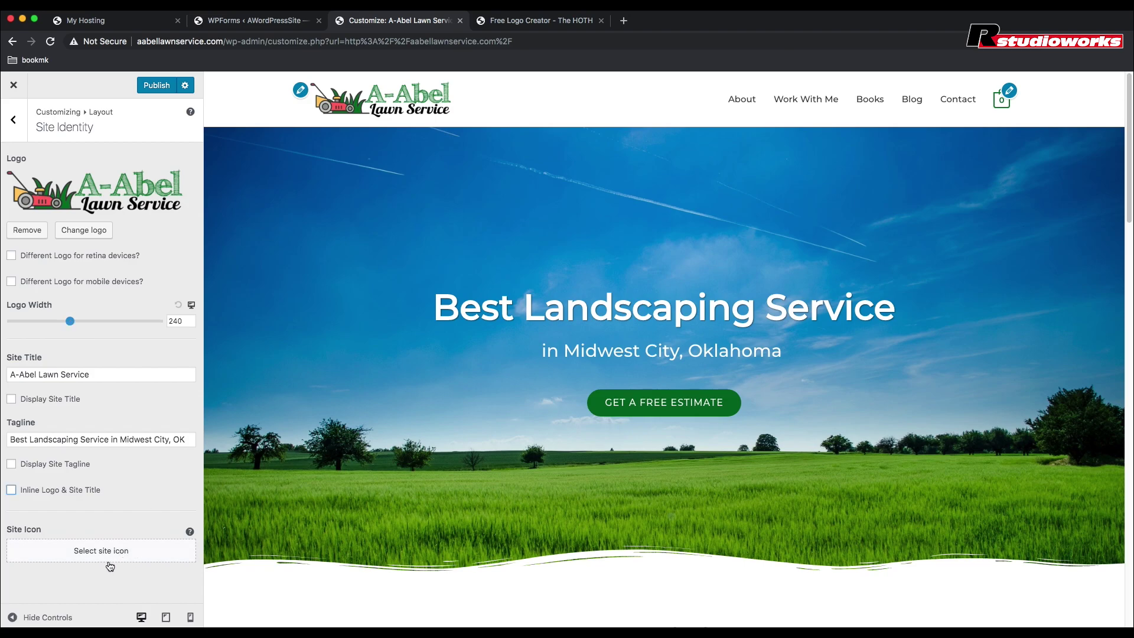
Step: Set a square crop of the lawnmower from the A-Abel logo as the site icon
left_click(105, 559)
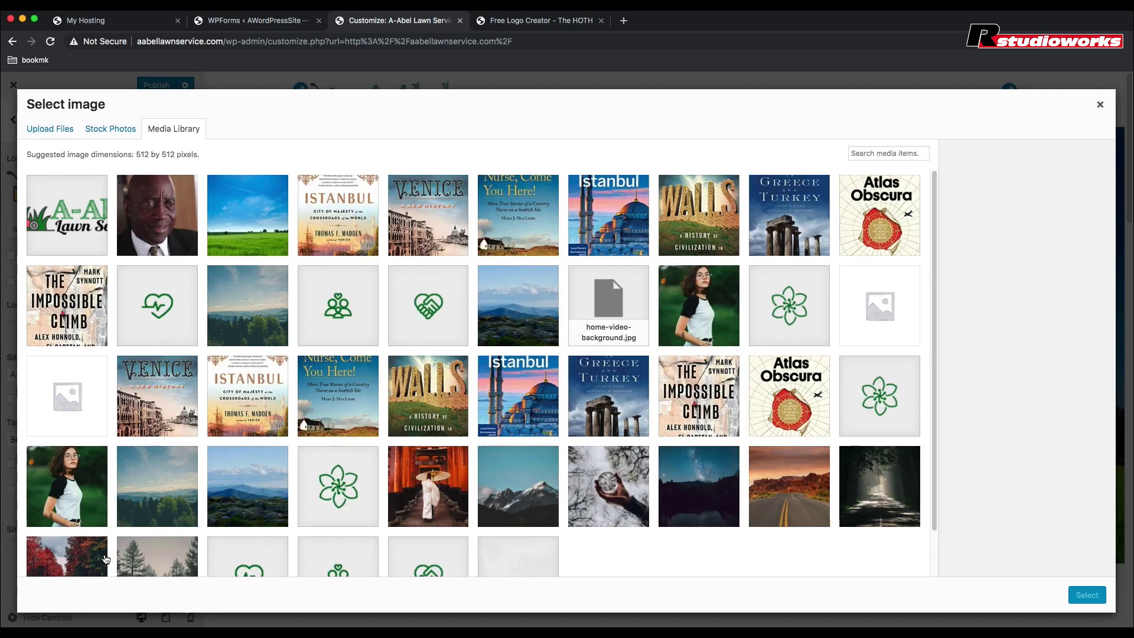
left_click(62, 225)
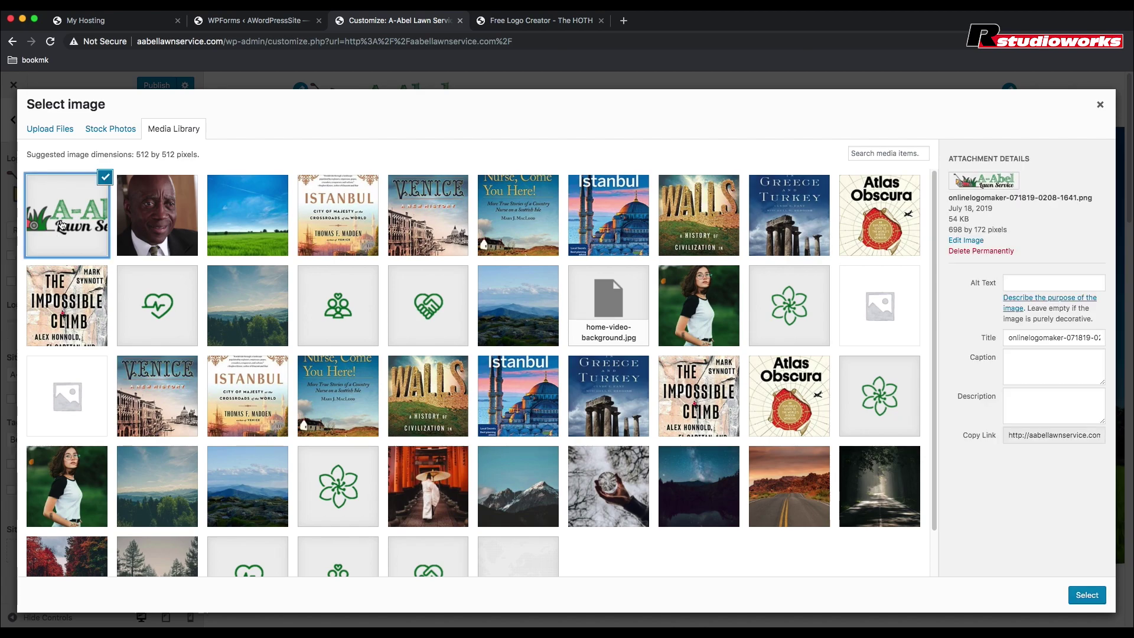
left_click(1084, 598)
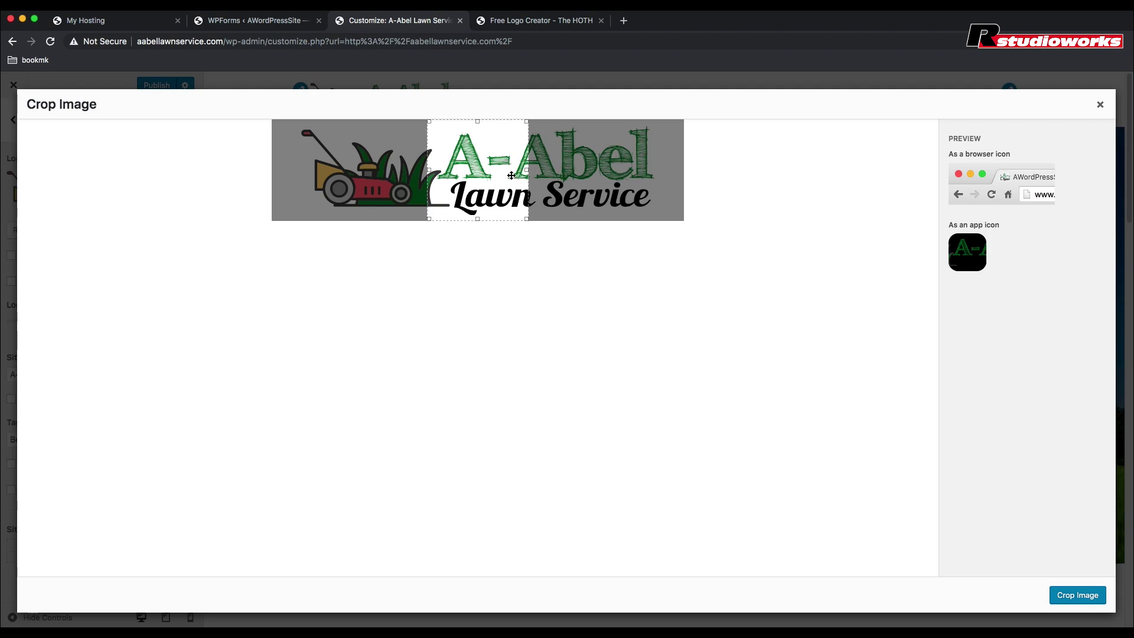
left_click_drag(515, 201, 398, 195)
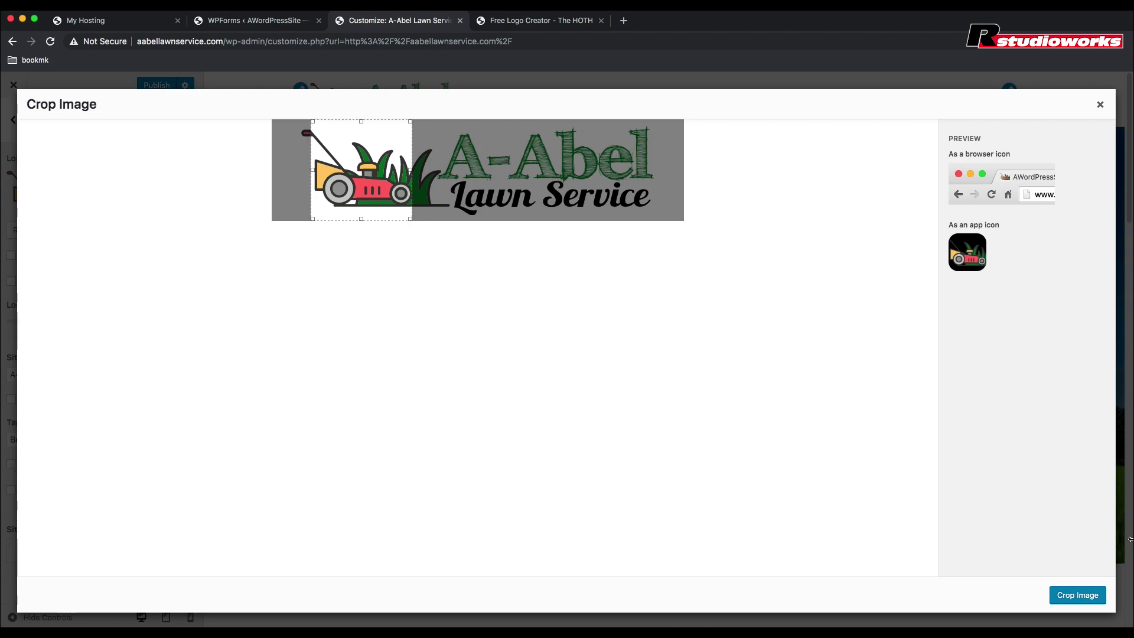
left_click(1073, 602)
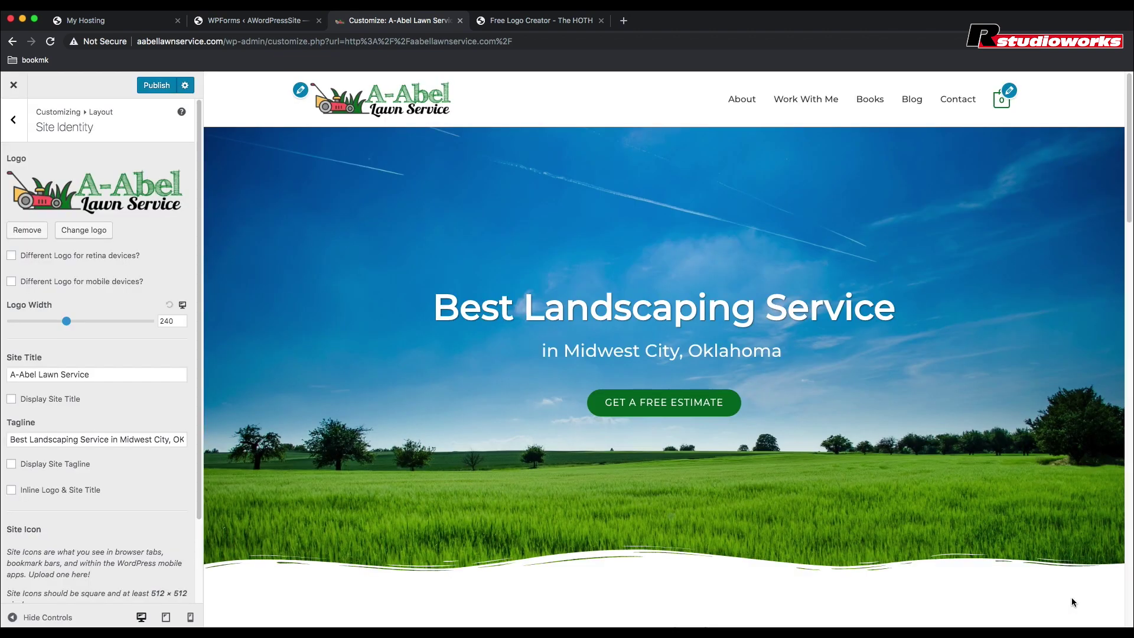
Step: Publish the site identity changes and go to the Layout > Footer > Footer Bar settings
left_click(157, 88)
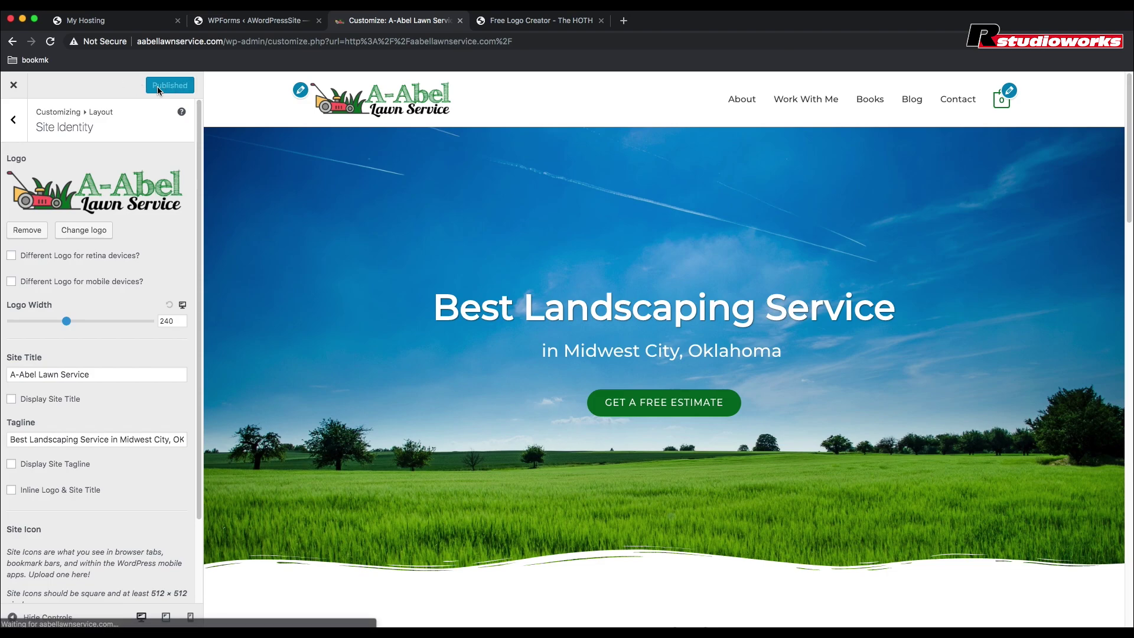
left_click(13, 122)
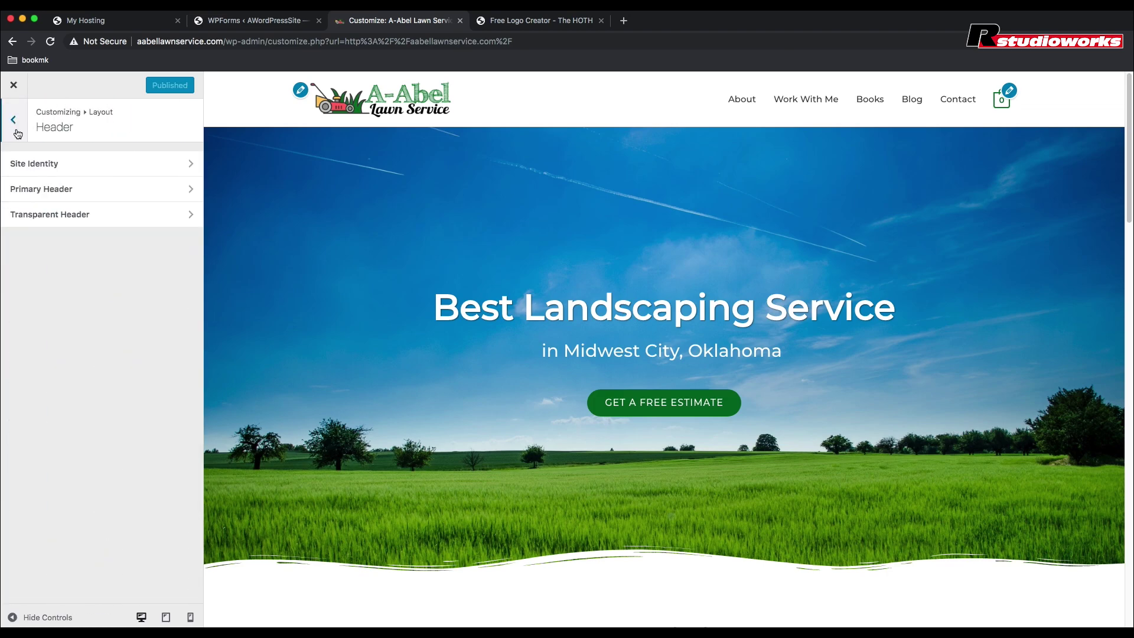
left_click(13, 120)
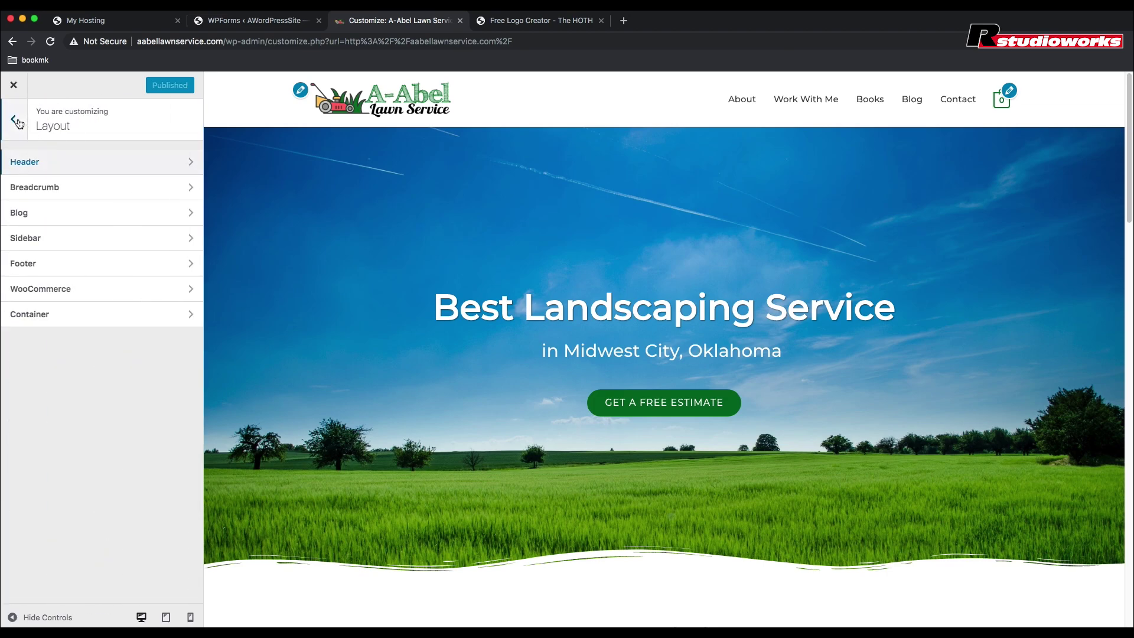
left_click(43, 267)
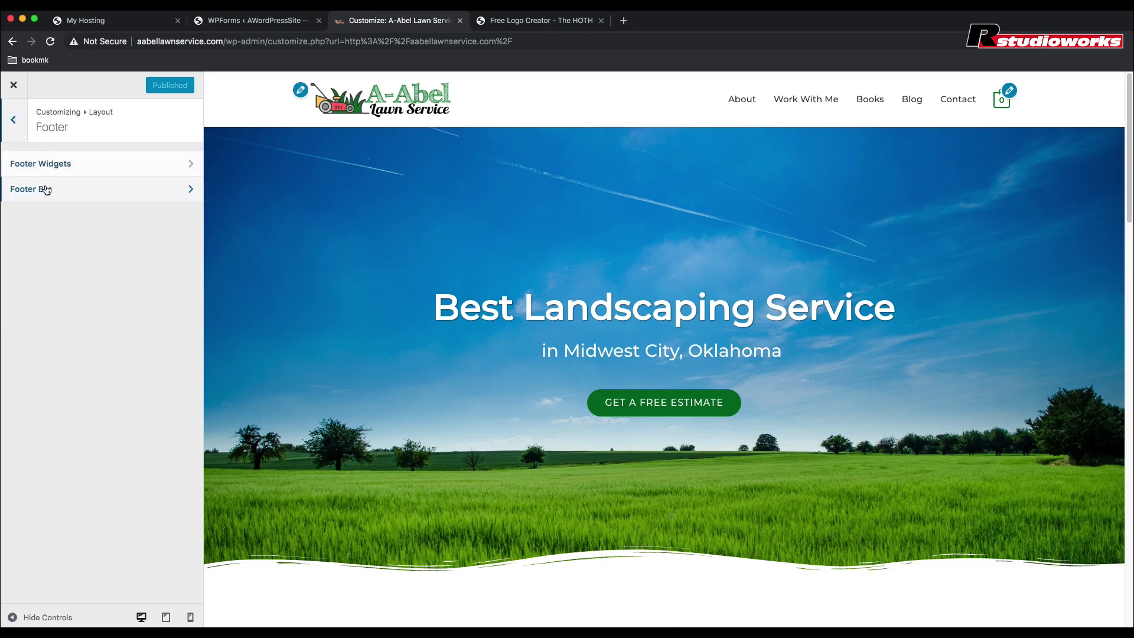
left_click(44, 189)
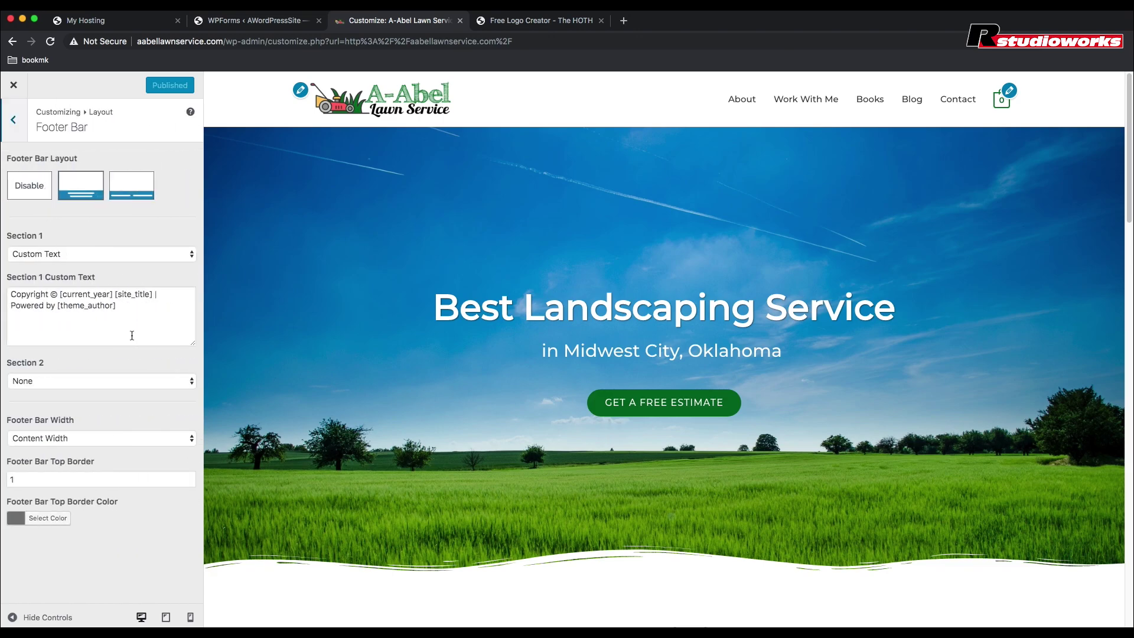
Step: Replace 'Powered by [theme_author]' with a 'Designed by Rstudioworks' link to rstudioworks.com opening in a new tab
scroll(331, 378, "down", 10)
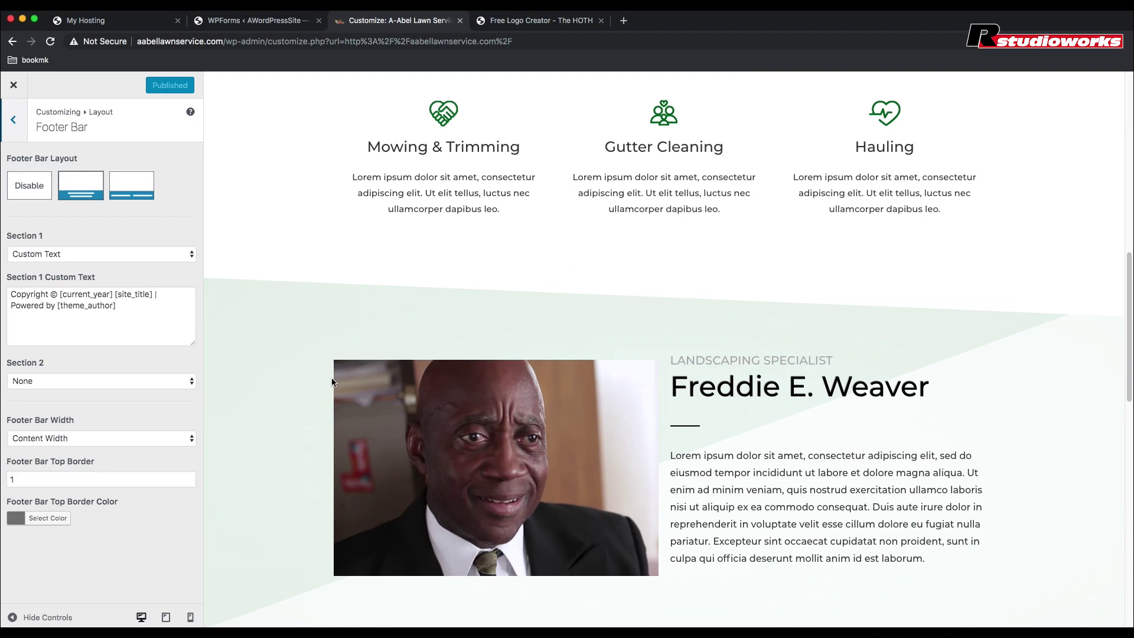
scroll(332, 381, "down", 10)
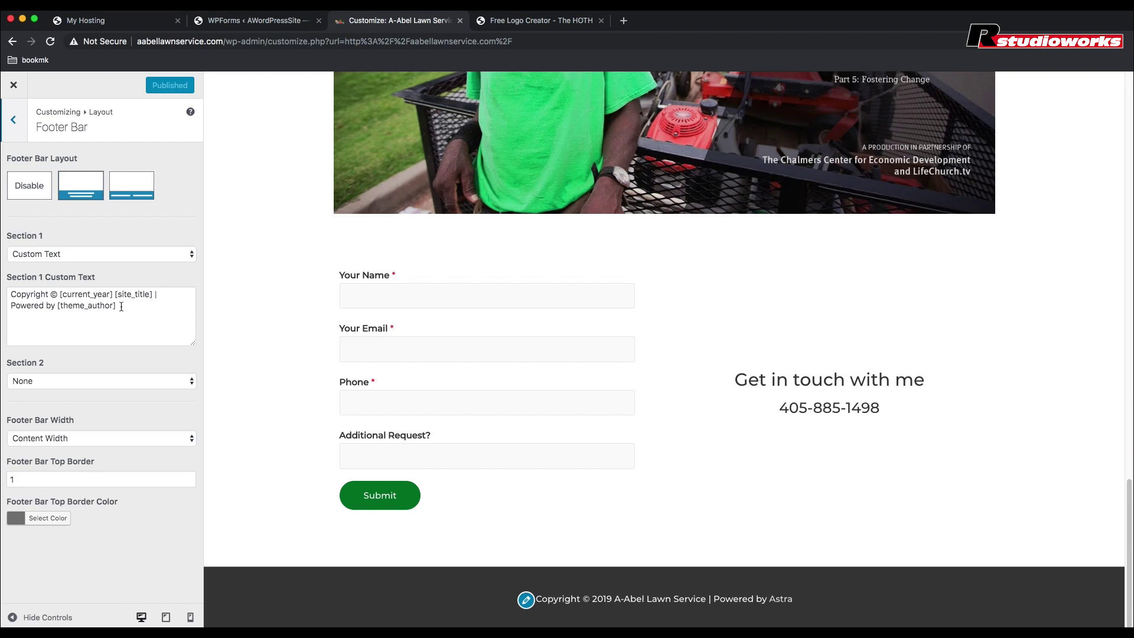
left_click_drag(121, 307, 12, 307)
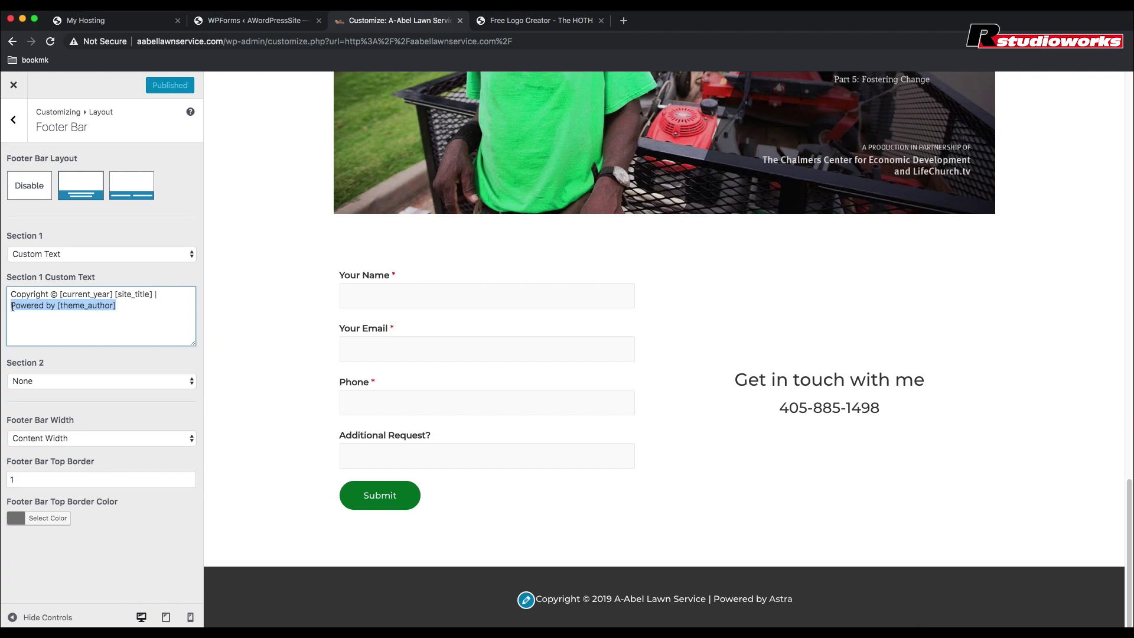
type("e")
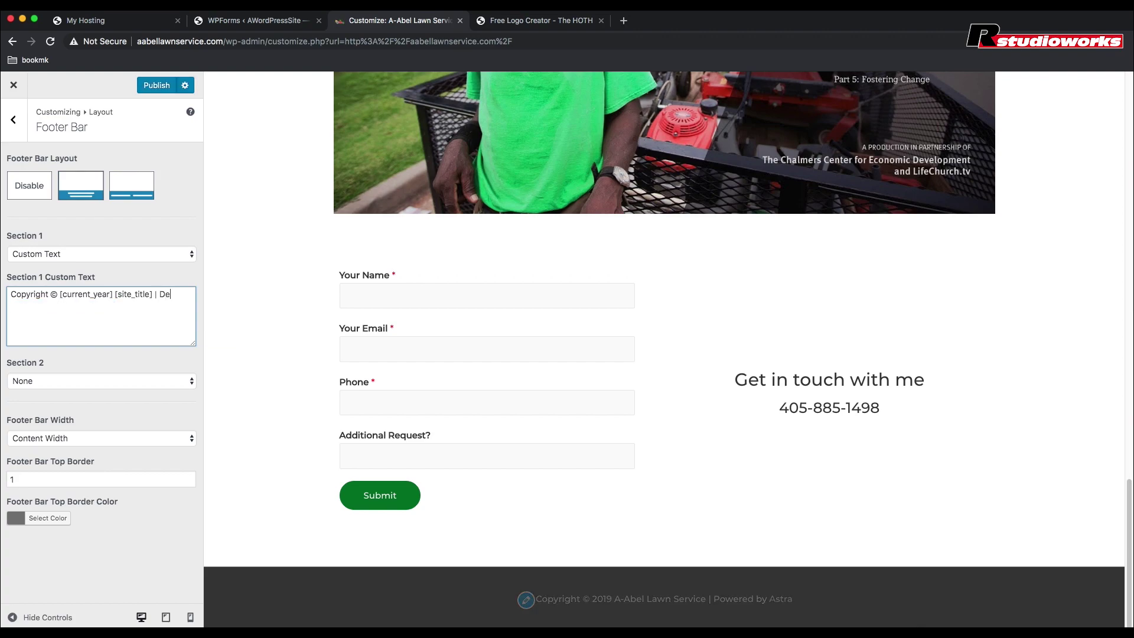
type("signed ")
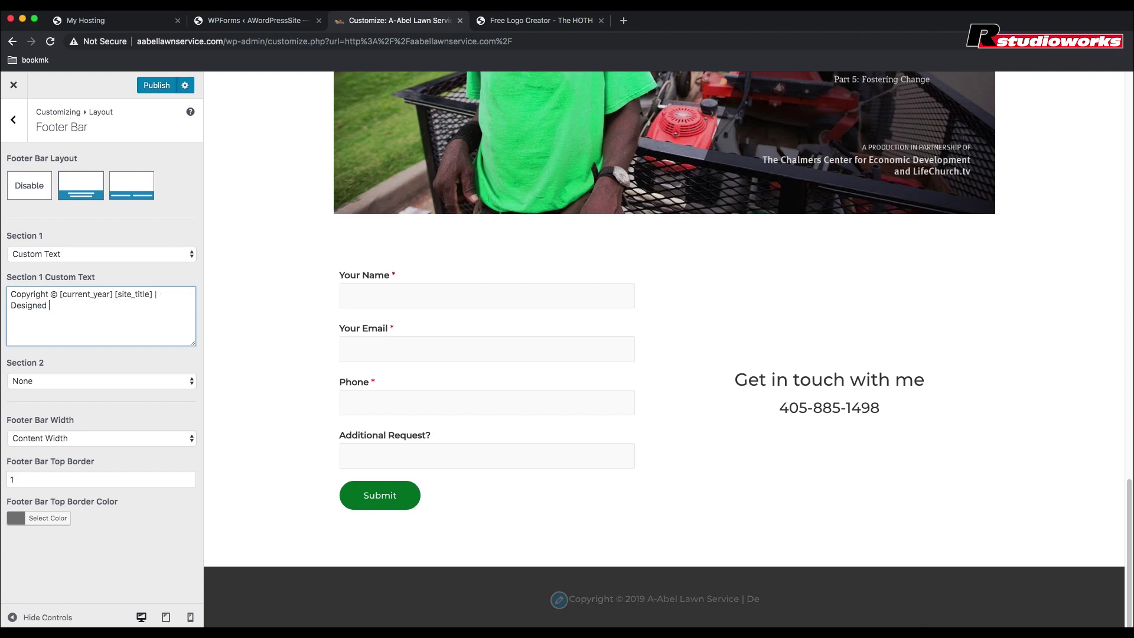
type("by")
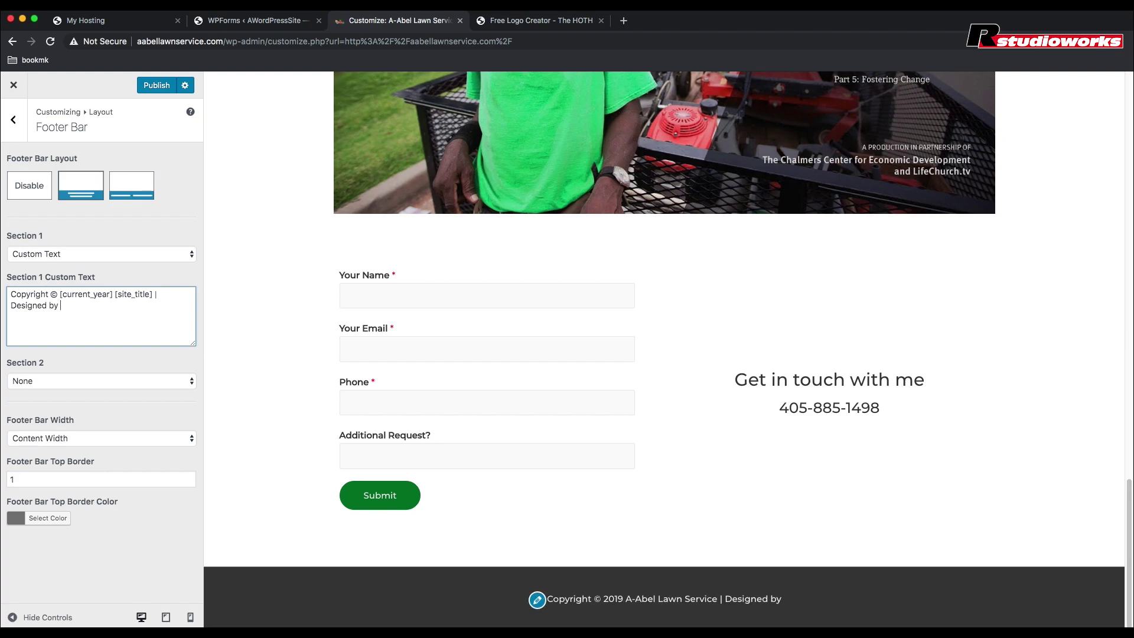
type(" <a ")
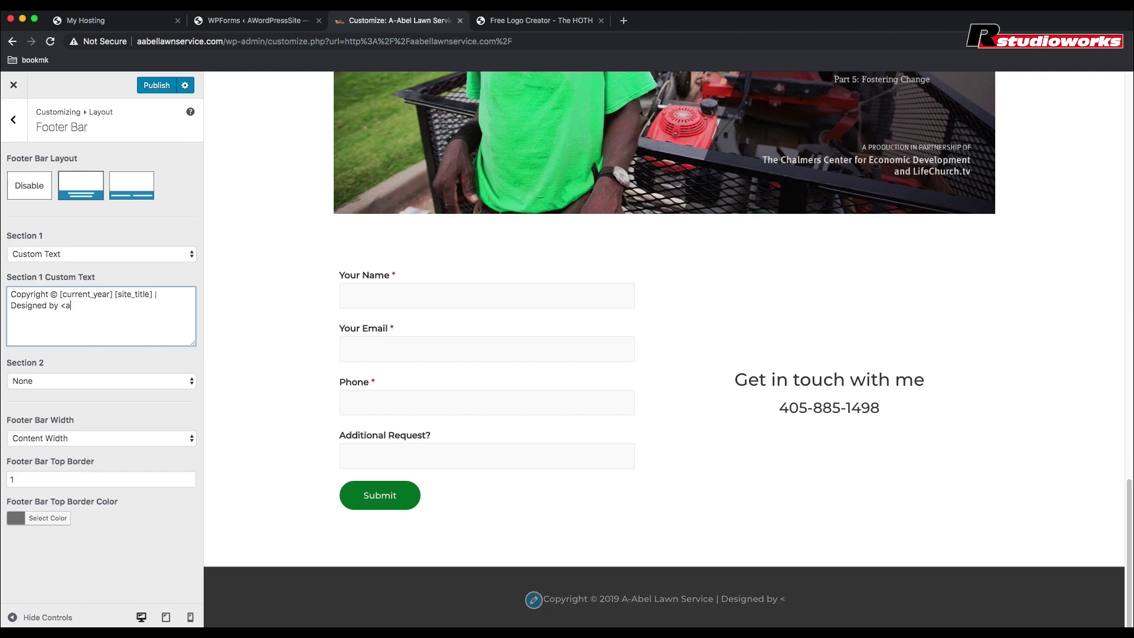
type("href=\"")
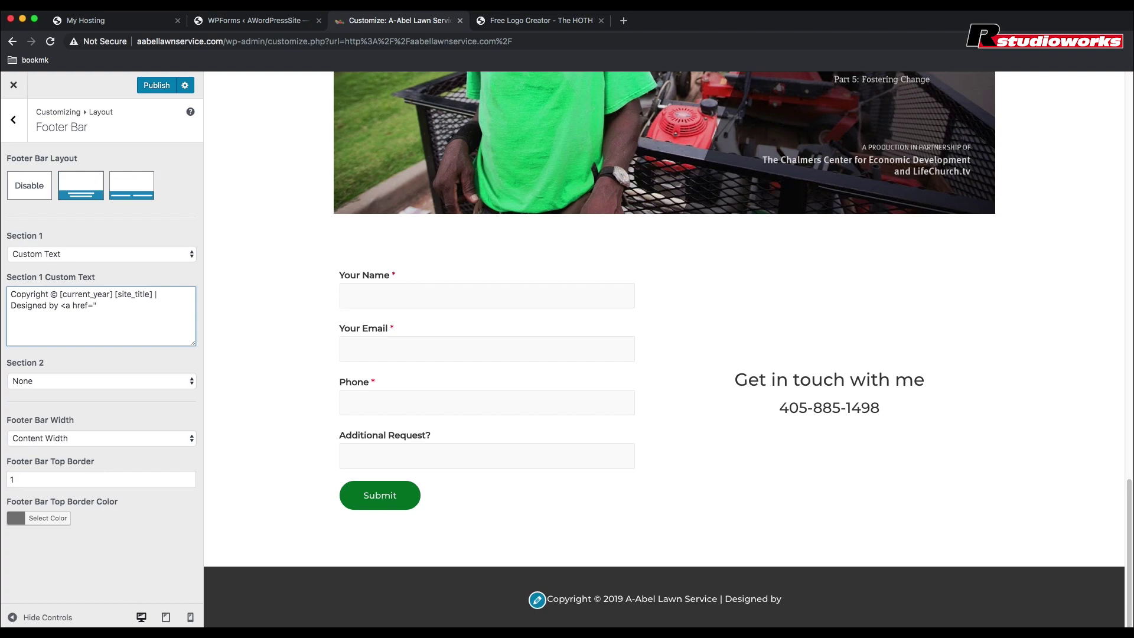
type("https:")
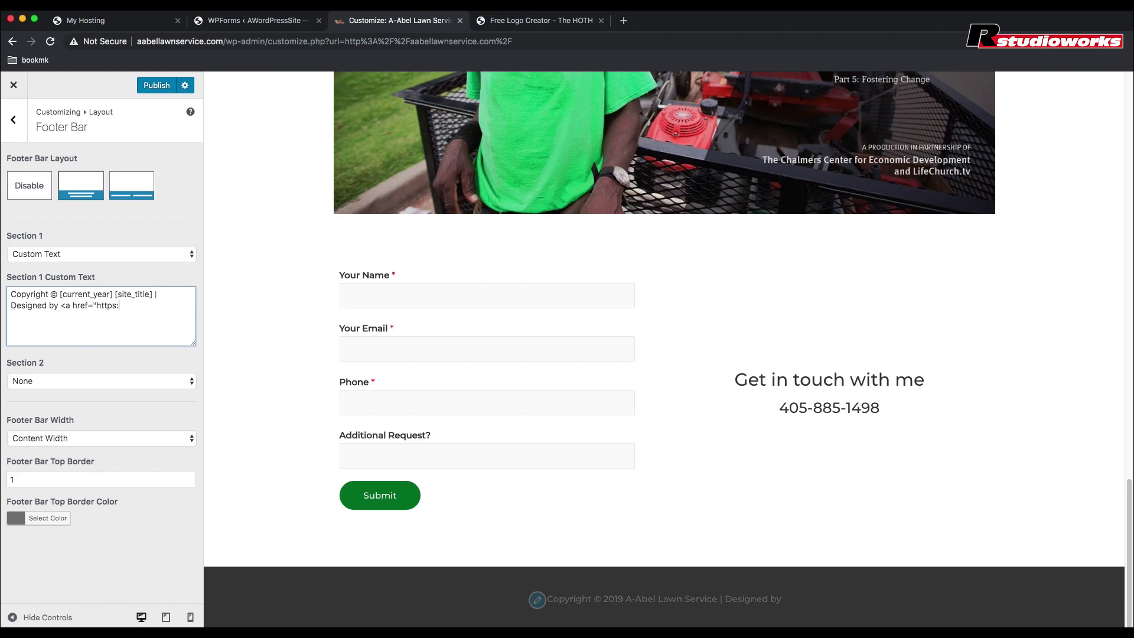
type("//")
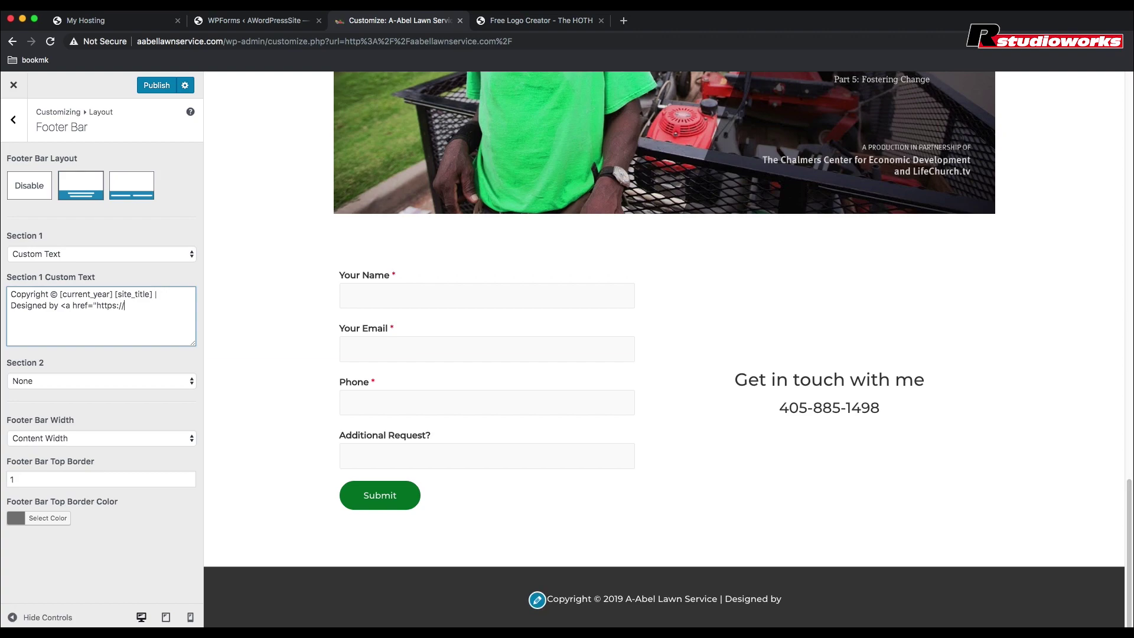
type("rstu")
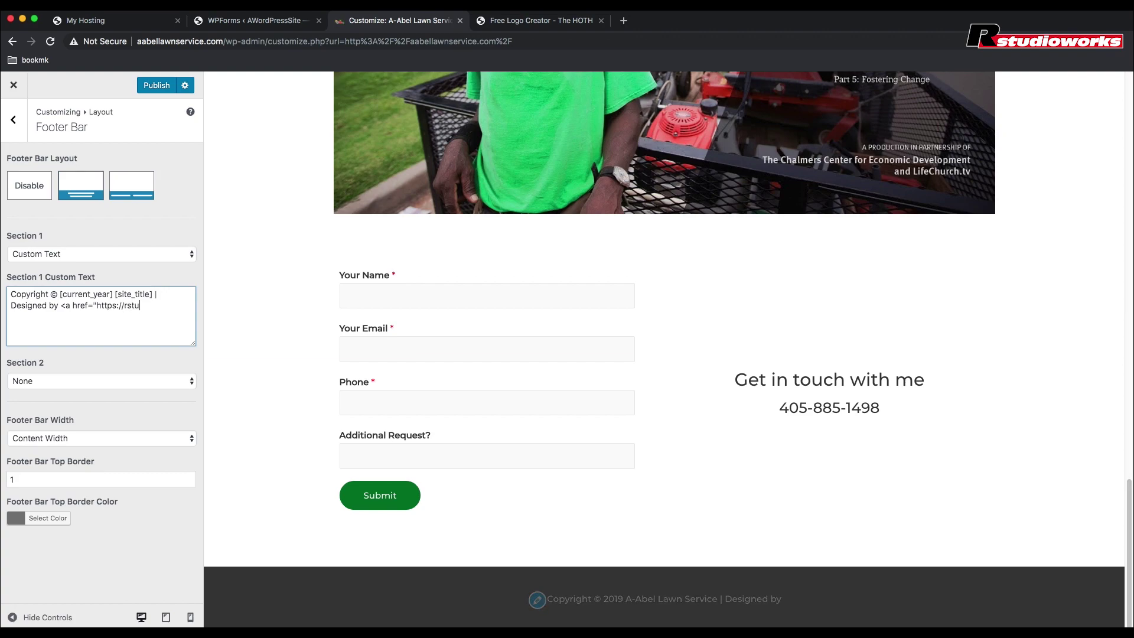
type("dioworks.com")
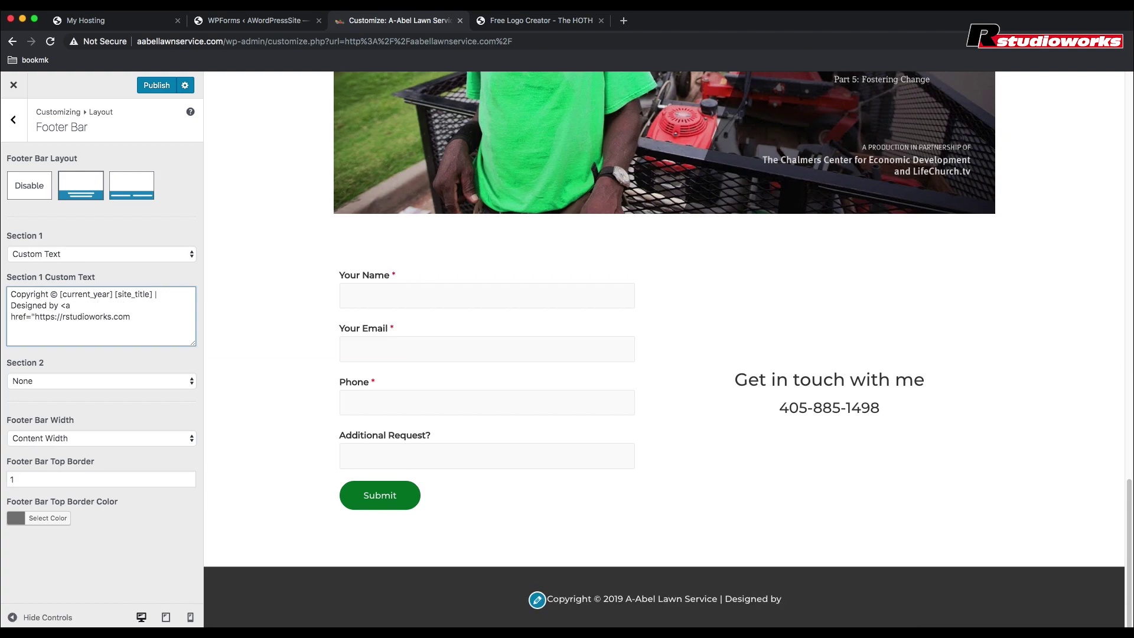
type(" target")
type("=\"")
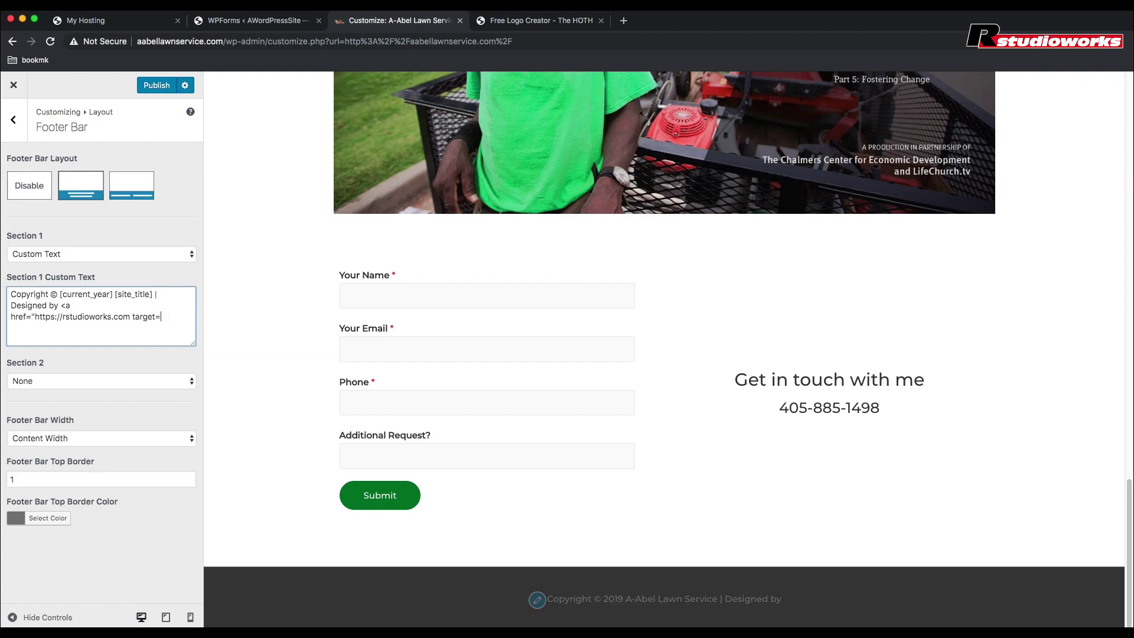
type("_blank")
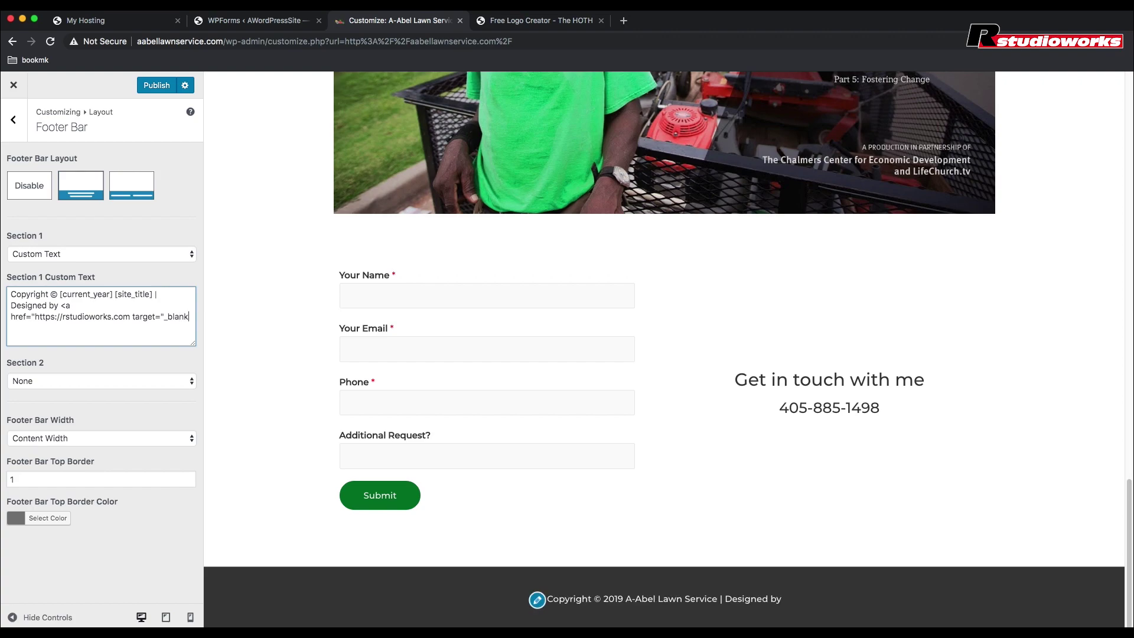
type("\">")
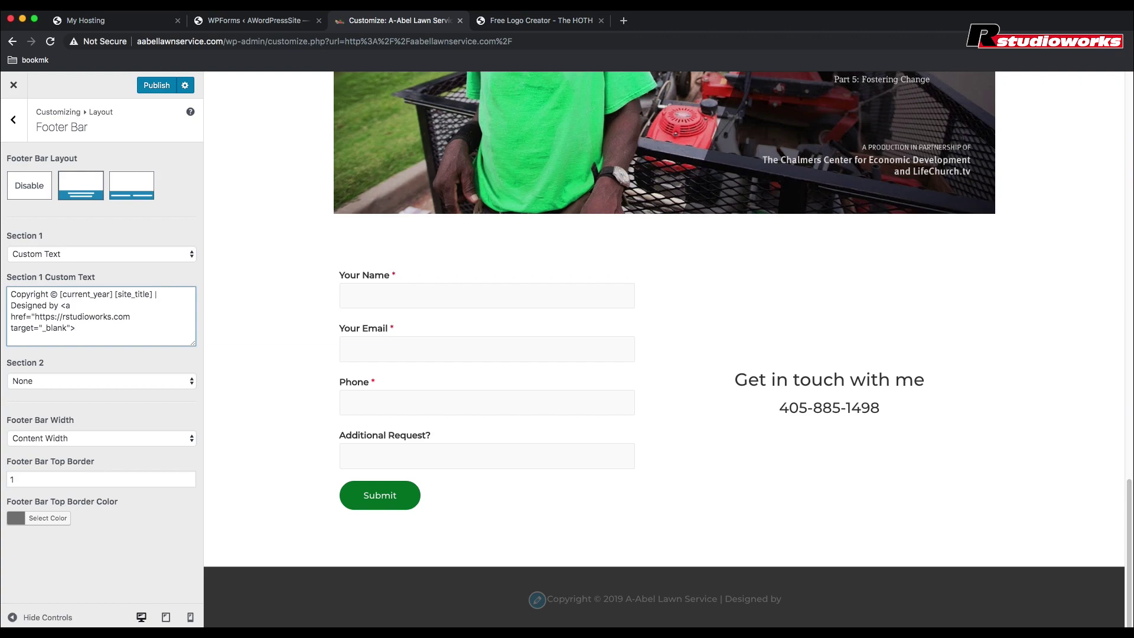
type("Rstudioworks")
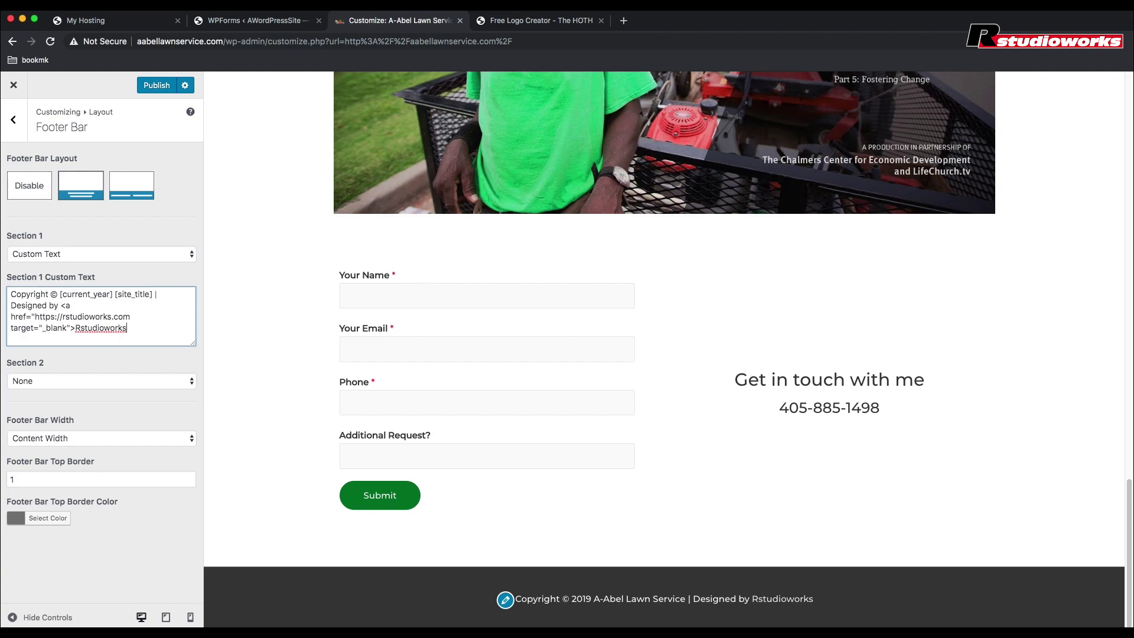
type("</a")
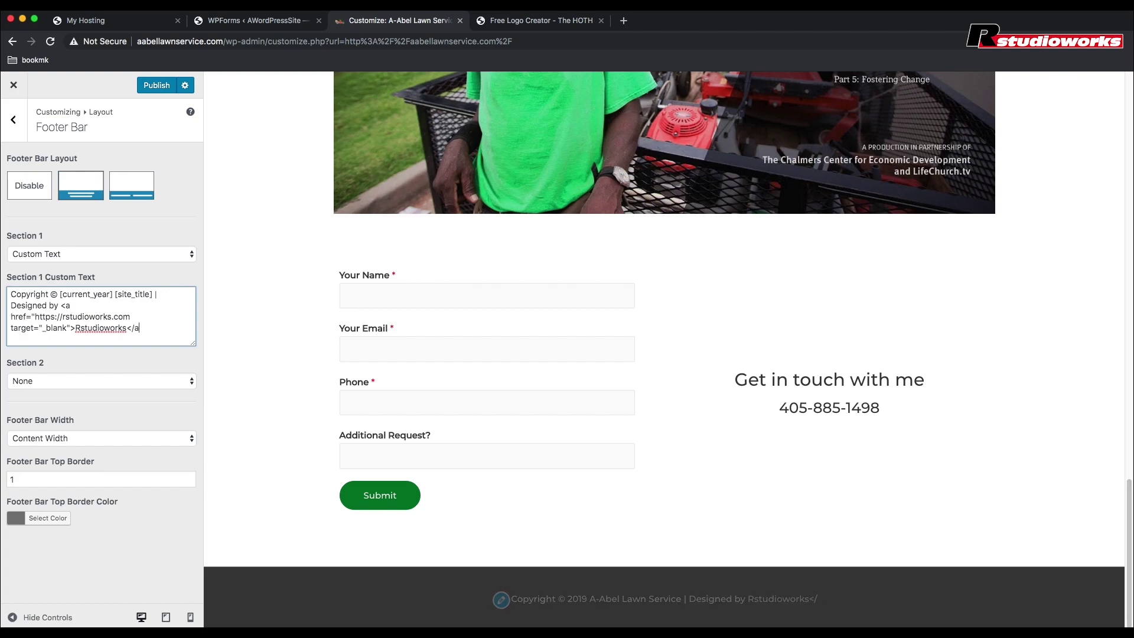
type(">")
key("super+s")
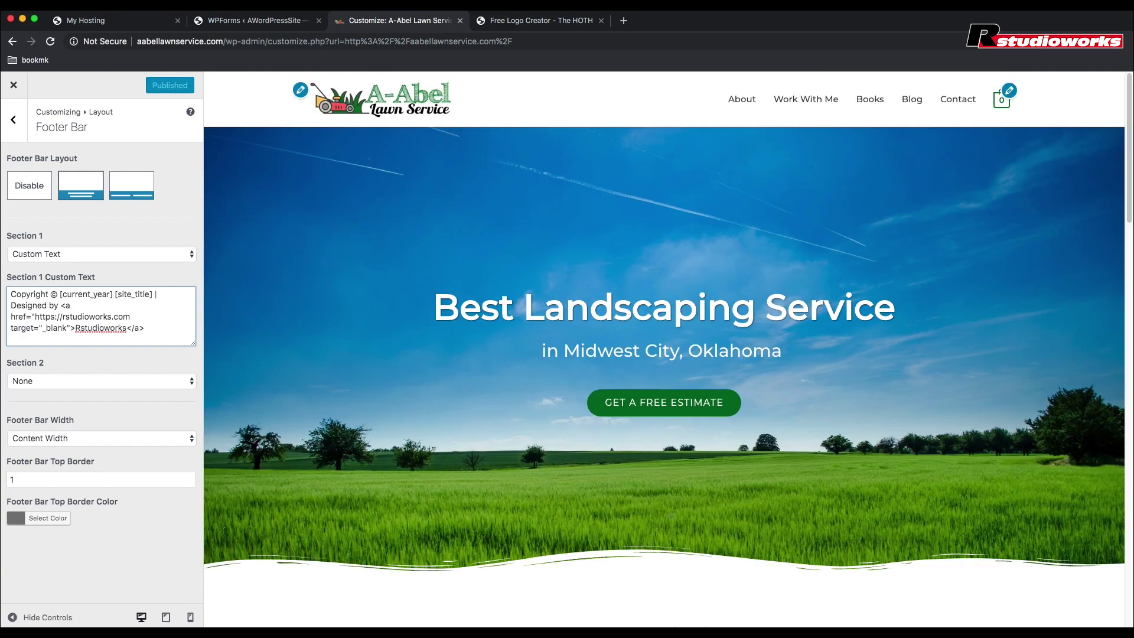
Step: Add the footer link's missing closing quote, publish, and list addable items for the Main Menu
type("\"")
left_click(157, 87)
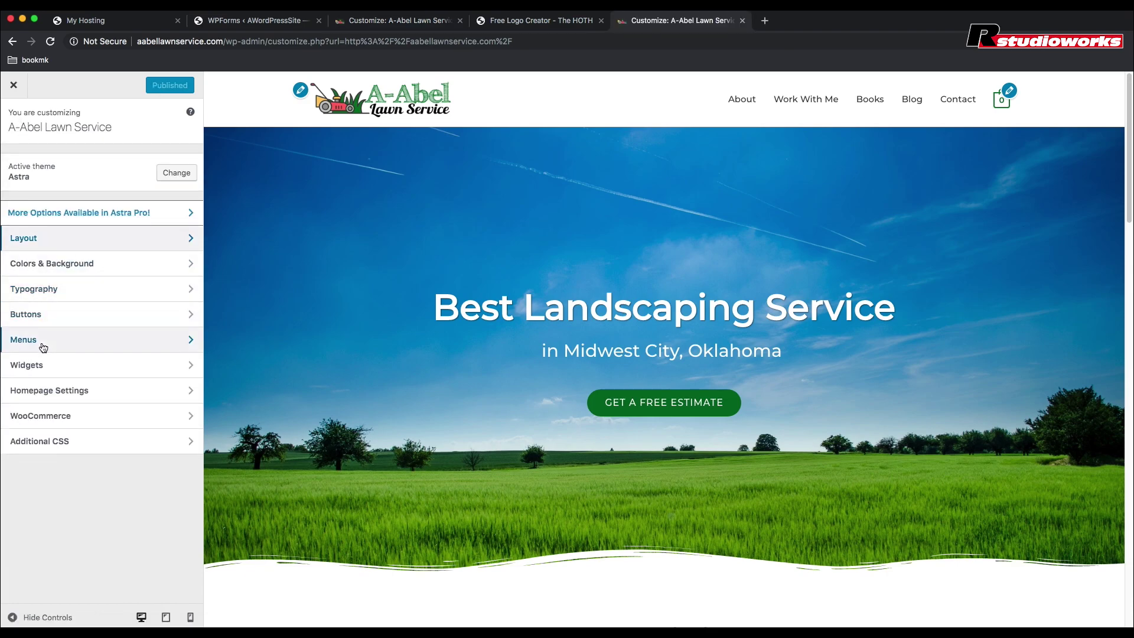
left_click(41, 345)
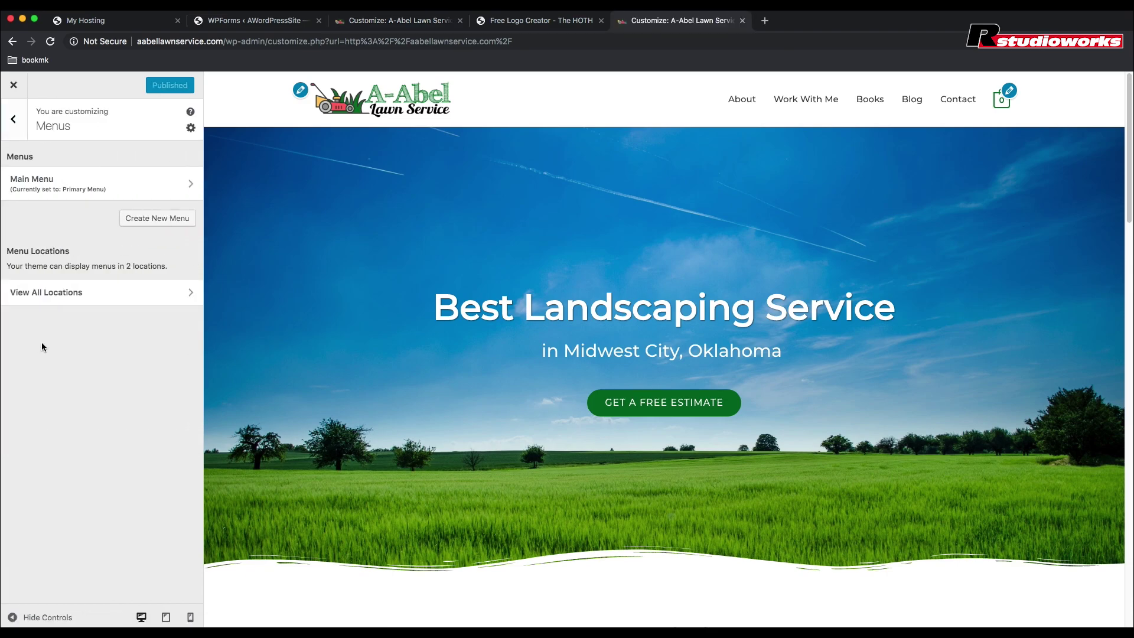
left_click(45, 193)
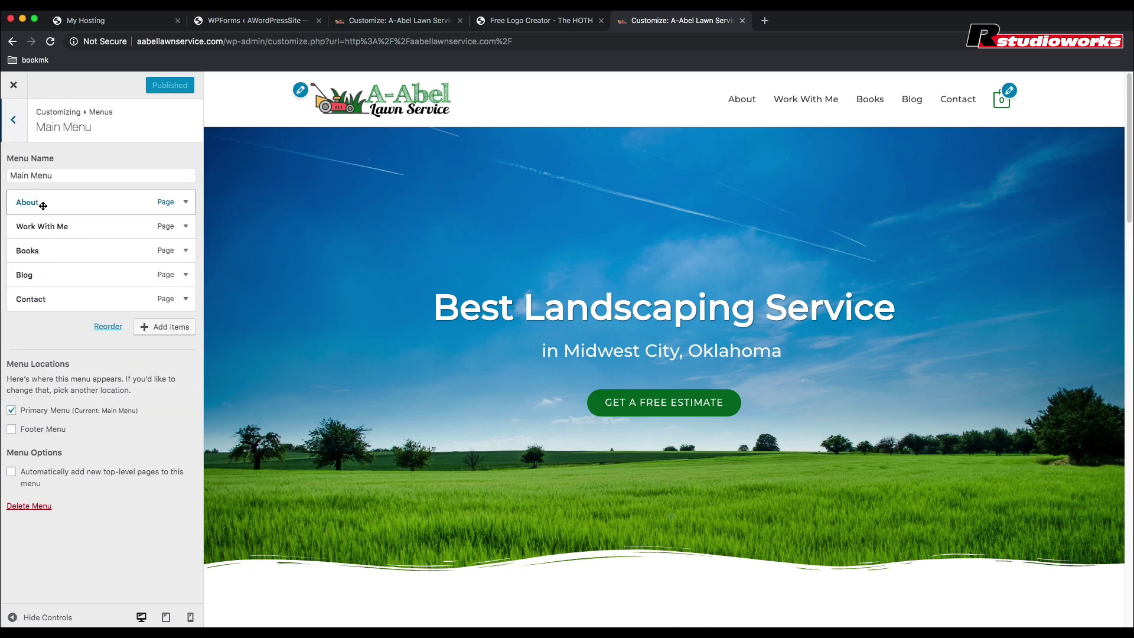
left_click(177, 332)
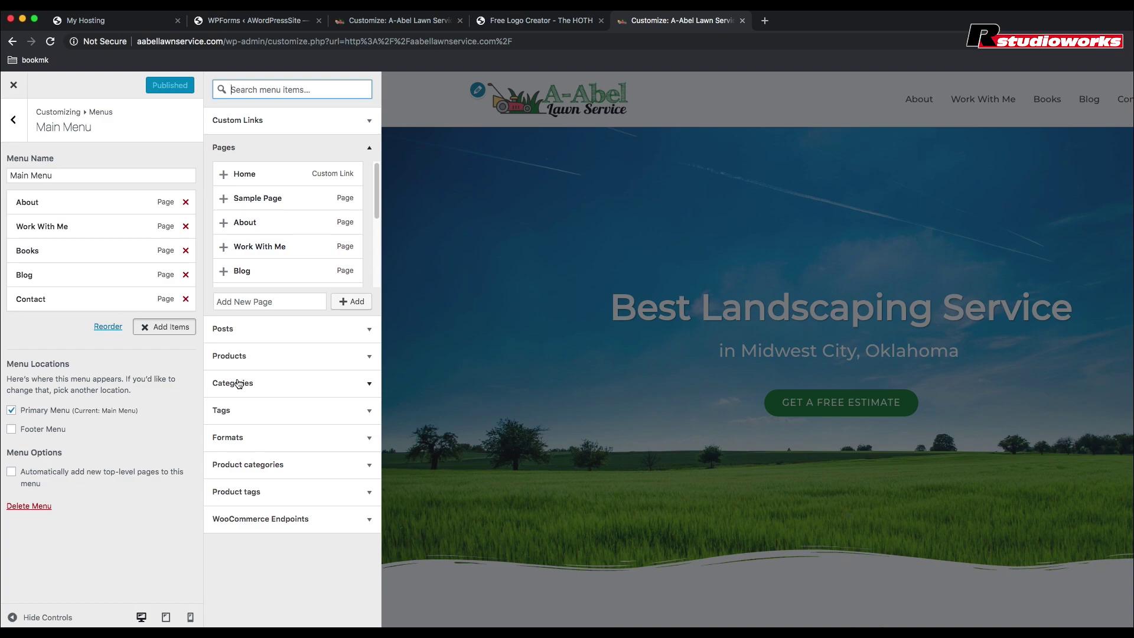
Step: Add an 'About Me' custom link pointing to #about to the Main Menu
left_click(263, 124)
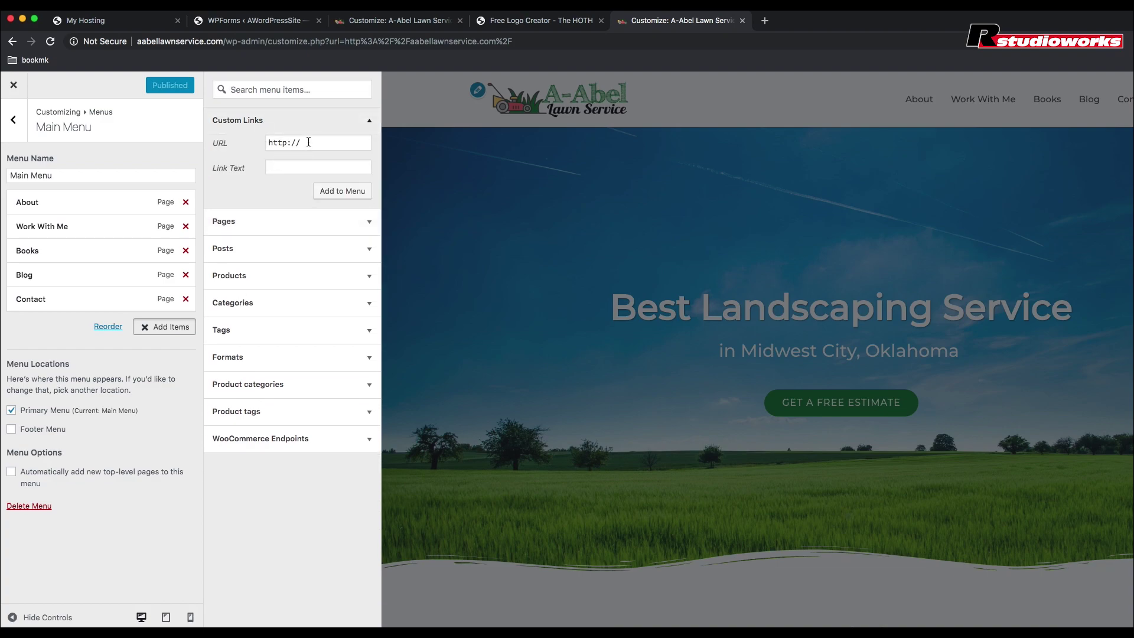
left_click_drag(308, 142, 268, 143)
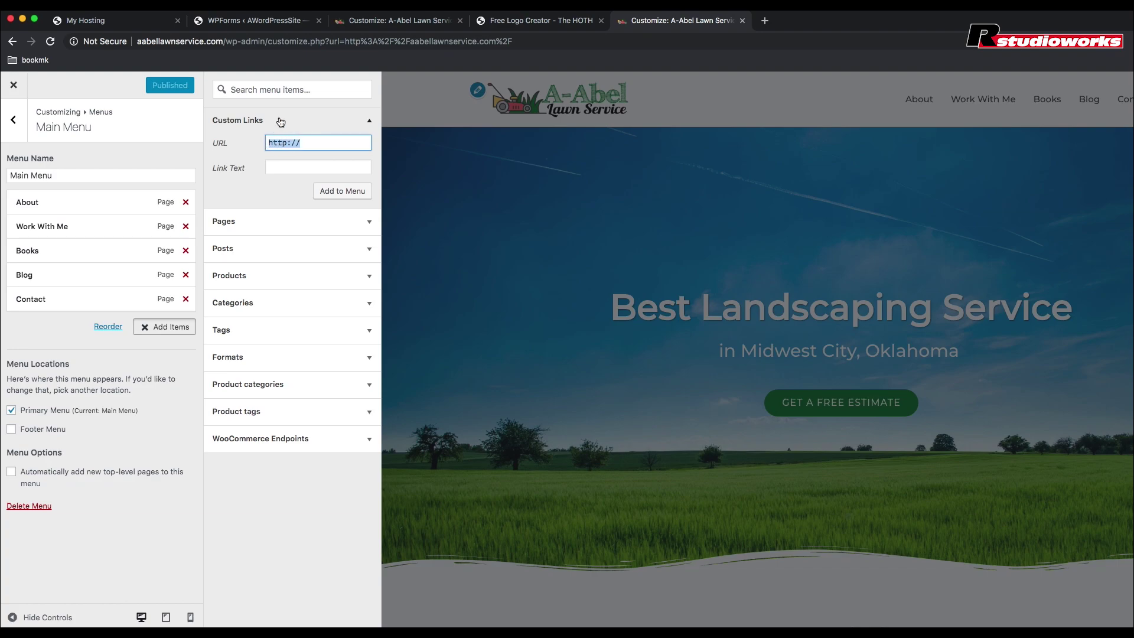
type("#About")
left_click(278, 142)
key("BackSpace")
type("a")
left_click(280, 166)
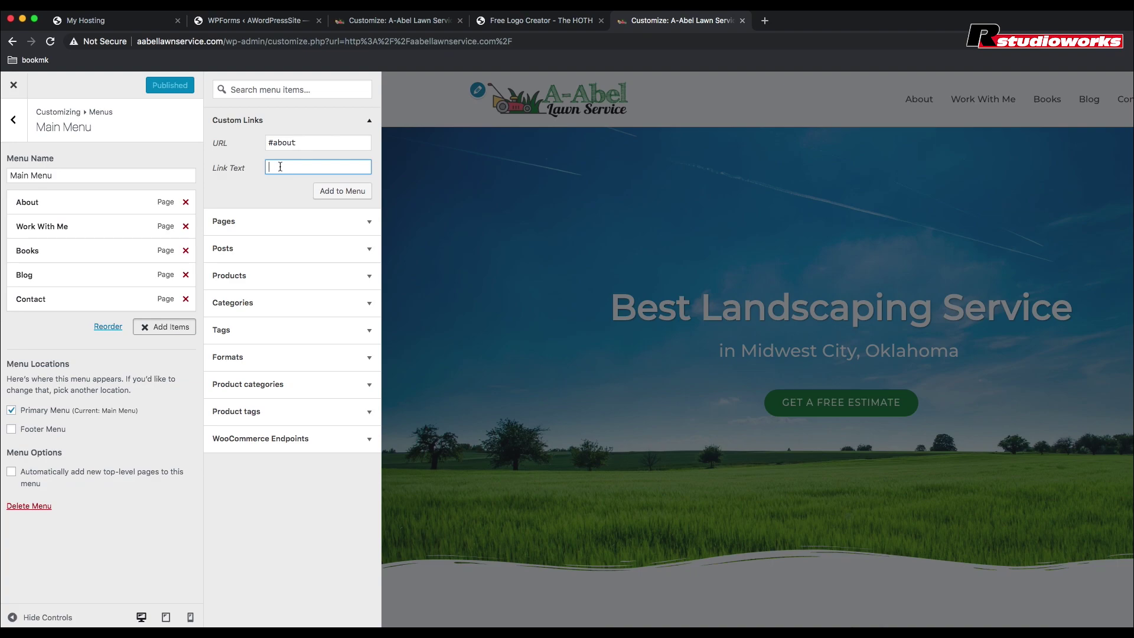
type("About Me")
left_click(345, 192)
Step: Add a 'Contact Me' custom link pointing to #contact to the Main Menu
left_click_drag(302, 142, 268, 137)
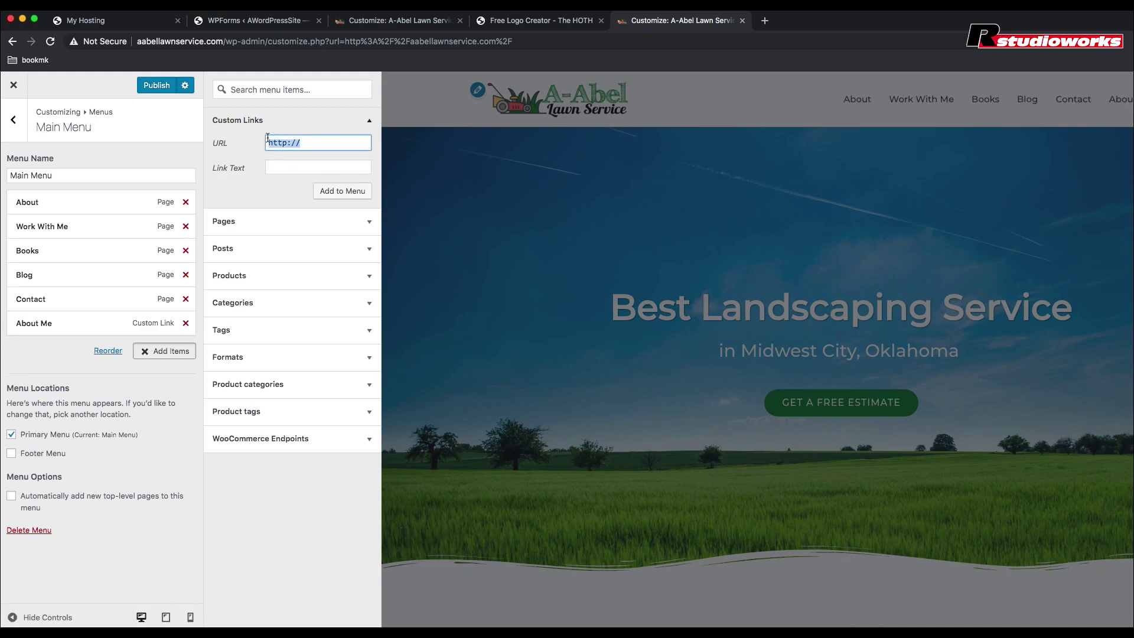
type("#contact")
left_click(271, 166)
type("Co")
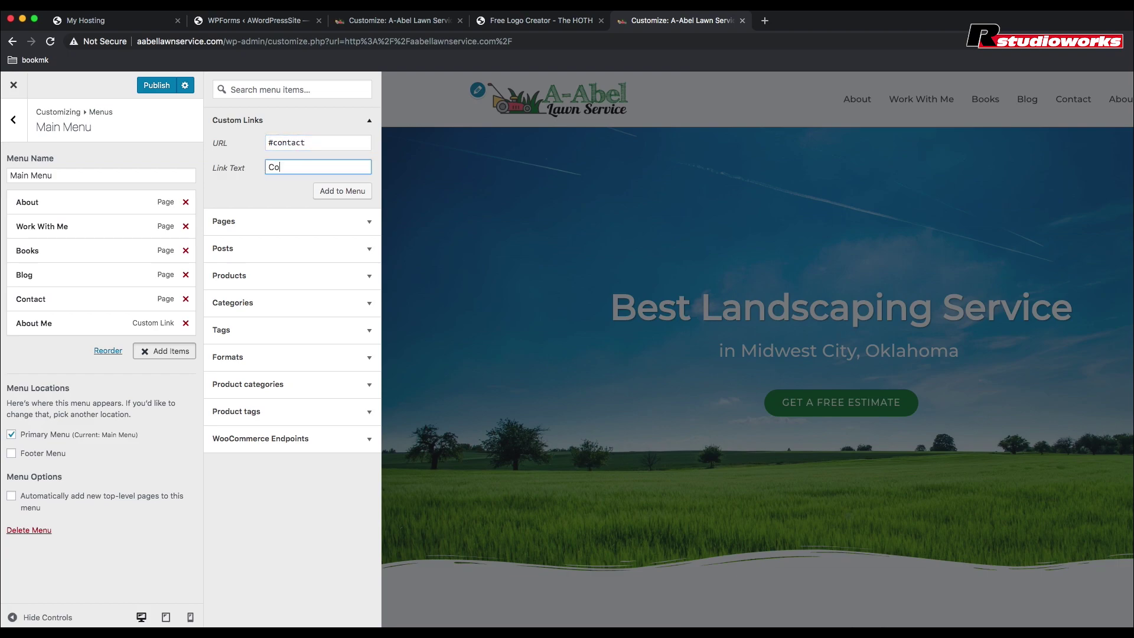
type("ntact Me")
left_click(355, 192)
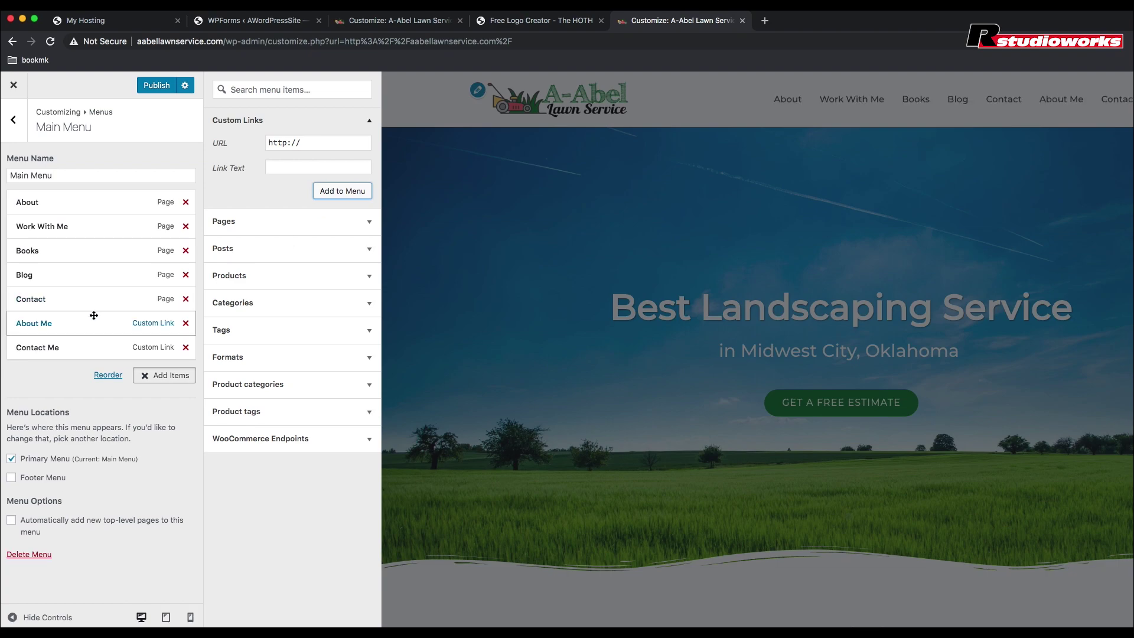
Step: Shorten the custom links' navigation labels to 'About' and 'Contact'
left_click(87, 319)
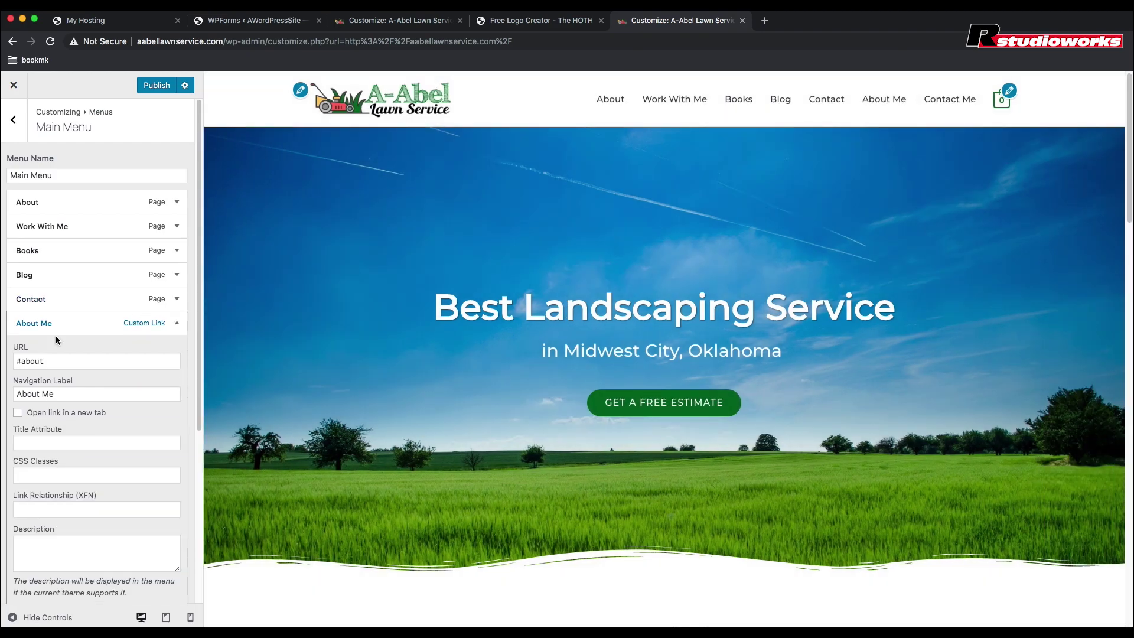
double_click(43, 394)
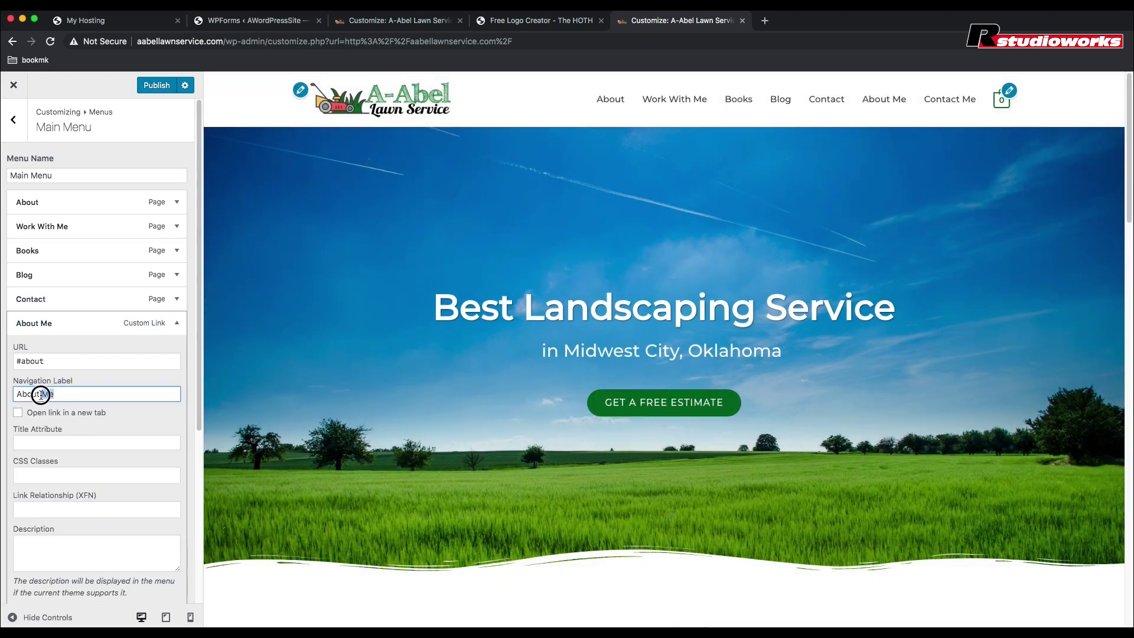
key("BackSpace")
key("BackSpace")
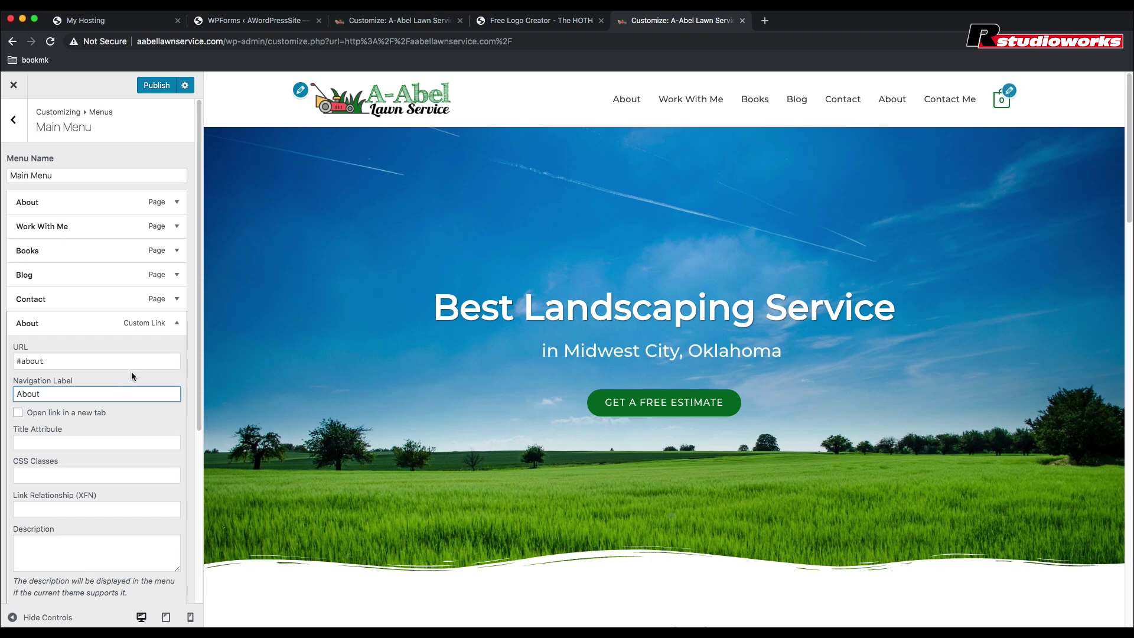
scroll(148, 324, "down", 3)
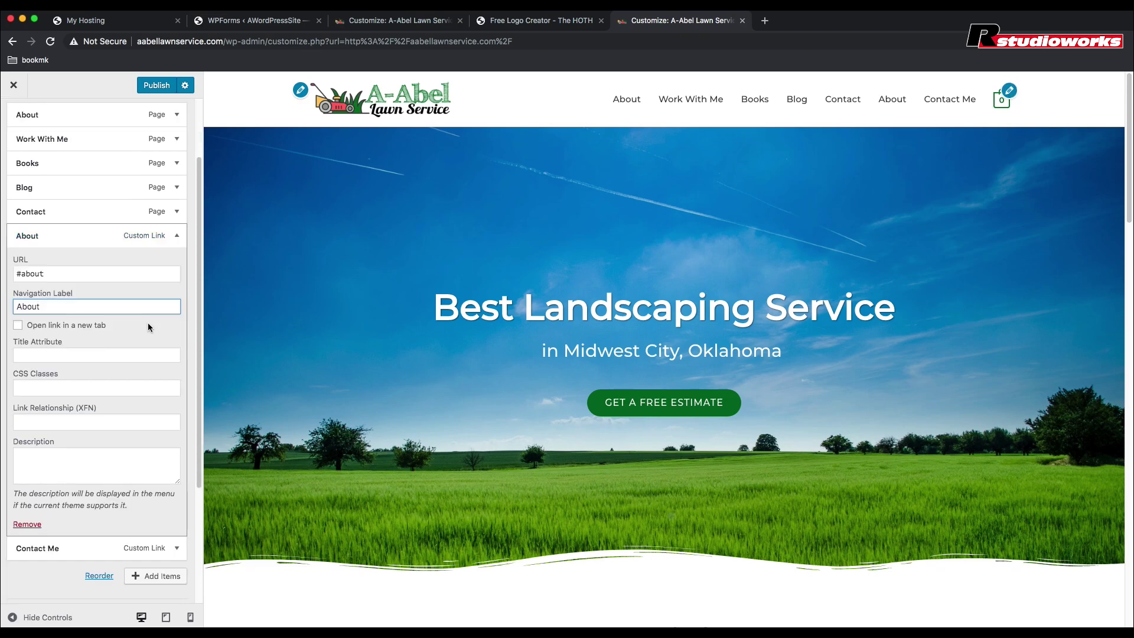
left_click(148, 236)
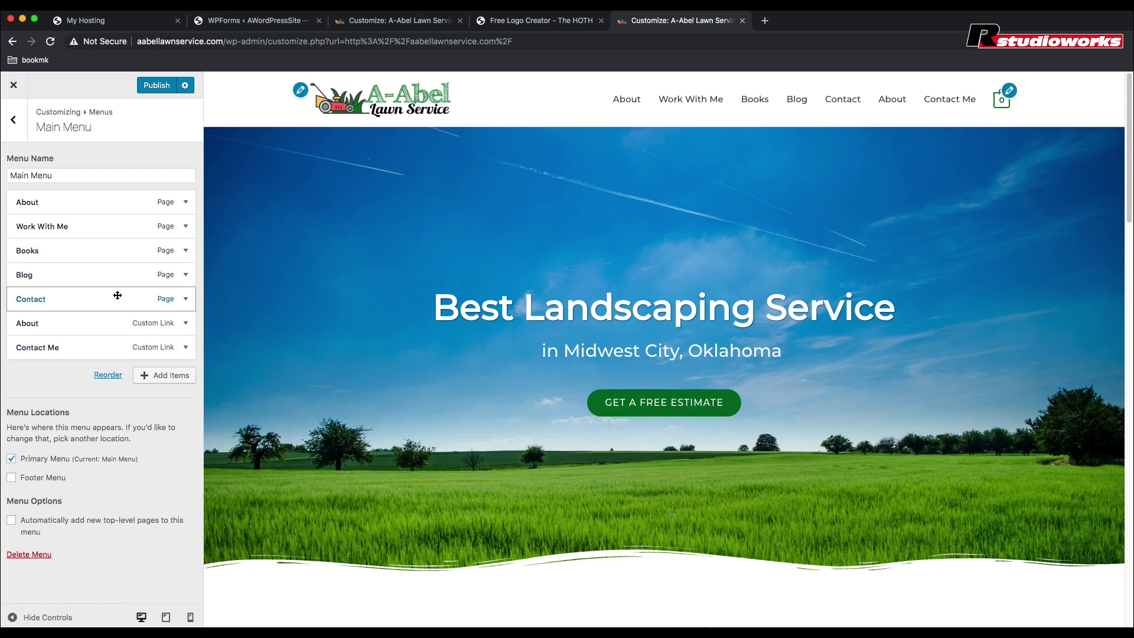
left_click(79, 348)
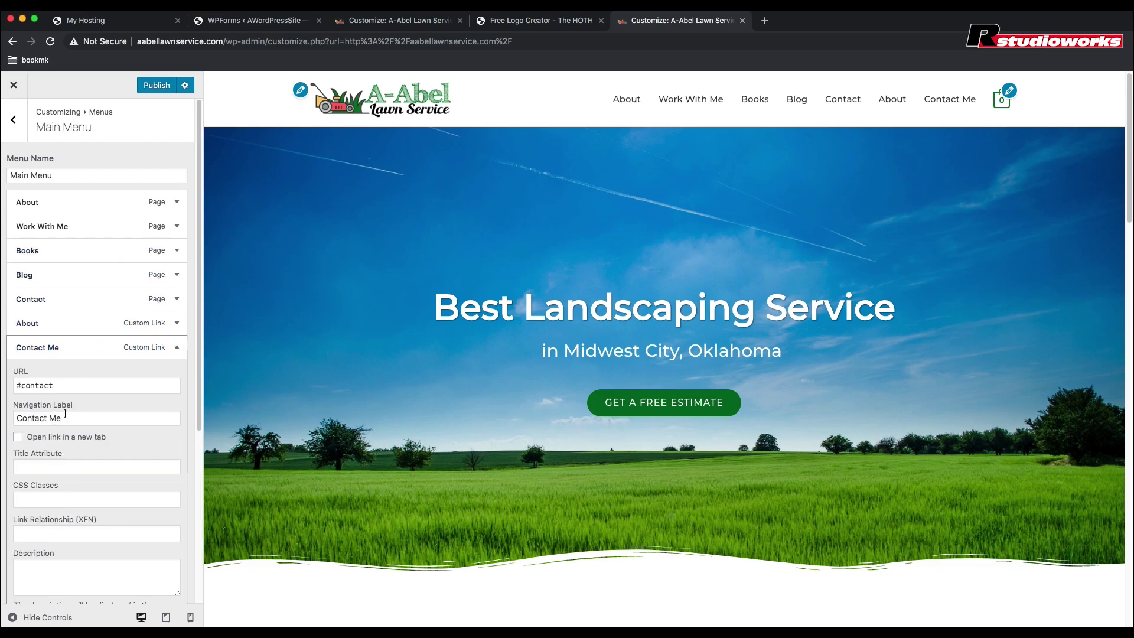
left_click_drag(61, 418, 47, 417)
key("BackSpace")
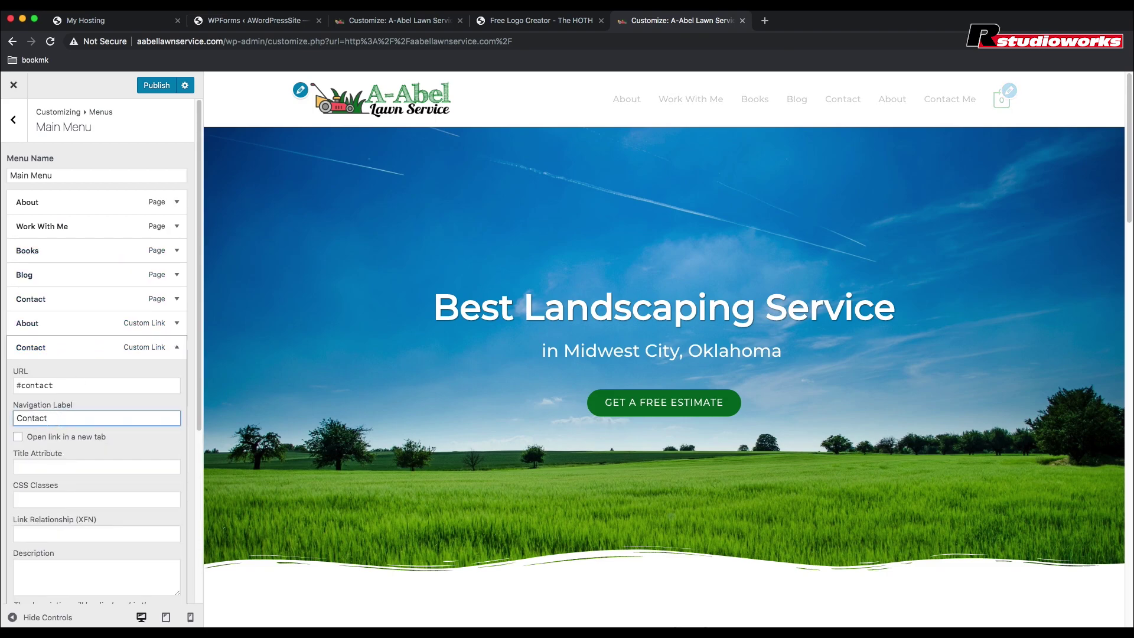
left_click(89, 375)
scroll(97, 466, "down", 2)
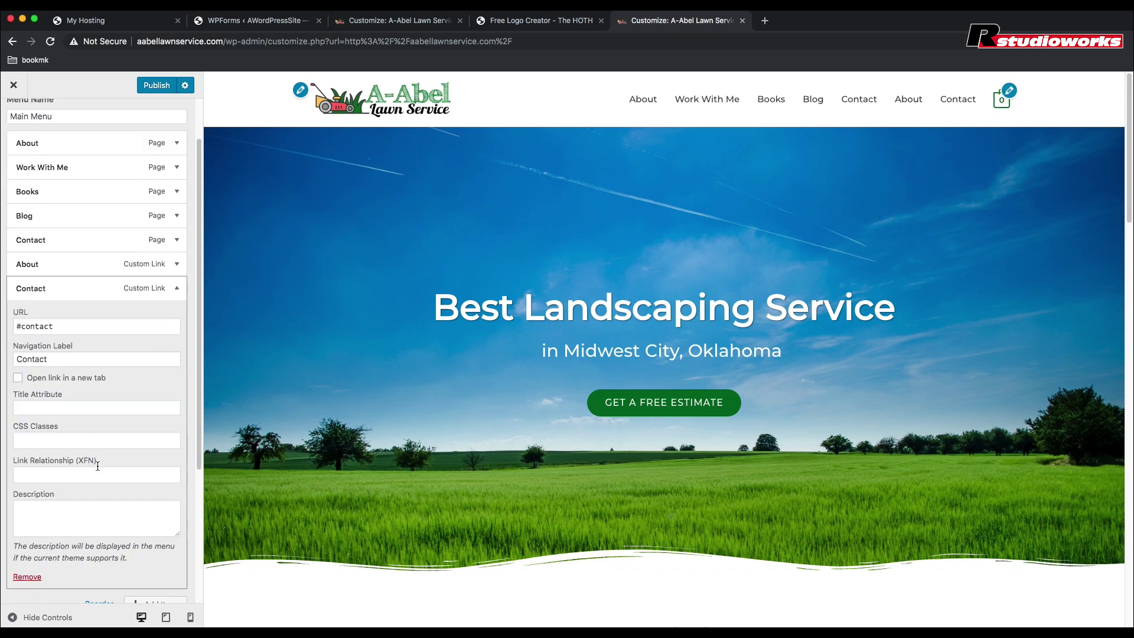
left_click(148, 288)
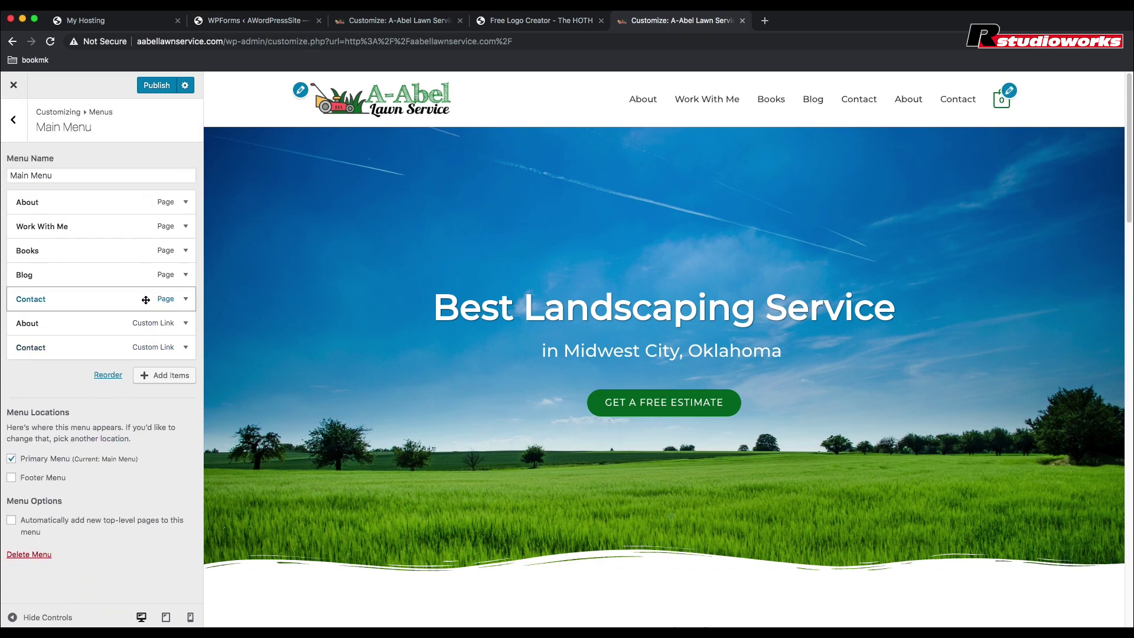
Step: Remove the original About and Contact page items from the Main Menu
left_click(187, 205)
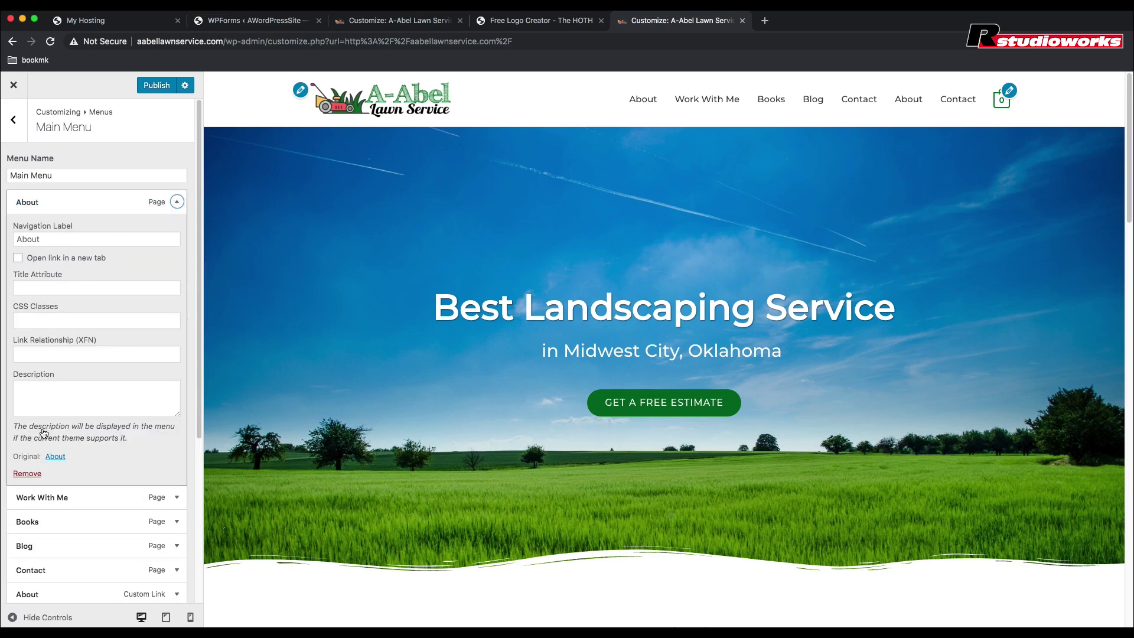
left_click(27, 473)
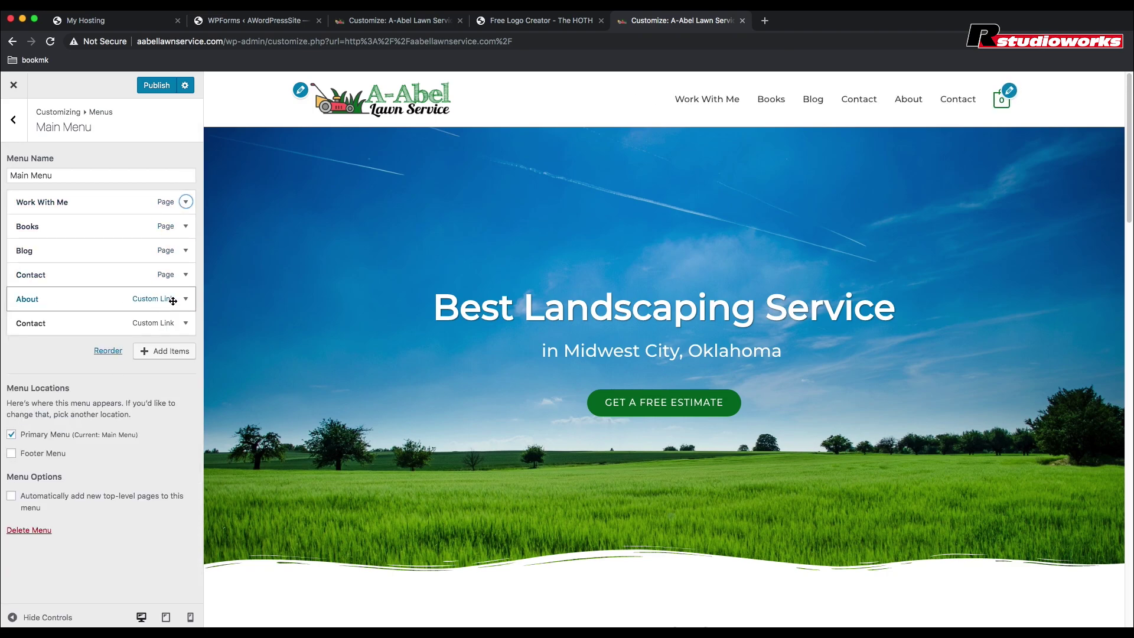
left_click(186, 275)
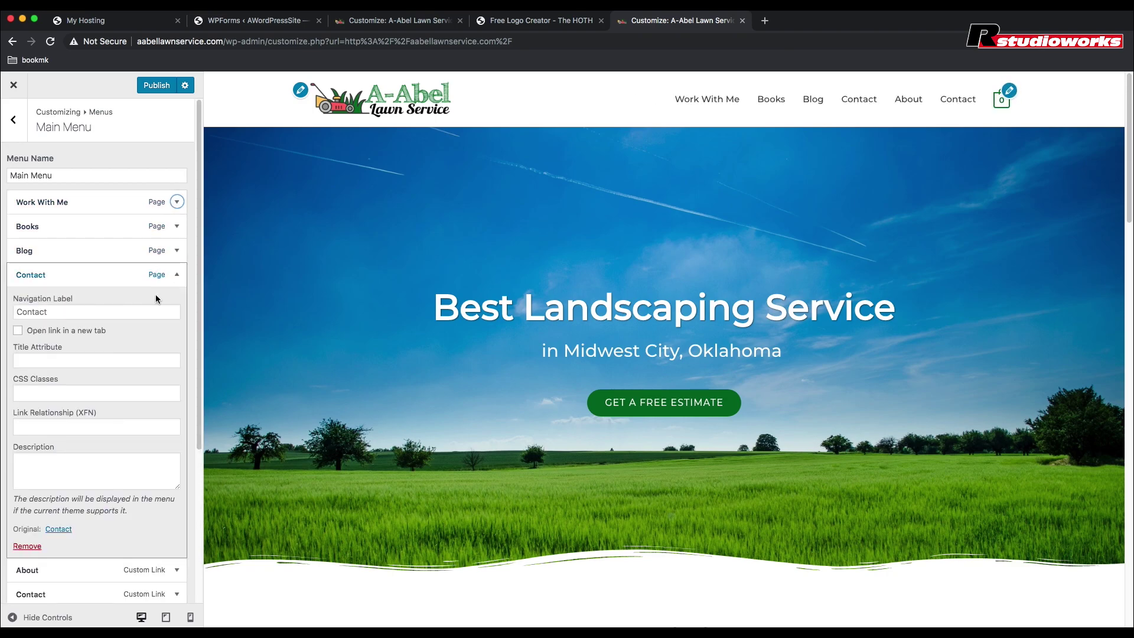
left_click(26, 546)
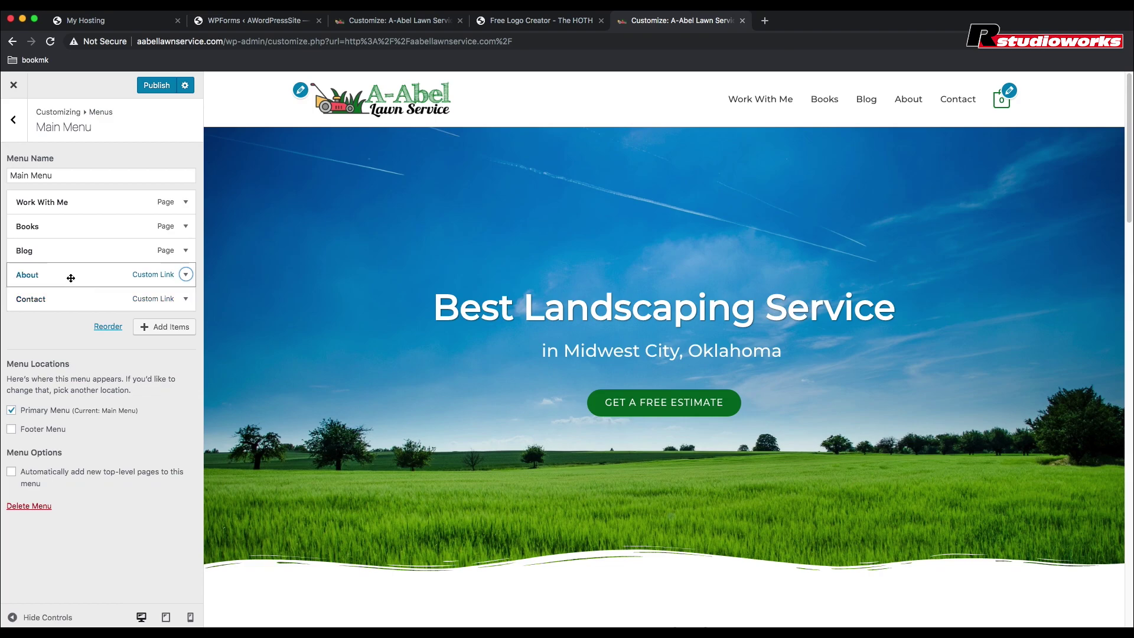
Step: Add a custom link 'Services' pointing to #services to the Main Menu
left_click(160, 328)
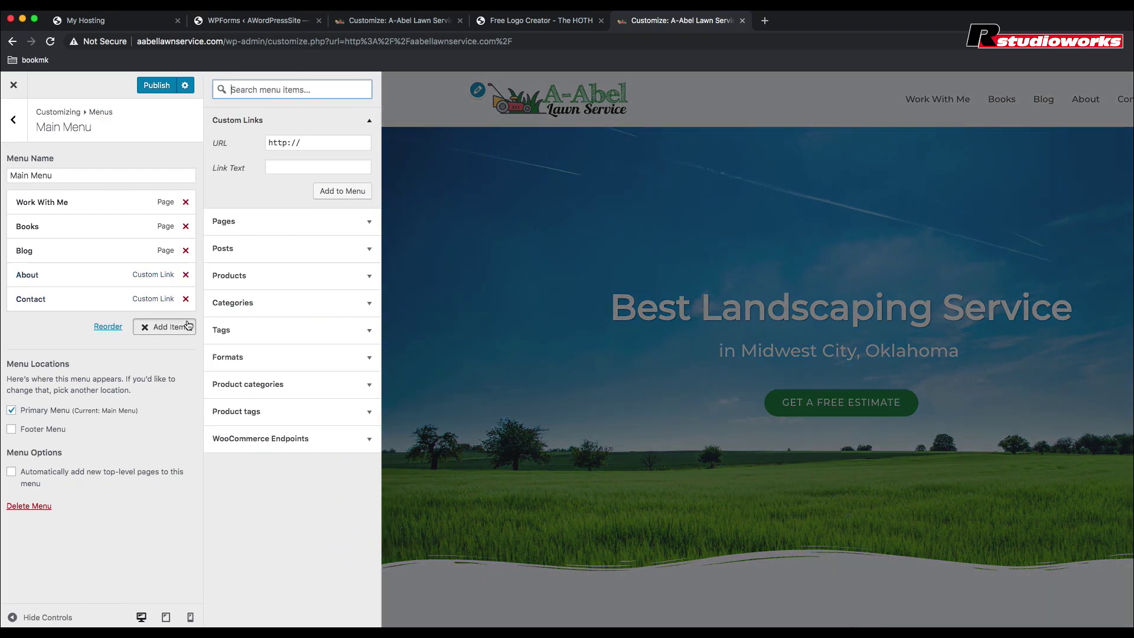
left_click_drag(305, 143, 265, 143)
type("#")
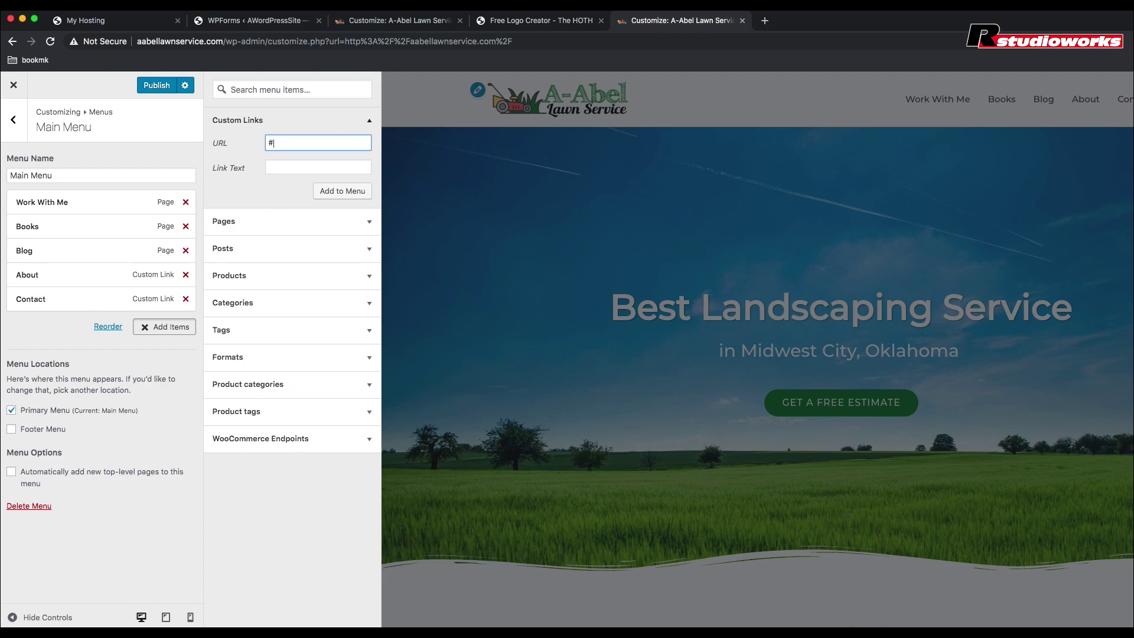
type("services")
left_click(285, 166)
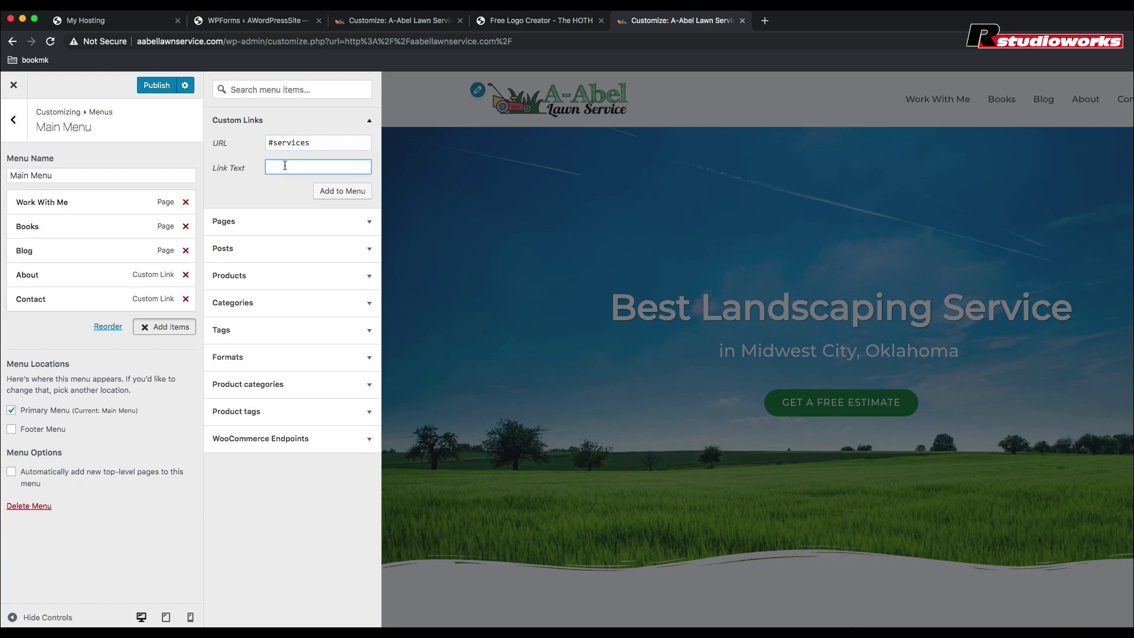
type("Servui")
type("ices")
left_click(332, 192)
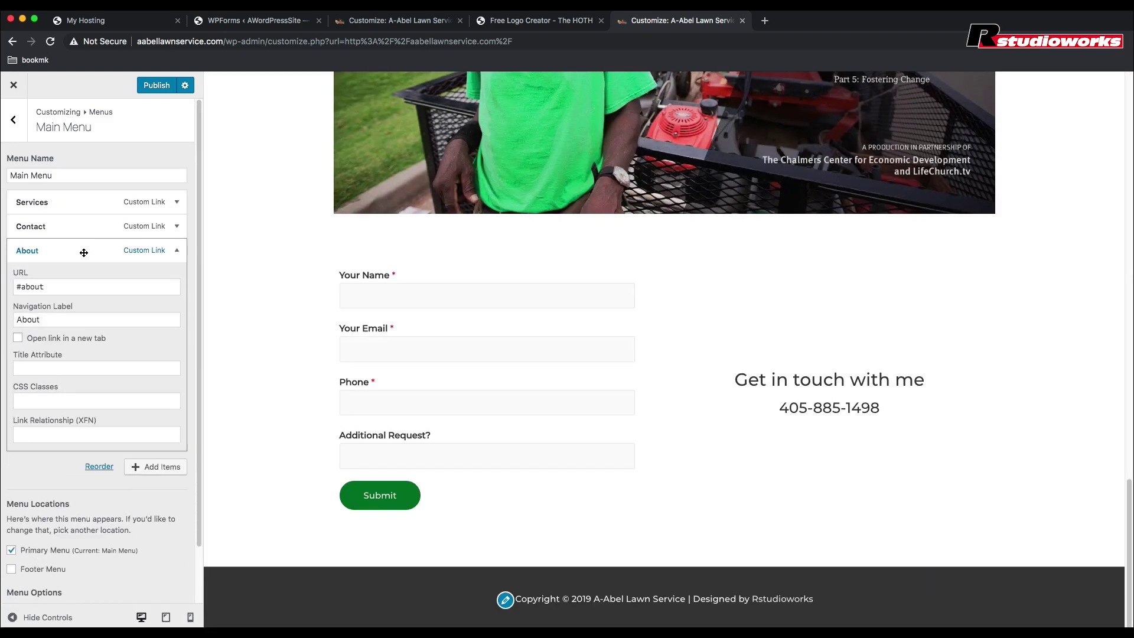
Step: Reorder the menu so About sits above Contact
left_click(84, 252)
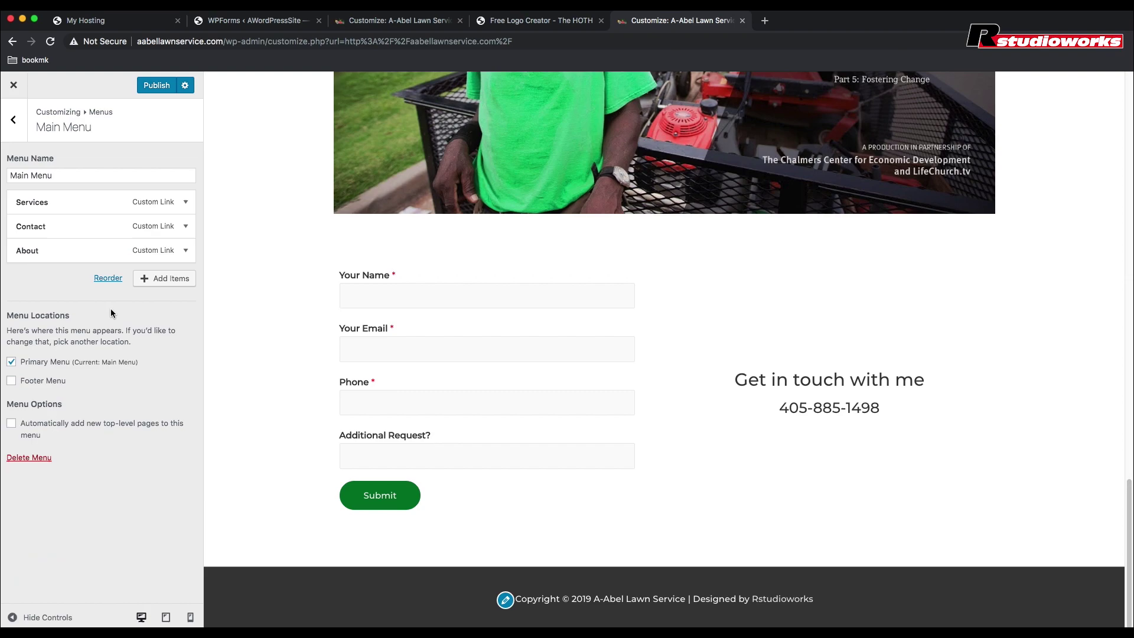
left_click(110, 279)
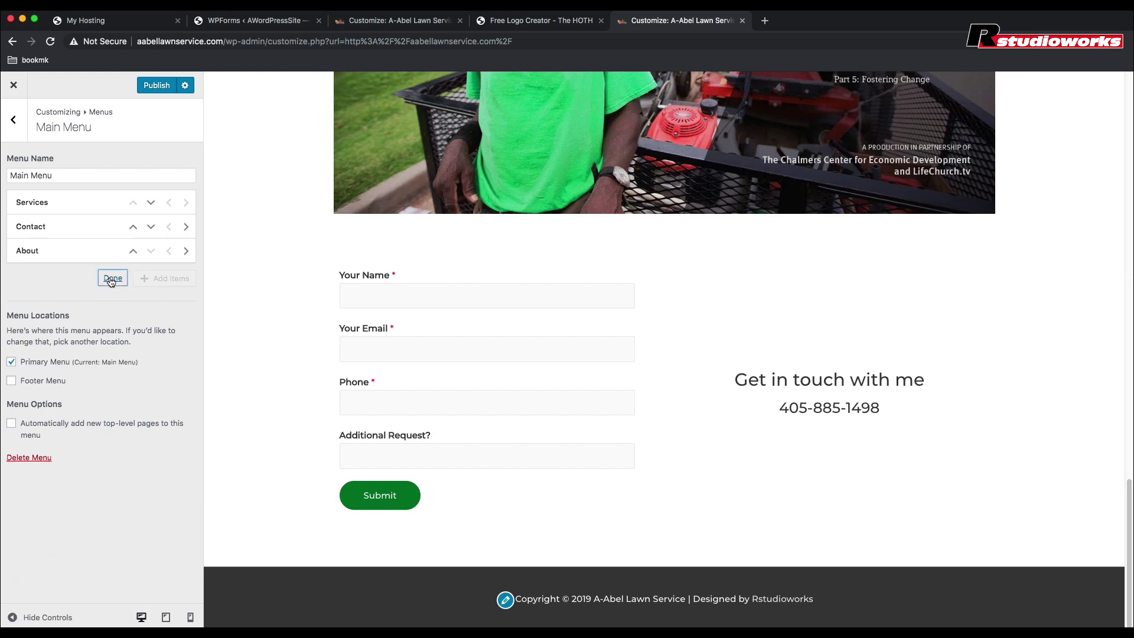
left_click(133, 251)
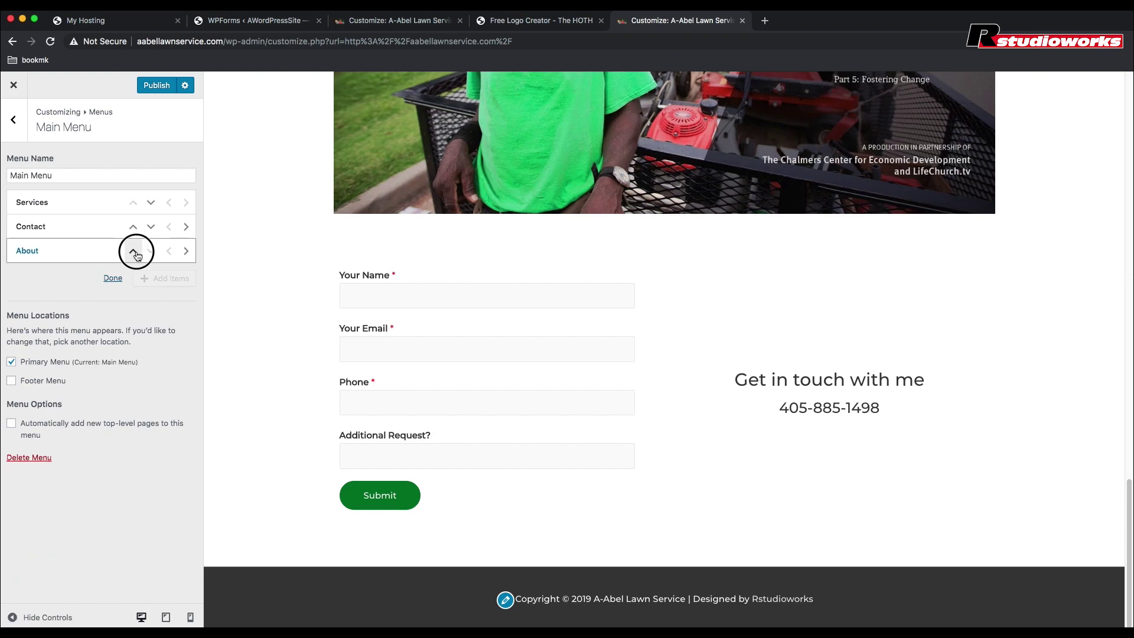
left_click(113, 278)
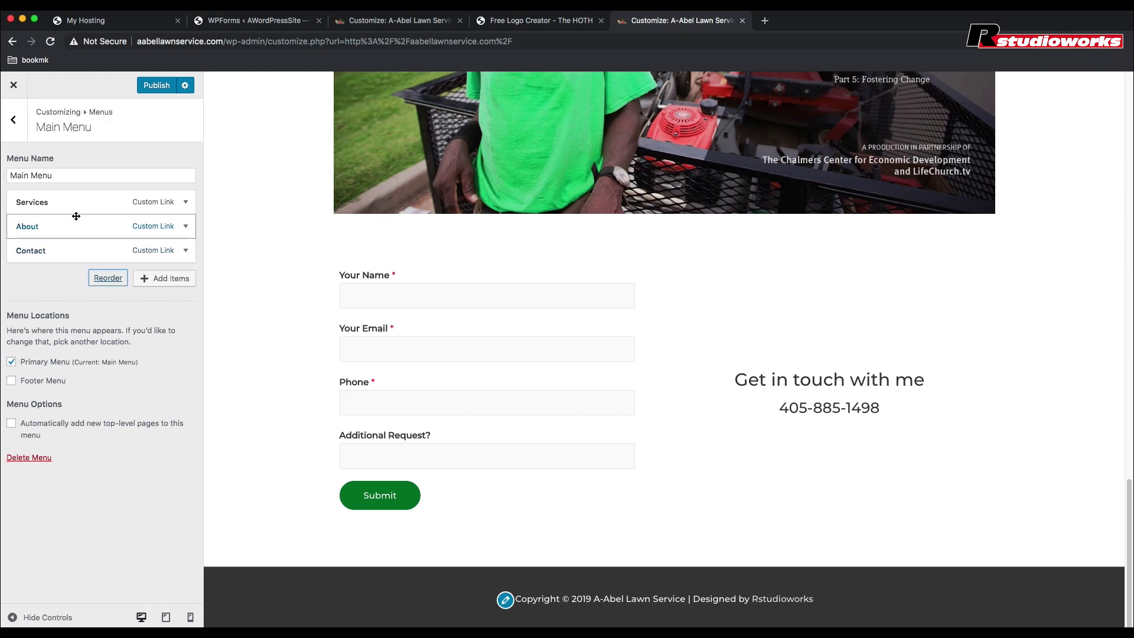
Step: Review the Services, About and Contact item settings, then publish the menu
left_click(142, 202)
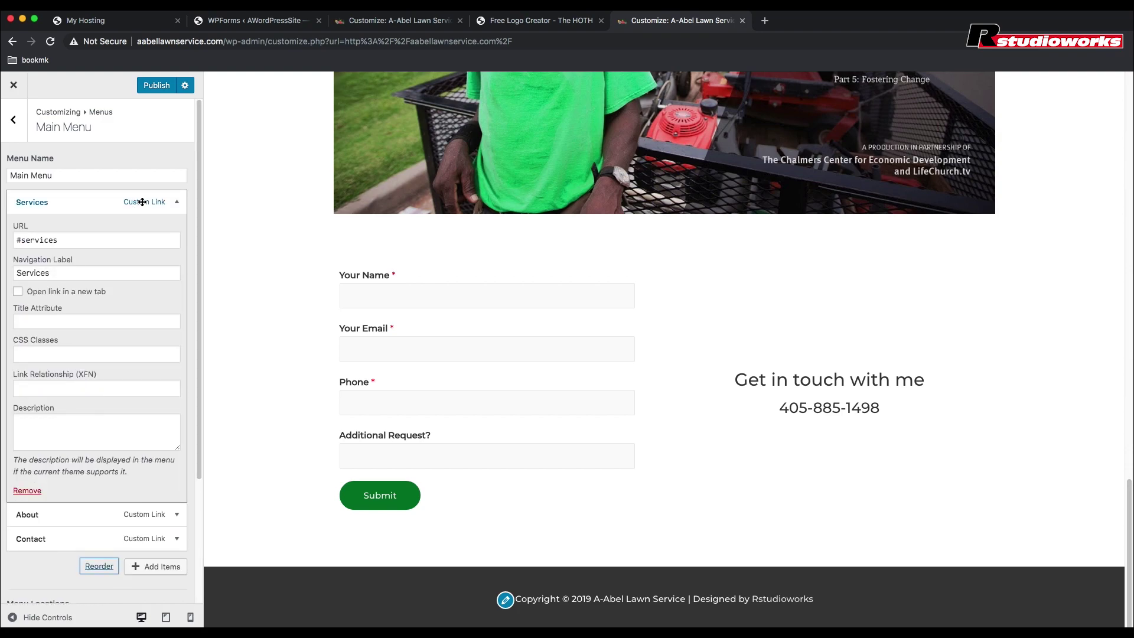
left_click(142, 202)
left_click(142, 228)
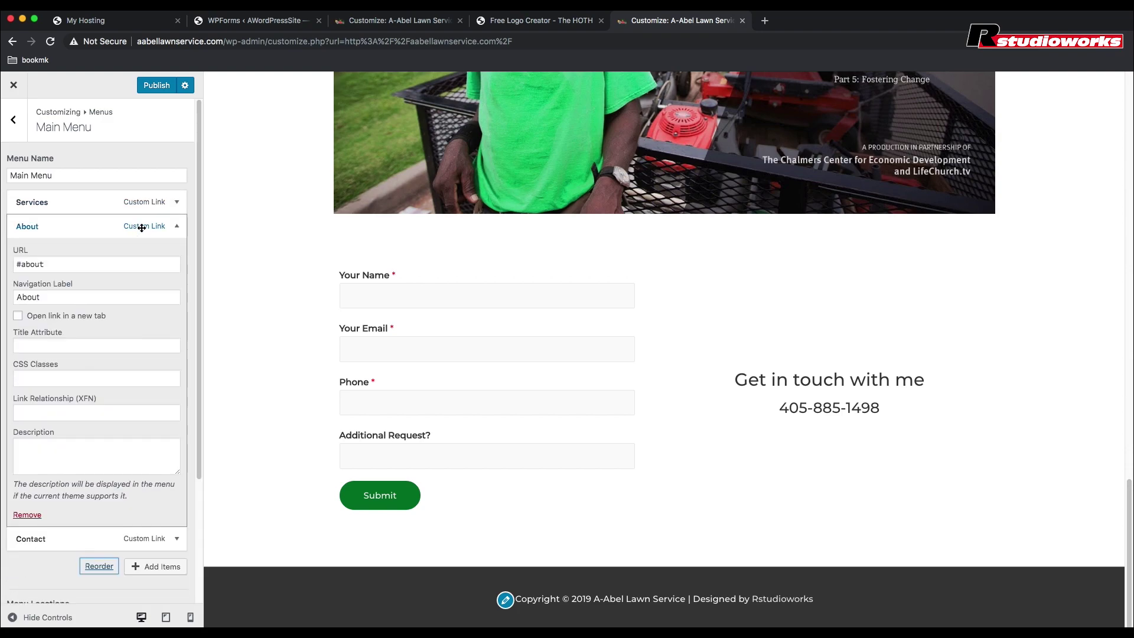
left_click(142, 227)
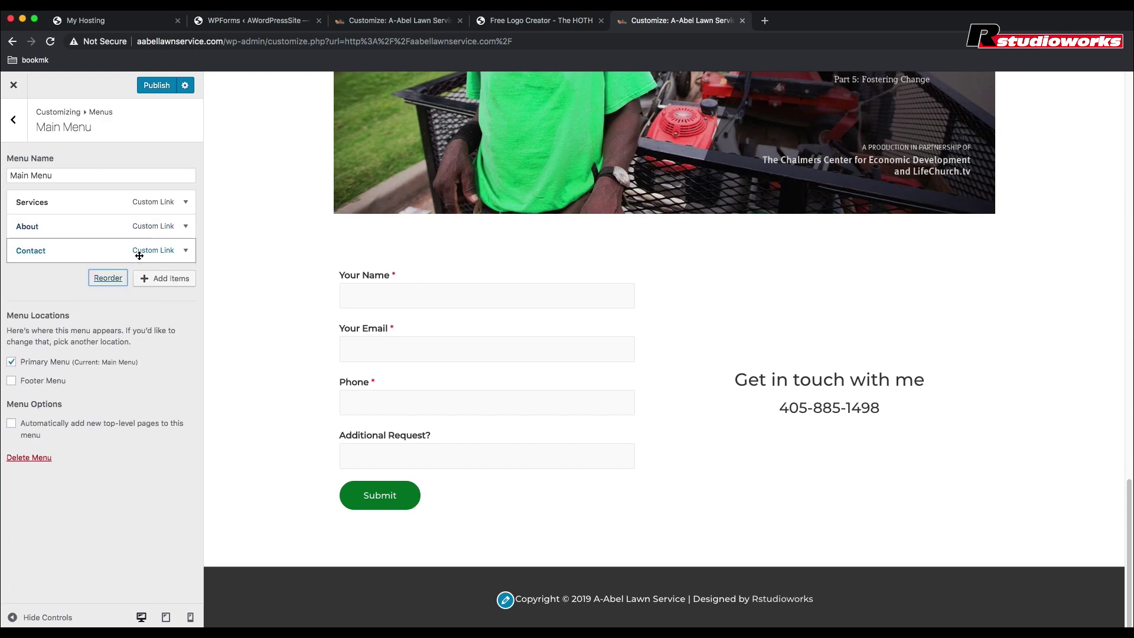
left_click(140, 251)
left_click(140, 252)
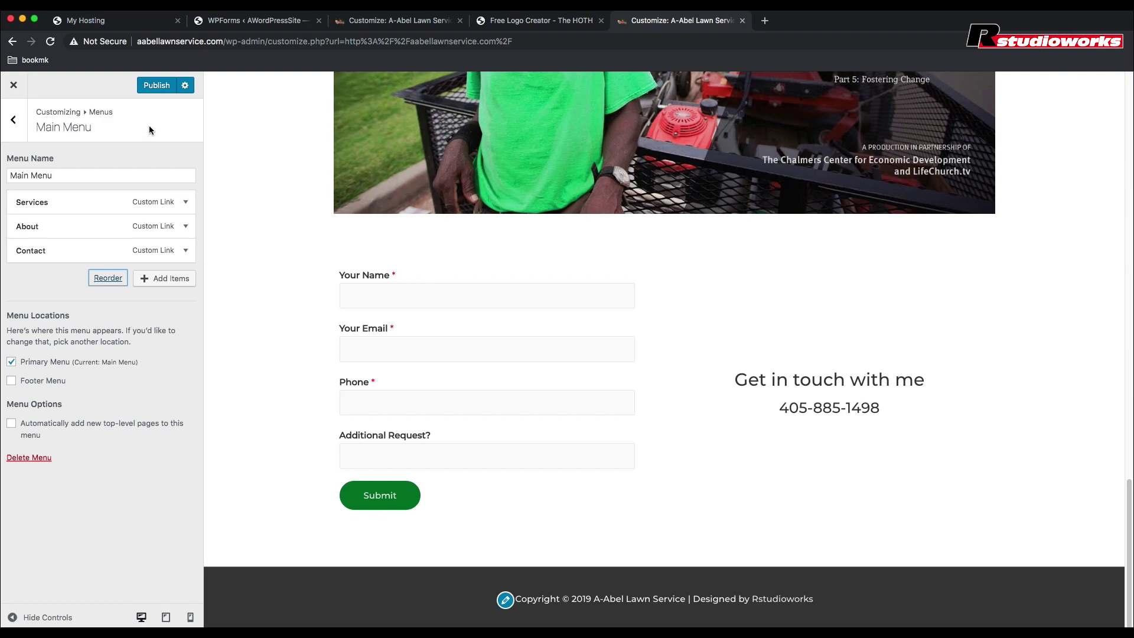
left_click(157, 85)
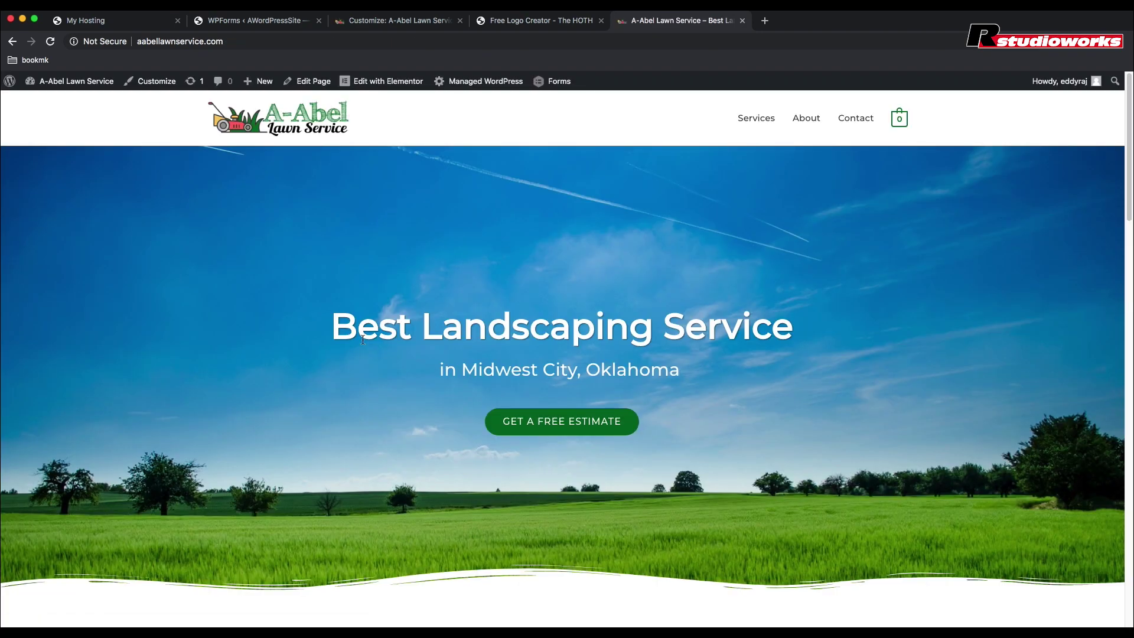
Step: Open the homepage in Elementor and give the services section the CSS ID 'services'
left_click(403, 83)
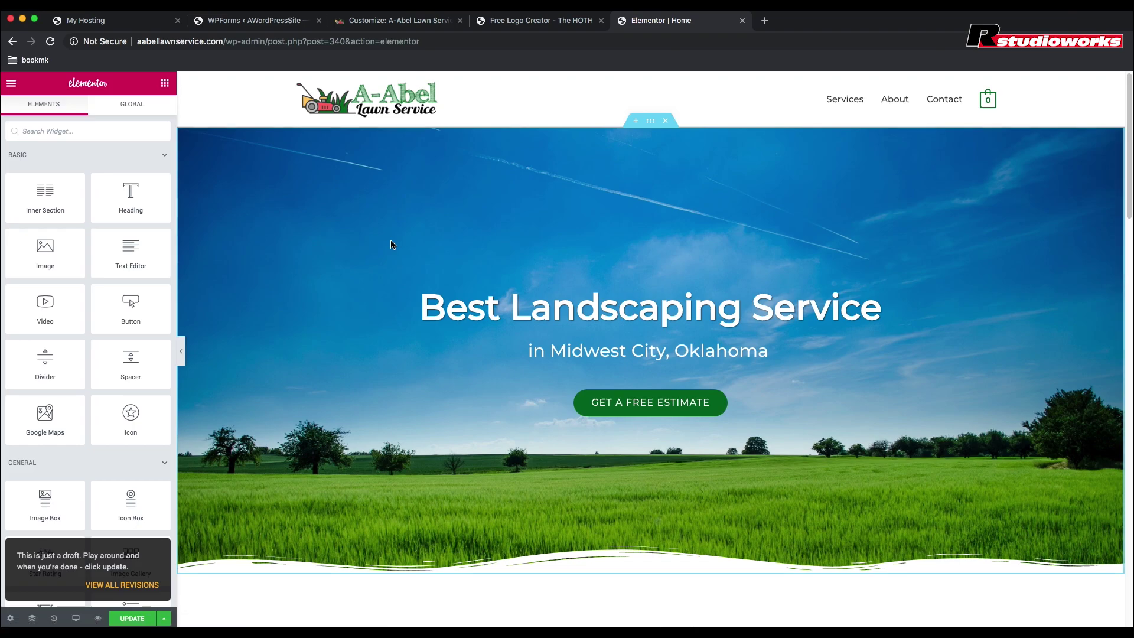
scroll(415, 319, "down", 6)
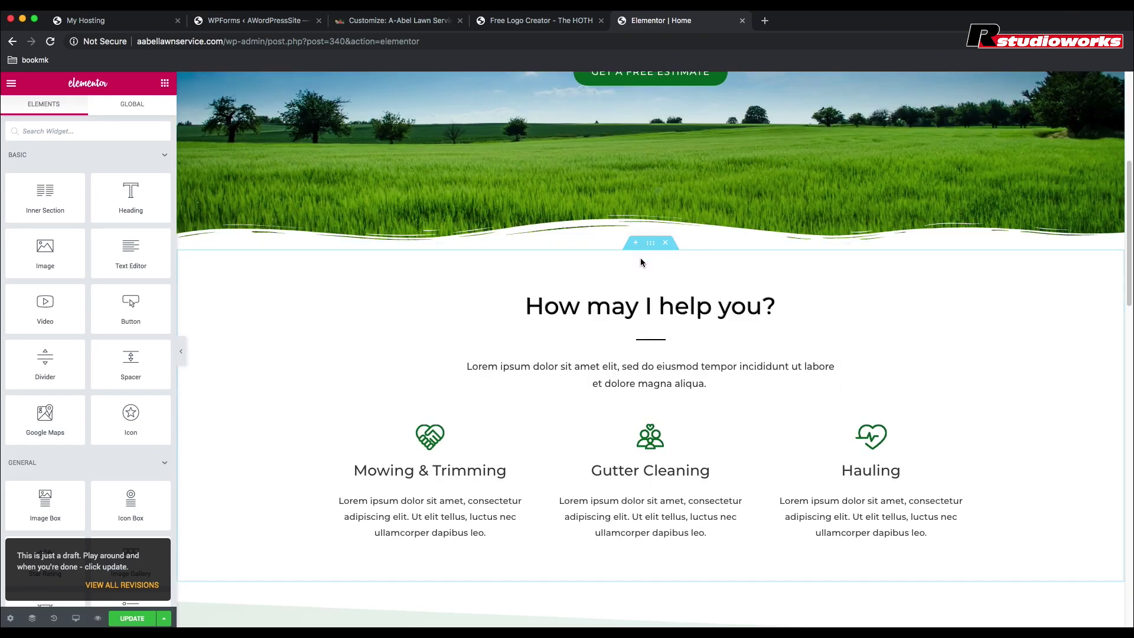
left_click(650, 245)
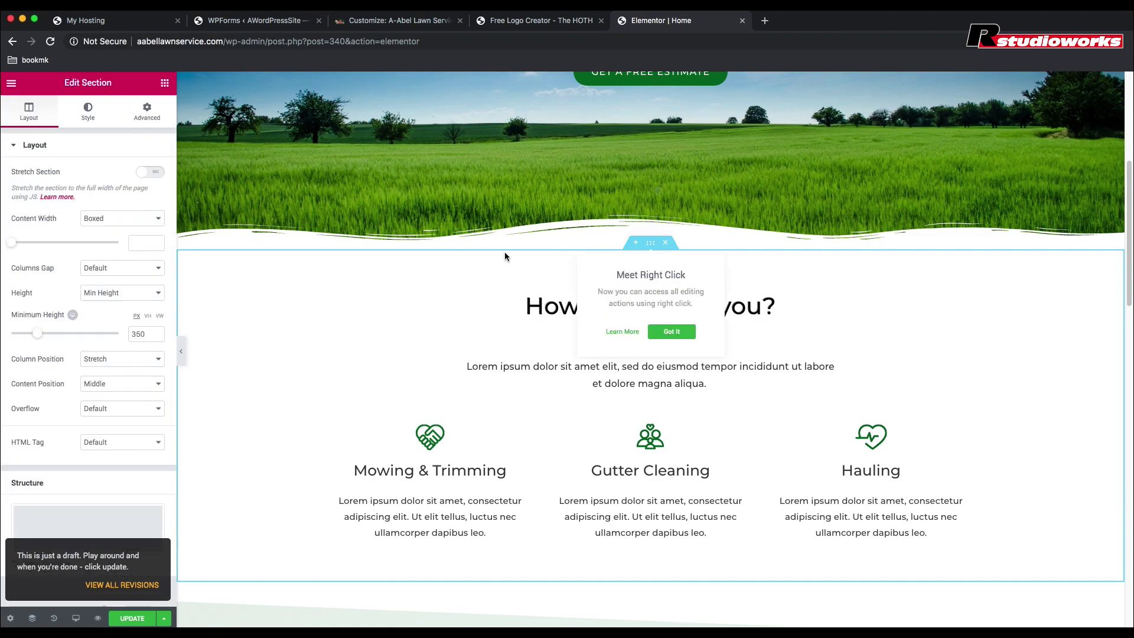
left_click(148, 112)
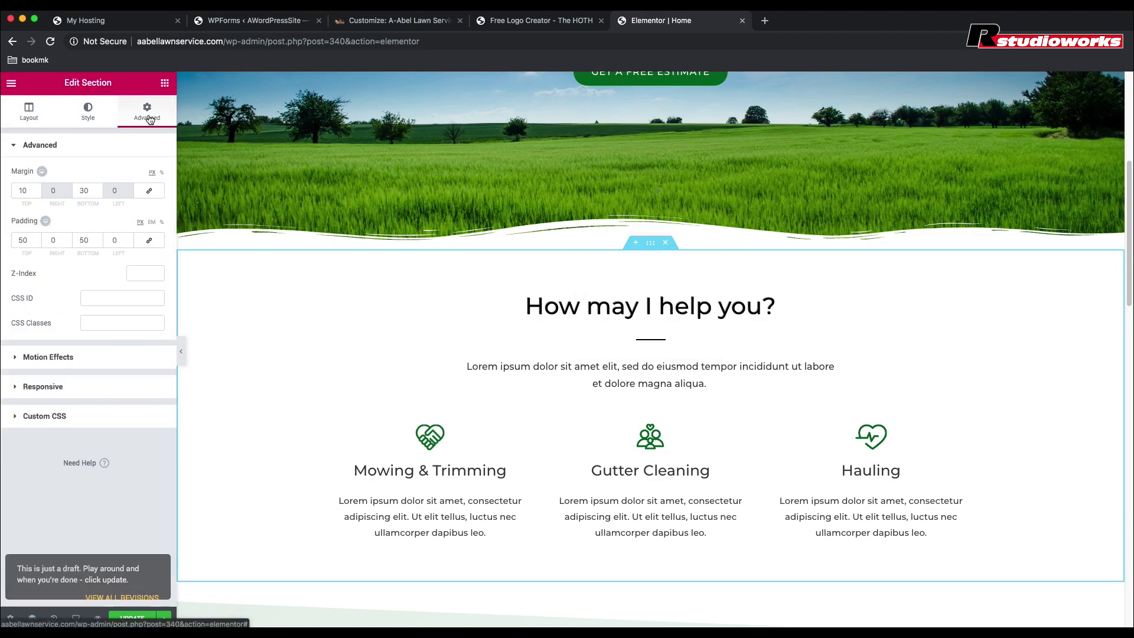
left_click(100, 298)
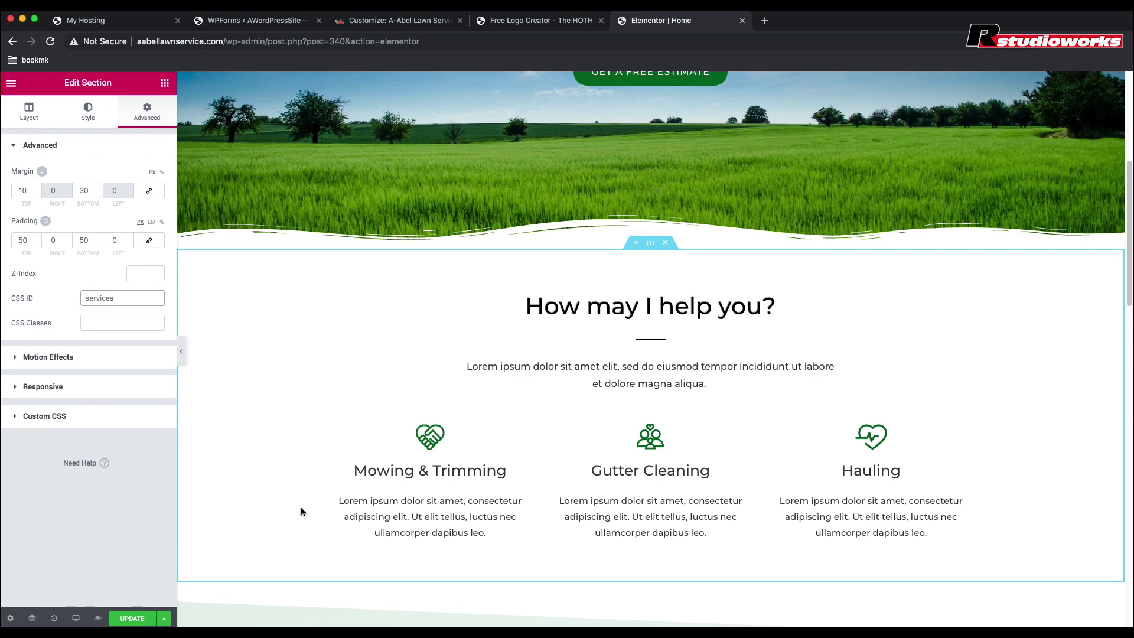
scroll(314, 489, "down", 5)
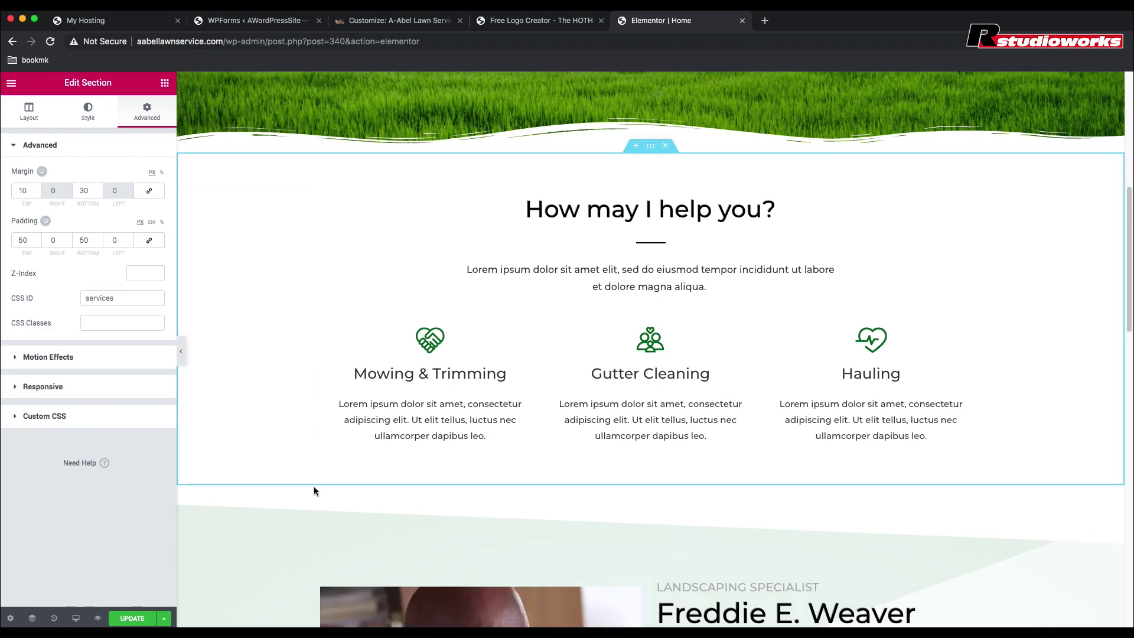
left_click(650, 281)
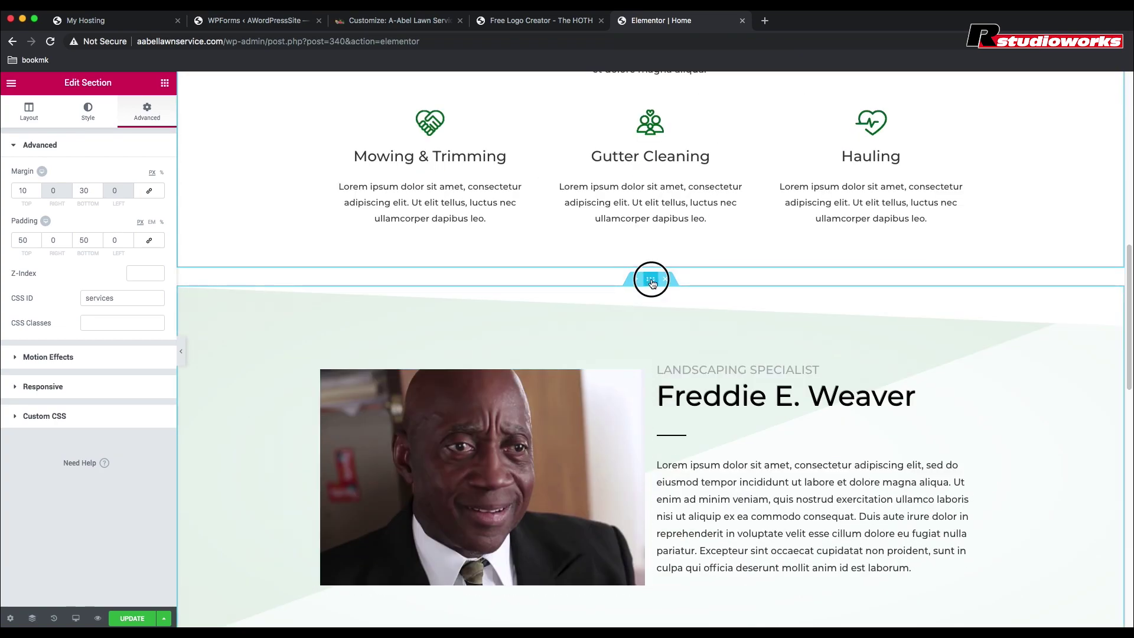
left_click(146, 113)
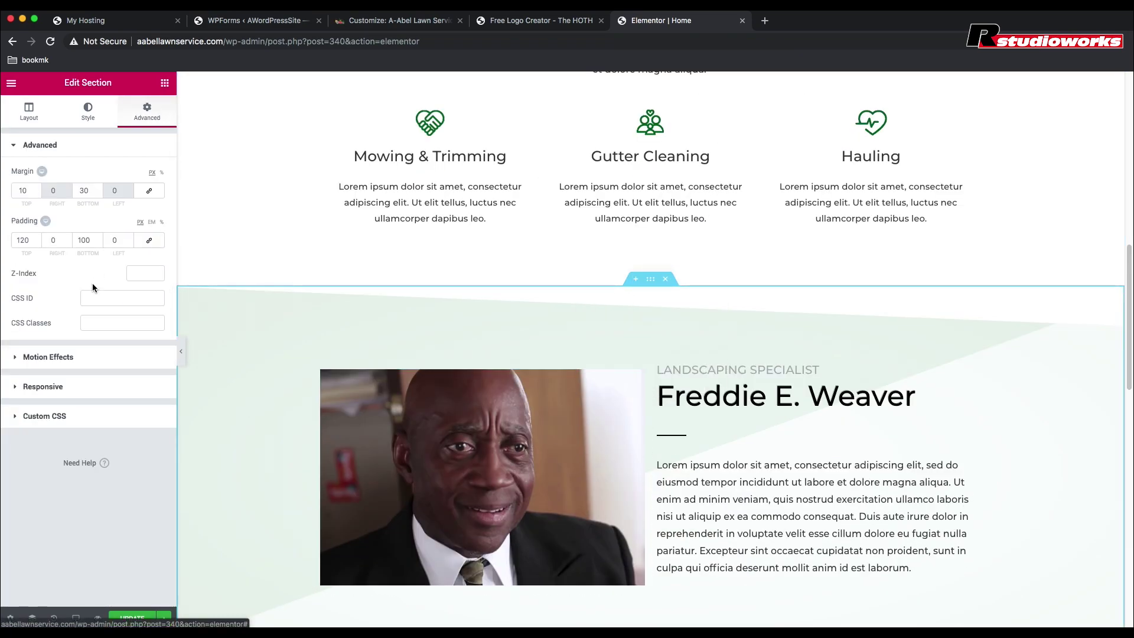
left_click(90, 295)
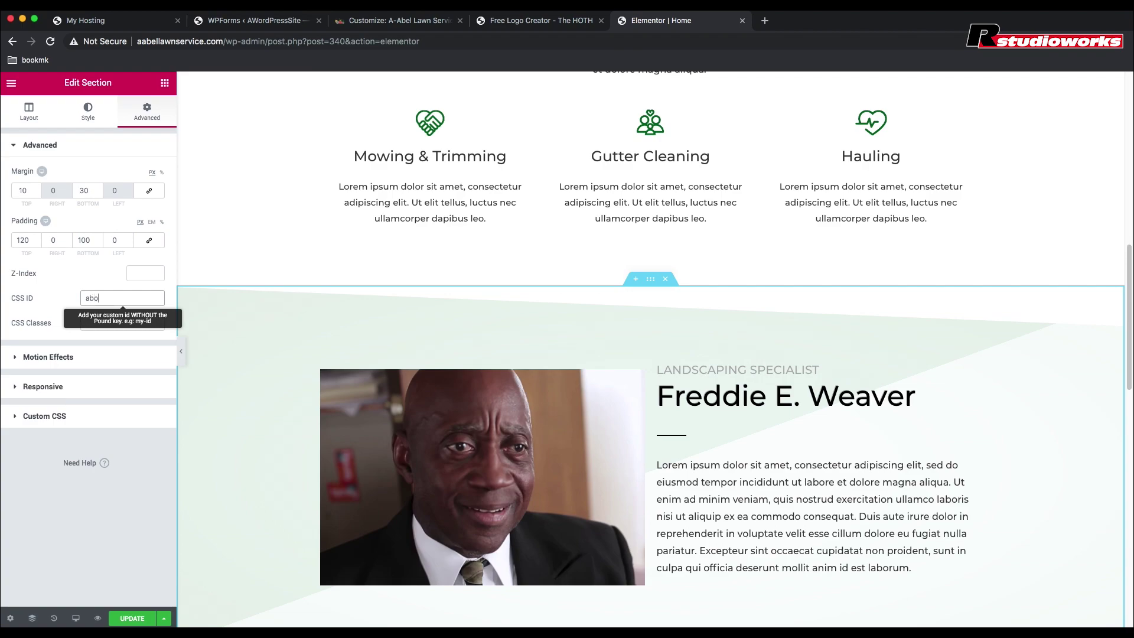
Step: Give the contact form section the CSS ID 'contact', update the page and preview it
scroll(449, 327, "down", 10)
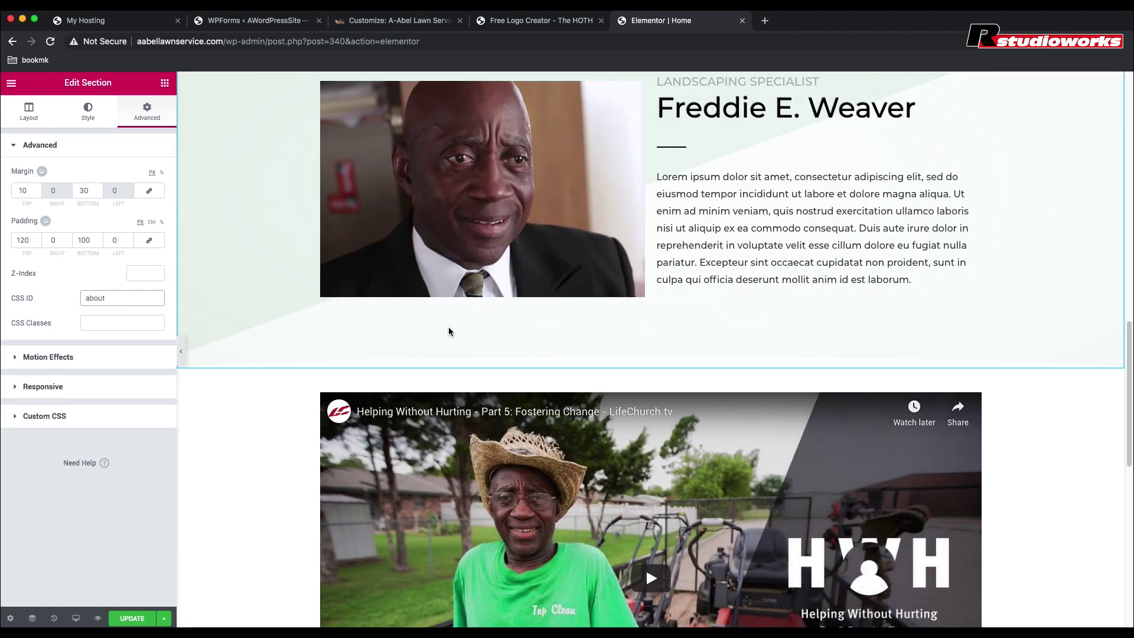
scroll(448, 329, "down", 2)
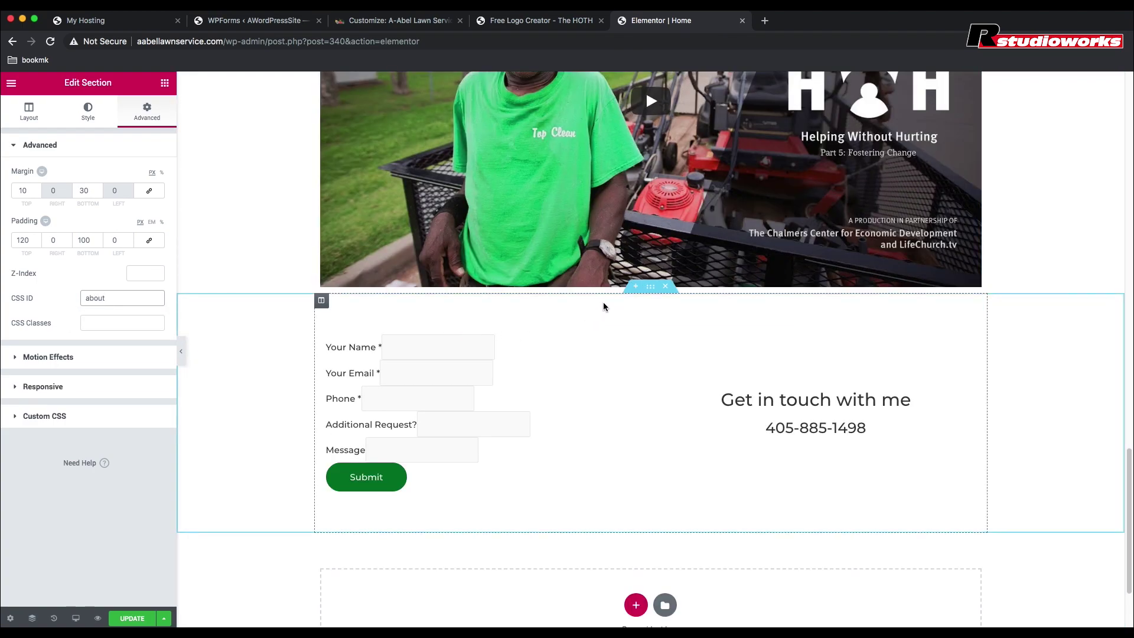
left_click(651, 287)
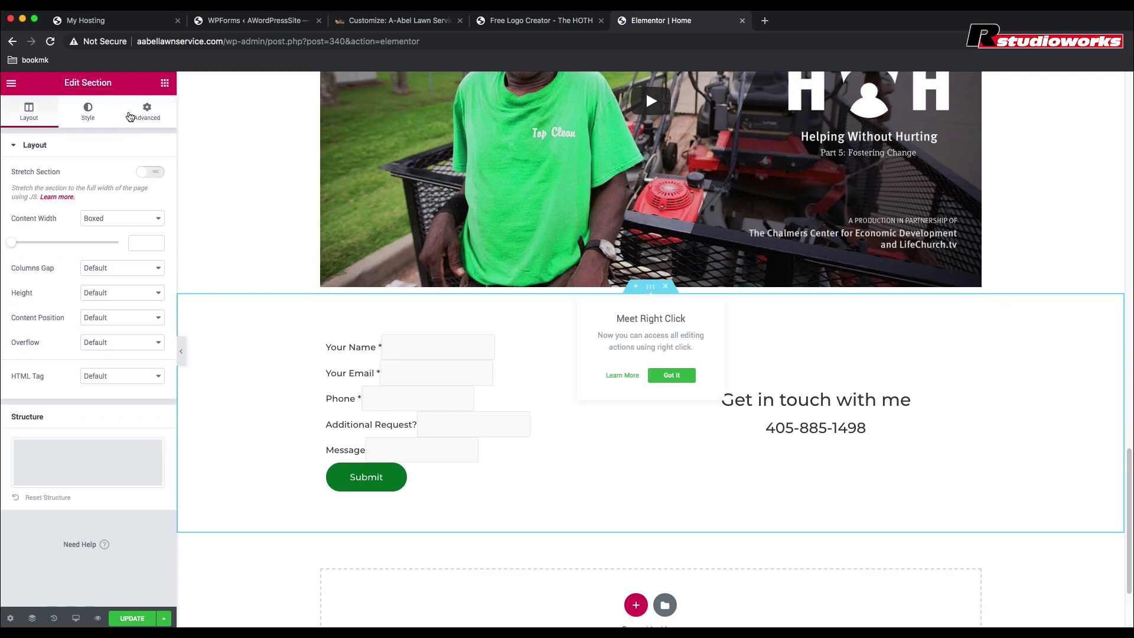
left_click(147, 112)
left_click(106, 299)
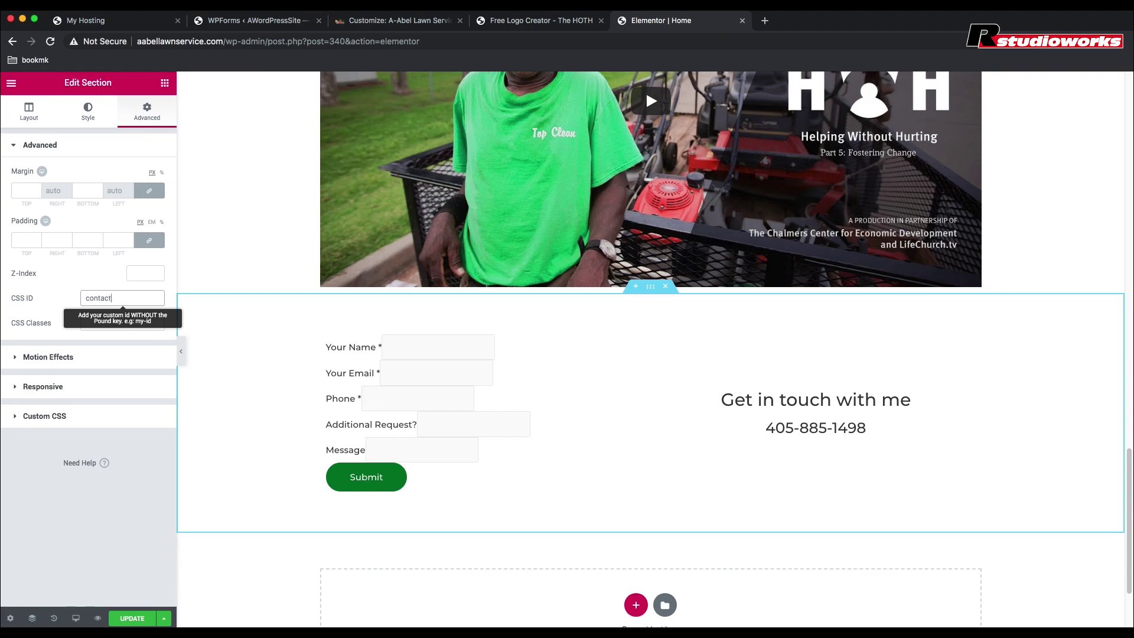
left_click(132, 618)
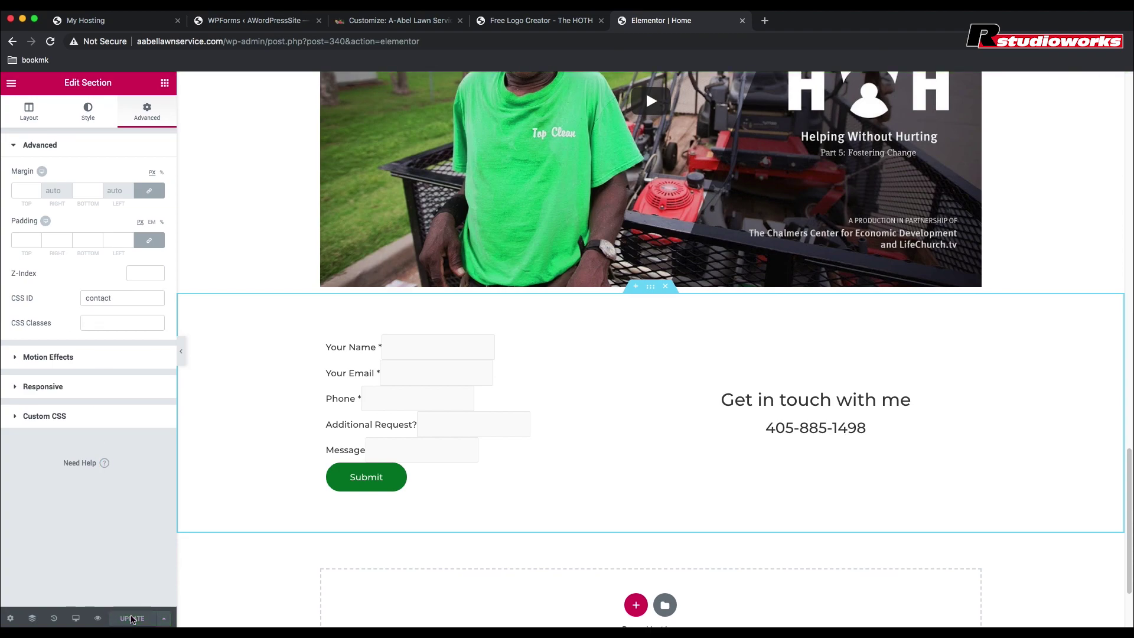
left_click(98, 618)
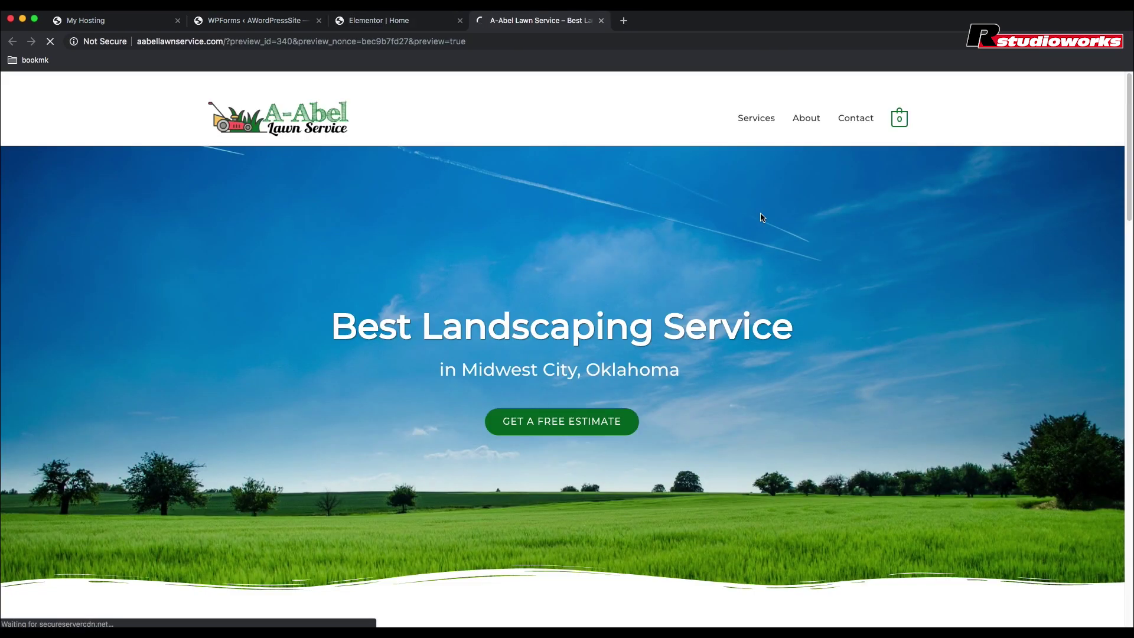
Step: Check that the Services, About and Contact links jump to their sections, then go to Flaticon
left_click(766, 122)
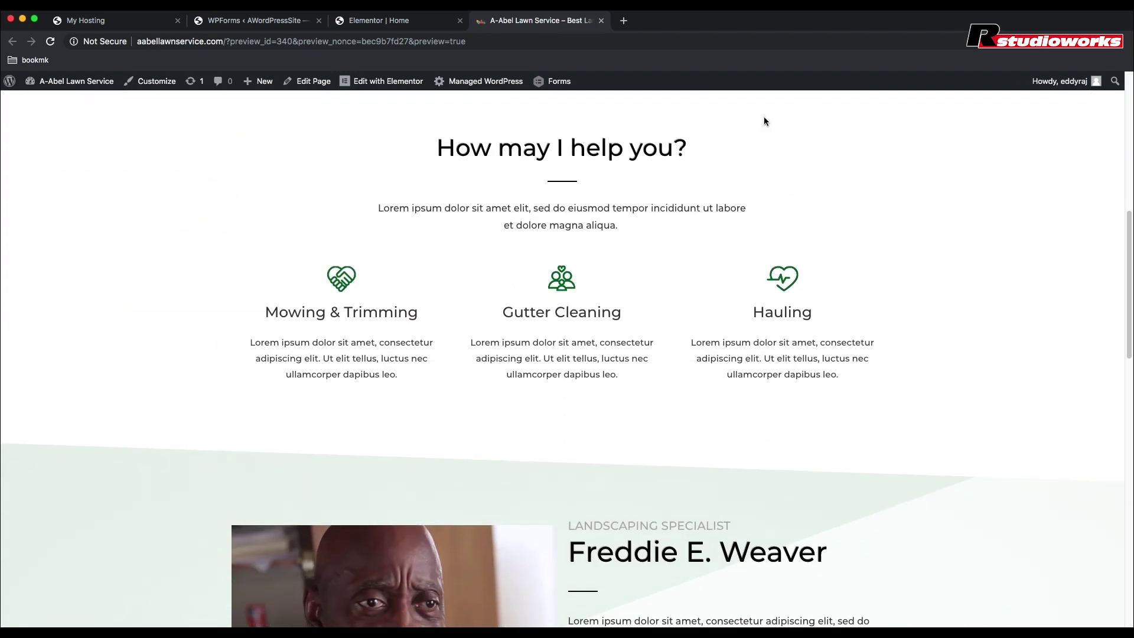
scroll(764, 116, "up", 10)
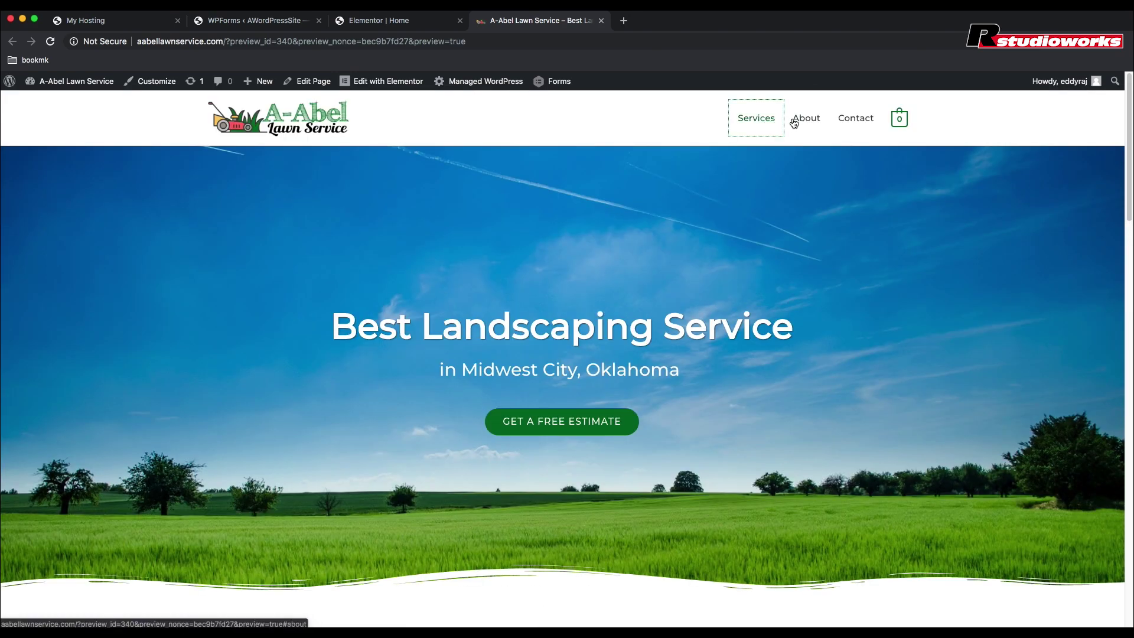
left_click(795, 122)
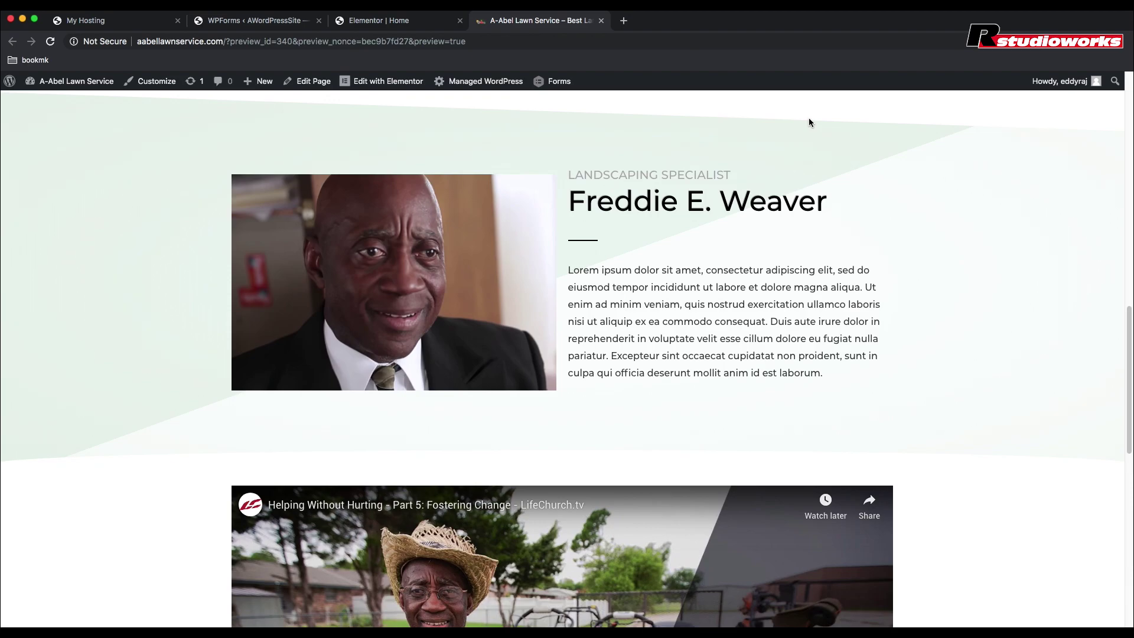
scroll(810, 123, "up", 10)
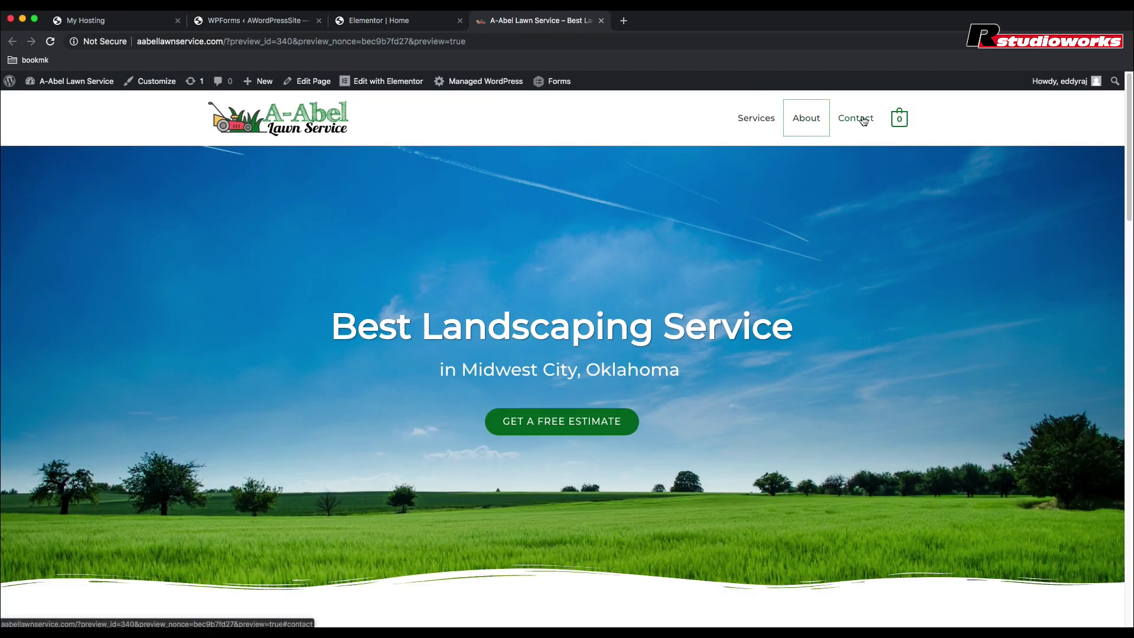
left_click(858, 119)
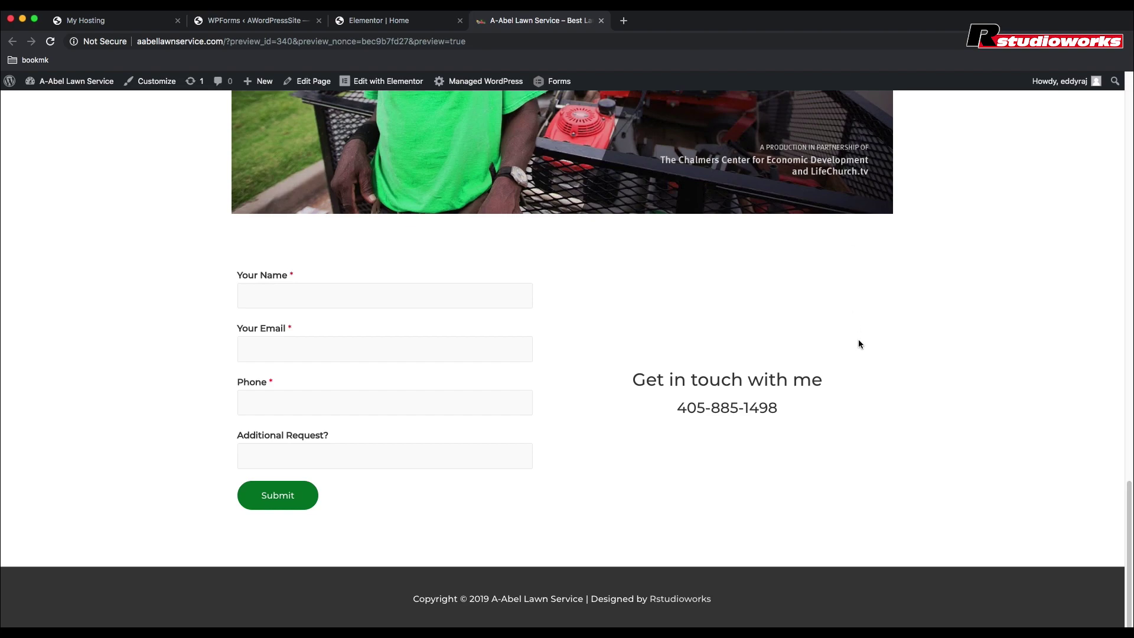
scroll(858, 341, "up", 8)
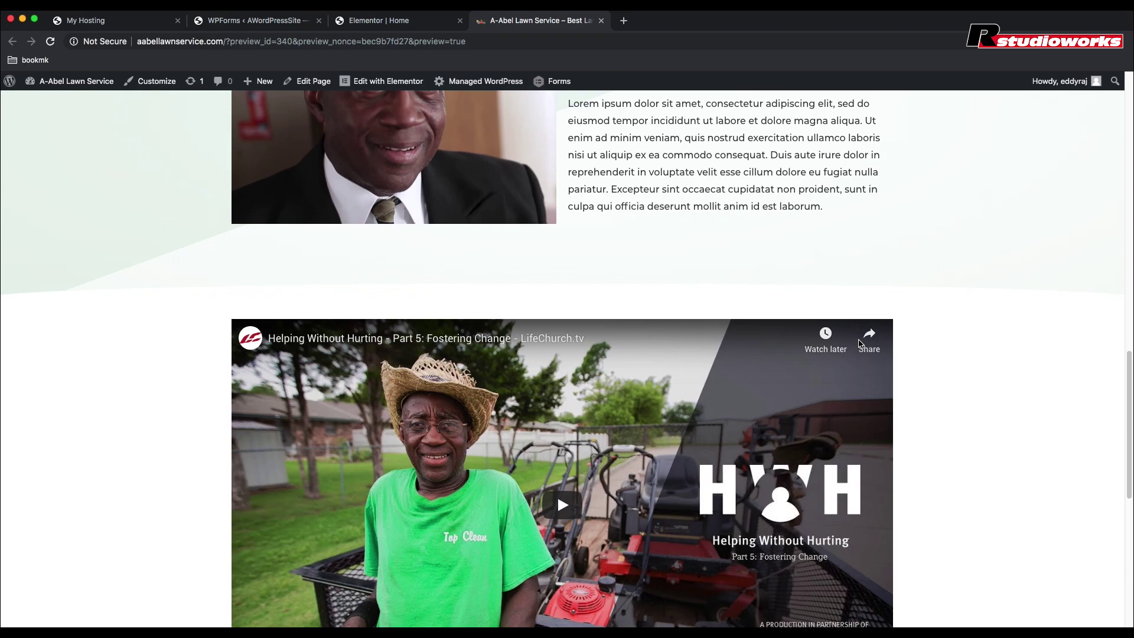
scroll(859, 343, "up", 10)
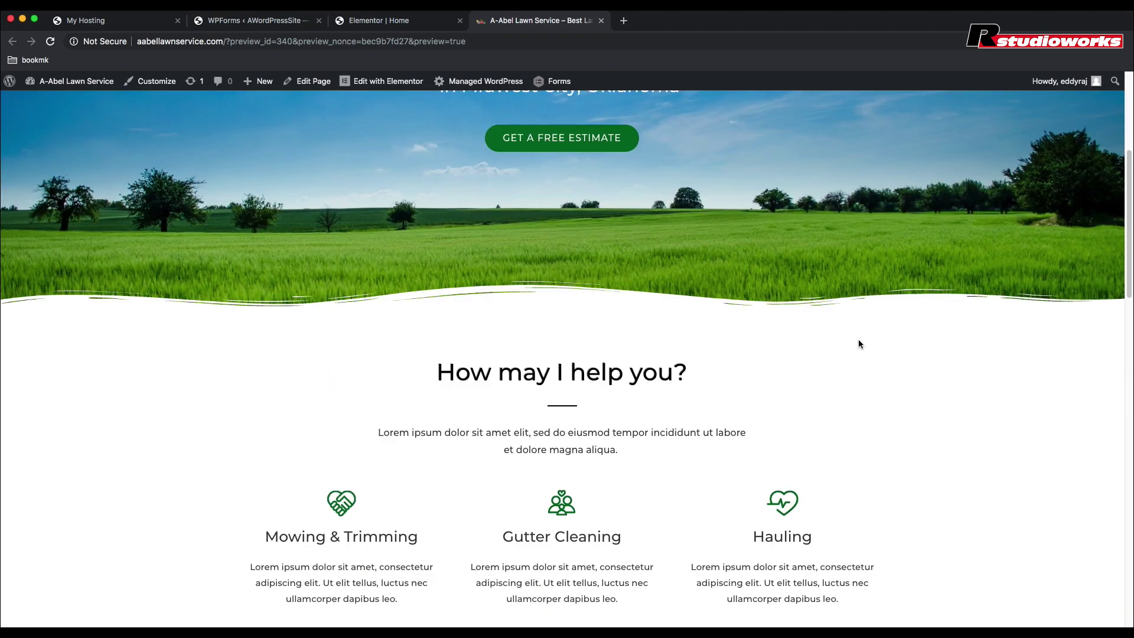
scroll(859, 344, "up", 5)
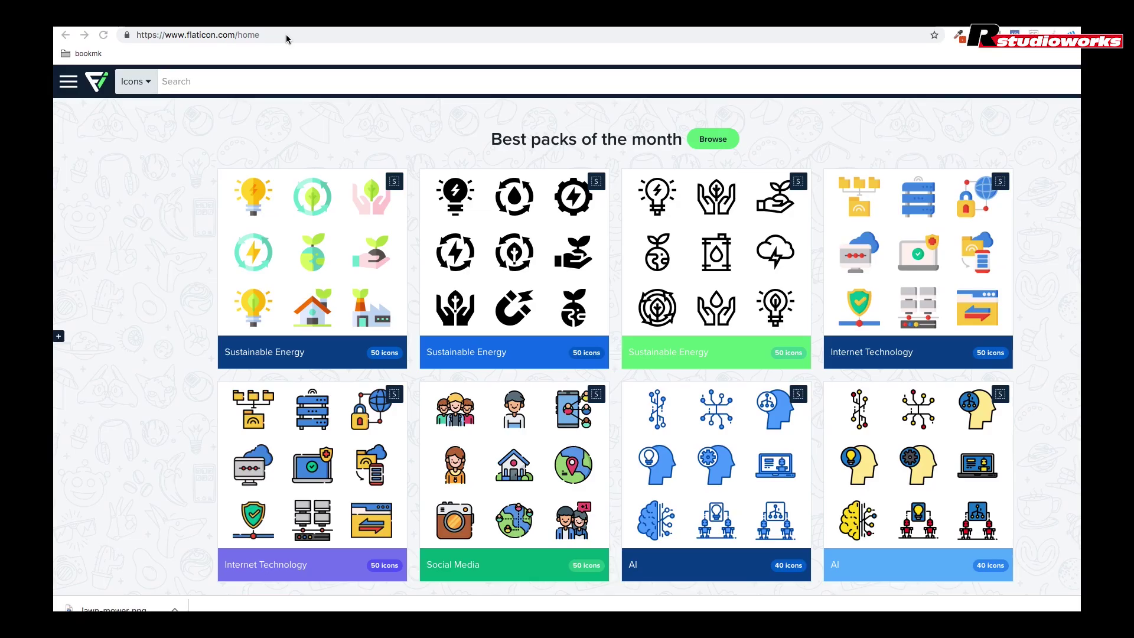
left_click(286, 35)
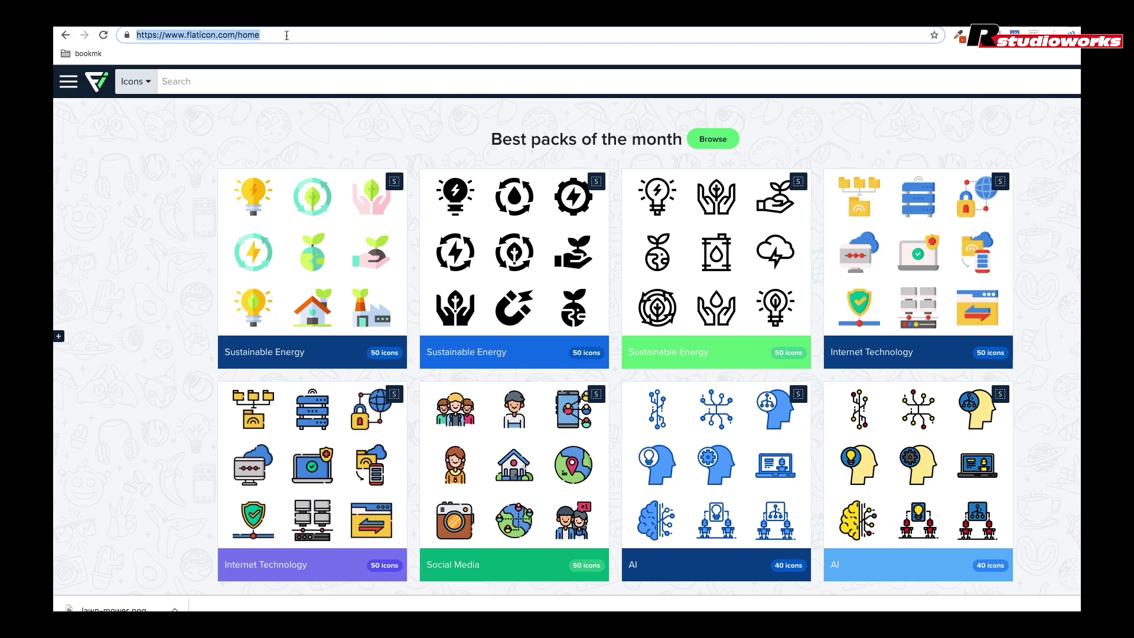
Step: Search Flaticon for 'lawnmower' and open the outline Lawnmower icon's details
left_click_drag(287, 36, 131, 35)
left_click(199, 84)
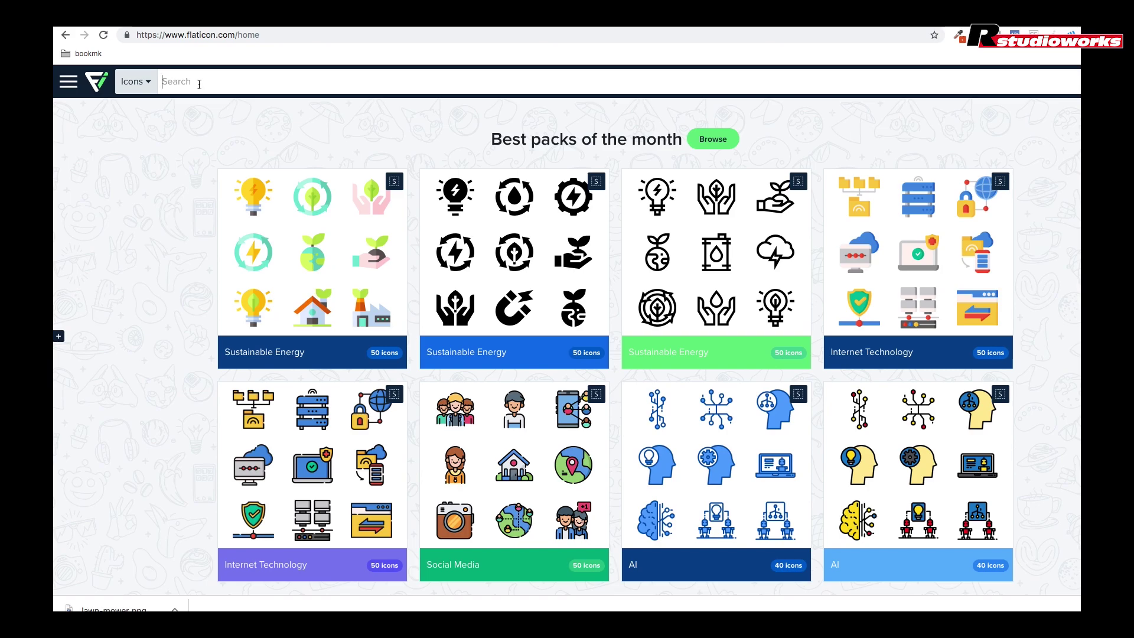
type("law")
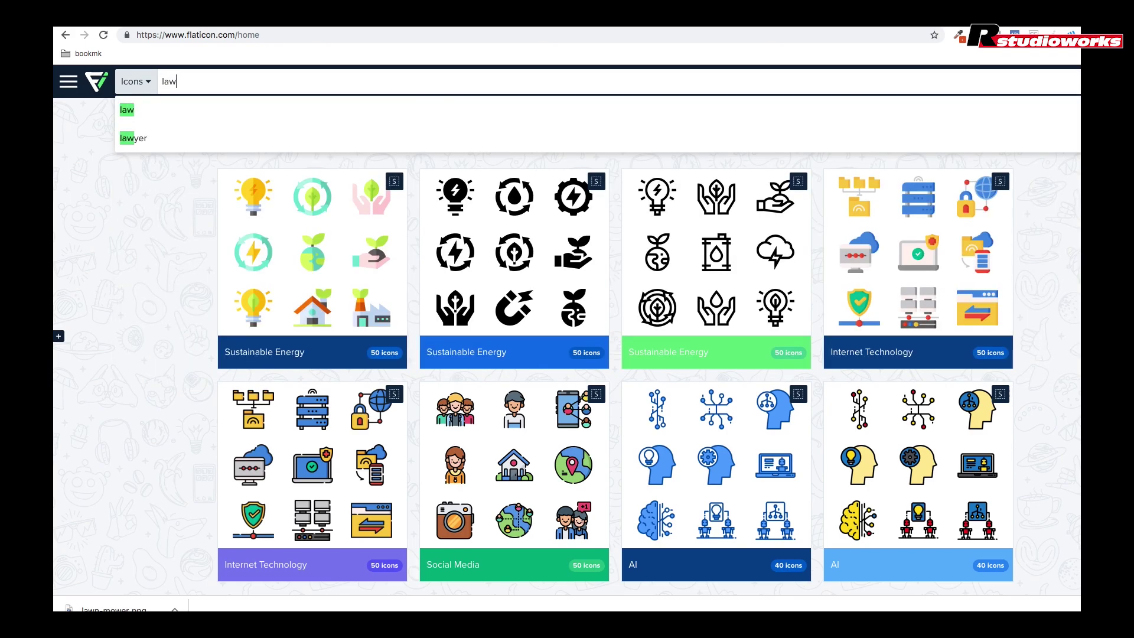
type("nmower")
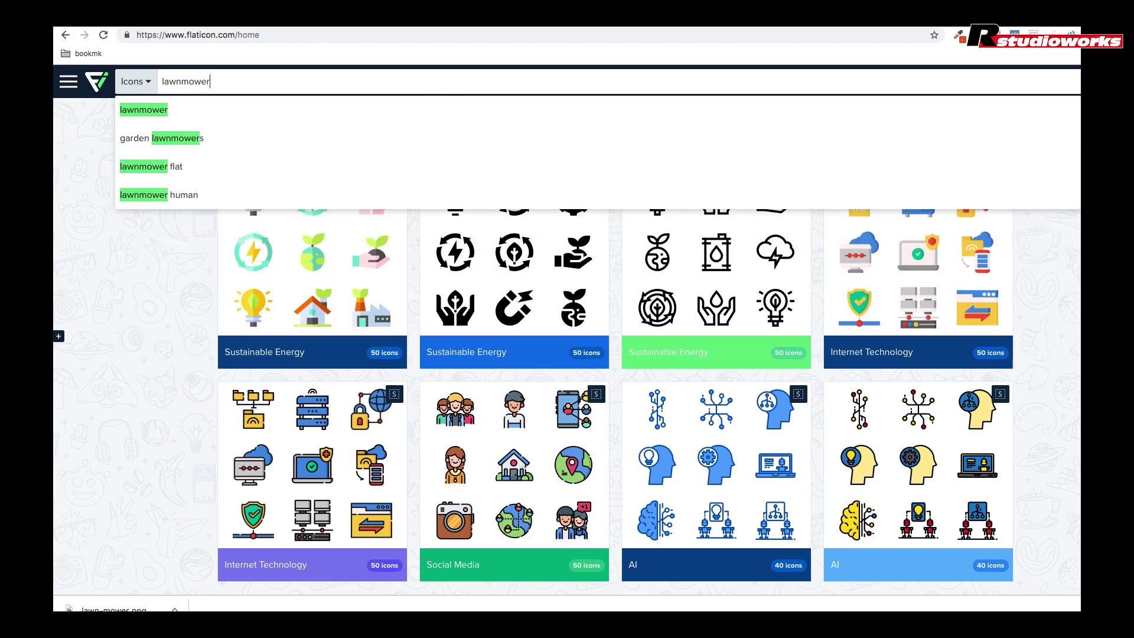
key("Return")
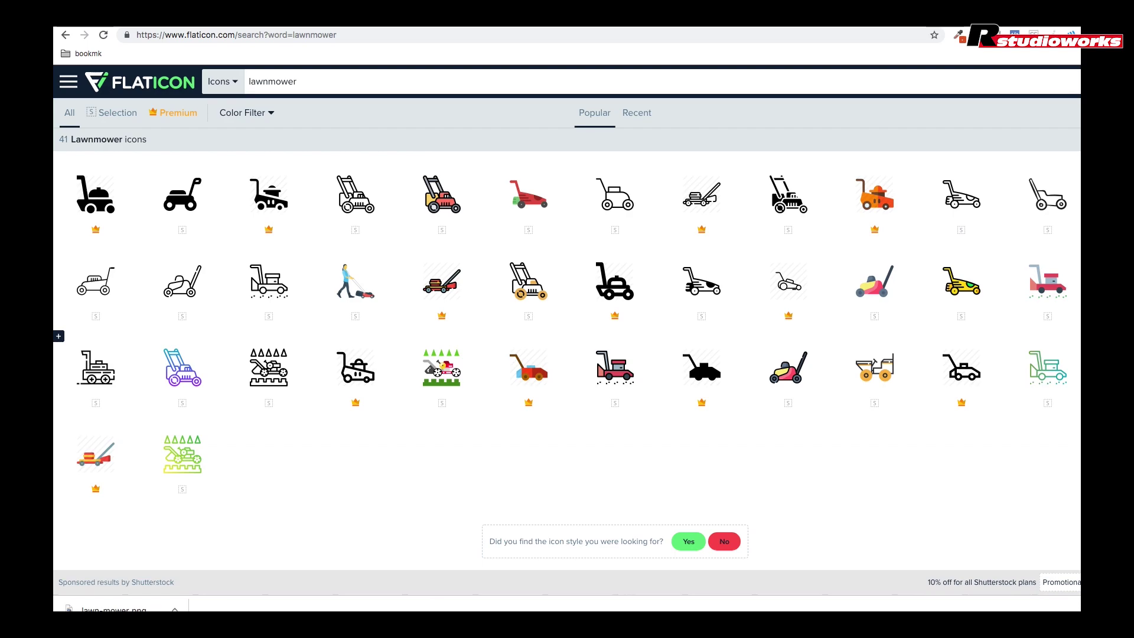
left_click(96, 295)
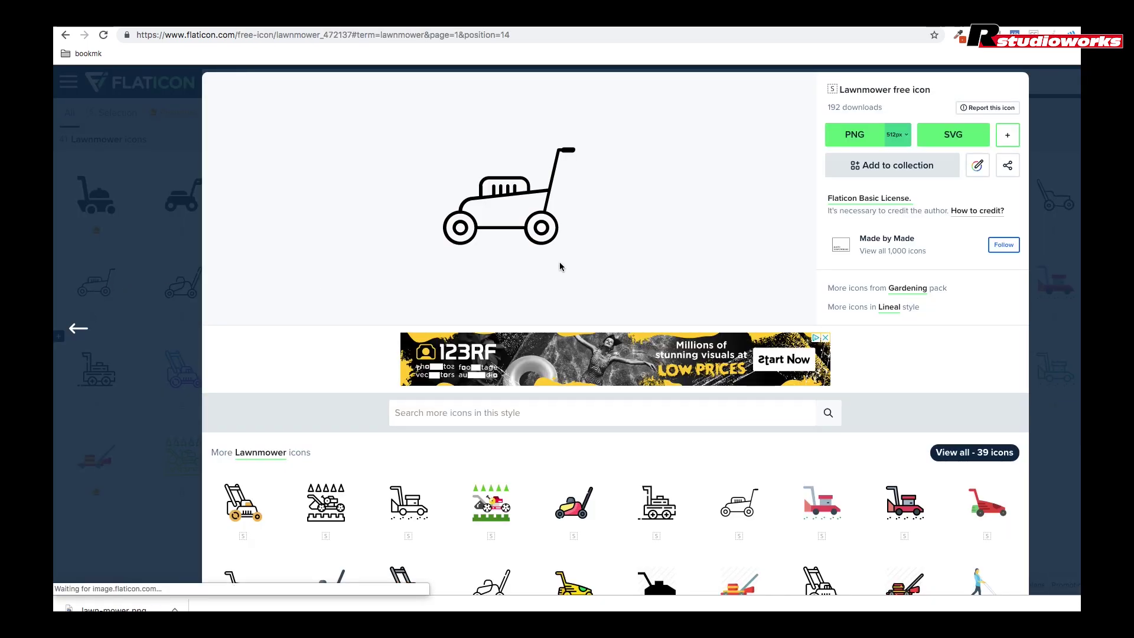
Step: Recolour the lawnmower icon to #006b23 and flip it horizontally to face left
left_click(979, 167)
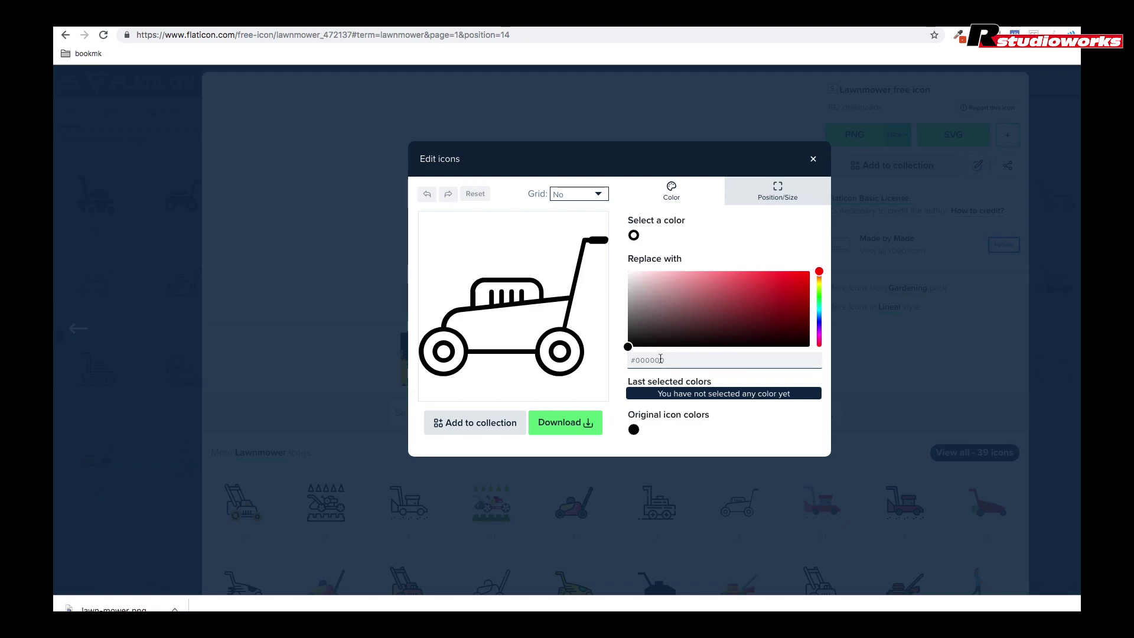
double_click(642, 360)
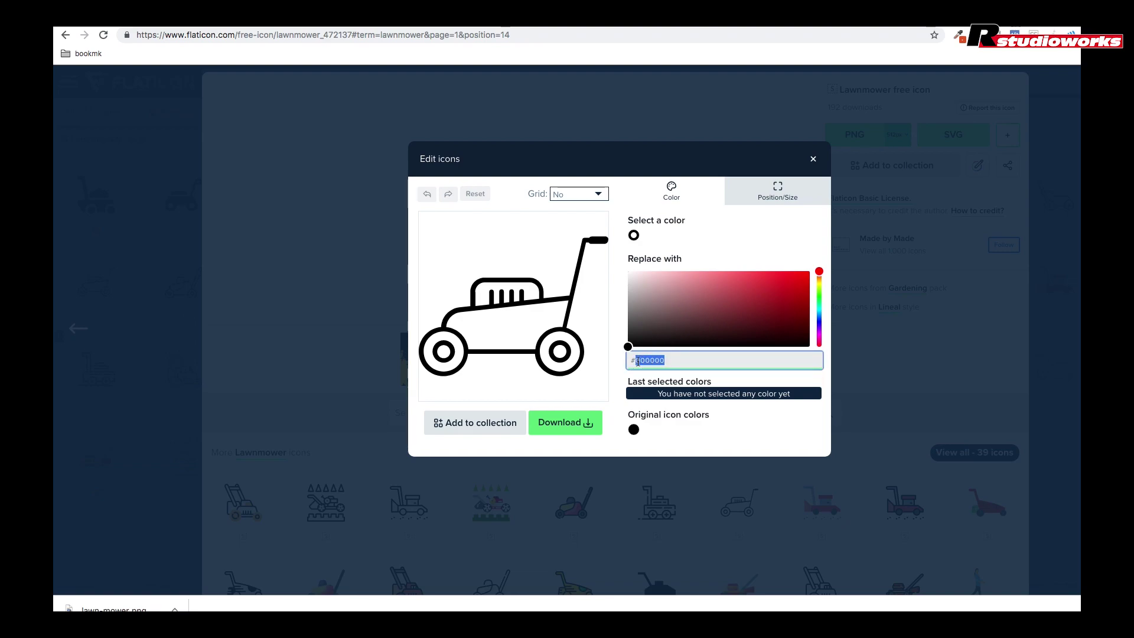
key("BackSpace")
type("#006b23")
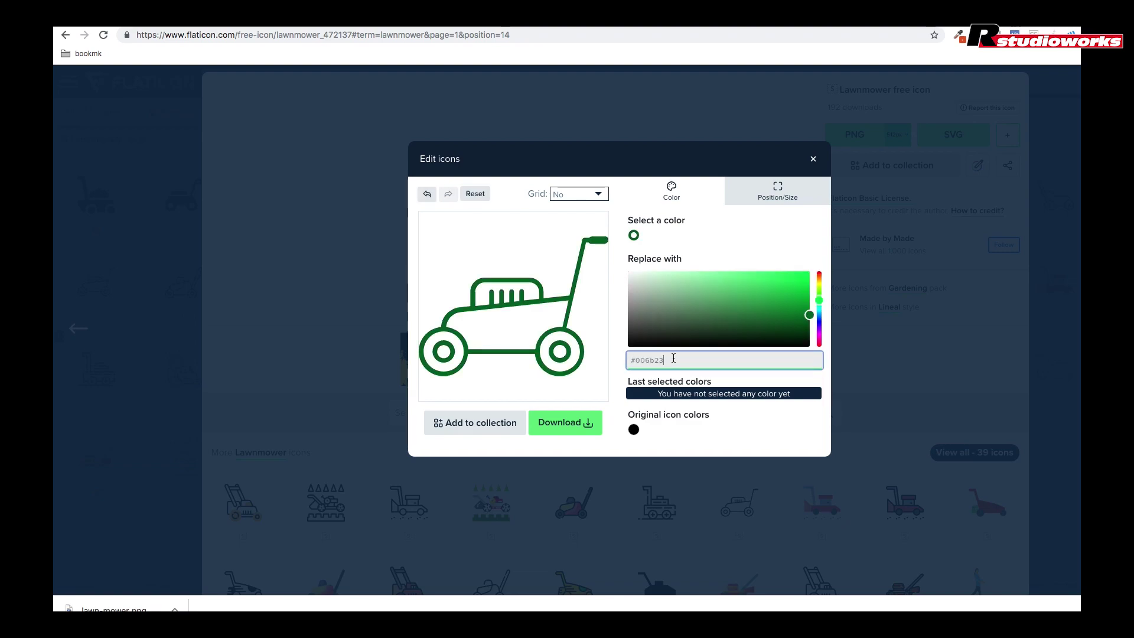
left_click(749, 421)
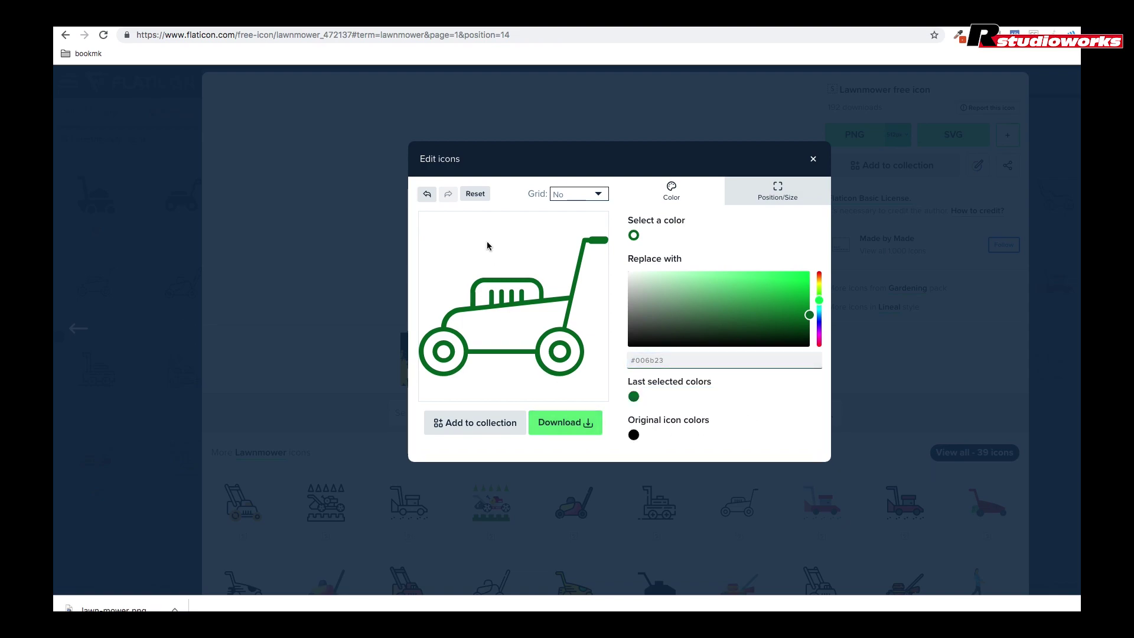
left_click(794, 202)
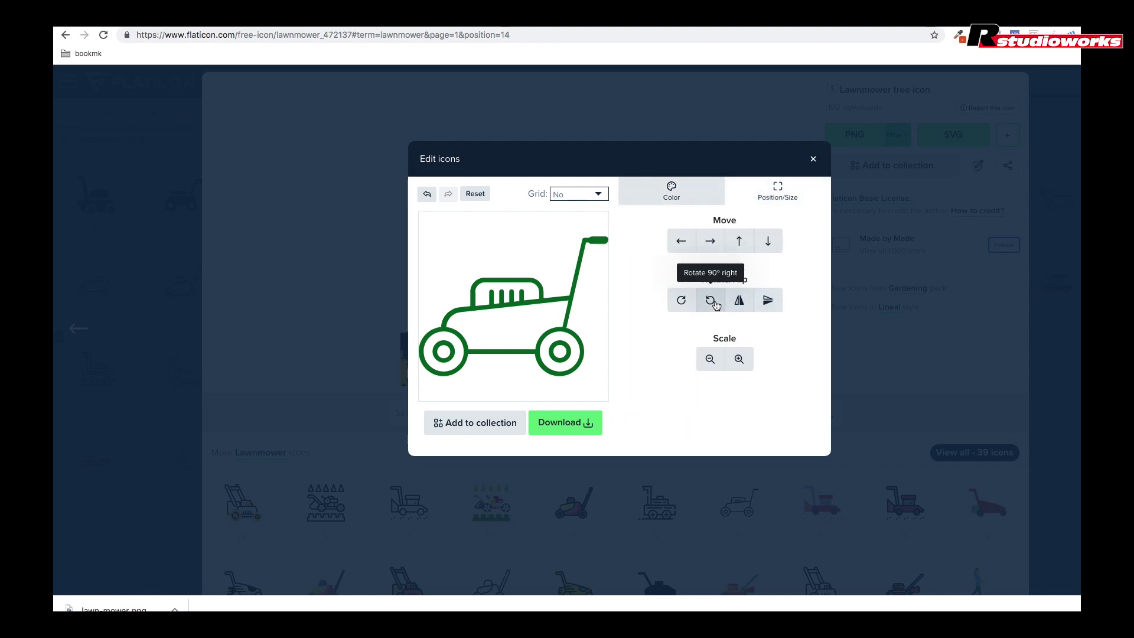
left_click(739, 304)
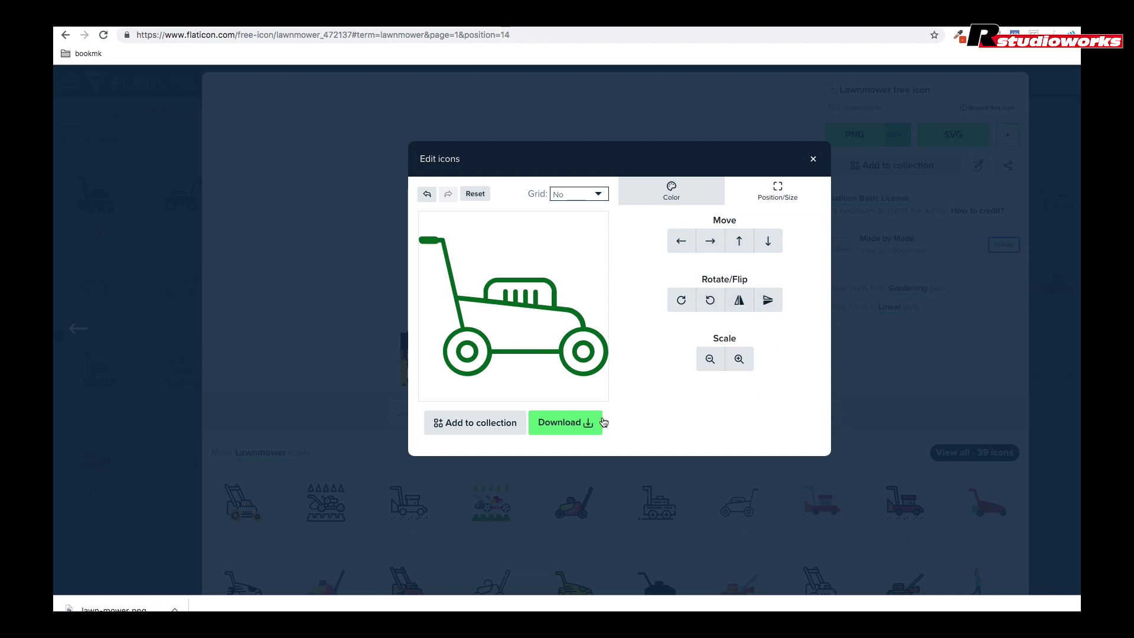
Step: Download the edited lawnmower as a 64 px PNG and close the editor
left_click(559, 424)
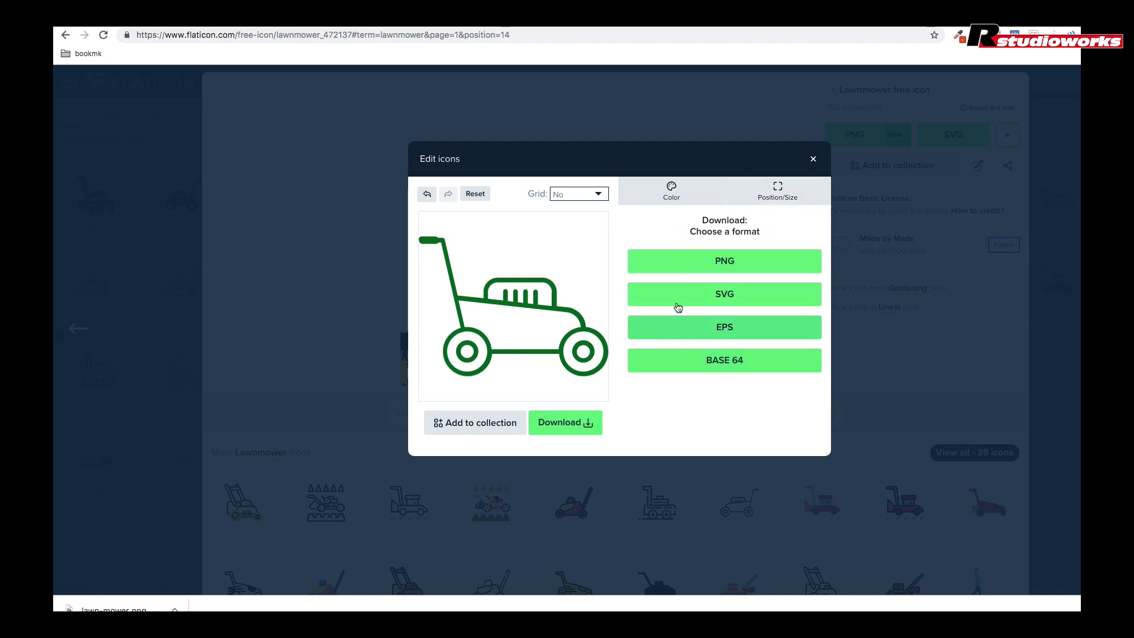
left_click(686, 264)
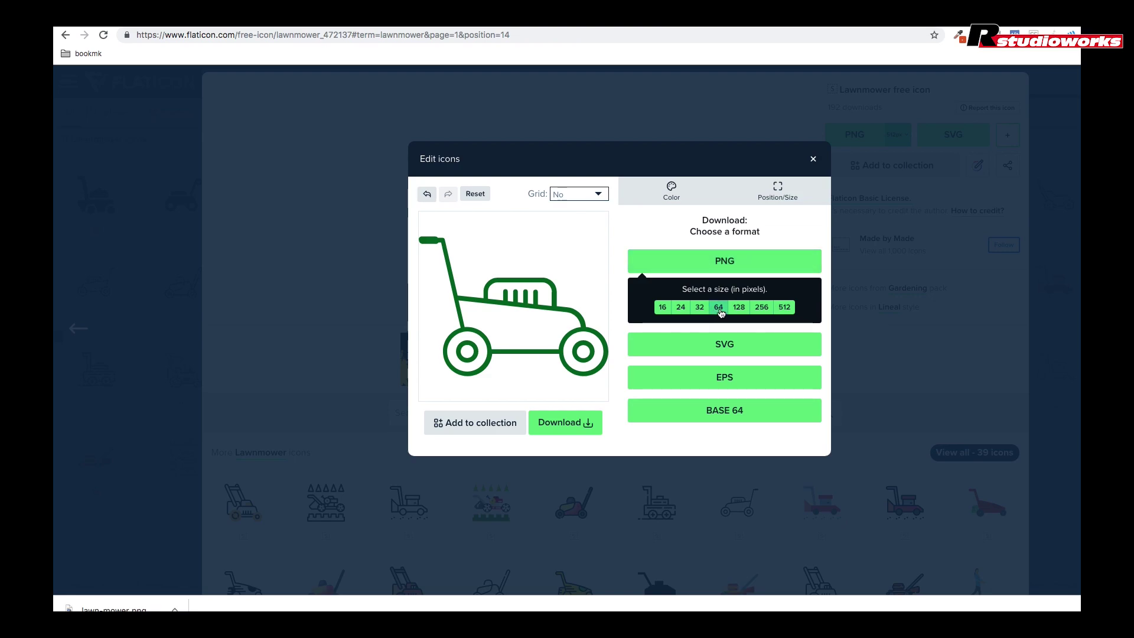
left_click(719, 310)
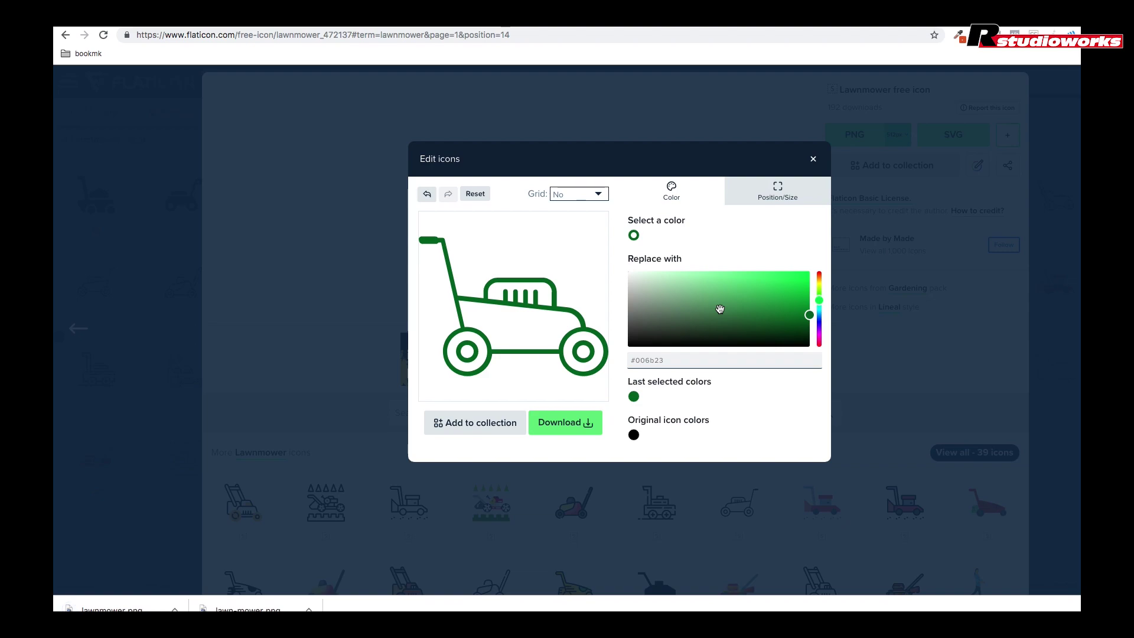
left_click(813, 159)
Step: Search Flaticon for wheelbarrow icons and open the outline wheelbarrow icon
key("Escape")
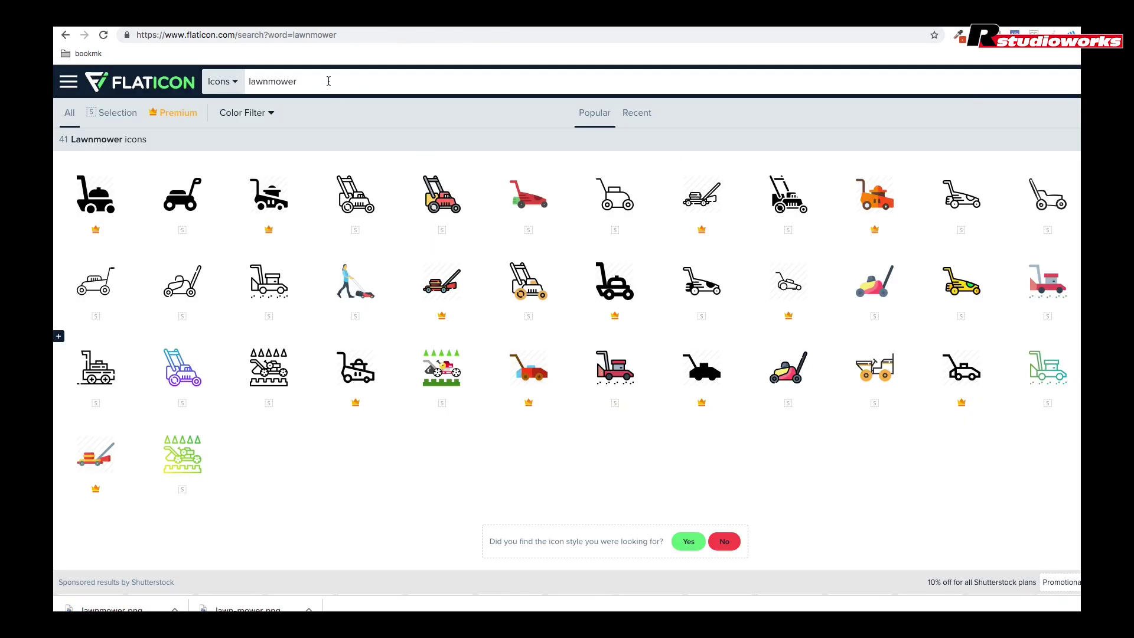
double_click(252, 81)
type("wheelba")
left_click(237, 110)
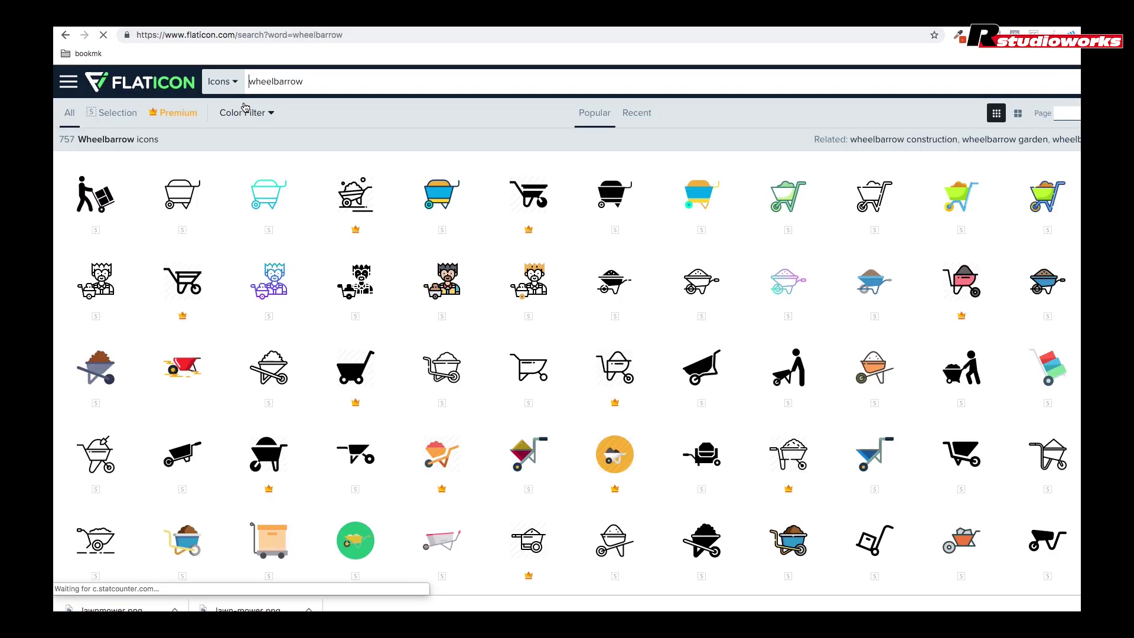
scroll(530, 324, "down", 3)
left_click(530, 324)
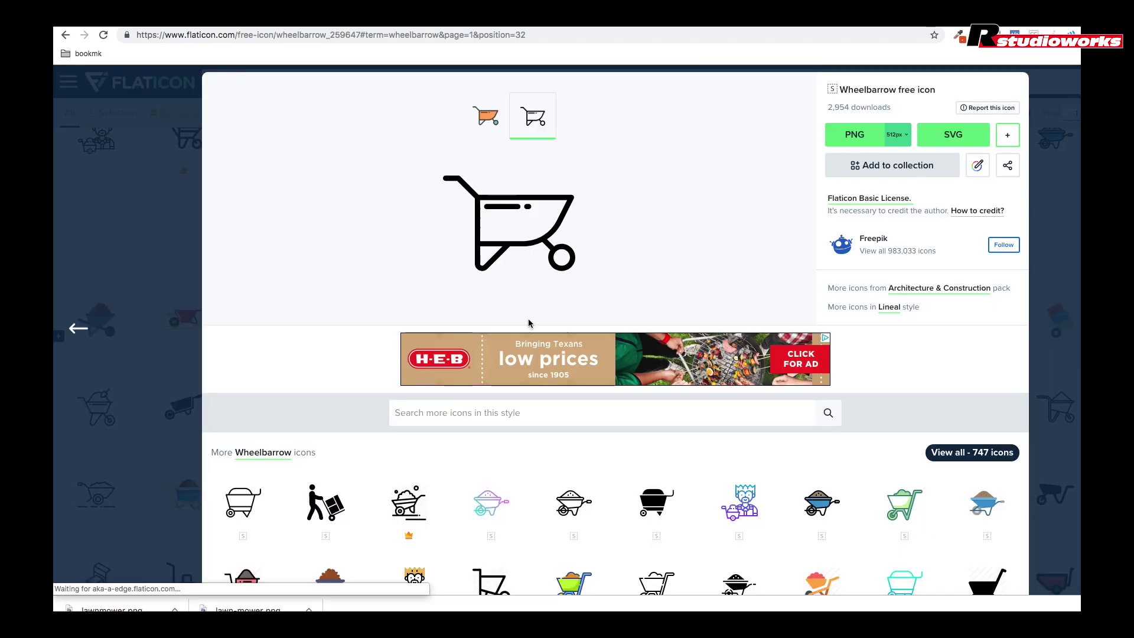
Step: Recolour the wheelbarrow to #006b23 and download it as a PNG
left_click(978, 166)
left_click(628, 362)
type("#006b23")
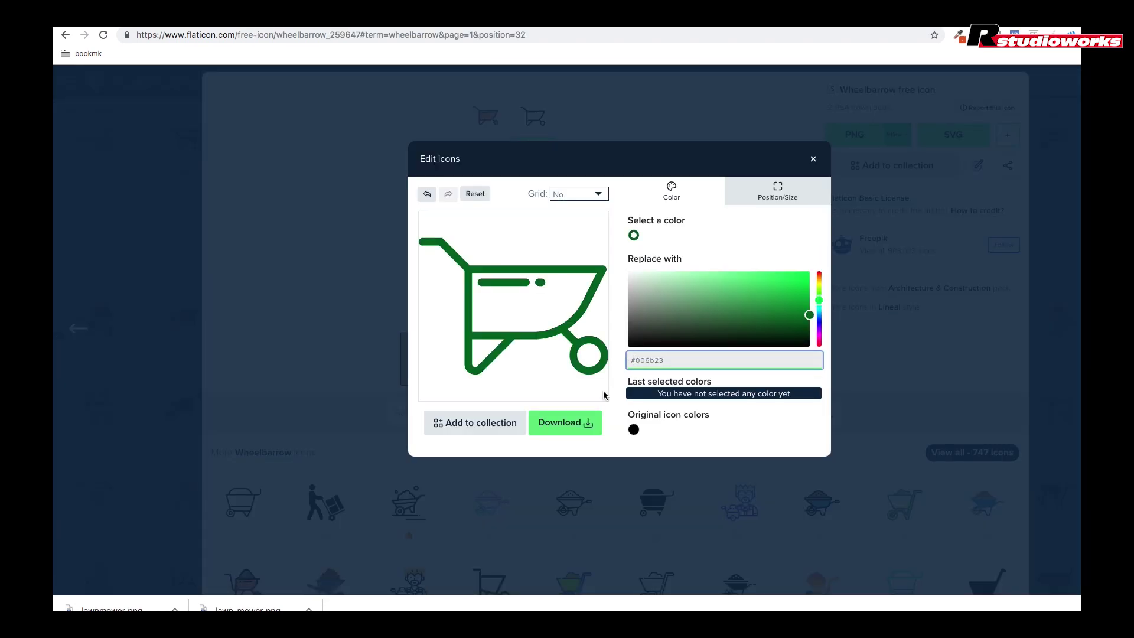
left_click(564, 422)
left_click(709, 261)
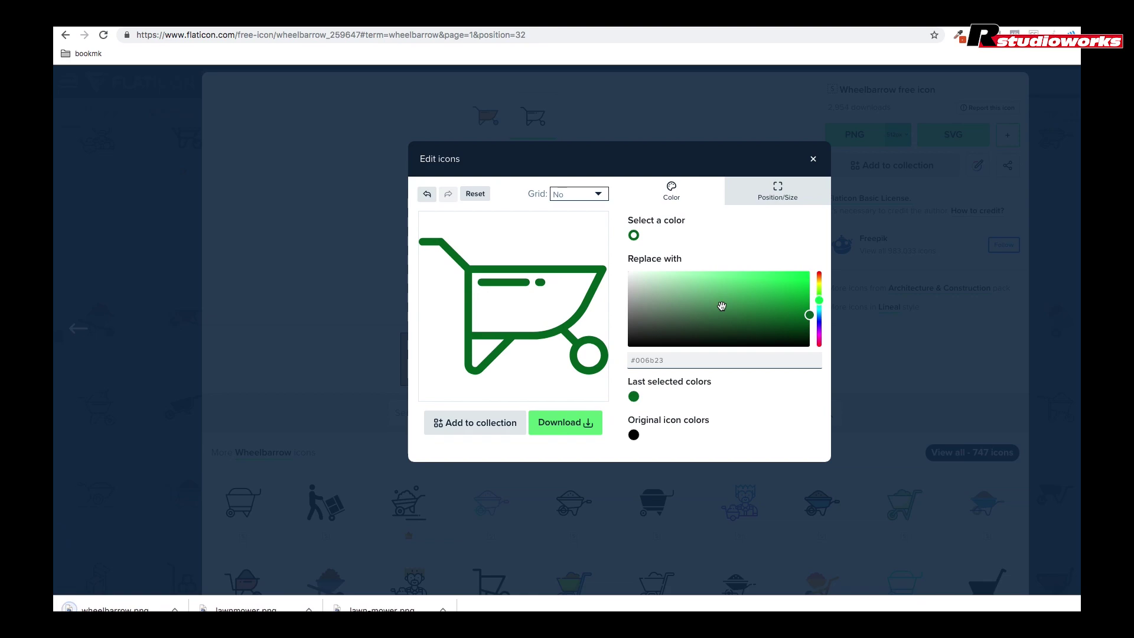
left_click(813, 159)
key("Escape")
Step: Search for 'gutter', then 'rain', and open the outline water-drops icon
double_click(344, 82)
type("gutter")
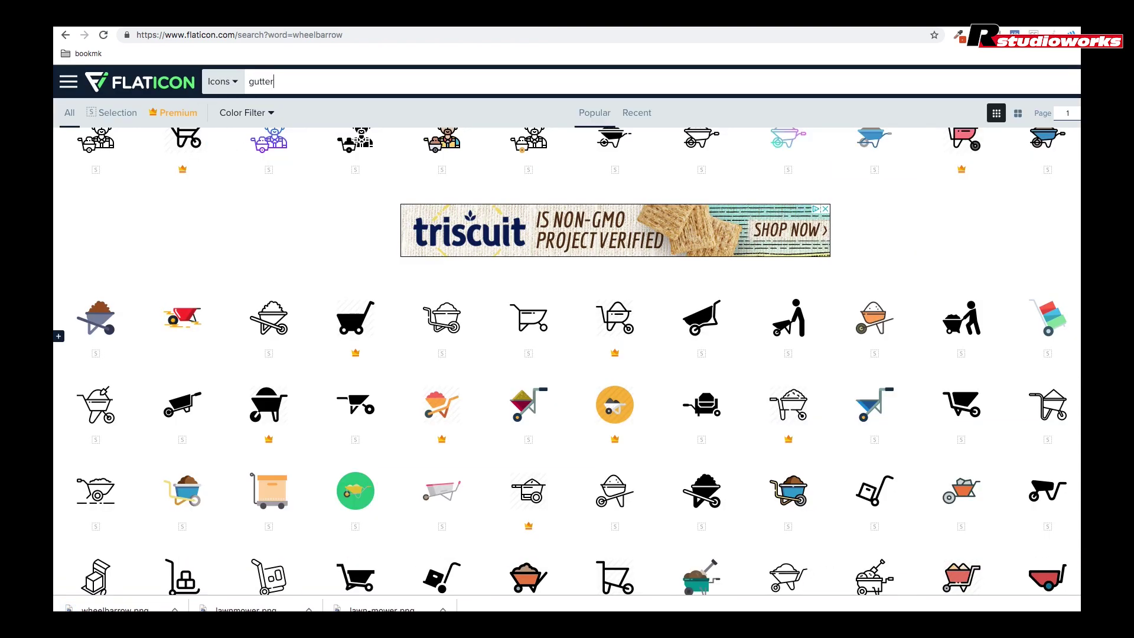
key("Return")
double_click(346, 82)
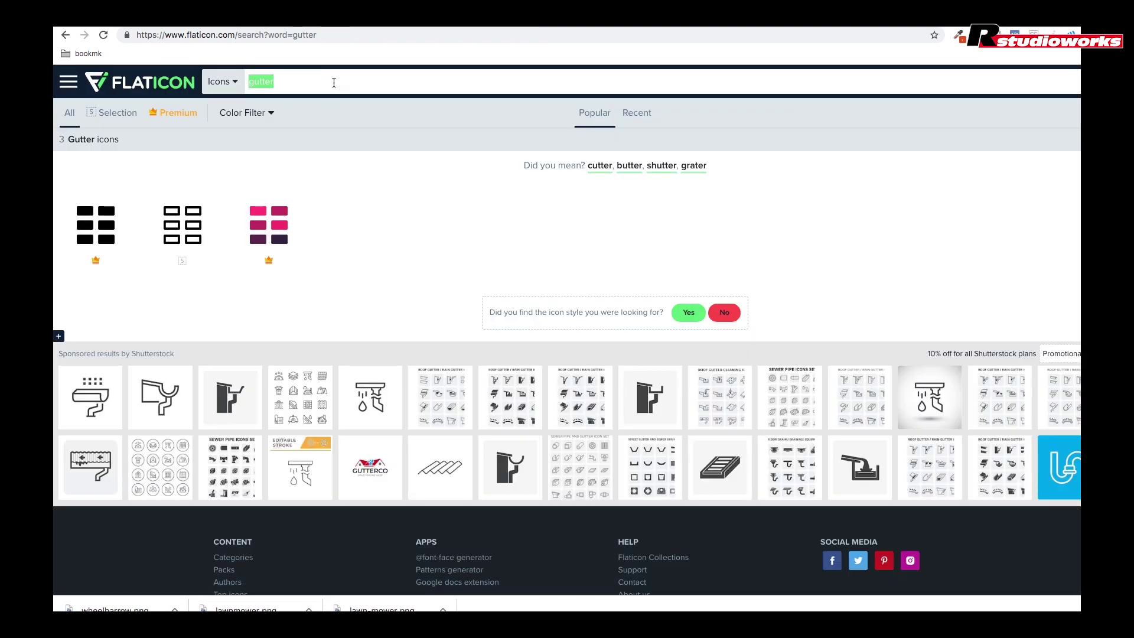
type("rain")
key("Return")
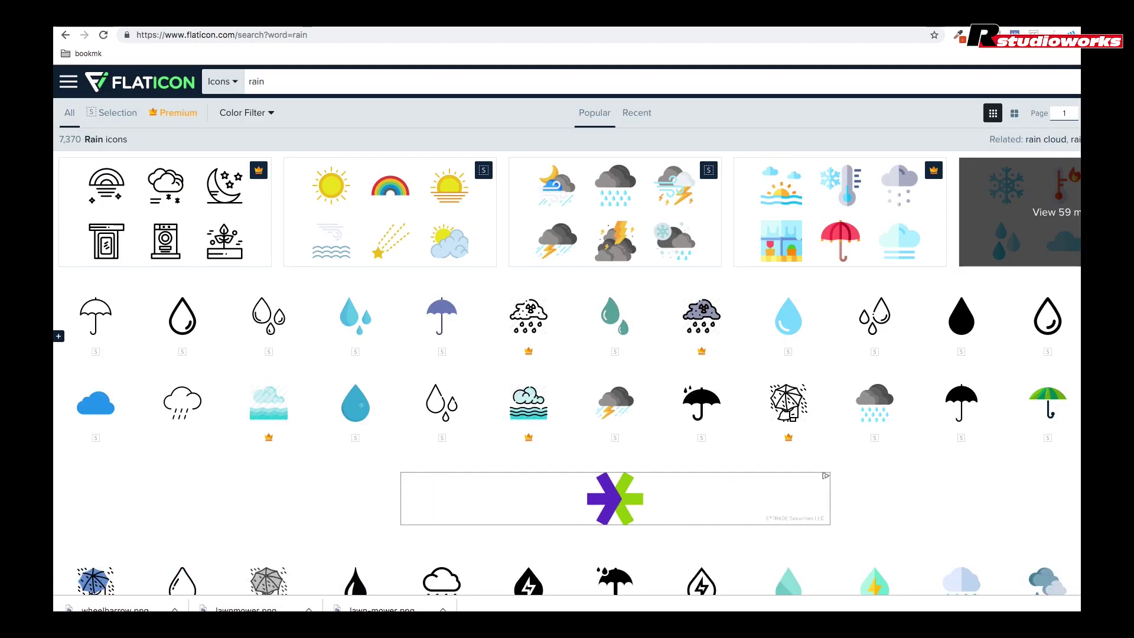
left_click(874, 316)
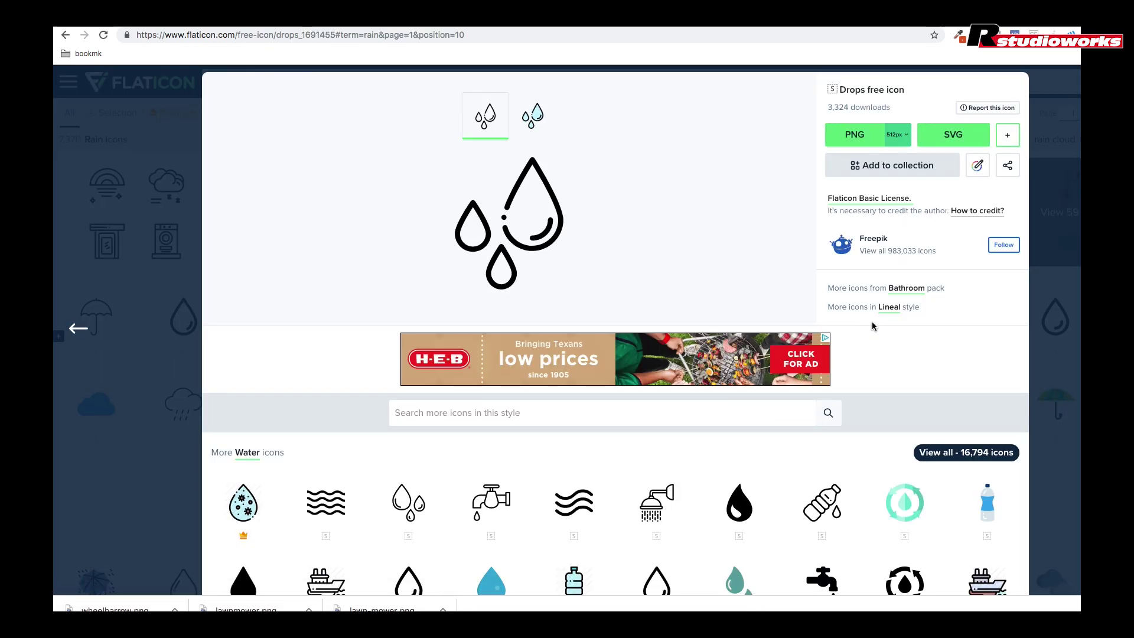
Step: Recolour the water-drops icon to #006b23 and download it as a PNG
left_click(978, 166)
left_click(633, 361)
type("#006b23")
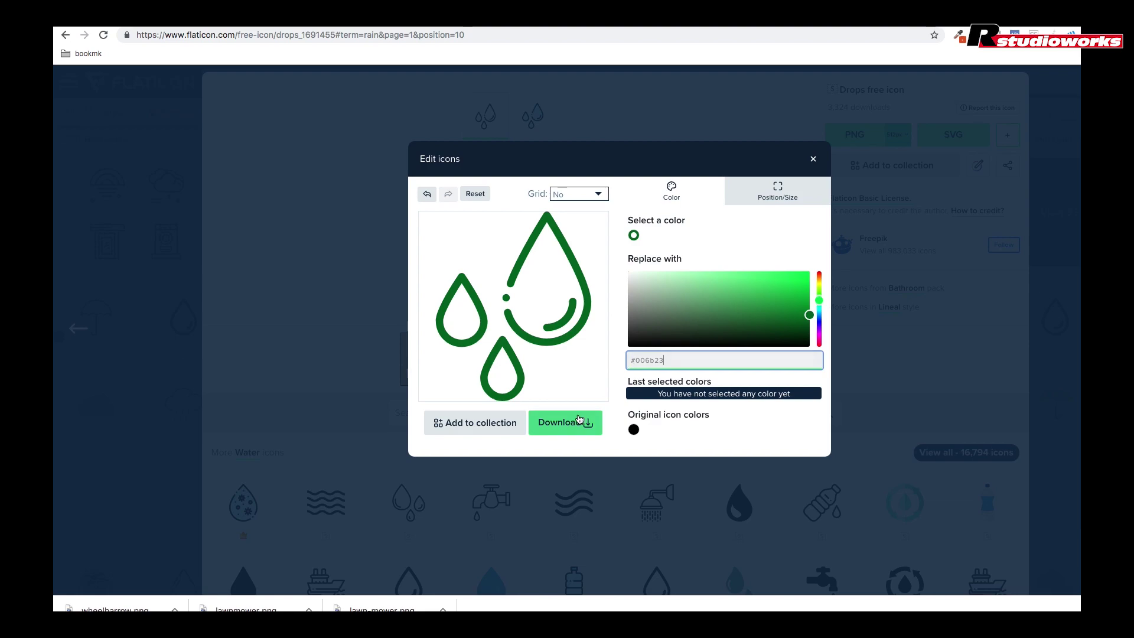
left_click(582, 423)
left_click(658, 262)
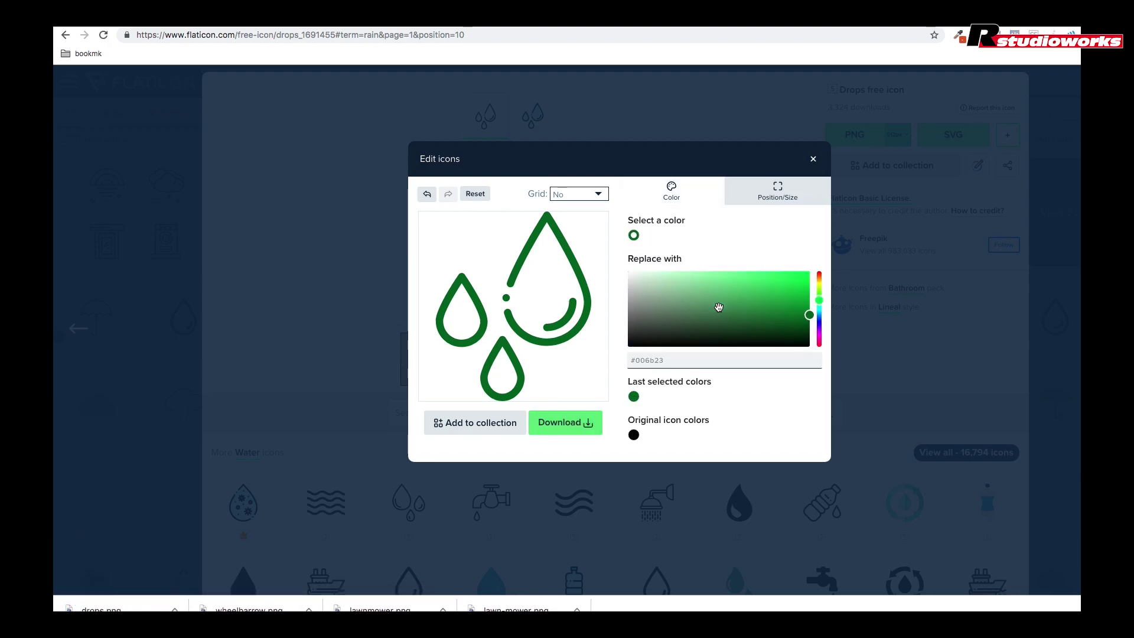
left_click(813, 159)
key("Escape")
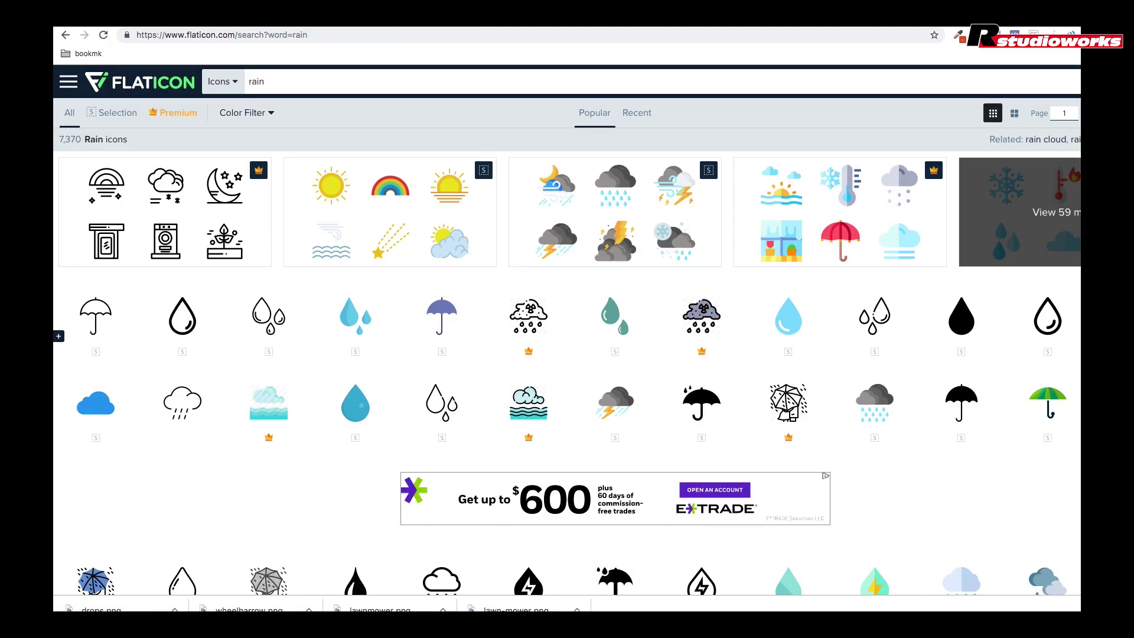
Step: Upload the downloaded icon PNGs from Downloads and insert the lawnmower into Mowing & Trimming
key("super+Tab")
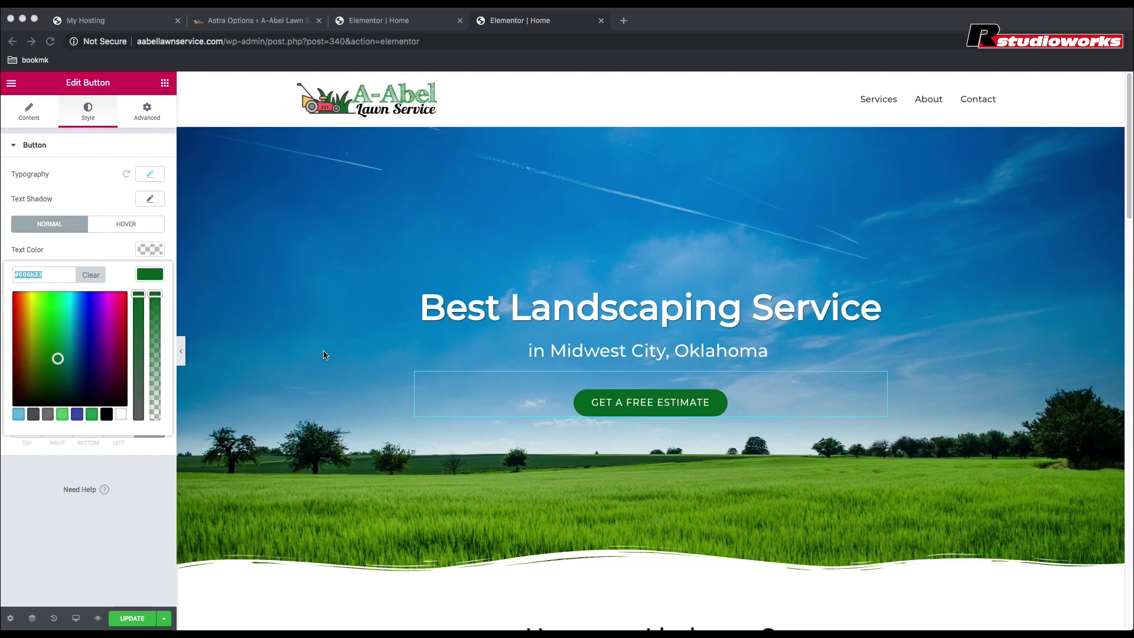
scroll(324, 355, "down", 7)
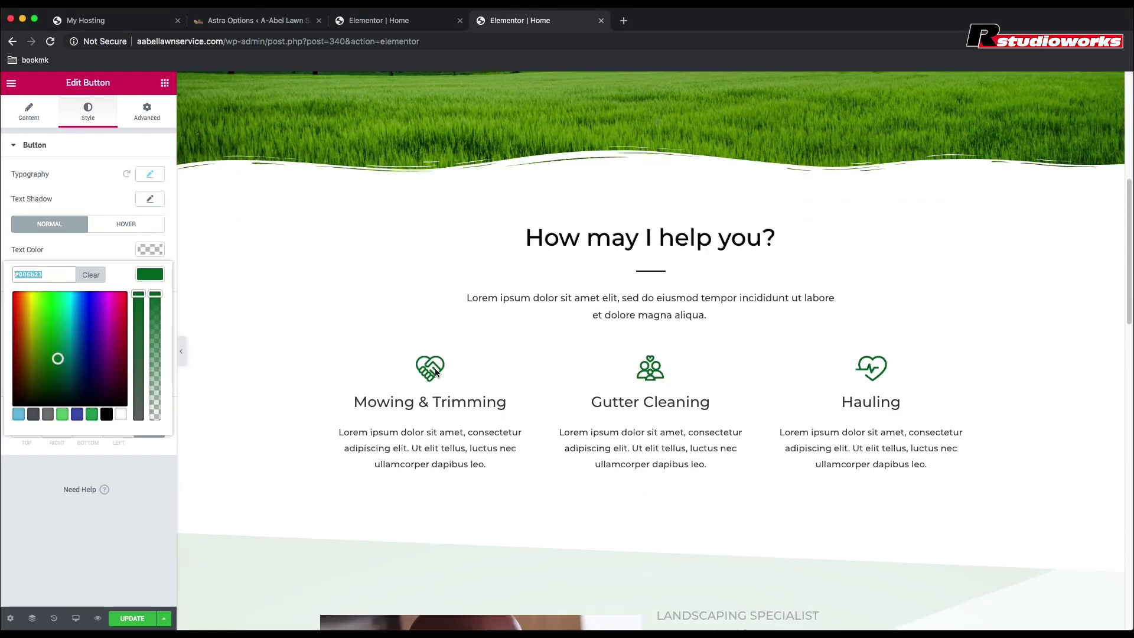
left_click(432, 372)
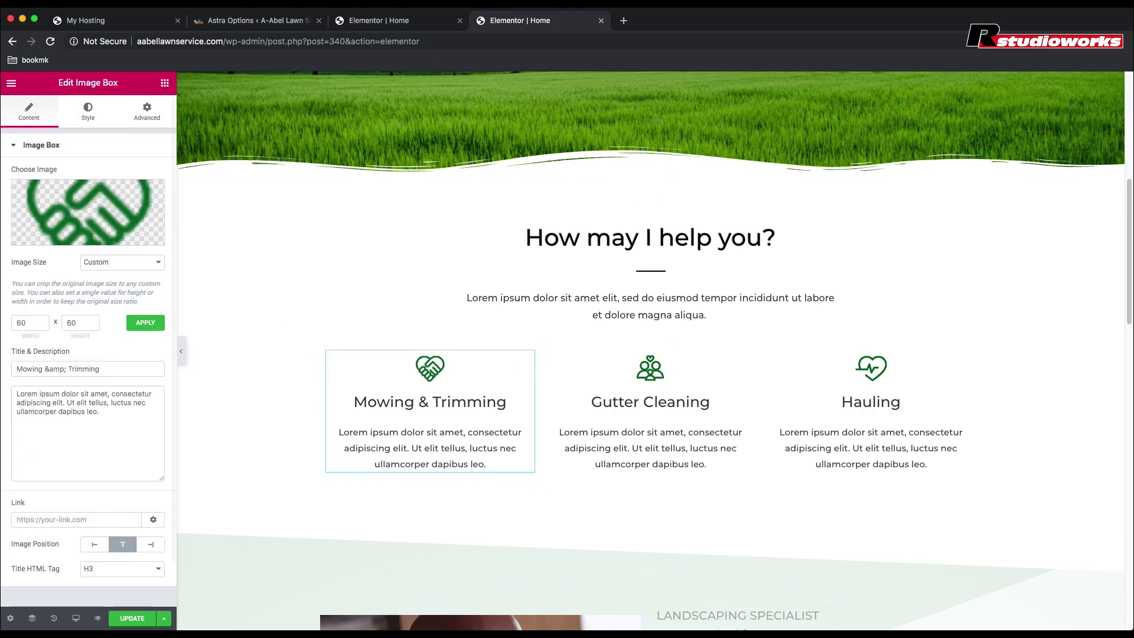
left_click(82, 240)
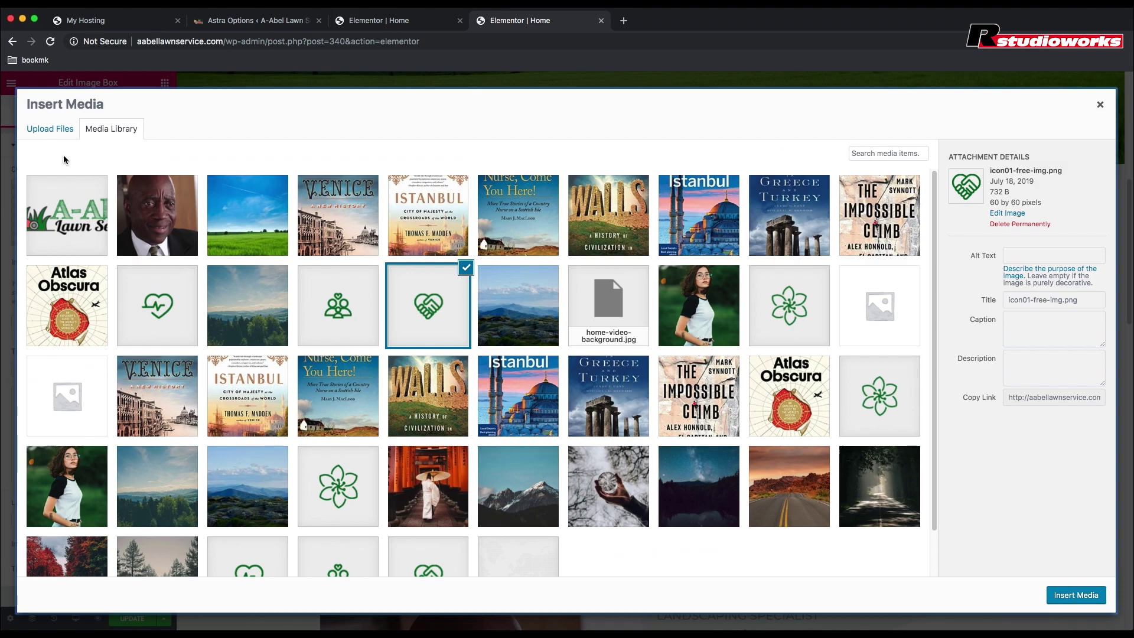
left_click(54, 134)
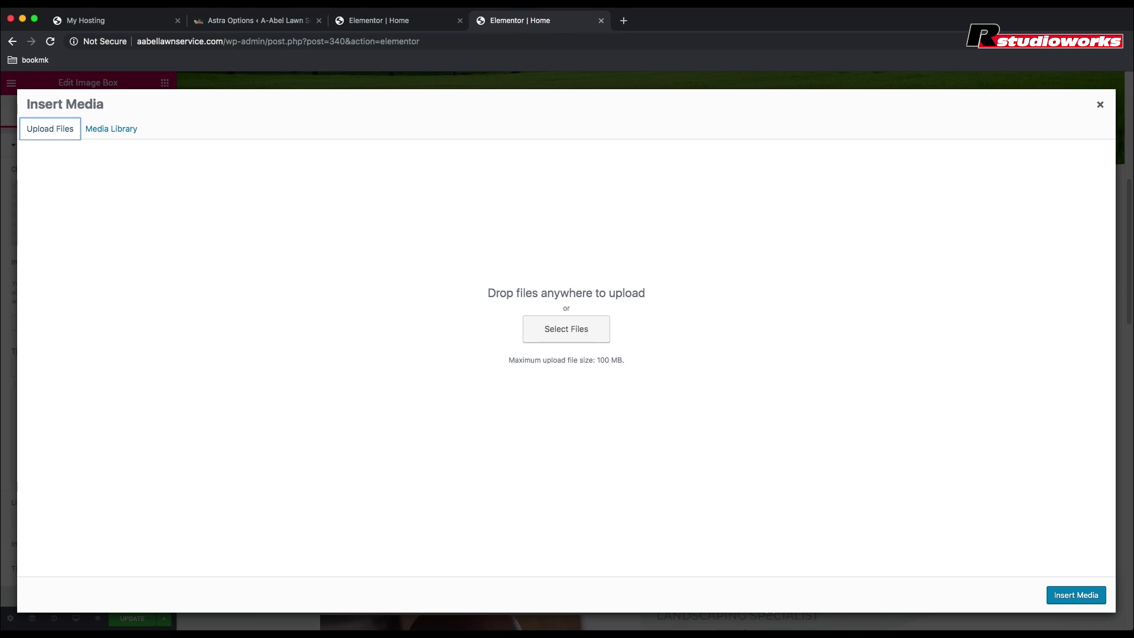
left_click(566, 329)
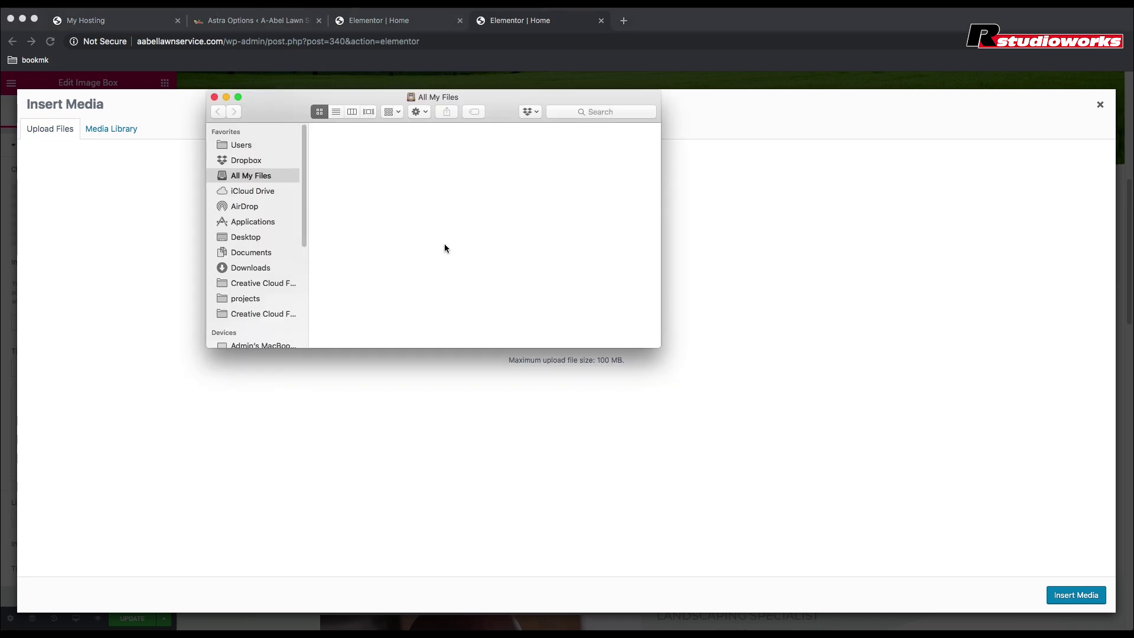
left_click(234, 269)
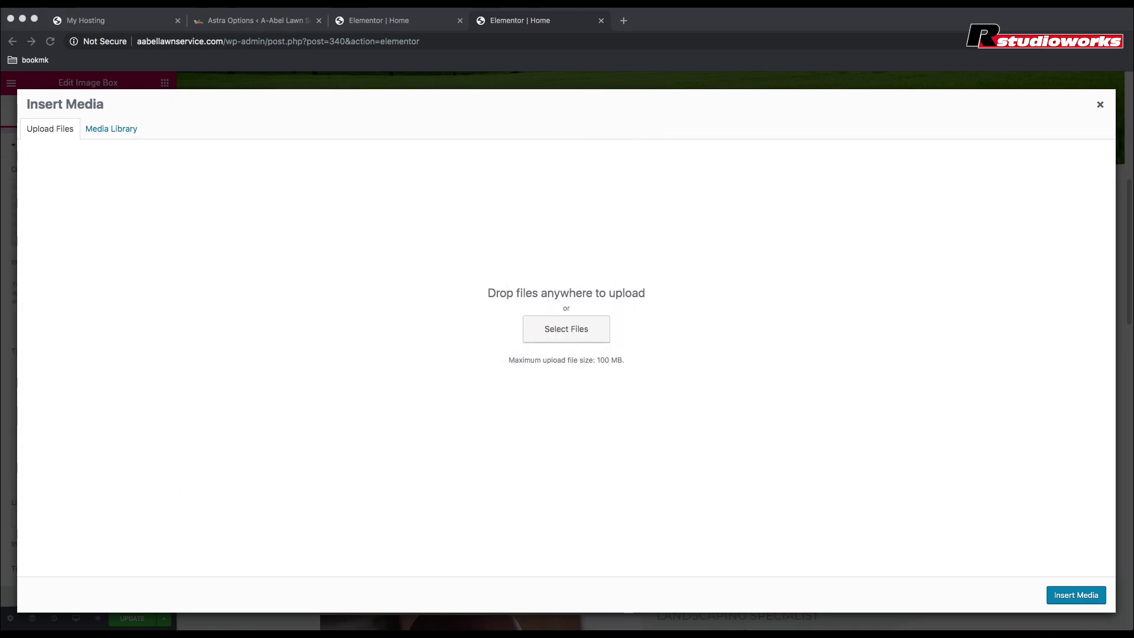
left_click_drag(364, 160, 563, 291)
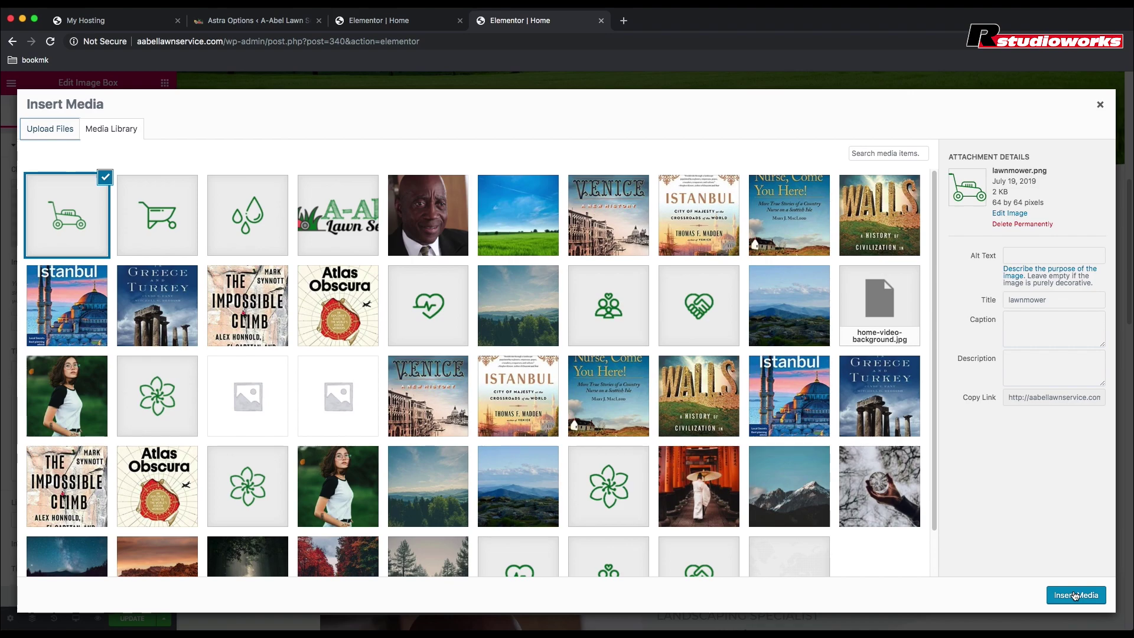
left_click(1075, 596)
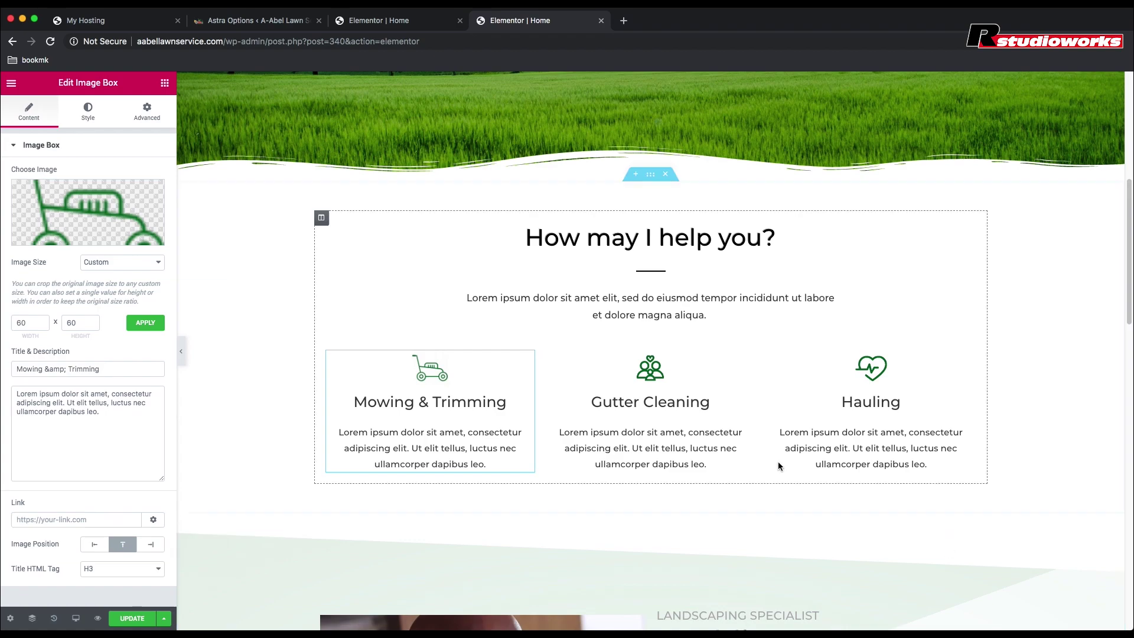
Step: Replace the Gutter Cleaning box's image with drops.png
left_click(657, 378)
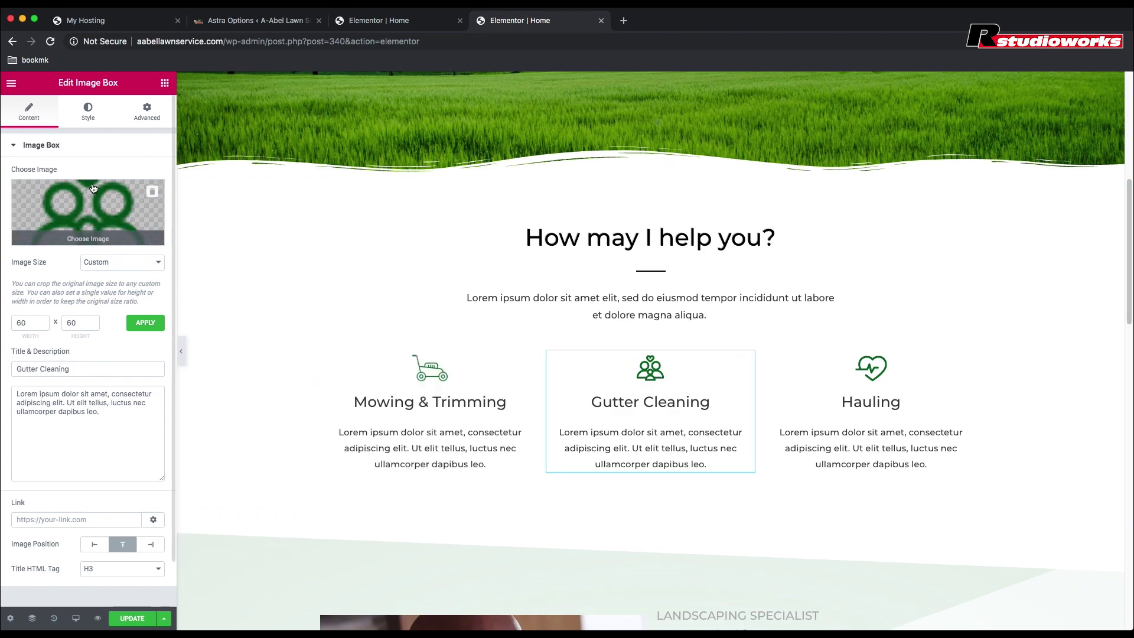
left_click(95, 231)
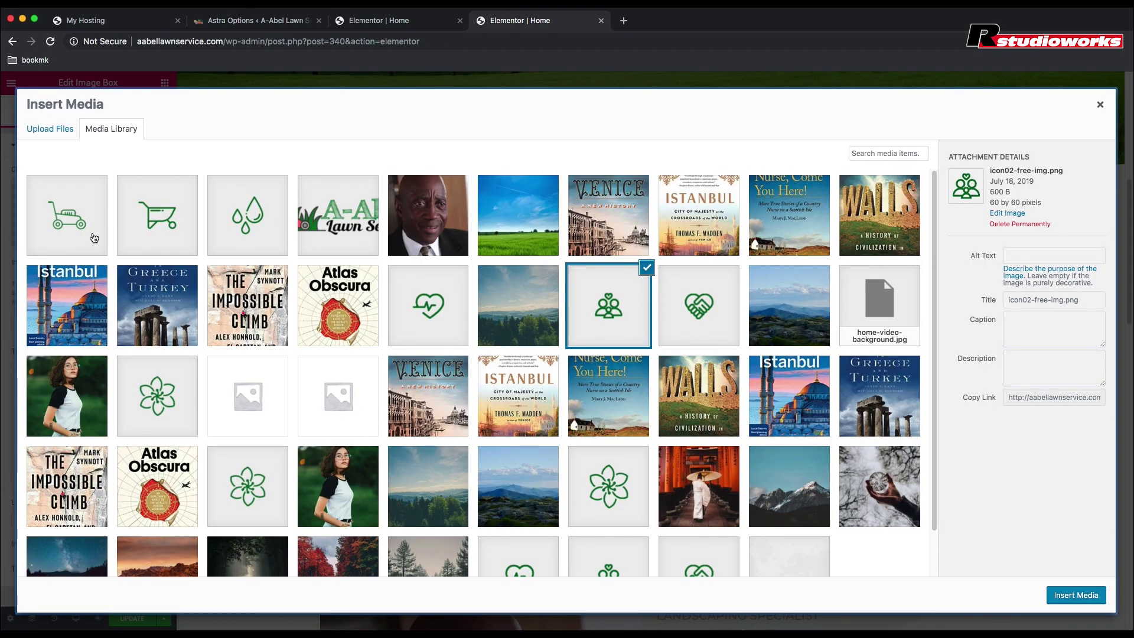
left_click(232, 226)
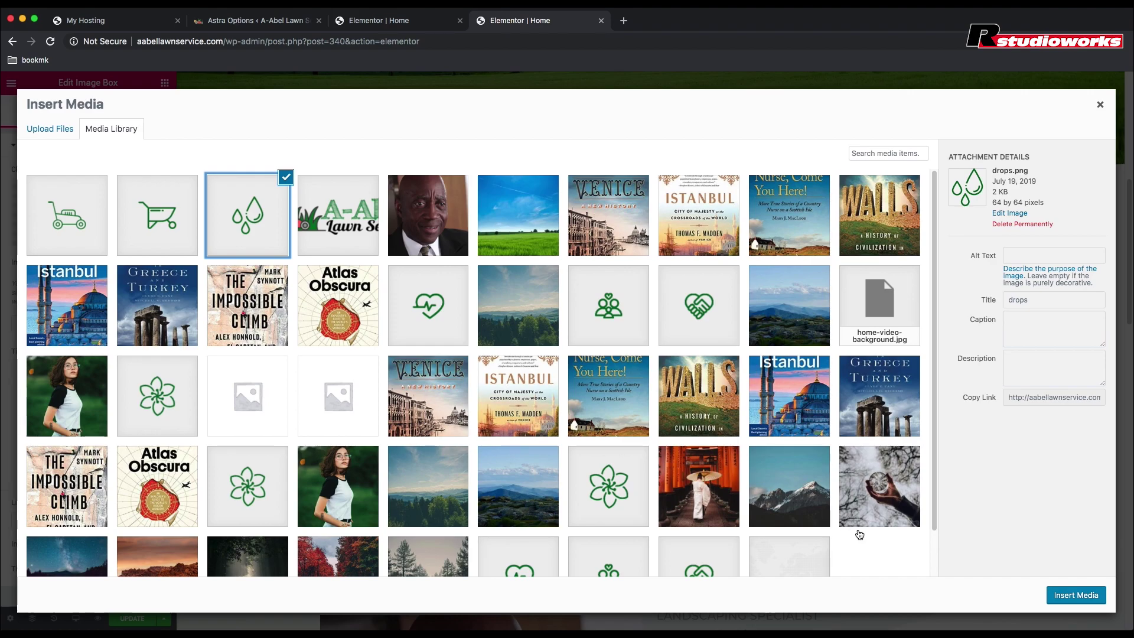
left_click(1074, 594)
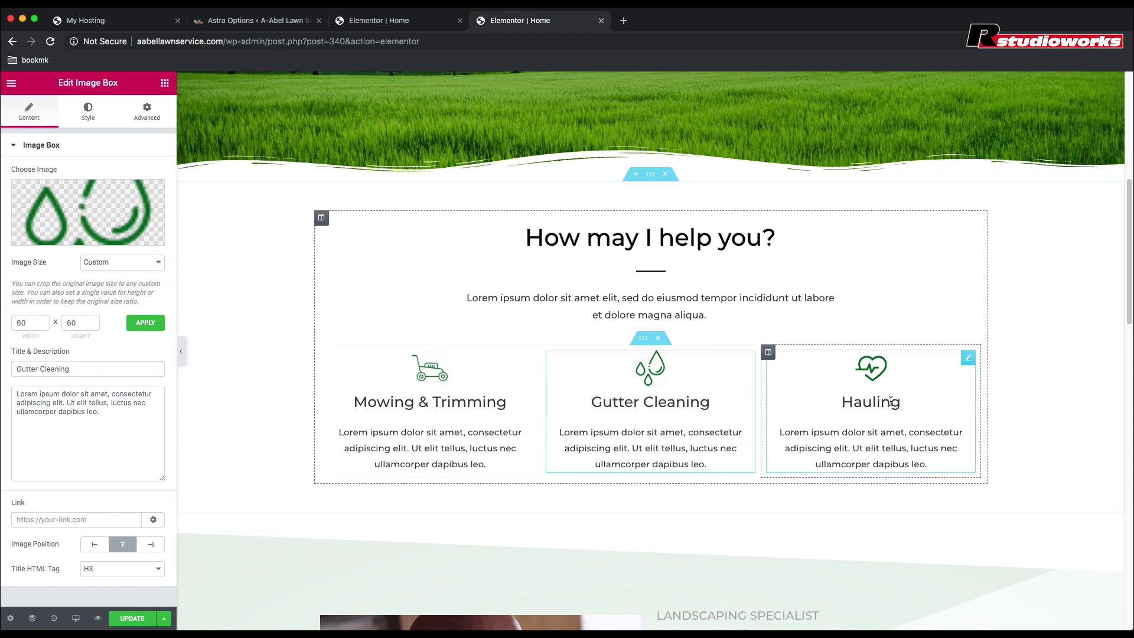
Step: Replace the Hauling box's heart icon with the wheelbarrow icon
left_click(871, 371)
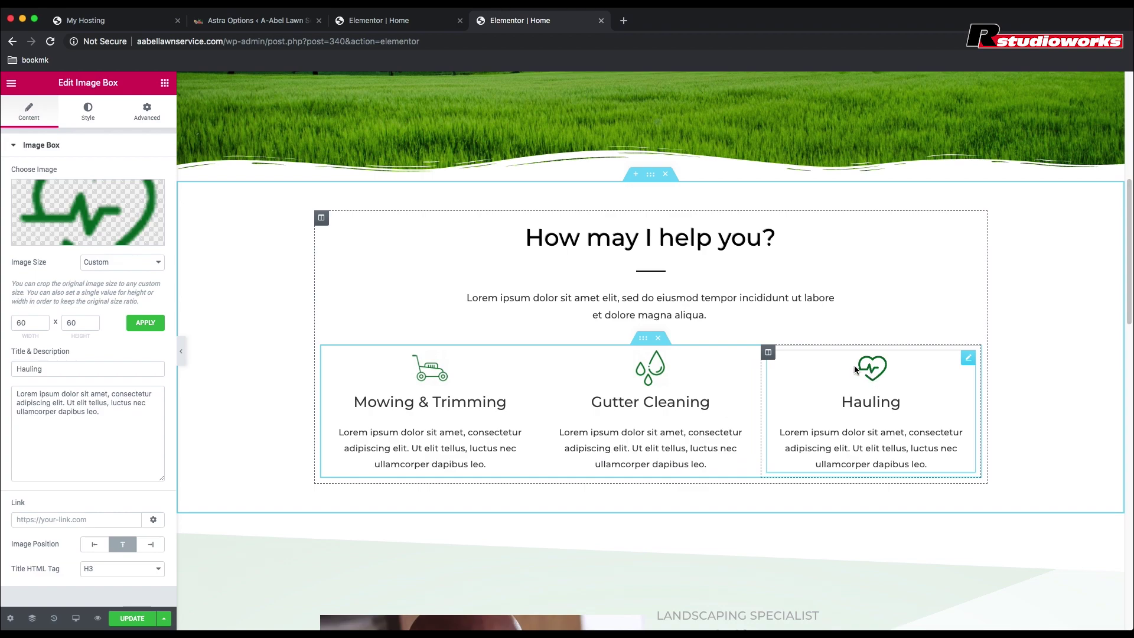
left_click(65, 235)
left_click(156, 227)
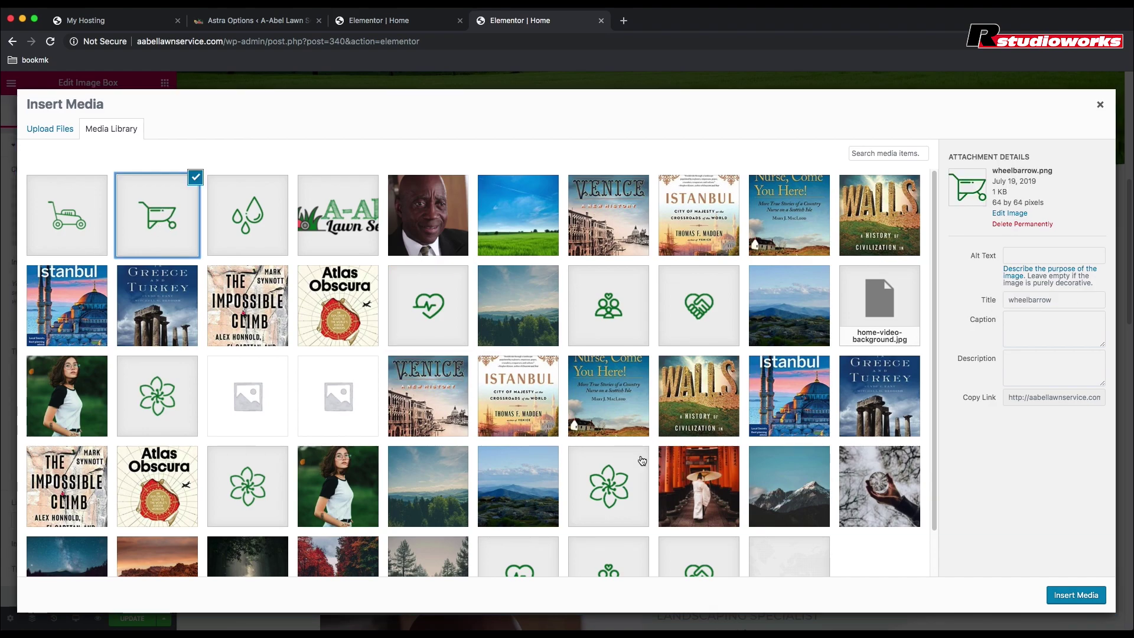
left_click(1062, 598)
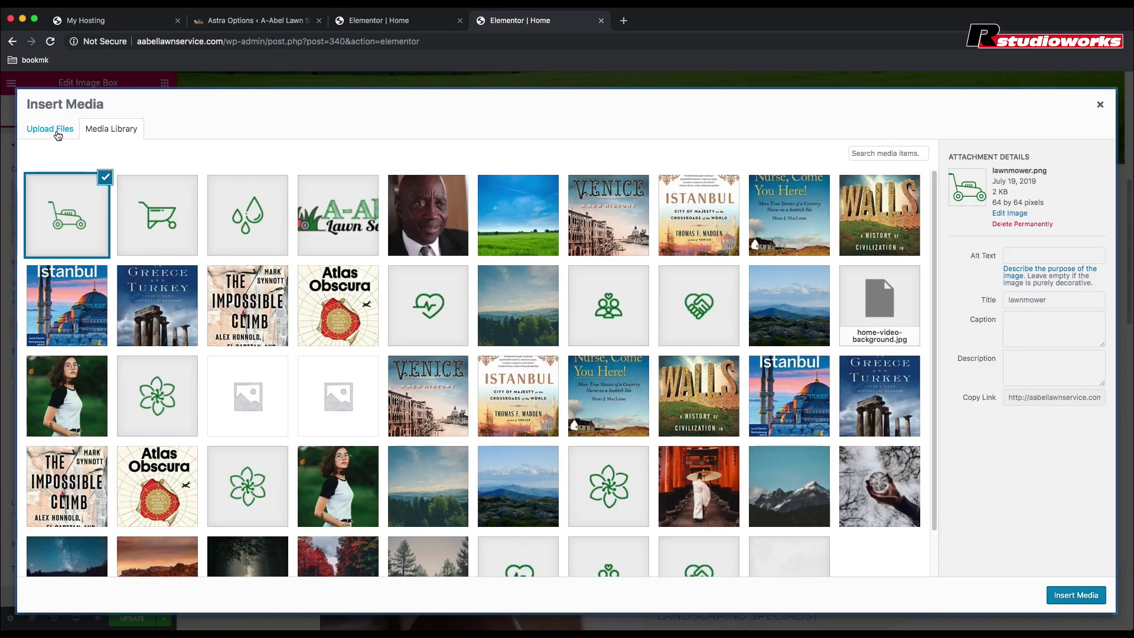
Step: Upload lawn-mower.png, set it as the Mowing & Trimming image, and check the other boxes
left_click(51, 129)
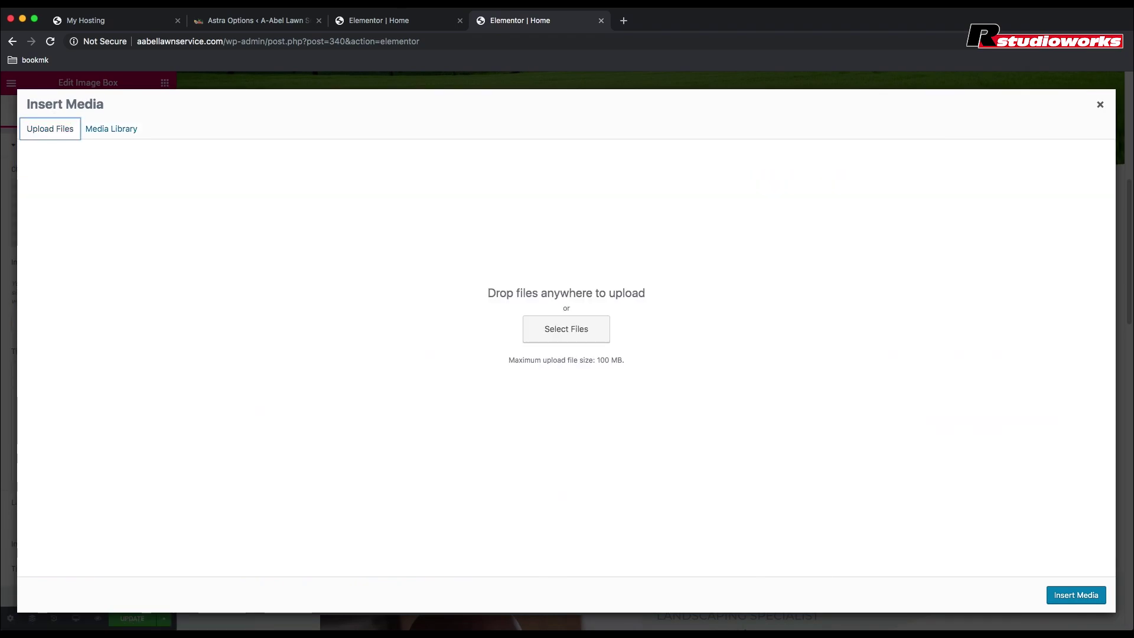
left_click_drag(17, 397, 449, 401)
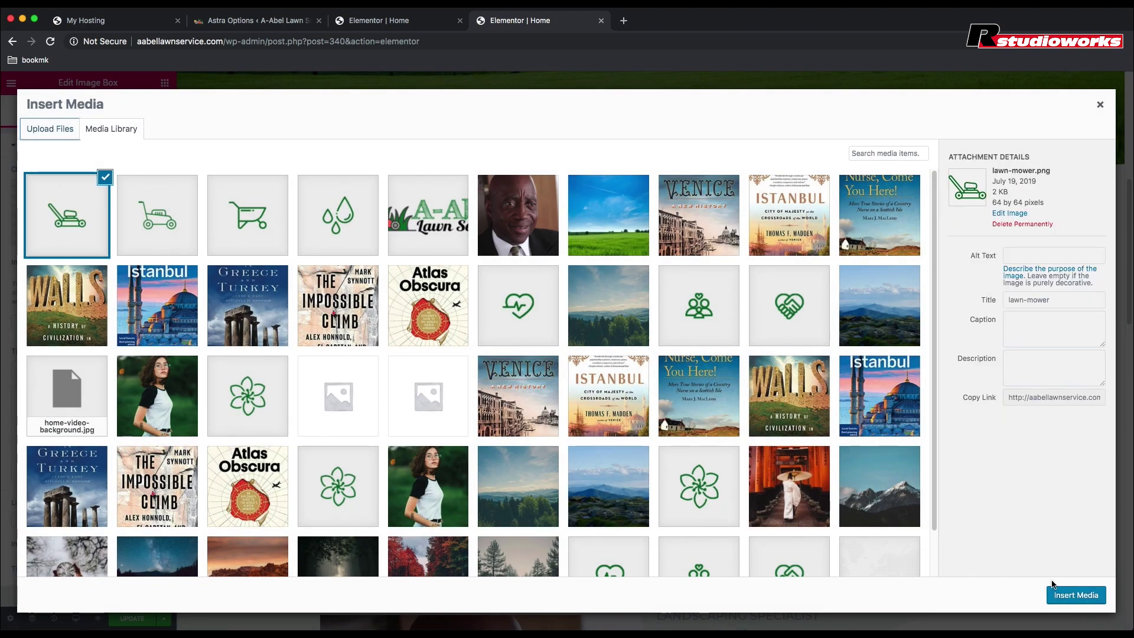
left_click(1073, 595)
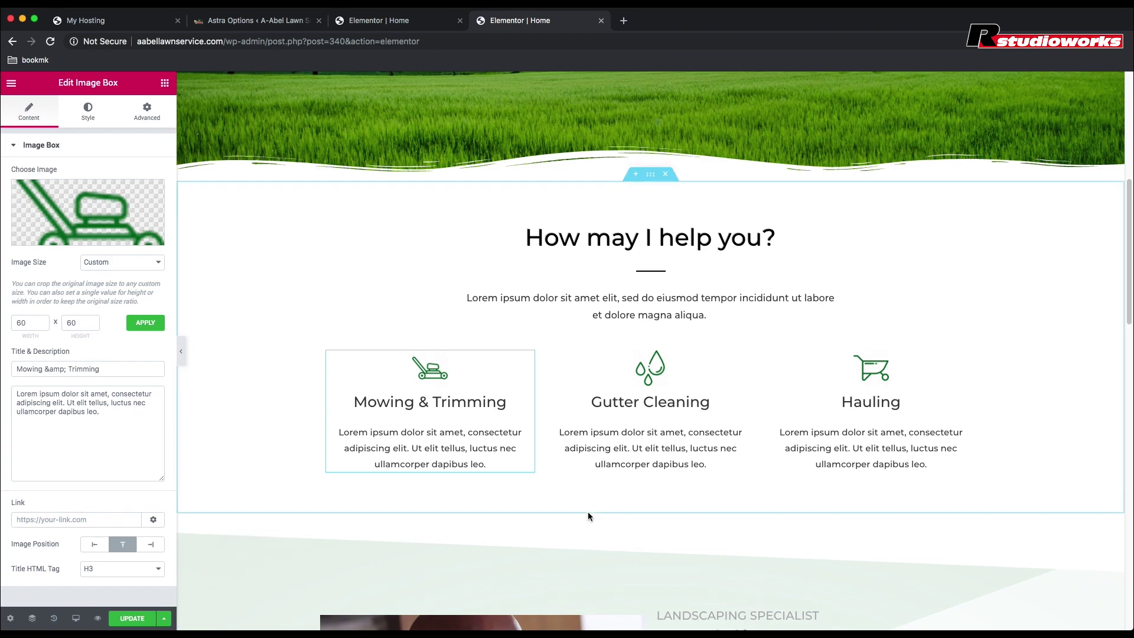
left_click(649, 385)
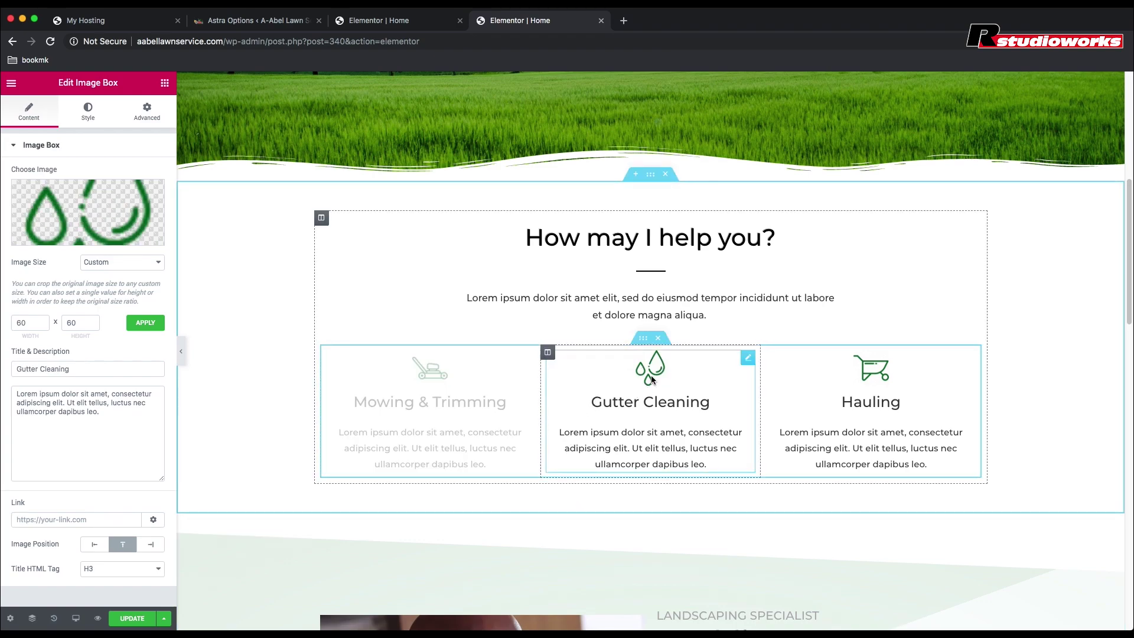
left_click(877, 375)
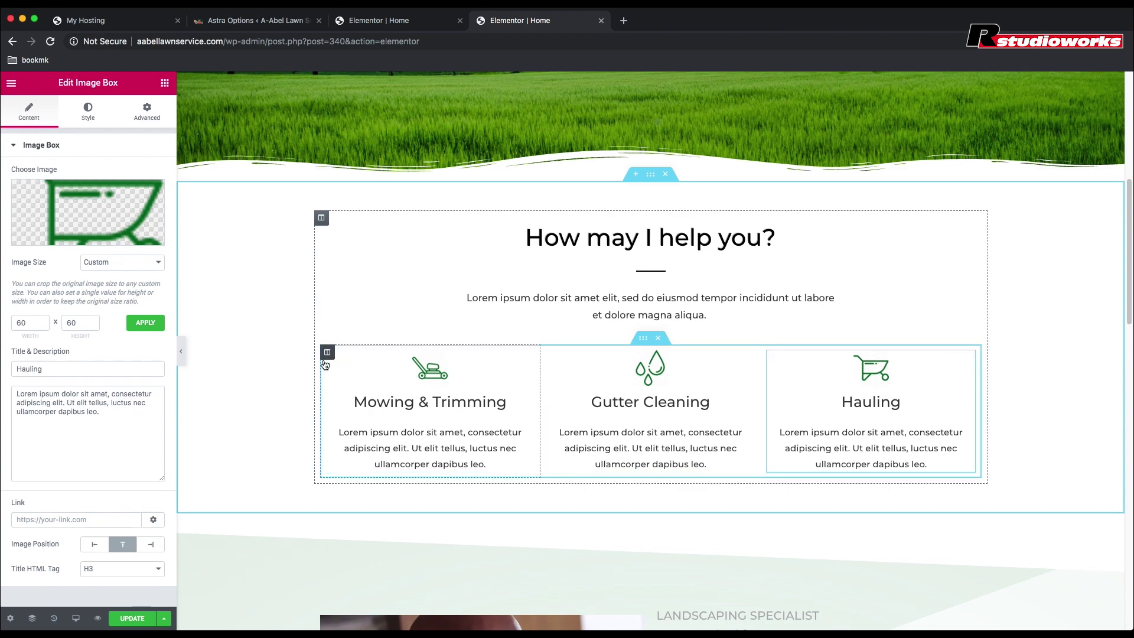
Step: Replace the Mowing & Trimming placeholder with text starting 'Lawn care helps maintain the value of a home.'
left_click(418, 447)
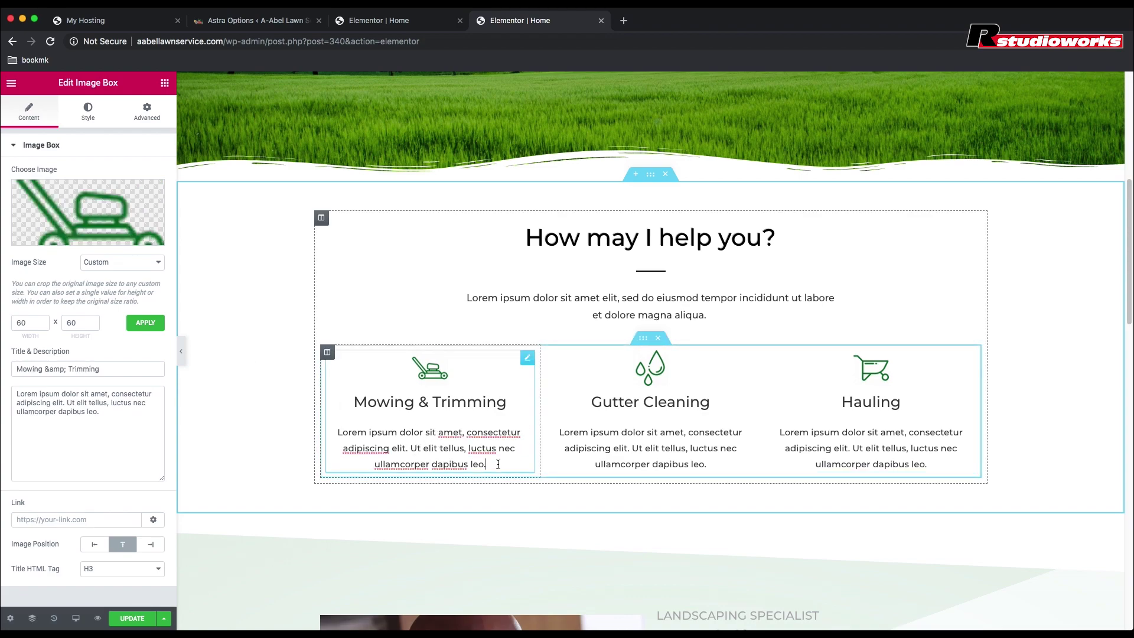
left_click_drag(498, 464, 337, 432)
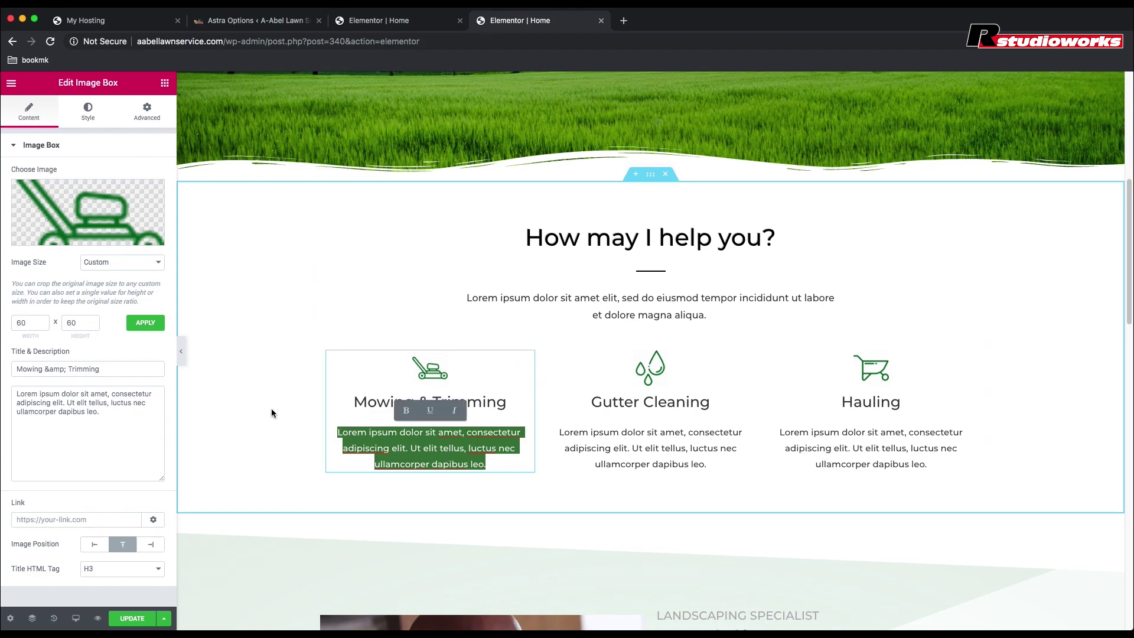
type("La")
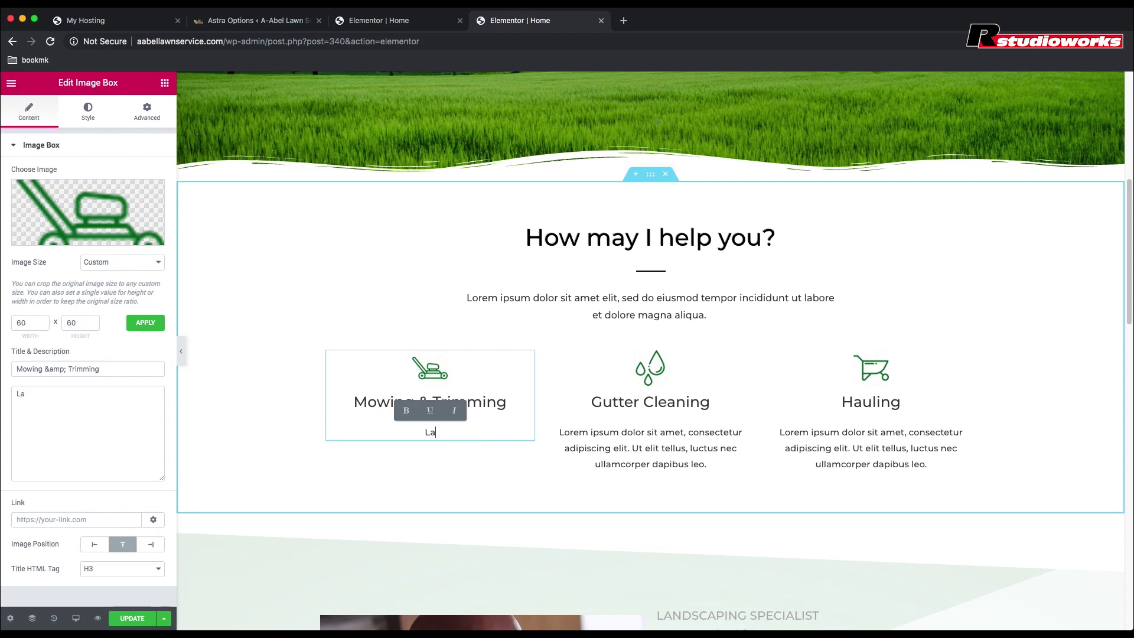
type("wn care")
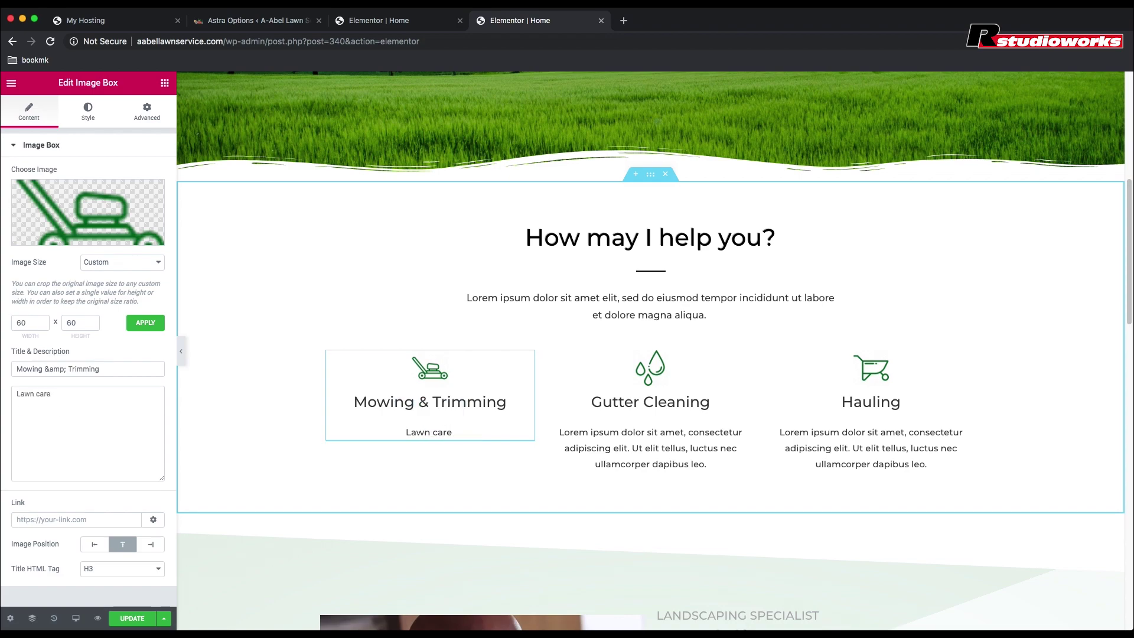
type(" helps maint")
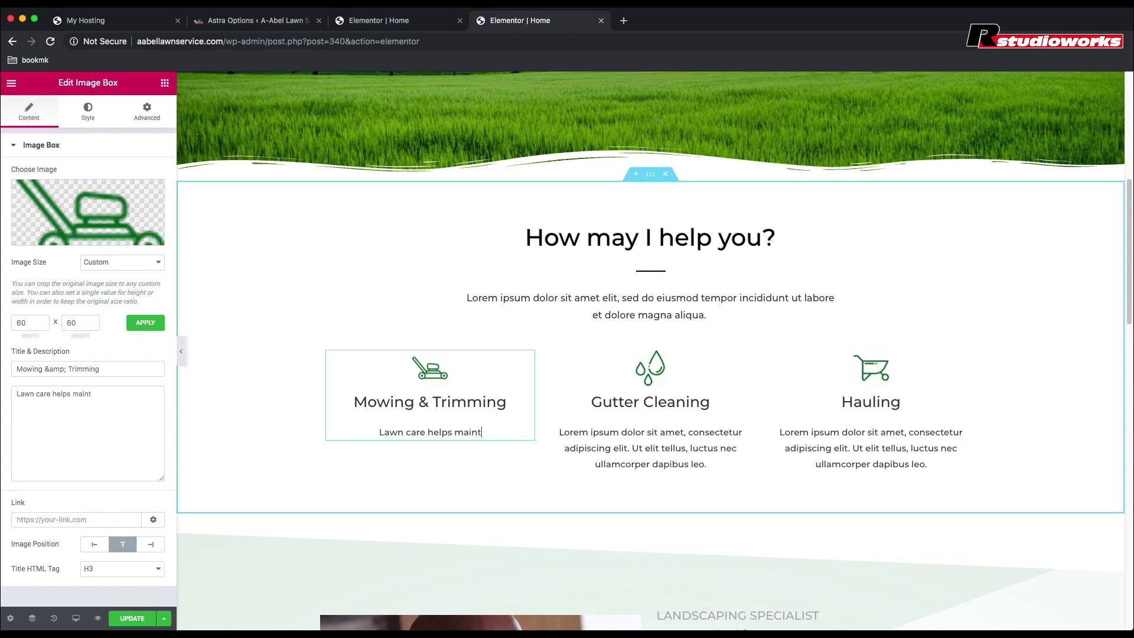
type("ain the v")
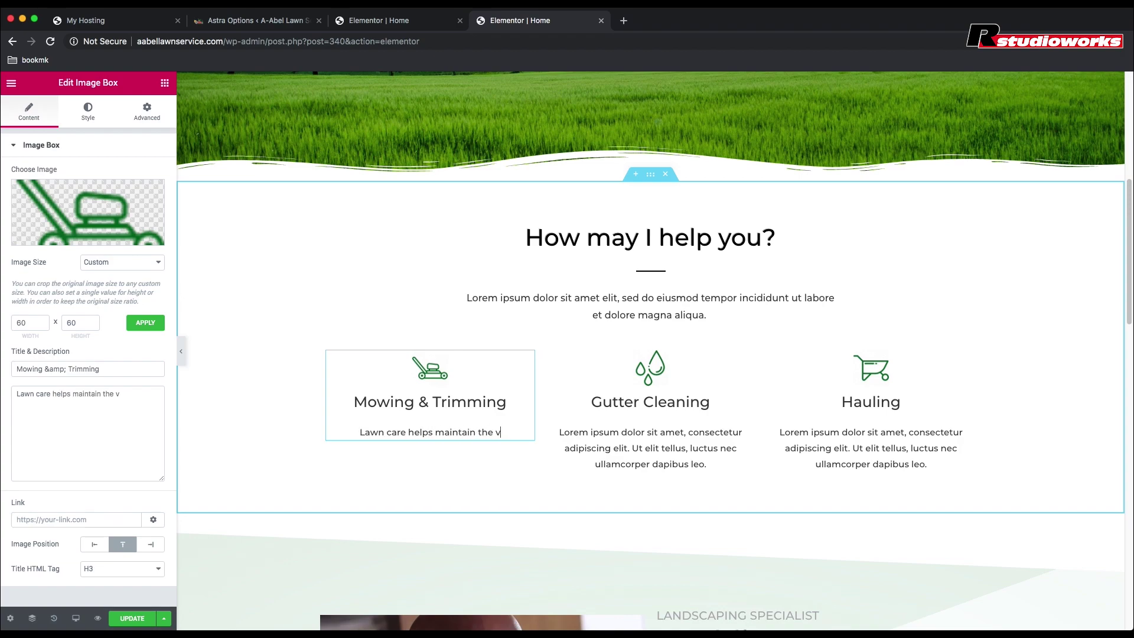
type("alue of a home")
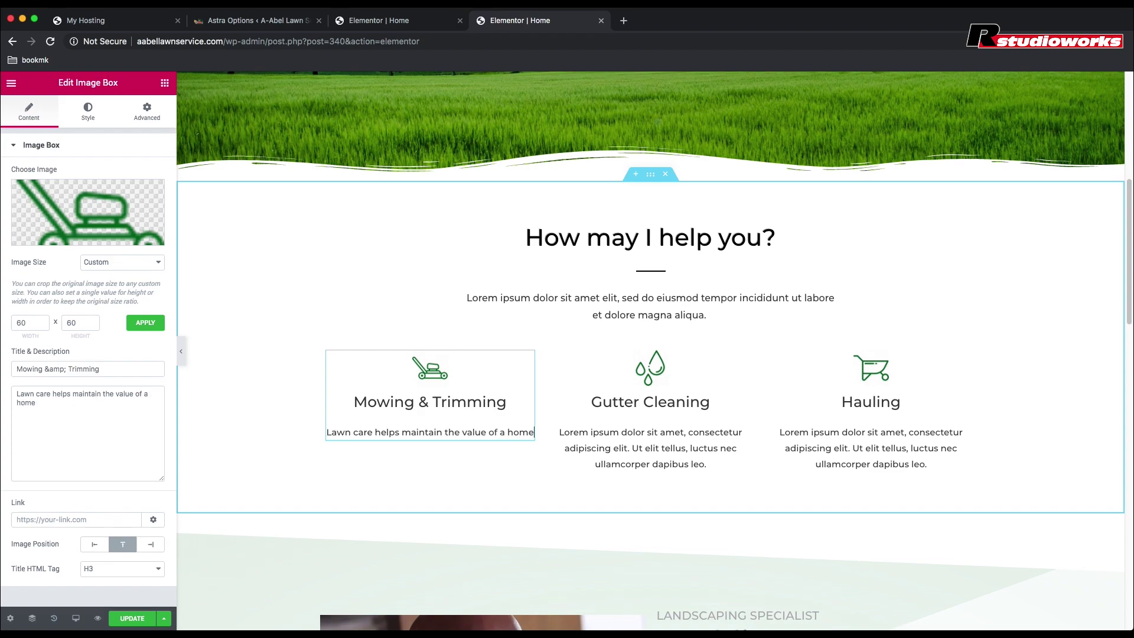
type(".")
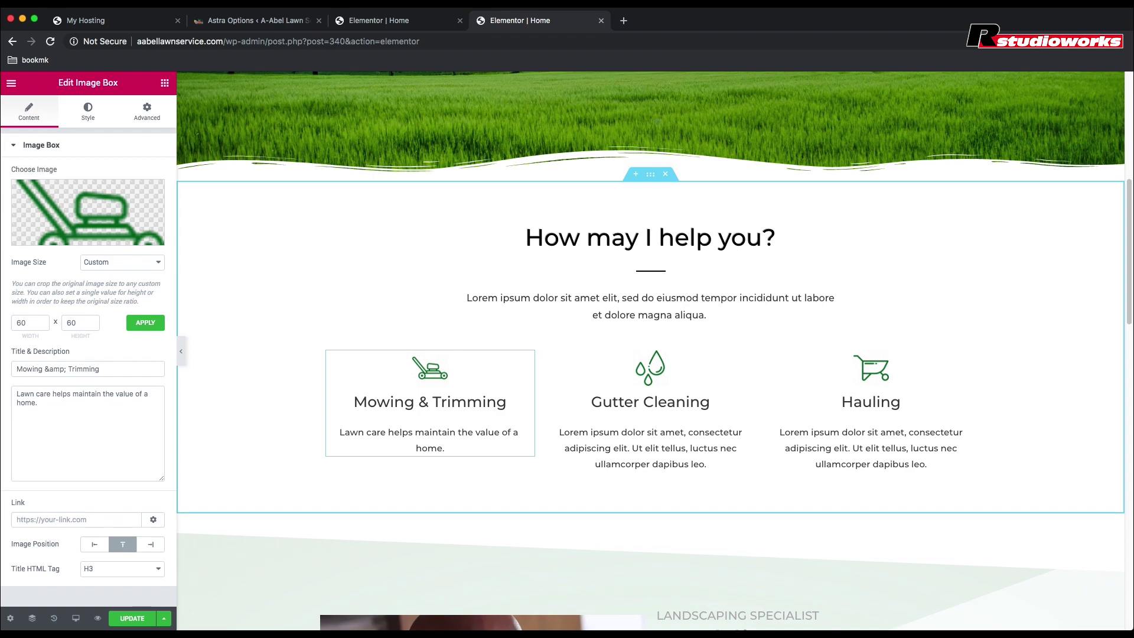
type(" It greatly enhances")
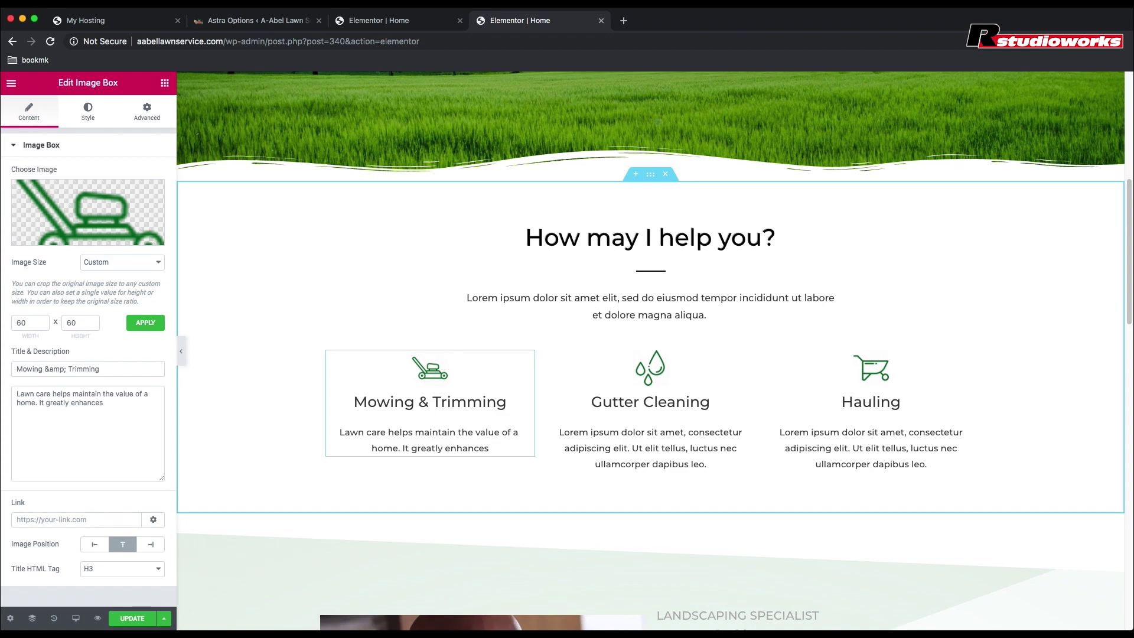
type("features")
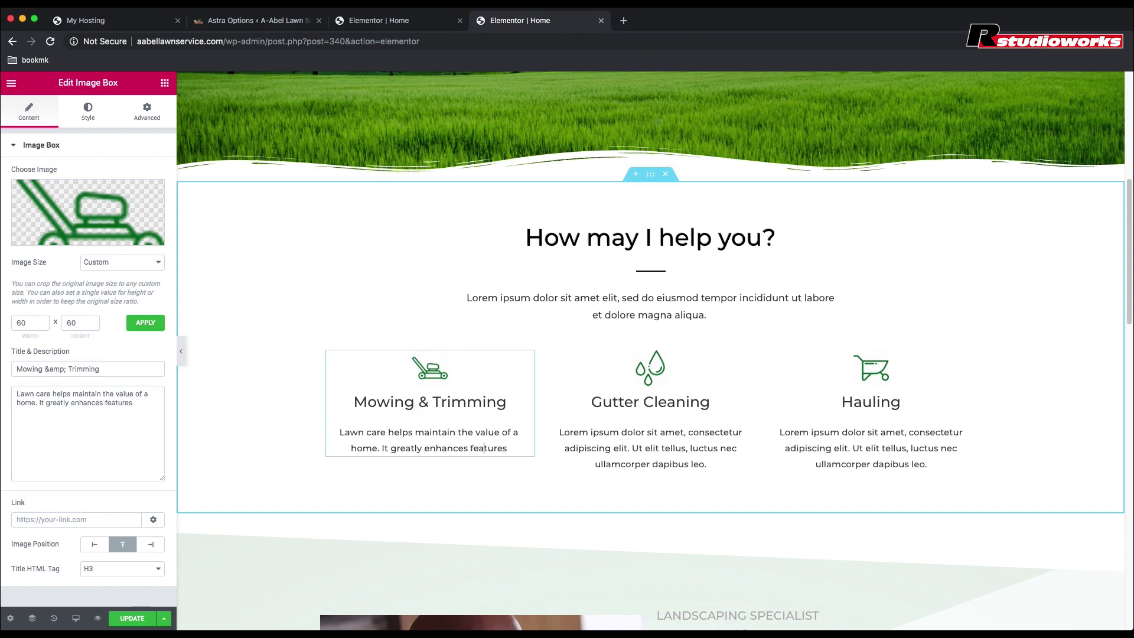
type("  li")
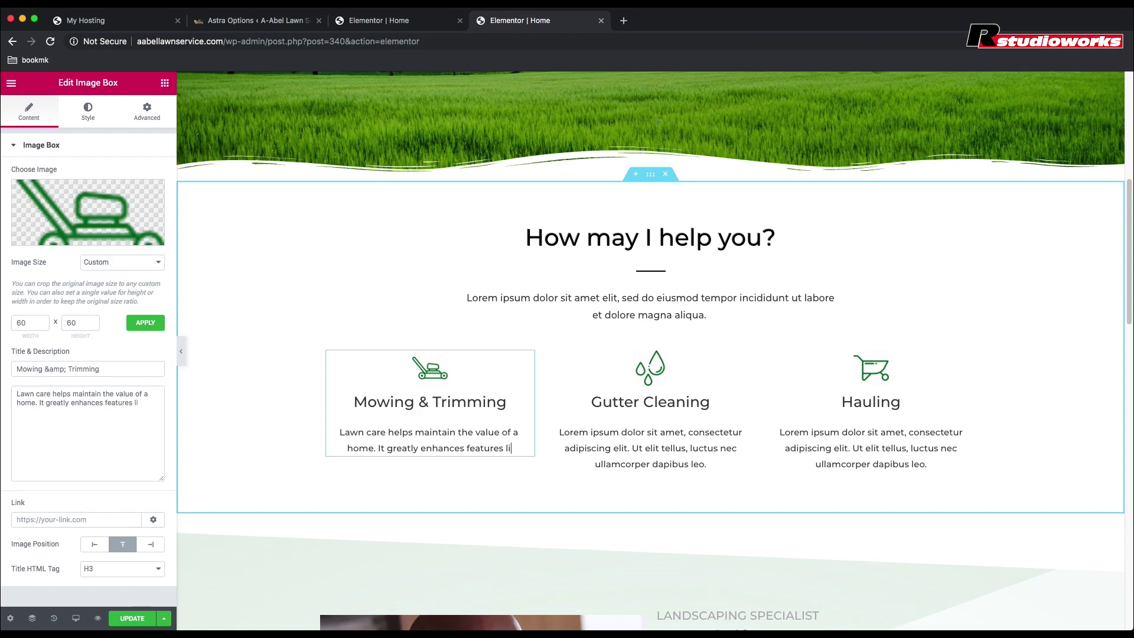
type("ke living eleme")
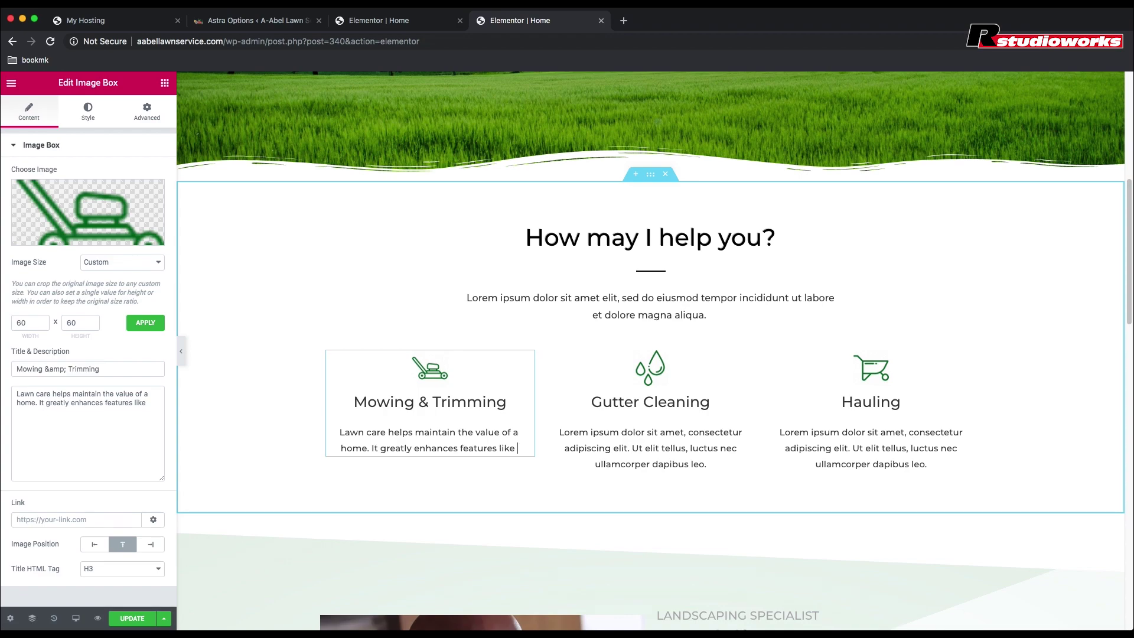
type("nts")
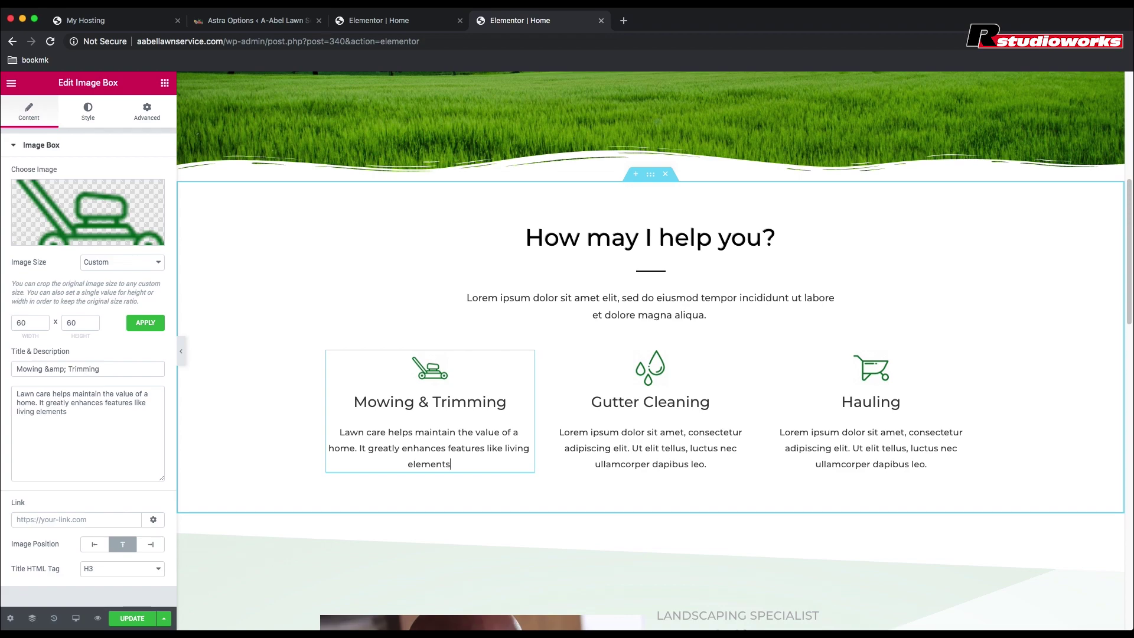
type(", such as flora")
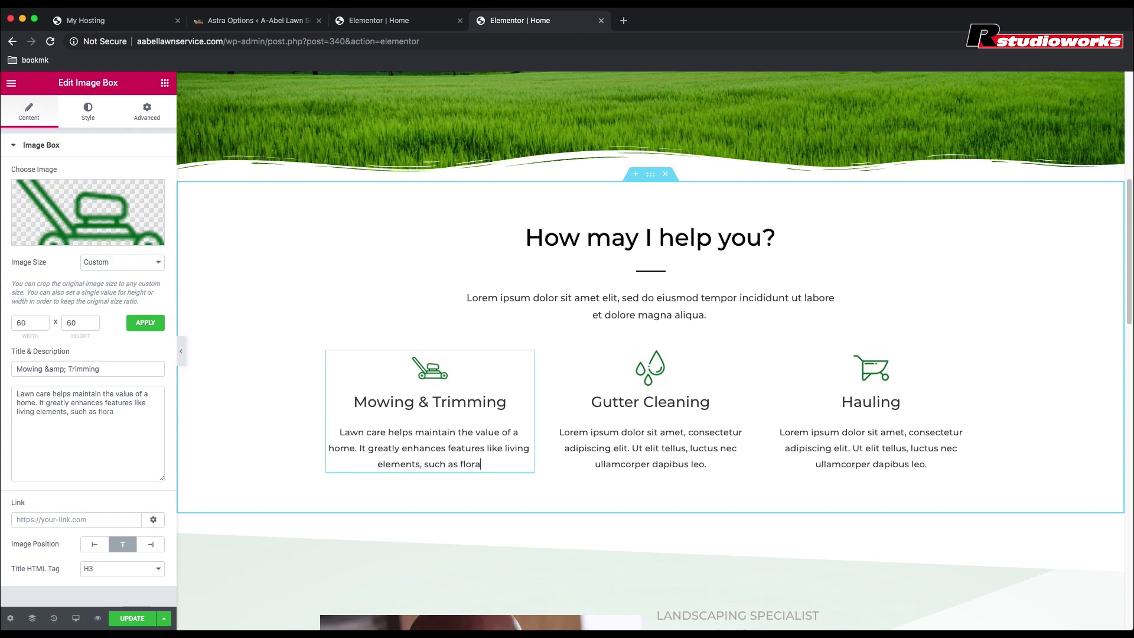
type(" or fauna")
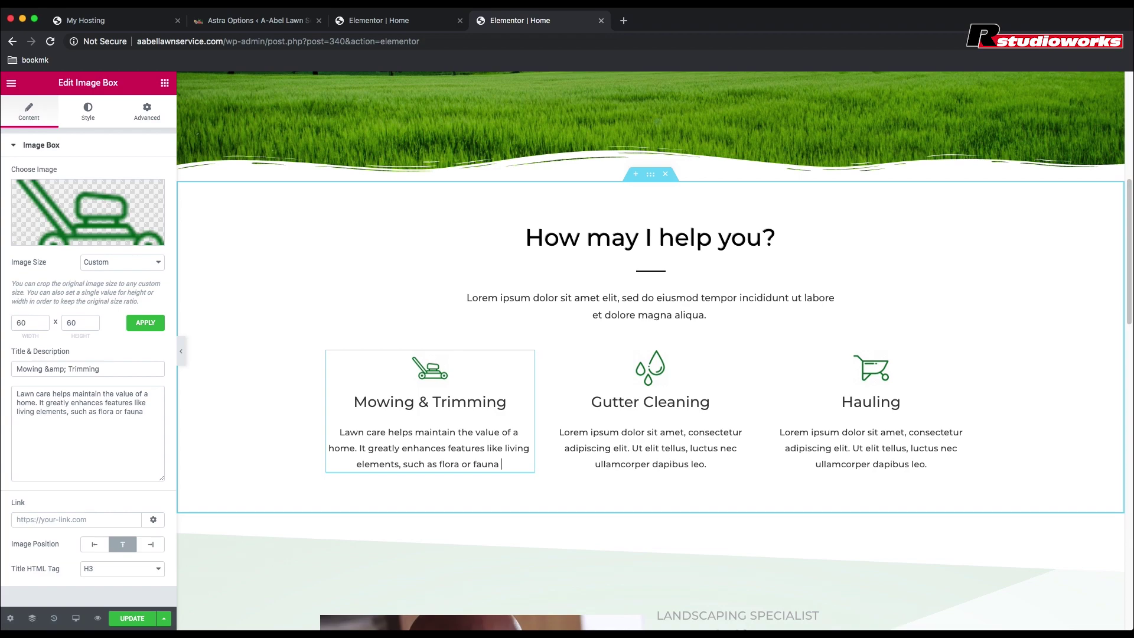
type(" by making it v")
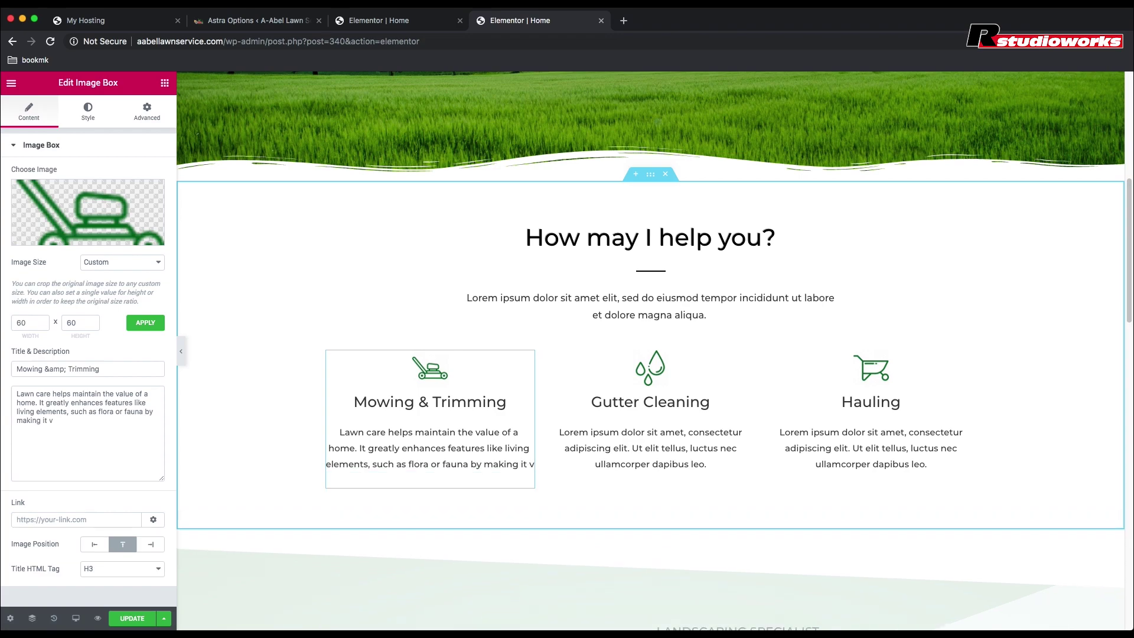
type("isually a")
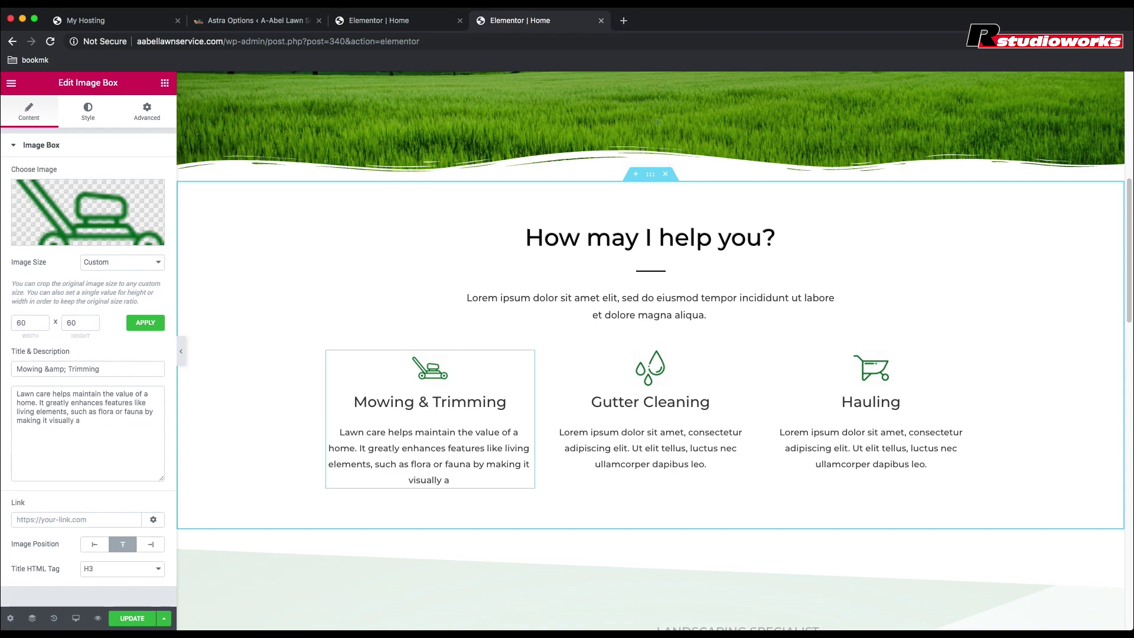
type("ppealing.")
key("super+Tab")
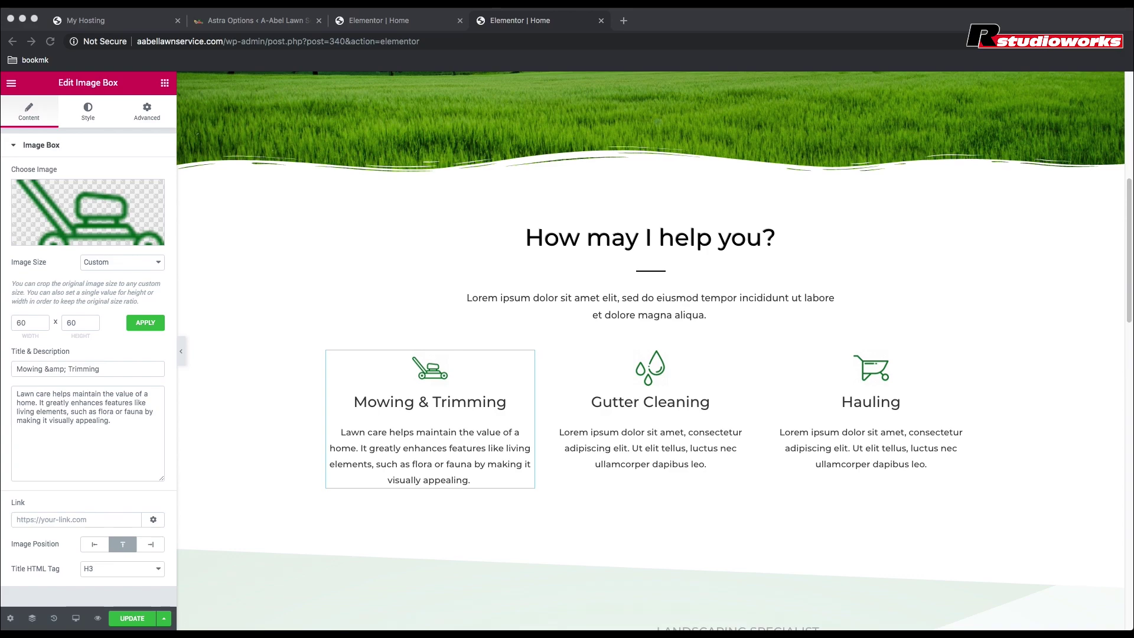
Step: Replace the Gutter Cleaning placeholder with 'Clogged up gutters can cause significant water damage… prevent any leaking issues.'
left_click(615, 446)
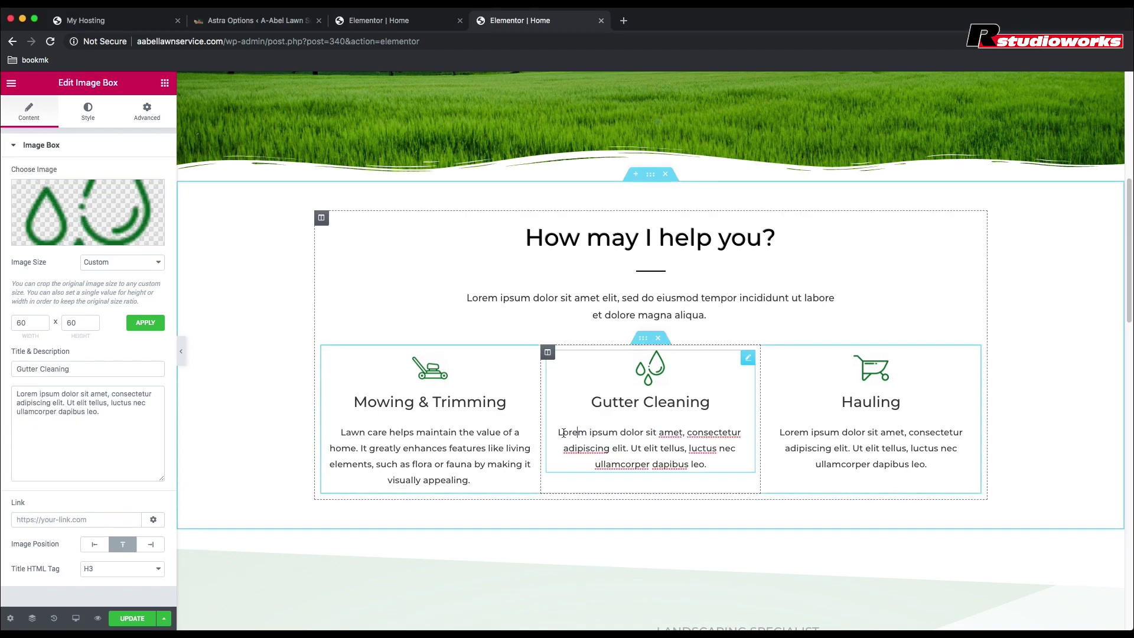
left_click_drag(558, 432, 712, 479)
type("Clogged")
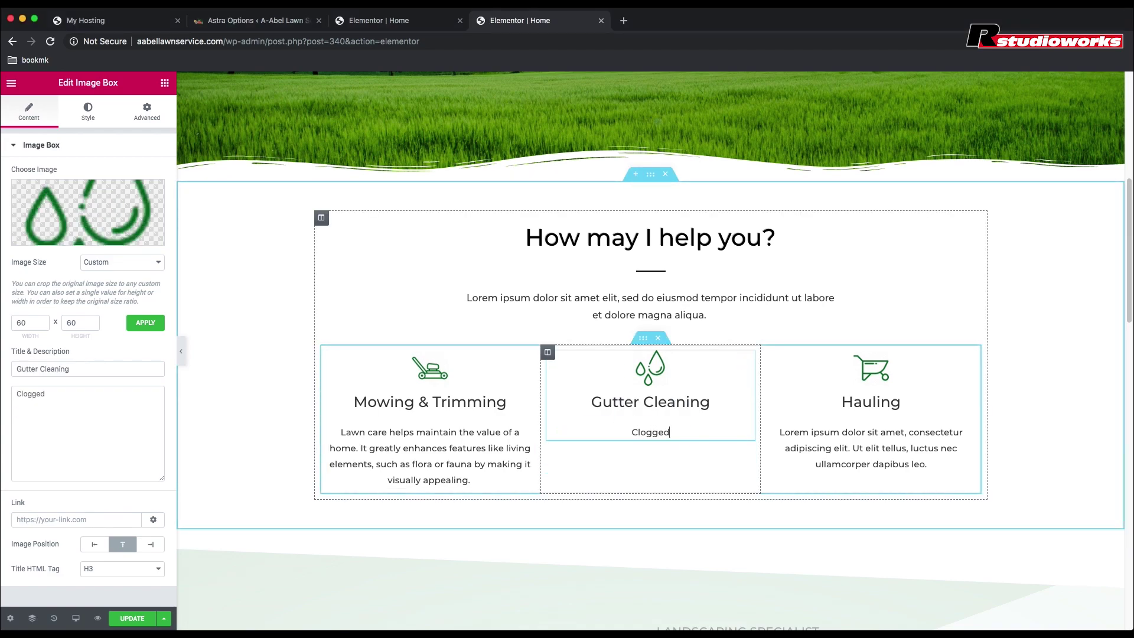
type(" up gutters c")
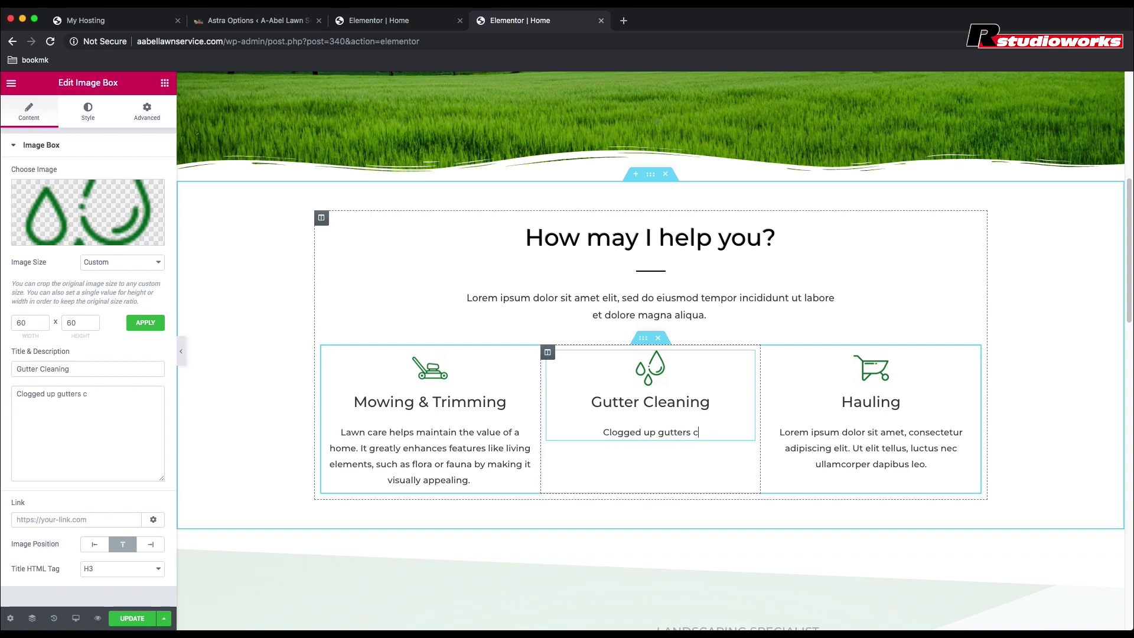
type("an cause ")
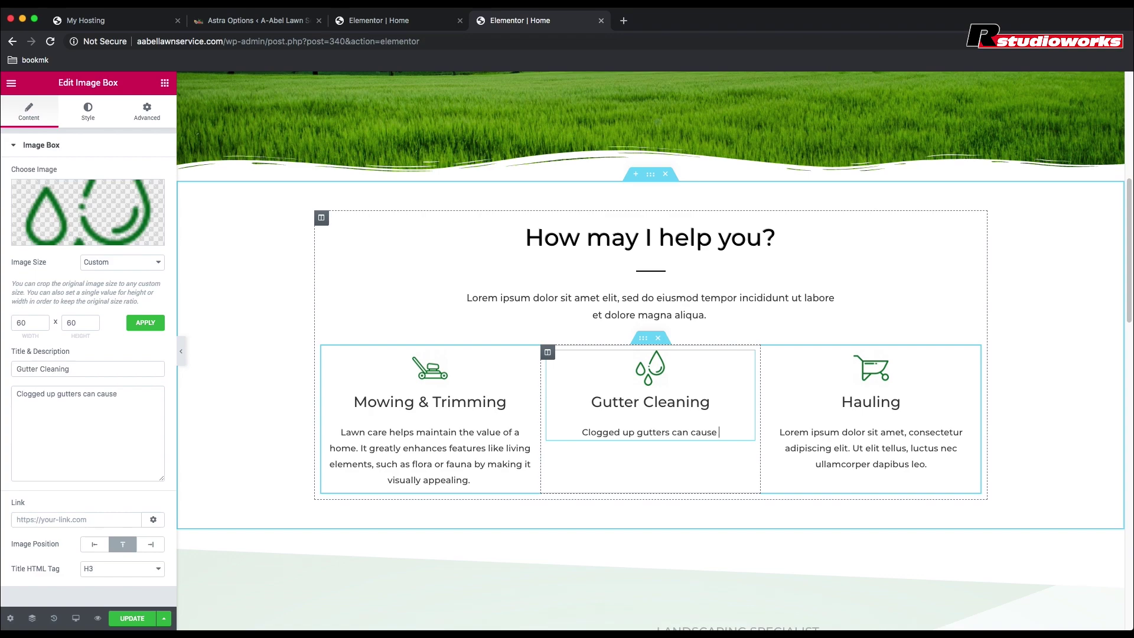
type("significant")
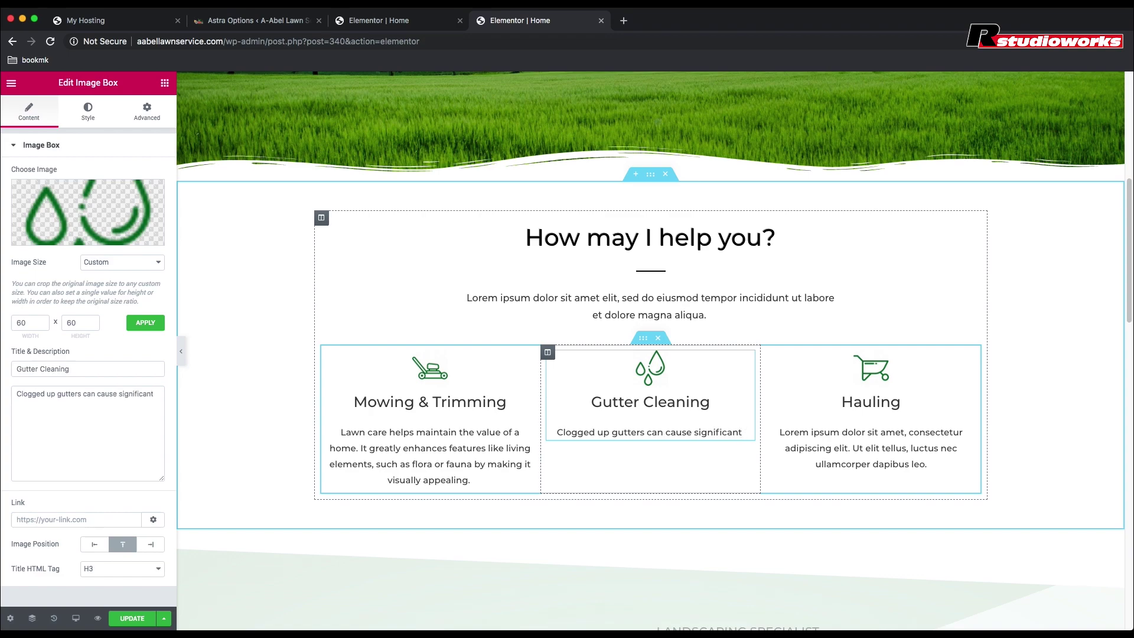
type(" water damag")
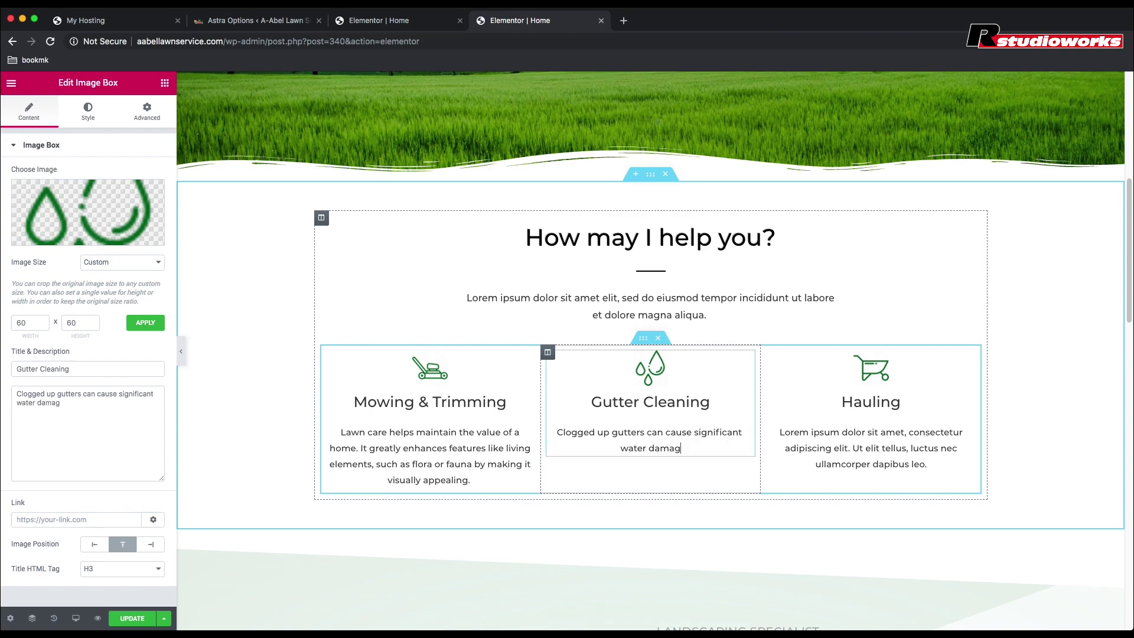
type("e to your house")
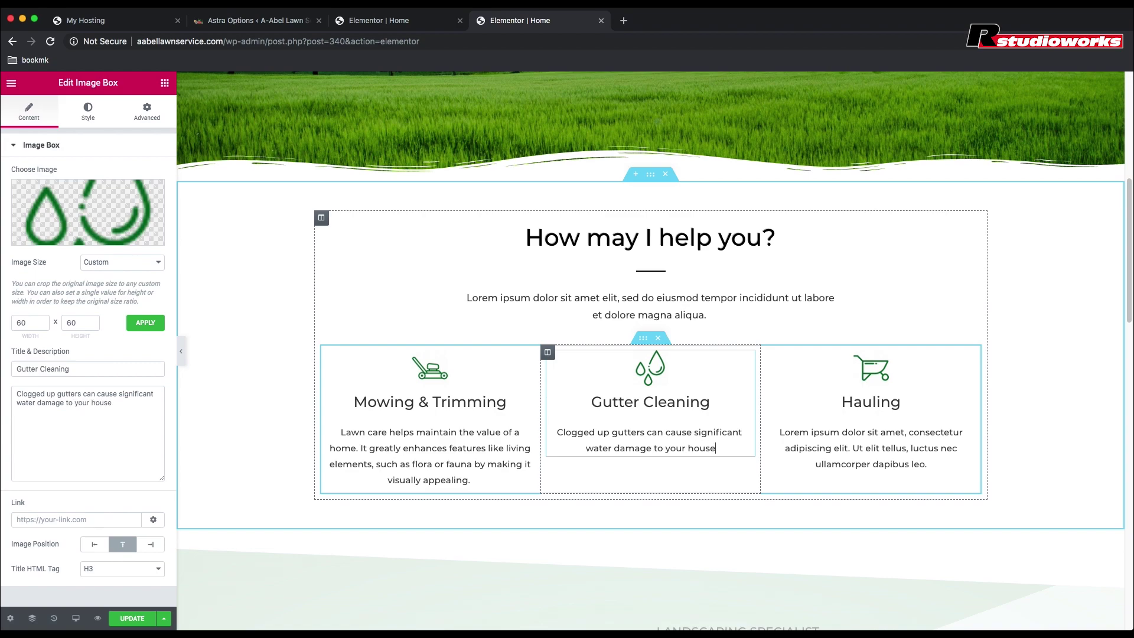
type(". ")
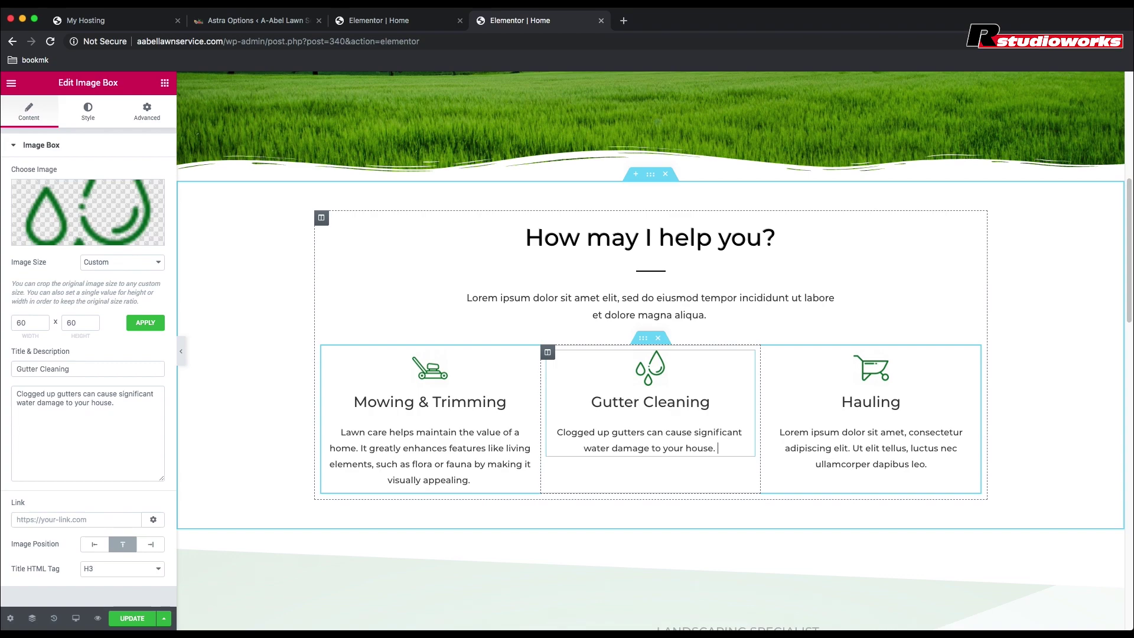
type("Ke")
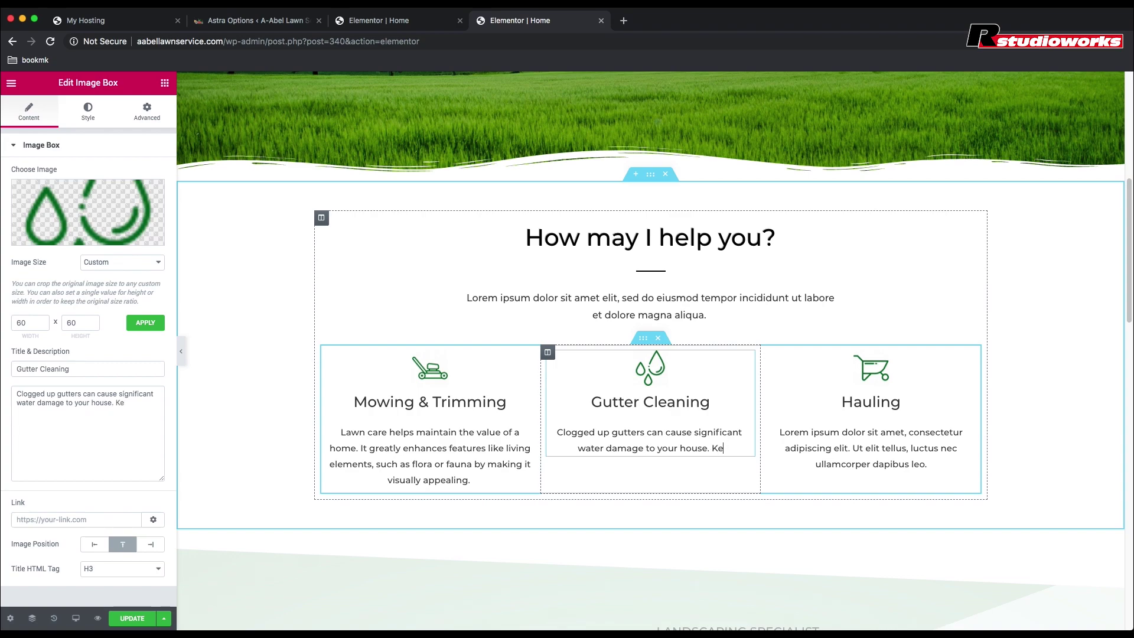
key("BackSpace")
key("BackSpace")
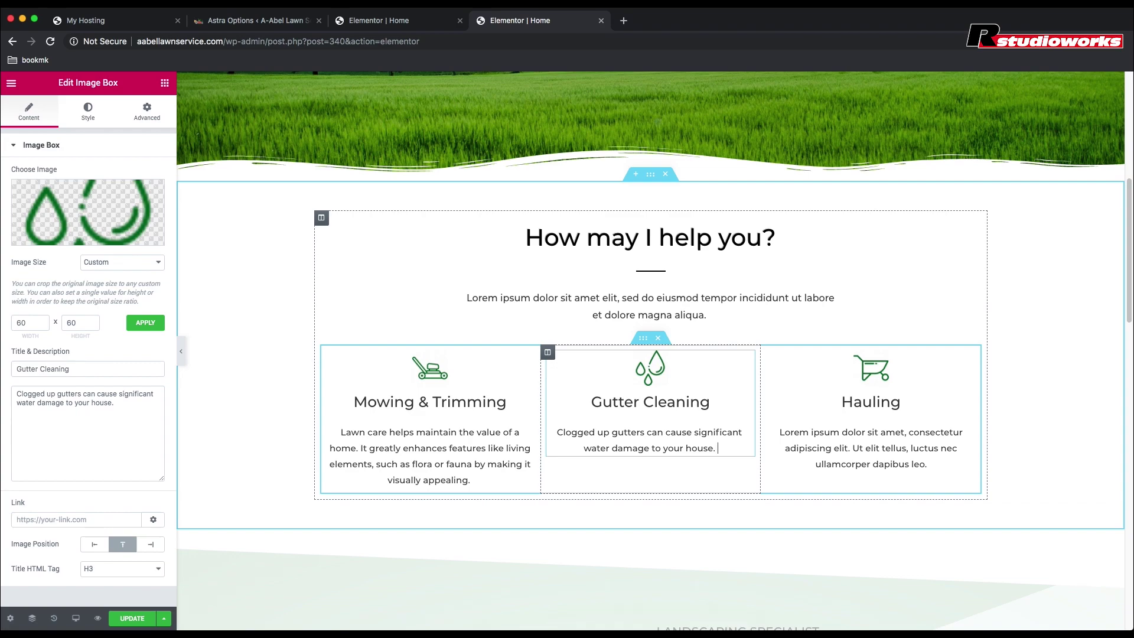
type("Keep")
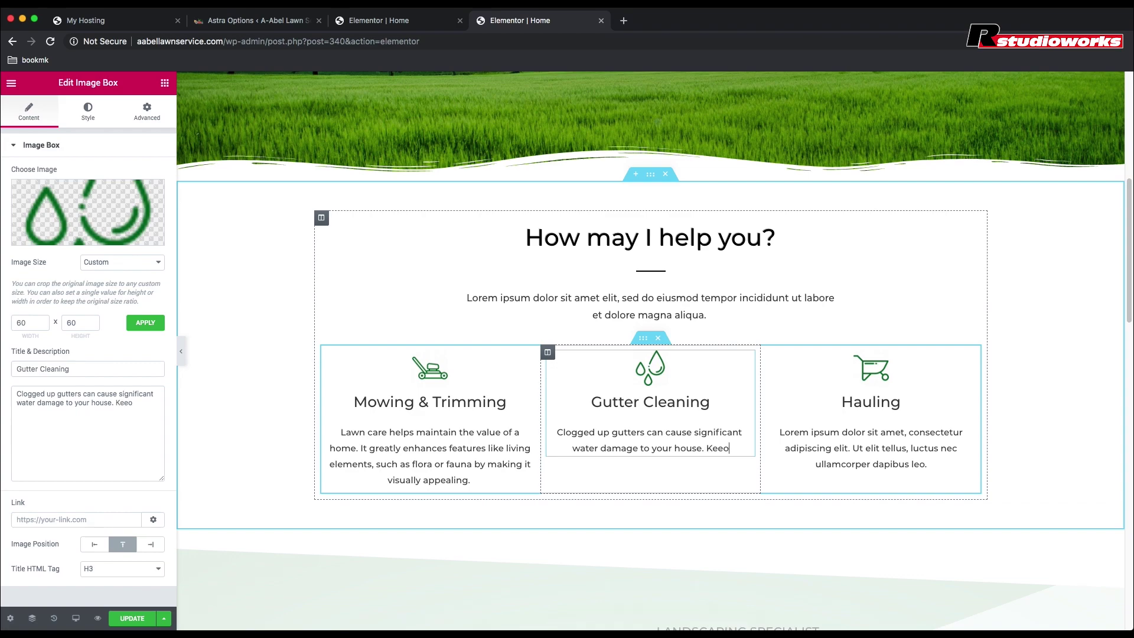
type("ing ")
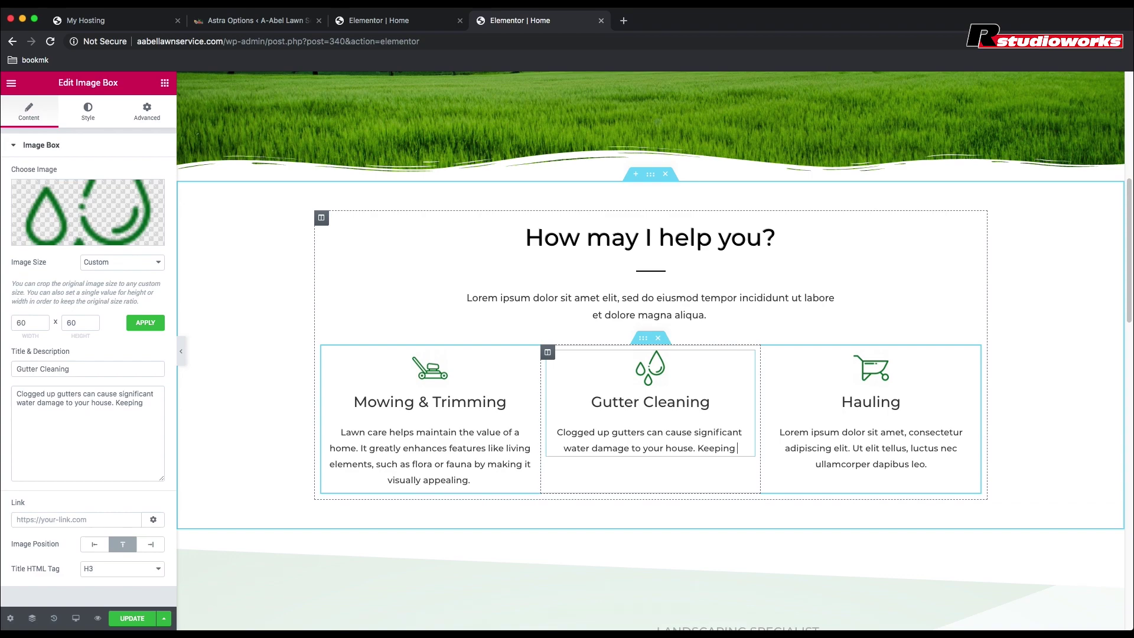
type("gutters")
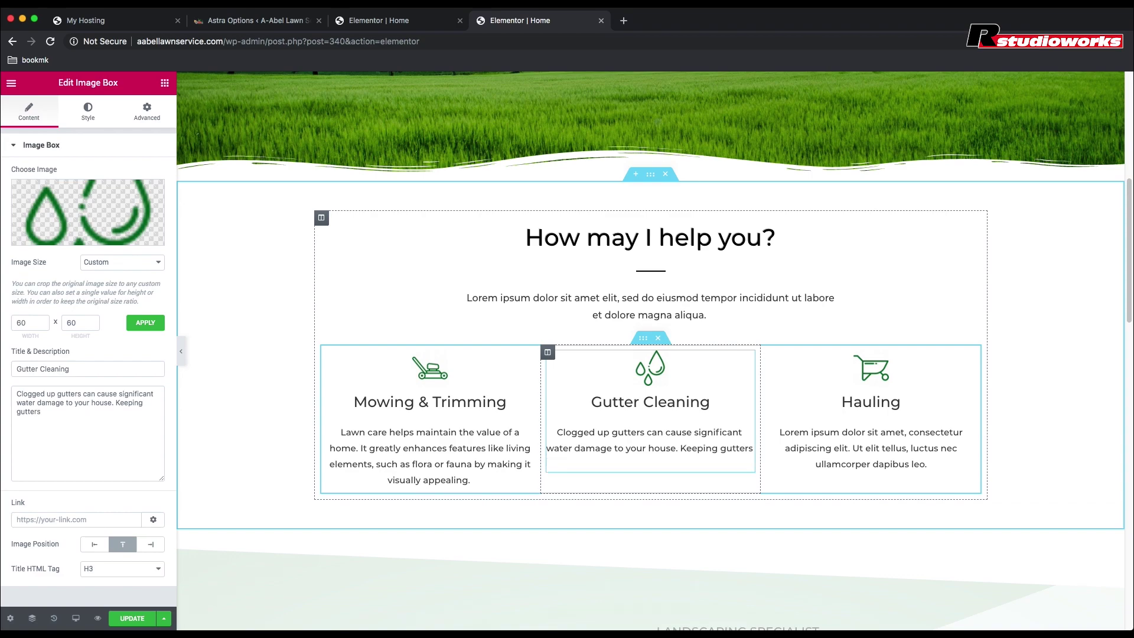
type(" clean year-round is very")
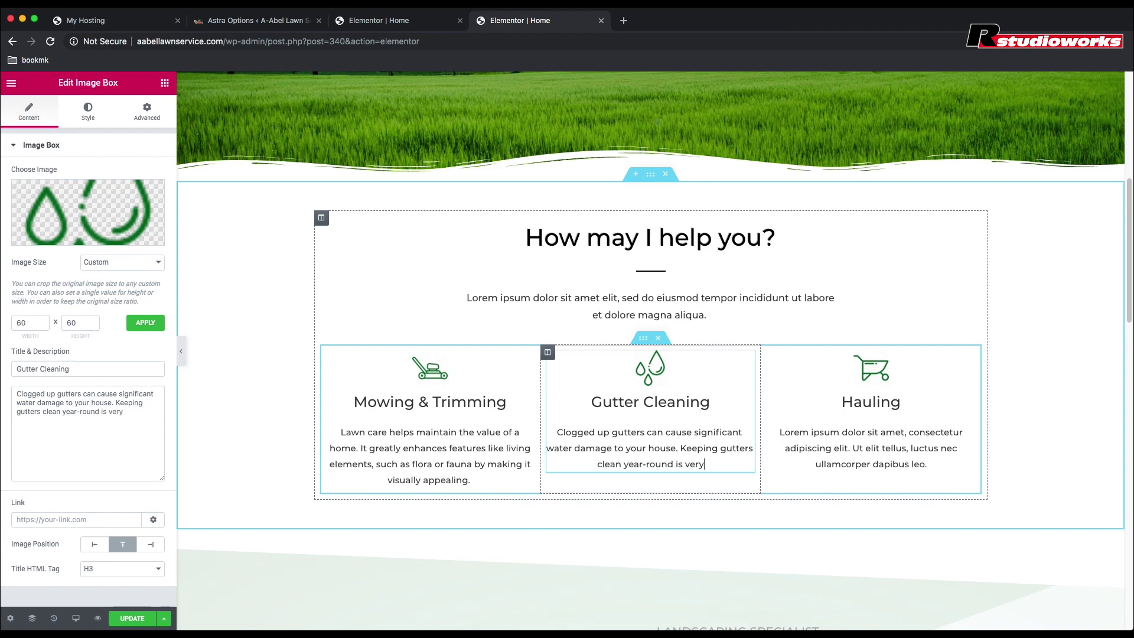
type(" important")
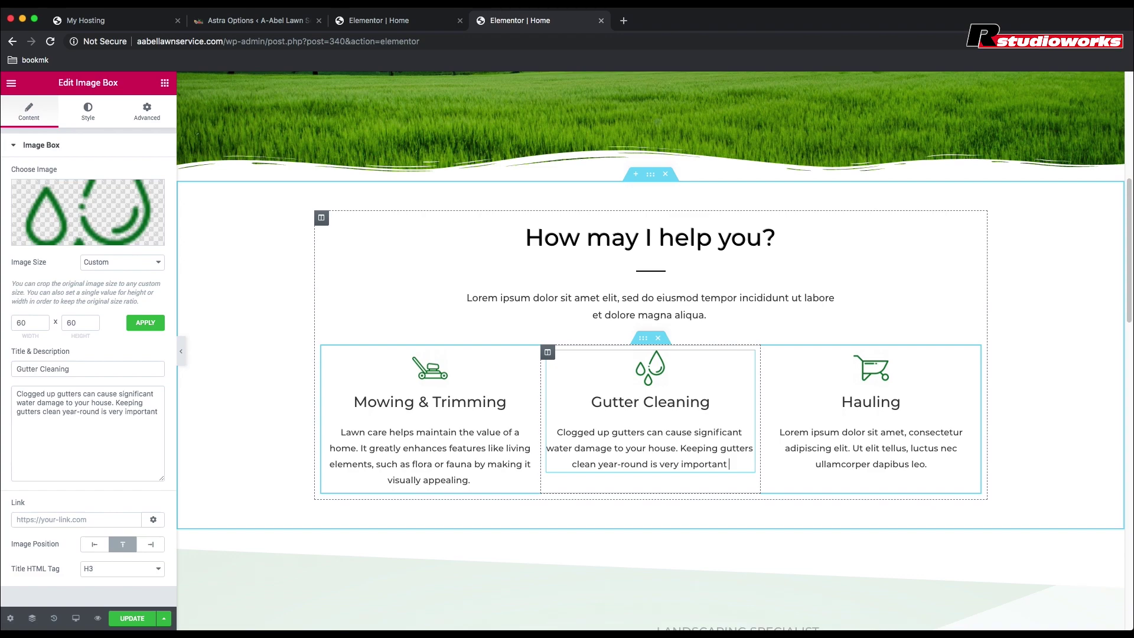
type("to")
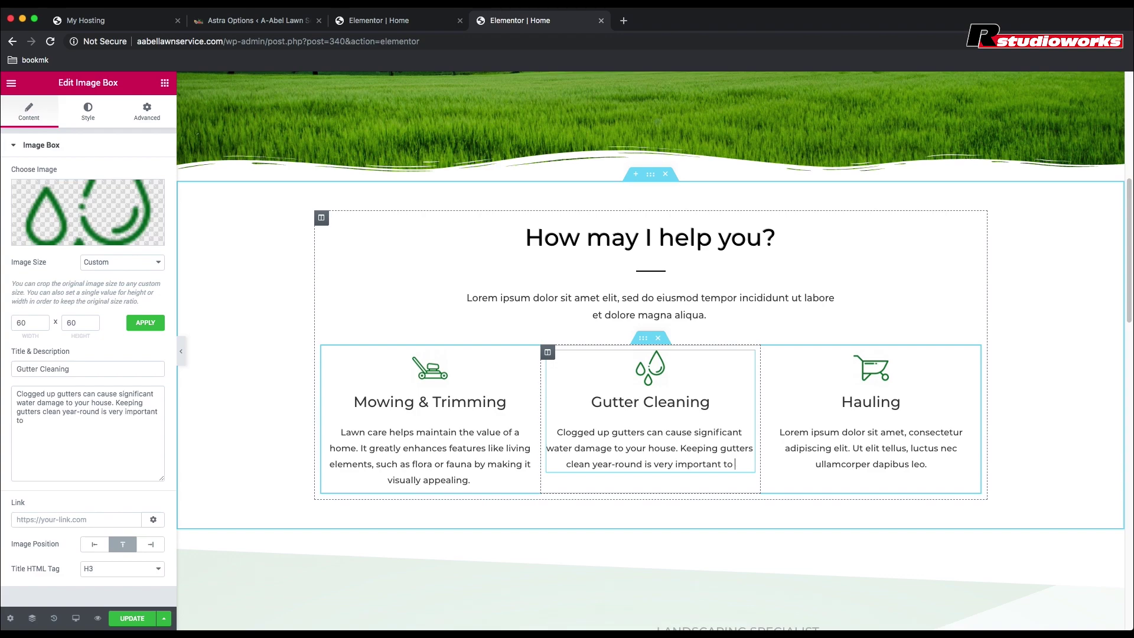
type(" prevent")
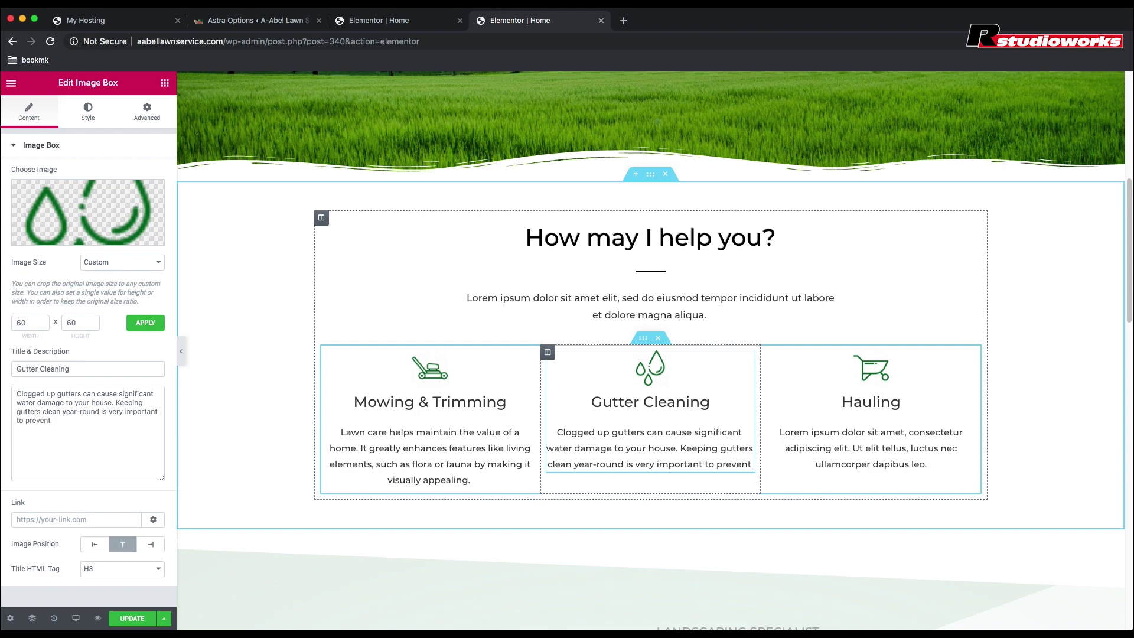
type(" any leaking")
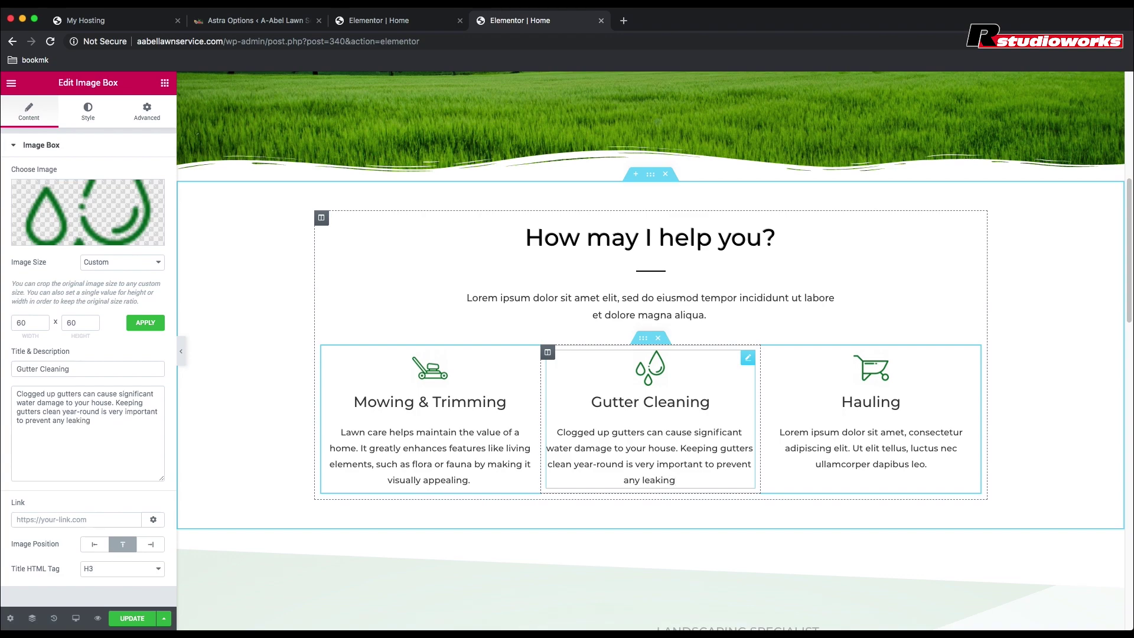
type(" issues.")
Step: Replace the Hauling placeholder text with 'No need to stress about that extra junk in your yard.'
triple_click(871, 447)
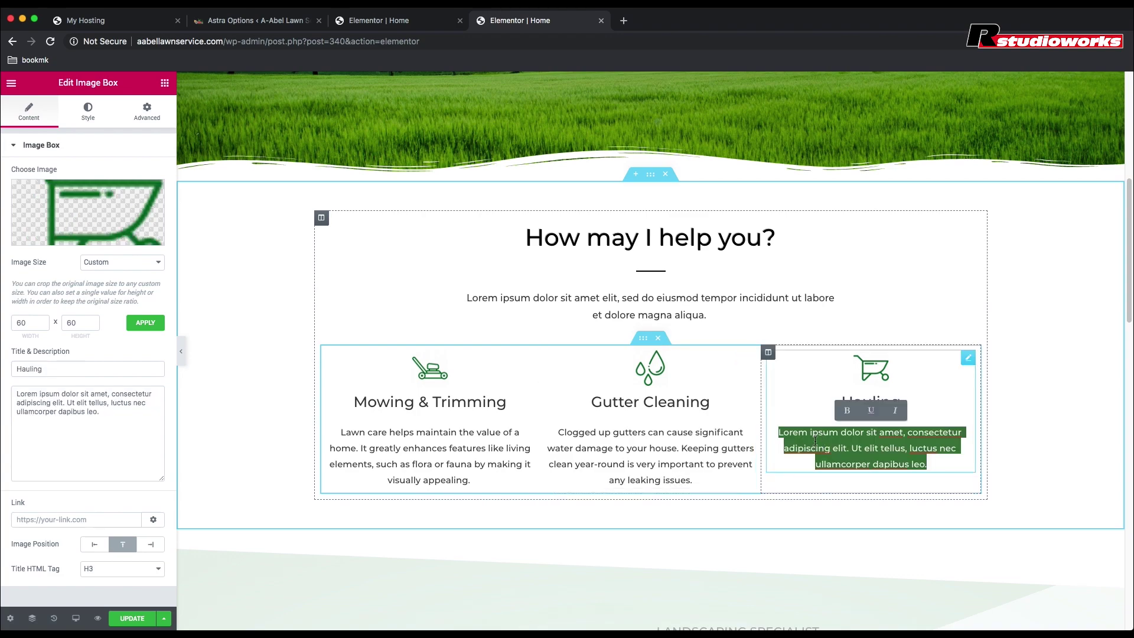
key("BackSpace")
type("No need to st")
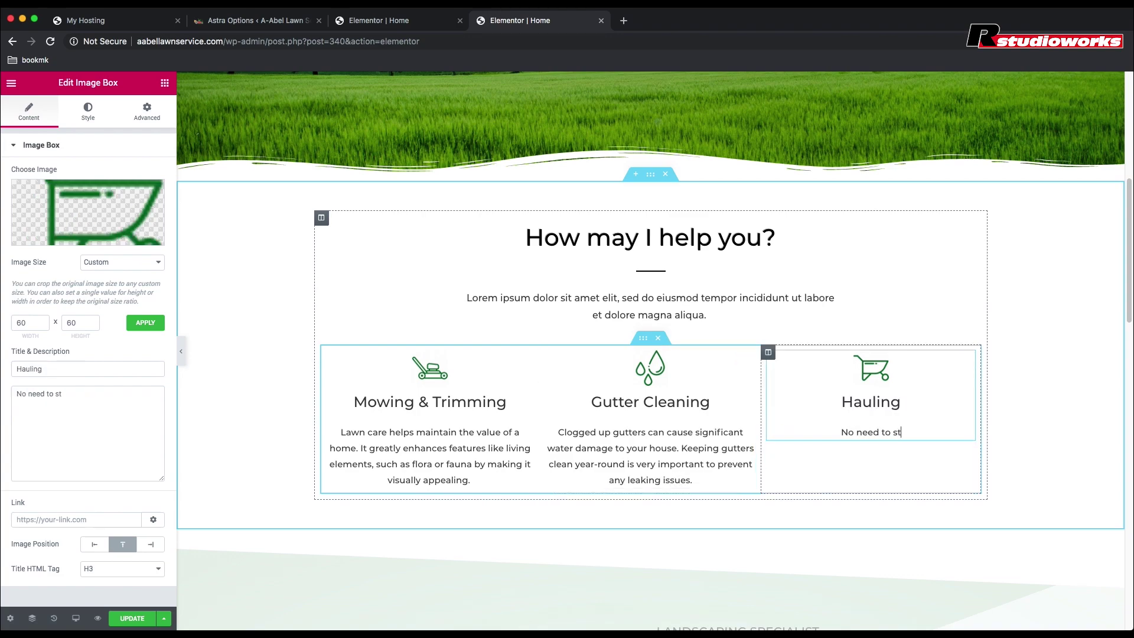
type("ress about")
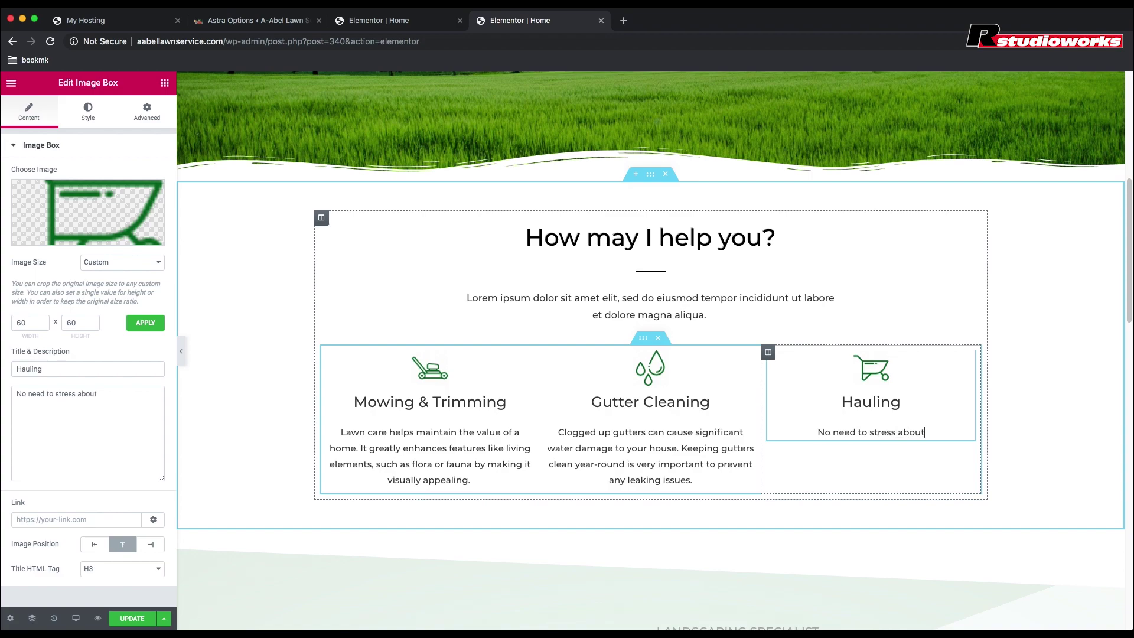
type(" that extra ")
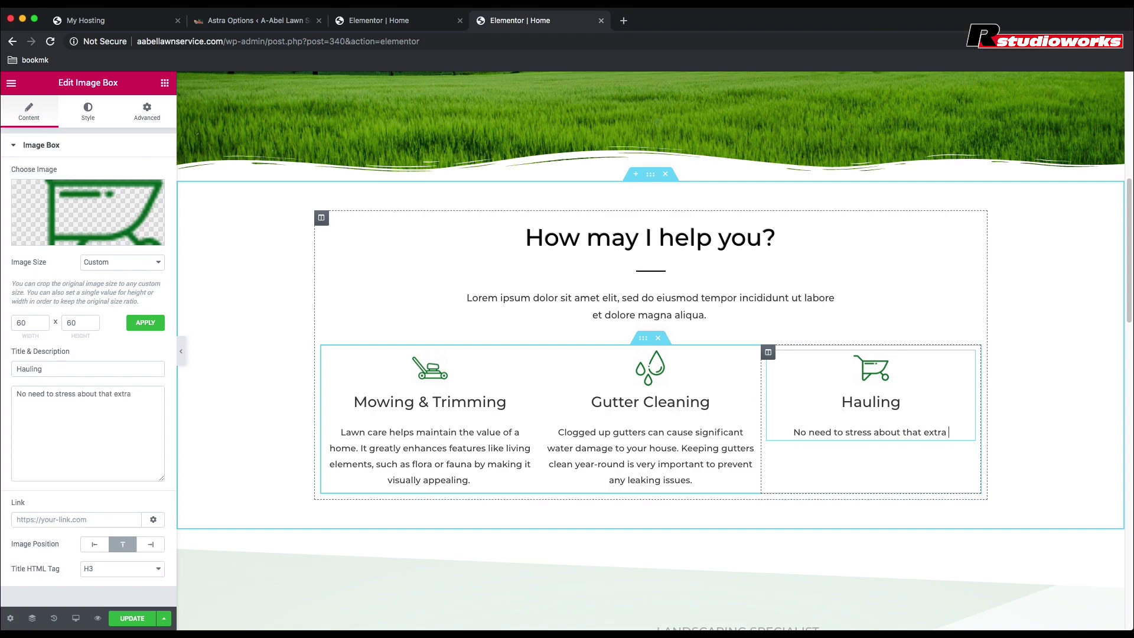
type("junk in your ")
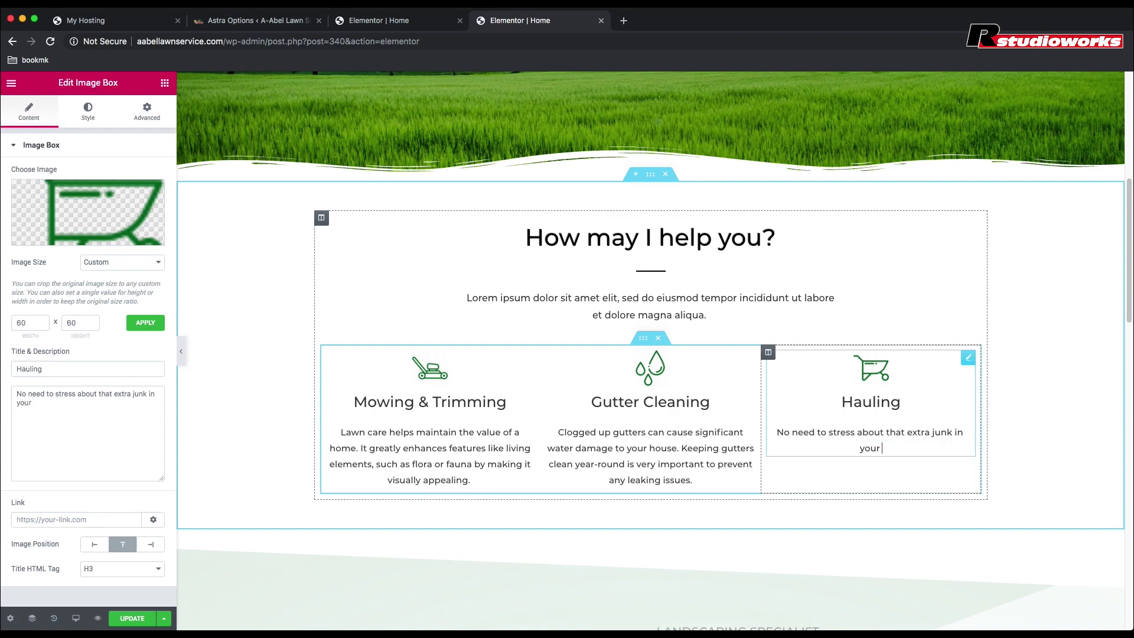
type("yard.")
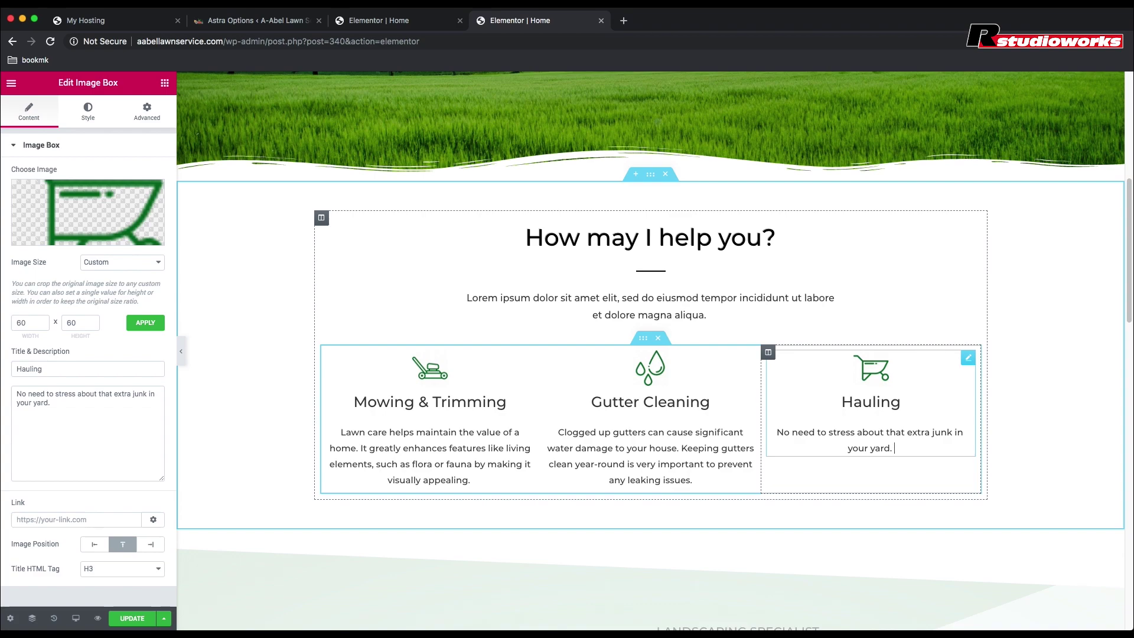
Step: Finish the Hauling description with 'I will professionally and ecologically take them out of your sight.'
type("I will pro")
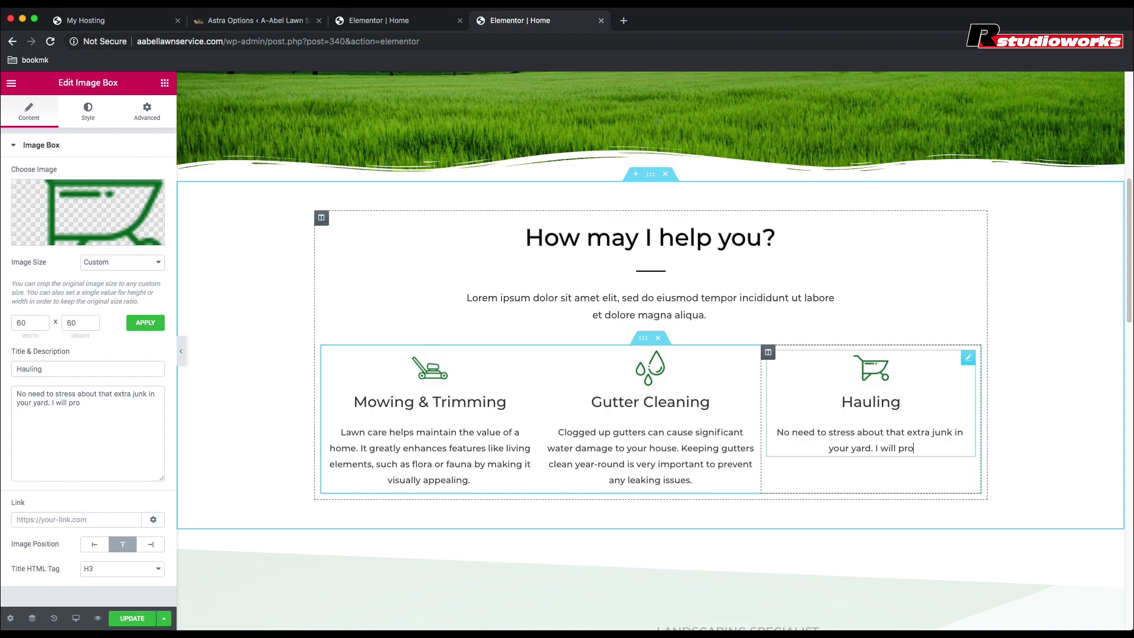
type("fessionally an")
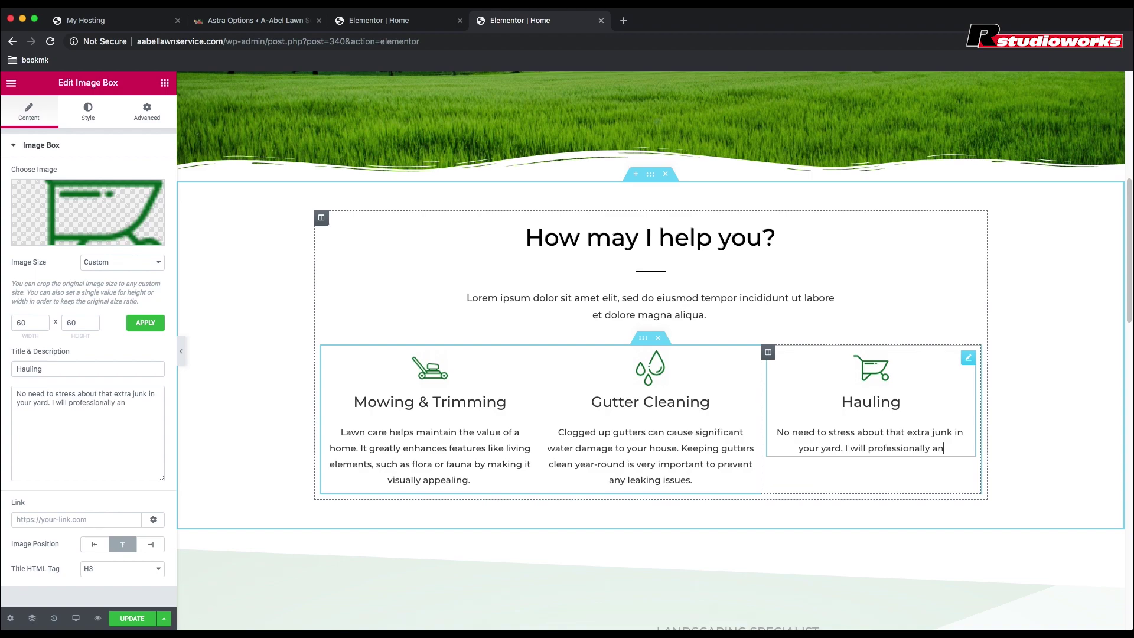
type("d ecologically")
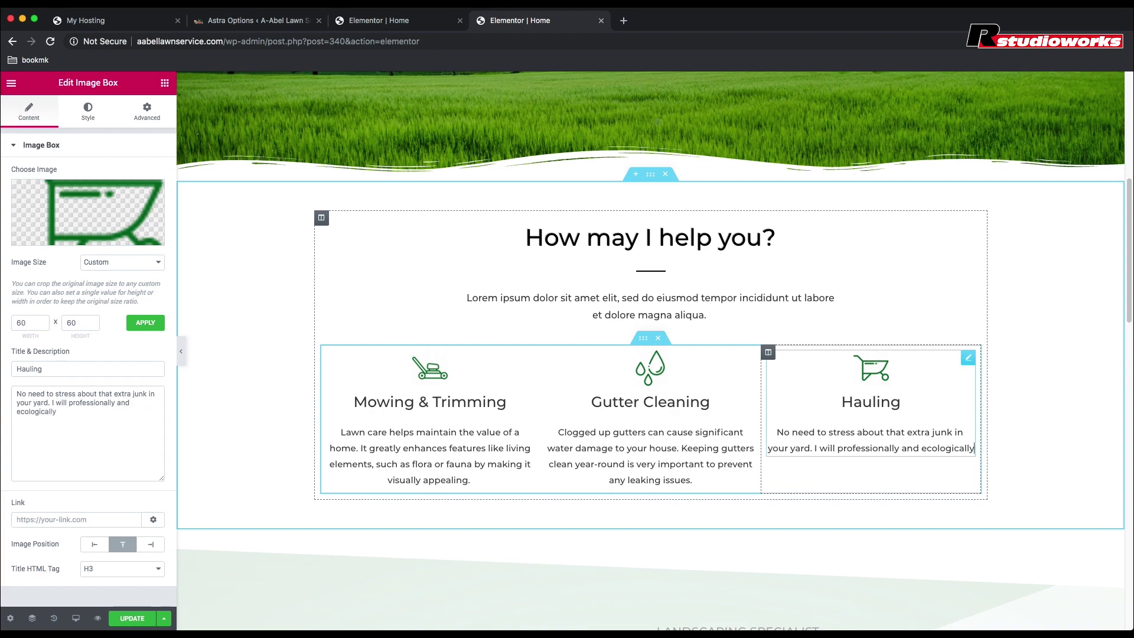
type(" take ")
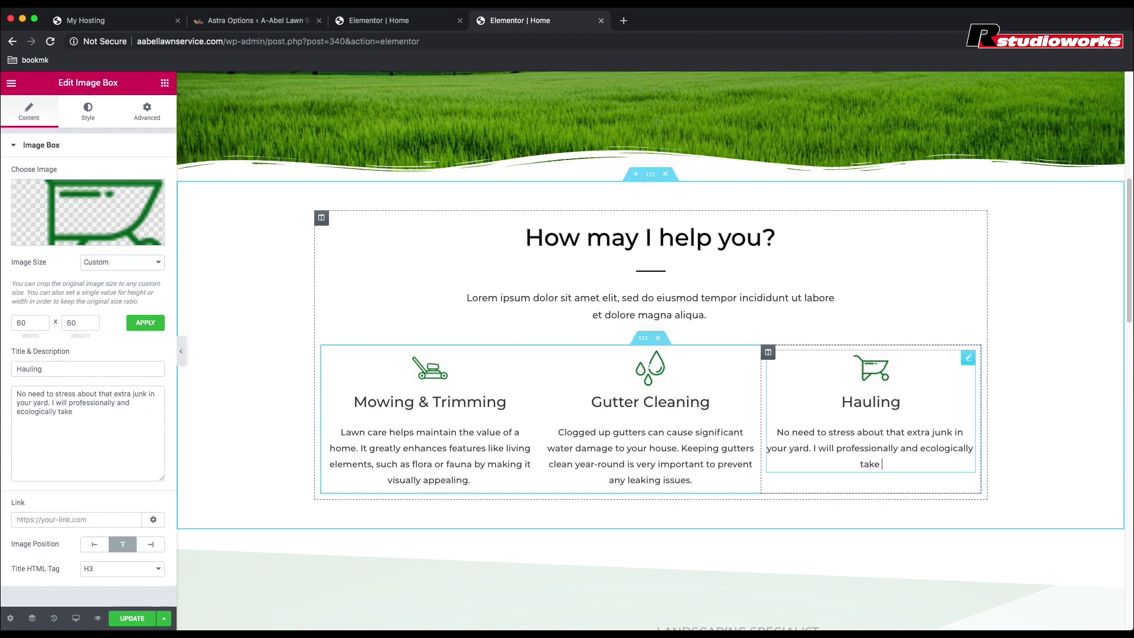
type("them out of your si")
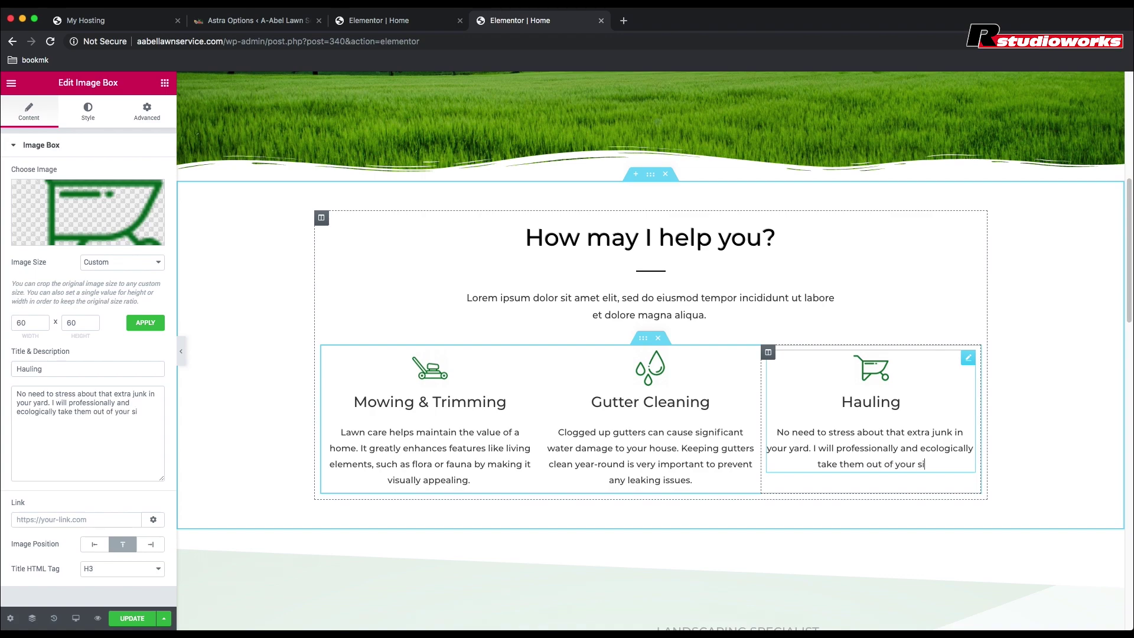
type("ght.")
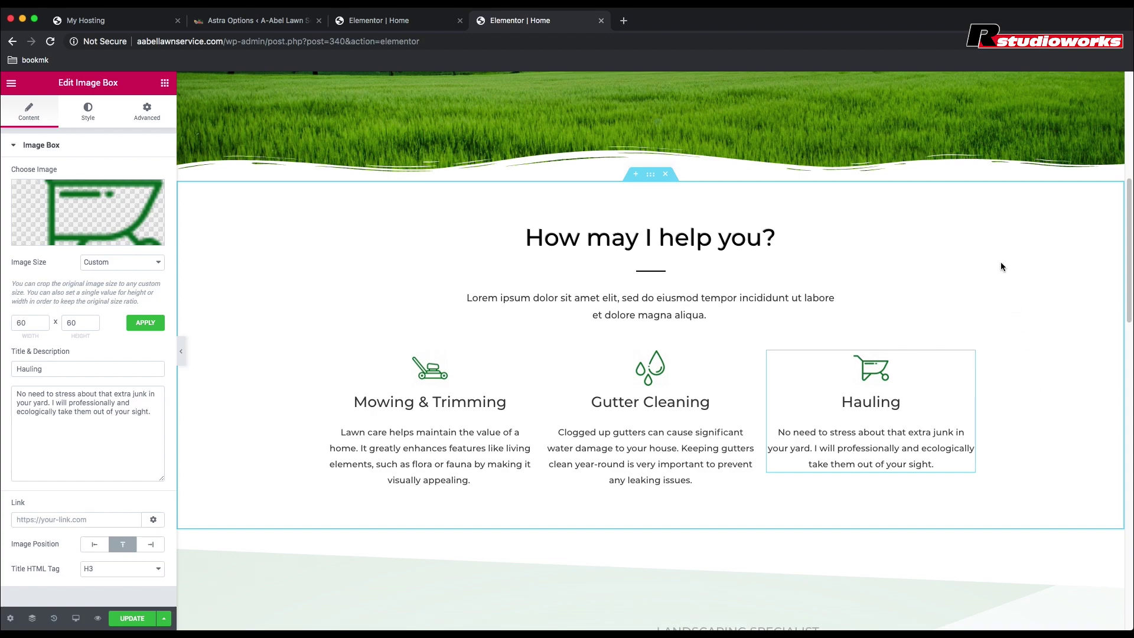
Step: Save the page and delete the Lorem paragraph under 'How may I help you?'
left_click(131, 620)
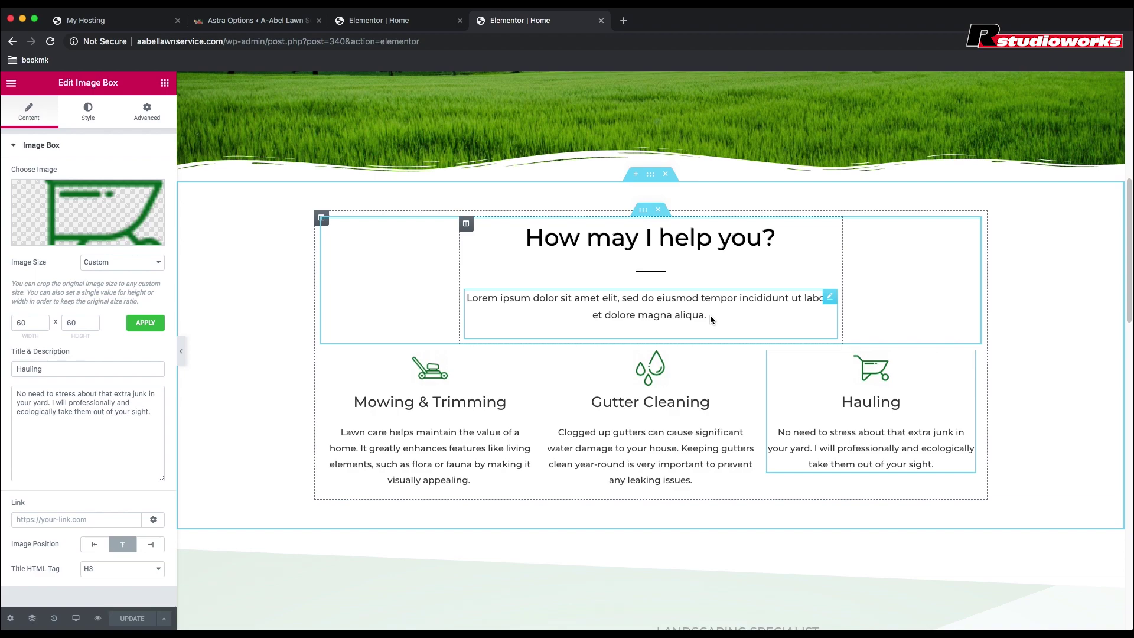
right_click(825, 299)
left_click(858, 472)
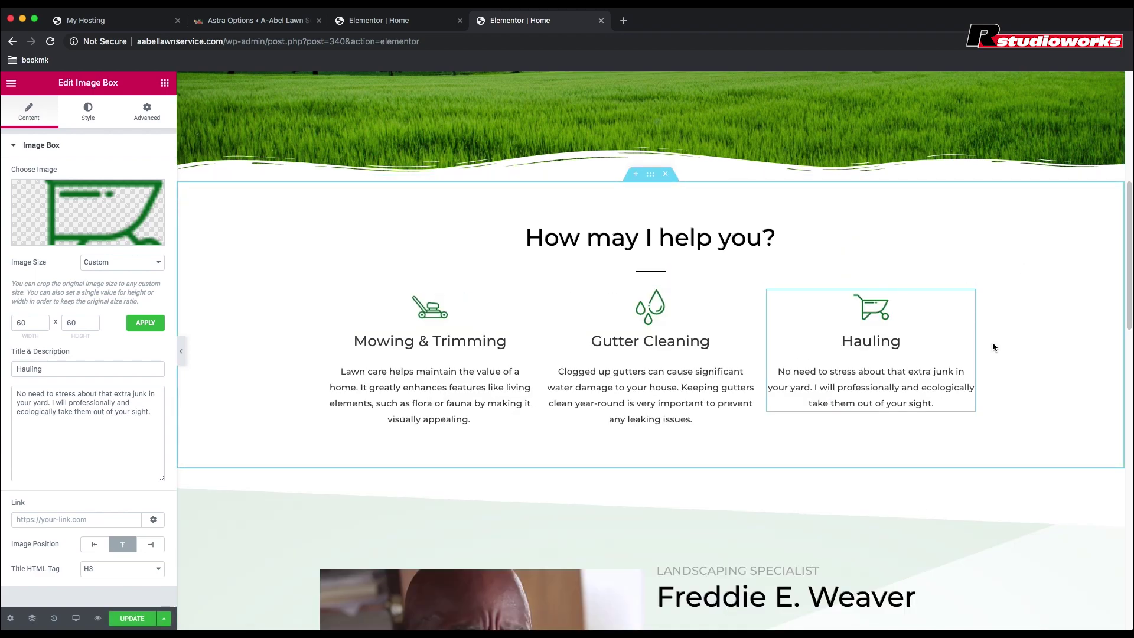
Step: Select the Gutter Cleaning box, then the landscaping specialist section below it
left_click(743, 307)
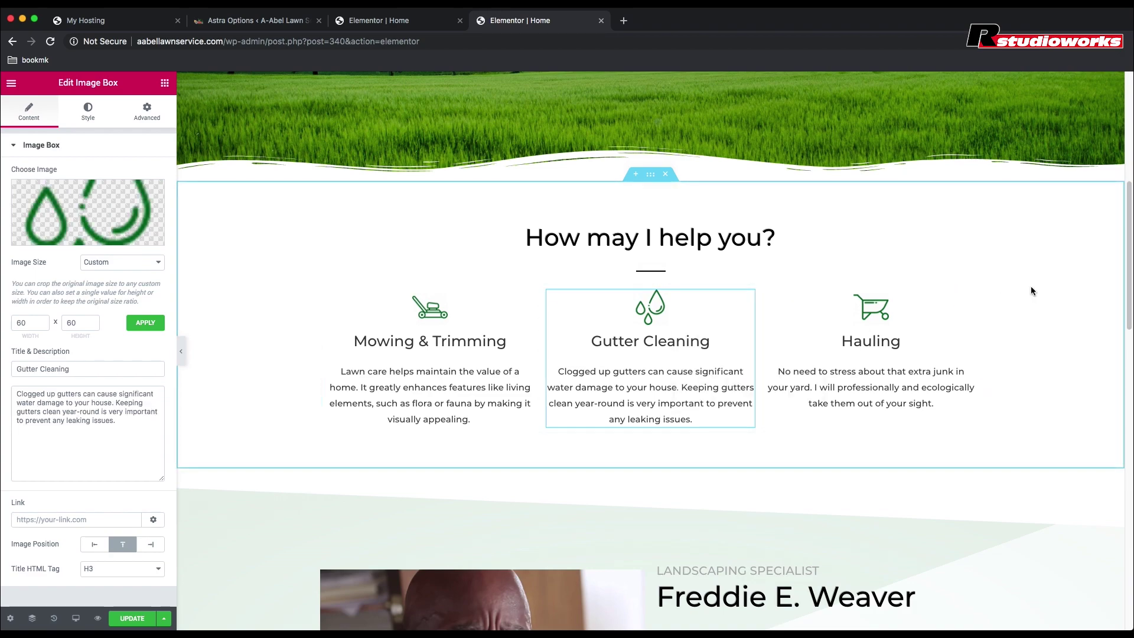
left_click(651, 479)
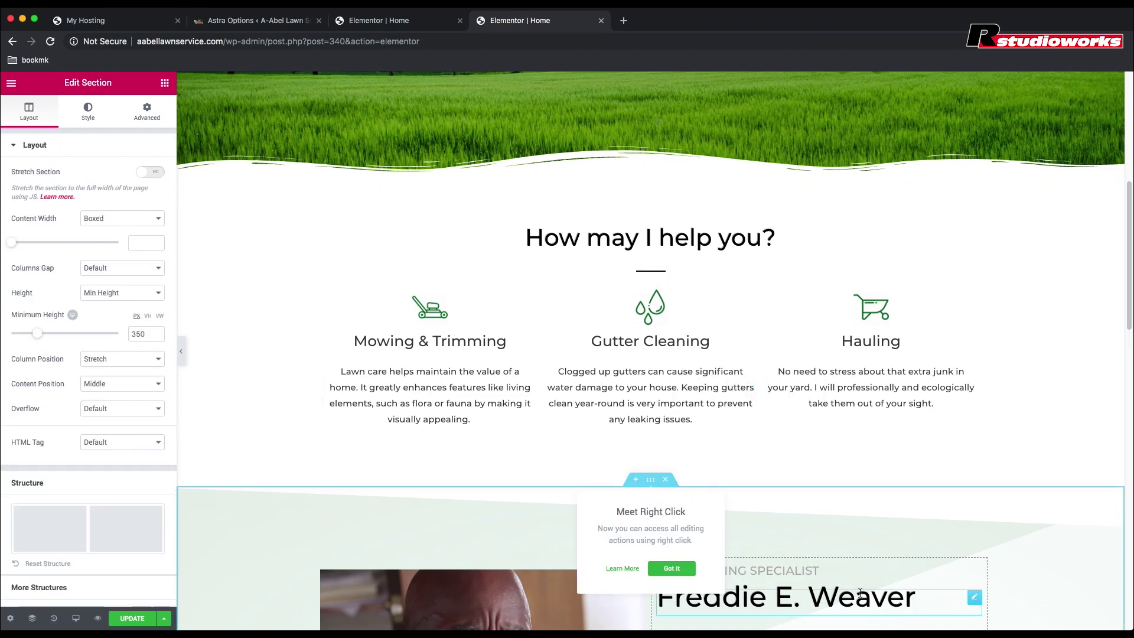
scroll(840, 553, "down", 5)
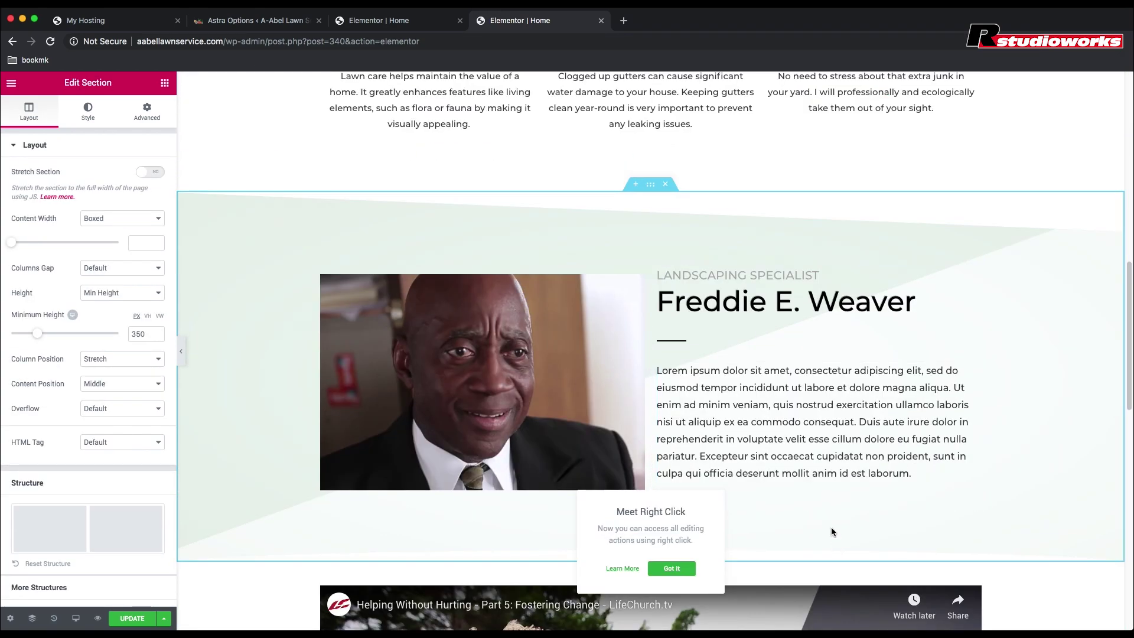
scroll(831, 528, "down", 8)
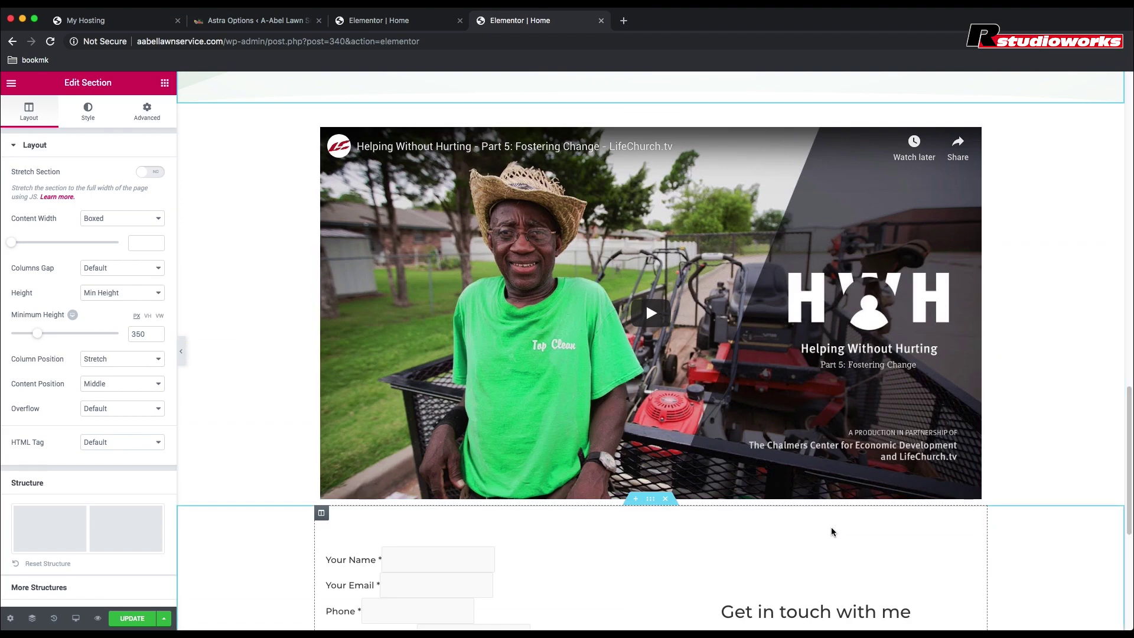
scroll(831, 531, "down", 3)
scroll(835, 547, "up", 6)
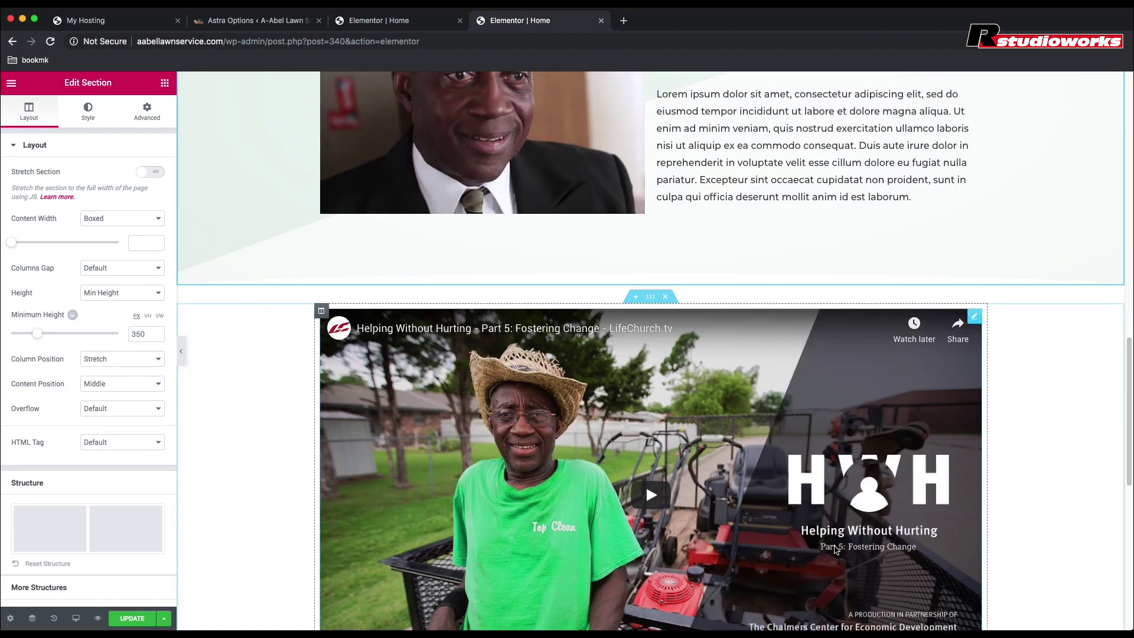
scroll(835, 549, "up", 4)
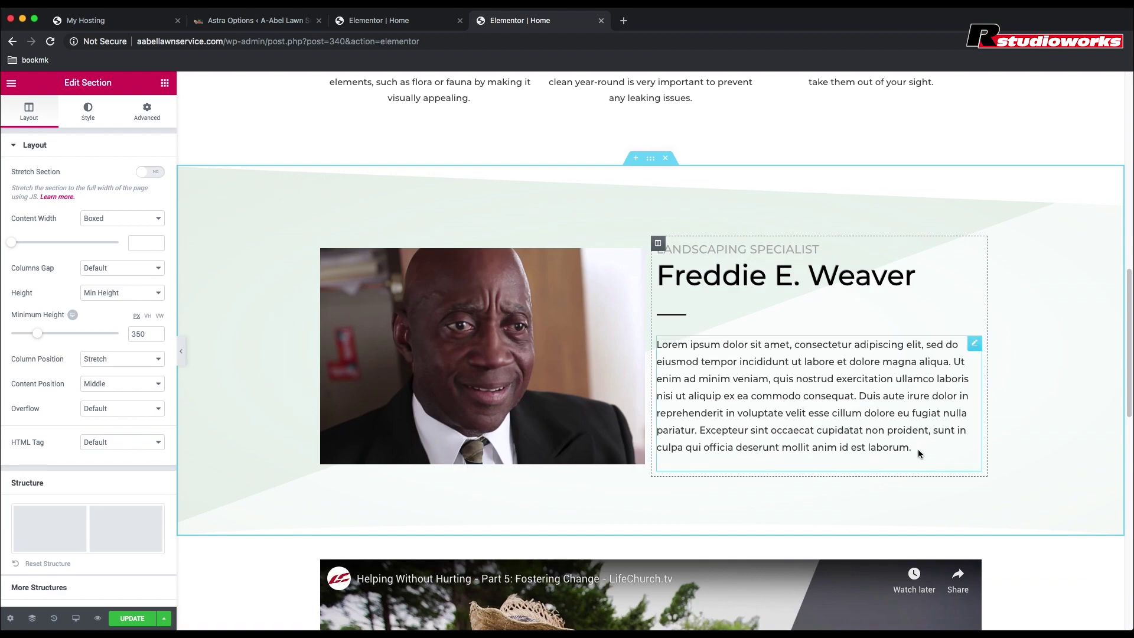
Step: Replace the placeholder bio with text about the specialist's 10+ years in landscaping and humble beginnings
mouse_move(913, 448)
left_mouse_down()
mouse_move(655, 370)
mouse_move(657, 347)
mouse_move(894, 428)
mouse_move(919, 450)
left_mouse_up()
type("Fr")
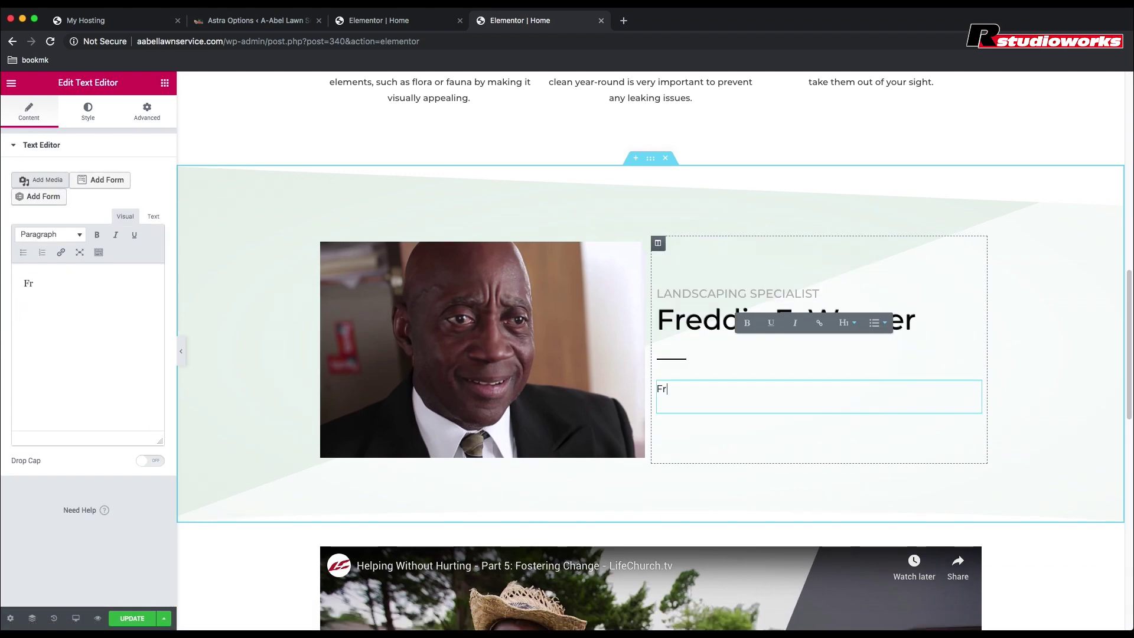
type("eddie")
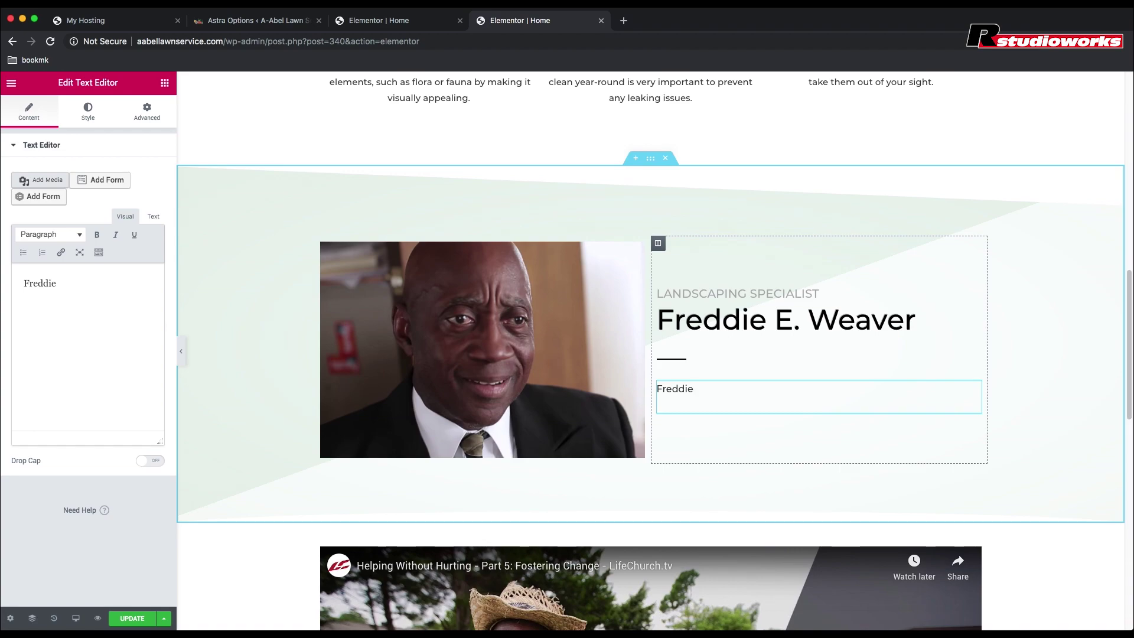
type(" has been in the landscaping")
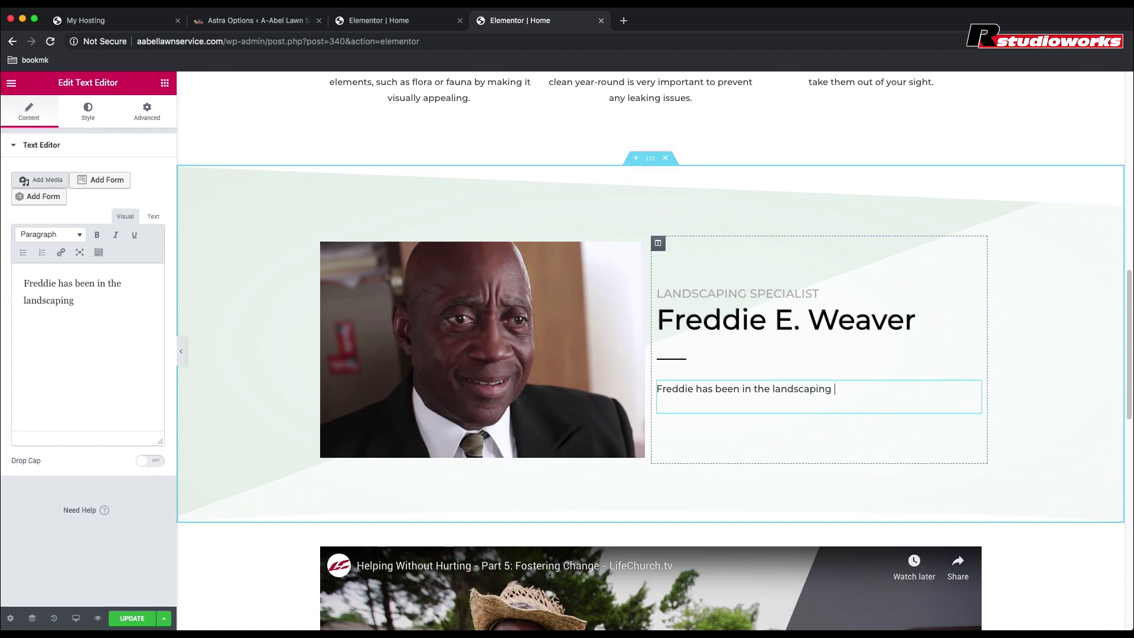
type(" business for more tha")
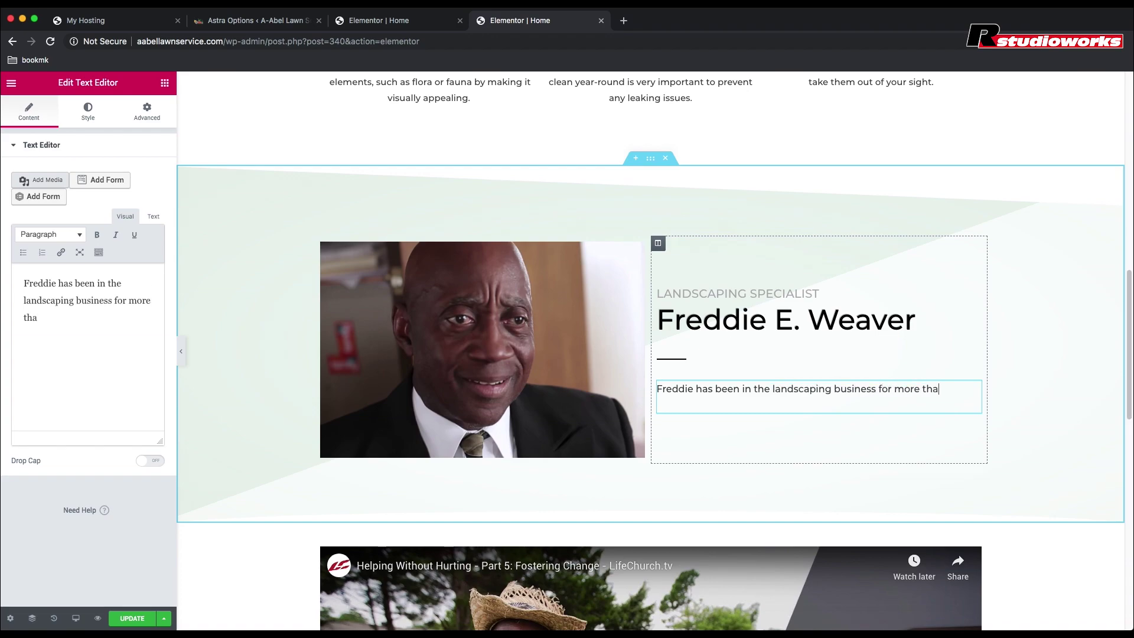
type("n 10 years")
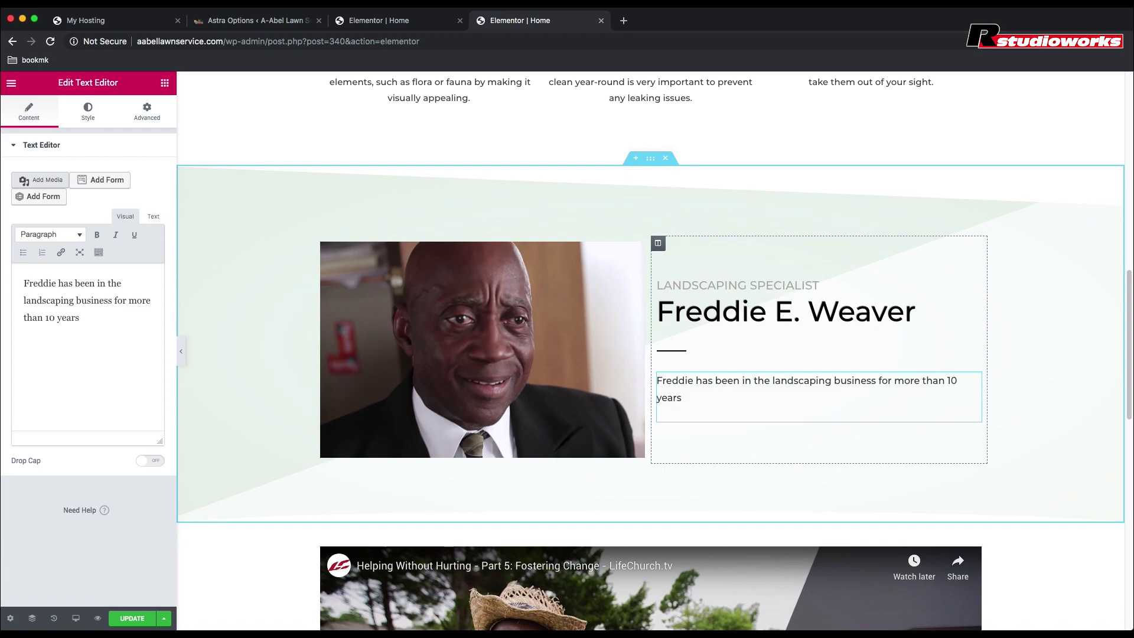
type(". He is not")
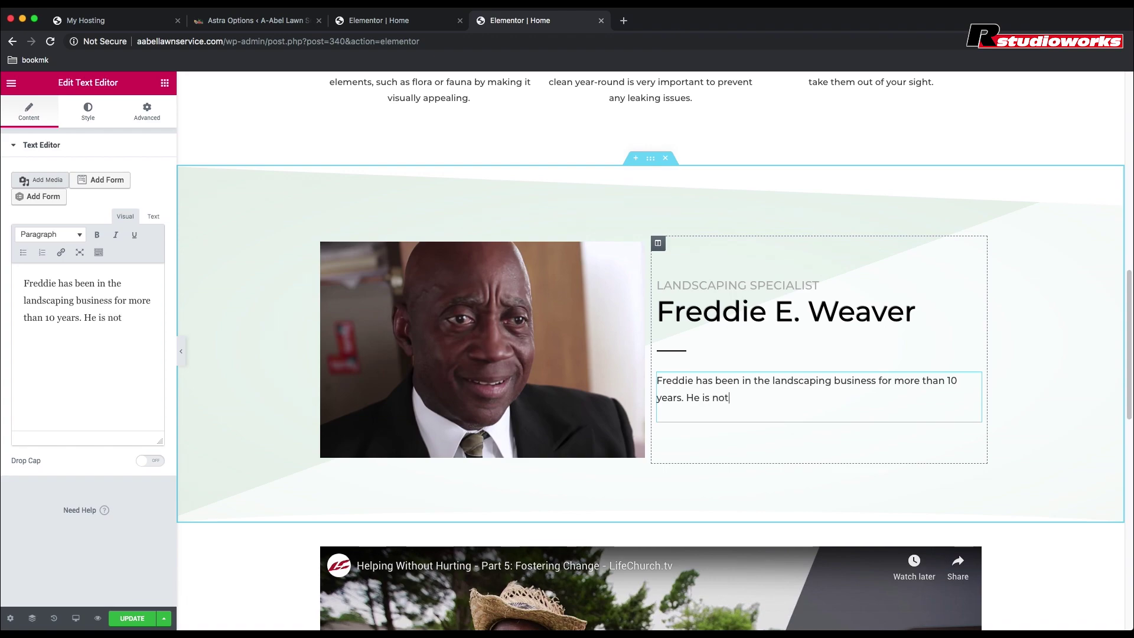
type(" only a true professional")
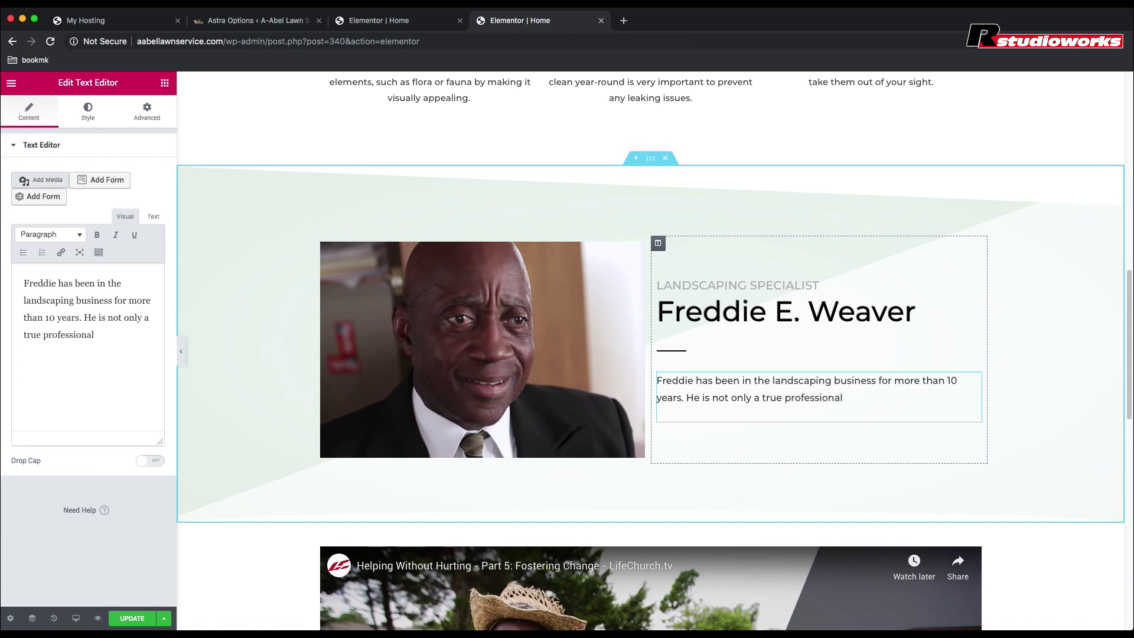
type(" but is also")
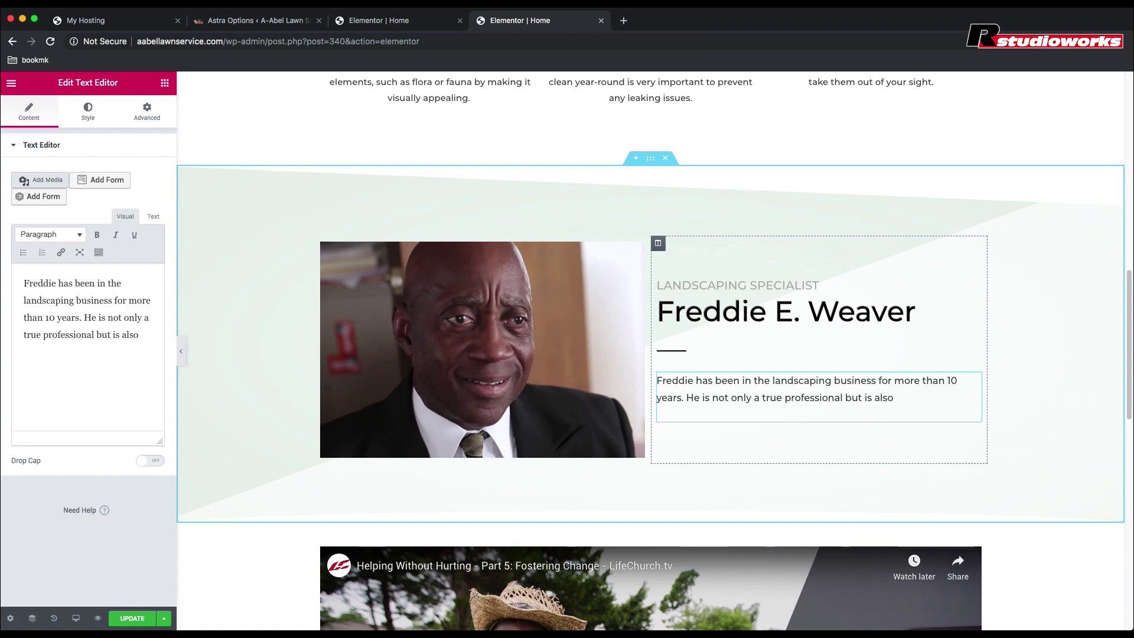
type(" very passionate")
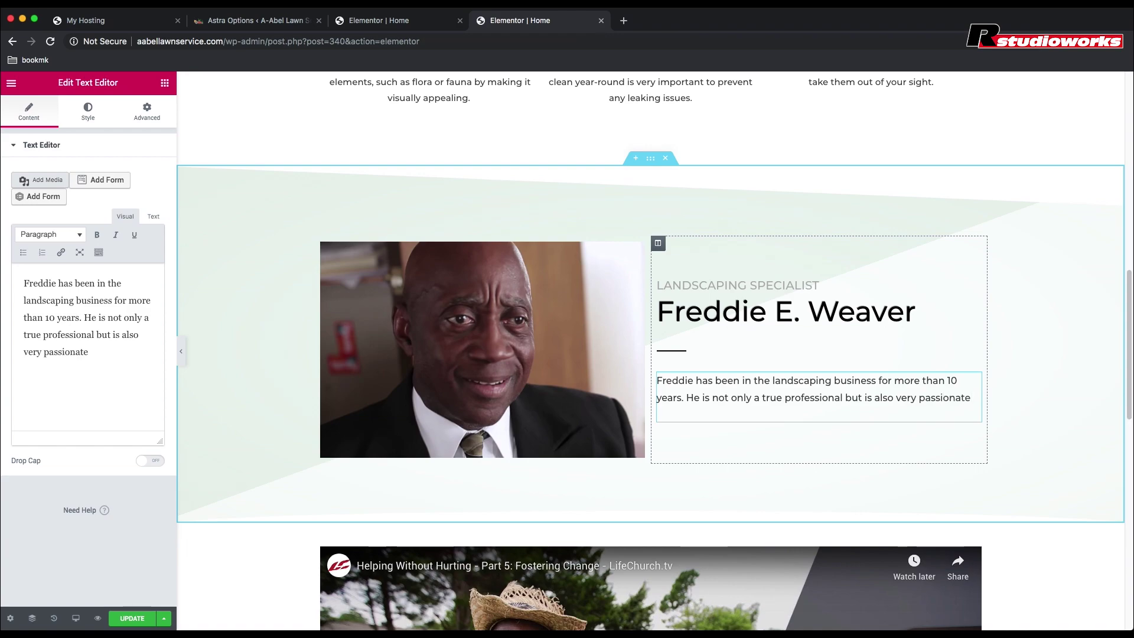
type(" about his cra")
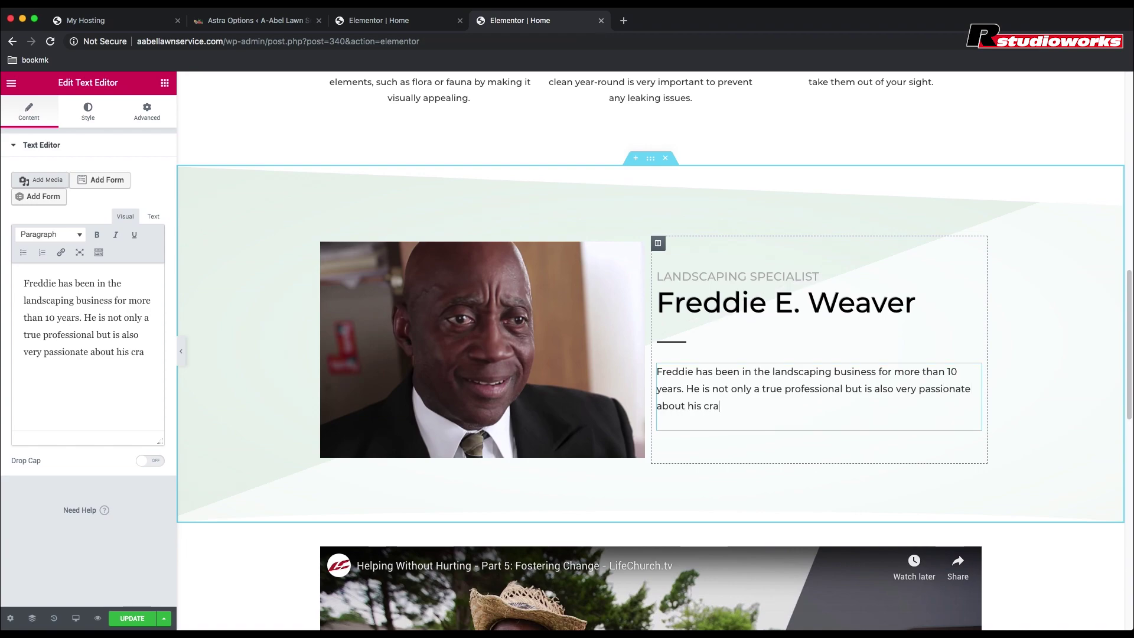
type("ft.")
type("He has ")
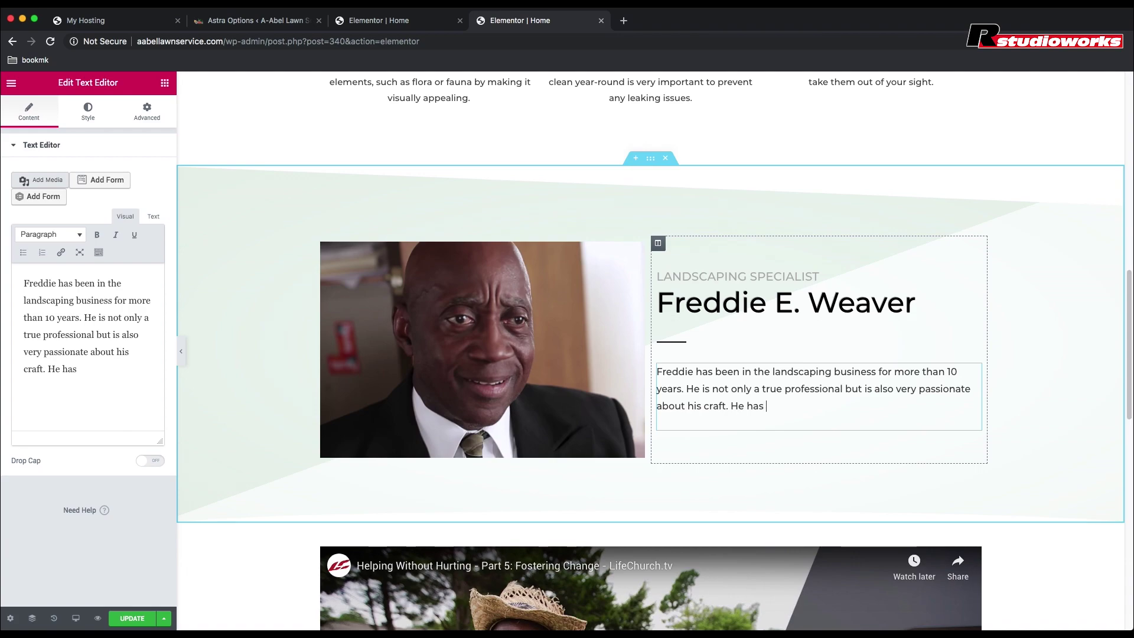
type("had very humble")
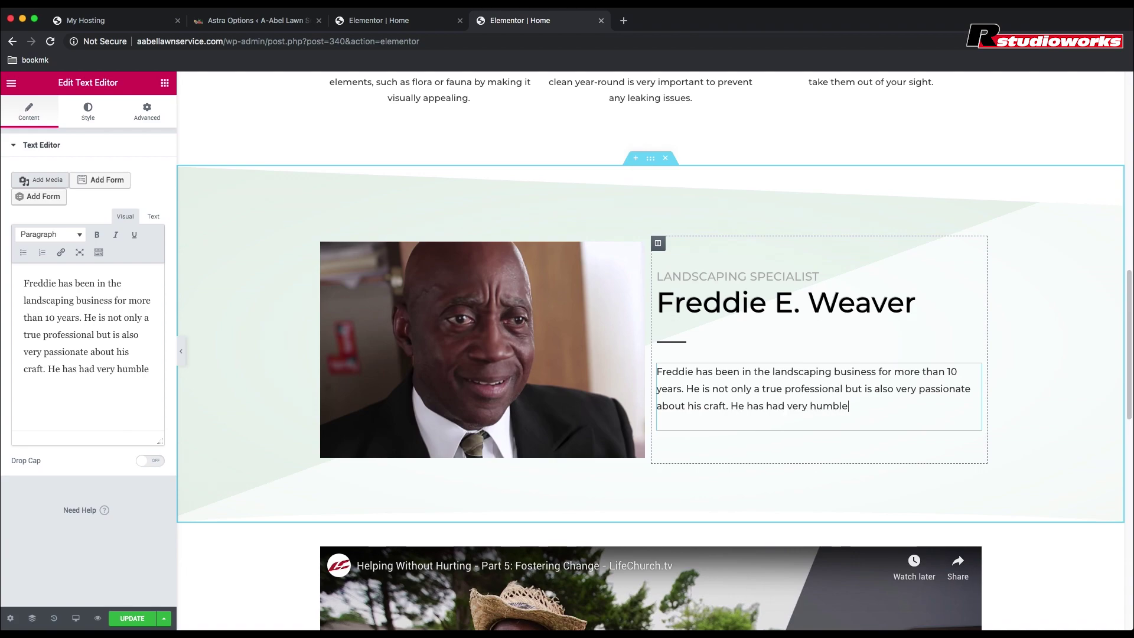
type(" beginnings, but through ")
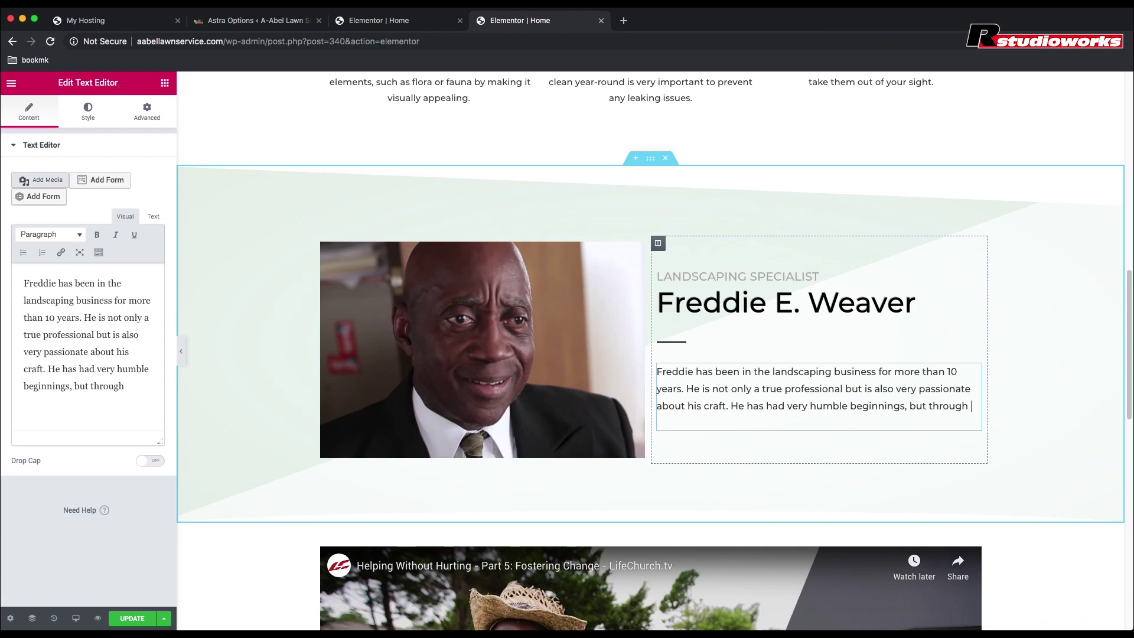
type("his dedicatio")
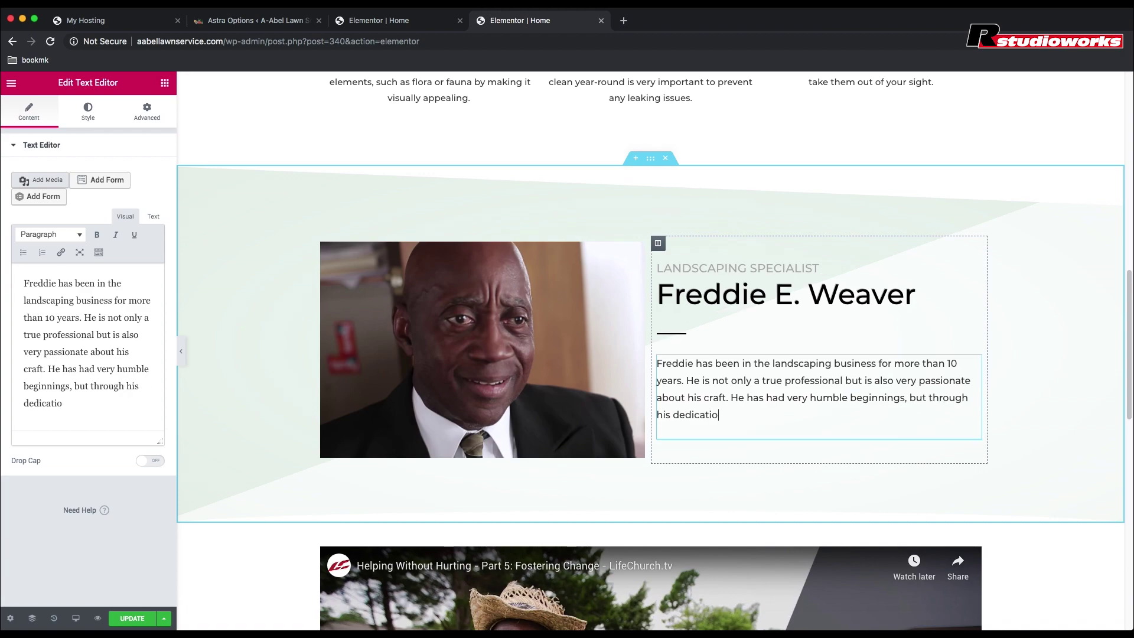
type("n and passion, ")
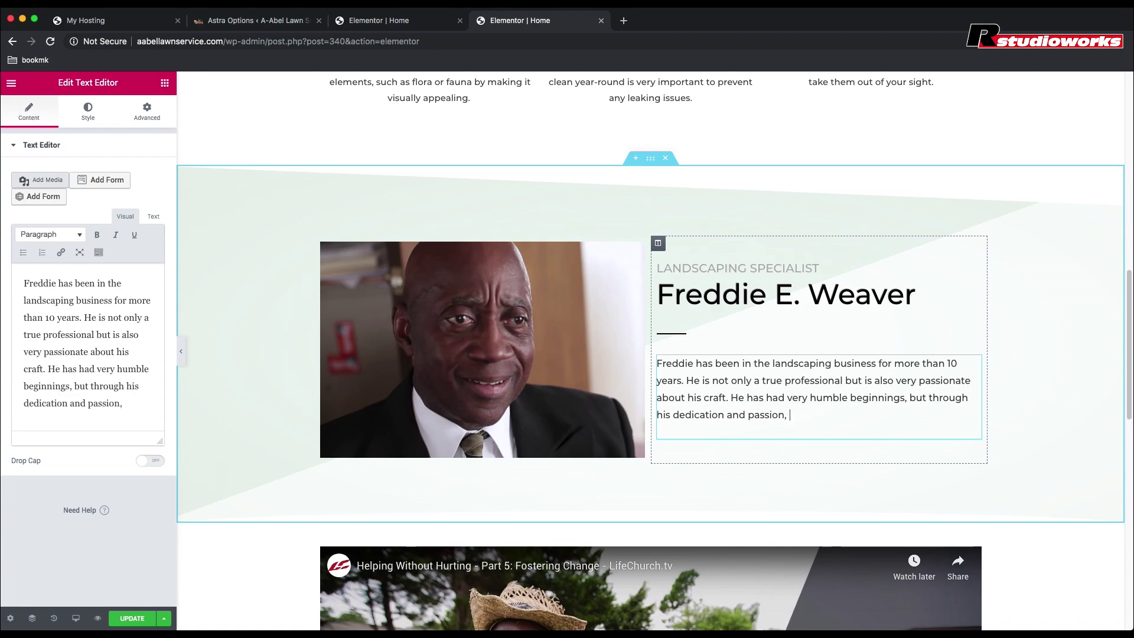
type("he now")
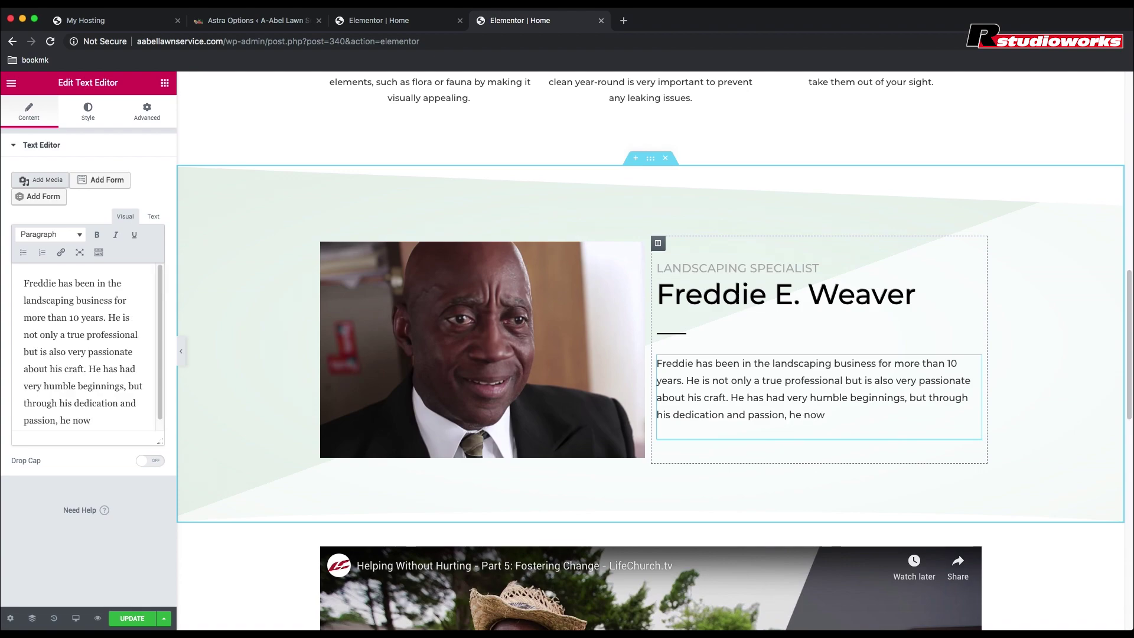
type(" has a booming busine")
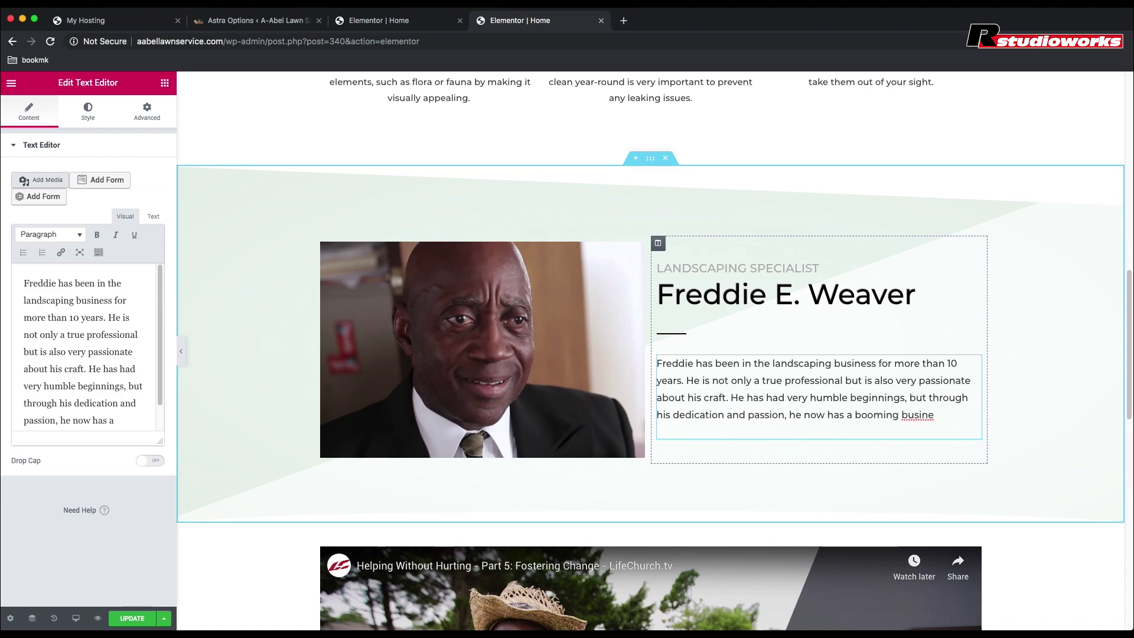
type("ss in Midwest City")
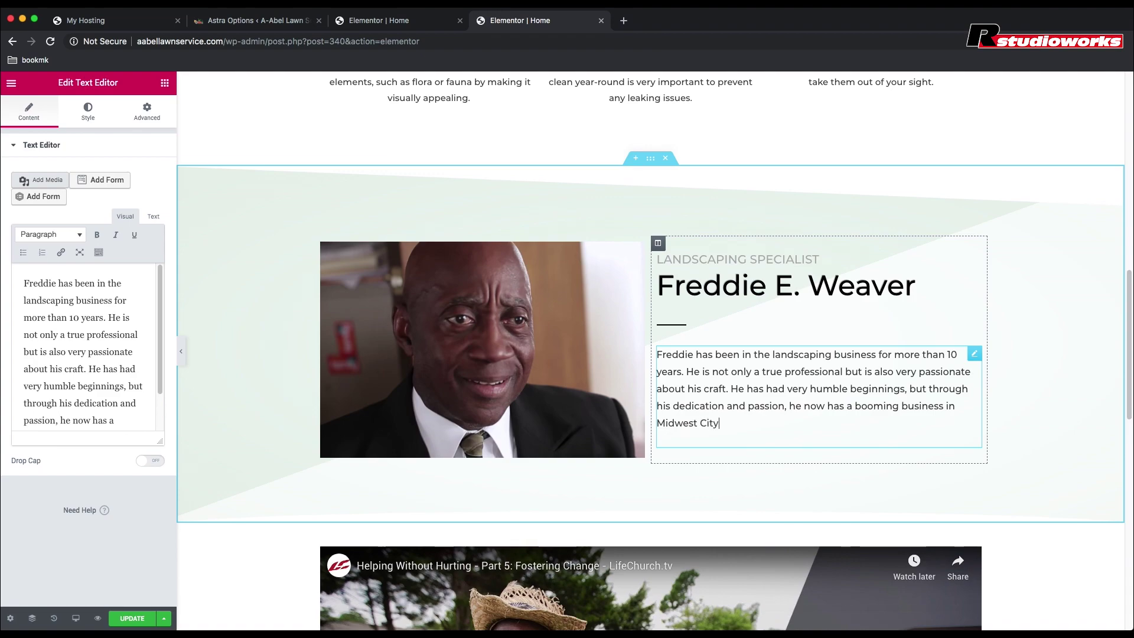
type(", Oklahoma.")
Step: Continue the bio with 'Call him today today to book your appointments', removing a stray character
type("Call him")
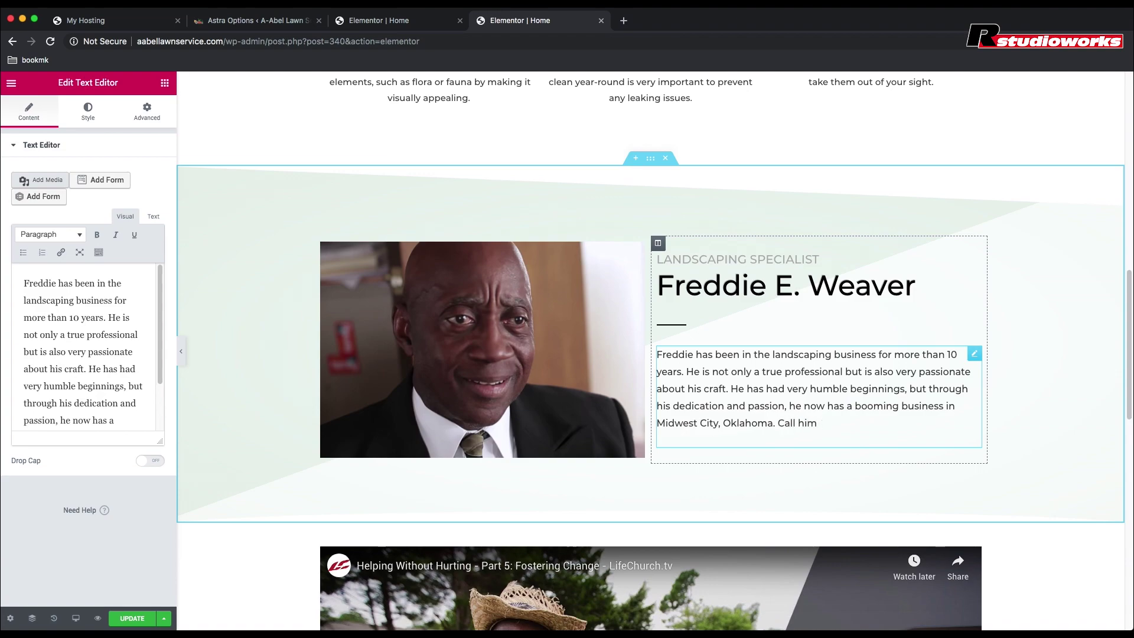
type(" today (")
key("BackSpace")
type("today to book")
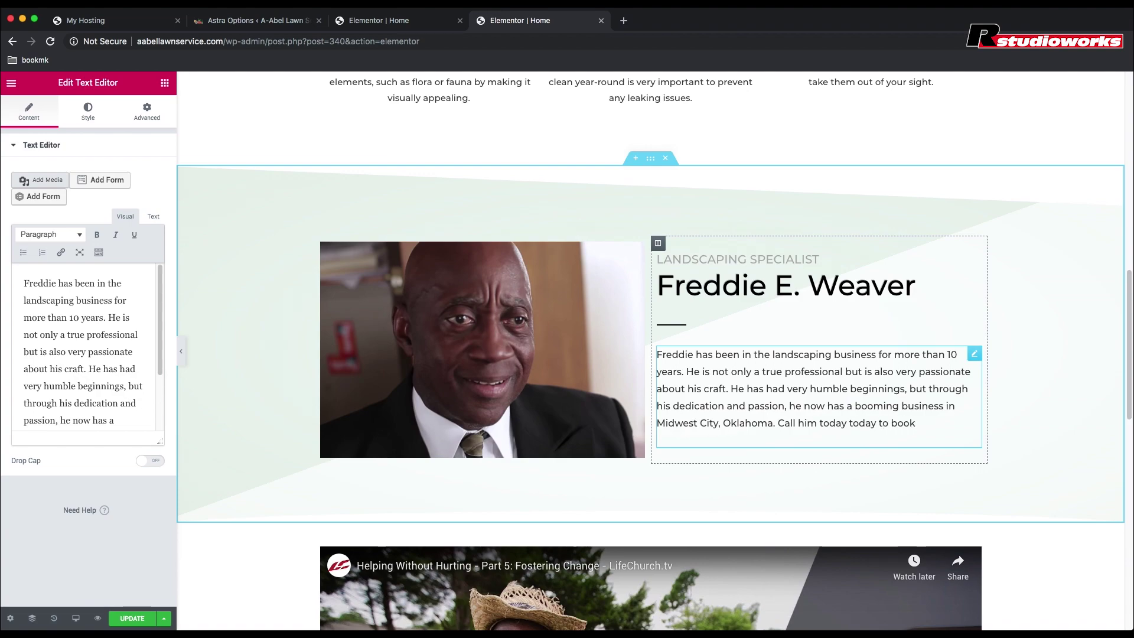
type(" your appointments")
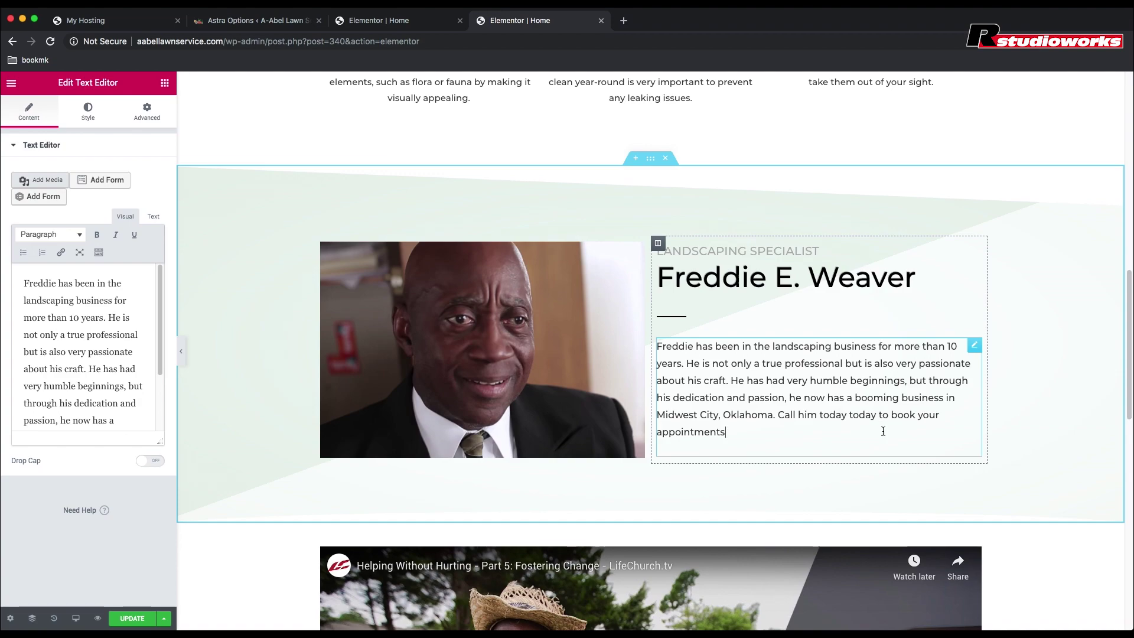
Step: Add 'at' with the booking phone number, then 'if you want your valuable lawn treated…by a real landscape artist'
scroll(883, 431, "down", 2)
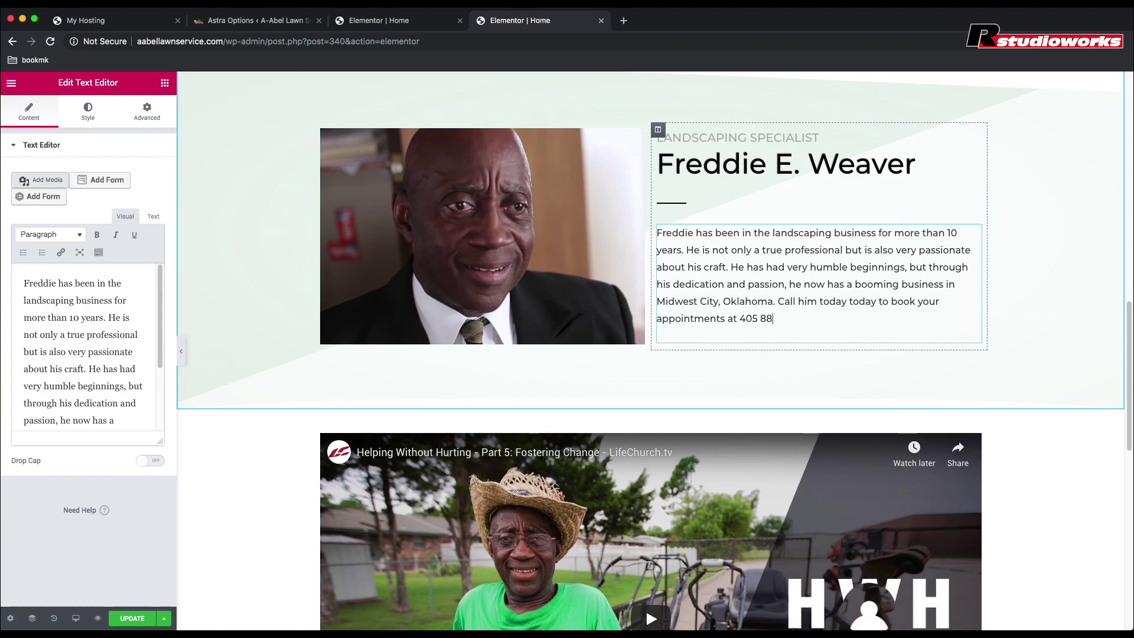
type("f you want your va")
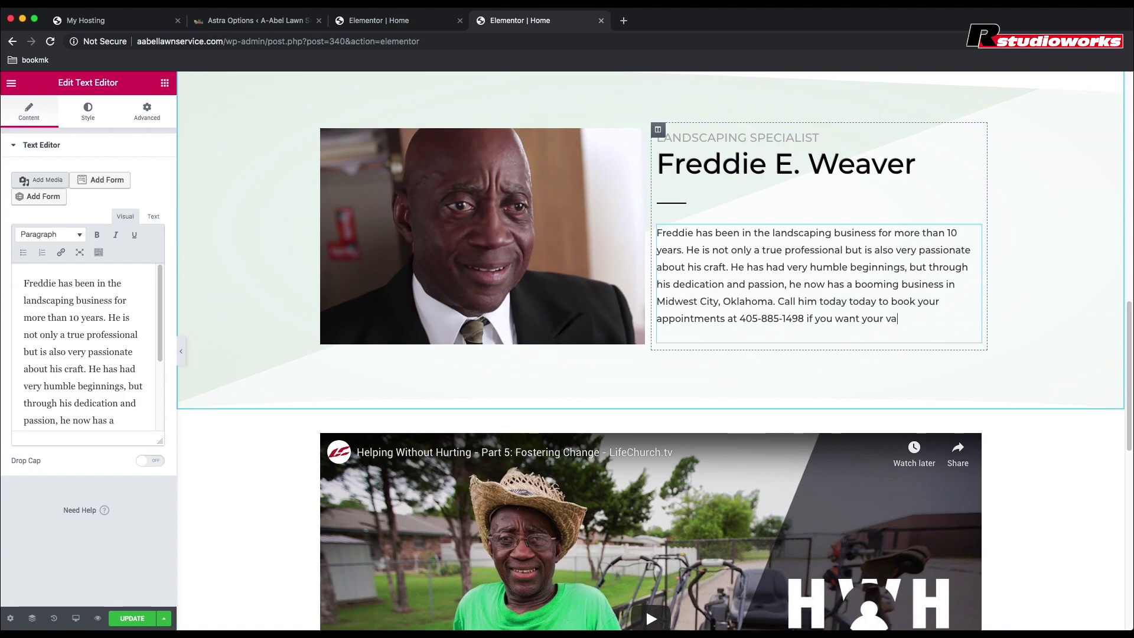
type("luable lawn to be treate")
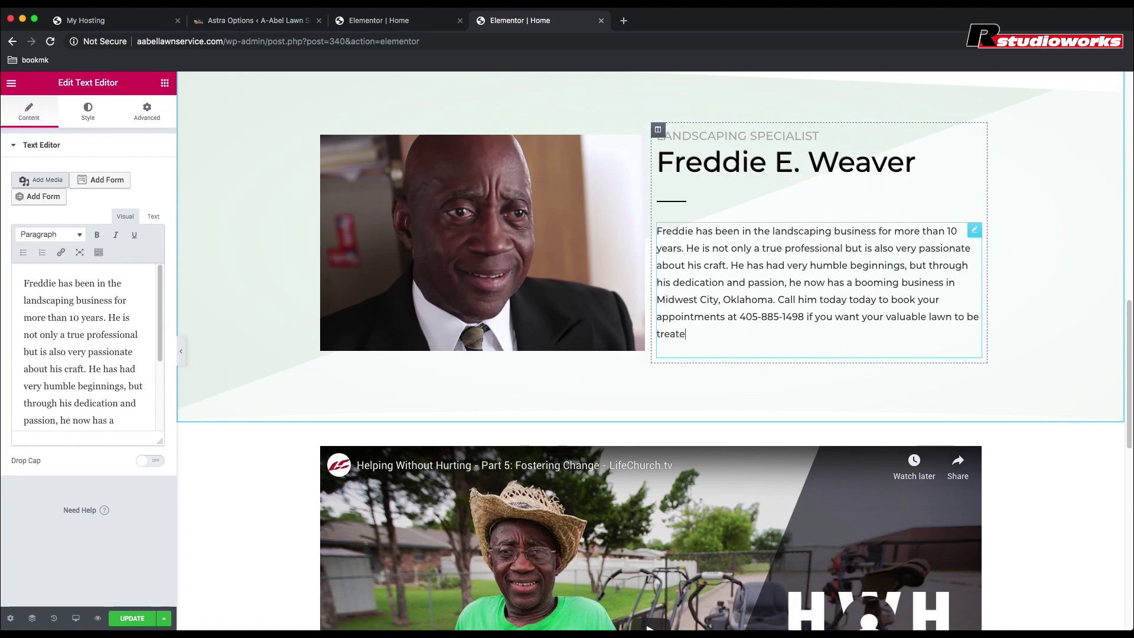
type("d with care by a real landscape ar")
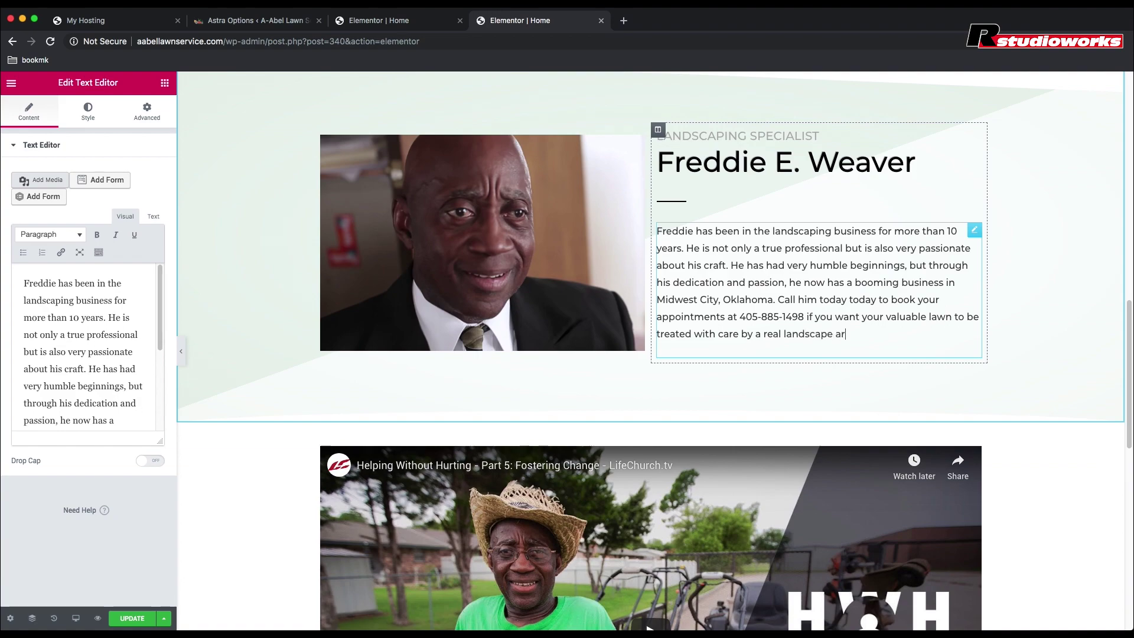
type("tist.")
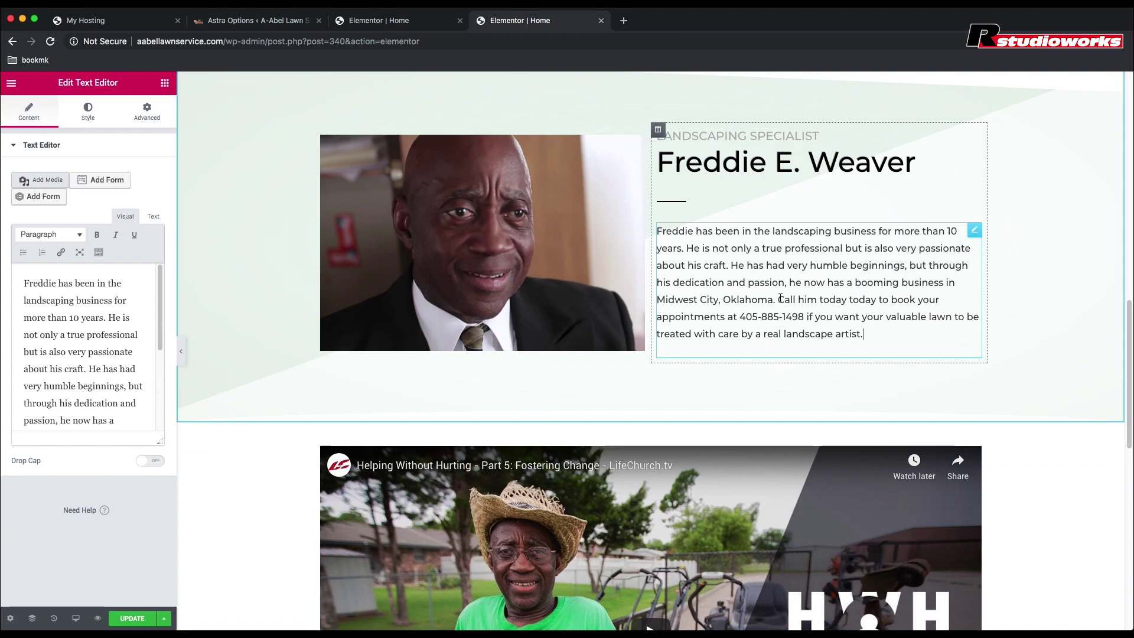
Step: Make the booking sentence, from 'Call him today' through the phone number, bold
left_click_drag(779, 300, 804, 317)
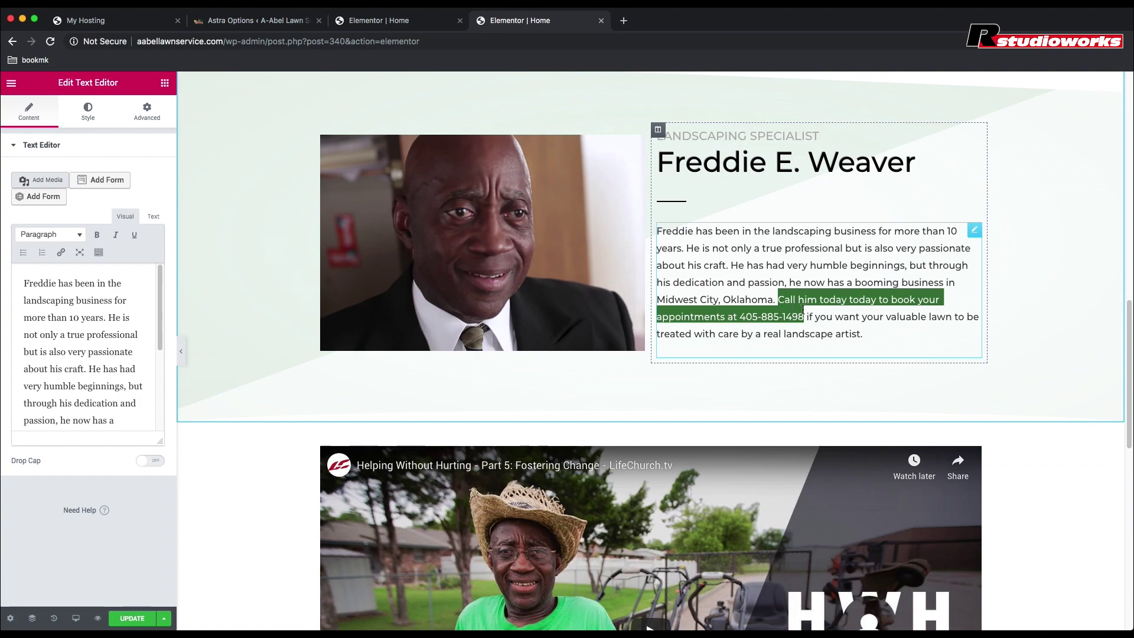
left_click(733, 279)
left_click(870, 337)
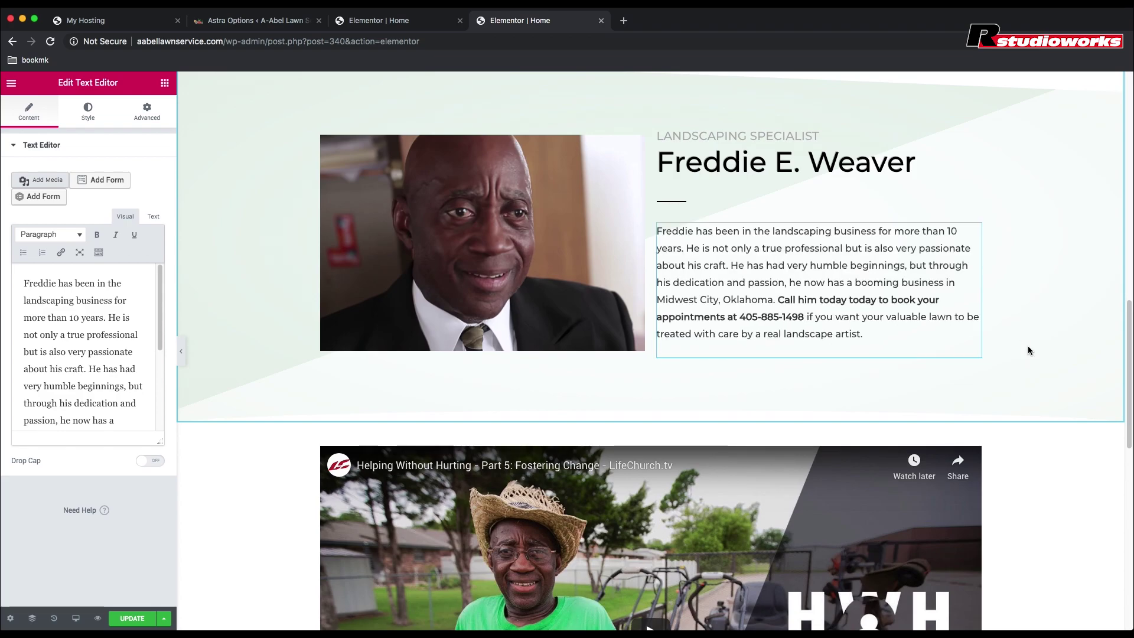
scroll(1028, 345, "down", 10)
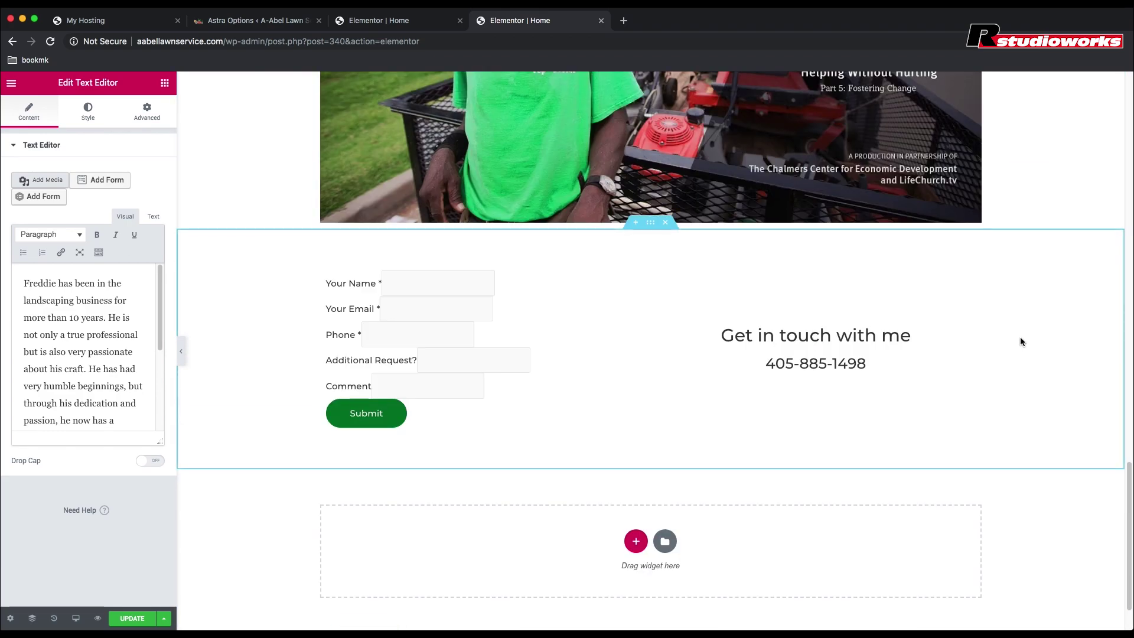
Step: Switch the contact-form section's background type to Gradient
left_click(650, 225)
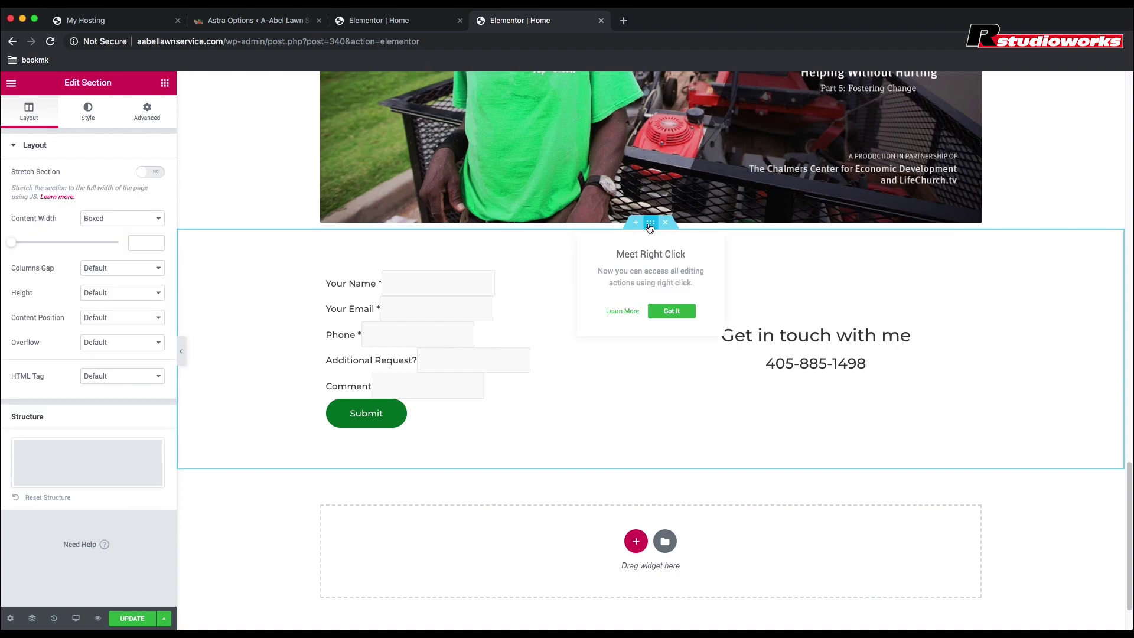
left_click(87, 111)
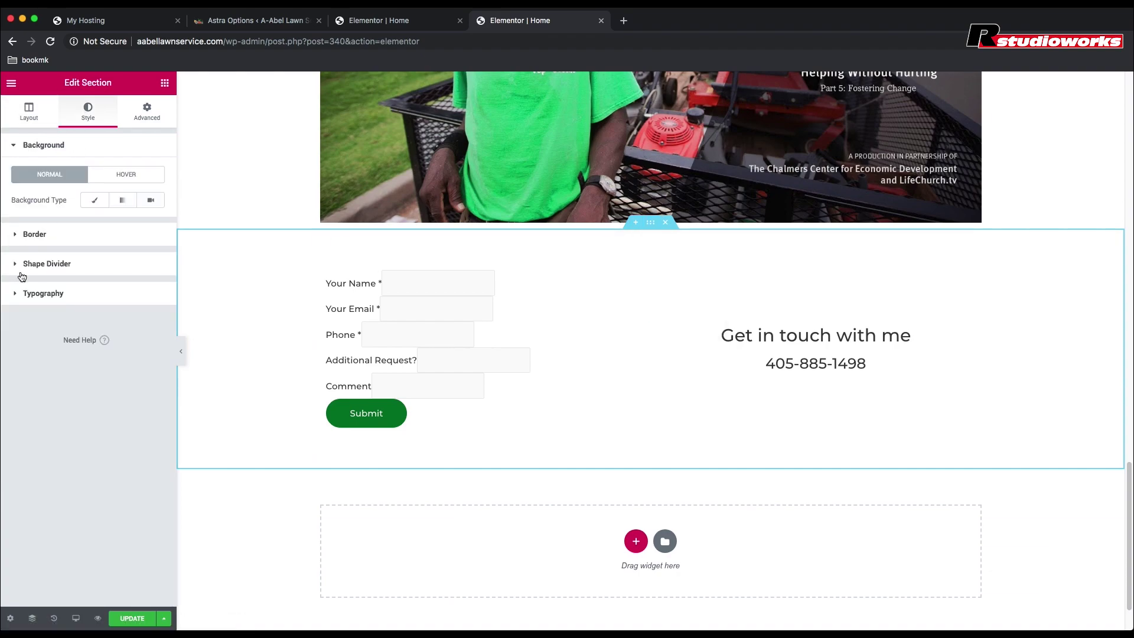
left_click(123, 201)
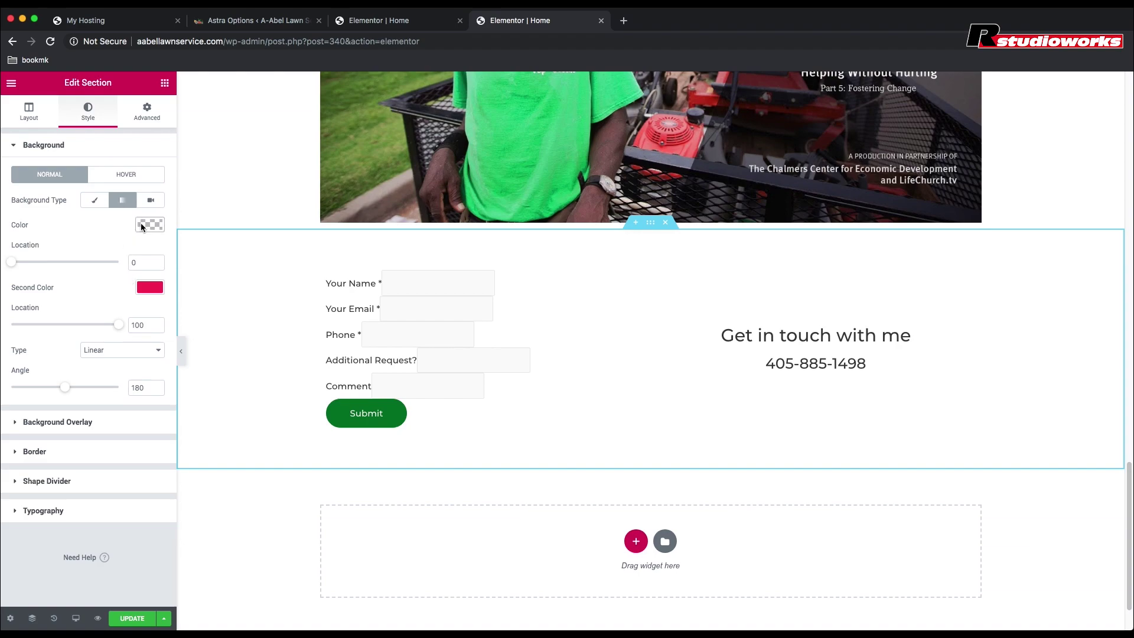
scroll(246, 371, "up", 6)
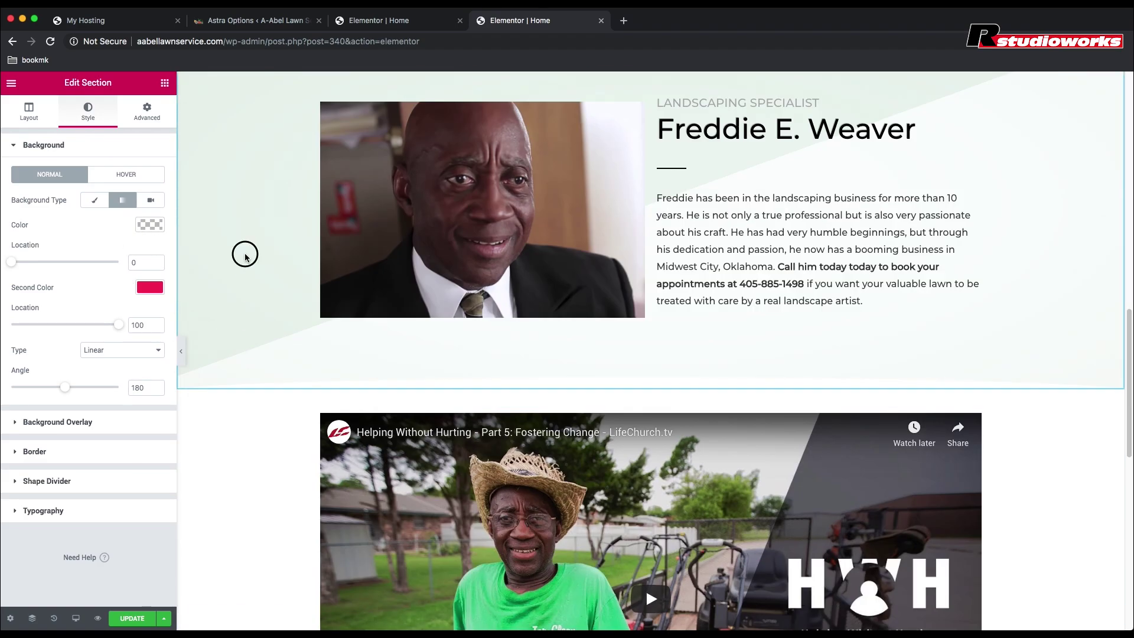
scroll(506, 207, "up", 3)
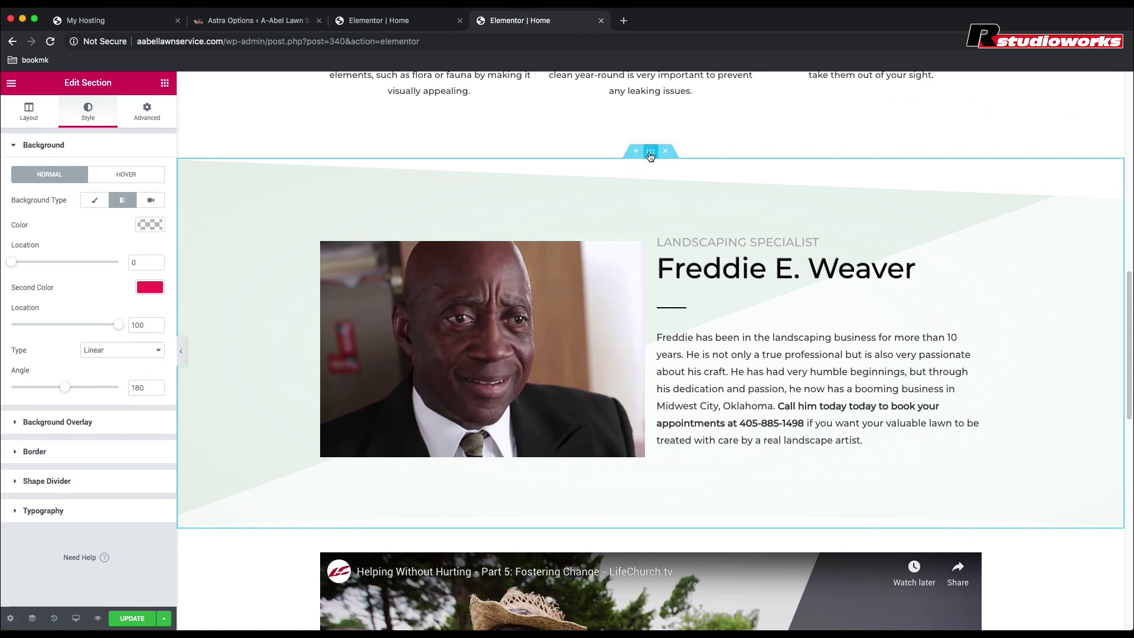
Step: Copy the first gradient colour value from the bio section's background
left_click(216, 190)
left_click(87, 109)
left_click(150, 224)
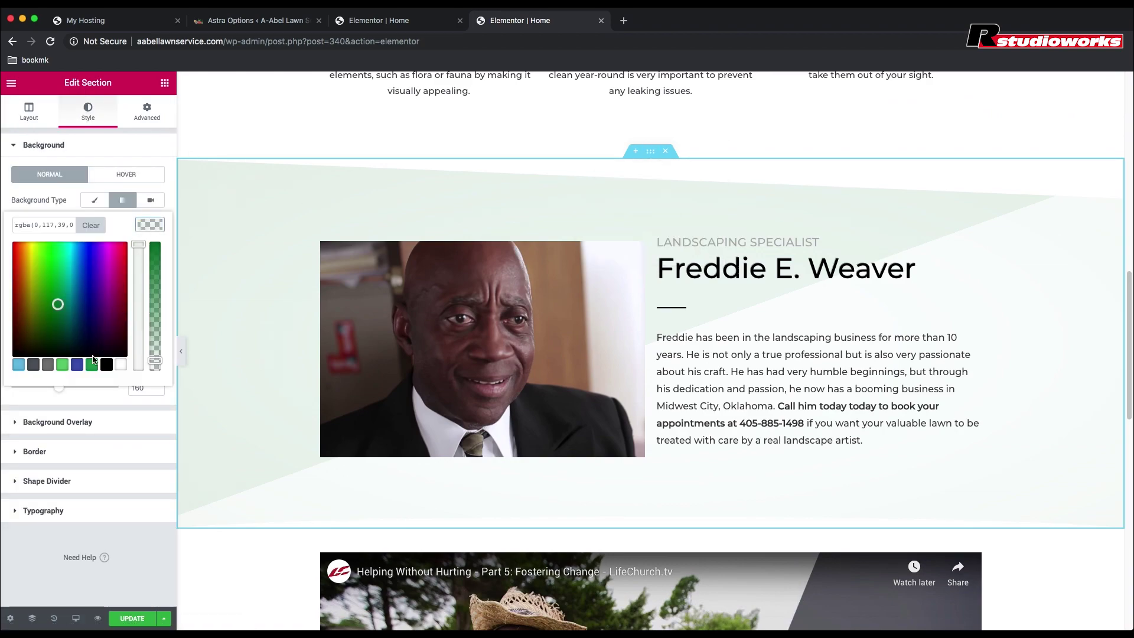
left_click_drag(16, 224, 91, 224)
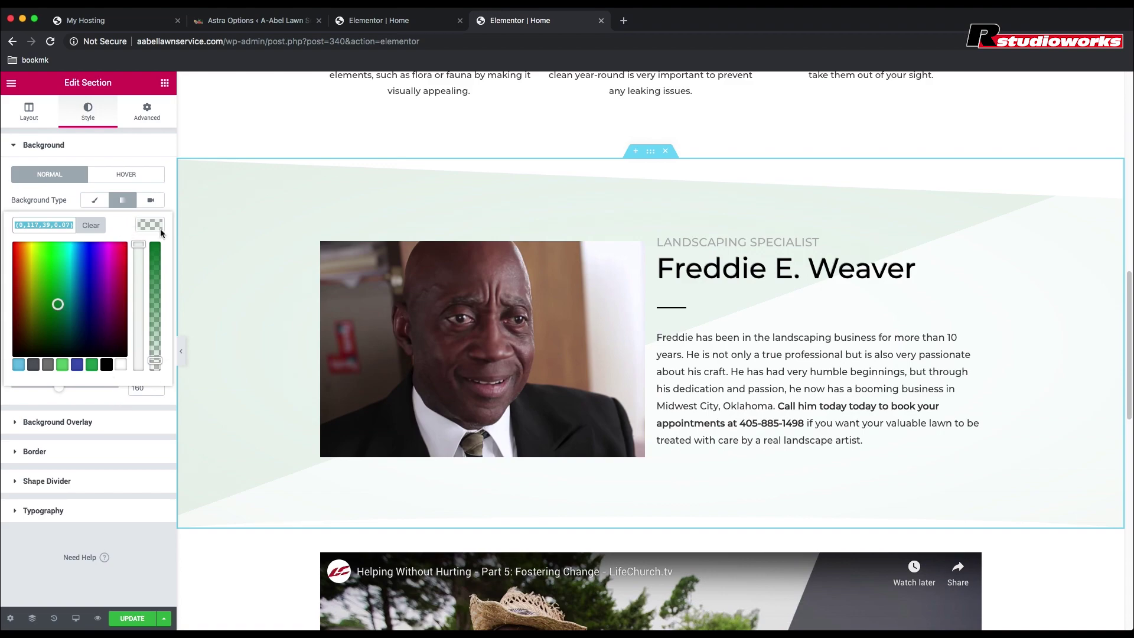
scroll(233, 361, "down", 13)
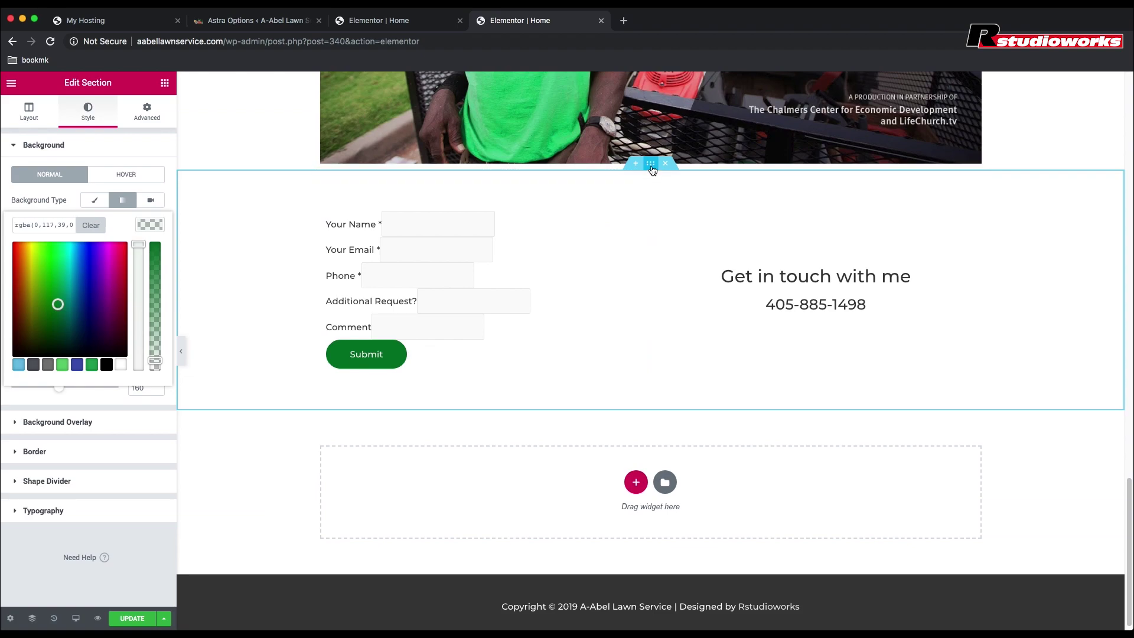
Step: Paste the faint green value as the contact-form section's first gradient colour
left_click(200, 230)
left_click(147, 225)
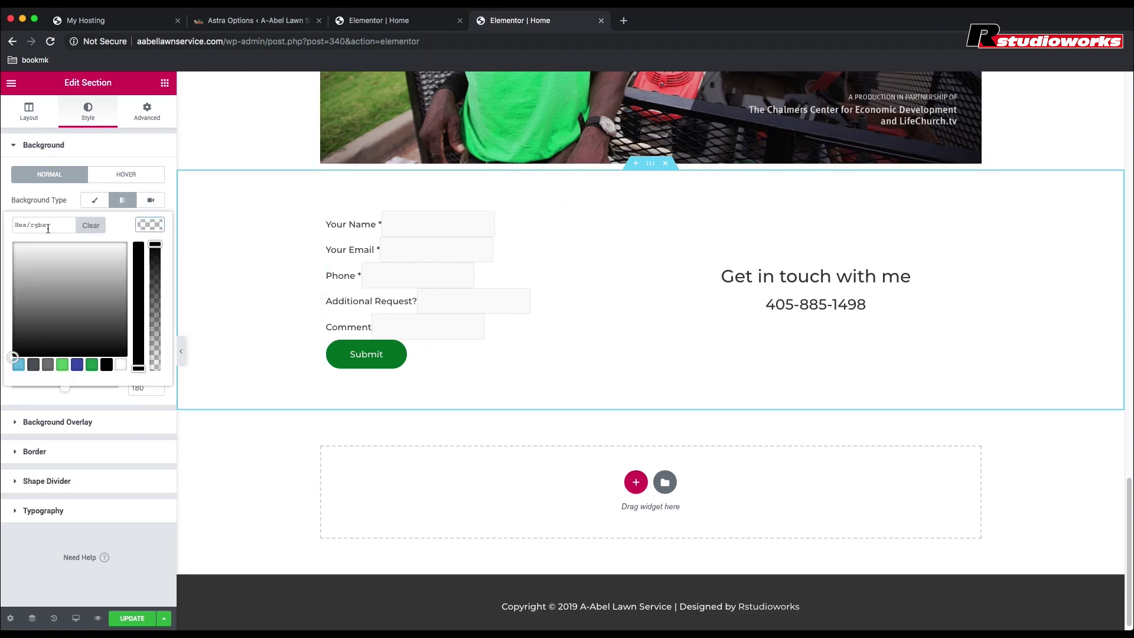
key("ctrl+v")
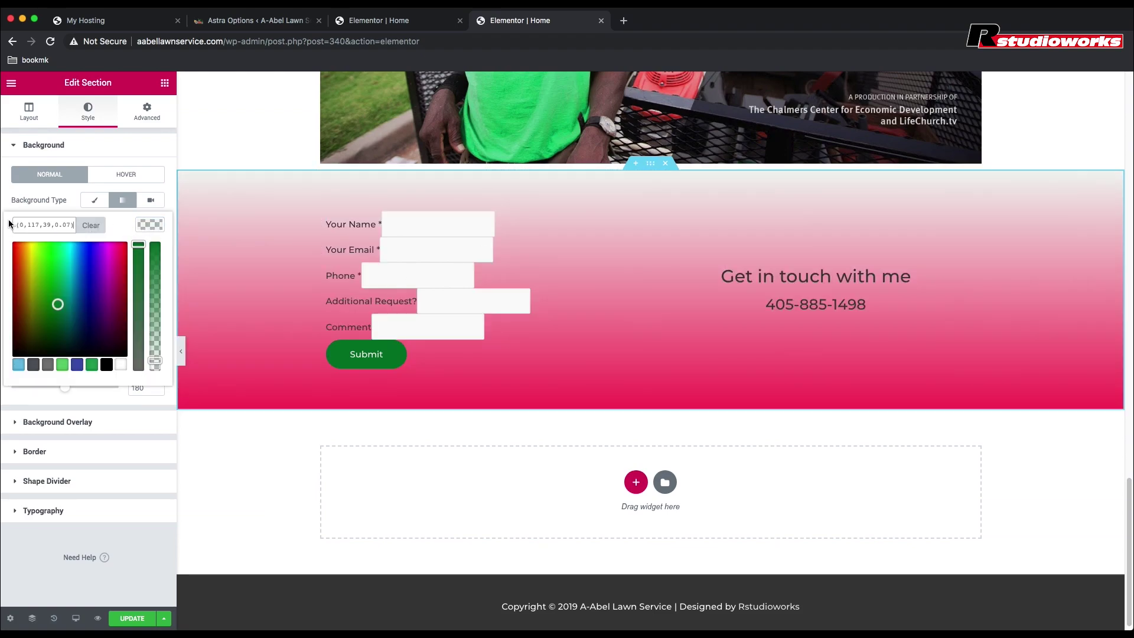
double_click(15, 224)
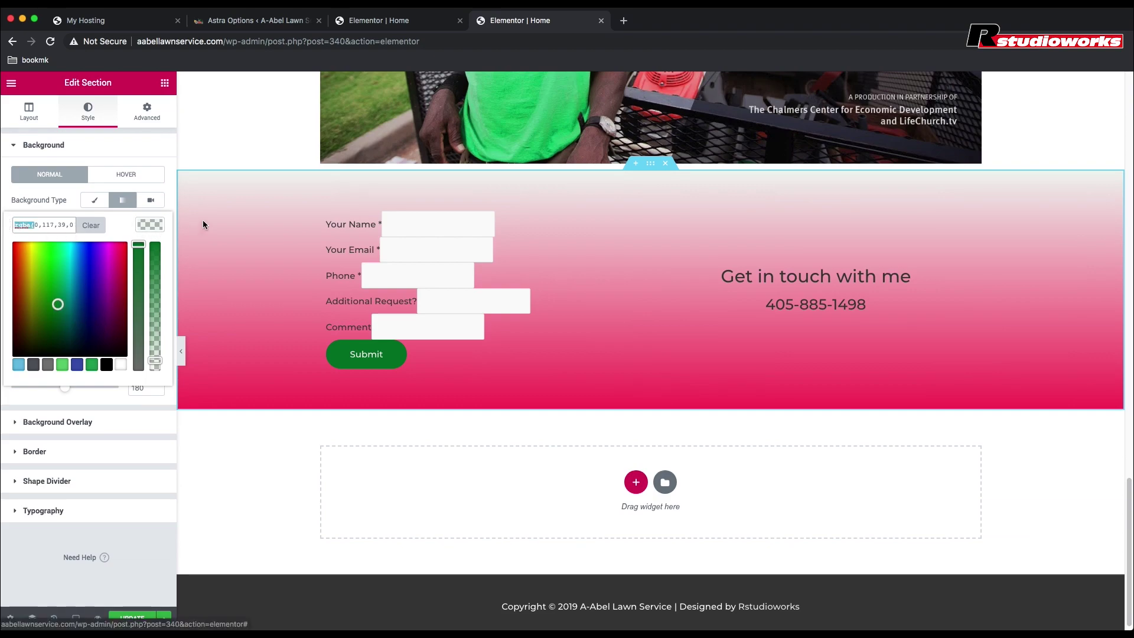
left_click(169, 193)
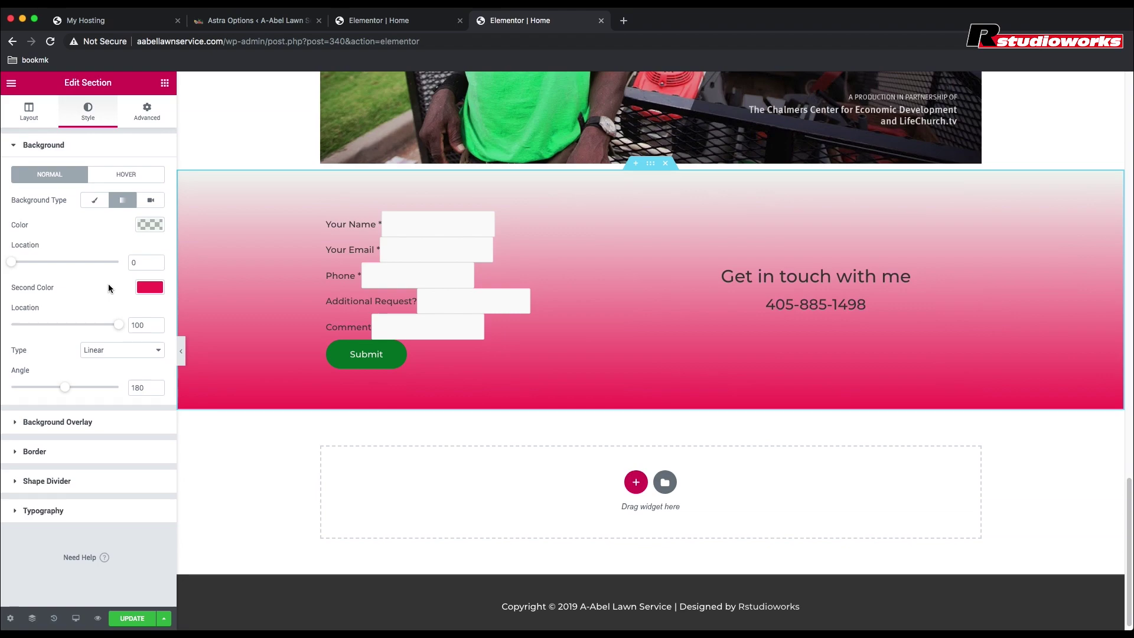
scroll(230, 243, "up", 8)
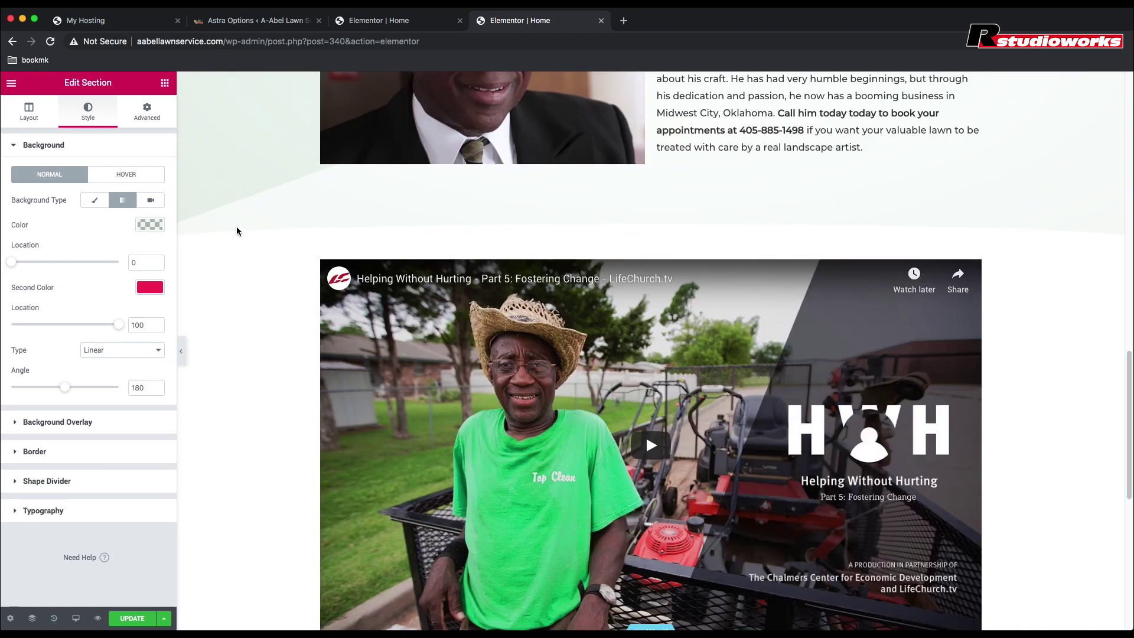
scroll(471, 190, "up", 4)
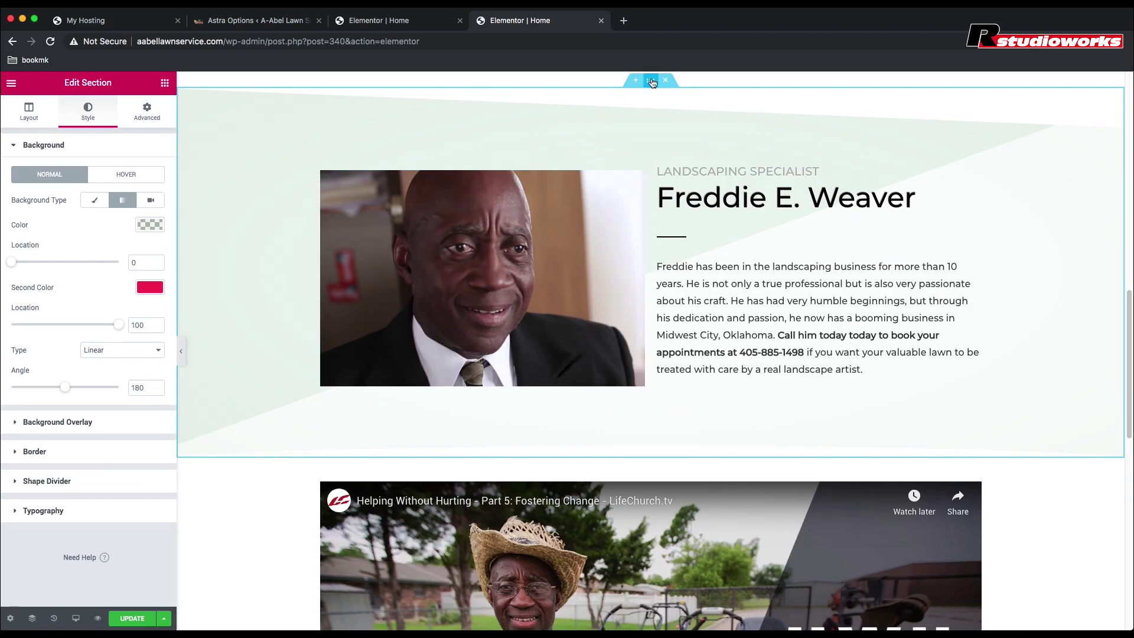
left_click(648, 84)
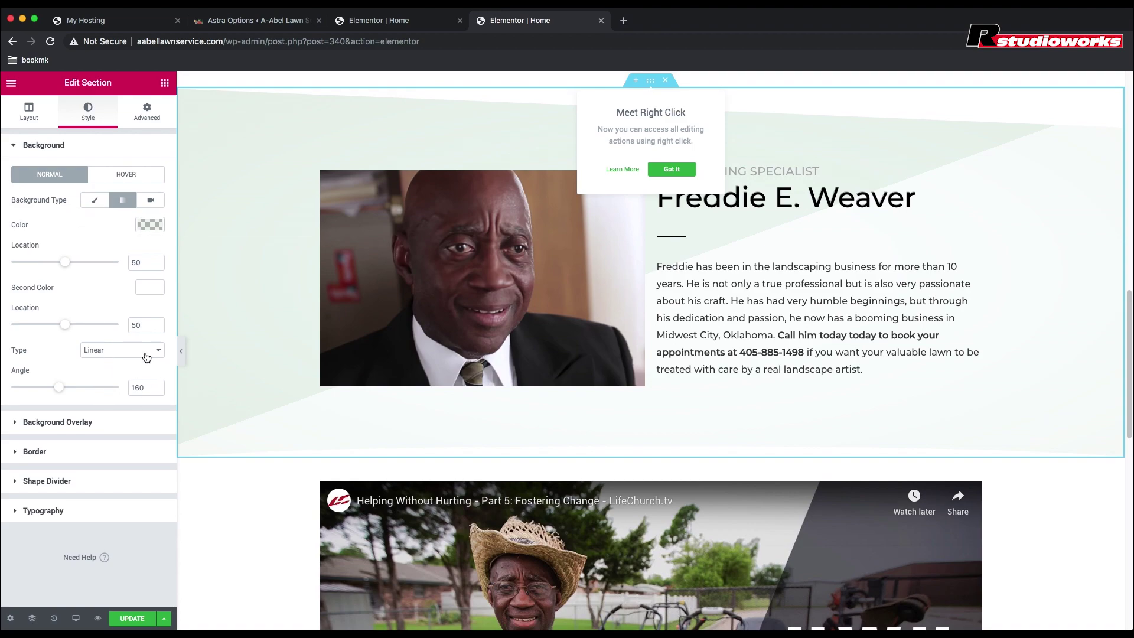
scroll(473, 278, "down", 10)
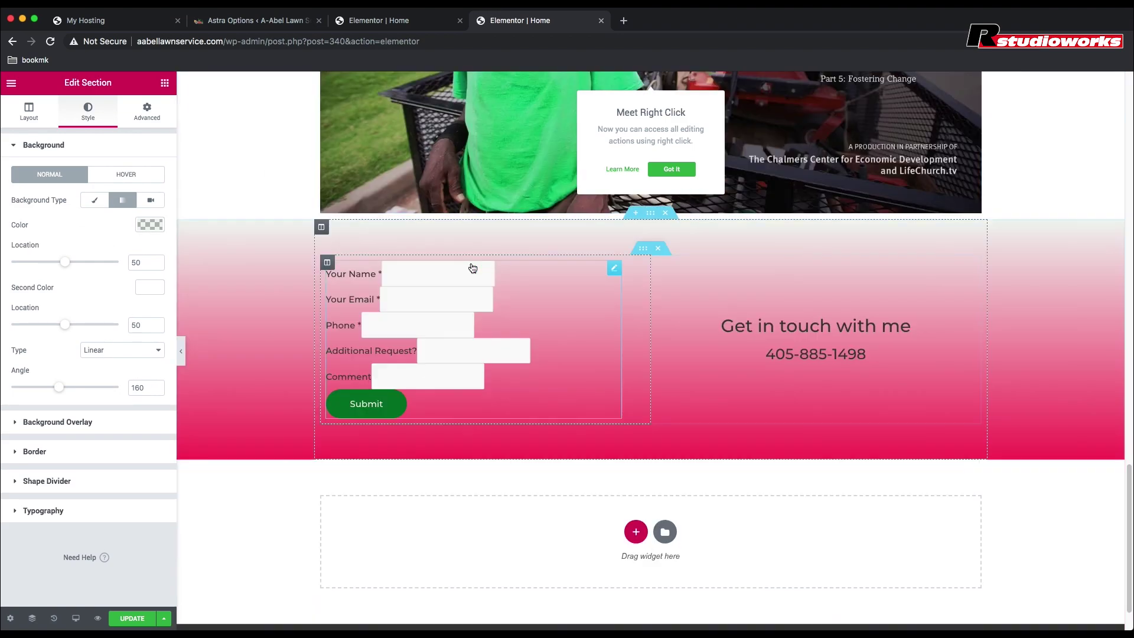
Step: Set the contact-form gradient stops to 50/50 and the second colour to white
left_click(662, 226)
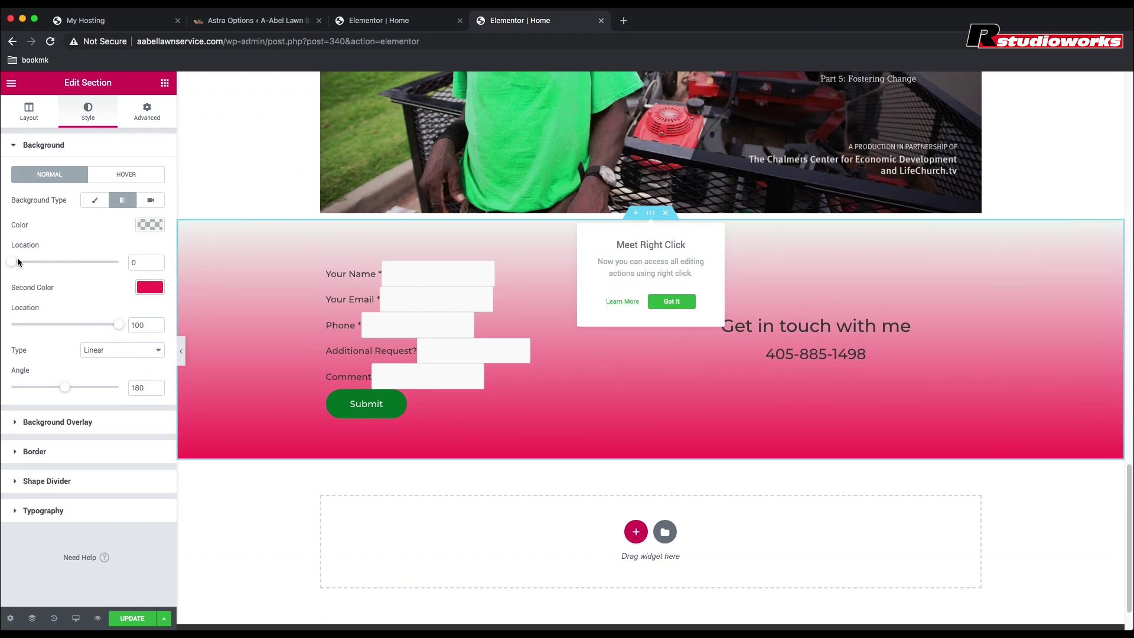
mouse_move(65, 262)
left_mouse_down()
mouse_move(52, 262)
mouse_move(65, 262)
left_mouse_up()
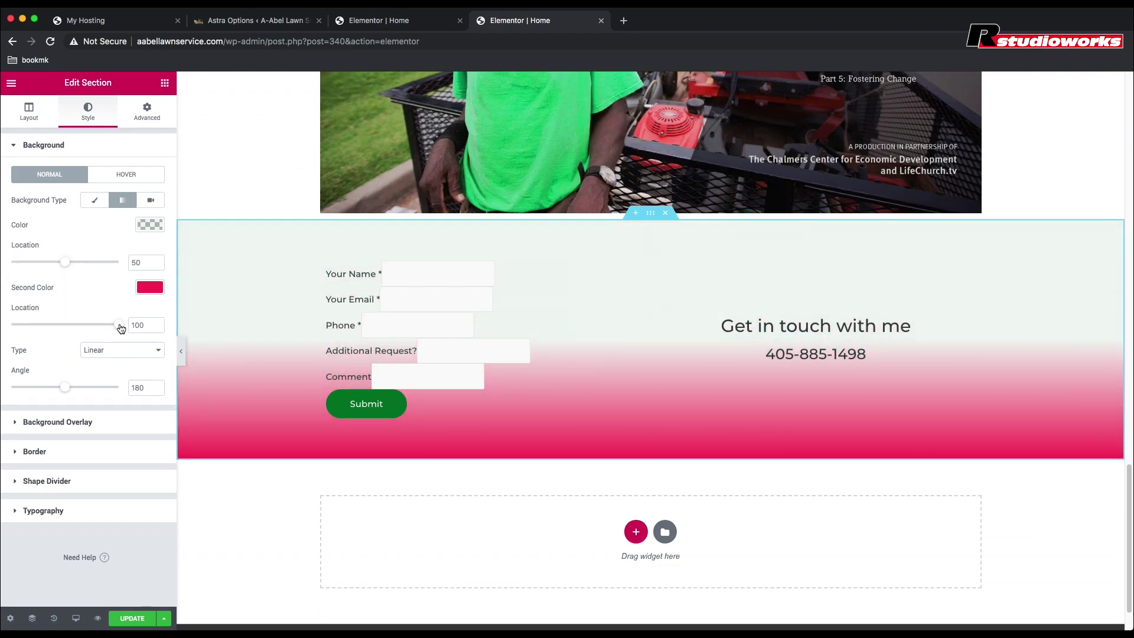
left_click_drag(119, 324, 65, 324)
left_click_drag(65, 387, 59, 389)
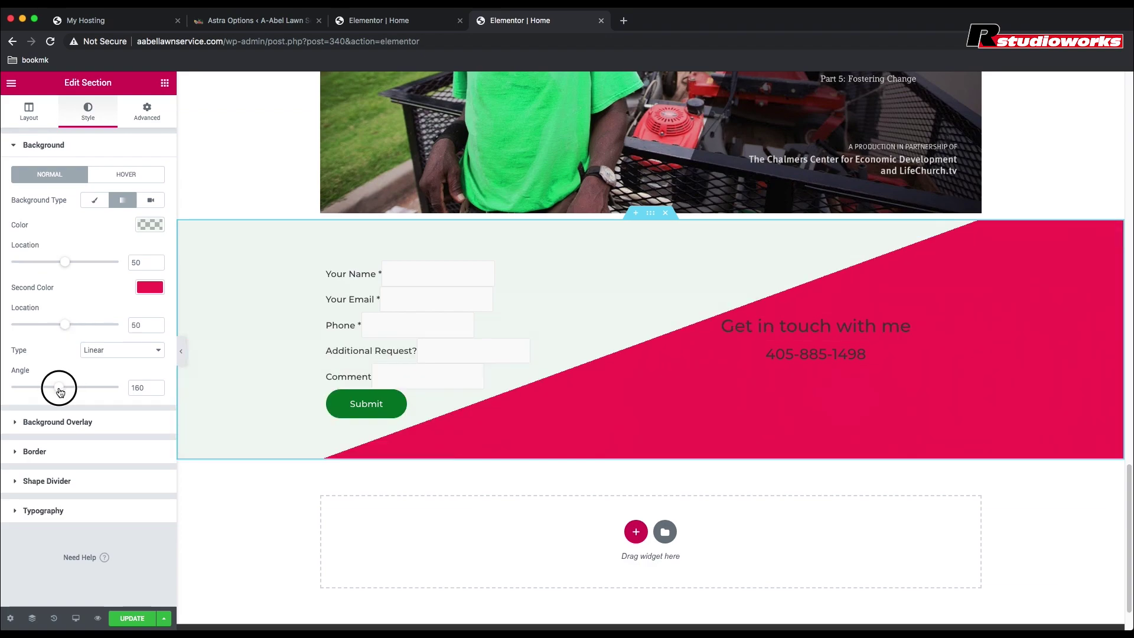
left_click(150, 288)
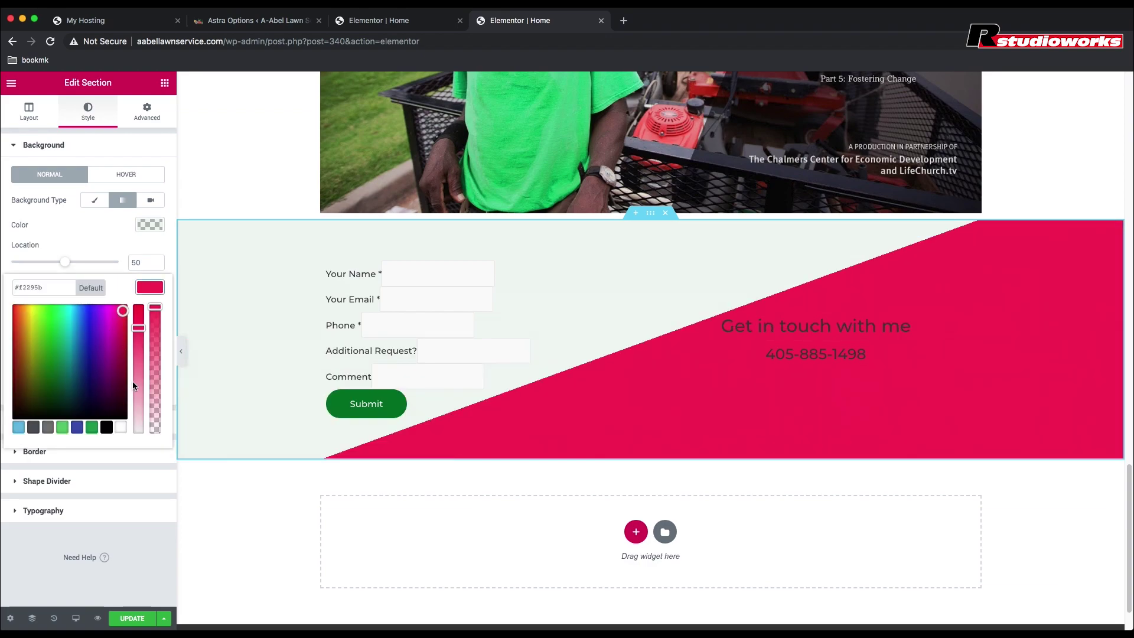
left_click(121, 428)
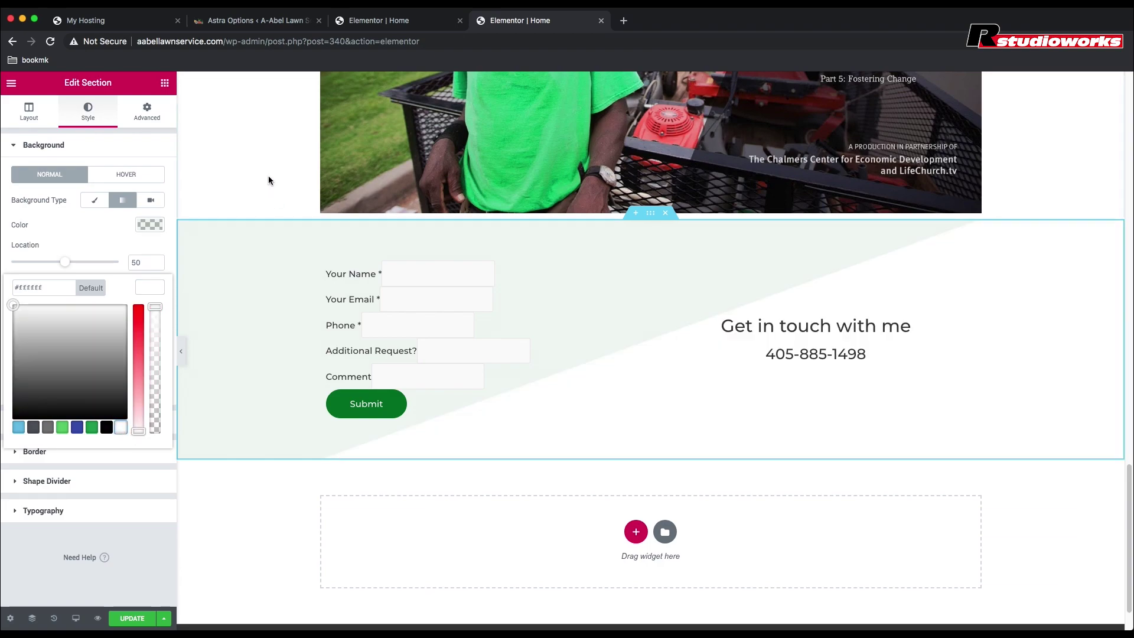
scroll(269, 178, "up", 10)
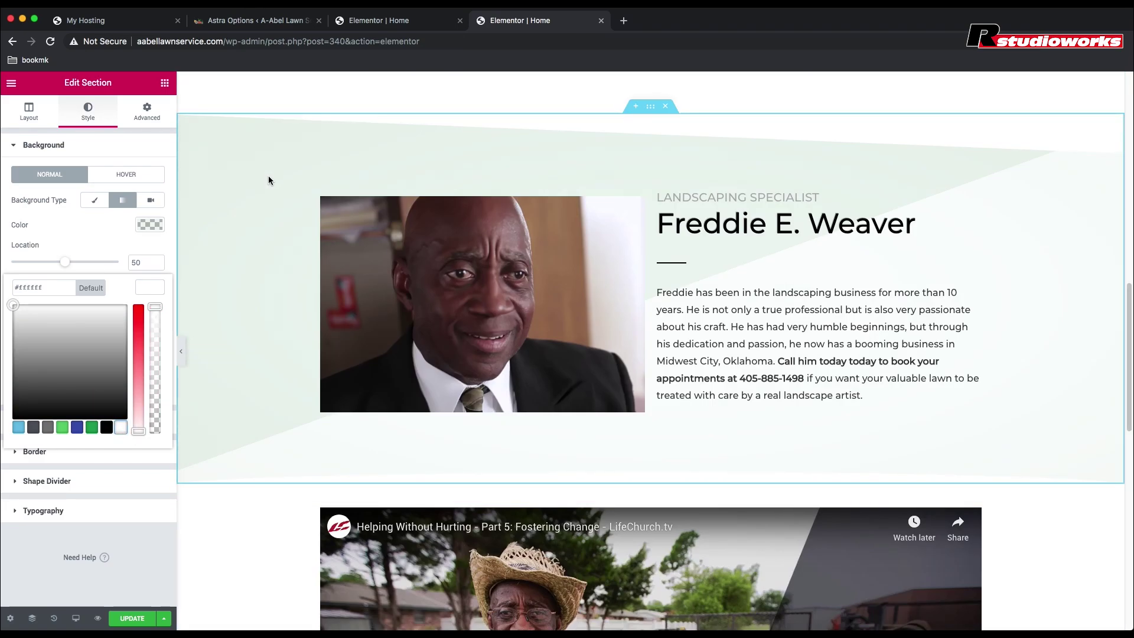
scroll(254, 413, "down", 10)
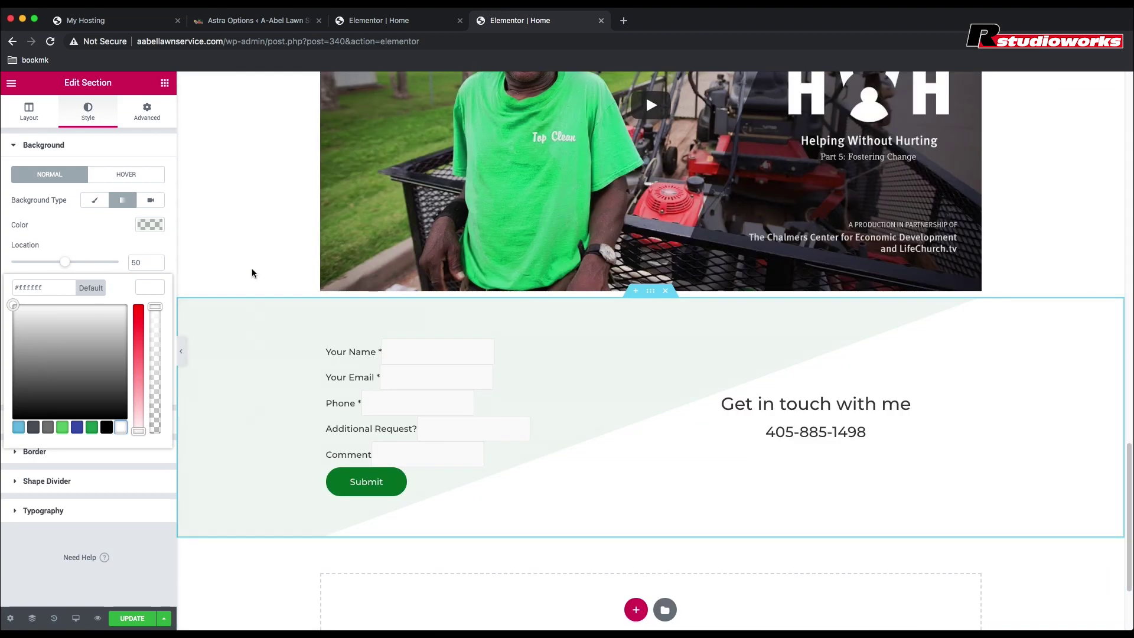
left_click(165, 240)
Step: Angle the contact-form gradient at 200°, save the page, and load the embedded video
left_click(67, 388)
left_click_drag(68, 390, 72, 390)
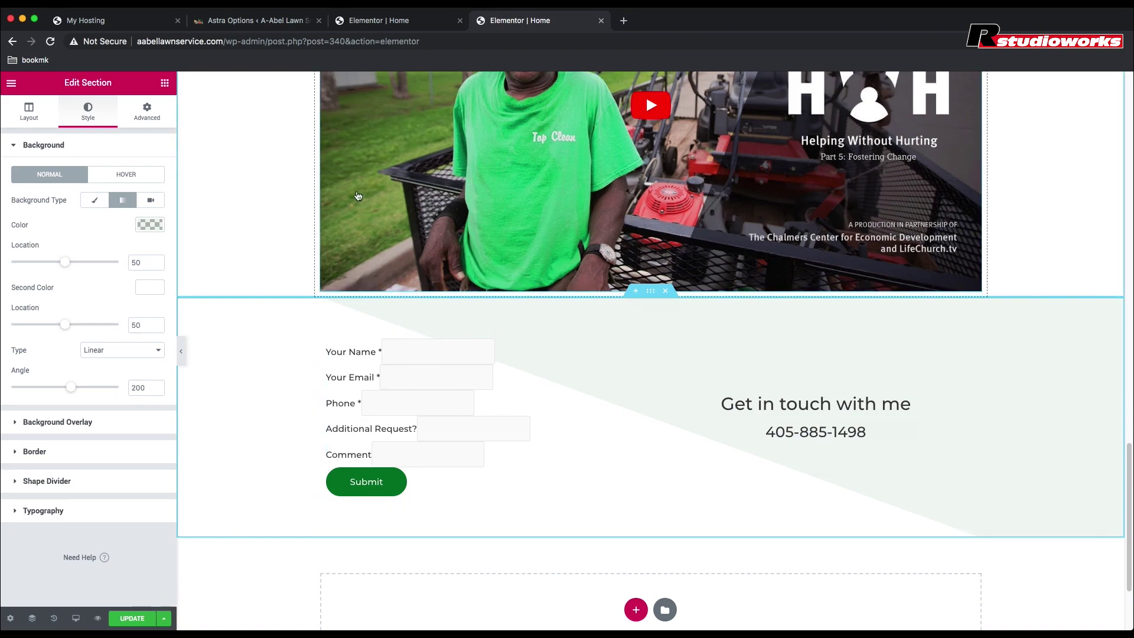
left_click(128, 617)
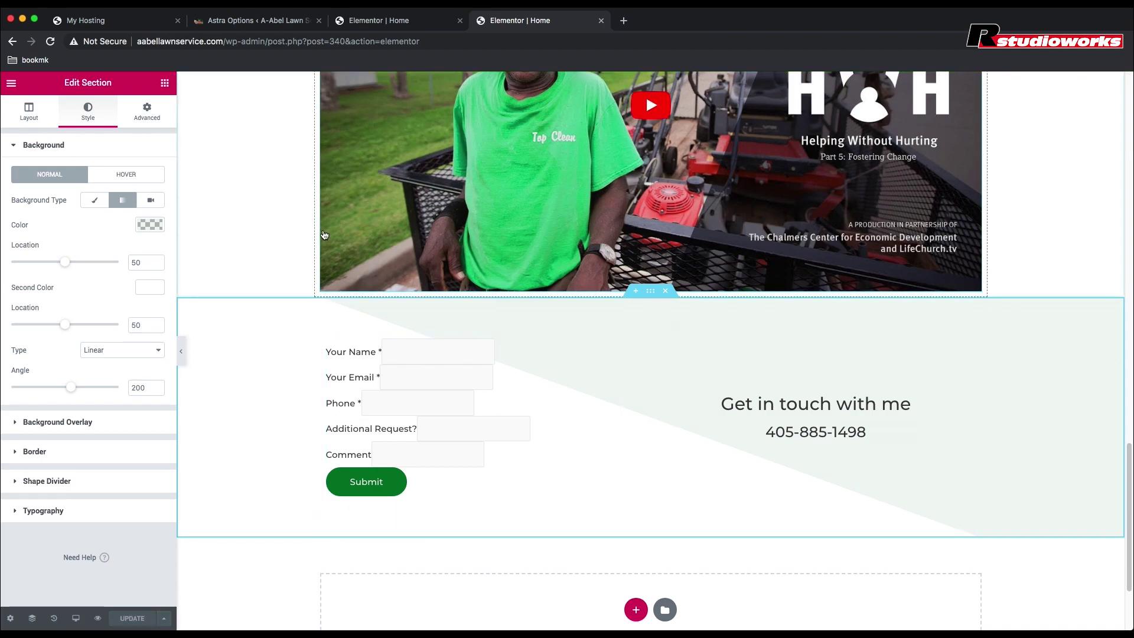
left_click(432, 226)
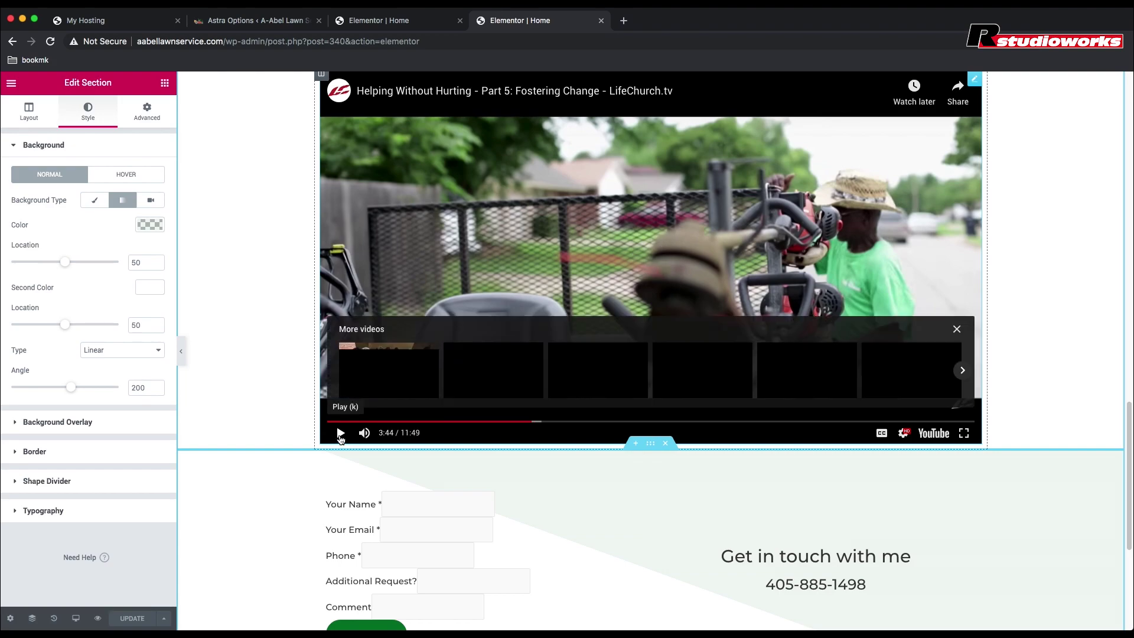
Step: Check the section's Layout settings, then return to its Style settings
scroll(243, 359, "down", 3)
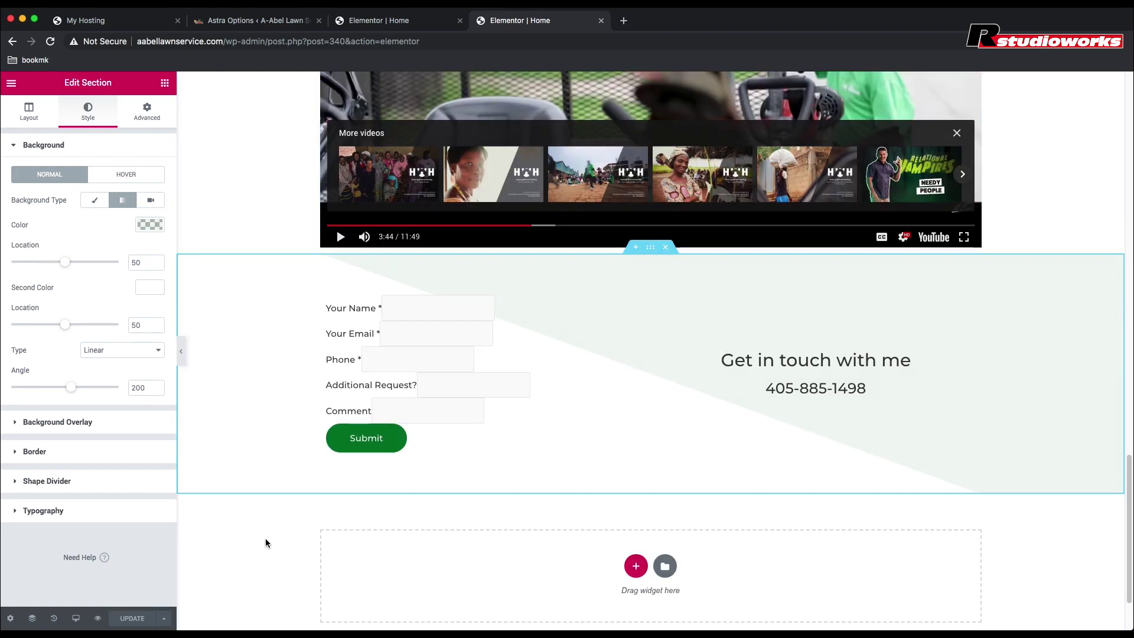
scroll(1038, 184, "up", 8)
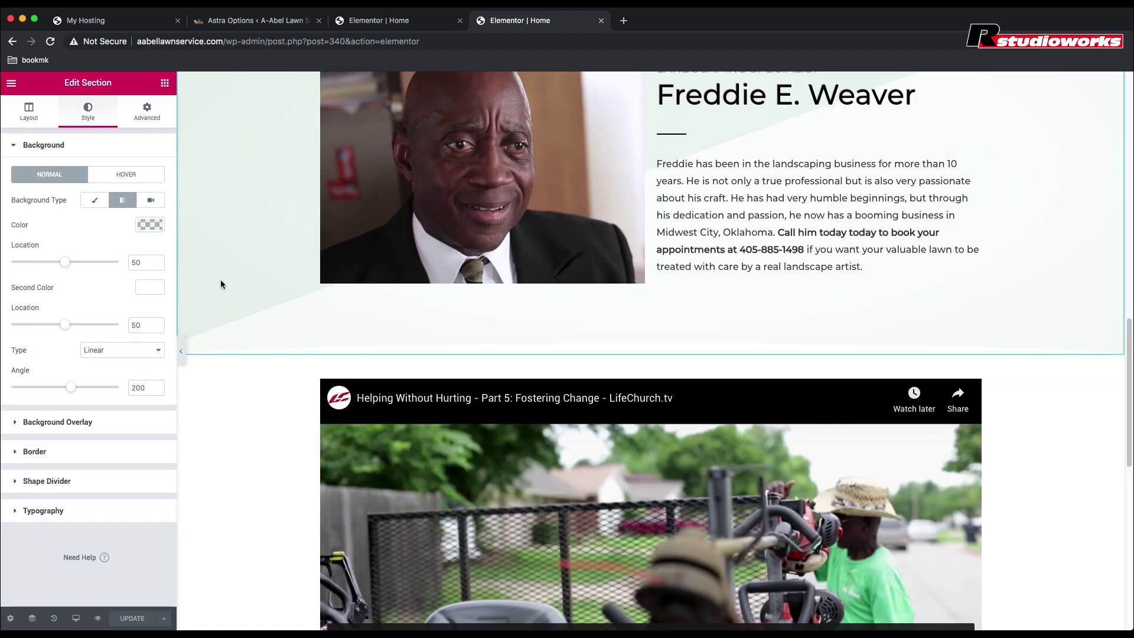
scroll(221, 281, "down", 4)
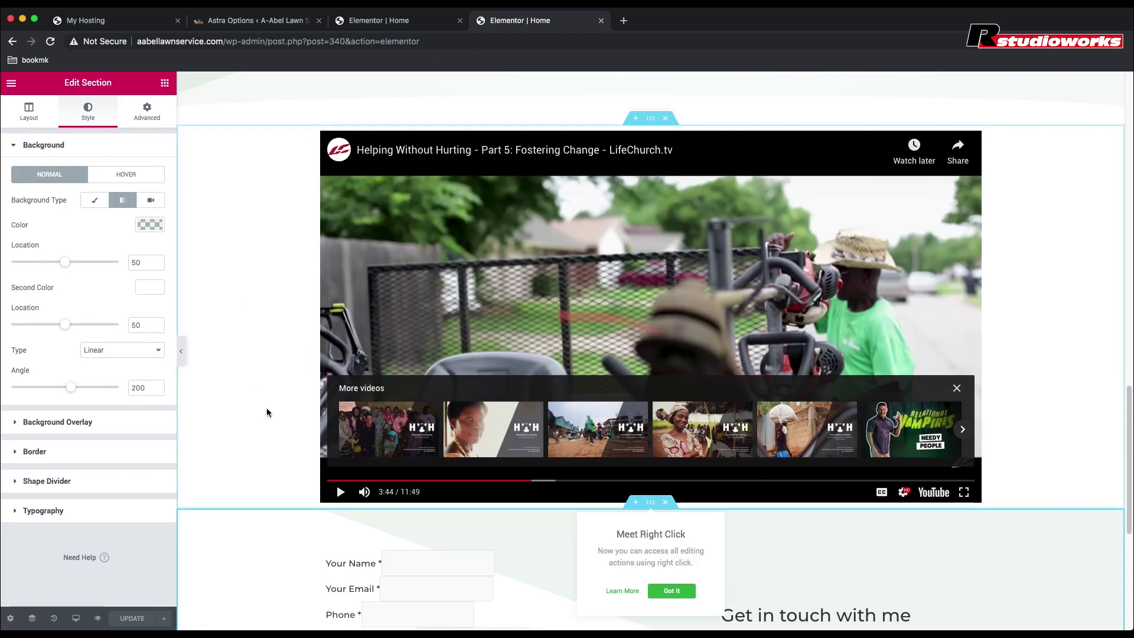
scroll(233, 403, "down", 3)
scroll(254, 623, "down", 1)
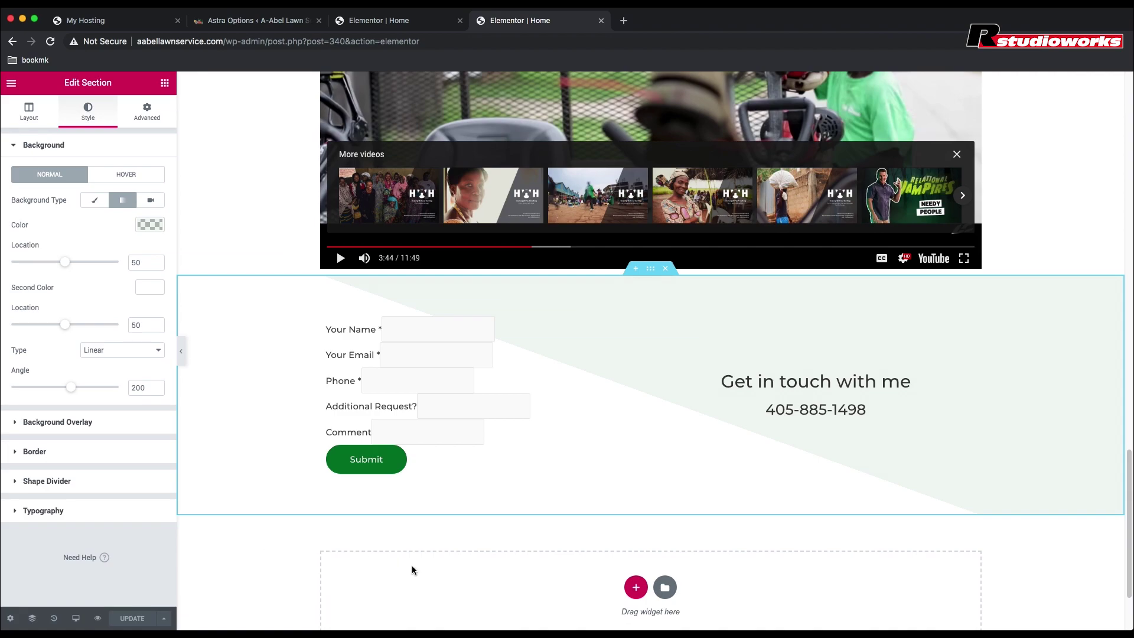
left_click(34, 123)
left_click(89, 118)
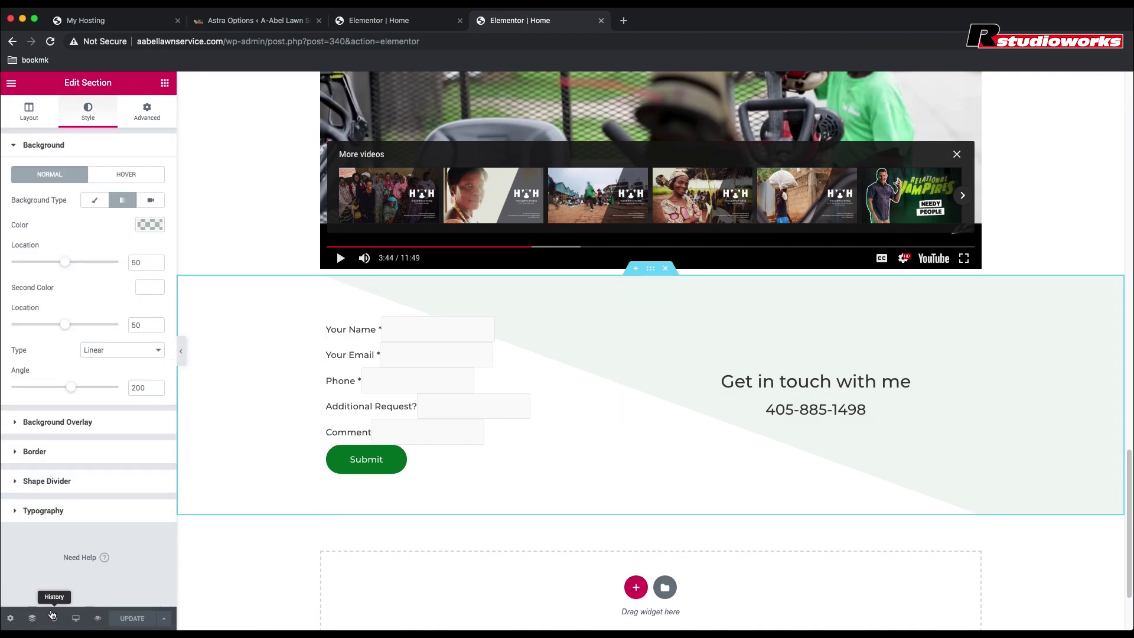
Step: Open the 'How may I help you?' heading for editing
scroll(406, 197, "up", 13)
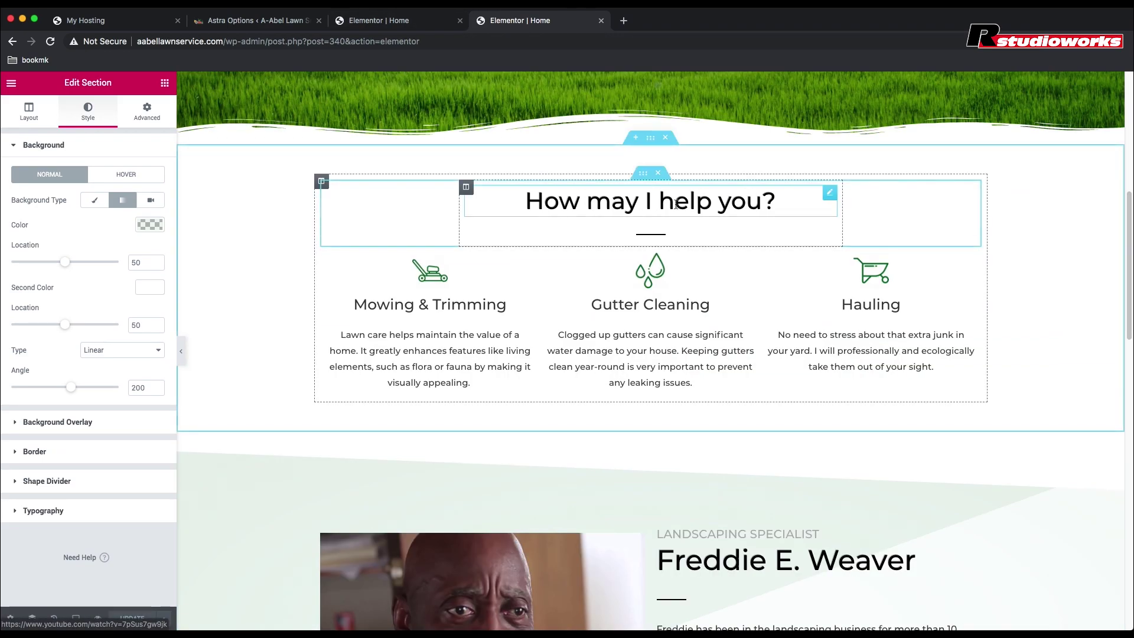
left_click(653, 198)
scroll(231, 318, "down", 8)
scroll(231, 318, "down", 3)
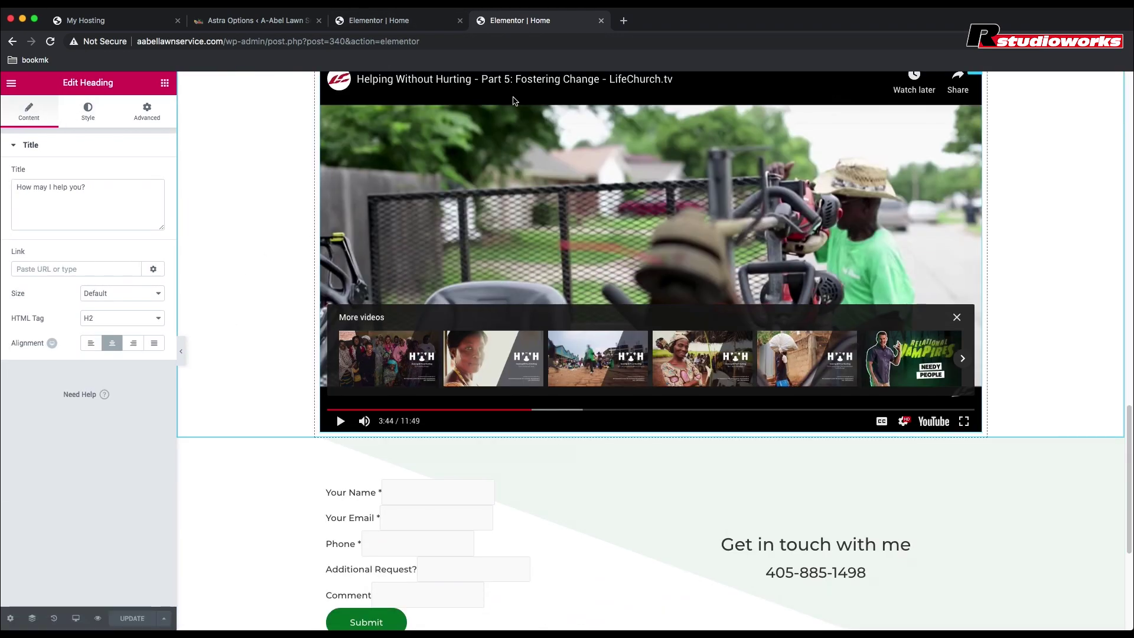
scroll(248, 394, "down", 3)
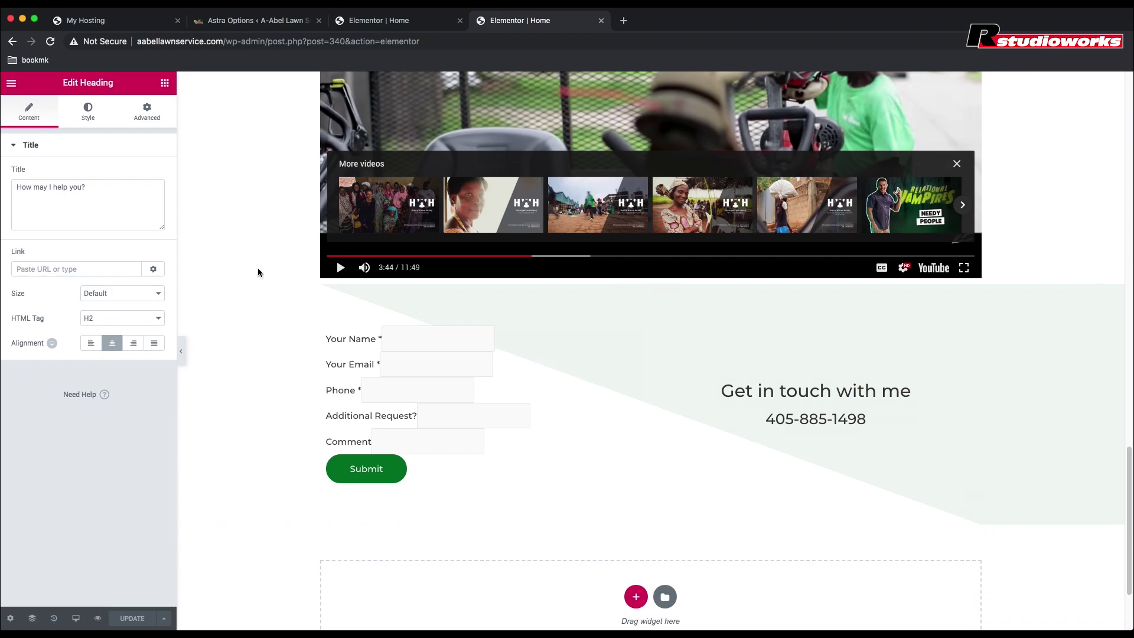
scroll(259, 272, "up", 9)
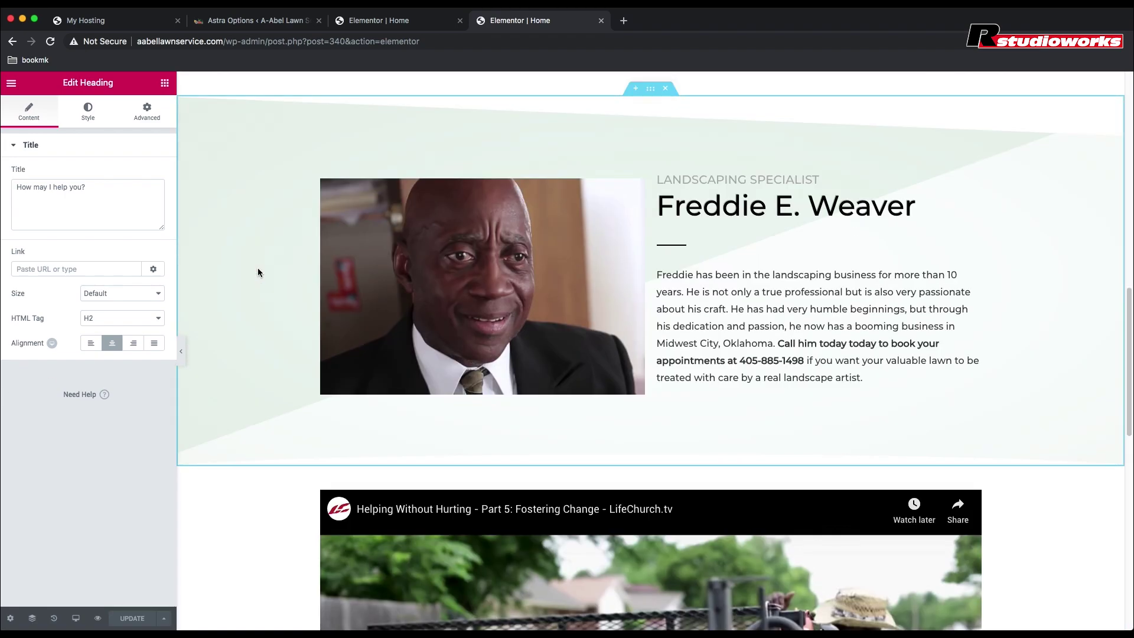
Step: Copy the specialist section's overlay colour a0e1d9, then reopen the contact-form section's settings
left_click(88, 113)
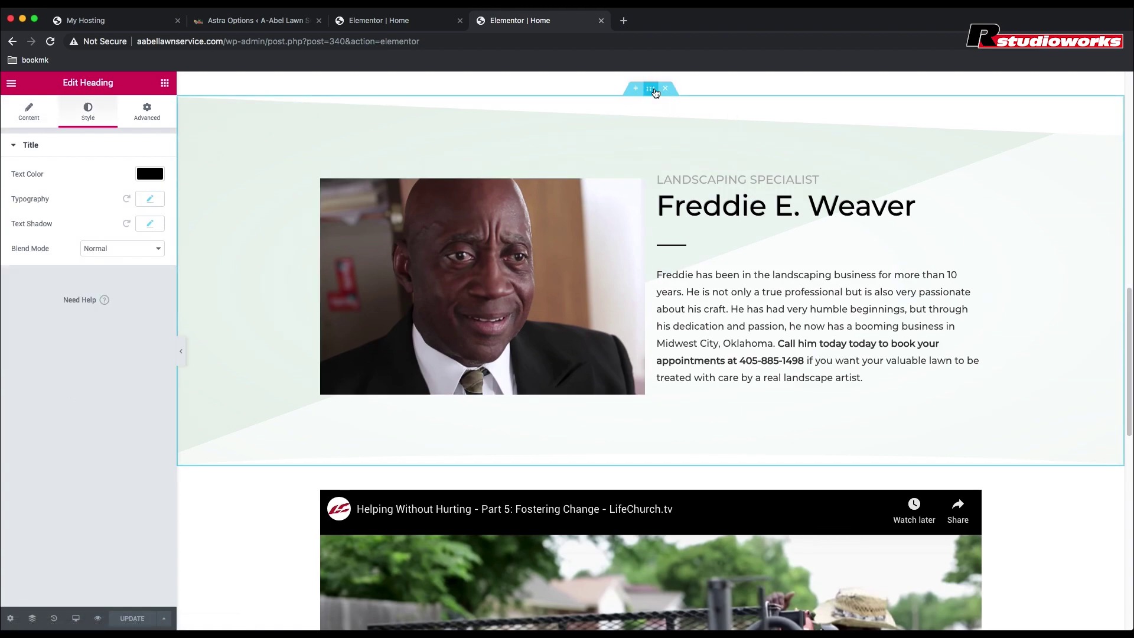
left_click(272, 326)
left_click(40, 424)
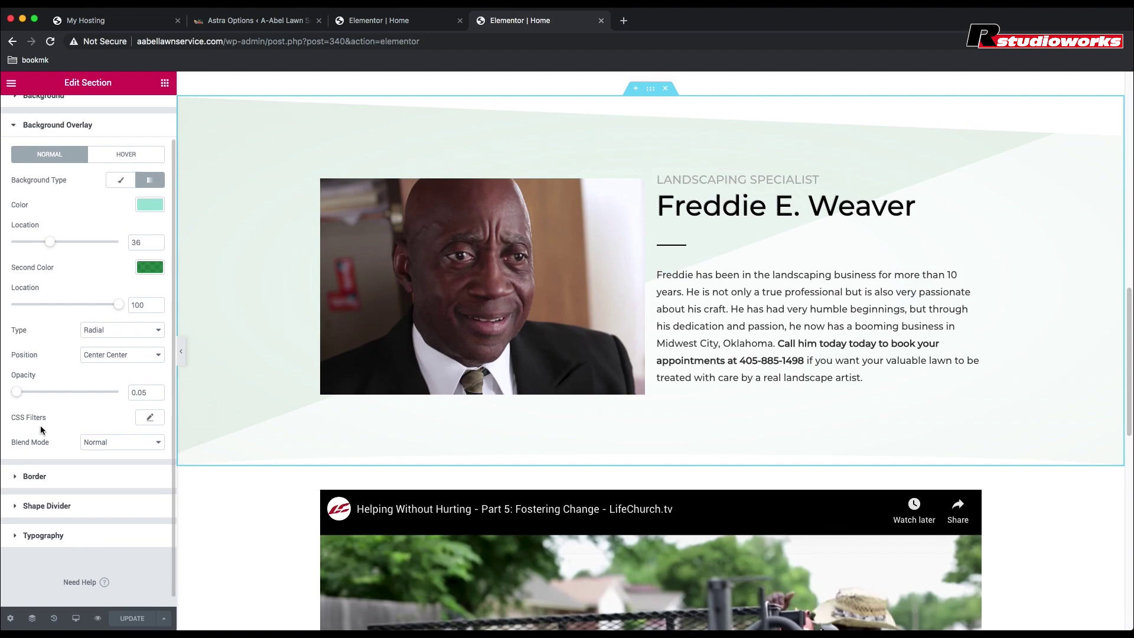
scroll(40, 430, "down", 2)
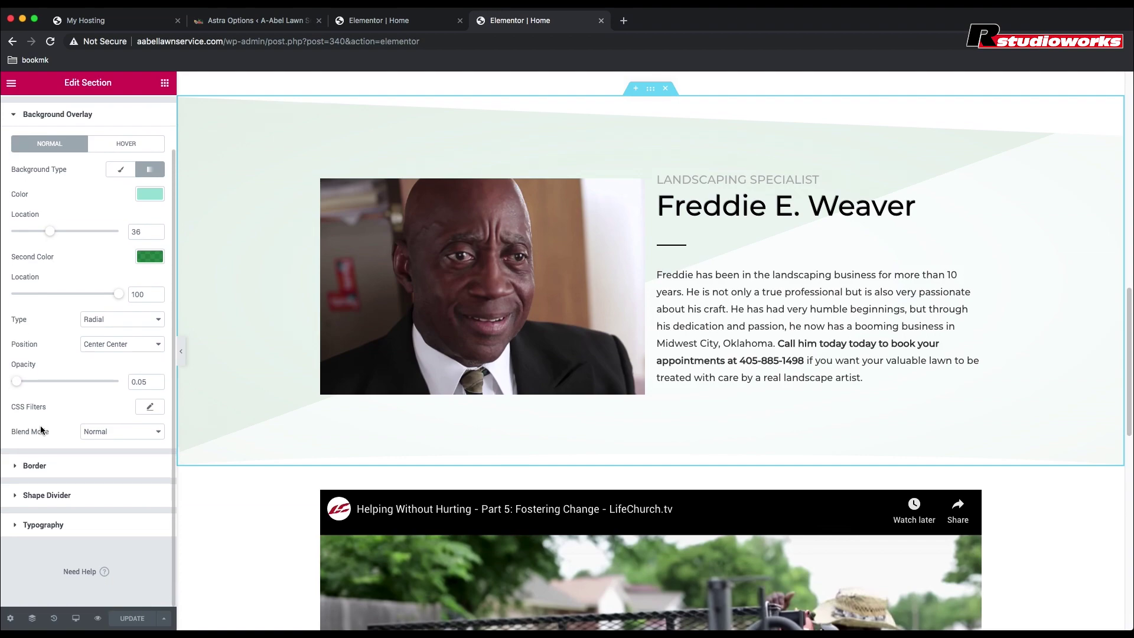
left_click(151, 194)
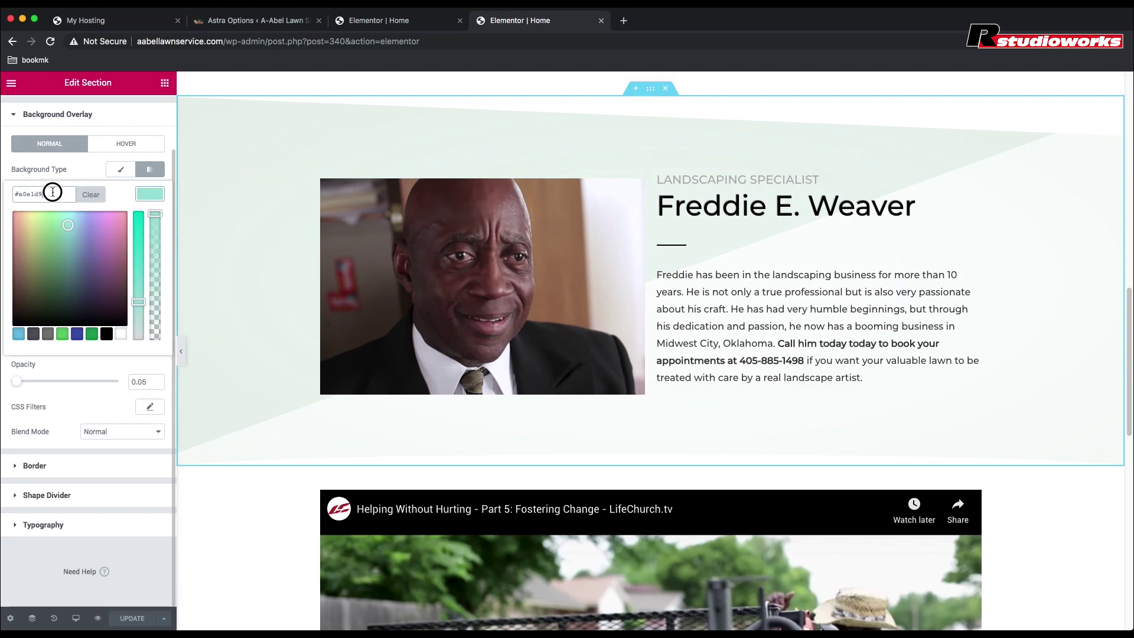
double_click(16, 194)
scroll(454, 405, "down", 10)
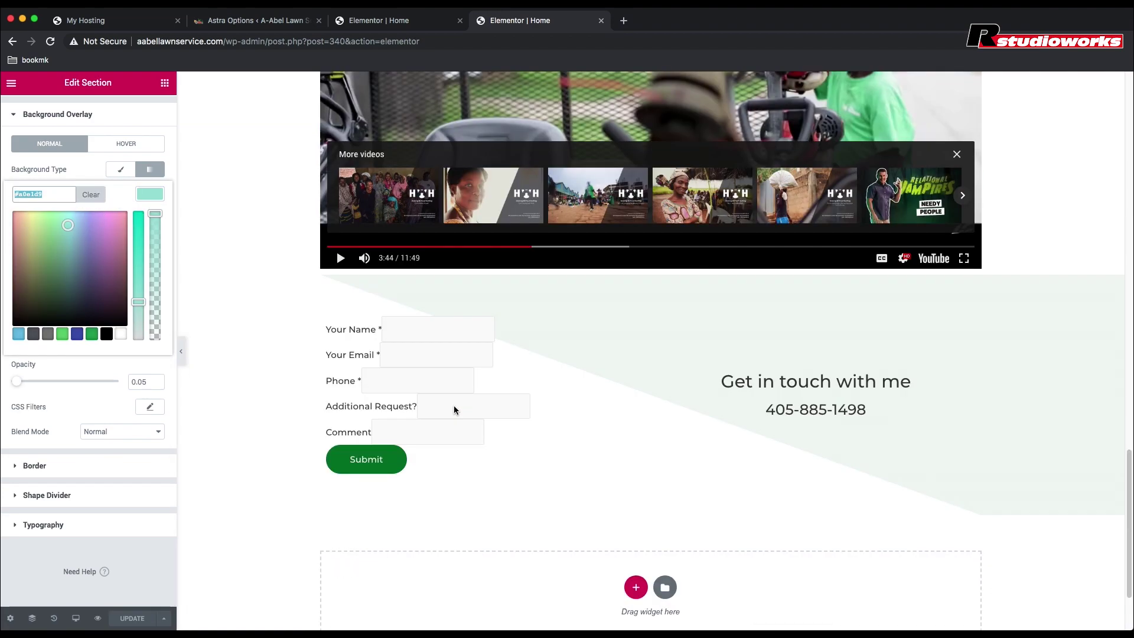
left_click(629, 270)
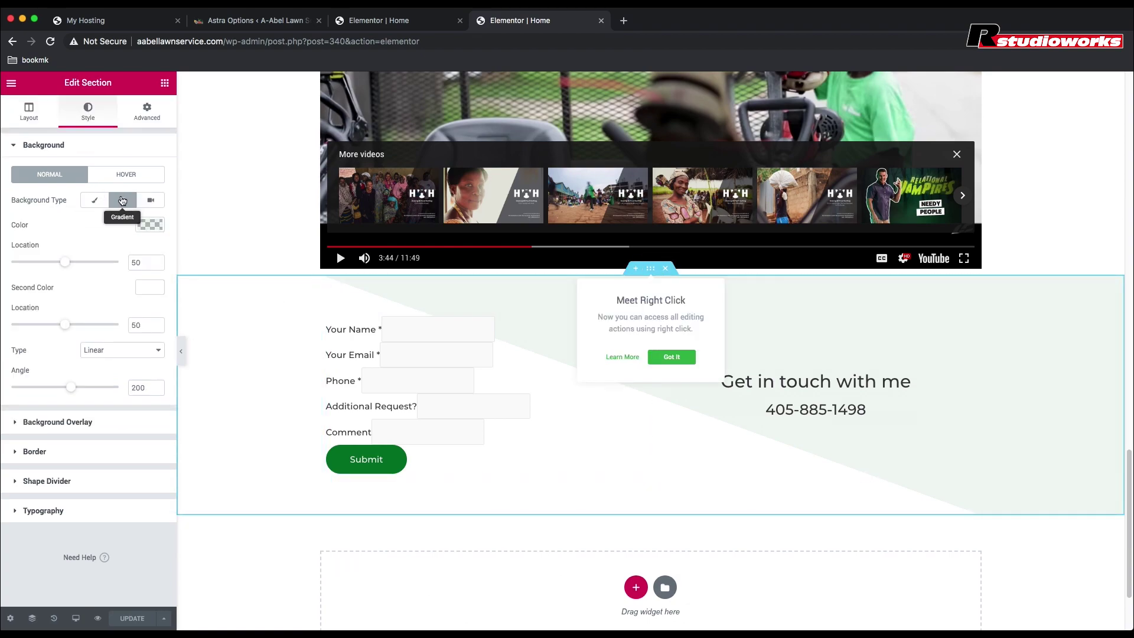
Step: Make the contact section's overlay a gradient from teal a0e1d9 to white, and adjust its stops and angle
left_click(31, 423)
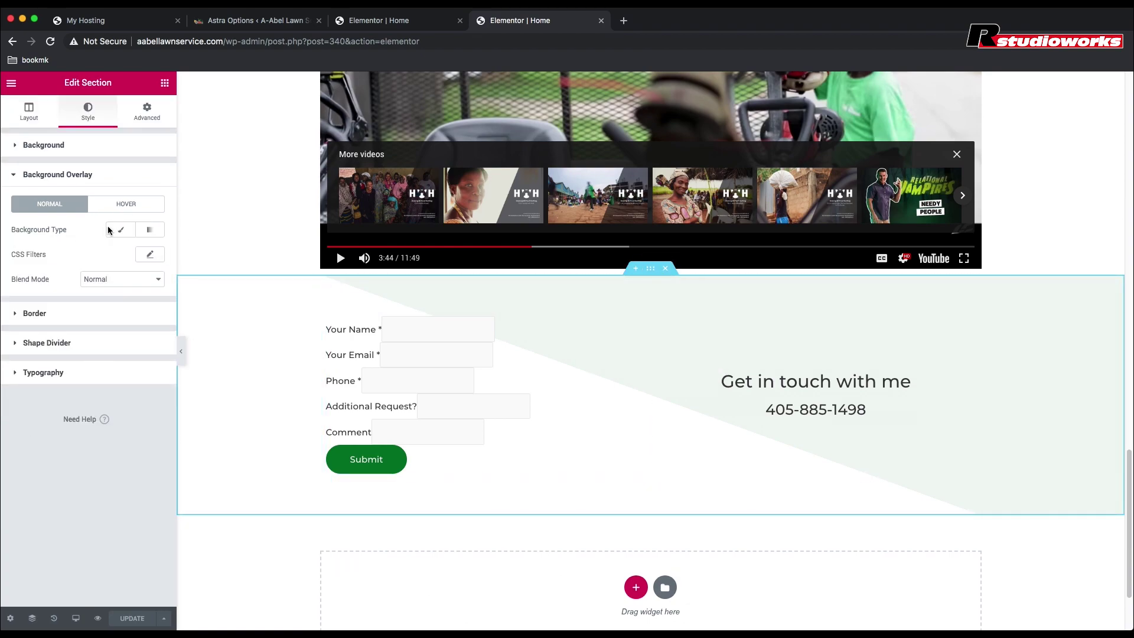
left_click(150, 229)
left_click(150, 254)
type("#a0e1d9")
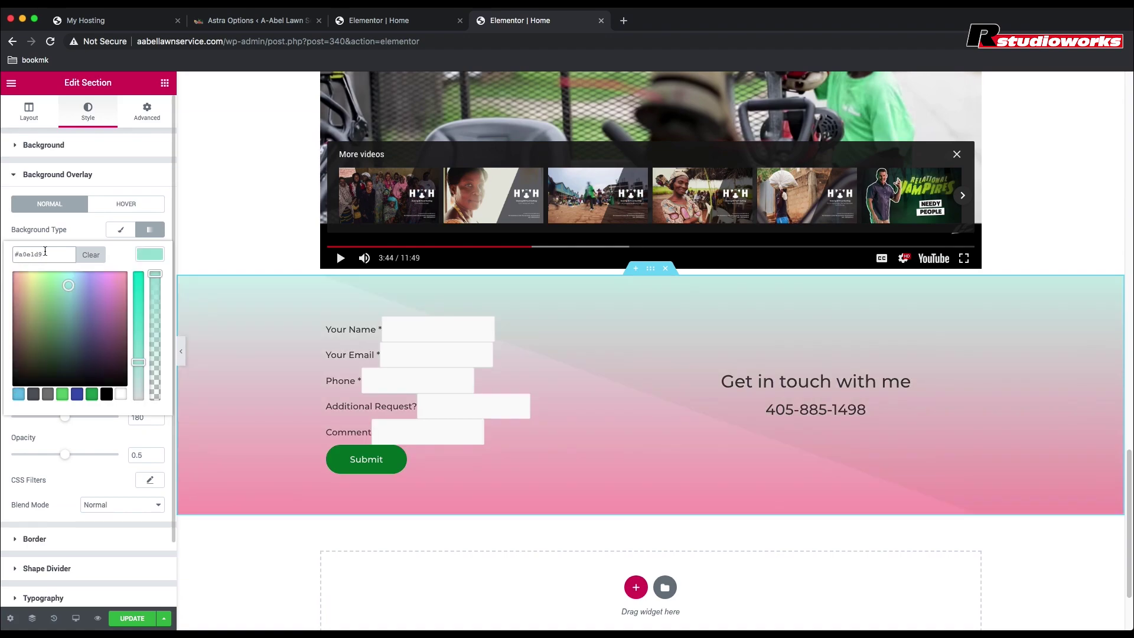
left_click(76, 222)
left_click(149, 317)
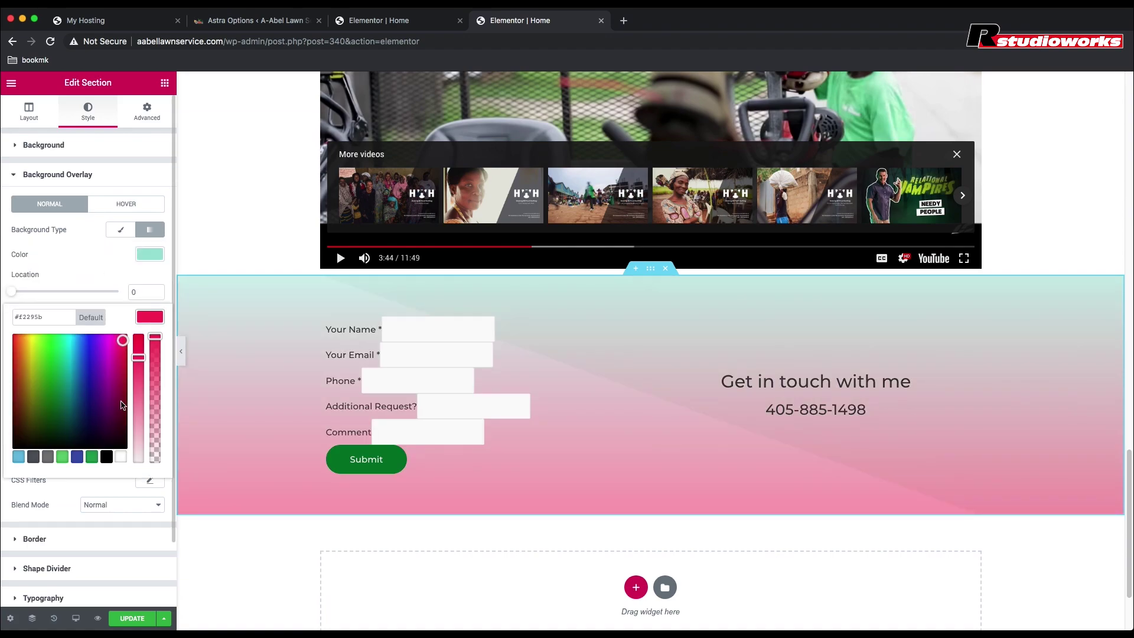
left_click(120, 458)
left_click(92, 263)
left_click_drag(12, 292, 80, 292)
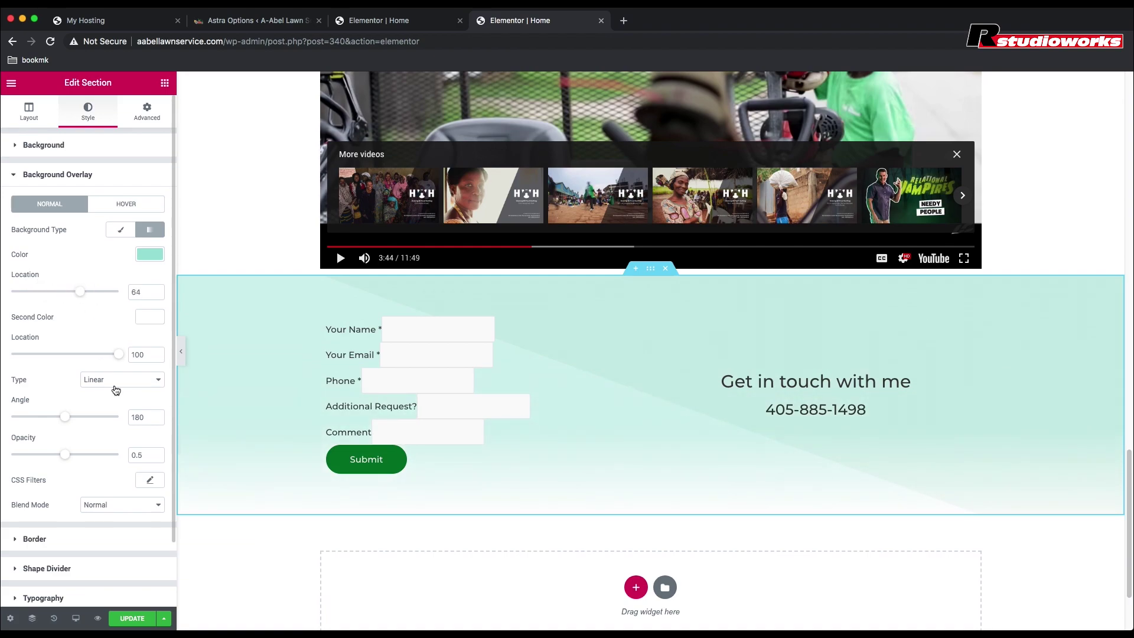
left_click_drag(119, 355, 63, 356)
mouse_move(65, 417)
left_mouse_down()
mouse_move(49, 414)
mouse_move(65, 417)
left_mouse_up()
scroll(215, 235, "up", 10)
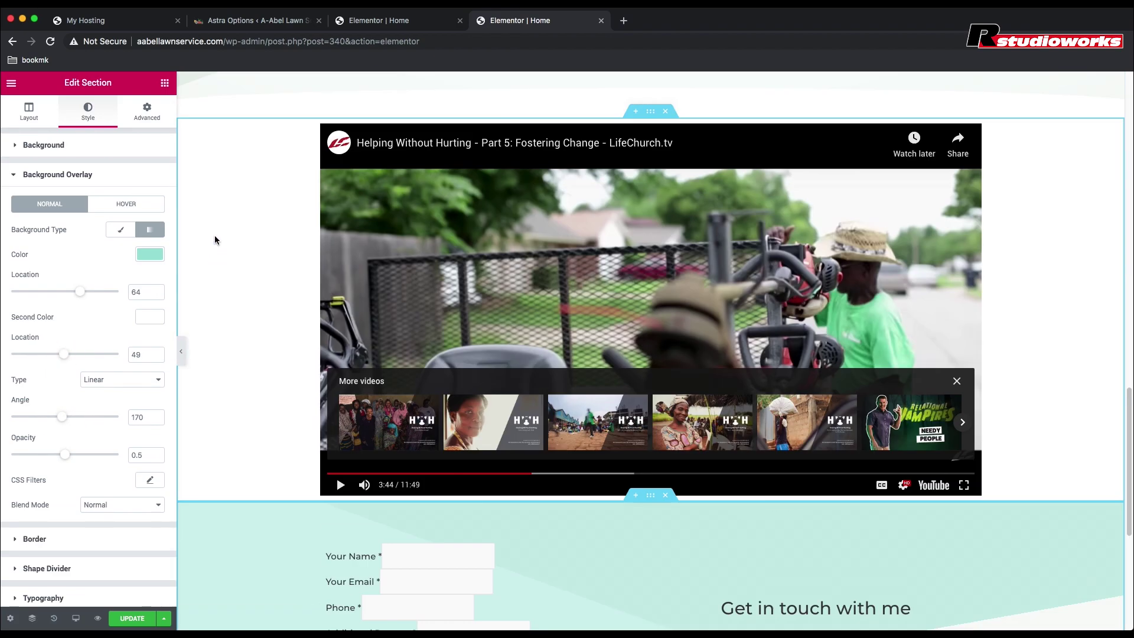
scroll(259, 348, "down", 6)
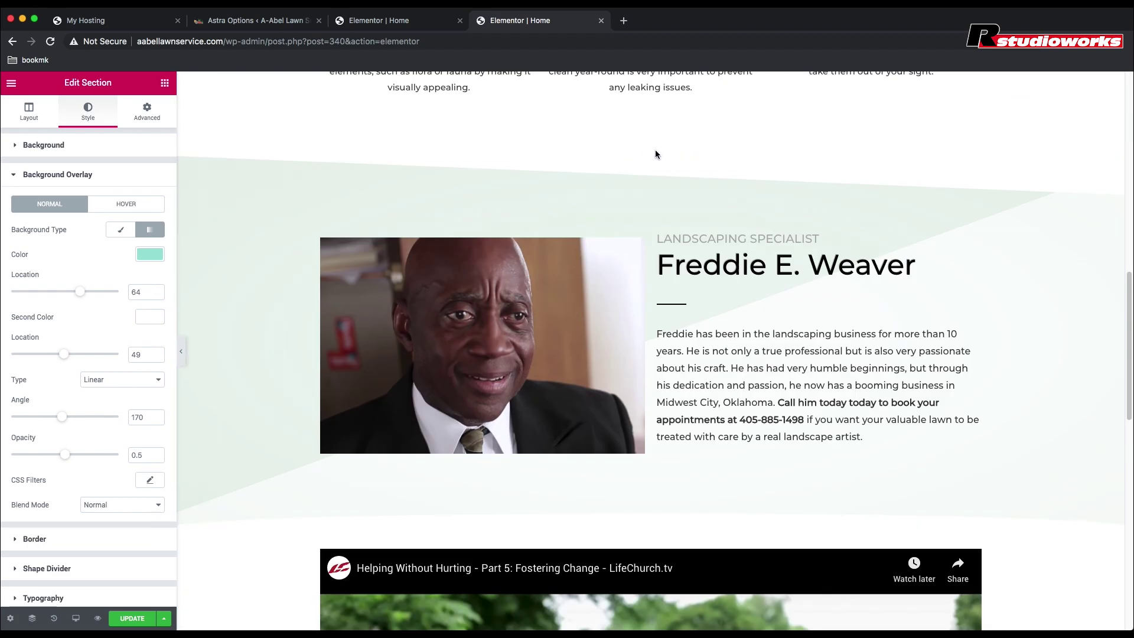
left_click(651, 148)
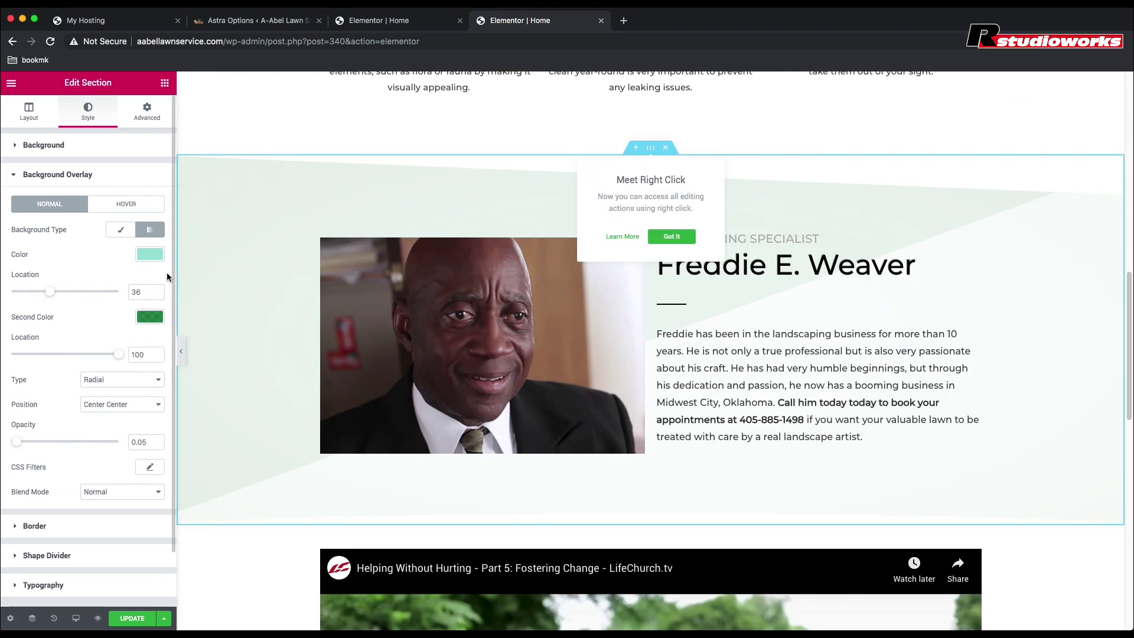
left_click(150, 318)
double_click(38, 317)
triple_click(38, 318)
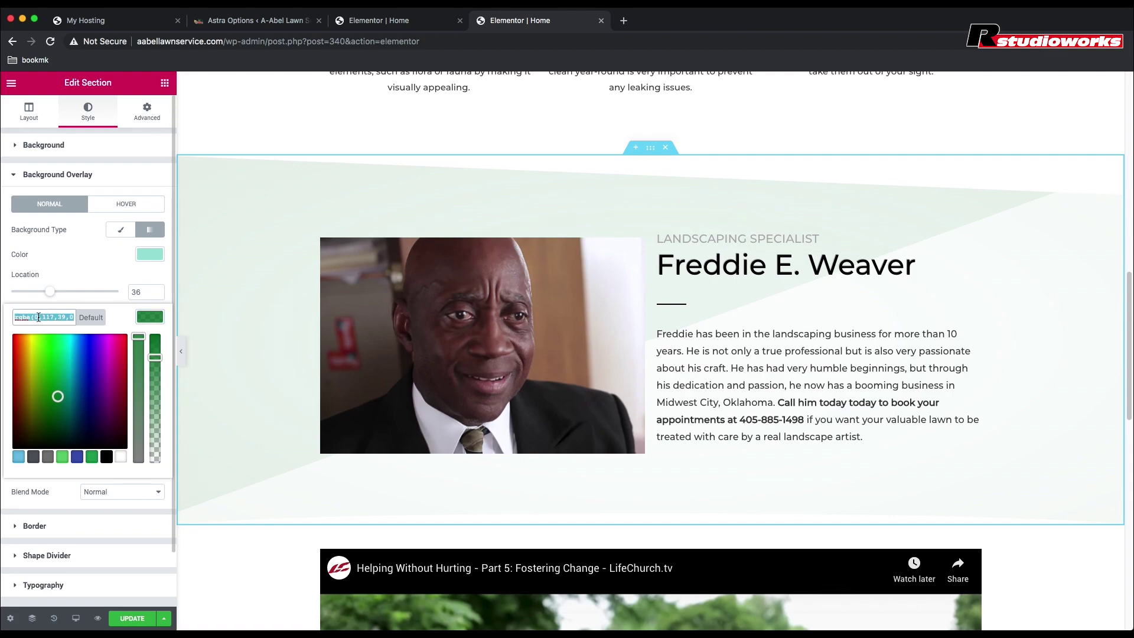
left_click(100, 271)
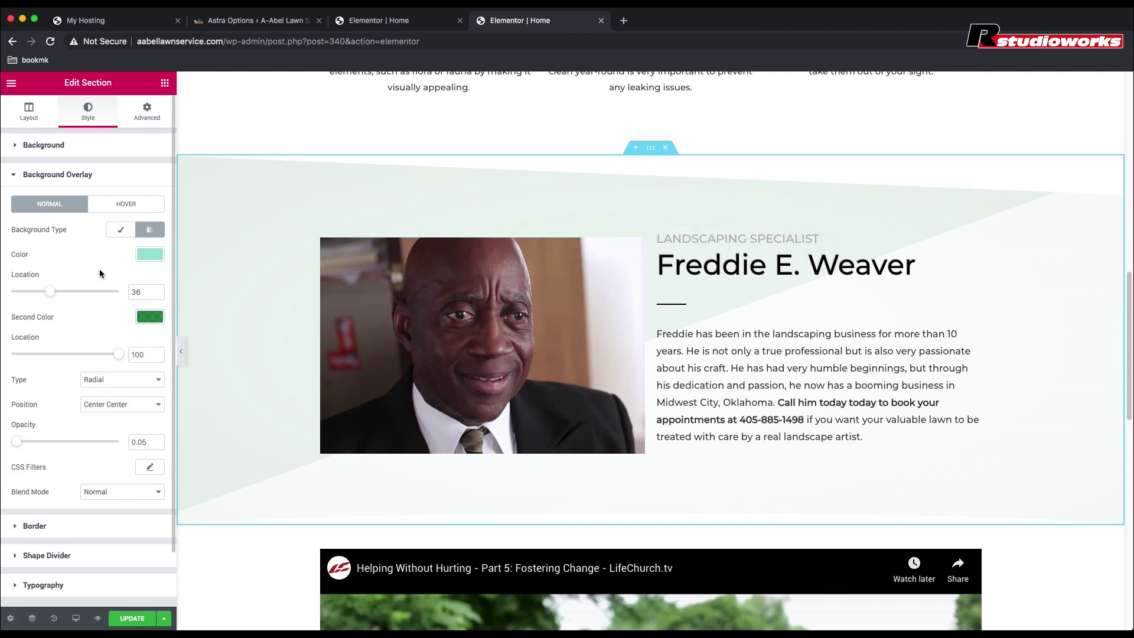
Step: Paste the copied green over #EEEEEE as the contact section's second overlay colour
scroll(100, 269, "down", 2)
scroll(609, 296, "down", 10)
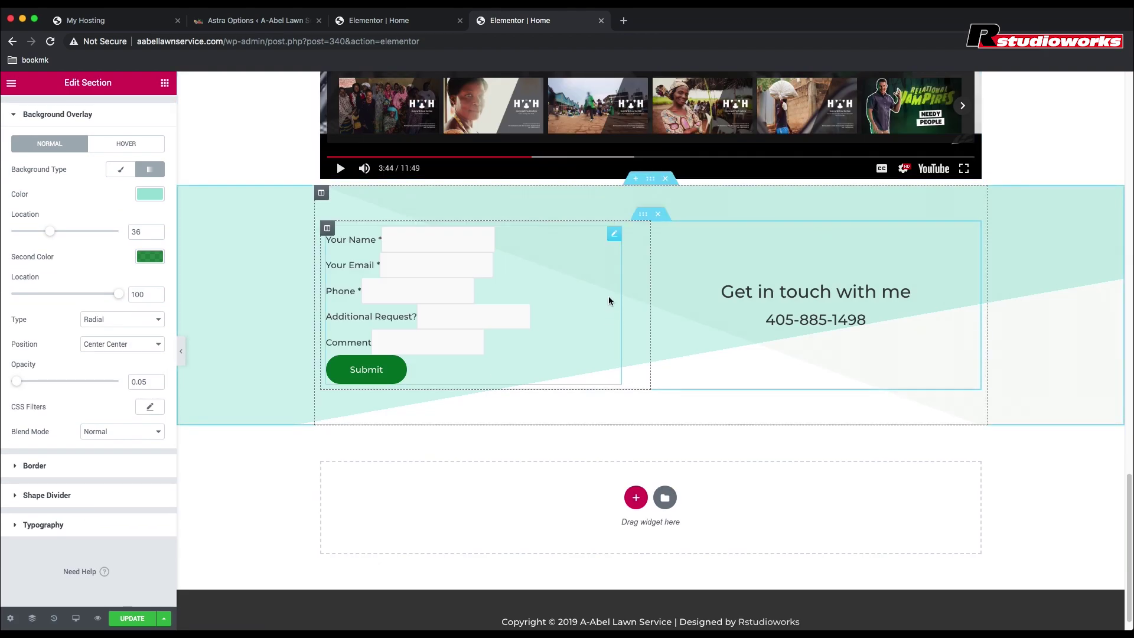
left_click(652, 185)
left_click(148, 319)
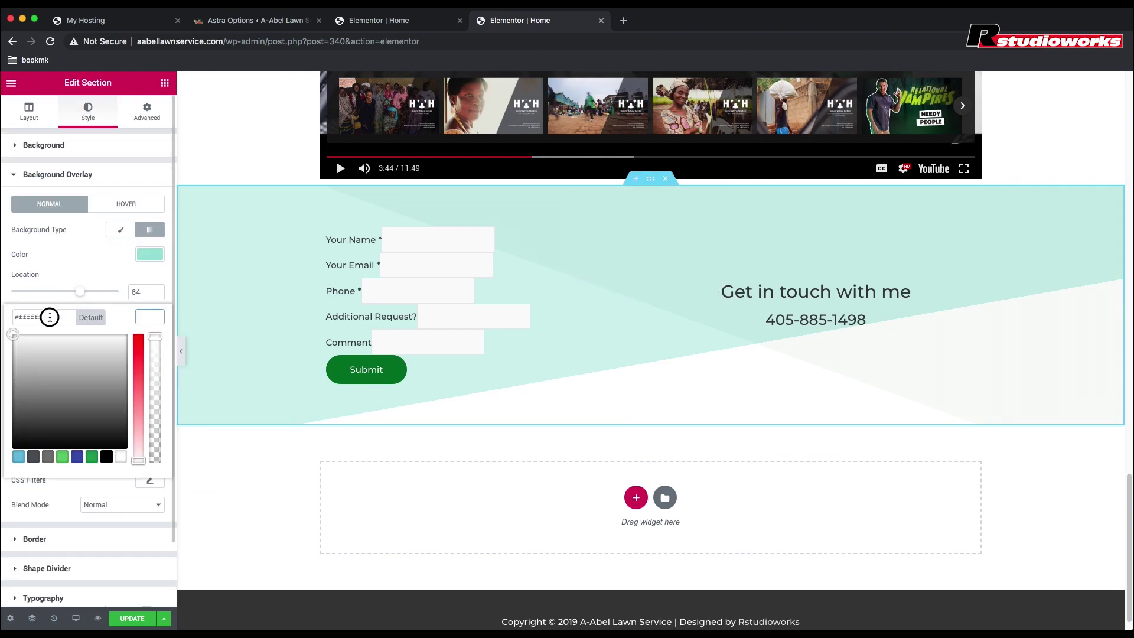
left_click_drag(50, 317, 12, 322)
key("super+v")
left_click(98, 272)
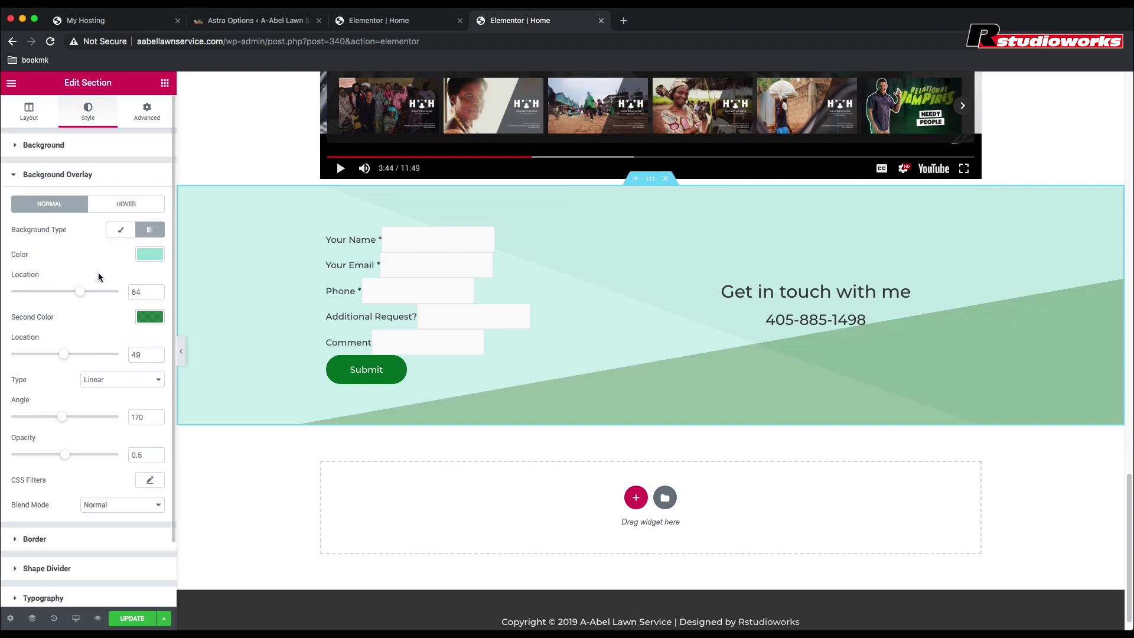
Step: Fade the overlay to 0.11 opacity, set the green stop at 29, and save the page
scroll(101, 339, "down", 1)
left_click_drag(66, 452, 28, 454)
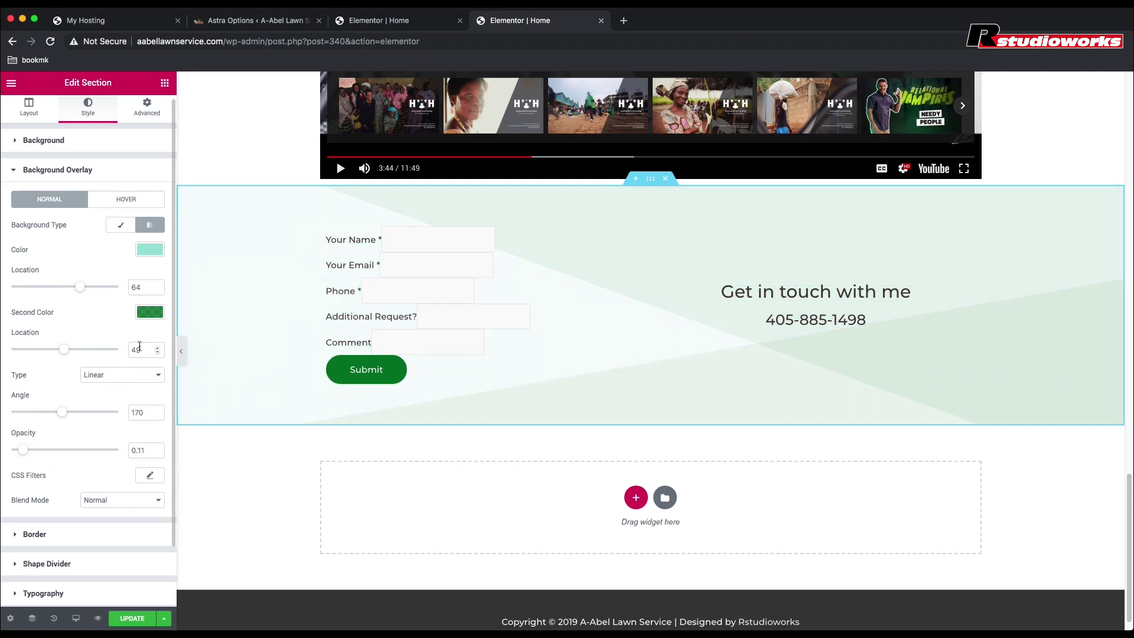
left_click_drag(73, 352, 42, 352)
scroll(256, 266, "up", 10)
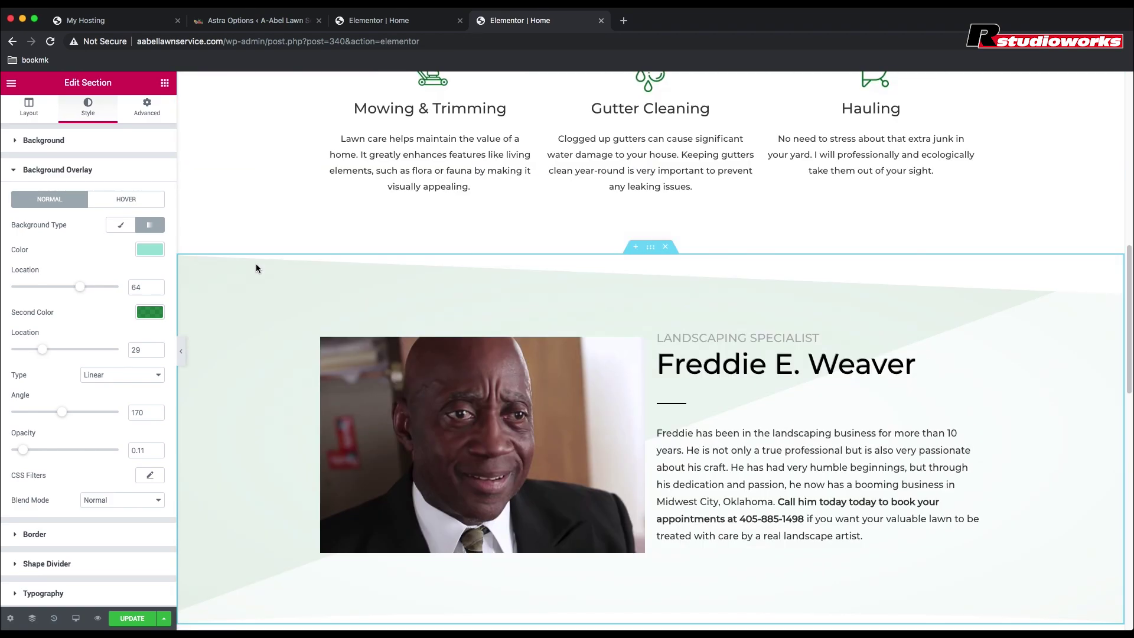
scroll(257, 268, "down", 10)
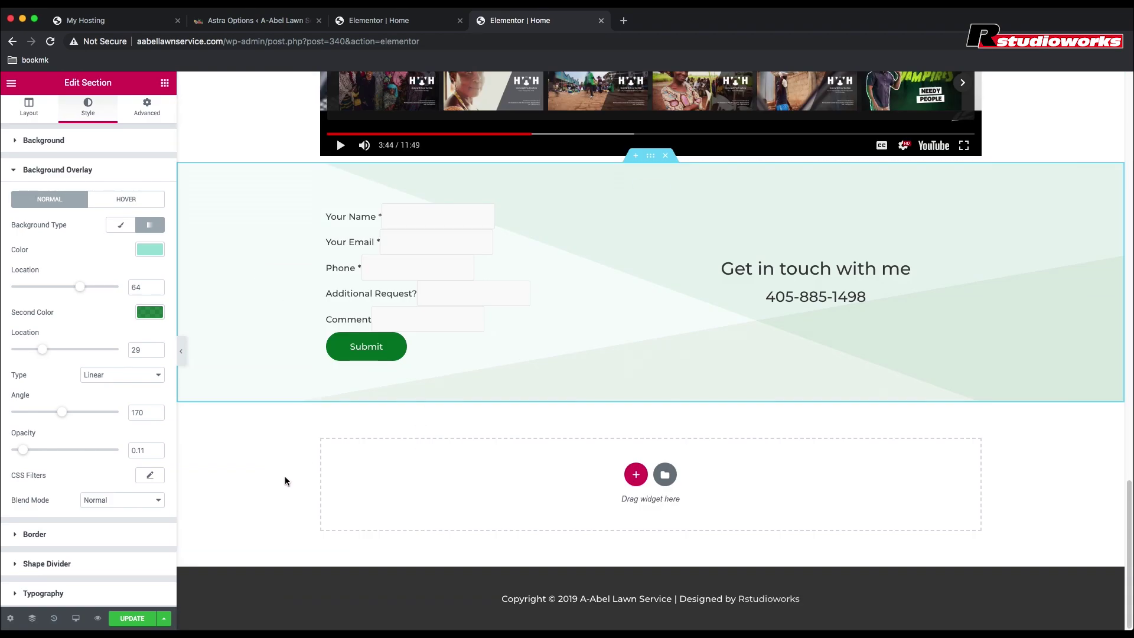
key("super+s")
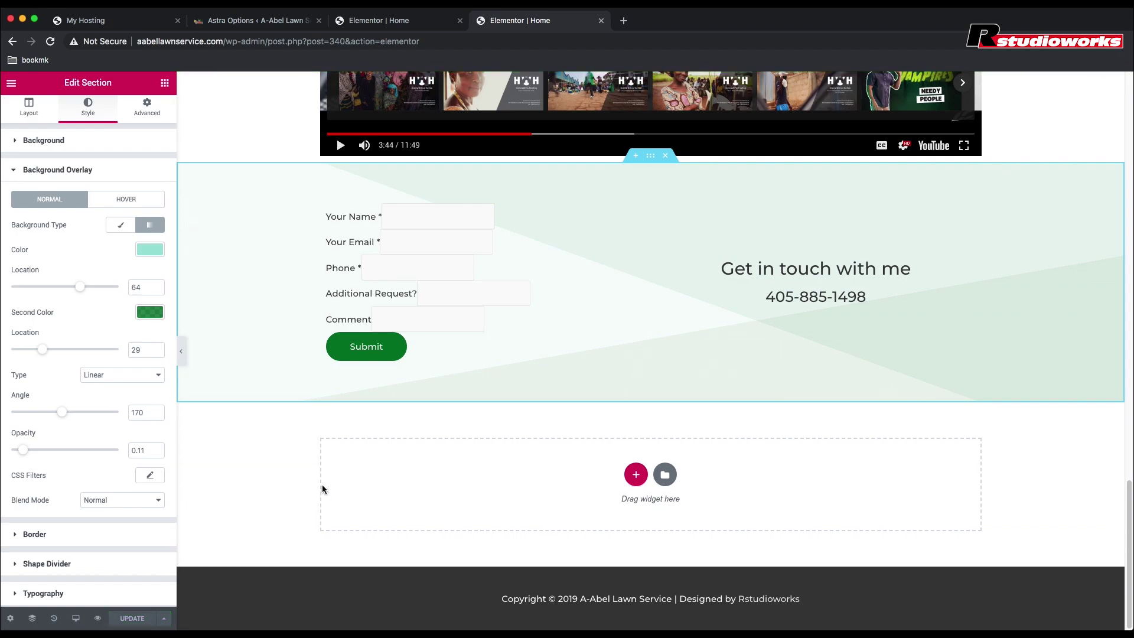
Step: Open the page's live preview and scroll up to the A-Abel logo and hero banner
left_click(97, 618)
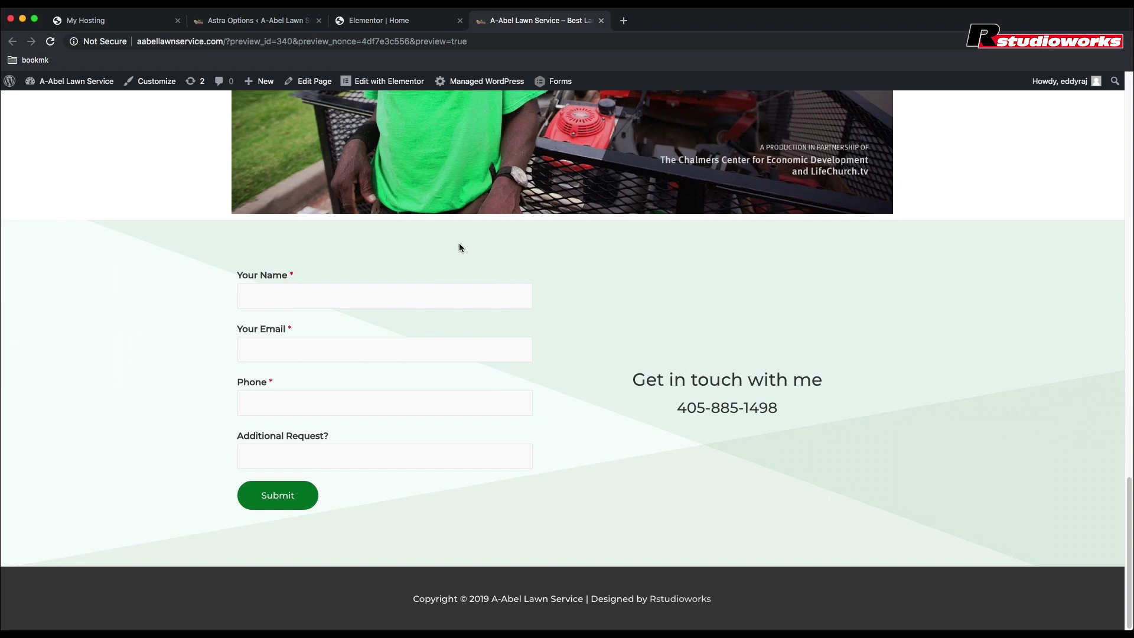
scroll(460, 247, "up", 5)
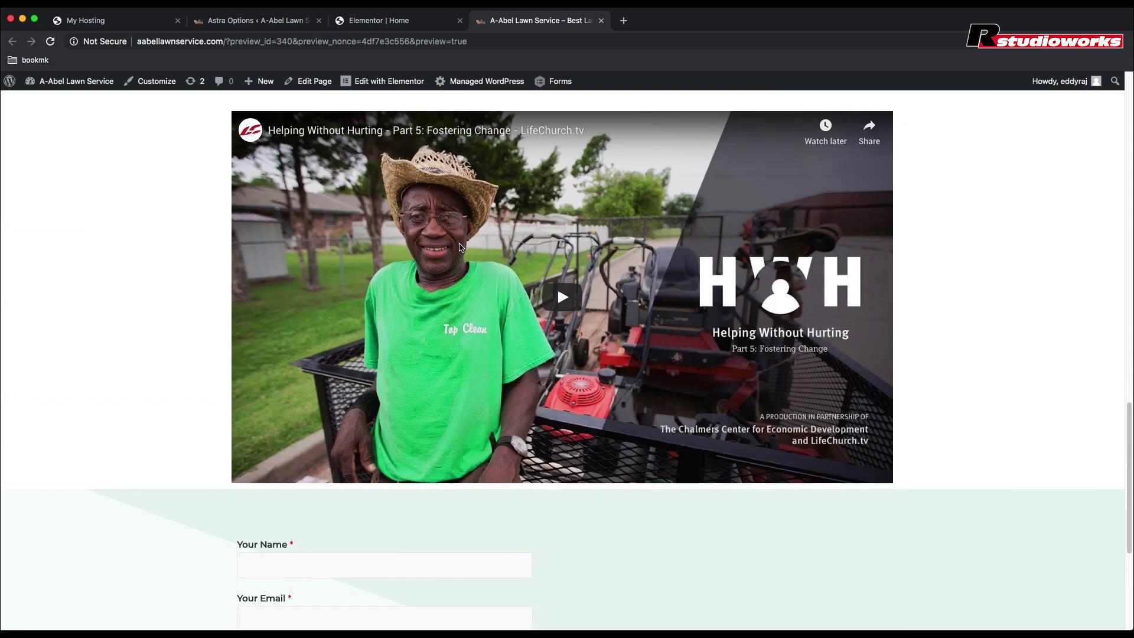
scroll(460, 247, "up", 3)
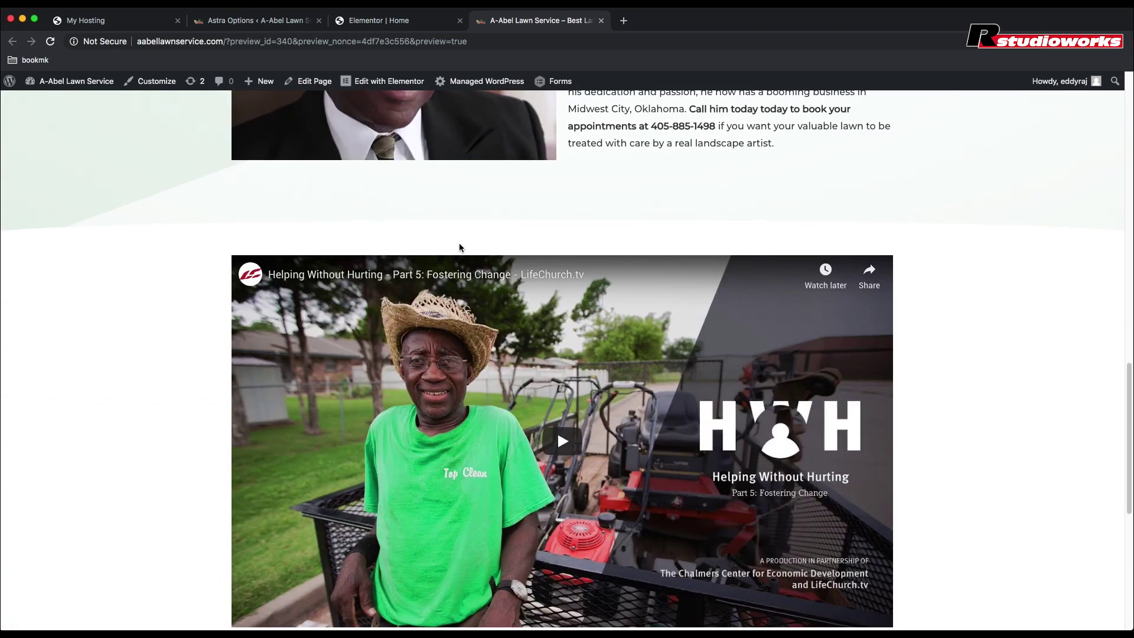
scroll(461, 247, "up", 4)
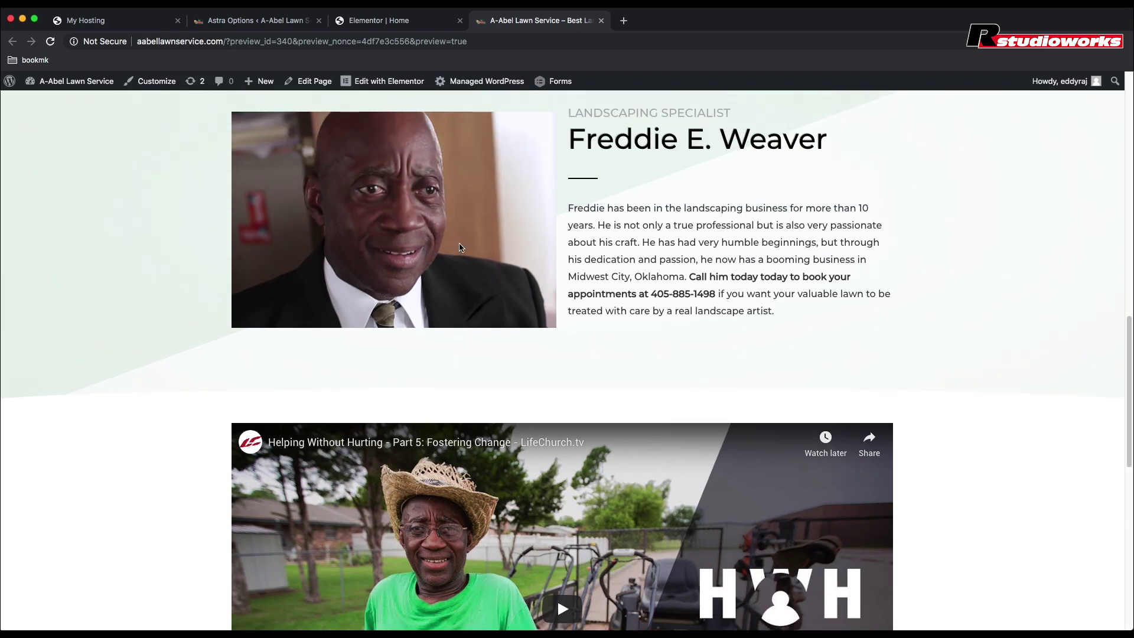
scroll(460, 247, "up", 9)
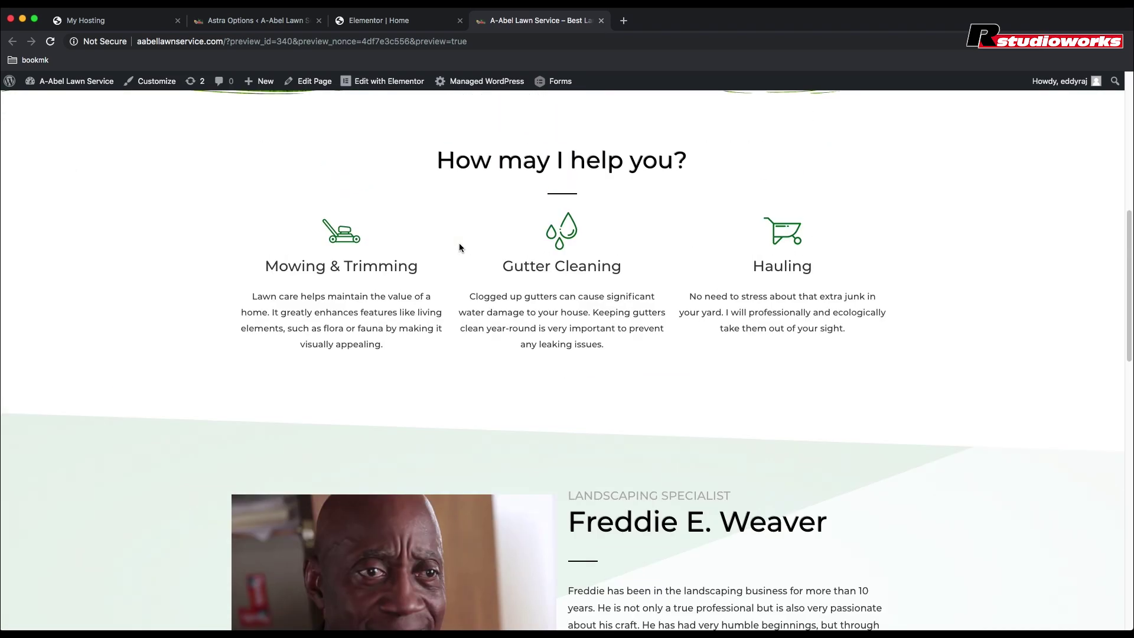
scroll(460, 246, "up", 10)
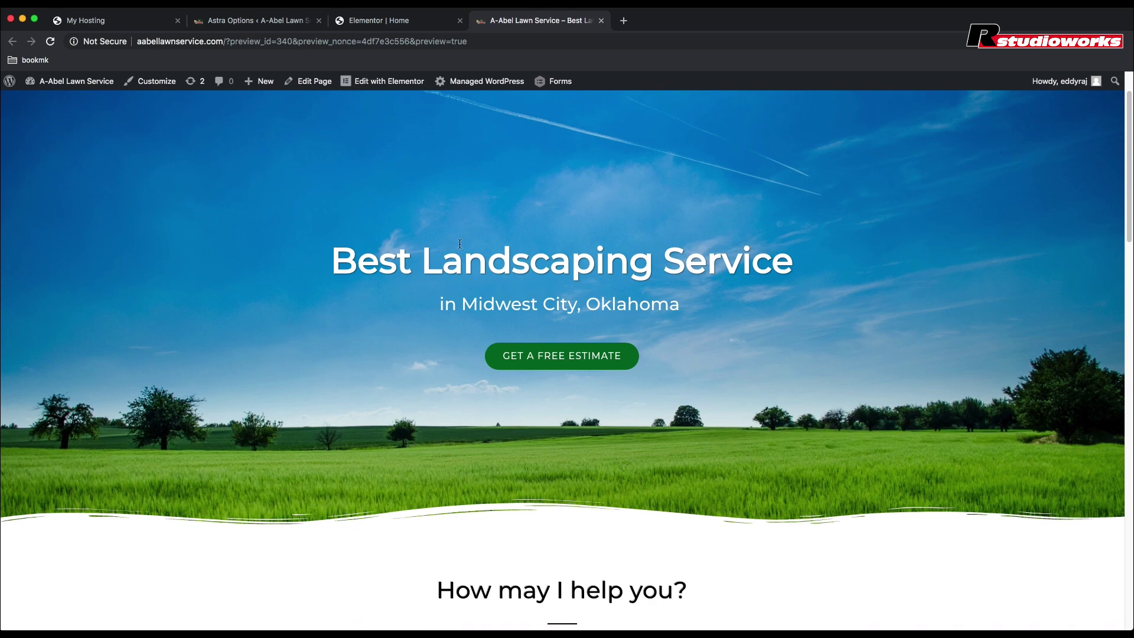
scroll(460, 246, "up", 2)
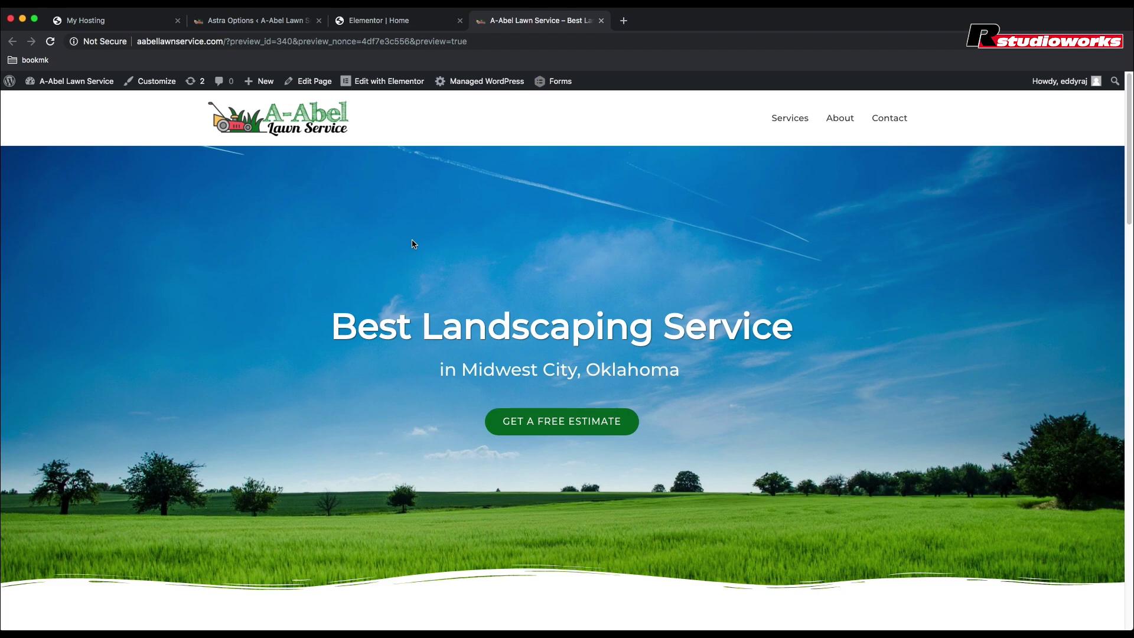
Step: Emulate a Galaxy S5 (360×640) in Chrome's developer tools and scroll through the homepage preview
right_click(111, 131)
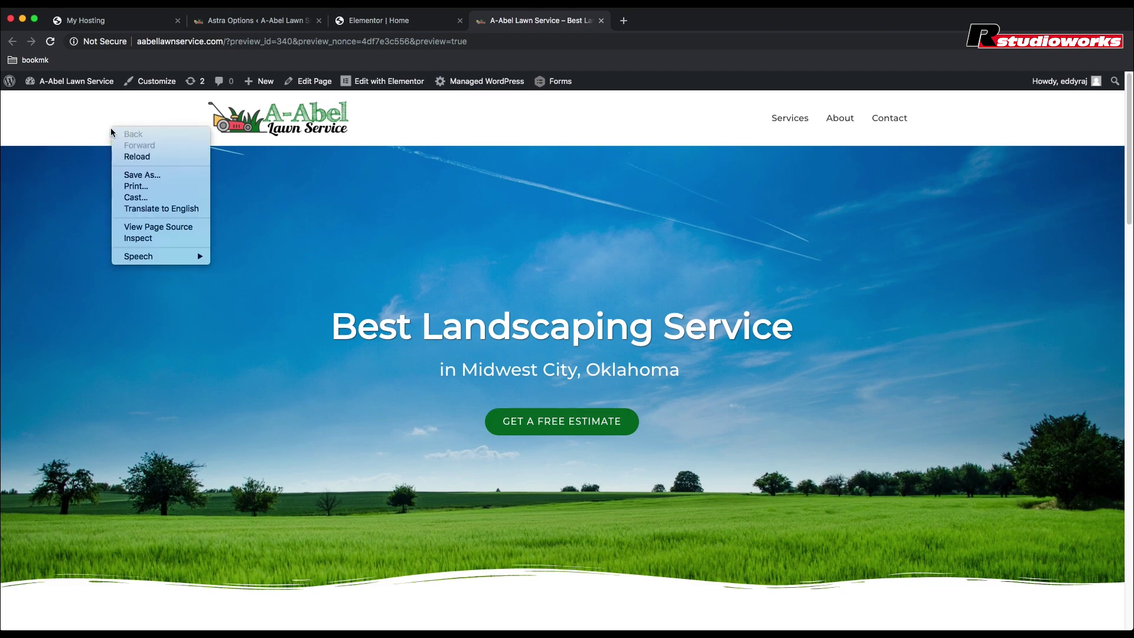
left_click(136, 239)
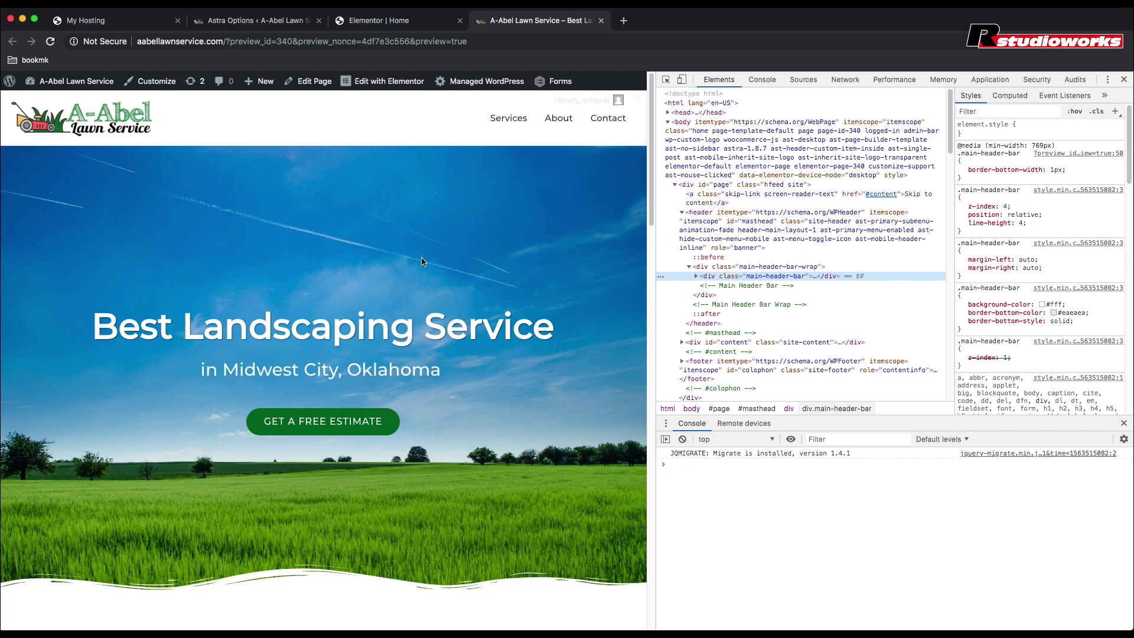
left_click(683, 80)
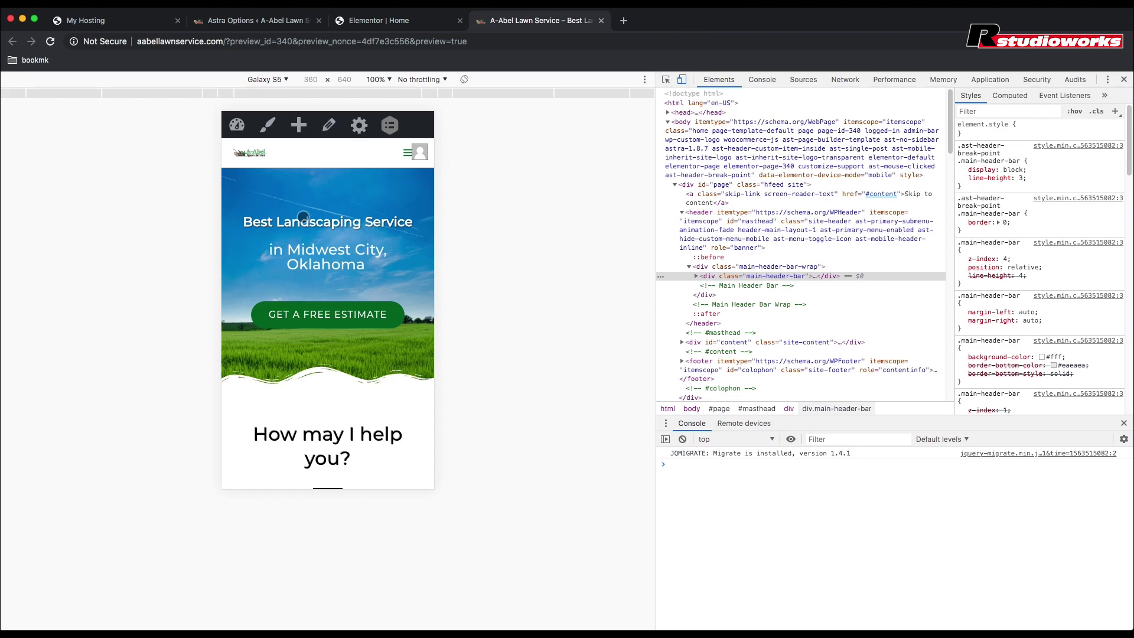
scroll(303, 217, "down", 5)
scroll(303, 217, "down", 5)
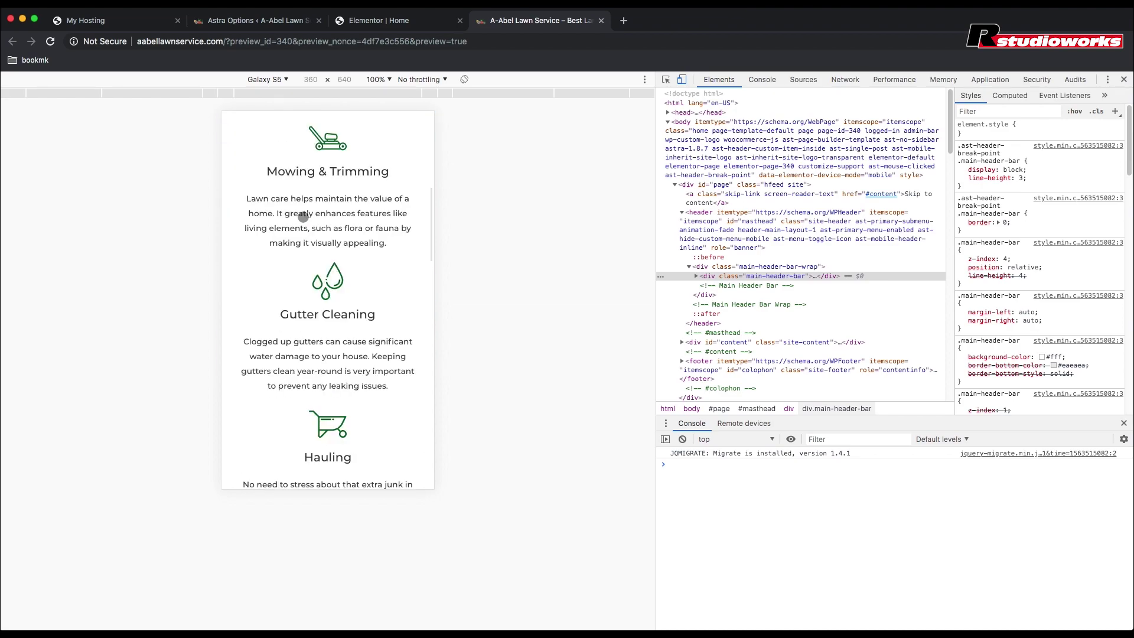
scroll(302, 220, "down", 10)
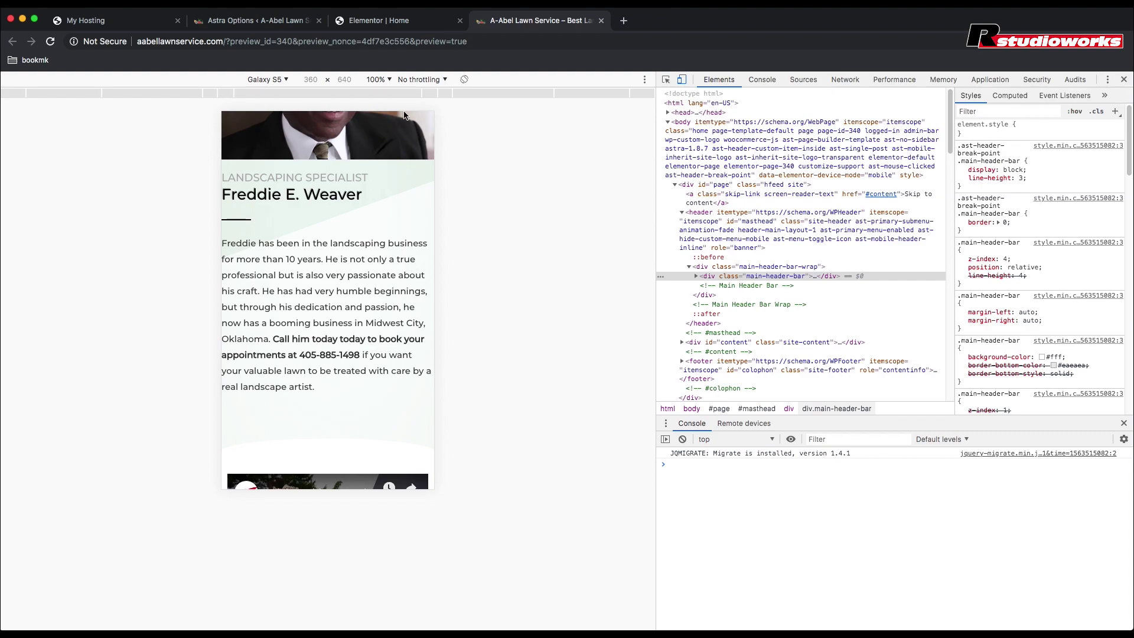
Step: Back in the editor, select Freddie's bio column and switch its Advanced padding controls to Mobile
left_click(381, 24)
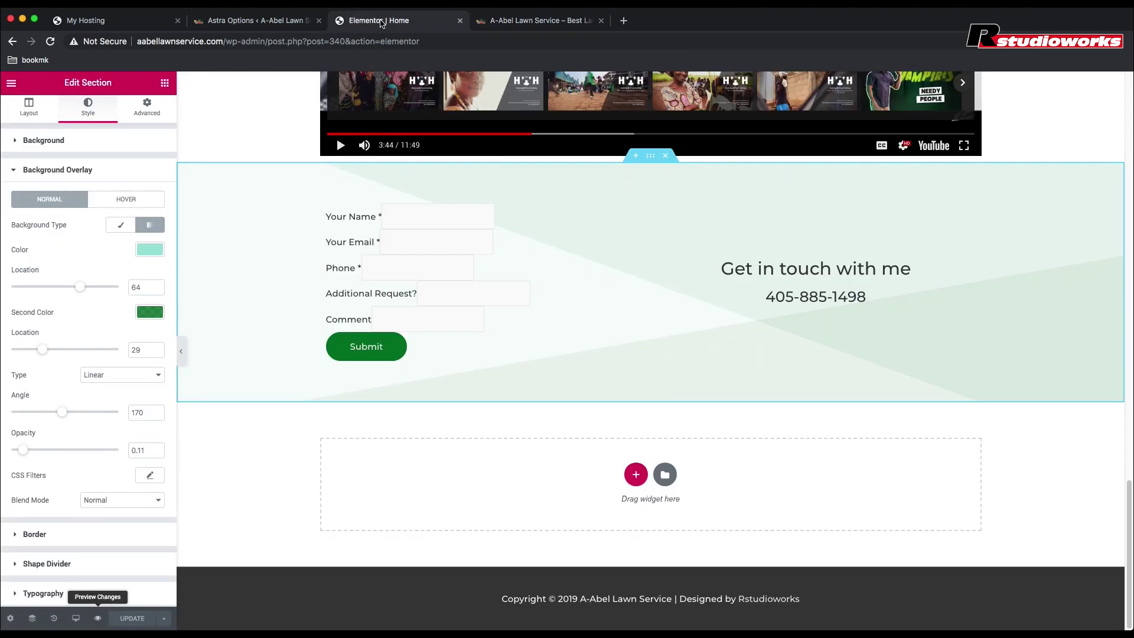
scroll(639, 278, "up", 8)
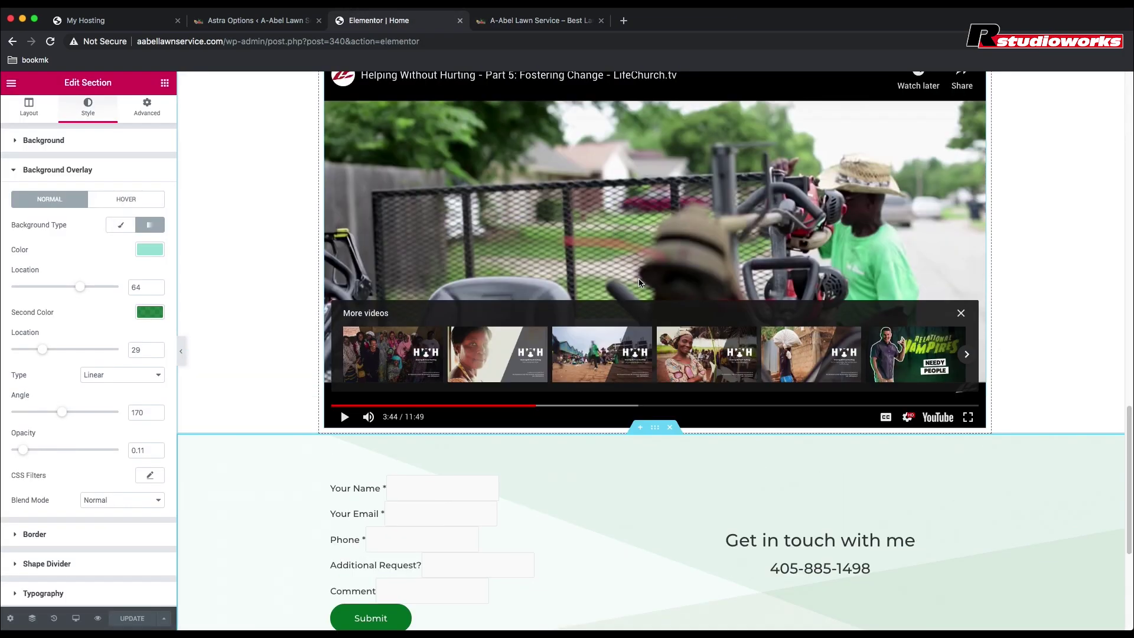
scroll(639, 279, "up", 7)
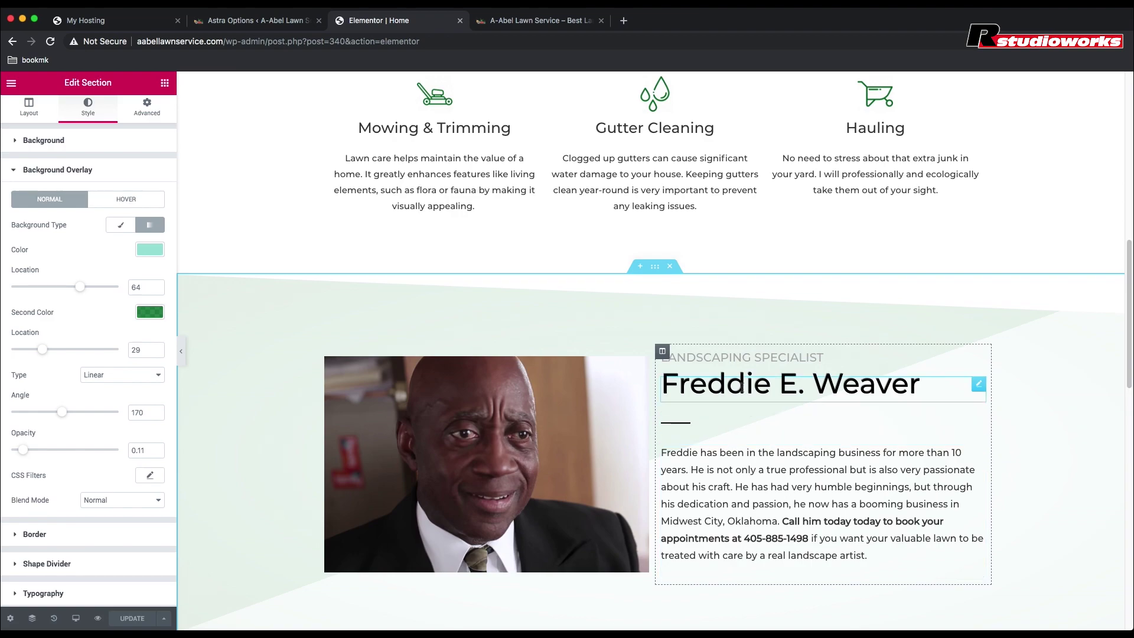
left_click(771, 464)
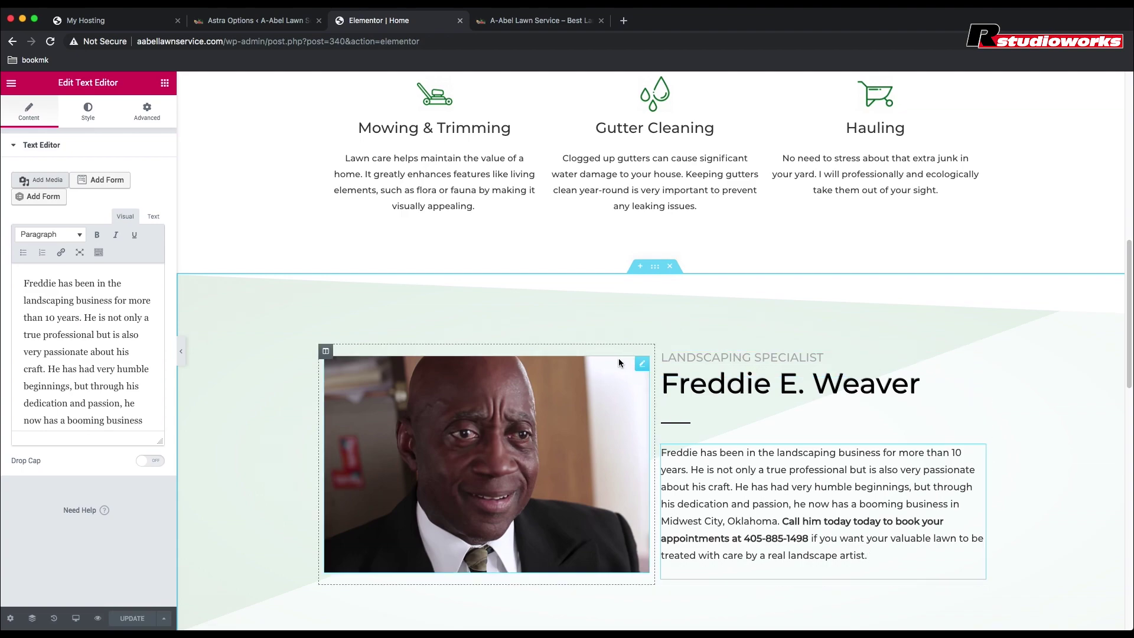
scroll(662, 367, "down", 2)
left_click(709, 375)
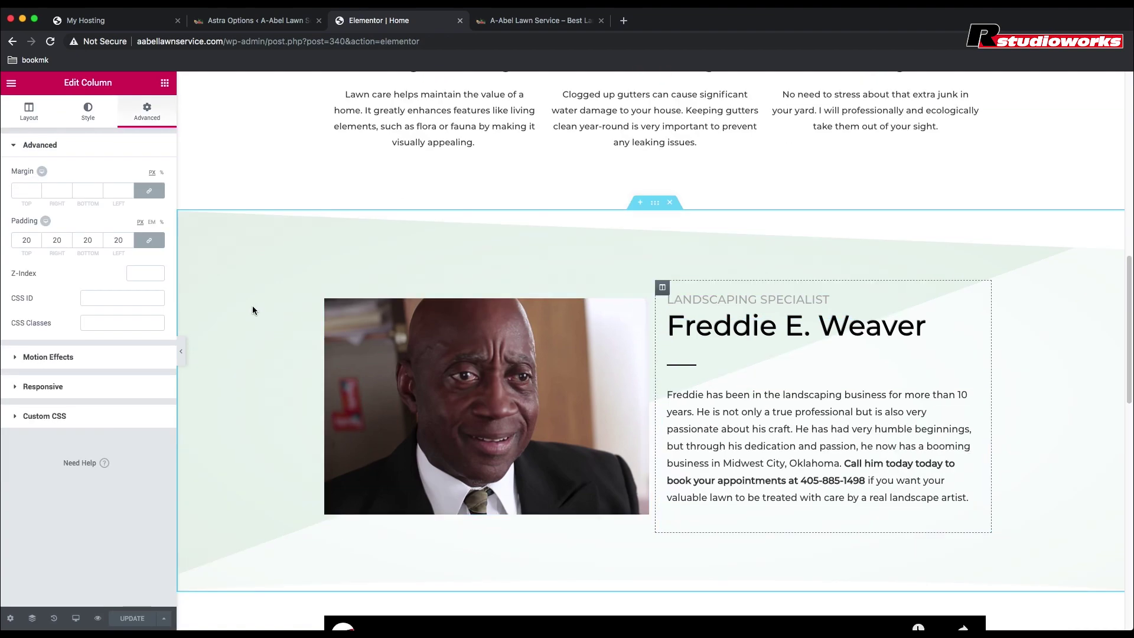
left_click(32, 239)
left_click_drag(32, 238, 14, 238)
left_click(42, 226)
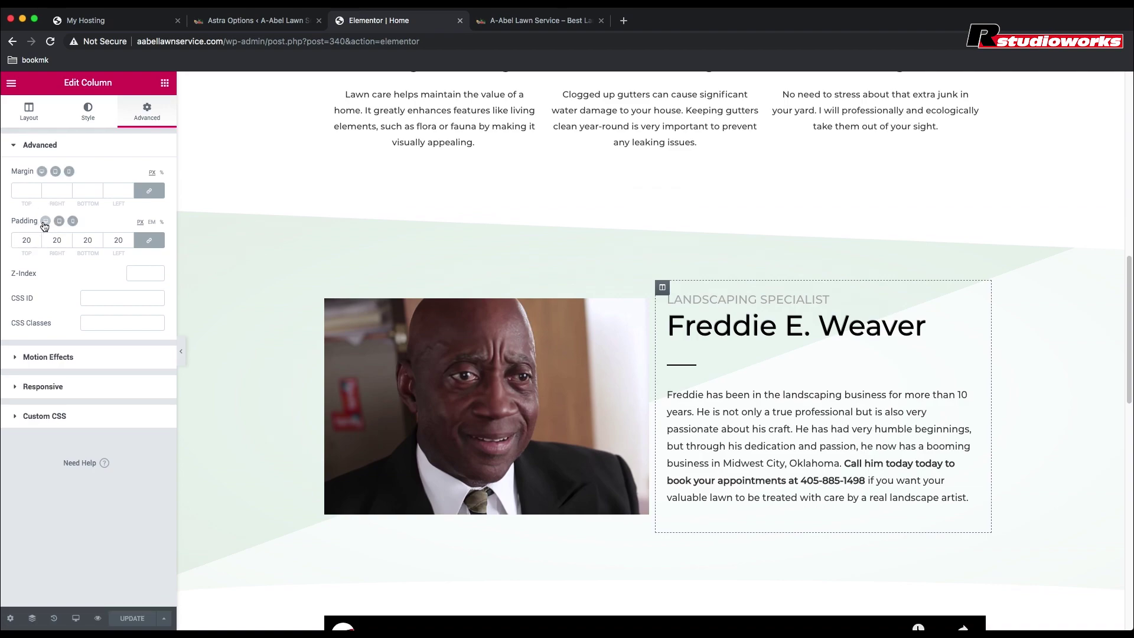
left_click(72, 223)
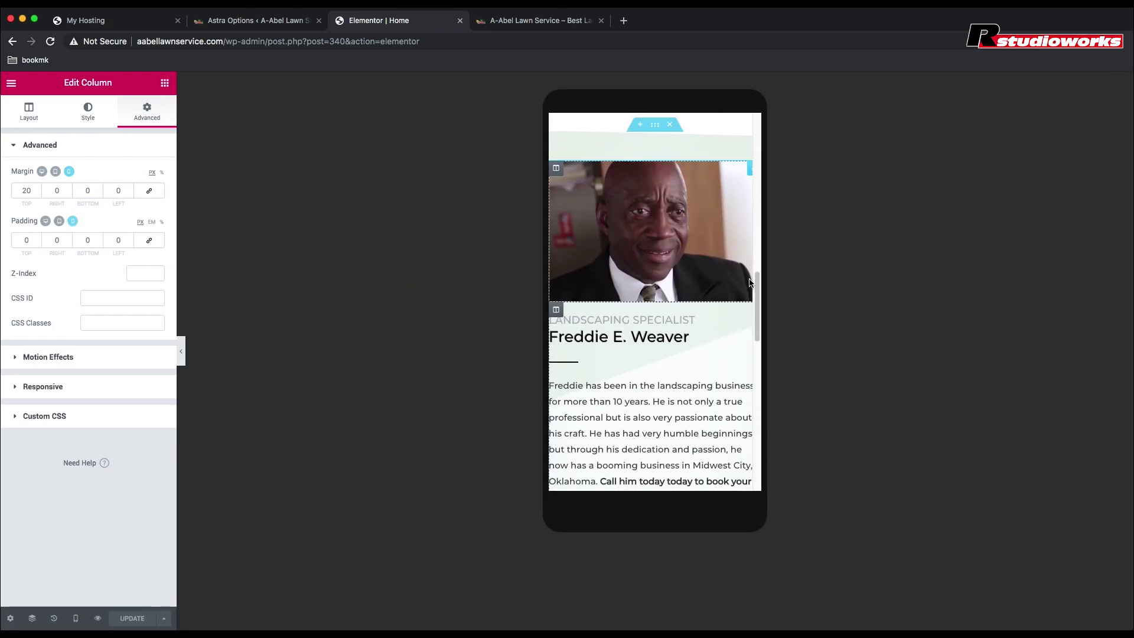
Step: Justify Freddie's bio text on mobile
scroll(719, 272, "up", 5)
scroll(720, 273, "up", 6)
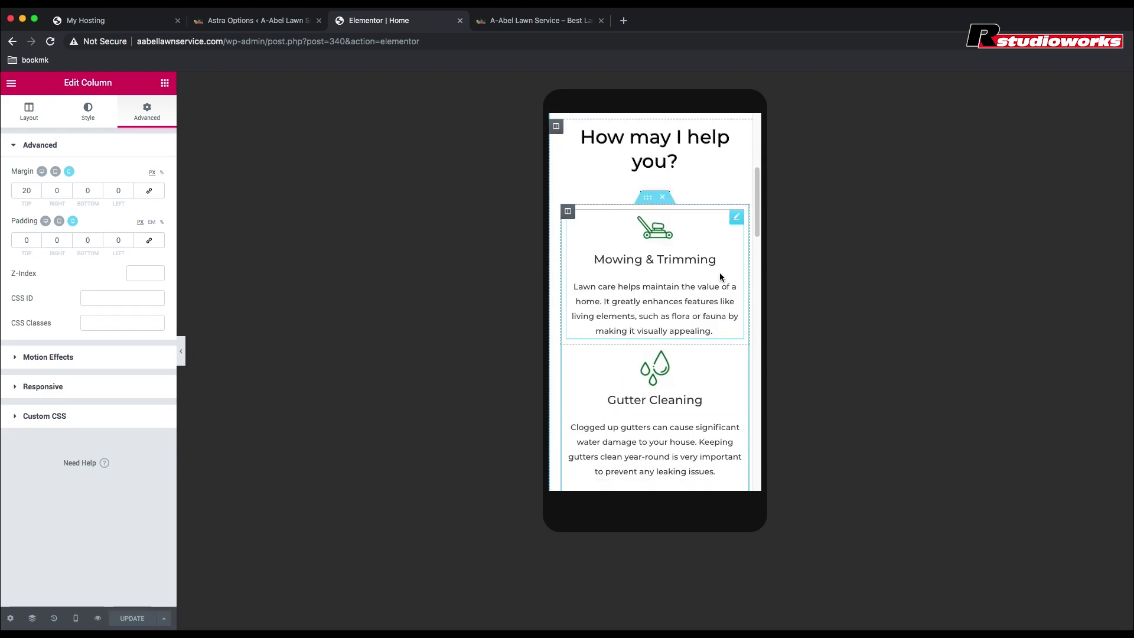
scroll(720, 277, "down", 10)
scroll(721, 277, "down", 2)
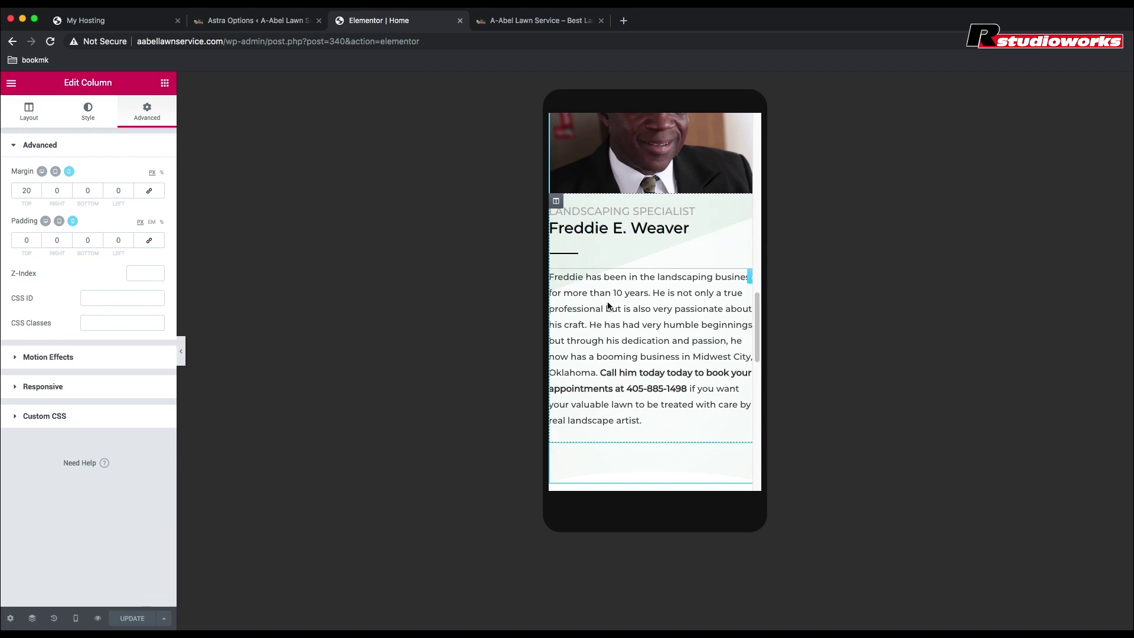
left_click(610, 321)
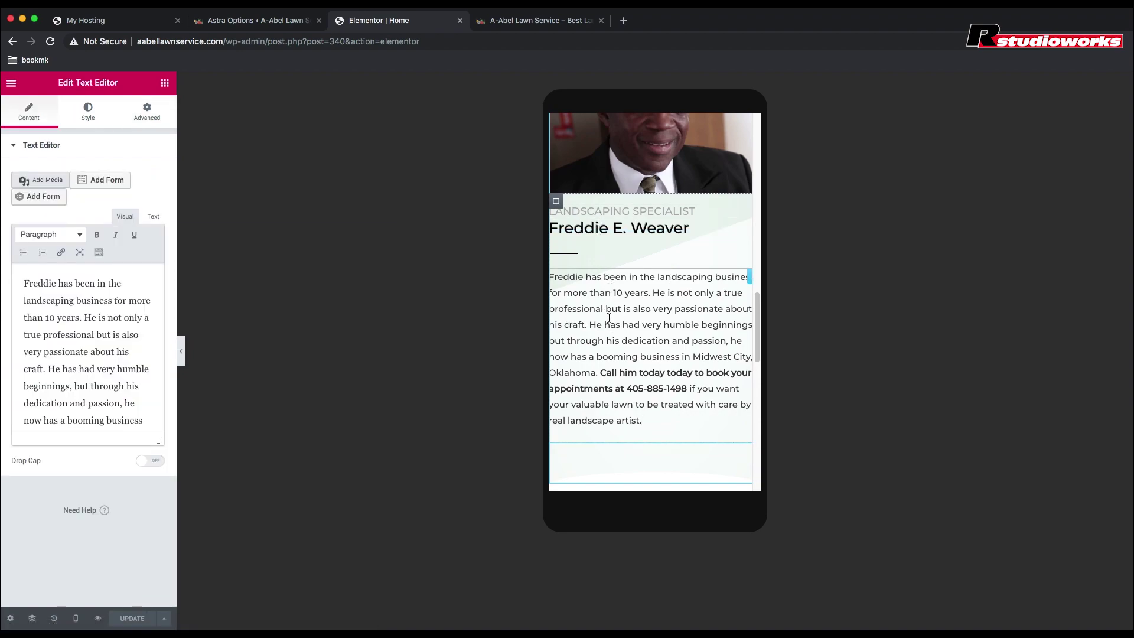
left_click(86, 115)
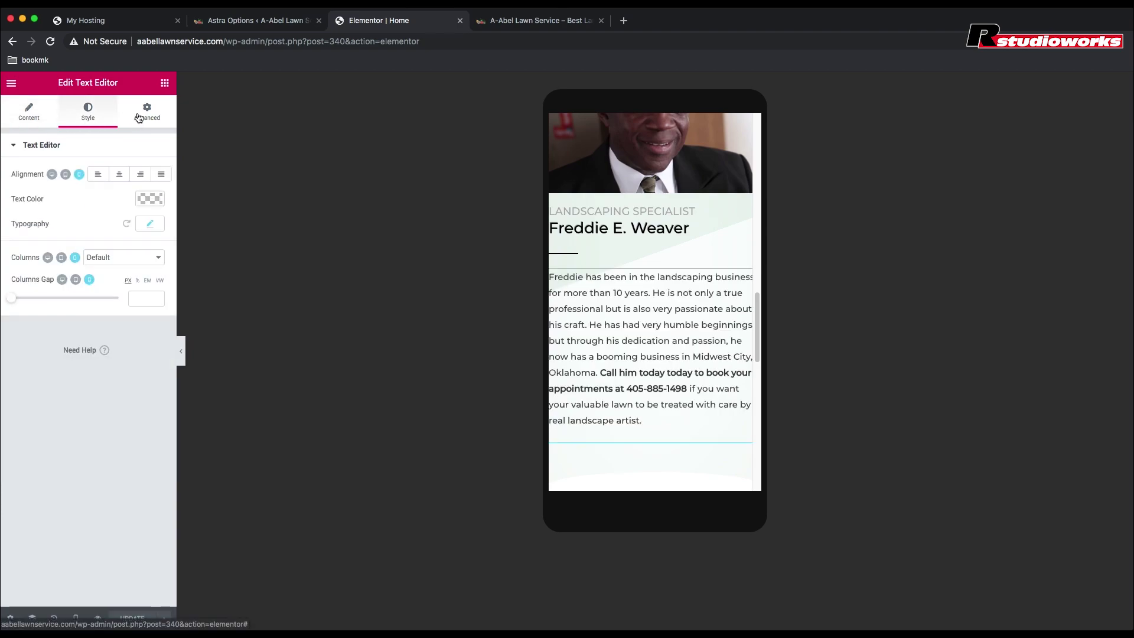
left_click(162, 176)
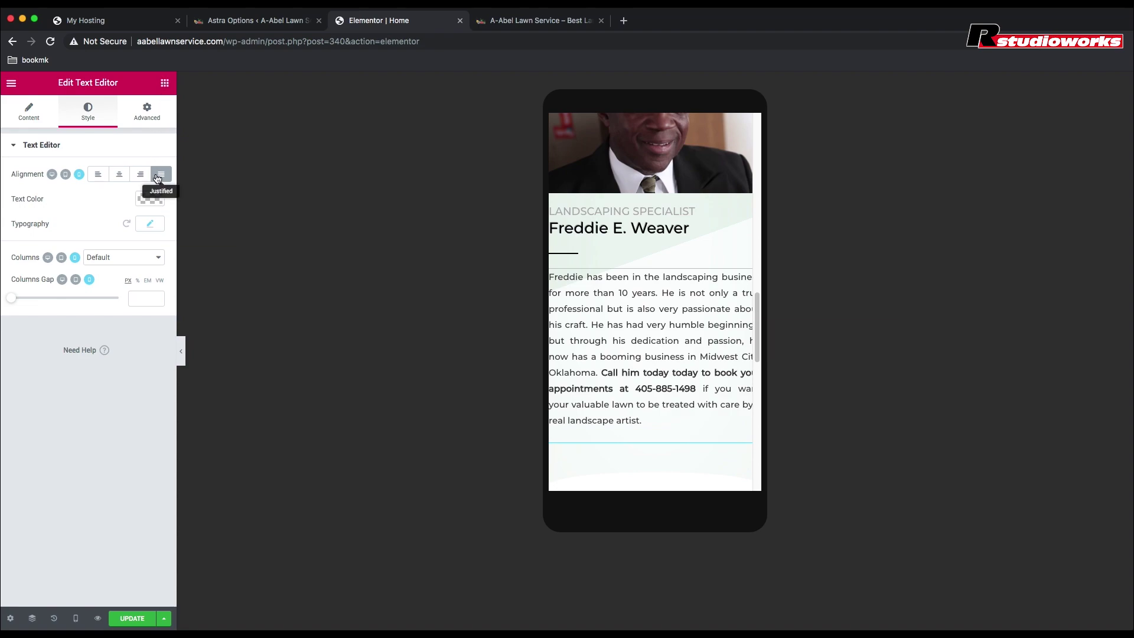
Step: Set the bio text's mobile padding to 30
left_click(151, 114)
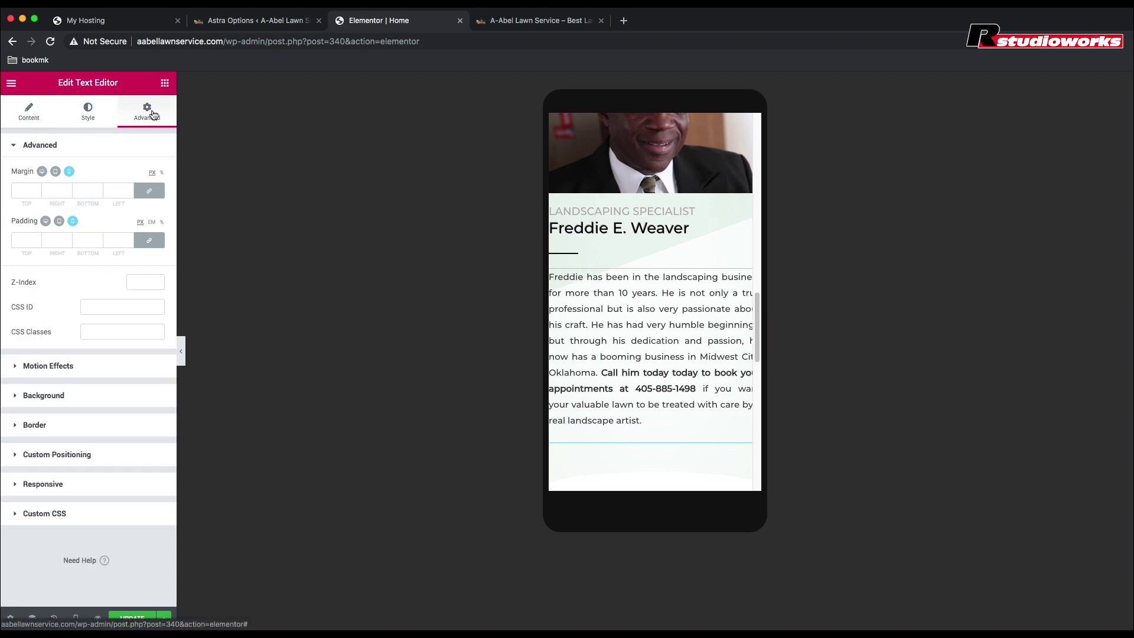
left_click(27, 240)
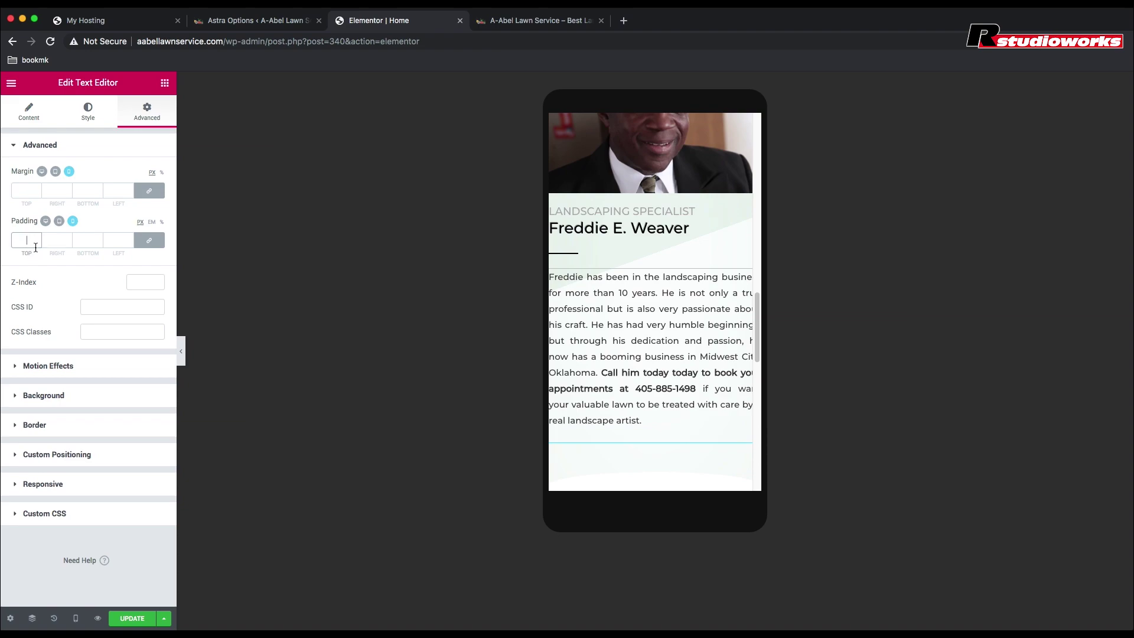
type("20")
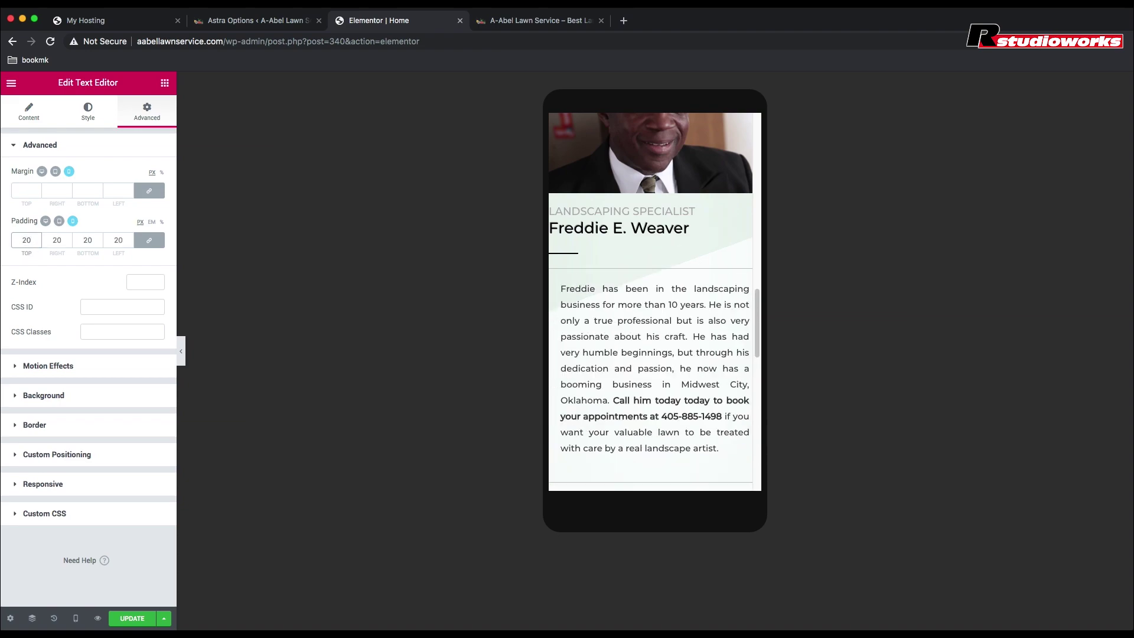
key("BackSpace")
key("BackSpace")
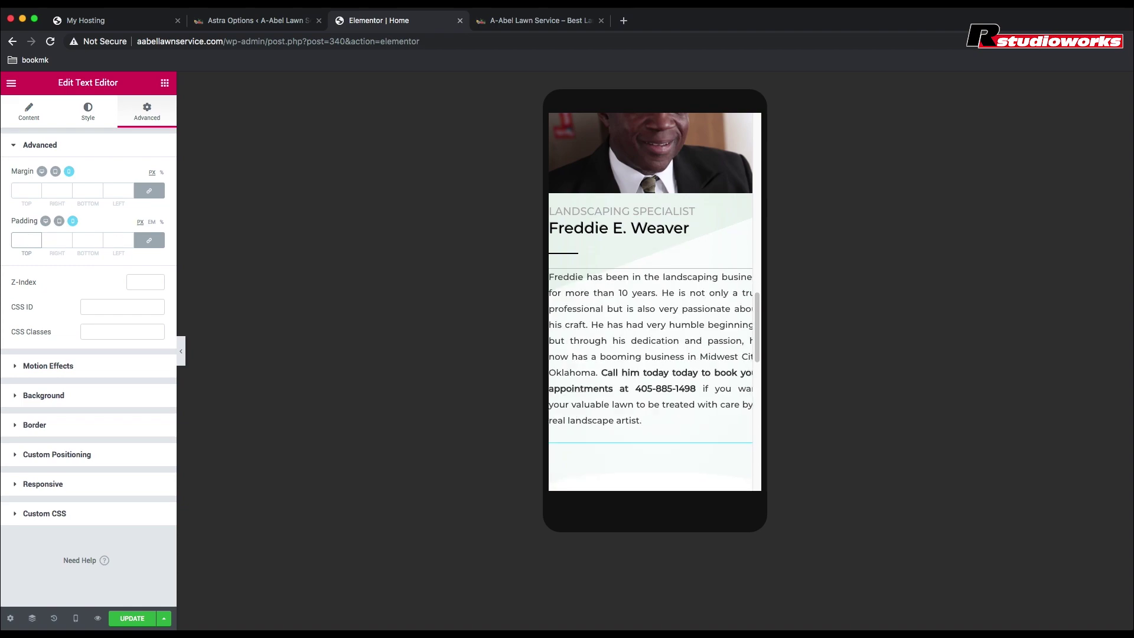
type("30")
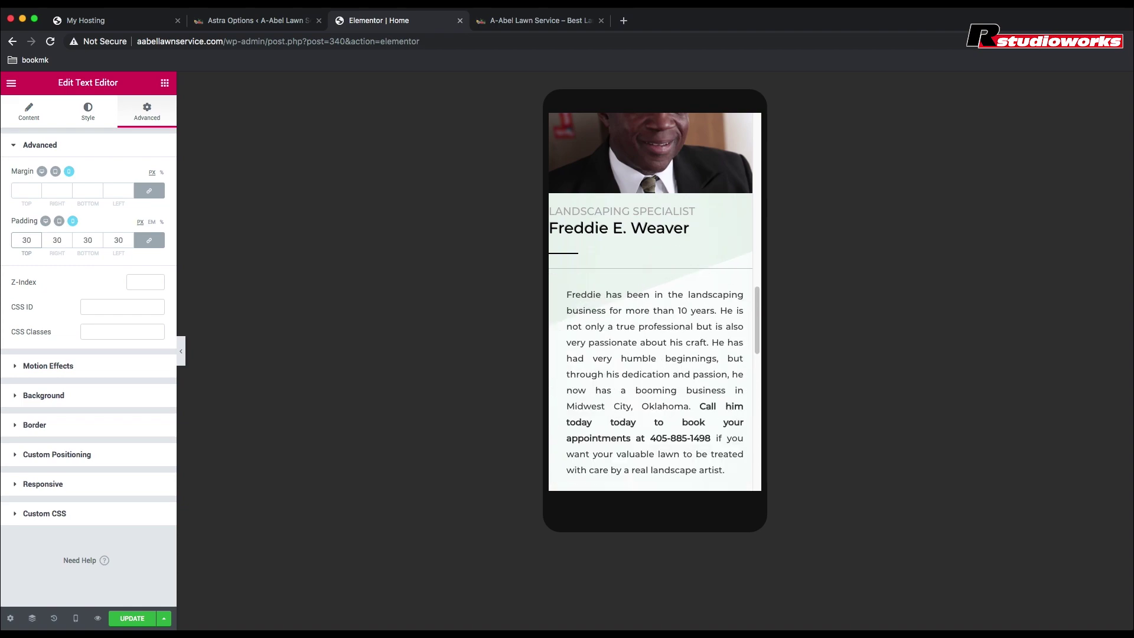
scroll(615, 319, "down", 2)
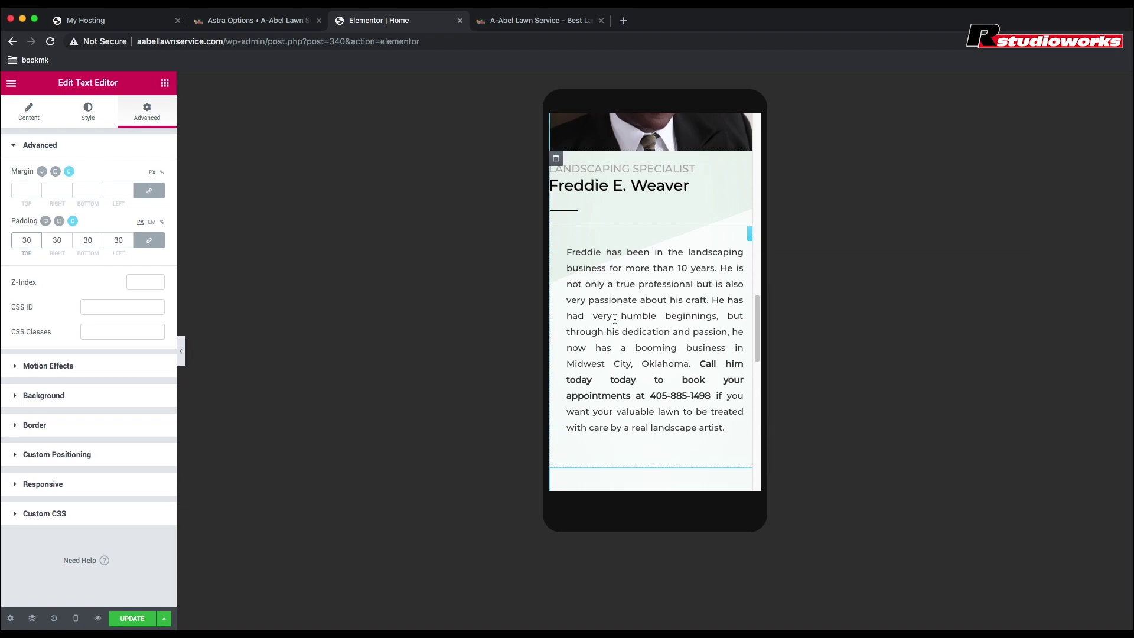
scroll(615, 319, "up", 2)
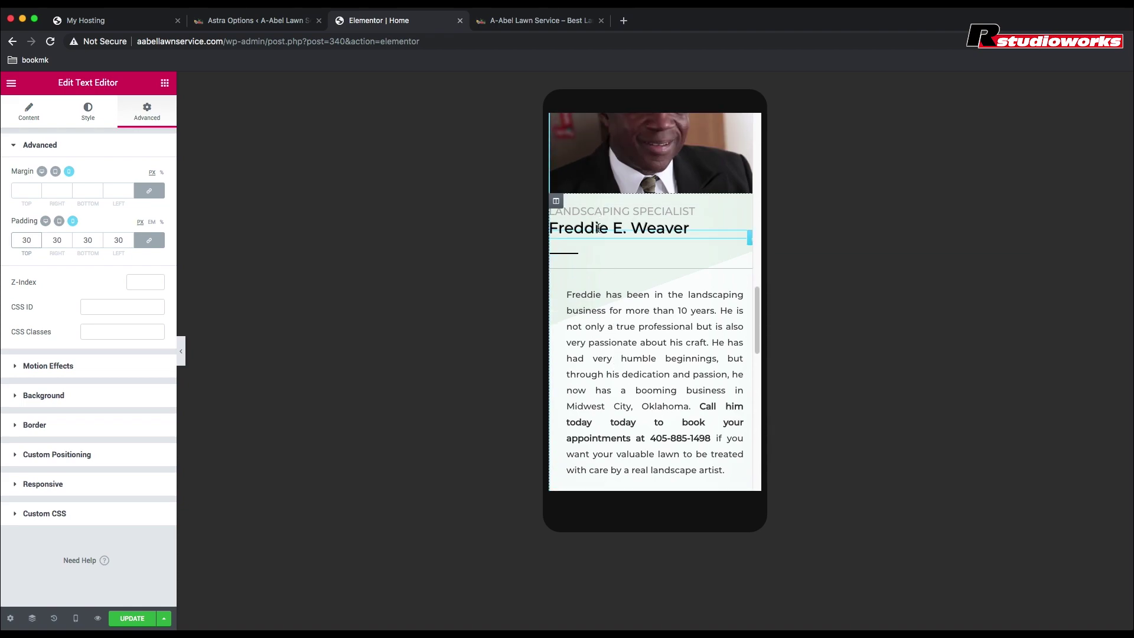
left_click(621, 211)
left_click(147, 115)
left_click(149, 240)
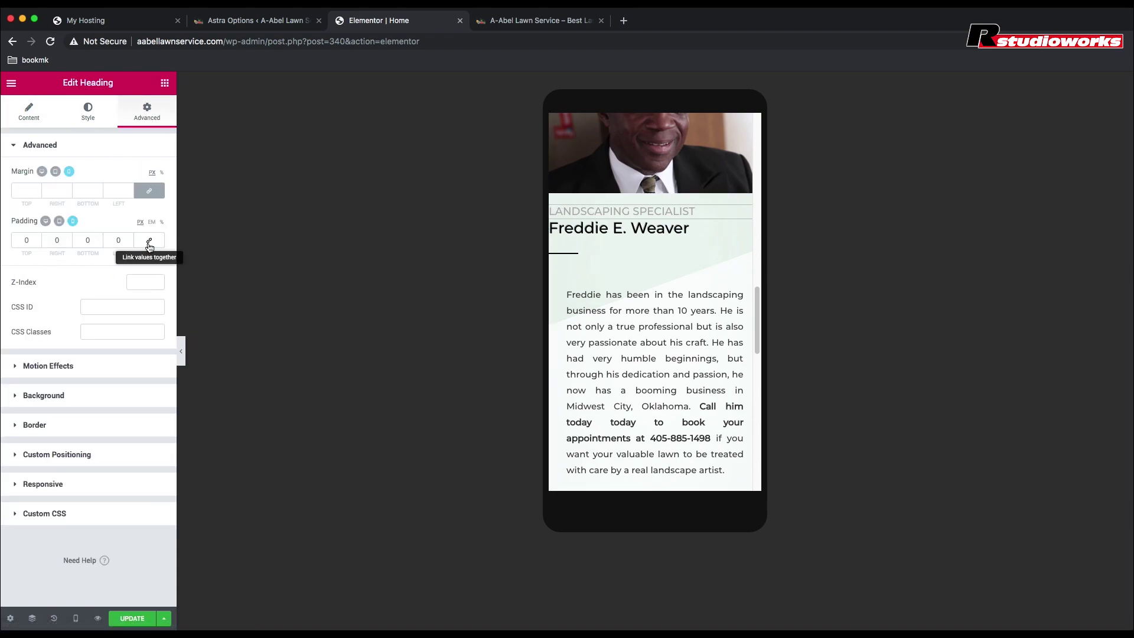
left_click(114, 243)
type("30")
left_click(621, 228)
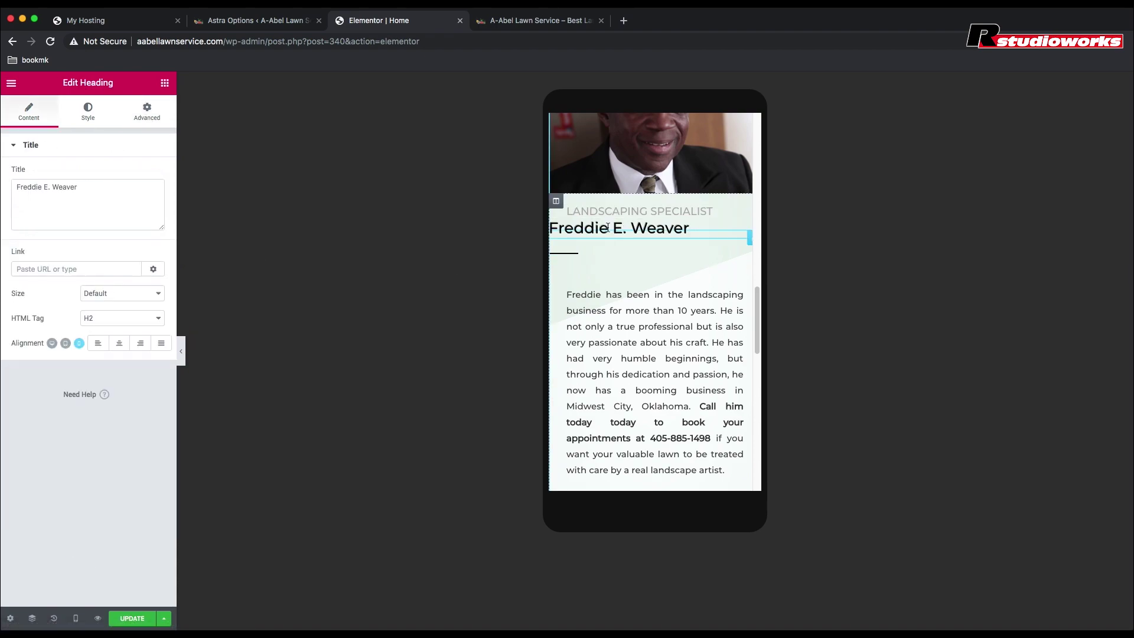
left_click(147, 112)
left_click(118, 241)
type("30")
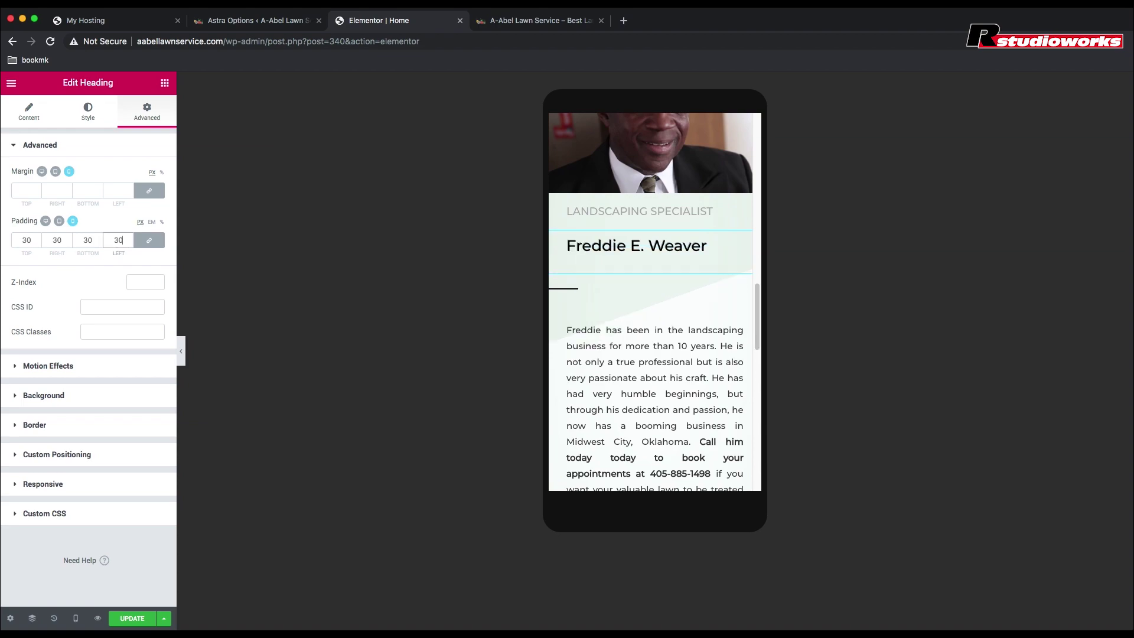
left_click(149, 240)
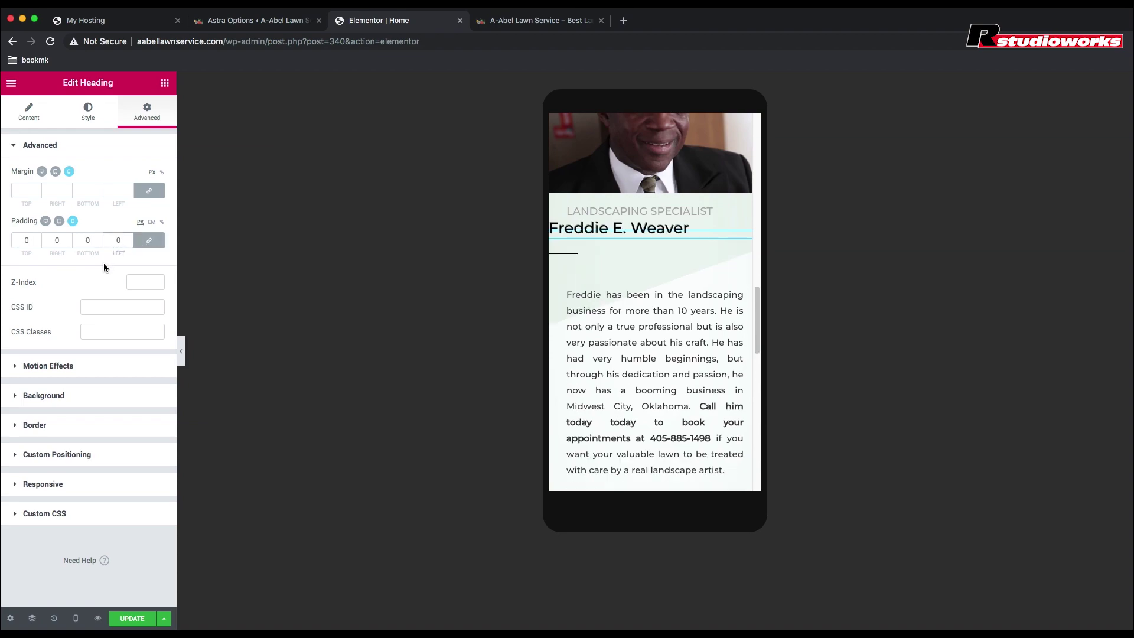
left_click(119, 241)
type("30")
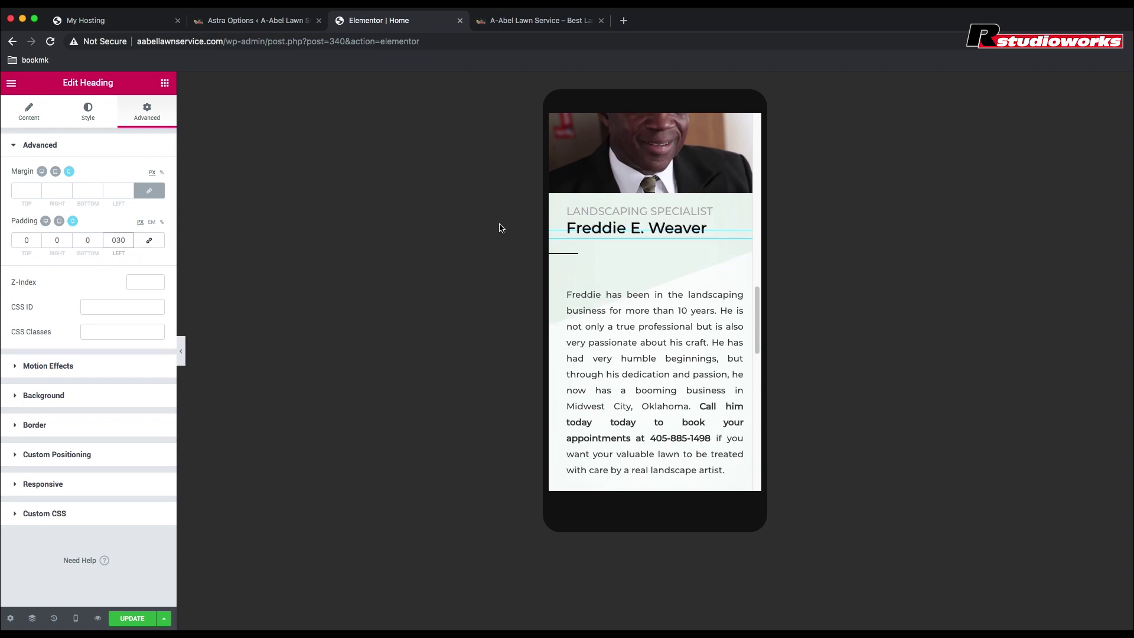
Step: Set the bio text's top padding to 0, leaving 30 on the other sides, and save
left_click(618, 254)
left_click(645, 297)
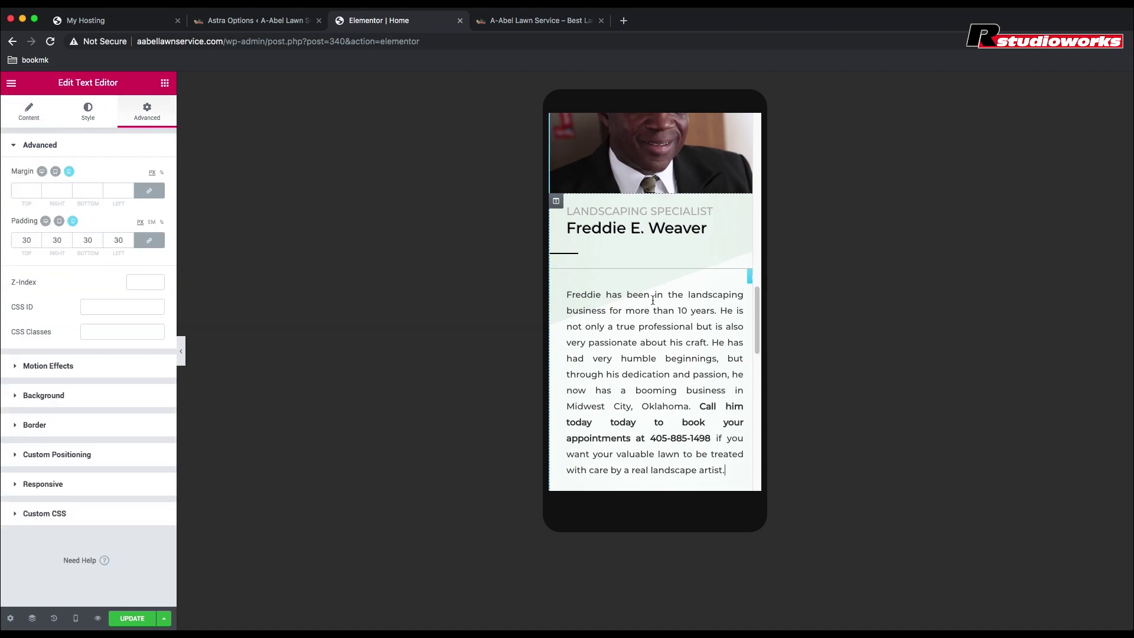
double_click(34, 241)
type("0")
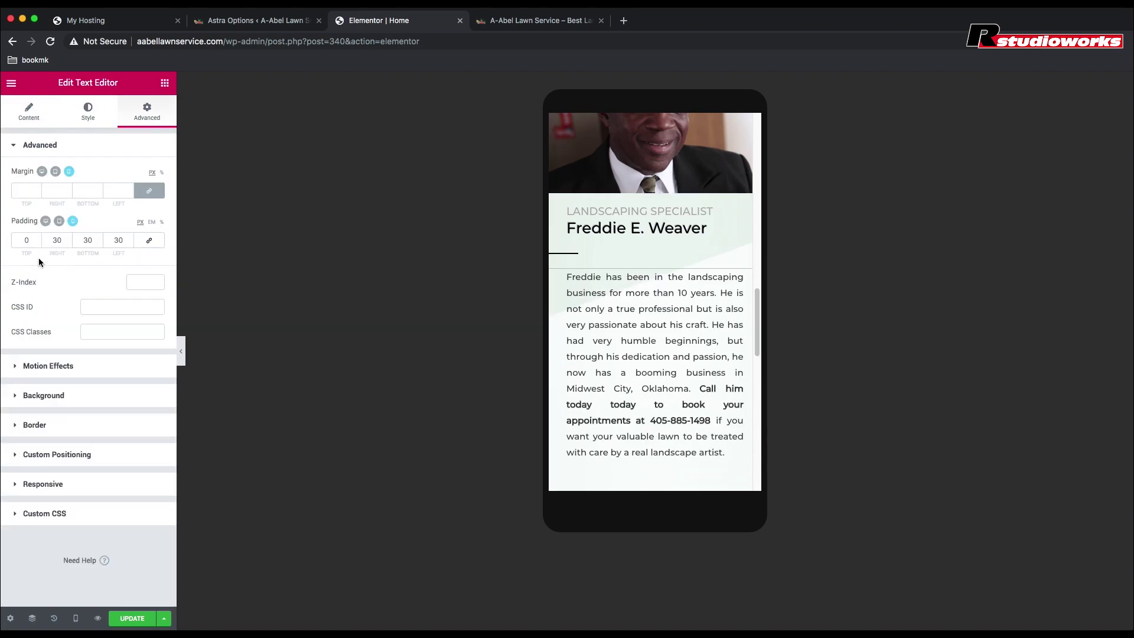
scroll(661, 307, "down", 10)
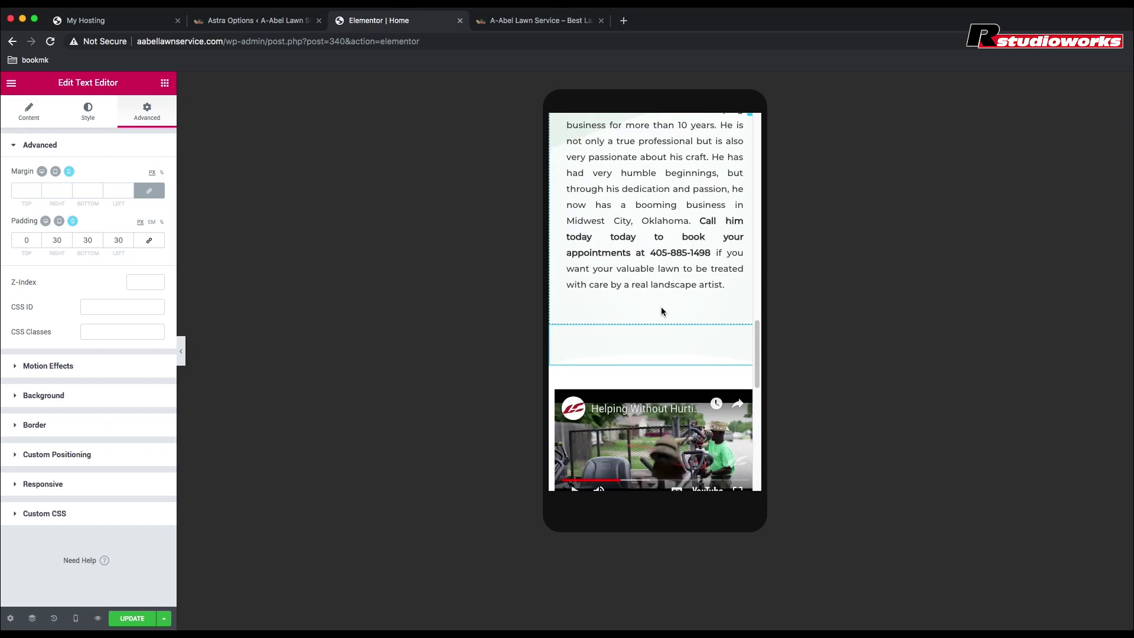
left_click(132, 618)
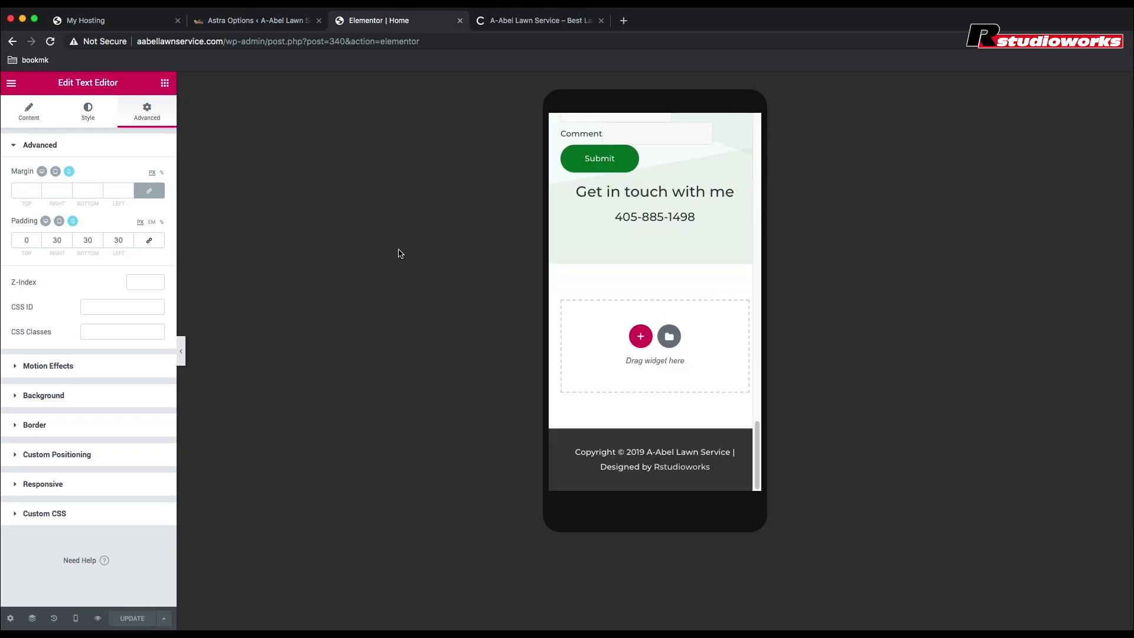
Step: Review the updated mobile layout in the preview tab, then return to the editor
left_click(541, 20)
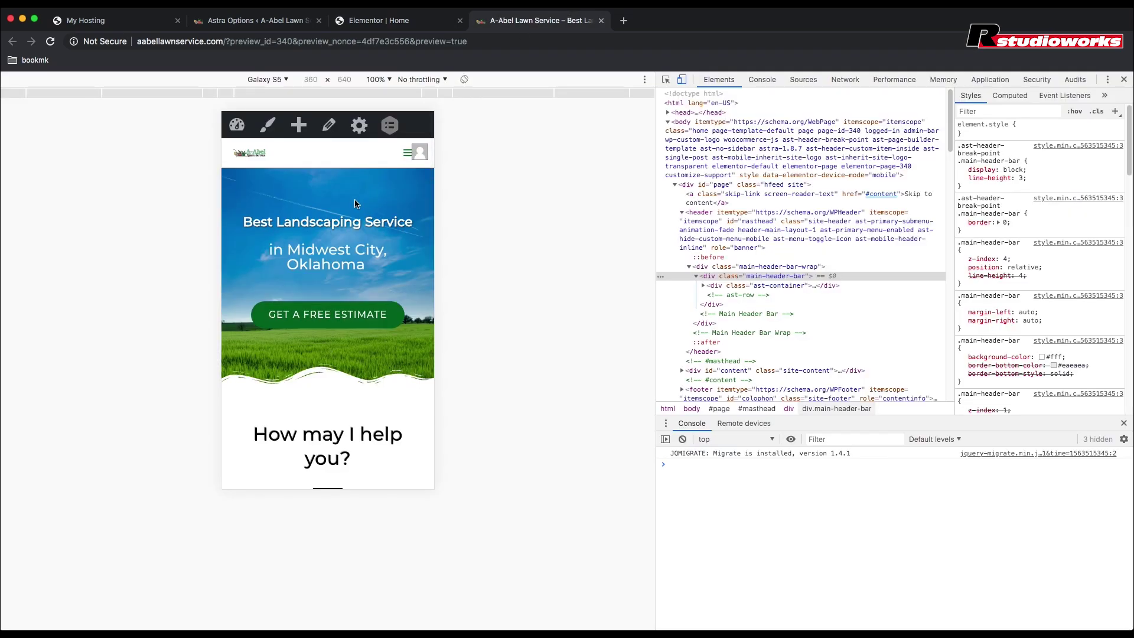
scroll(345, 195, "down", 10)
scroll(346, 198, "down", 10)
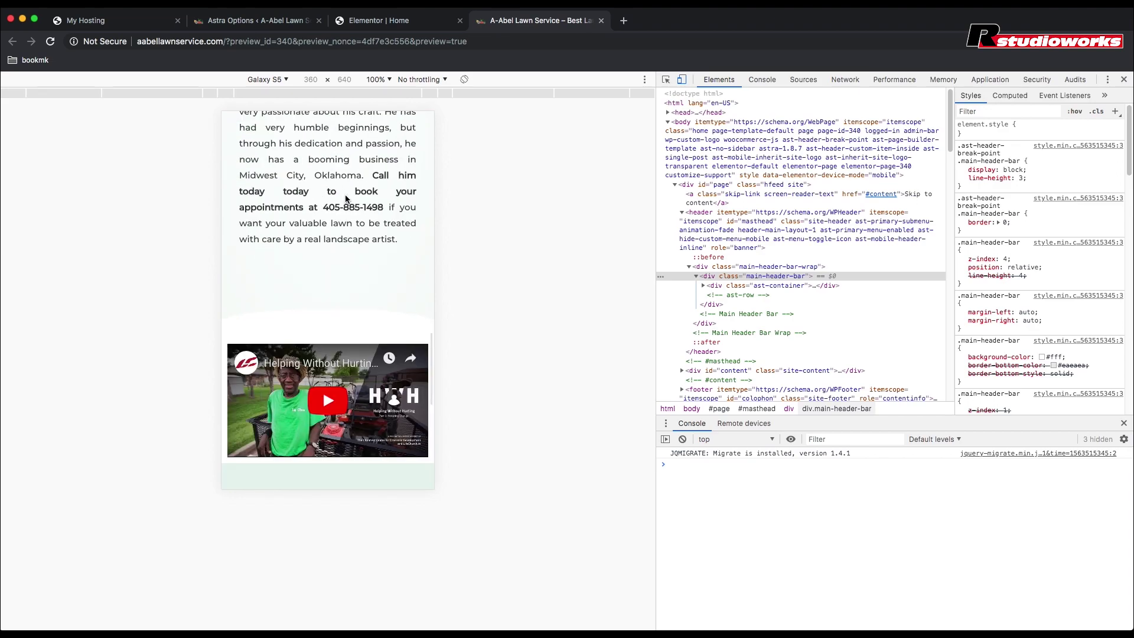
scroll(345, 196, "up", 2)
scroll(345, 196, "up", 5)
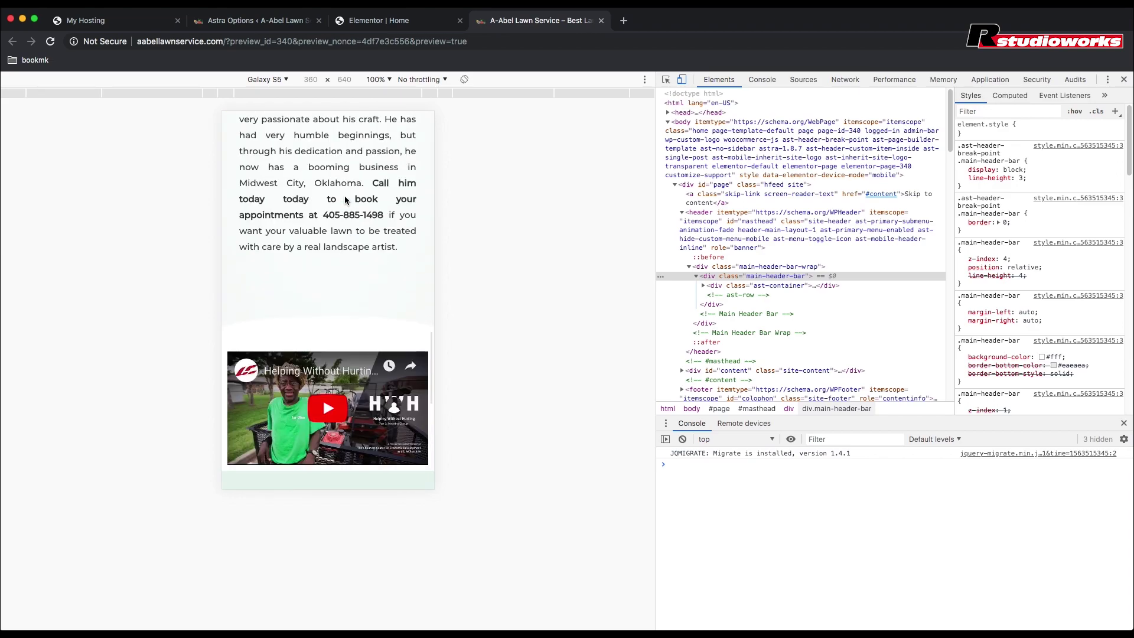
scroll(345, 196, "down", 6)
scroll(345, 196, "up", 6)
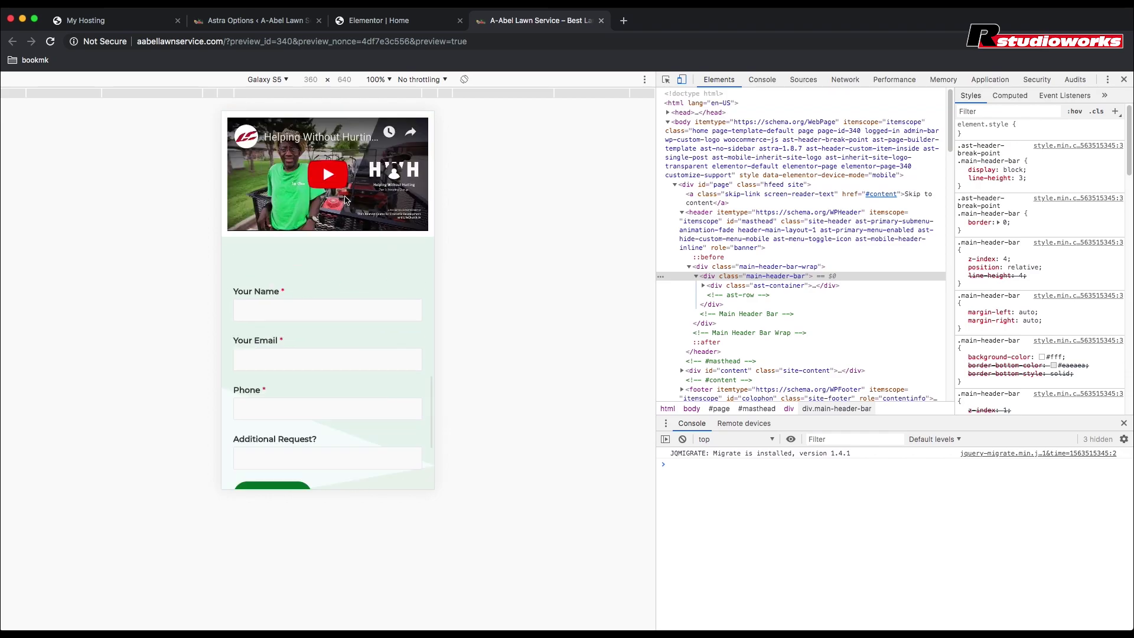
left_click(400, 21)
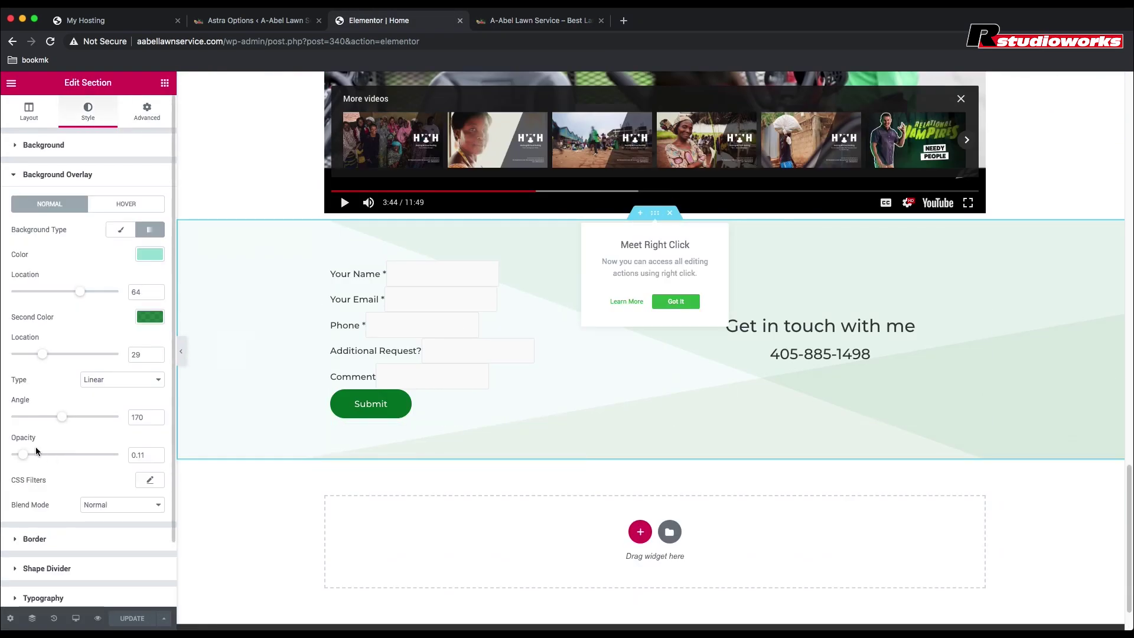
Step: Move the contact overlay's first stop to 74, lower its opacity to 0.03, and save
left_click(27, 146)
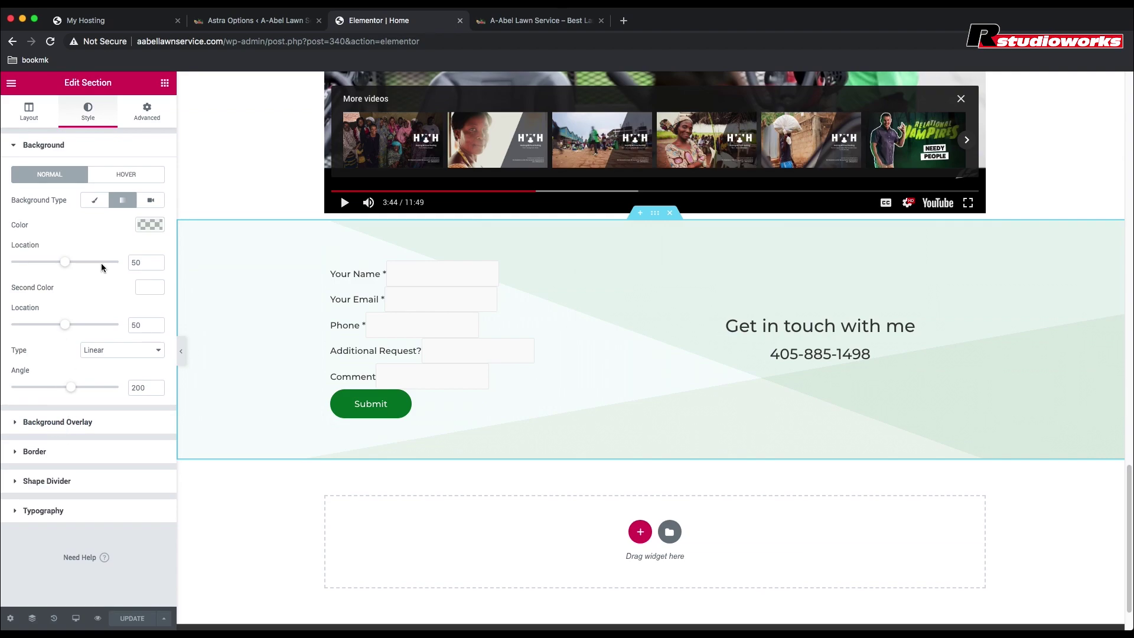
left_click(71, 423)
mouse_move(86, 295)
left_mouse_down()
mouse_move(77, 292)
mouse_move(92, 294)
left_mouse_up()
left_click_drag(24, 456, 18, 458)
scroll(270, 145, "up", 10)
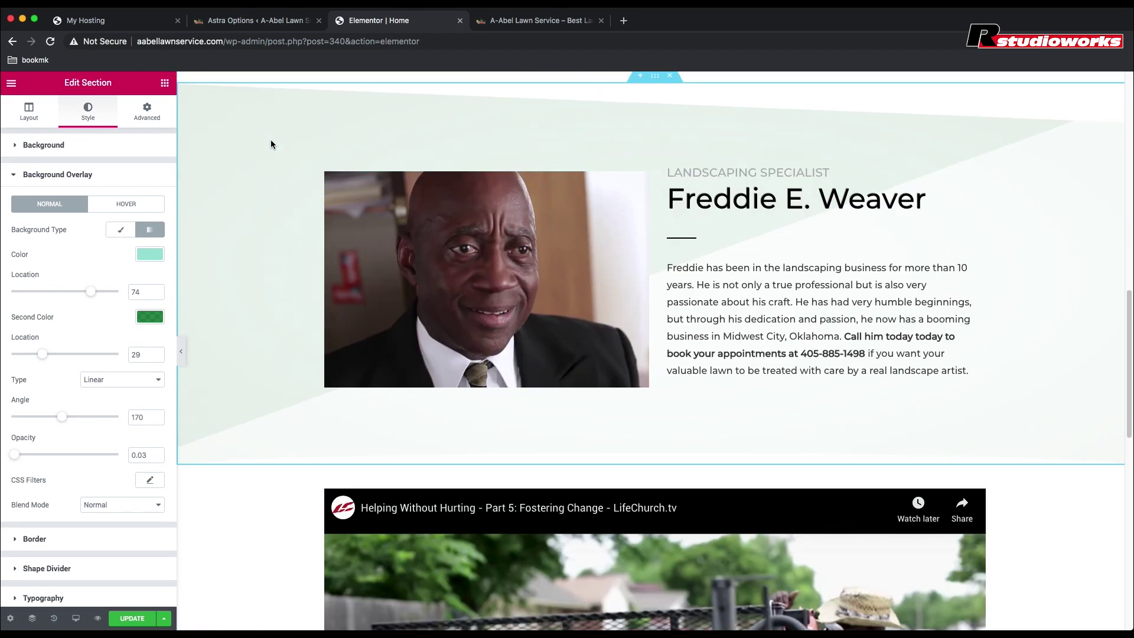
scroll(271, 142, "down", 10)
key("super+s")
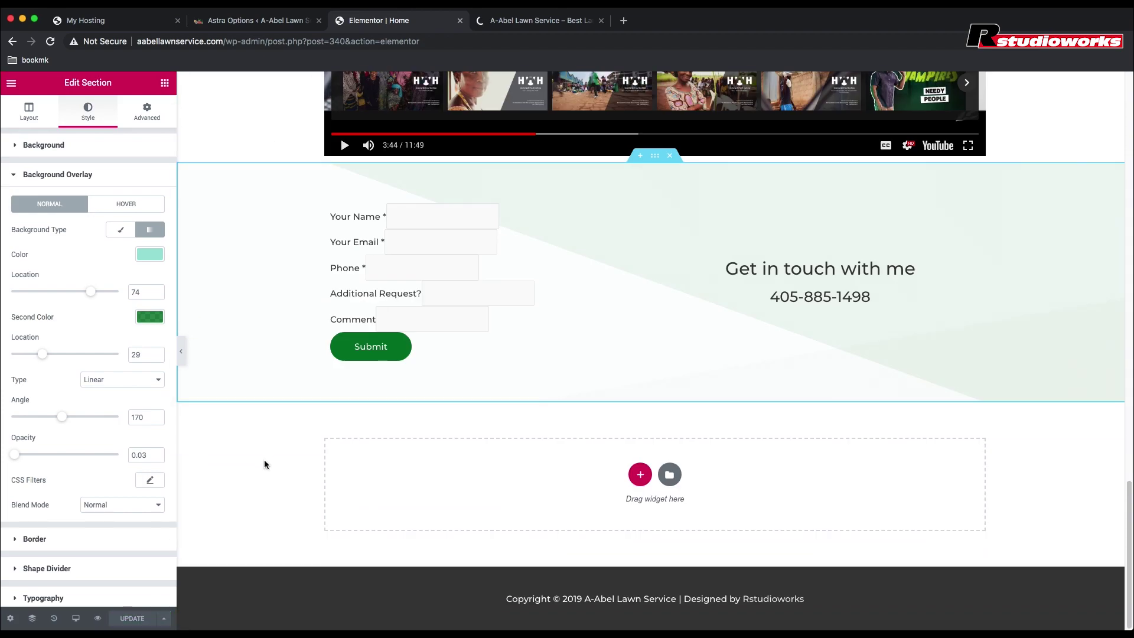
Step: Check the mobile preview tab, then select the Best Landscaping Service heading in the editor
left_click(520, 20)
scroll(326, 266, "down", 5)
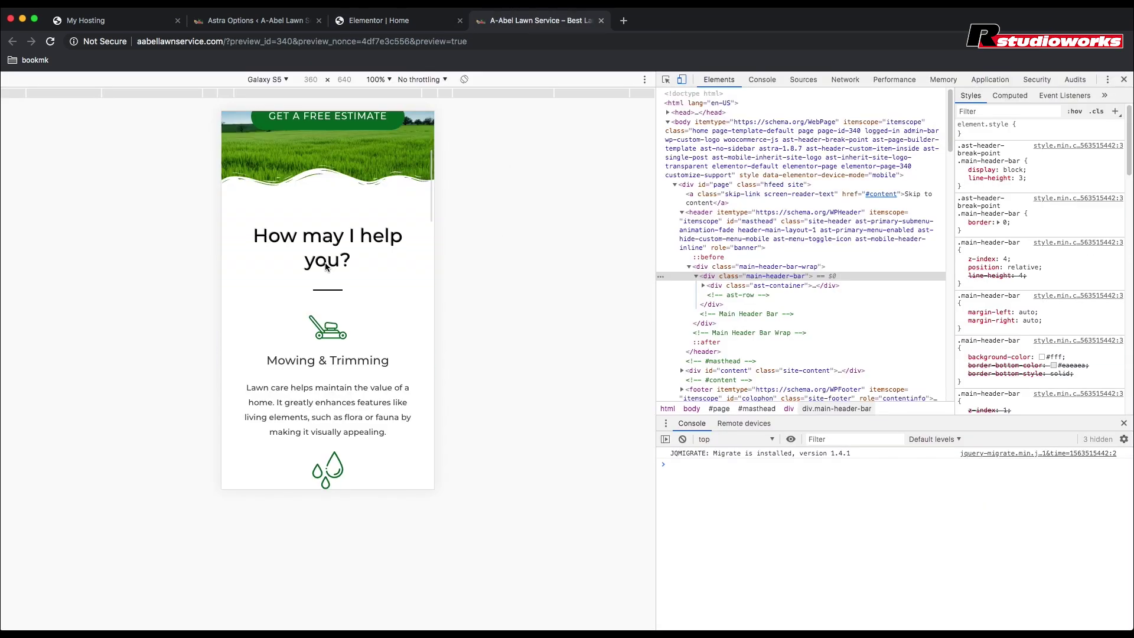
scroll(326, 266, "down", 10)
scroll(326, 266, "up", 10)
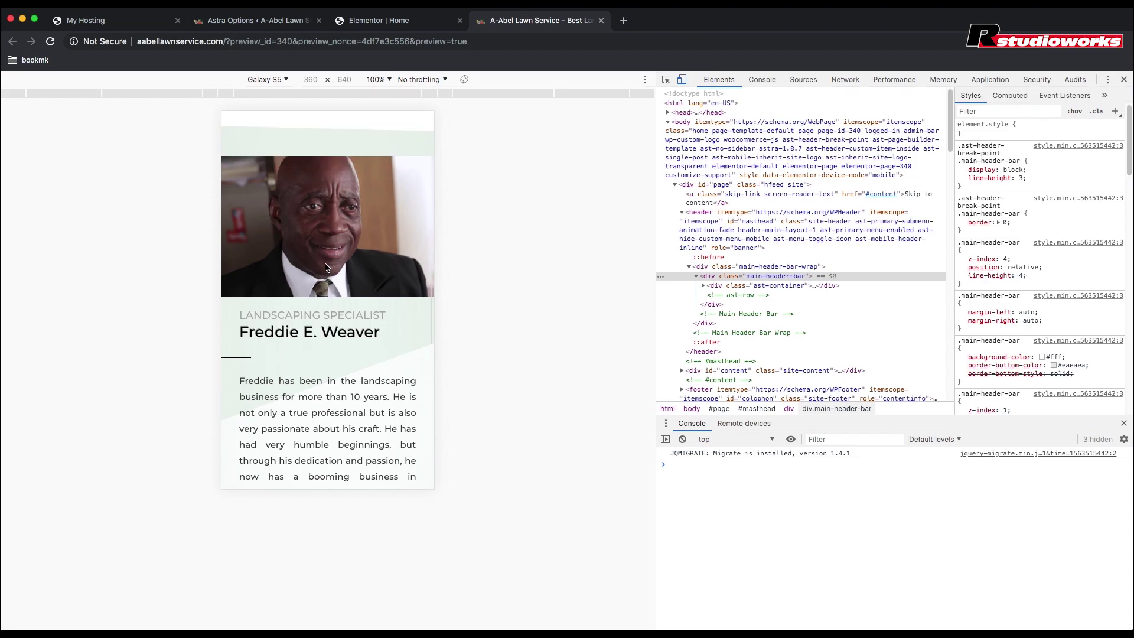
scroll(326, 268, "up", 10)
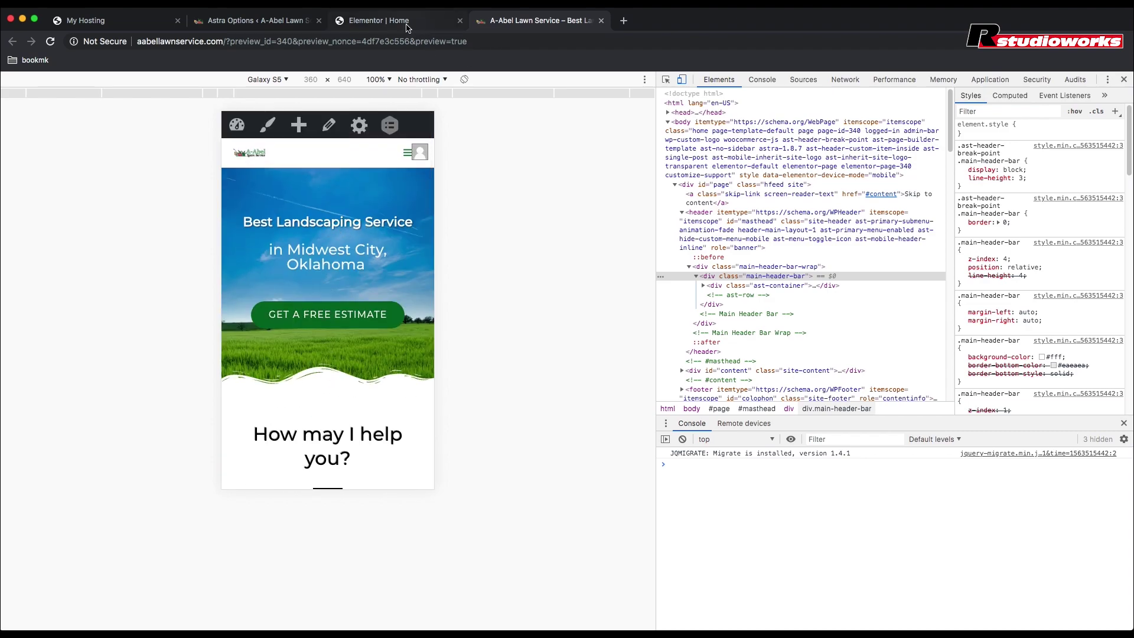
left_click(378, 20)
left_click(89, 118)
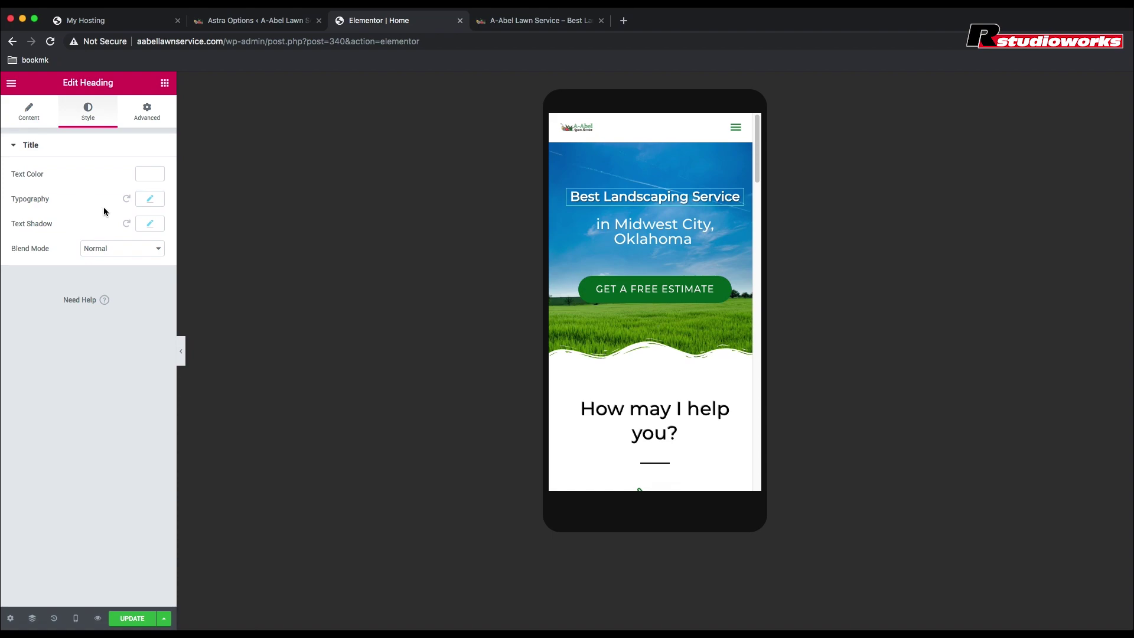
Step: Set the hero heading's mobile font size to 32 px, save, and switch the editor back to desktop
left_click(151, 201)
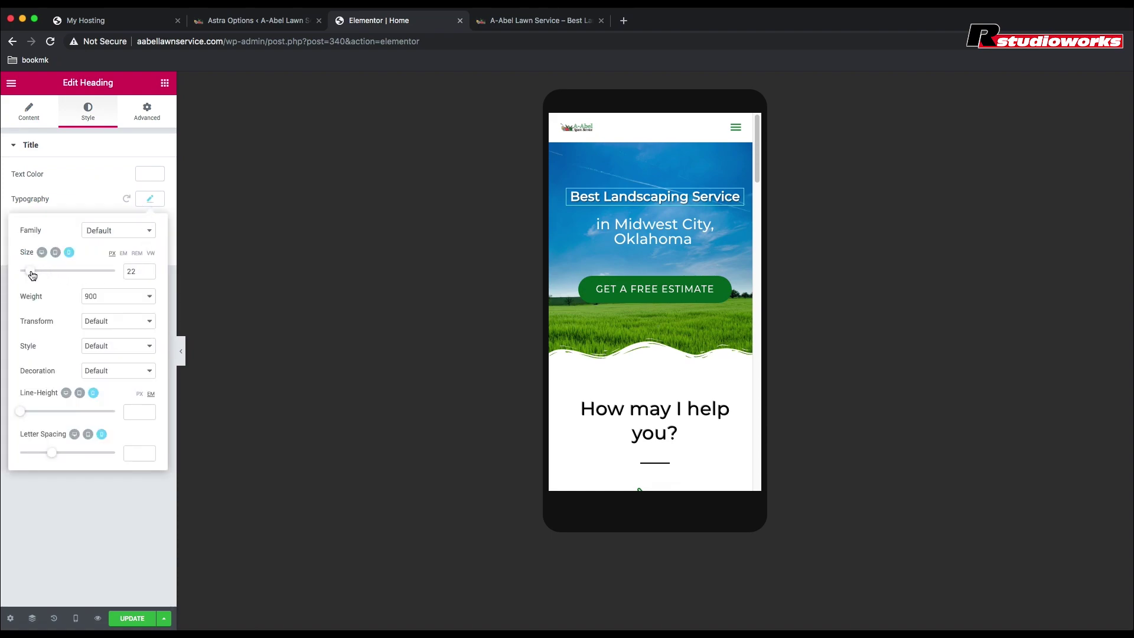
left_click_drag(32, 275, 37, 276)
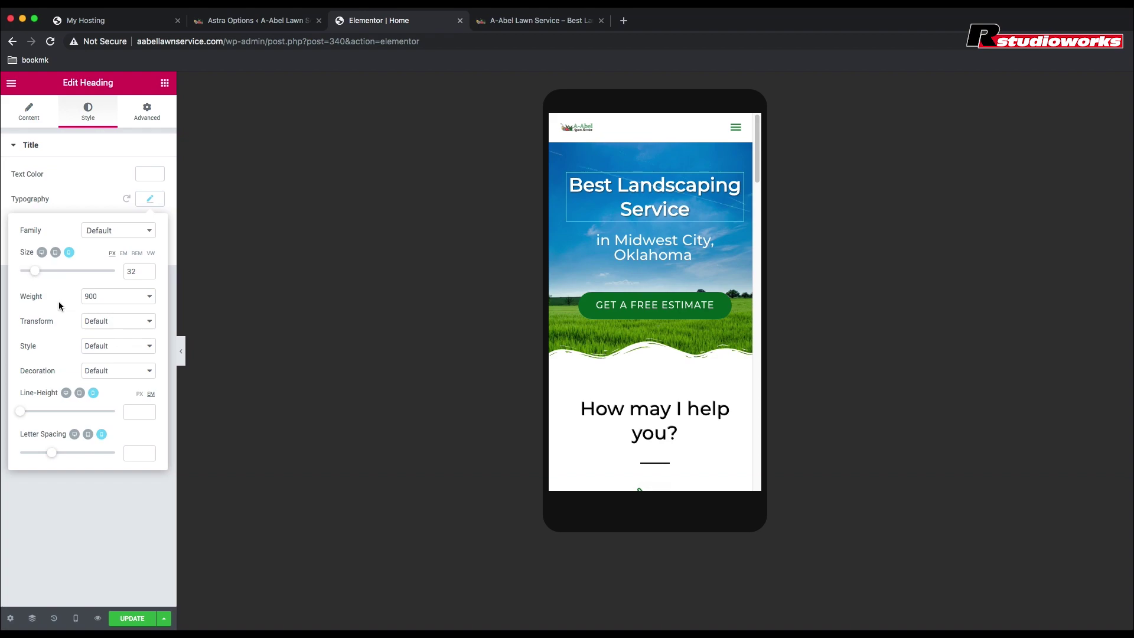
left_click(83, 188)
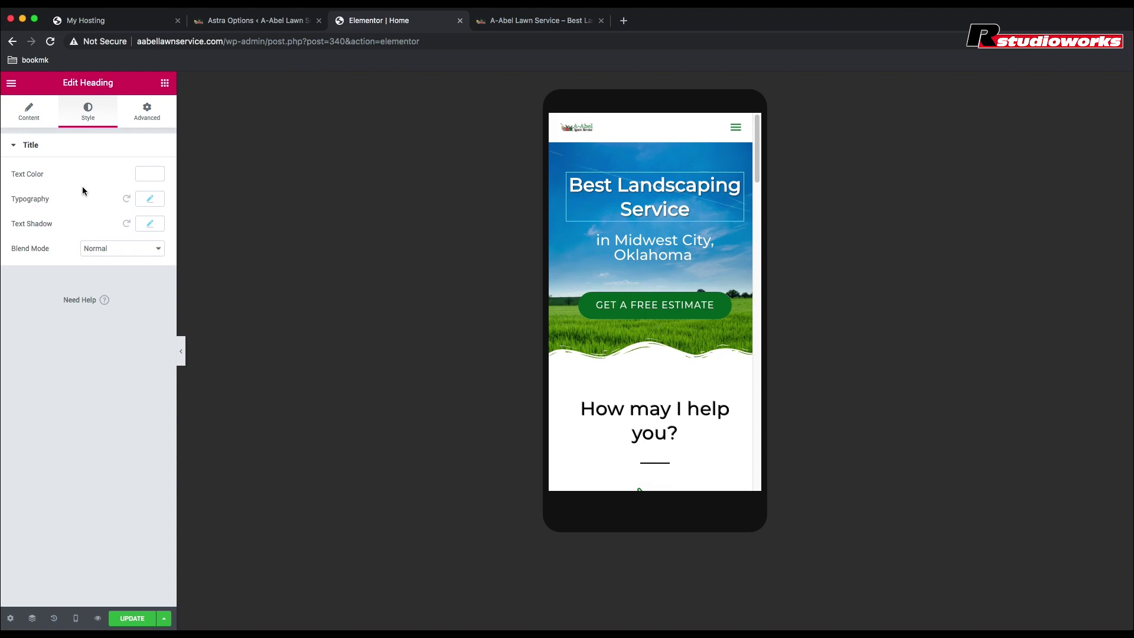
left_click(132, 620)
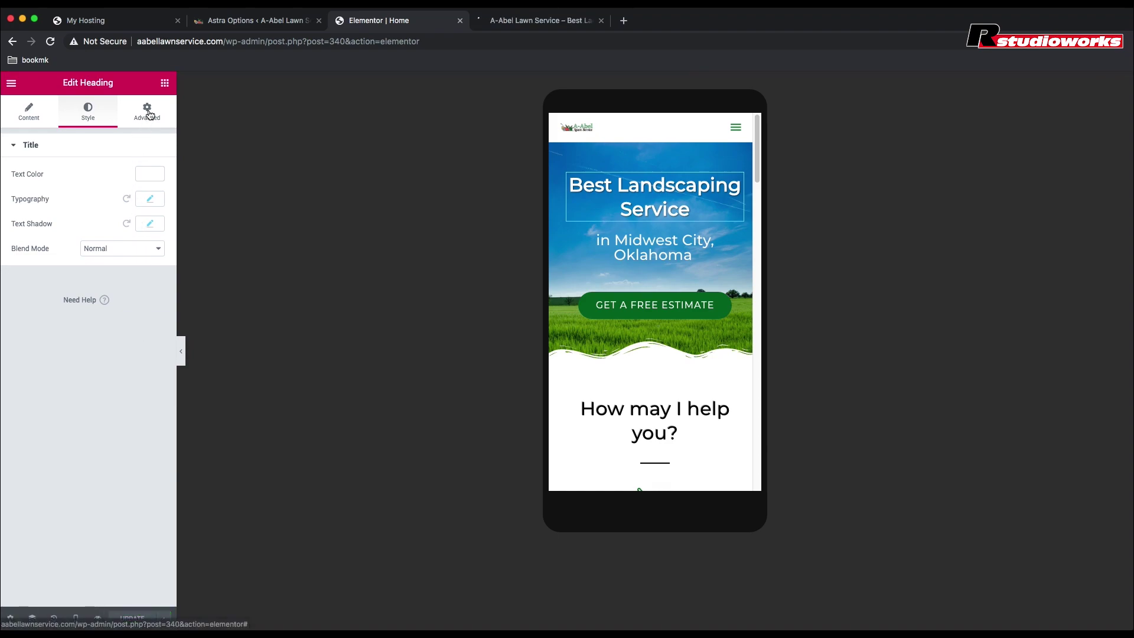
left_click(149, 114)
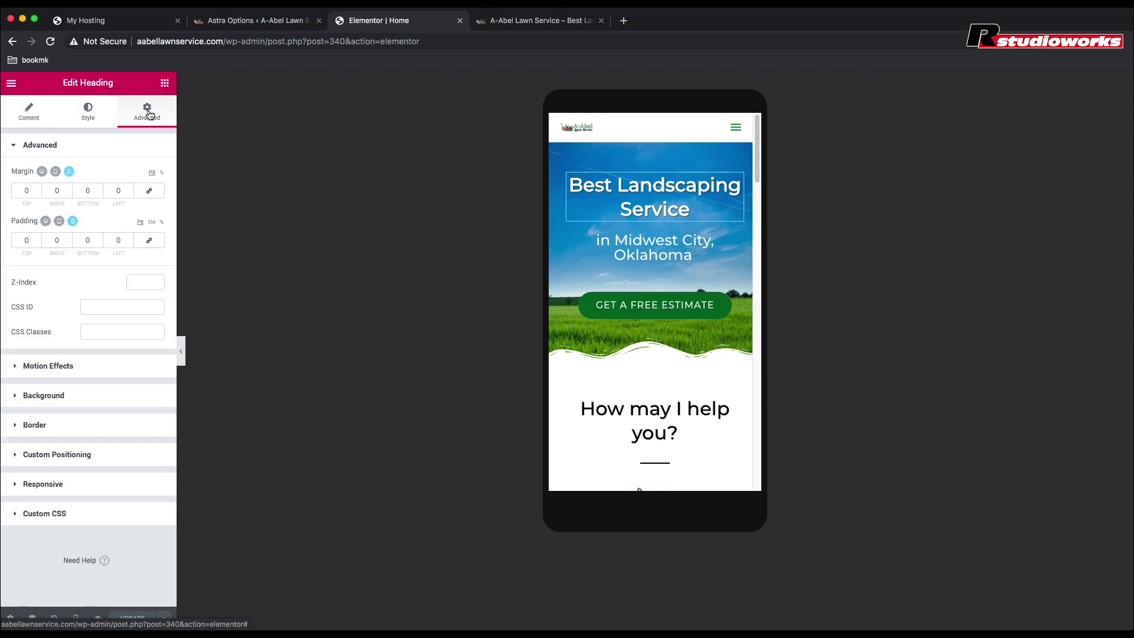
left_click(46, 222)
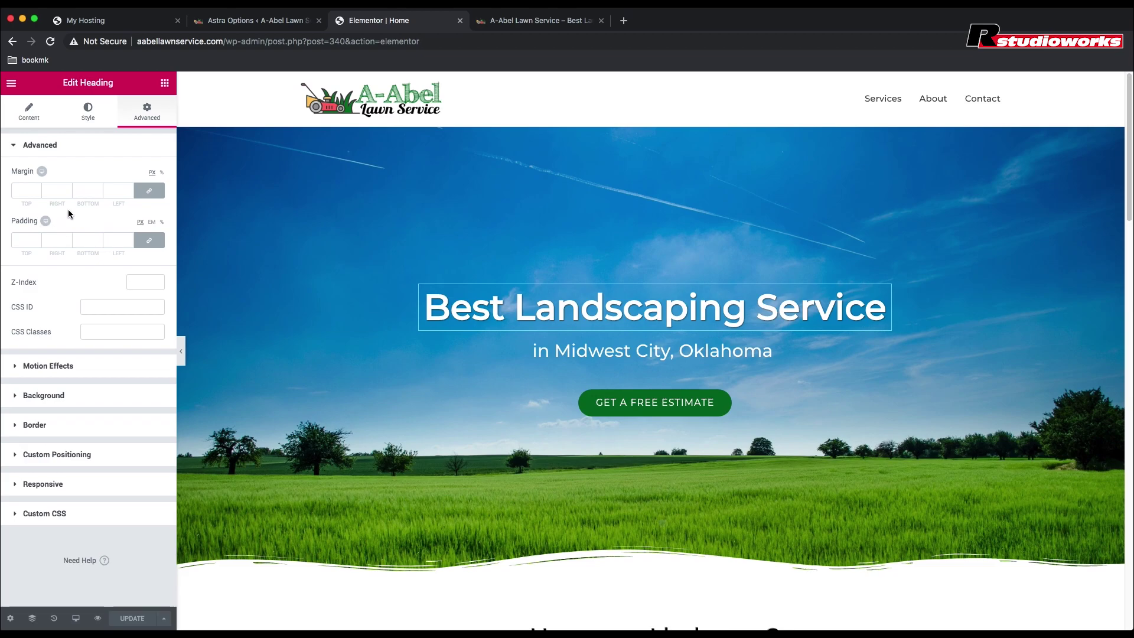
left_click(507, 21)
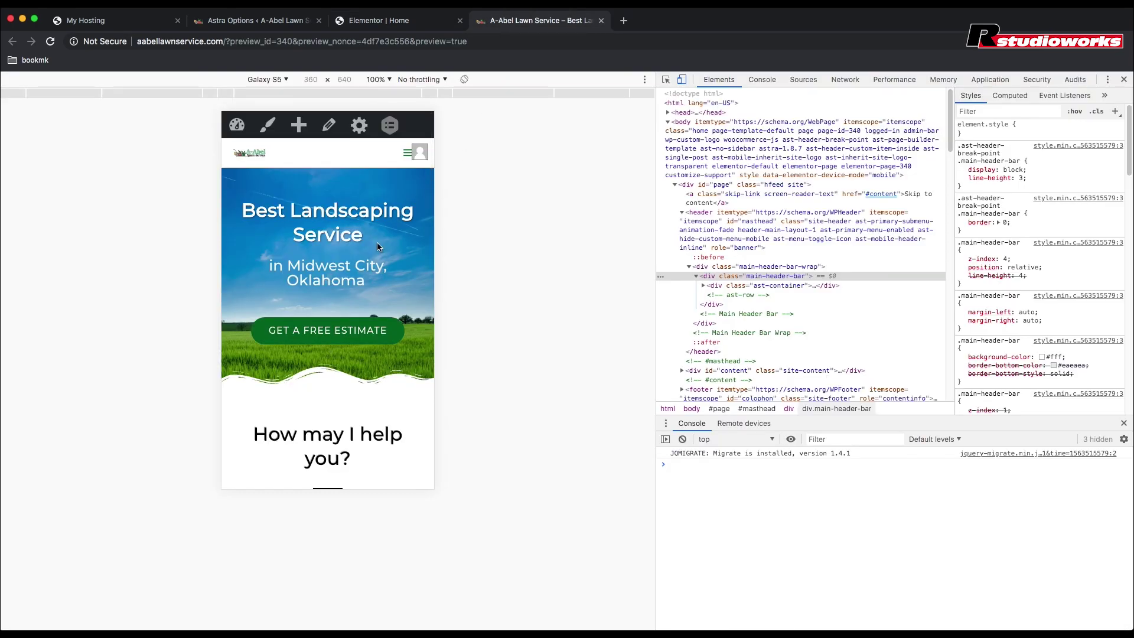
scroll(275, 258, "down", 20)
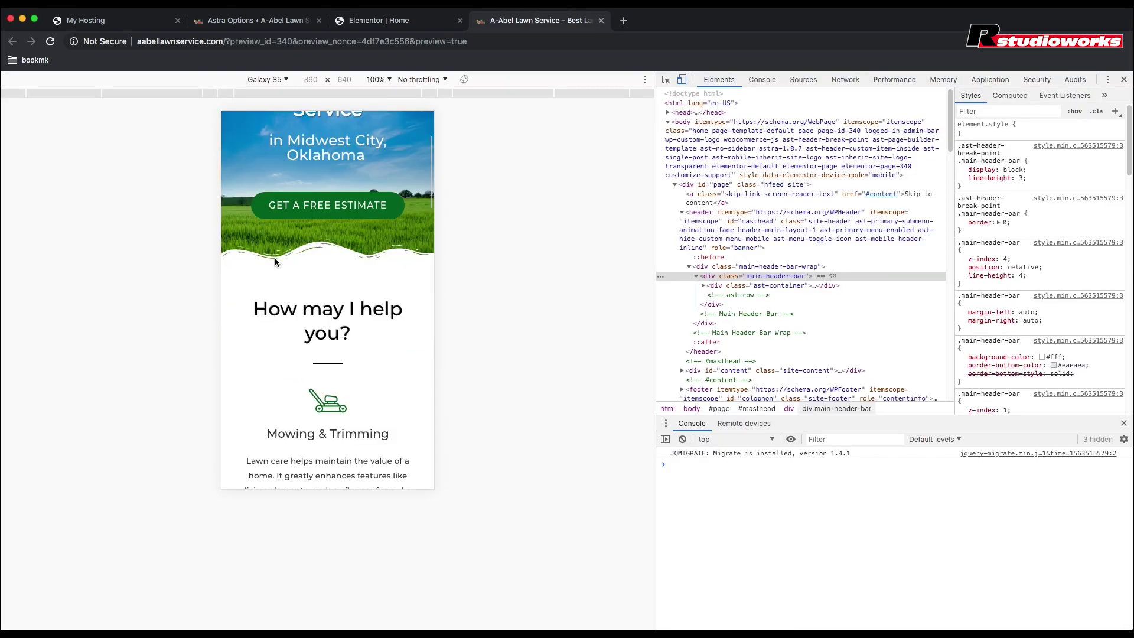
scroll(275, 263, "down", 3)
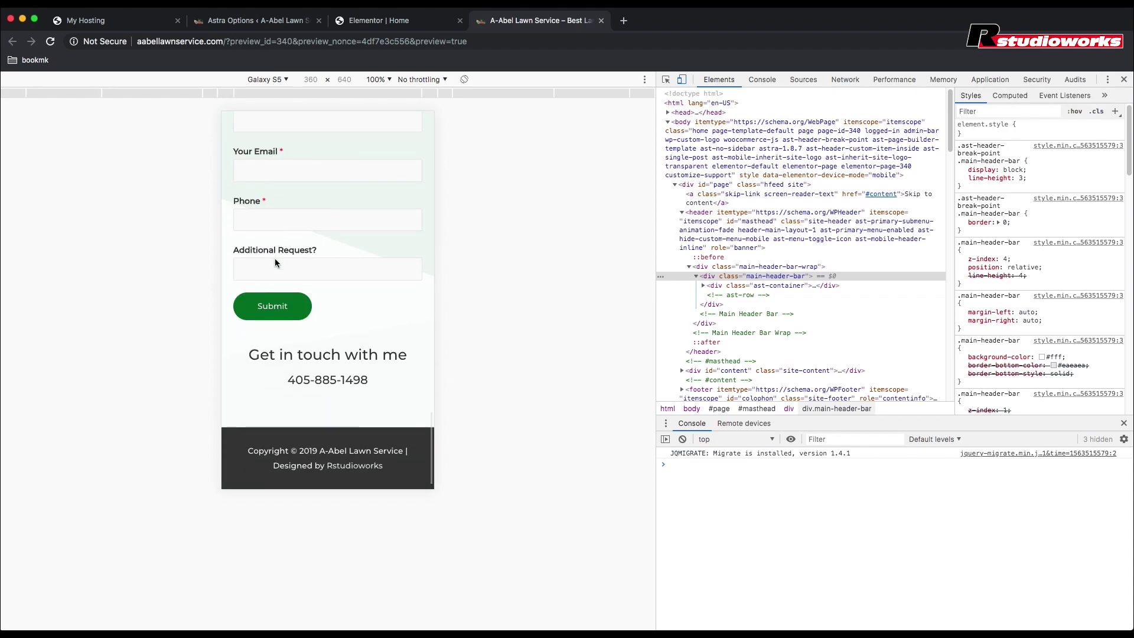
scroll(276, 262, "up", 15)
scroll(275, 263, "up", 10)
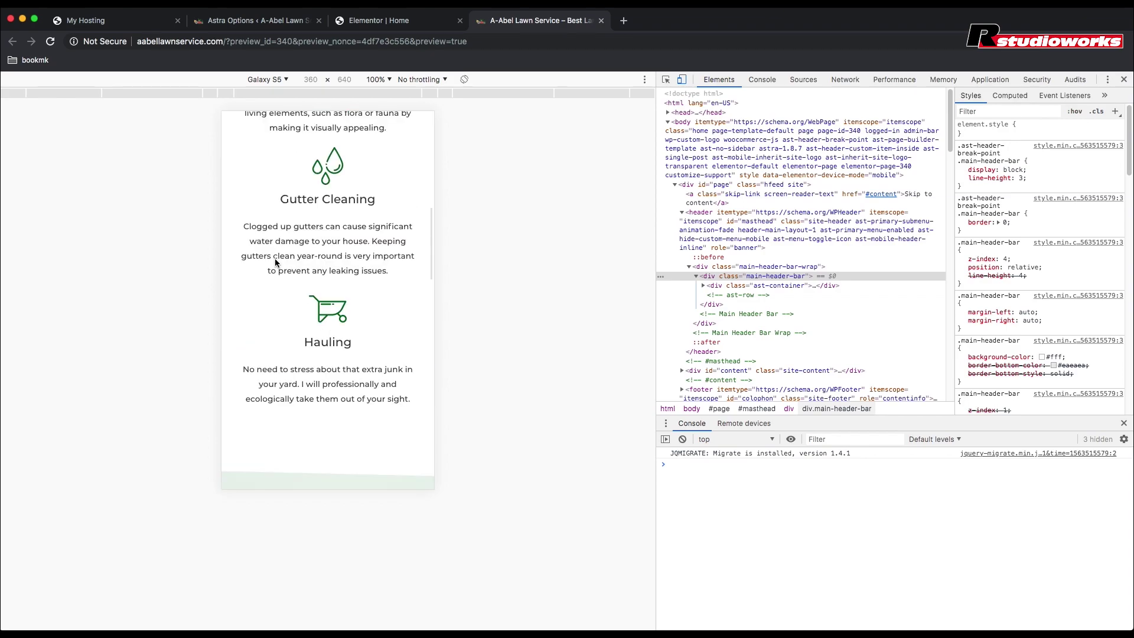
scroll(275, 262, "up", 4)
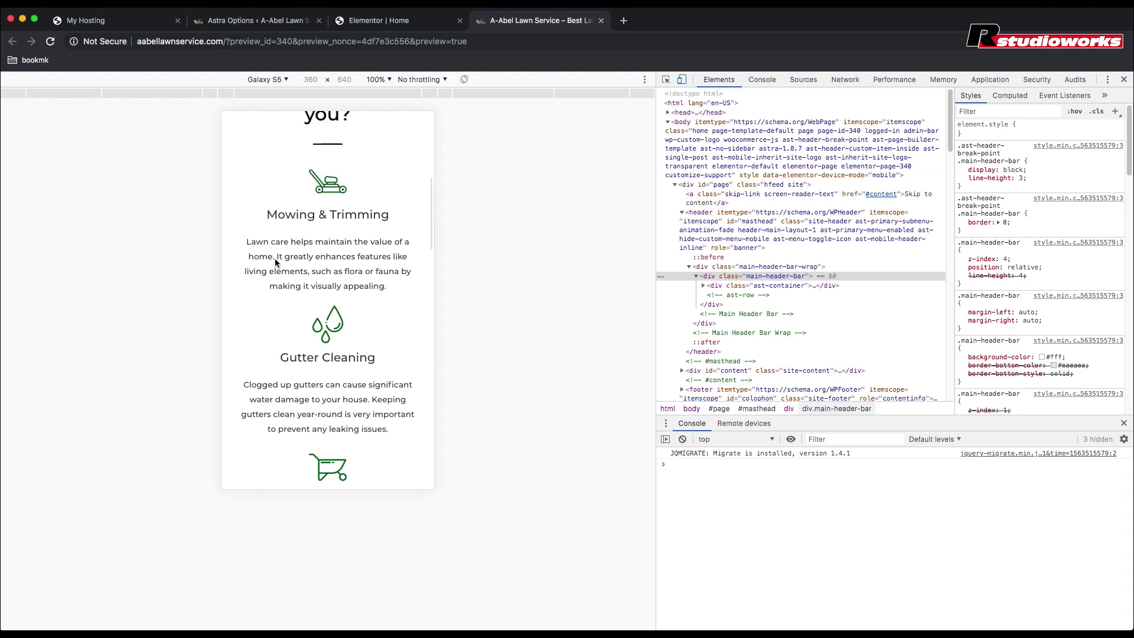
scroll(275, 262, "up", 4)
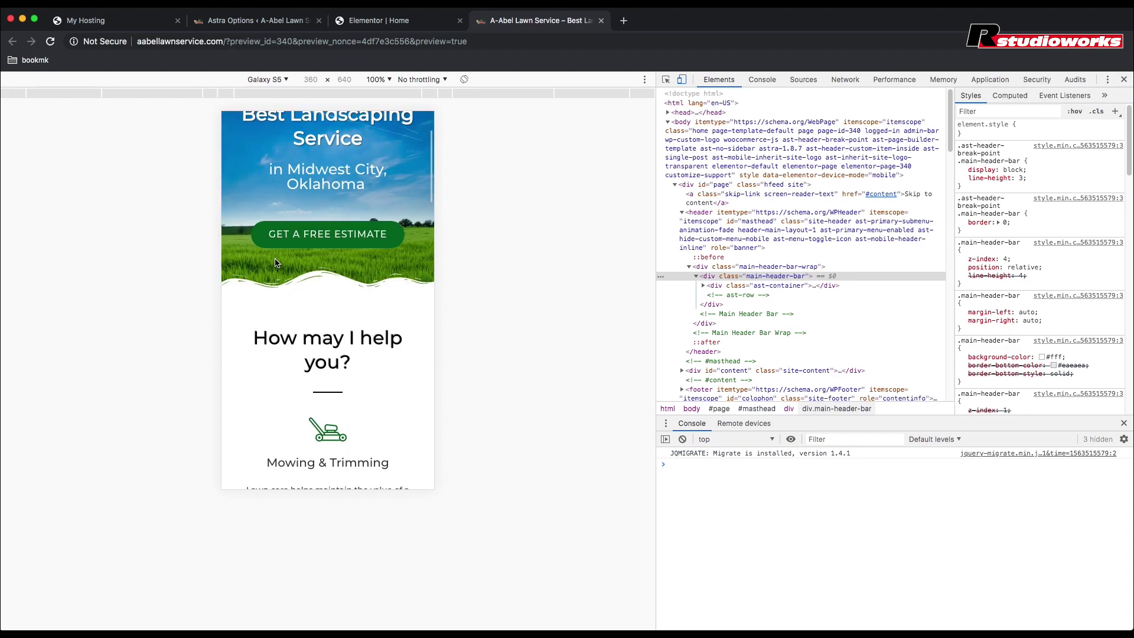
scroll(275, 262, "up", 1)
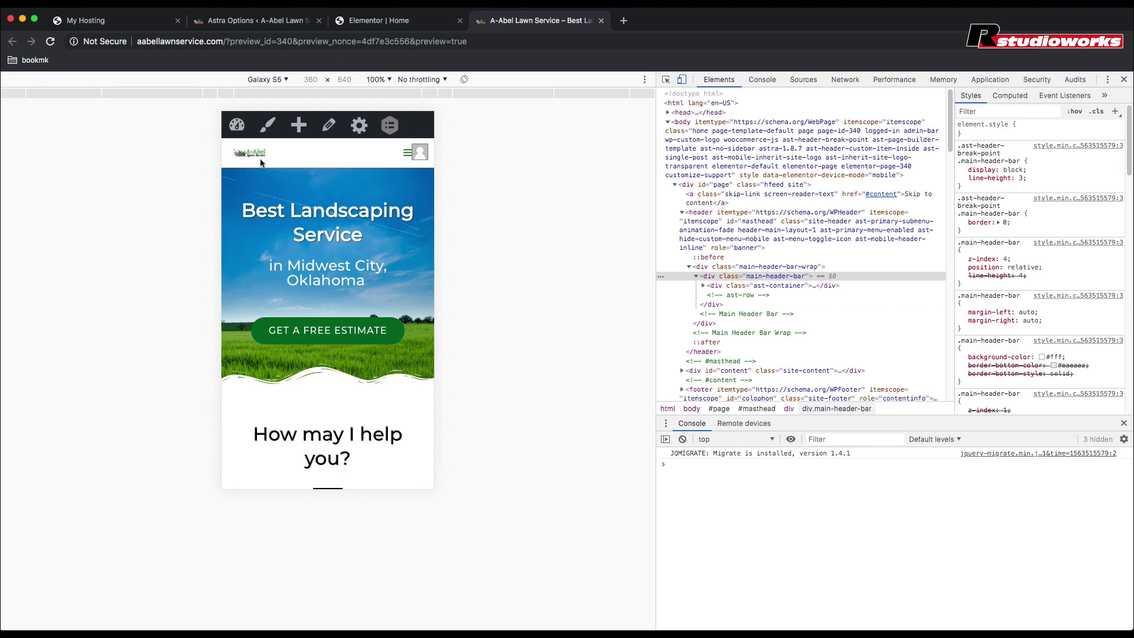
left_click(377, 25)
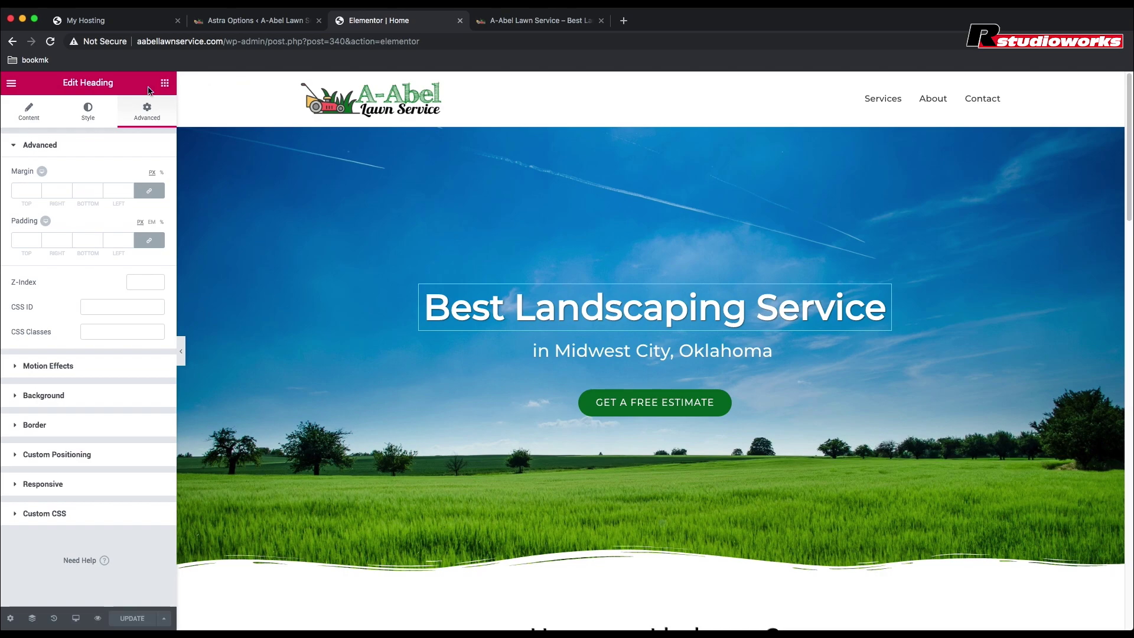
Step: Leave the editor through View Page and open the WordPress Customizer
left_click(10, 84)
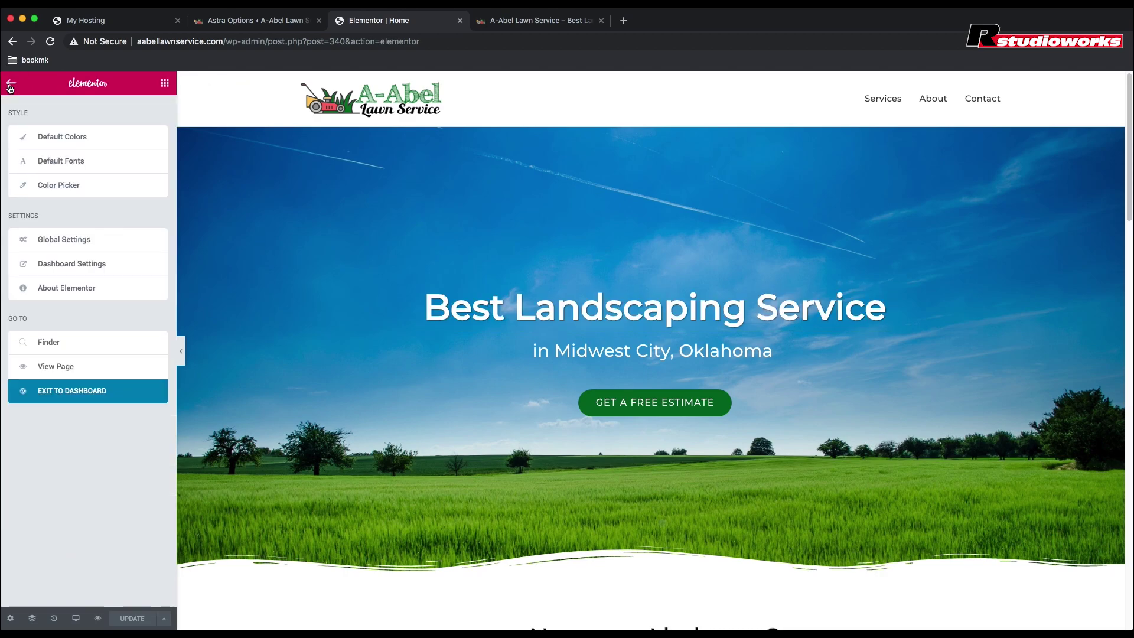
left_click(76, 377)
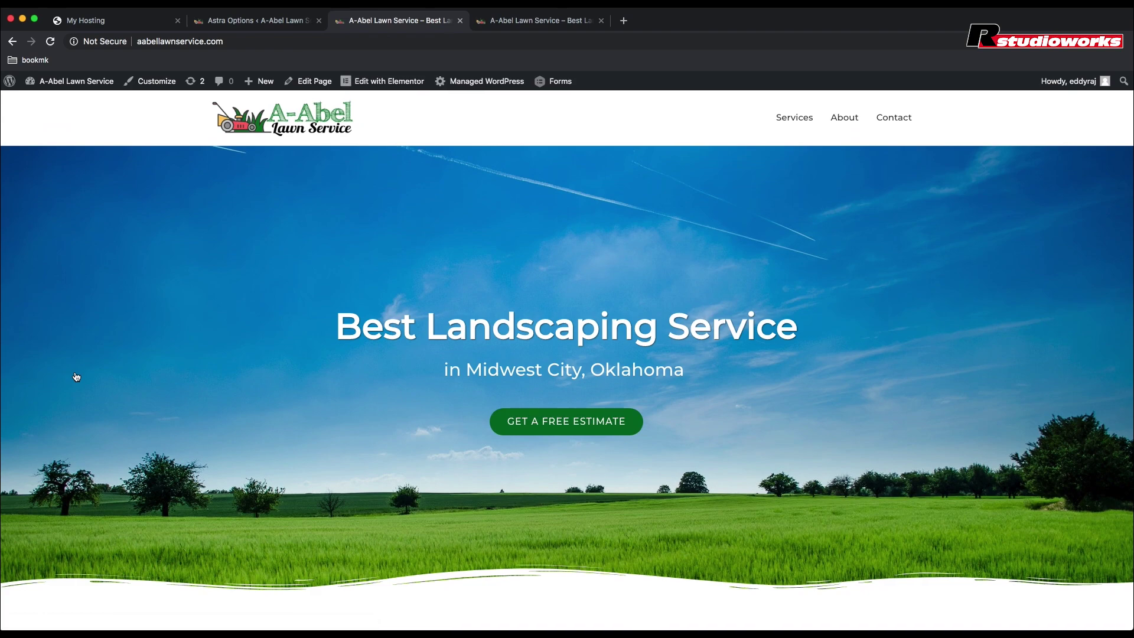
left_click(156, 84)
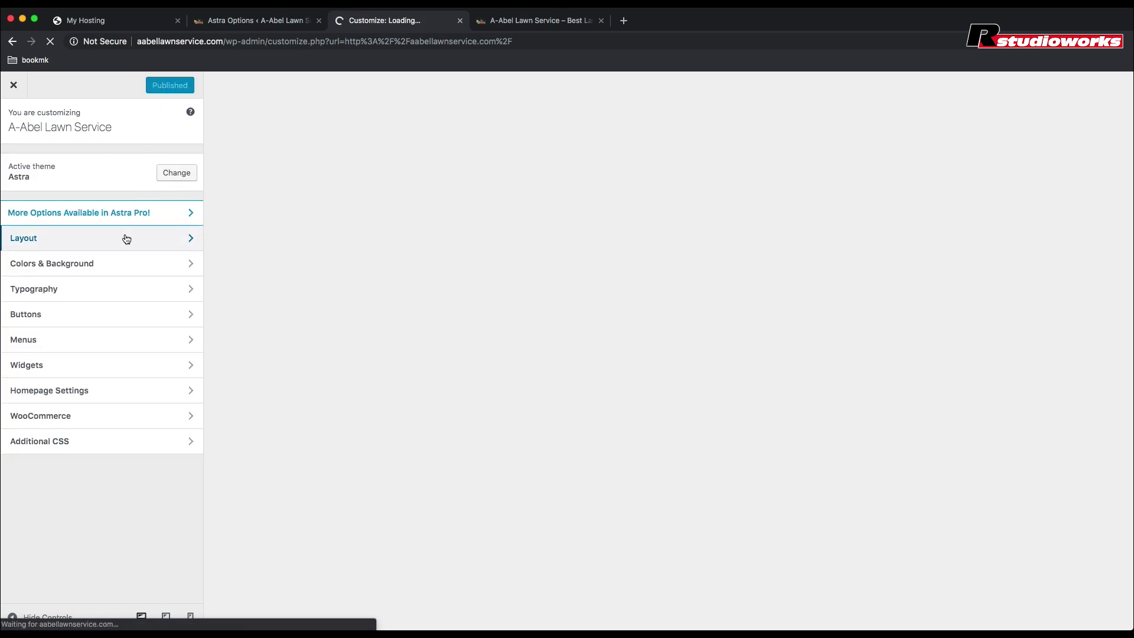
Step: In Header > Site Identity, enable 'Different Logo for mobile devices?'
left_click(126, 238)
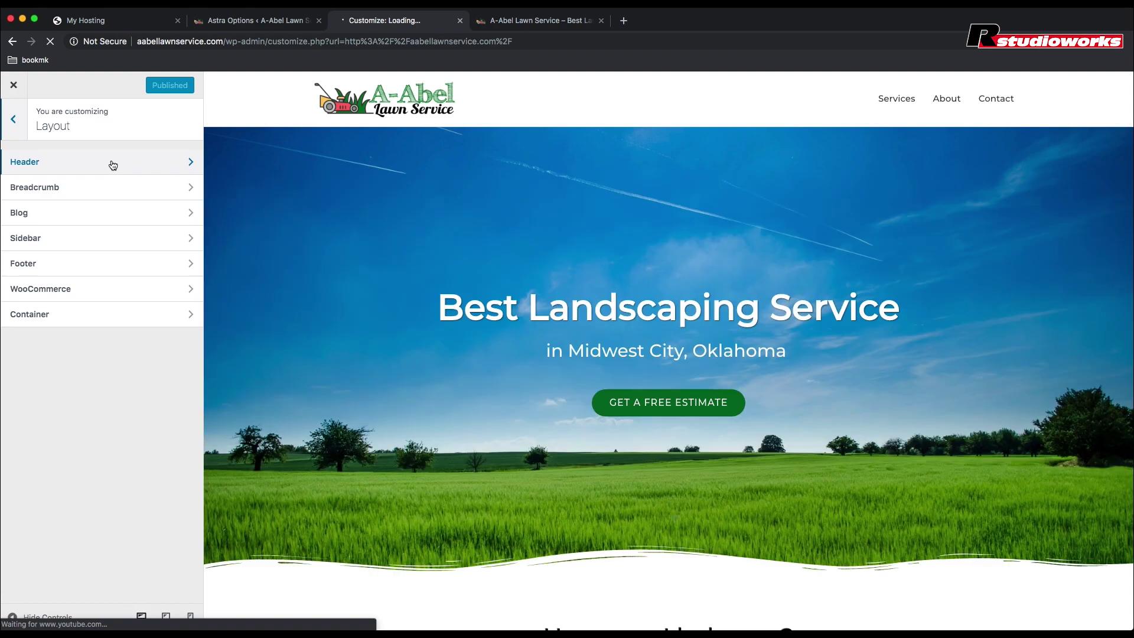
left_click(112, 162)
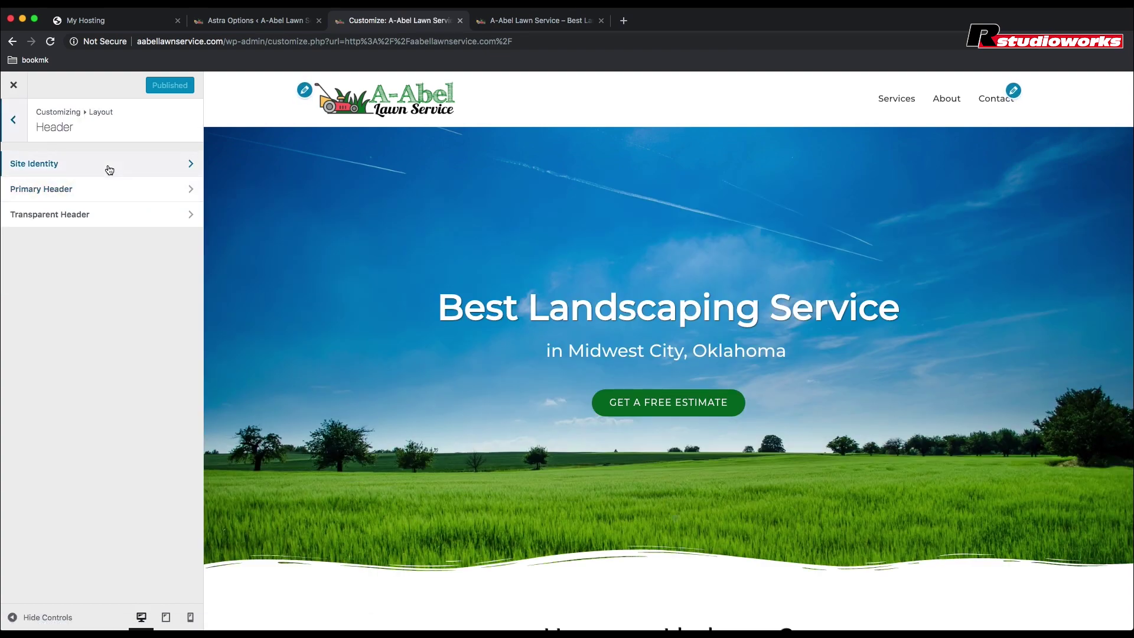
left_click(108, 168)
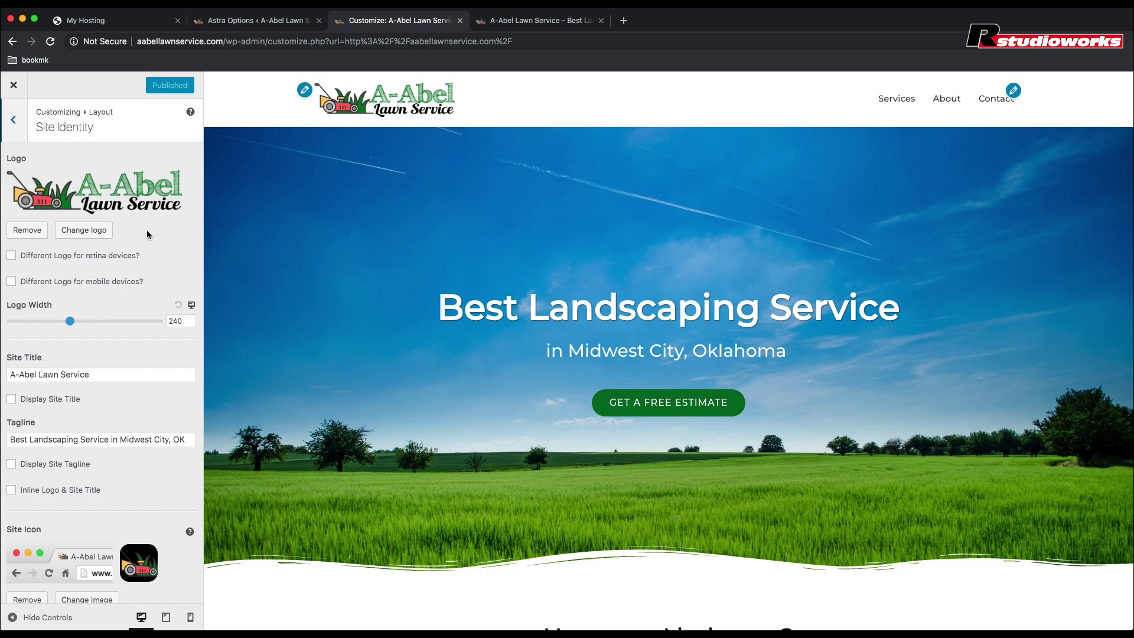
scroll(147, 234, "down", 1)
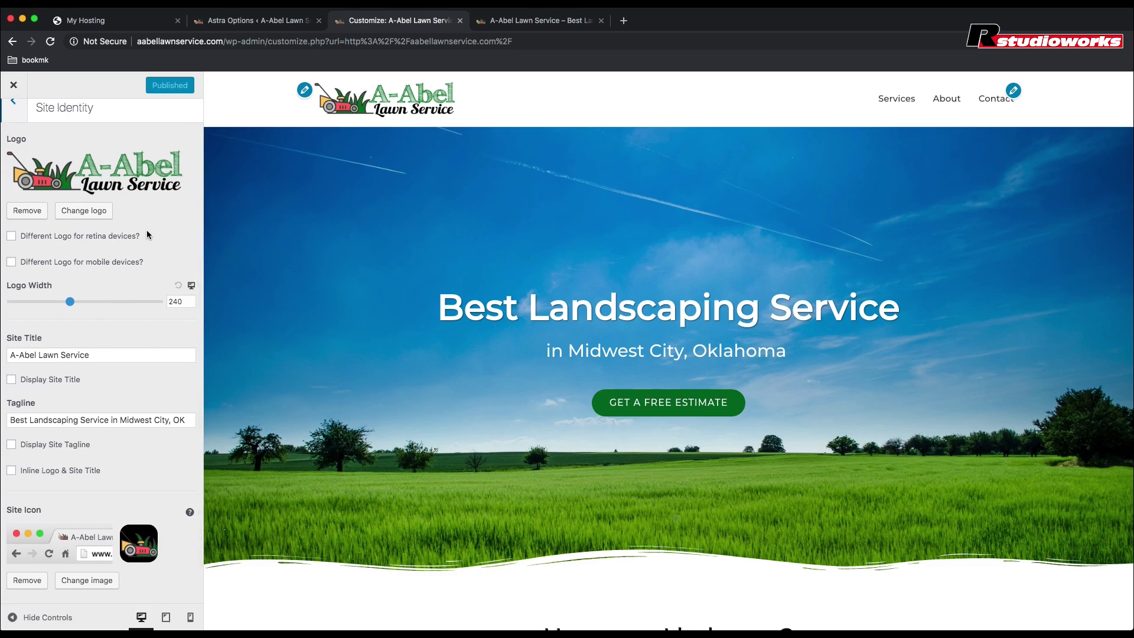
scroll(146, 234, "up", 1)
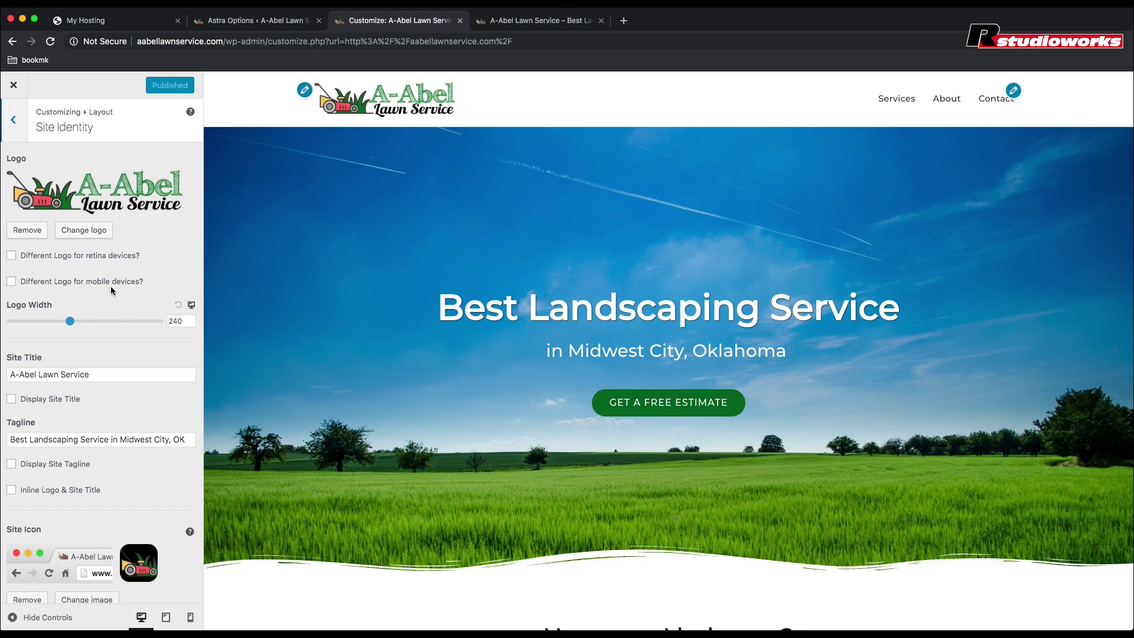
left_click(23, 283)
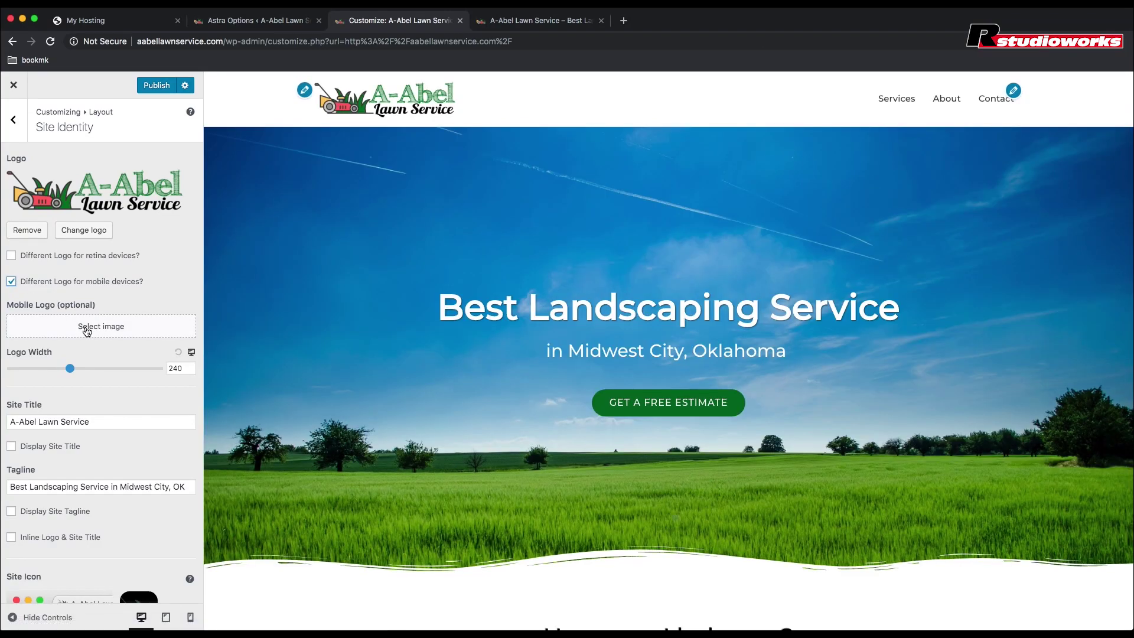
Step: Choose the A-Abel Lawn Service logo from the Media Library as the mobile logo
left_click(85, 327)
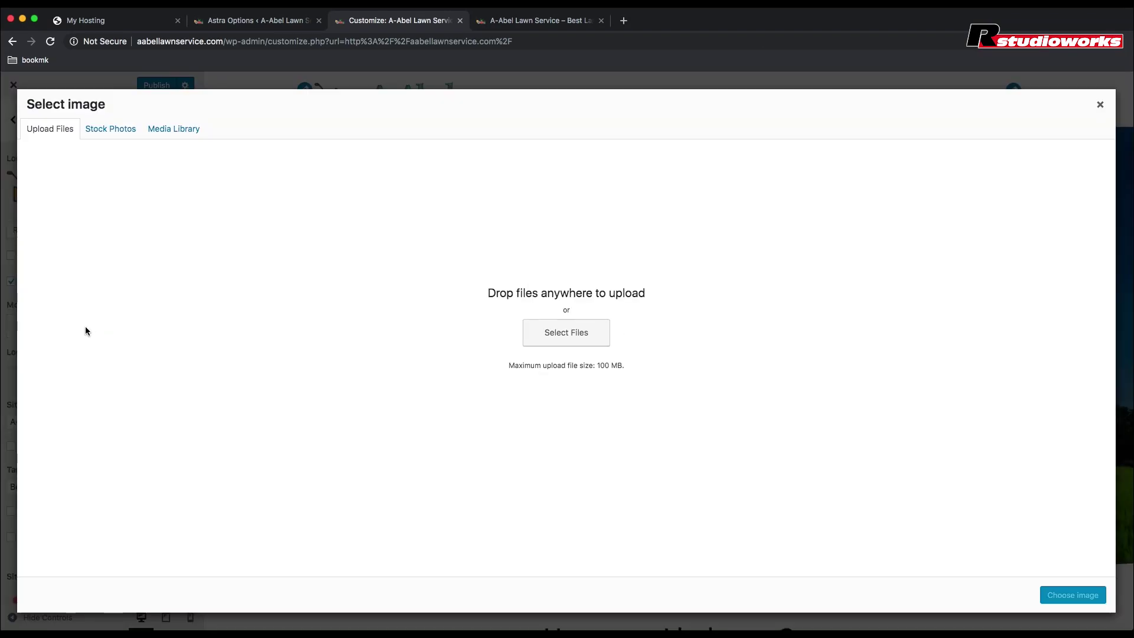
left_click(165, 132)
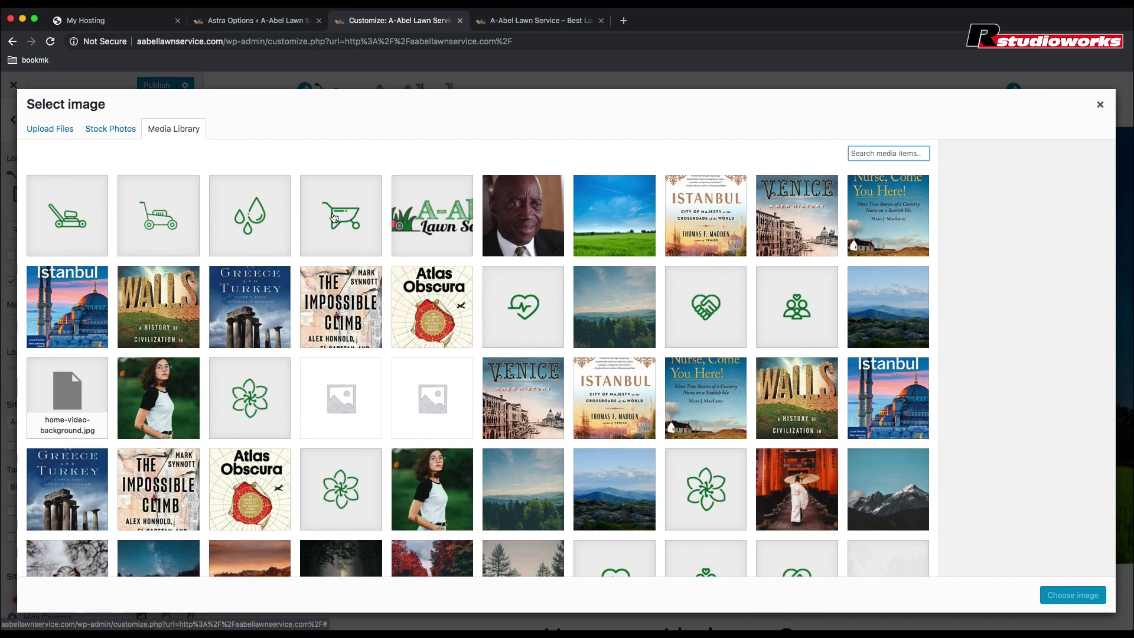
left_click(426, 215)
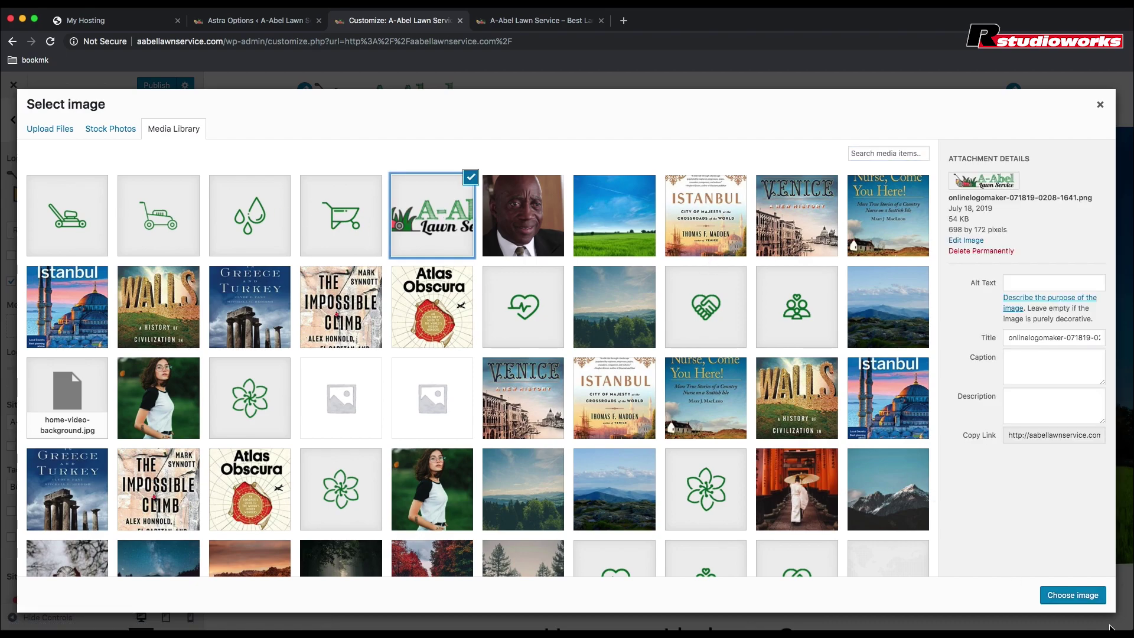
left_click(1084, 598)
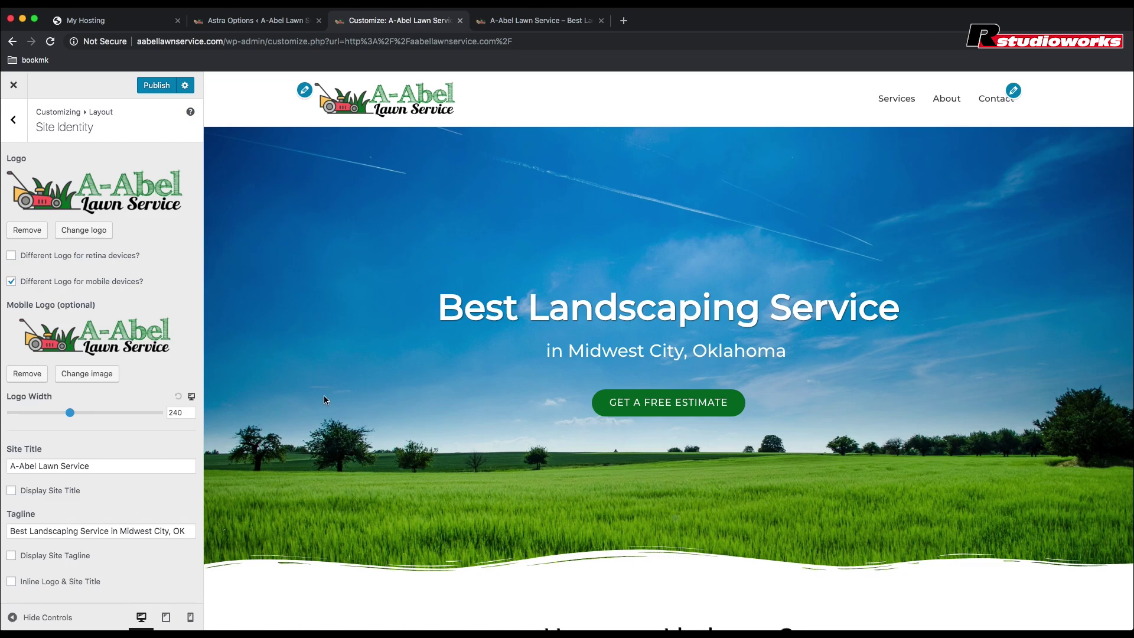
Step: Set the mobile logo width to 210 with the Logo Width slider
scroll(150, 374, "down", 1)
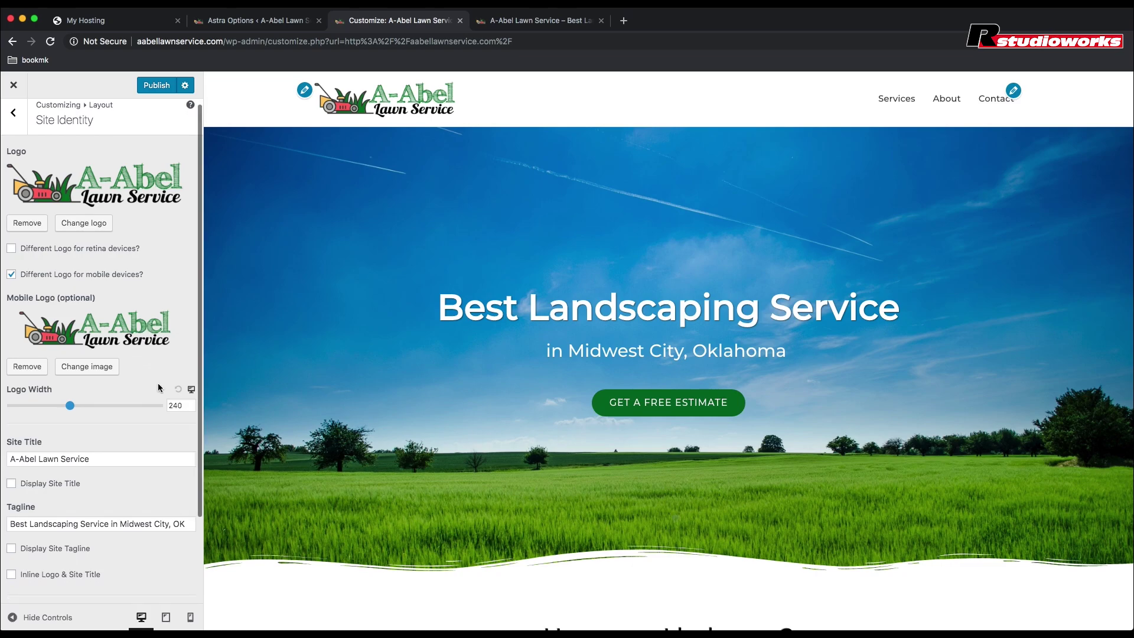
left_click(192, 390)
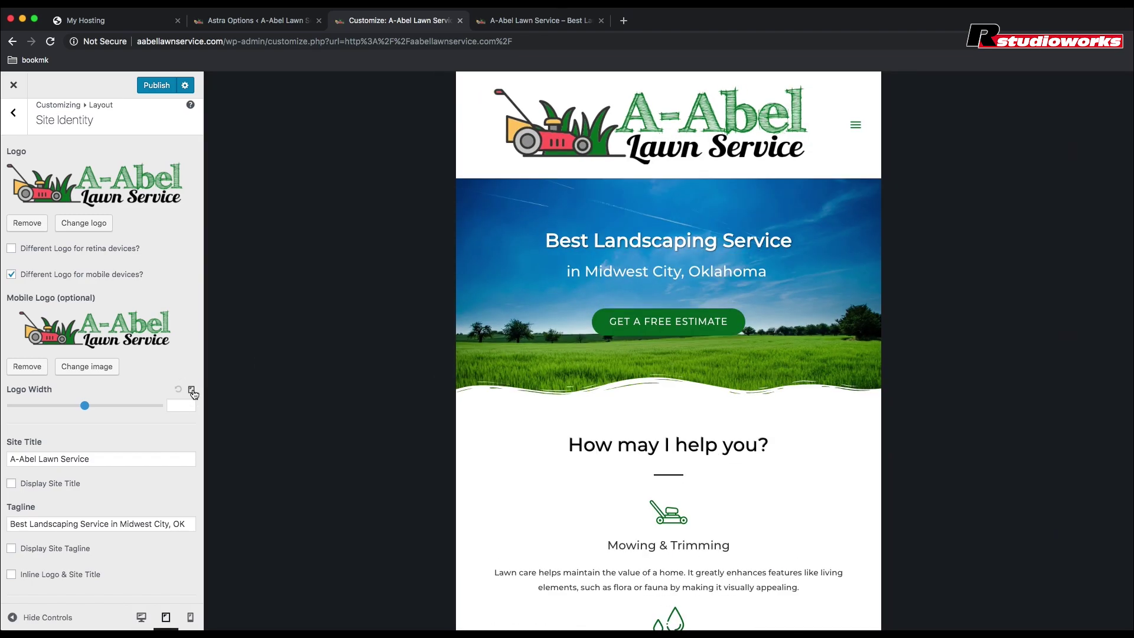
left_click(192, 390)
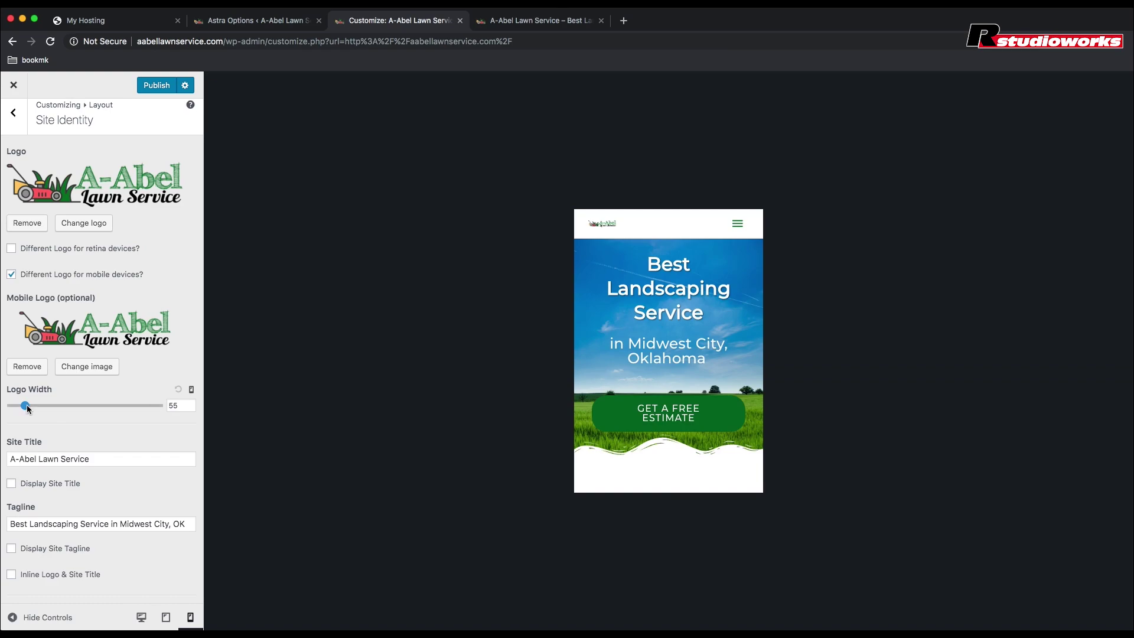
left_click_drag(26, 406, 62, 411)
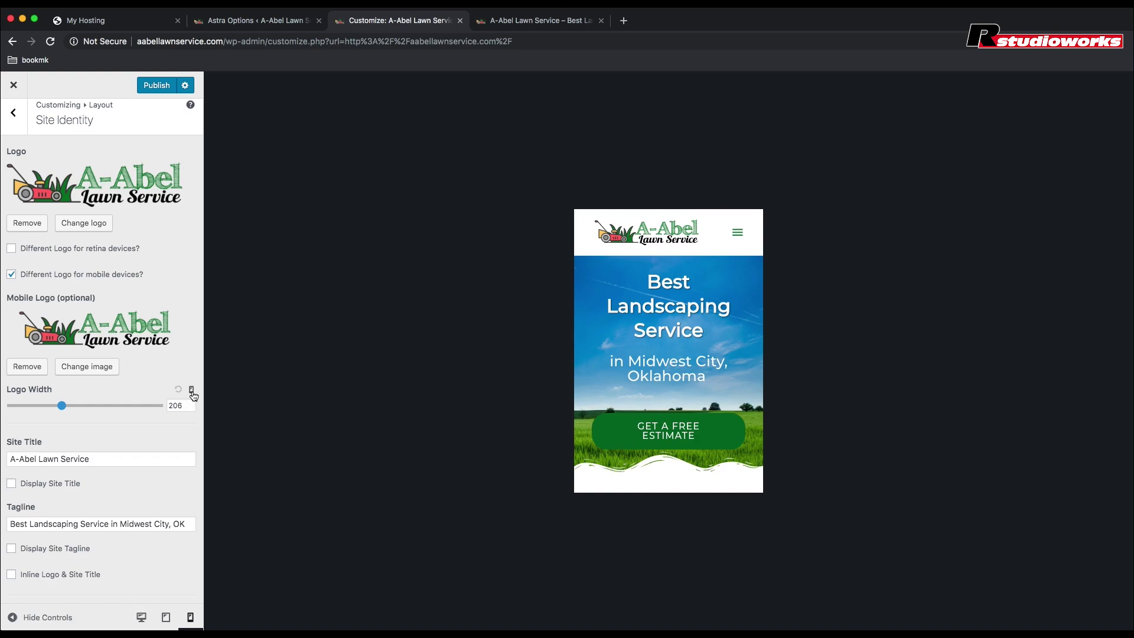
left_click_drag(66, 407, 64, 408)
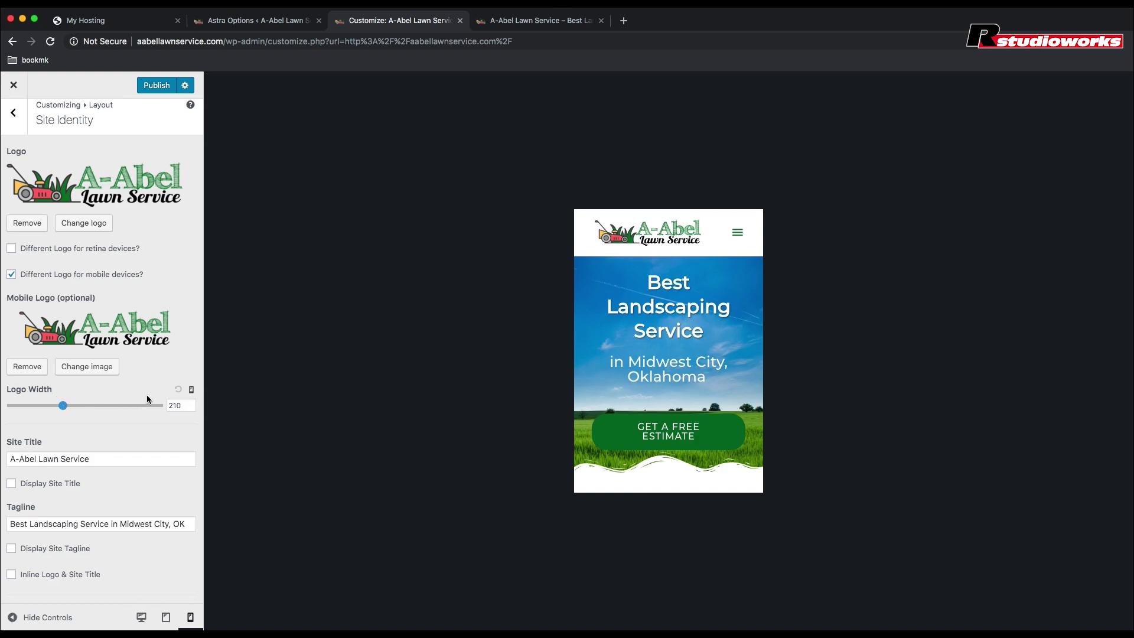
Step: Set the tablet logo width to 280, then return the preview to desktop
left_click(192, 395)
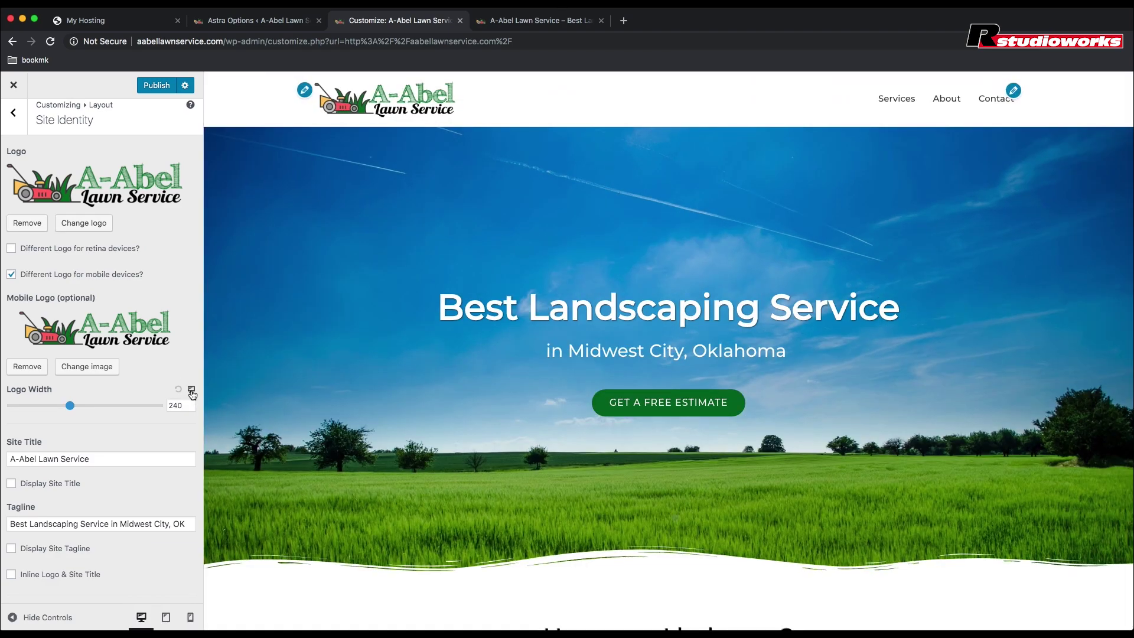
left_click(192, 393)
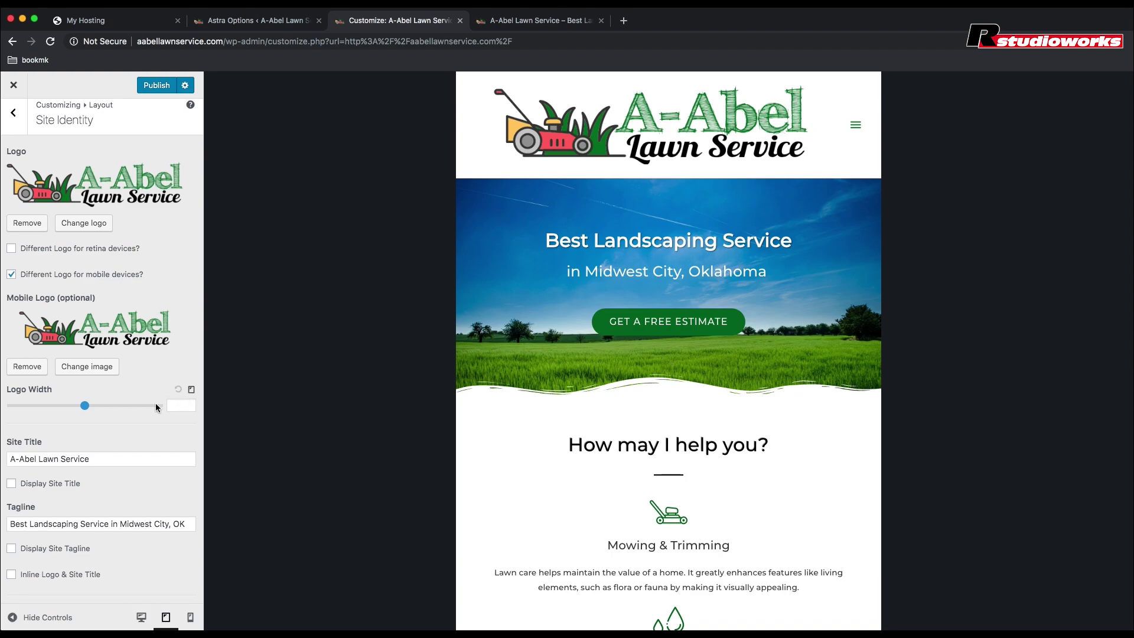
left_click(85, 406)
left_click_drag(86, 407, 81, 408)
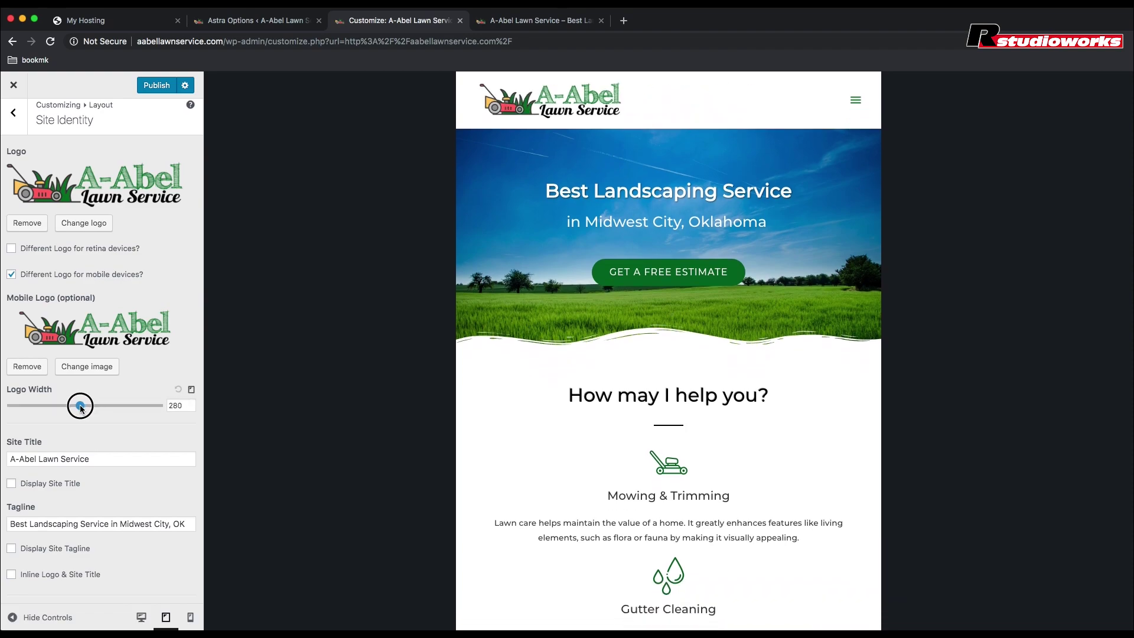
left_click_drag(82, 407, 82, 408)
left_click(191, 391)
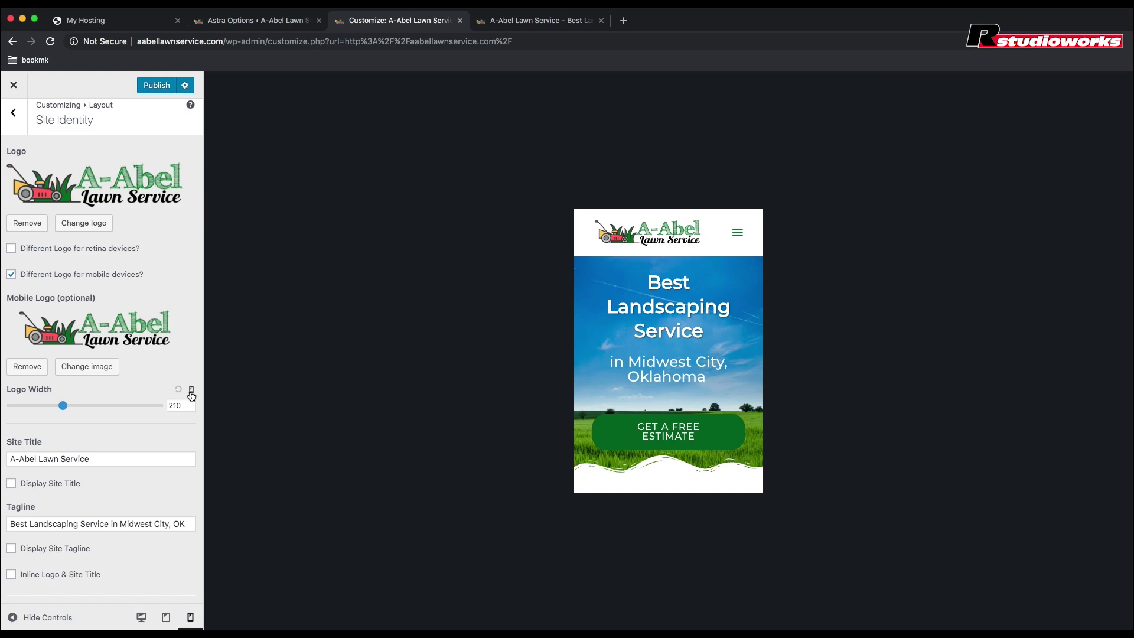
left_click(191, 391)
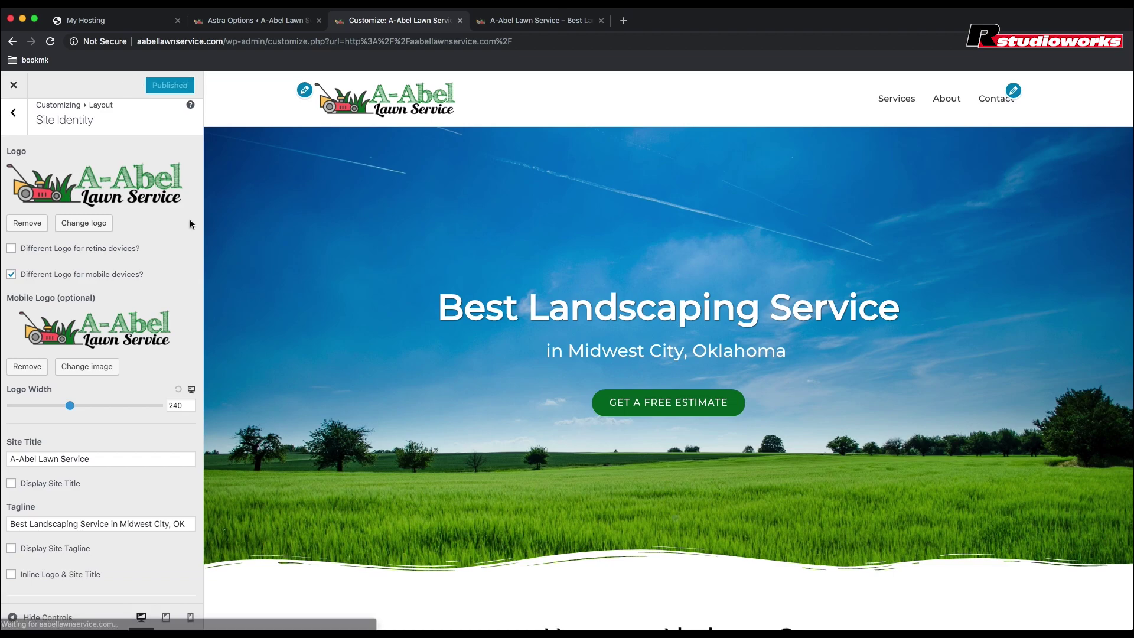
Step: Check the phone preview, close the Customizer and open the homepage in Elementor
left_click(519, 26)
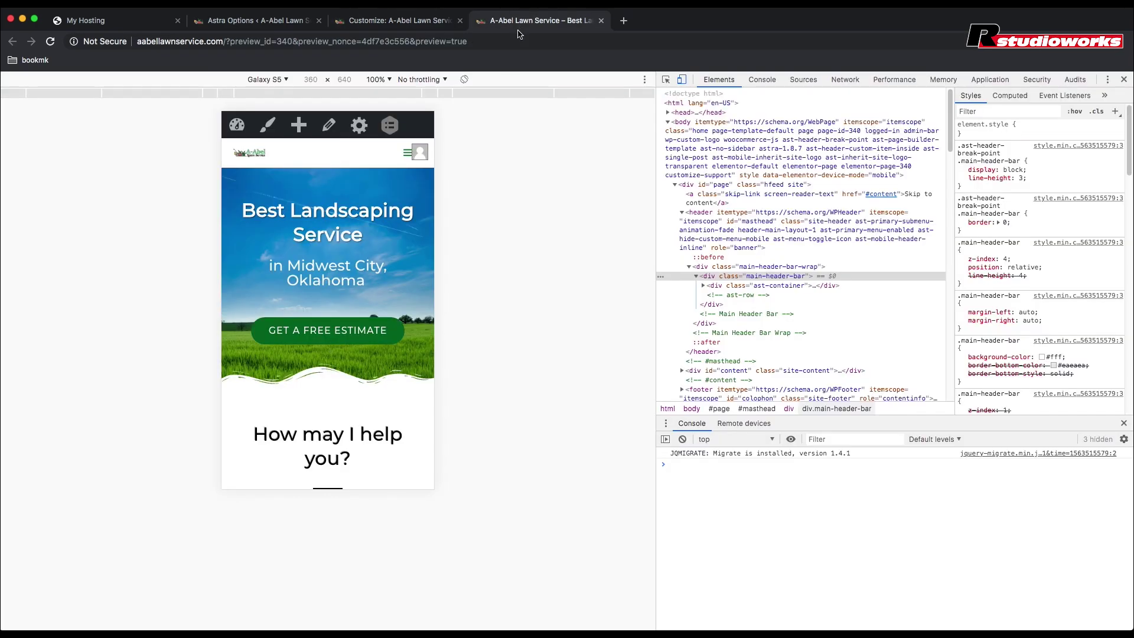
scroll(322, 208, "down", 10)
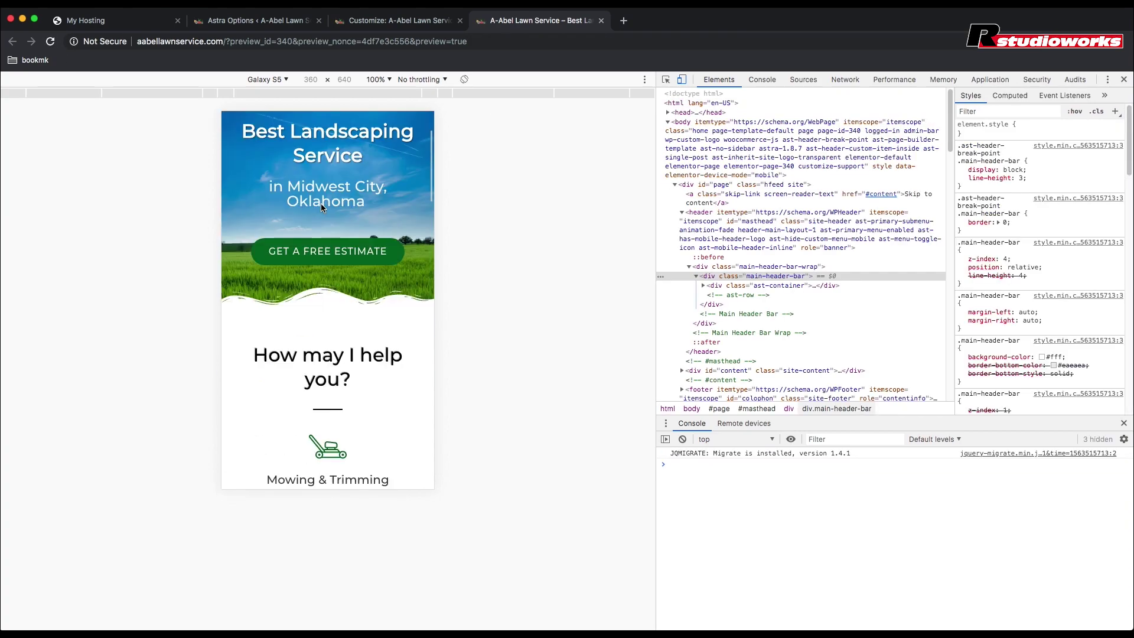
scroll(322, 208, "up", 3)
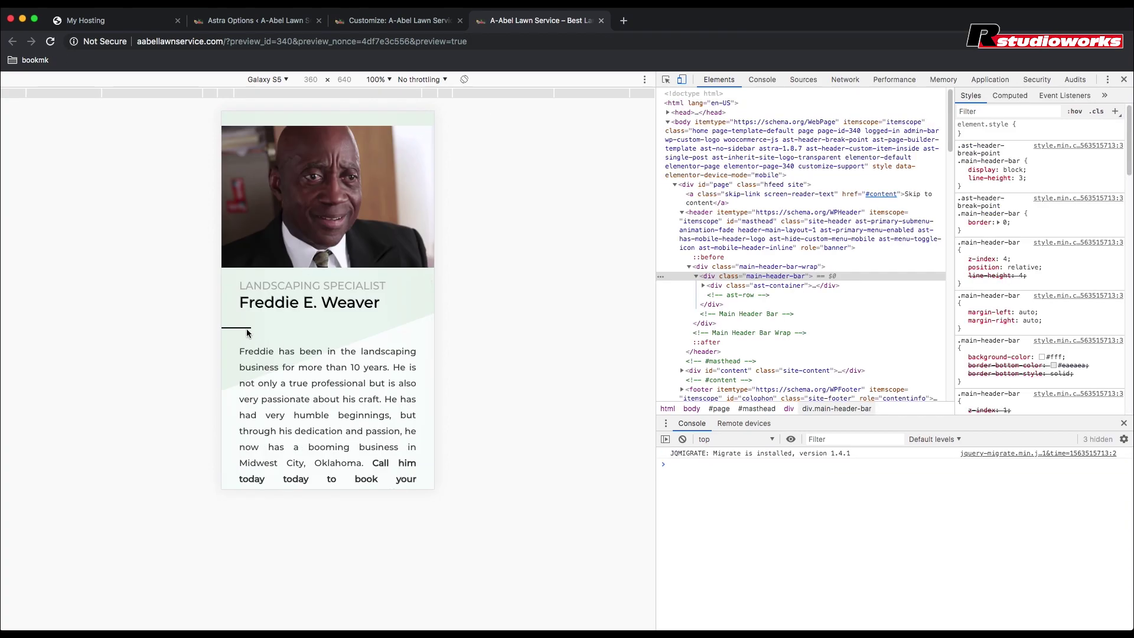
left_click(382, 23)
left_click(14, 85)
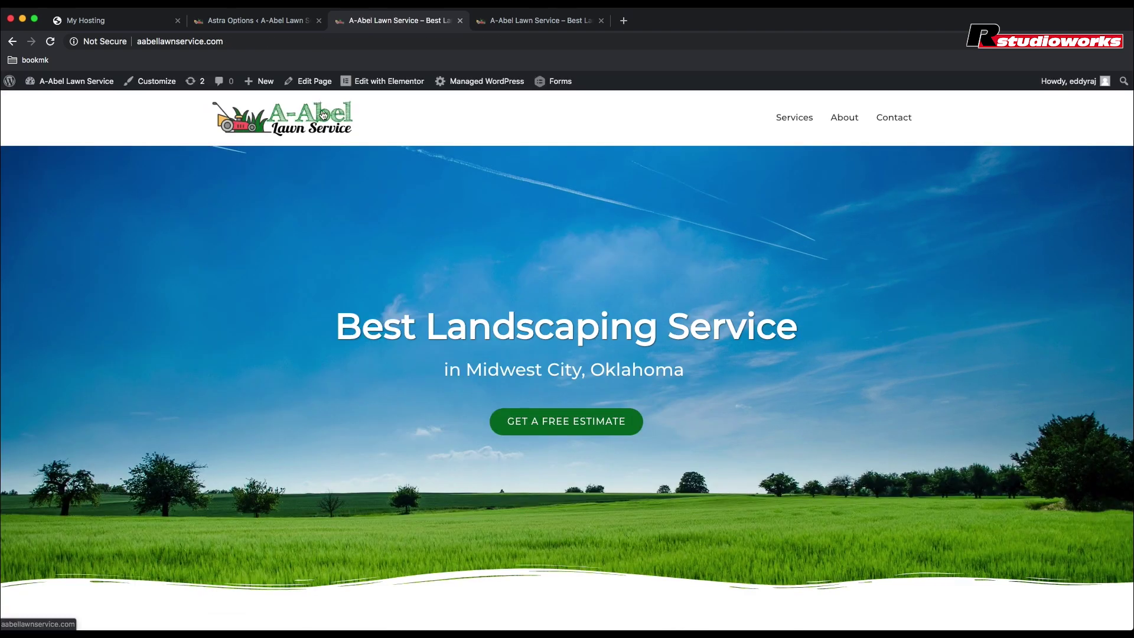
left_click(387, 79)
Step: Give the divider under the specialist's name a mobile left padding of 30 and update the page
scroll(298, 215, "down", 12)
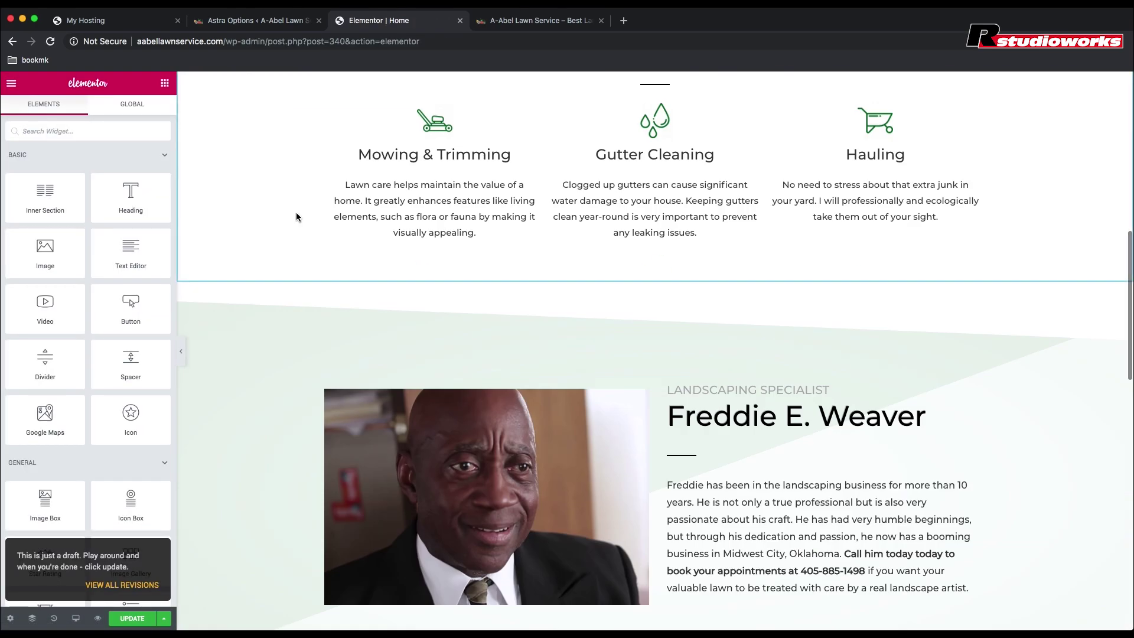
left_click(682, 249)
left_click(132, 111)
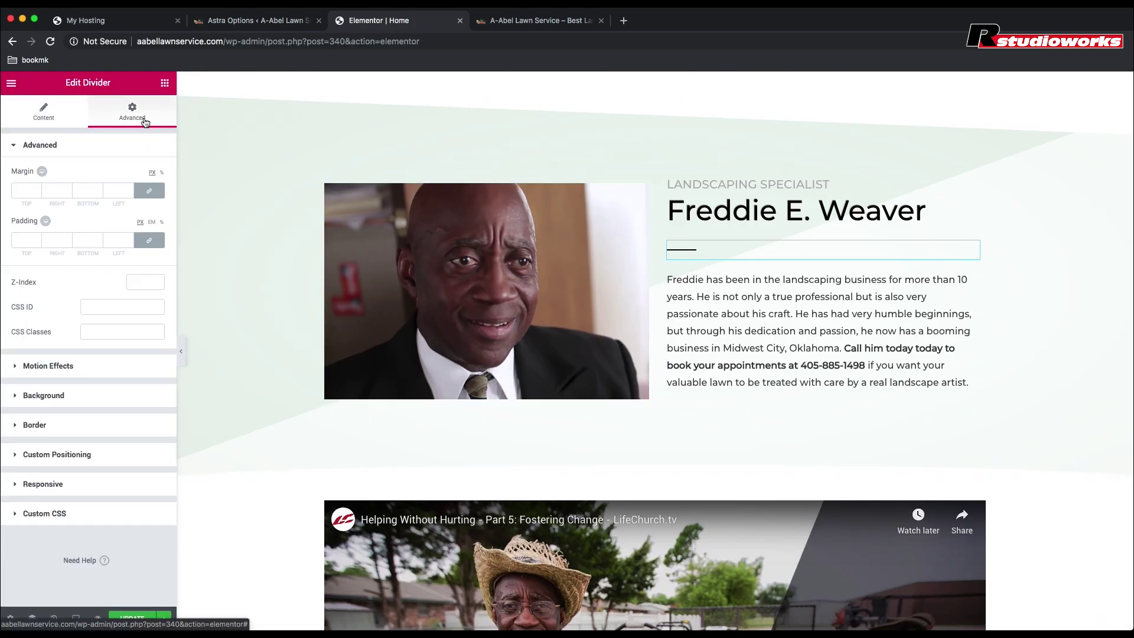
left_click(74, 221)
left_click(149, 240)
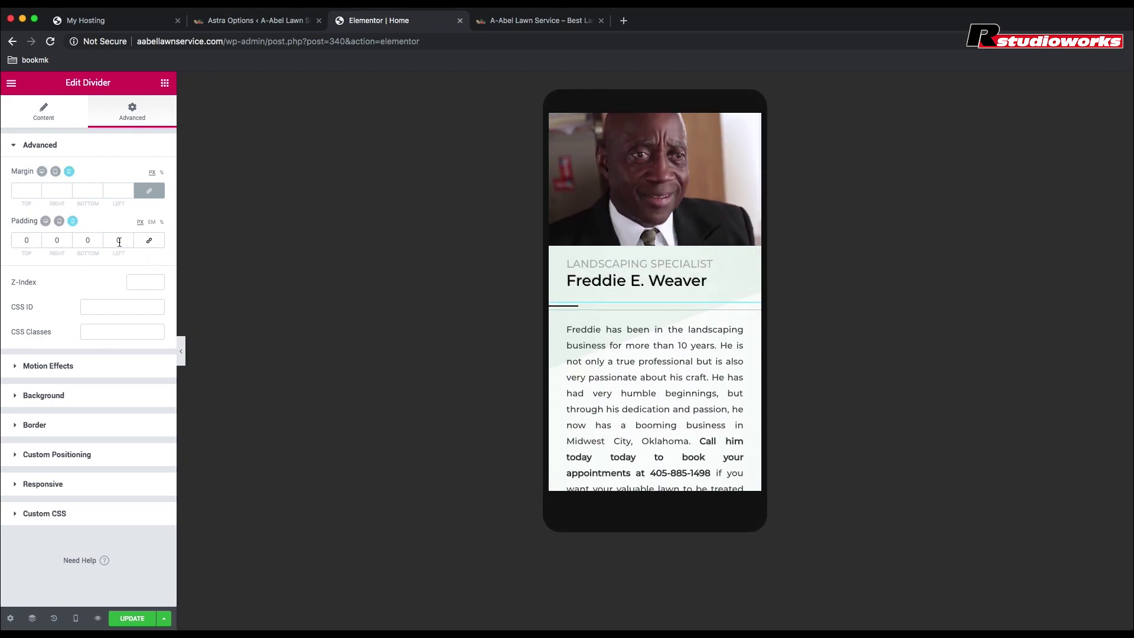
left_click(118, 240)
type("30")
left_click(132, 618)
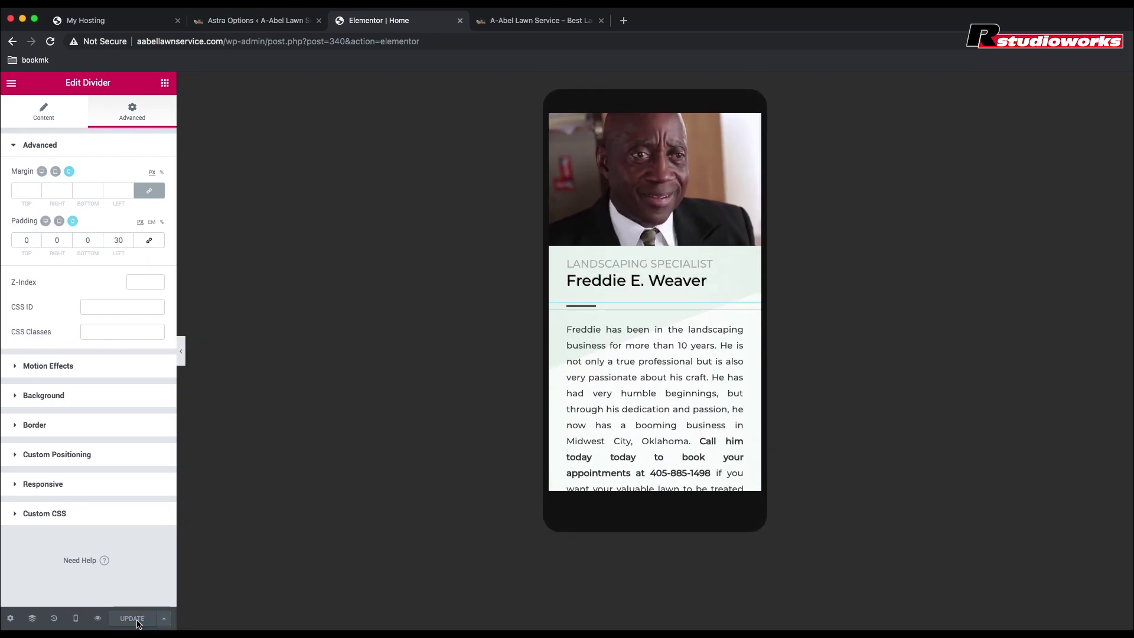
left_click(535, 27)
left_click(424, 28)
Step: Reload the emulated phone preview and scroll through the saved homepage
left_click(541, 29)
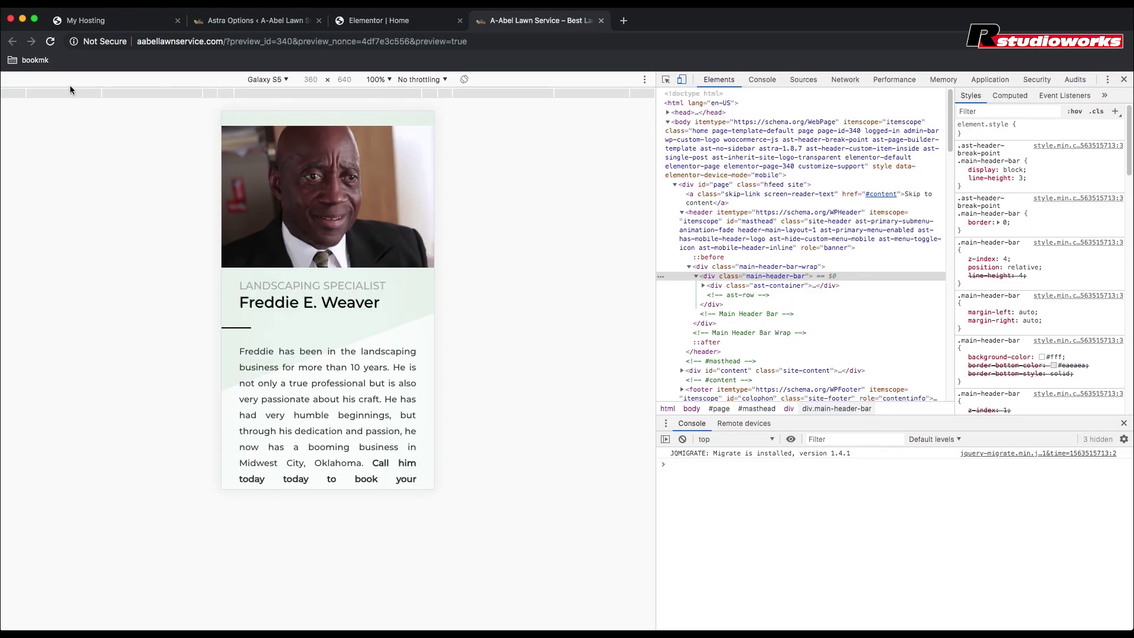
left_click(50, 41)
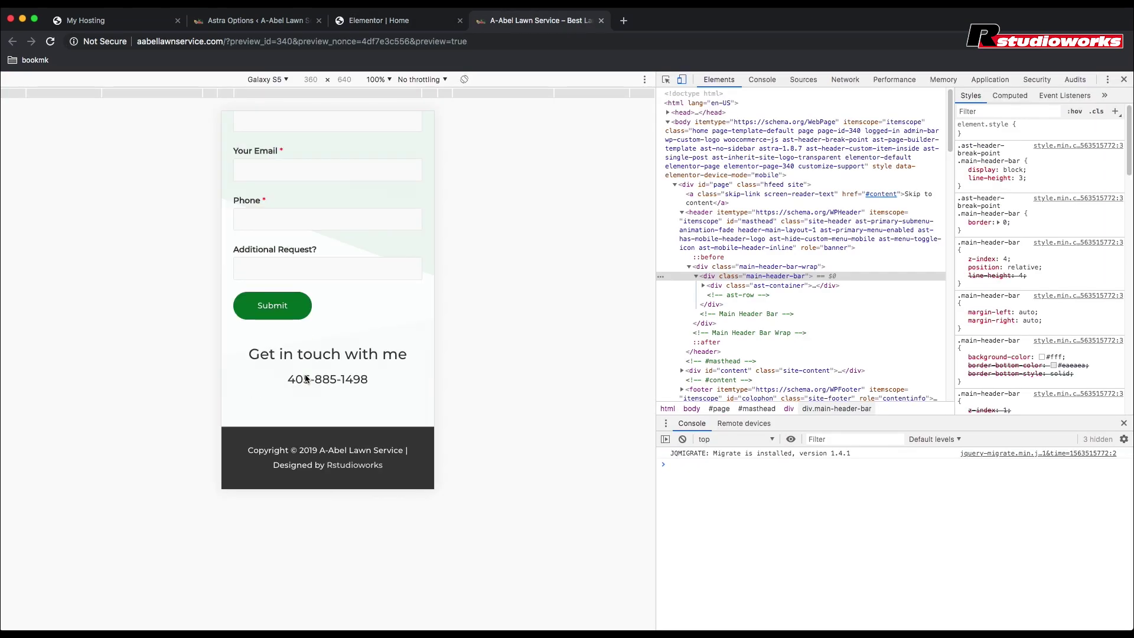
scroll(306, 379, "up", 20)
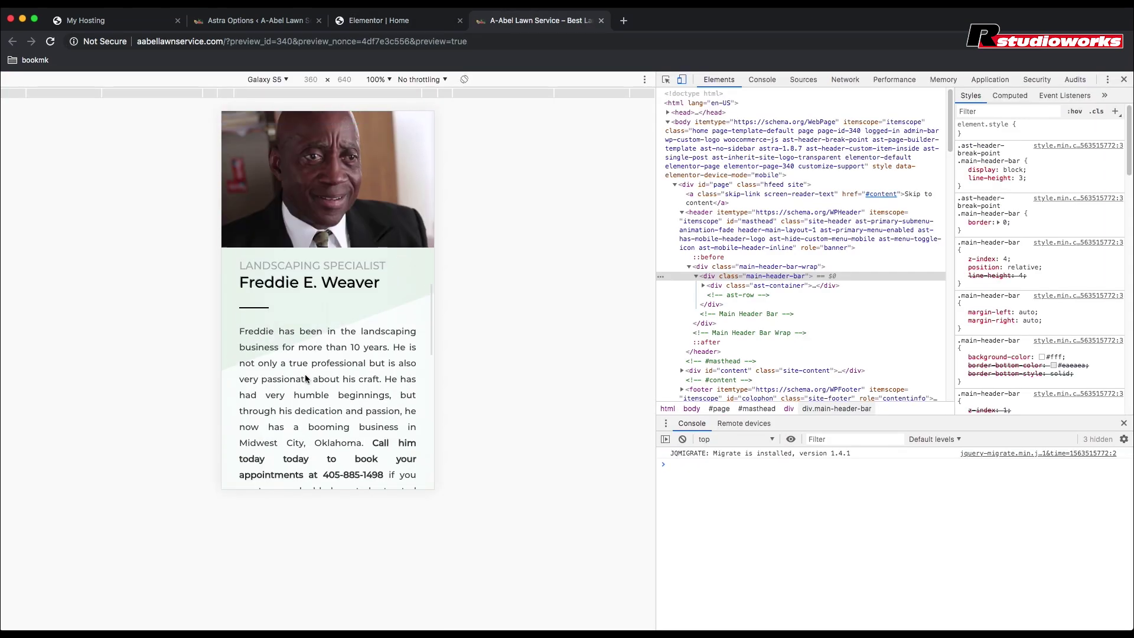
scroll(306, 378, "up", 5)
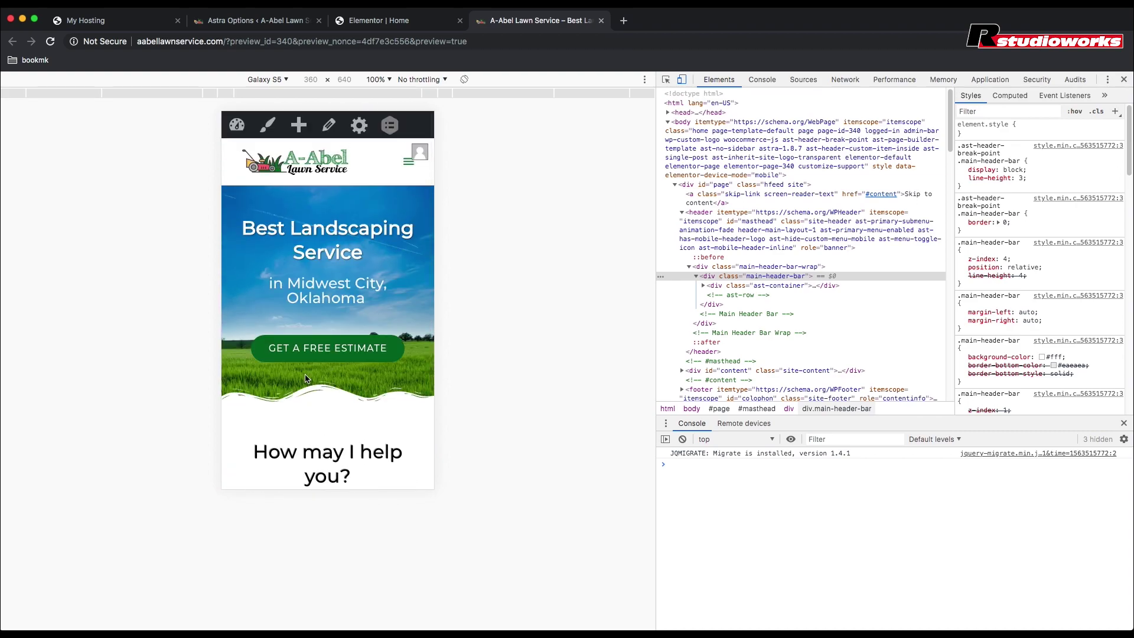
scroll(305, 379, "down", 20)
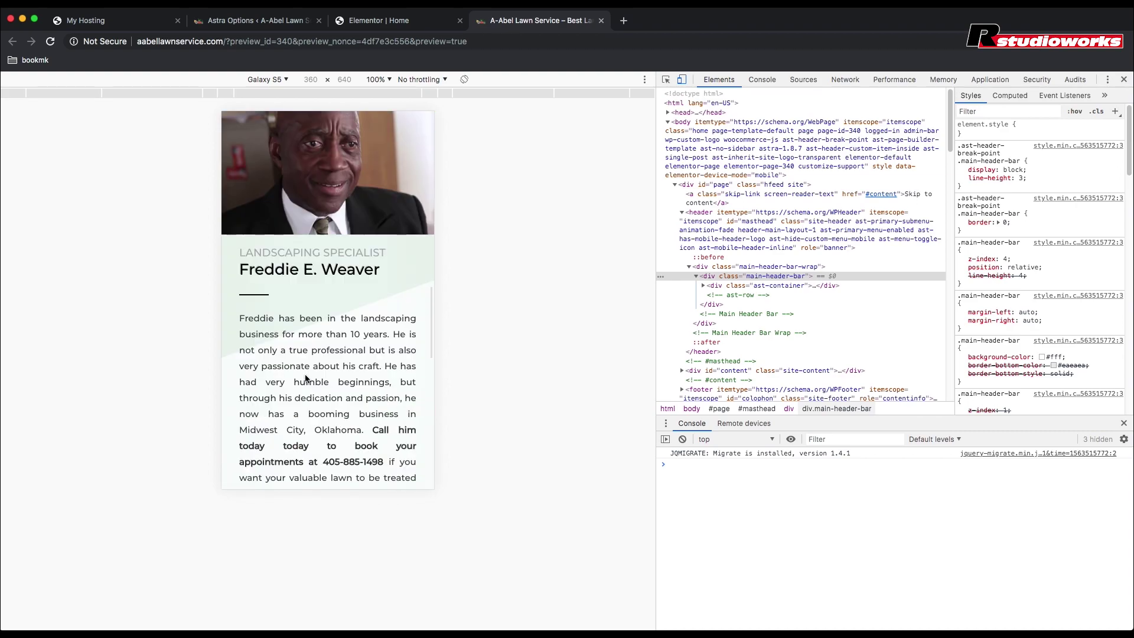
scroll(305, 379, "down", 3)
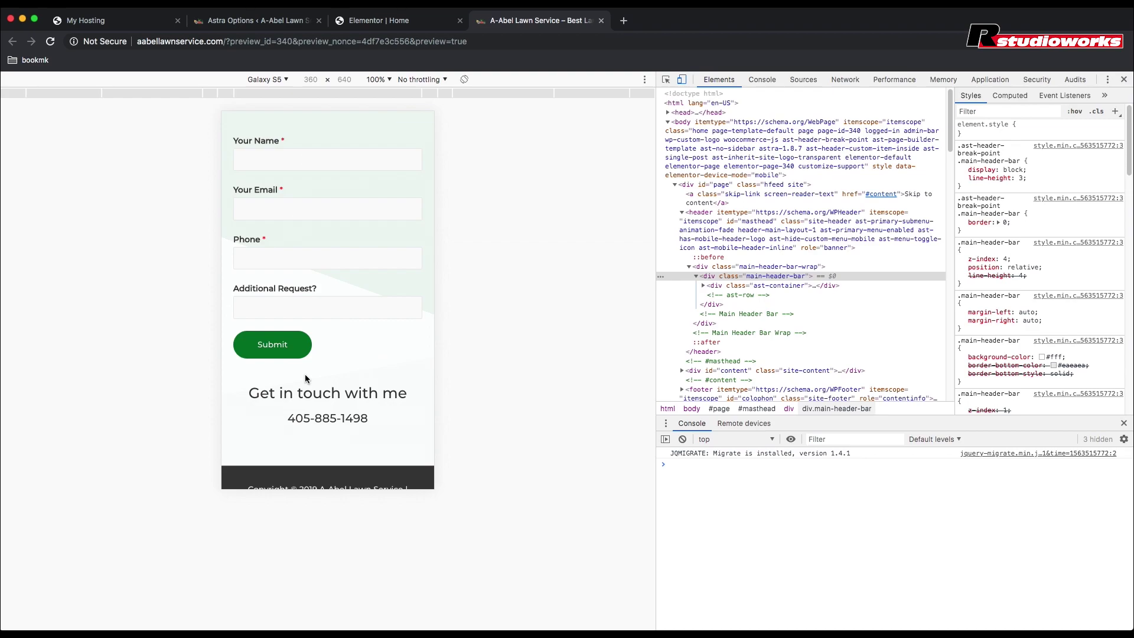
scroll(305, 378, "down", 2)
Step: Preview the homepage as a Pixel 2 and a Pixel 2 XL
left_click(283, 79)
left_click(273, 92)
scroll(312, 289, "up", 15)
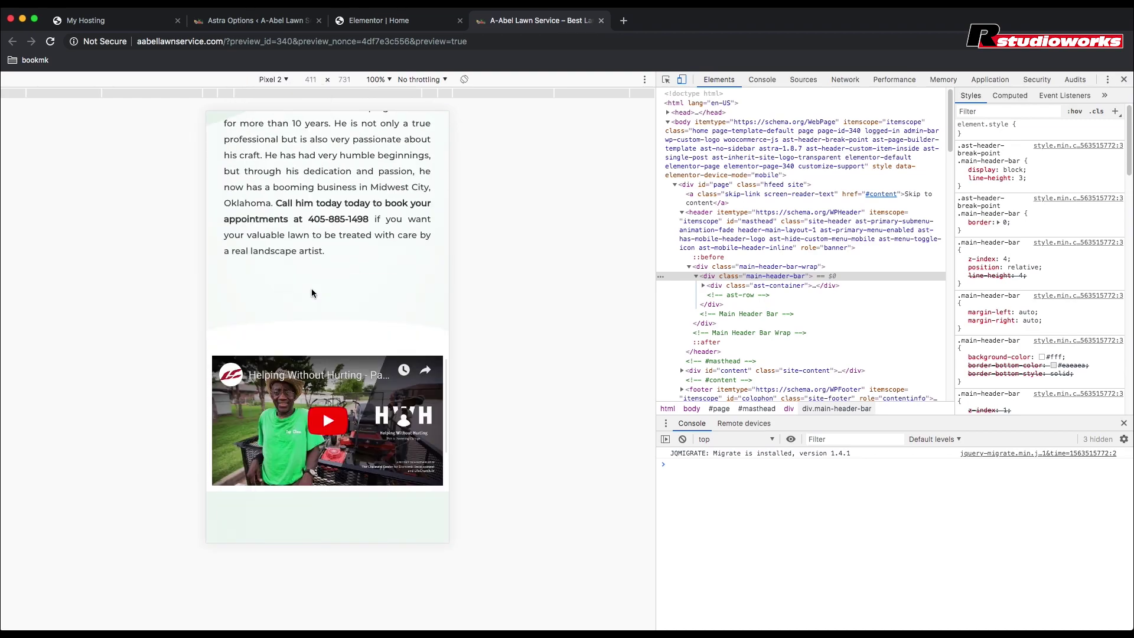
scroll(312, 292, "up", 5)
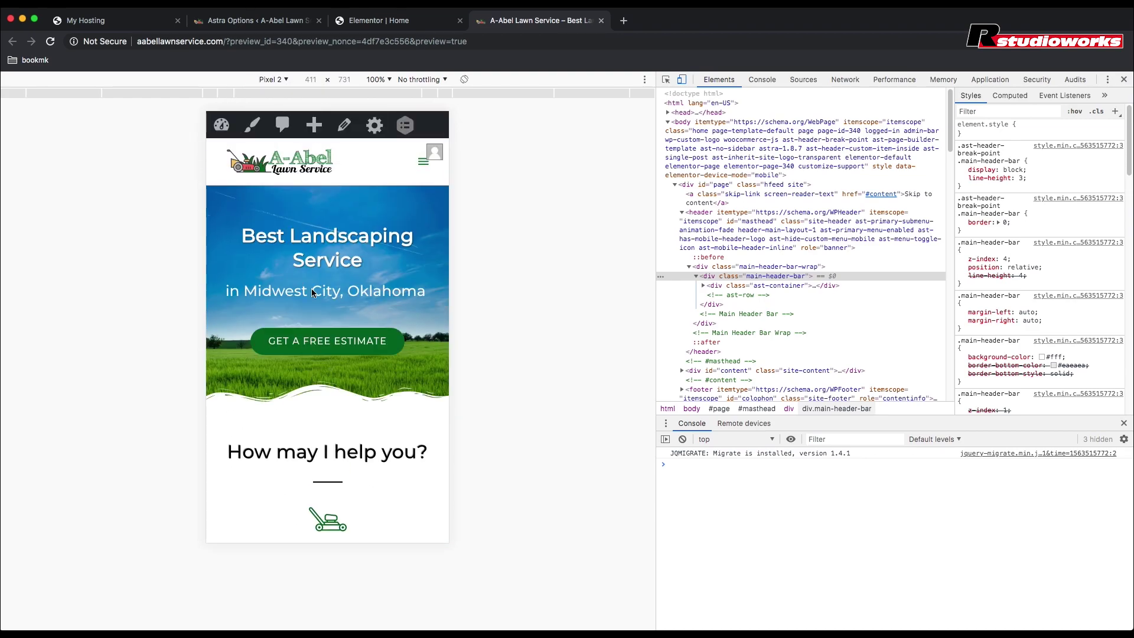
left_click(273, 78)
left_click(267, 134)
scroll(317, 287, "down", 10)
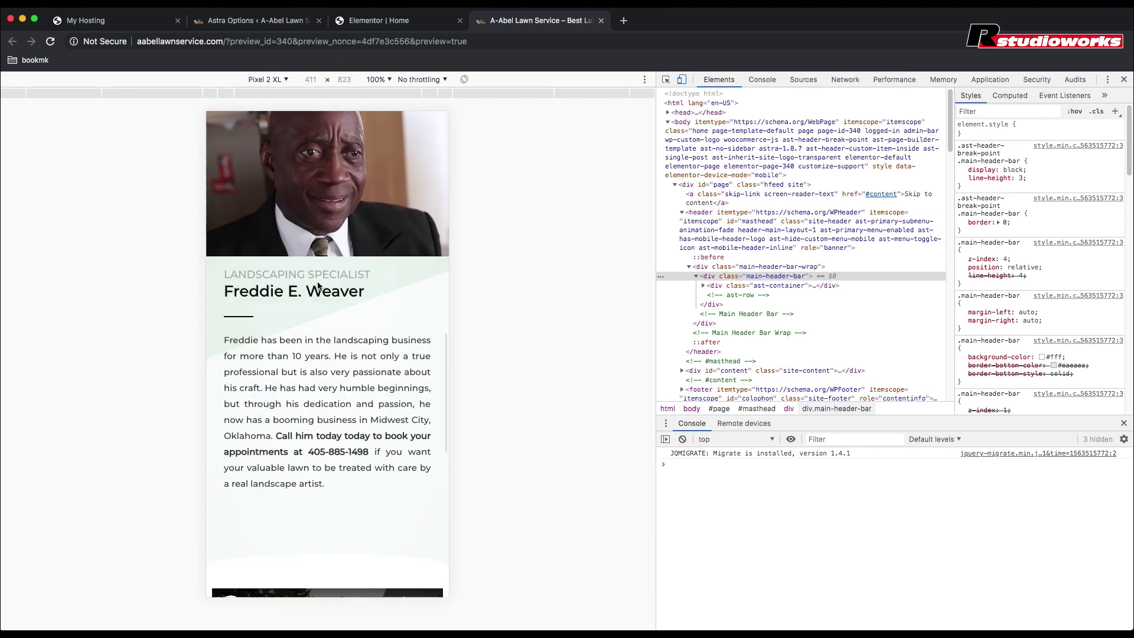
scroll(319, 287, "down", 8)
scroll(317, 281, "up", 15)
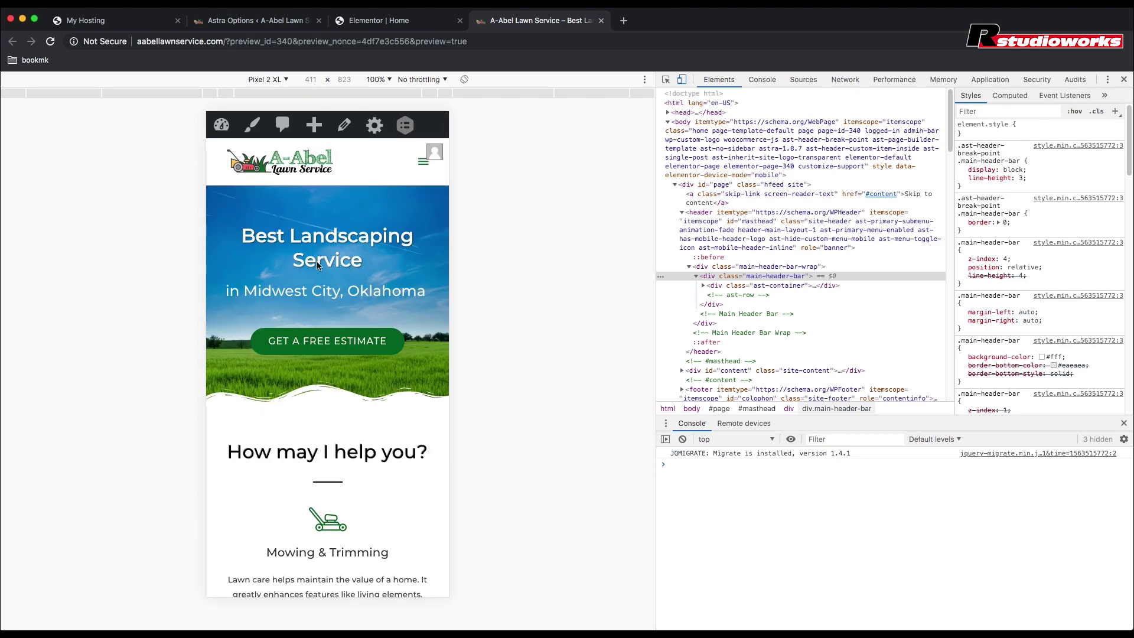
Step: Preview the homepage as an iPhone X and an iPad Pro
left_click(269, 79)
left_click(278, 180)
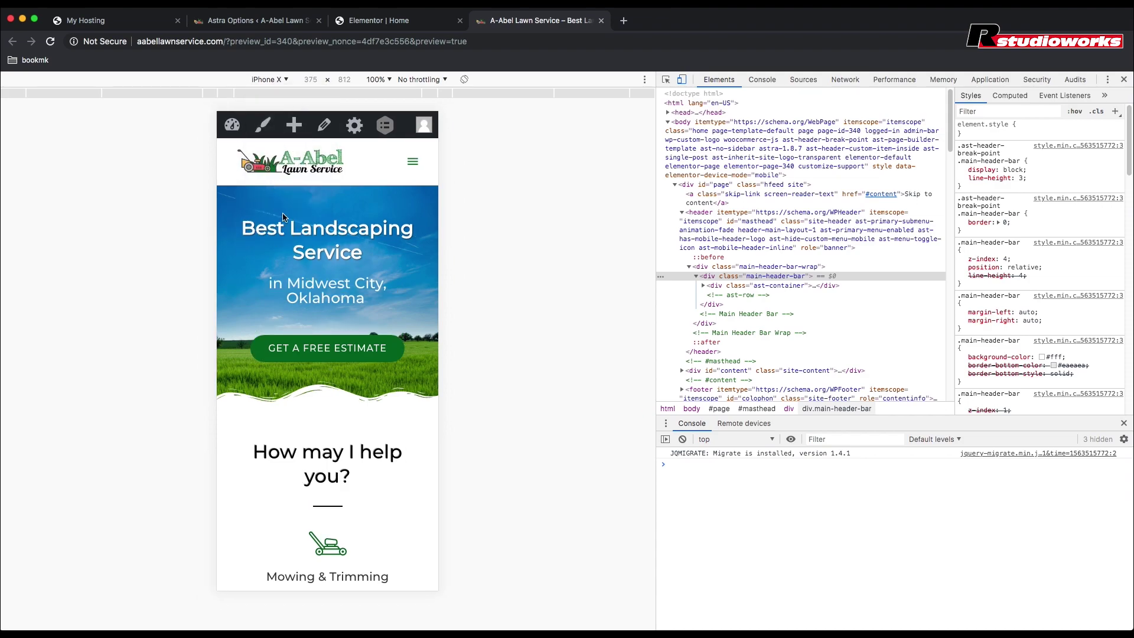
scroll(284, 212, "down", 15)
left_click(269, 79)
left_click(296, 201)
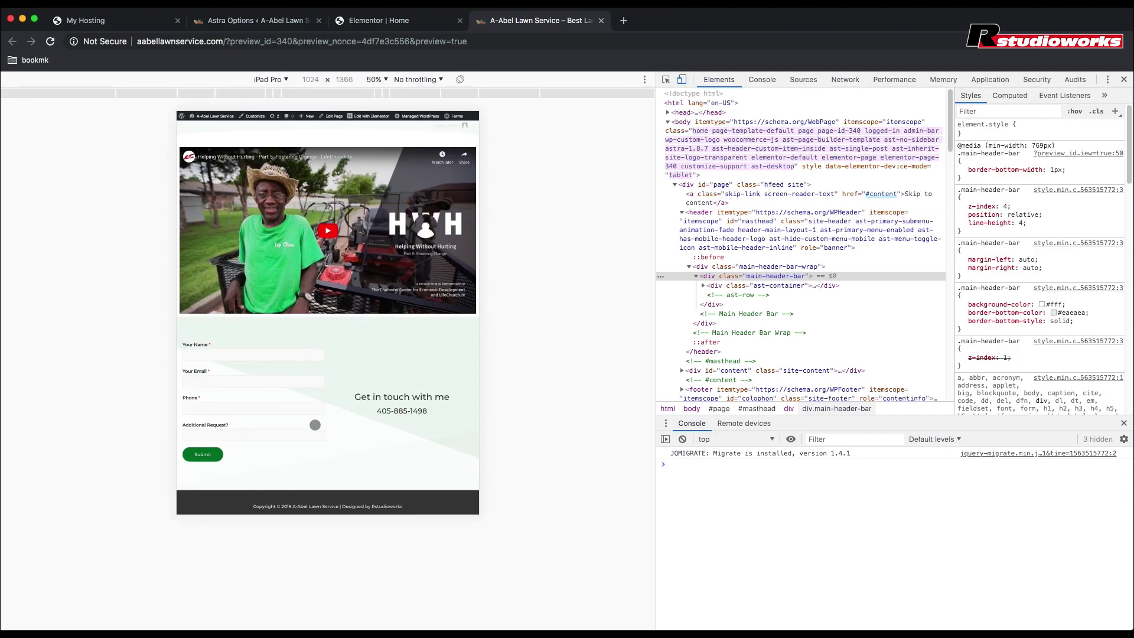
scroll(315, 425, "up", 3)
scroll(314, 425, "up", 5)
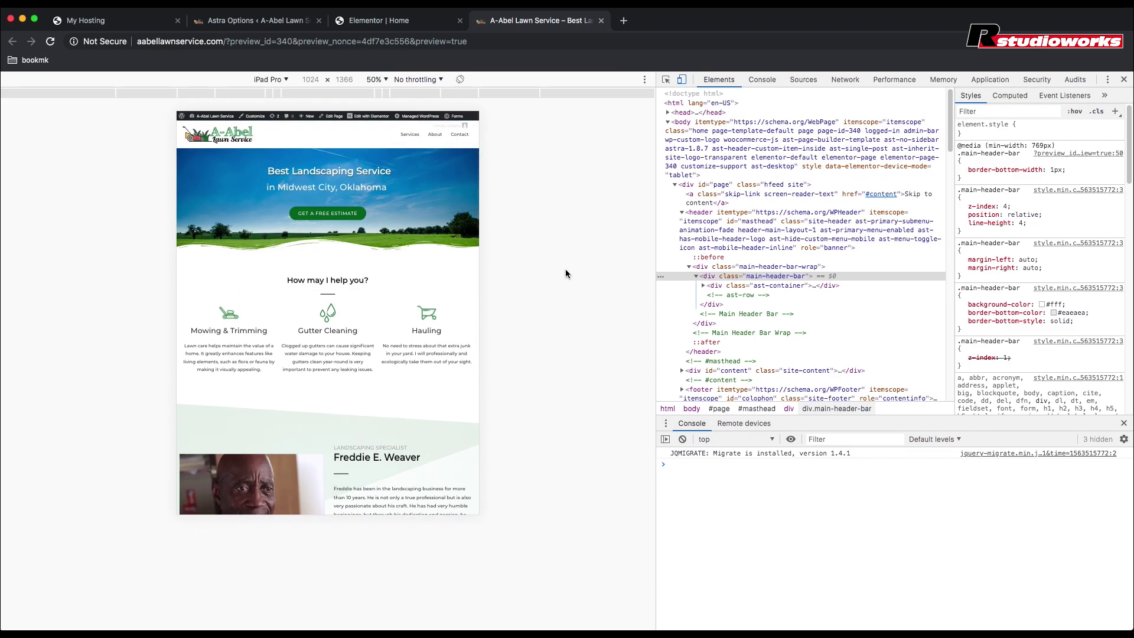
Step: Turn off device emulation, close DevTools and go back to the Astra Options page
left_click(682, 79)
left_click(1124, 79)
scroll(530, 321, "down", 20)
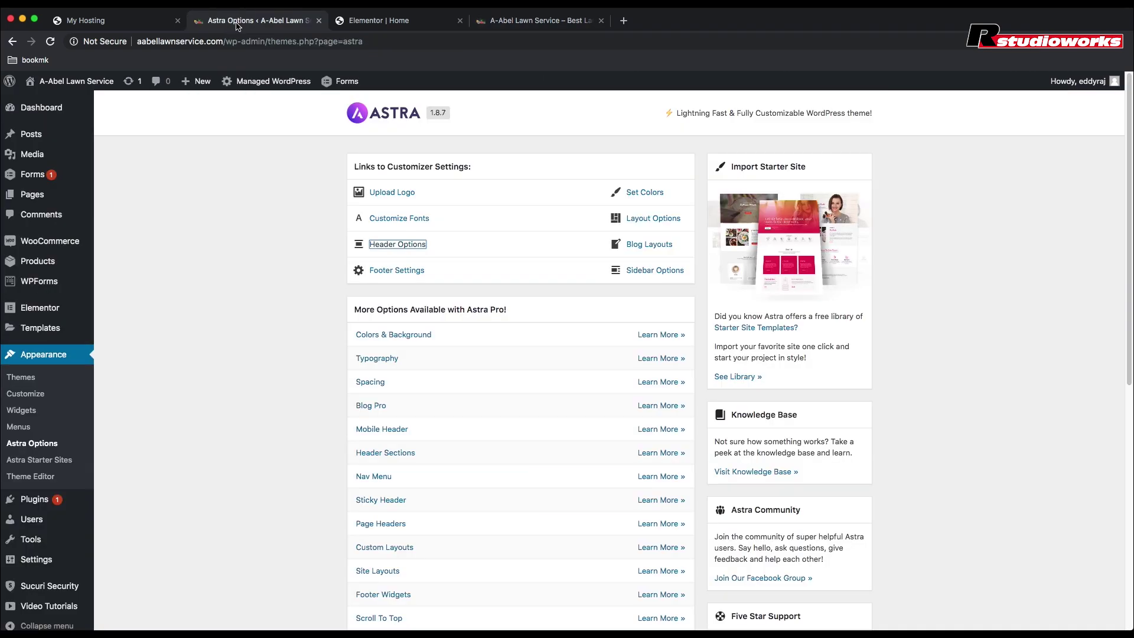
left_click(243, 21)
Step: Open the 'Work With Me page contact form' from the WPForms All Forms list
mouse_move(86, 293)
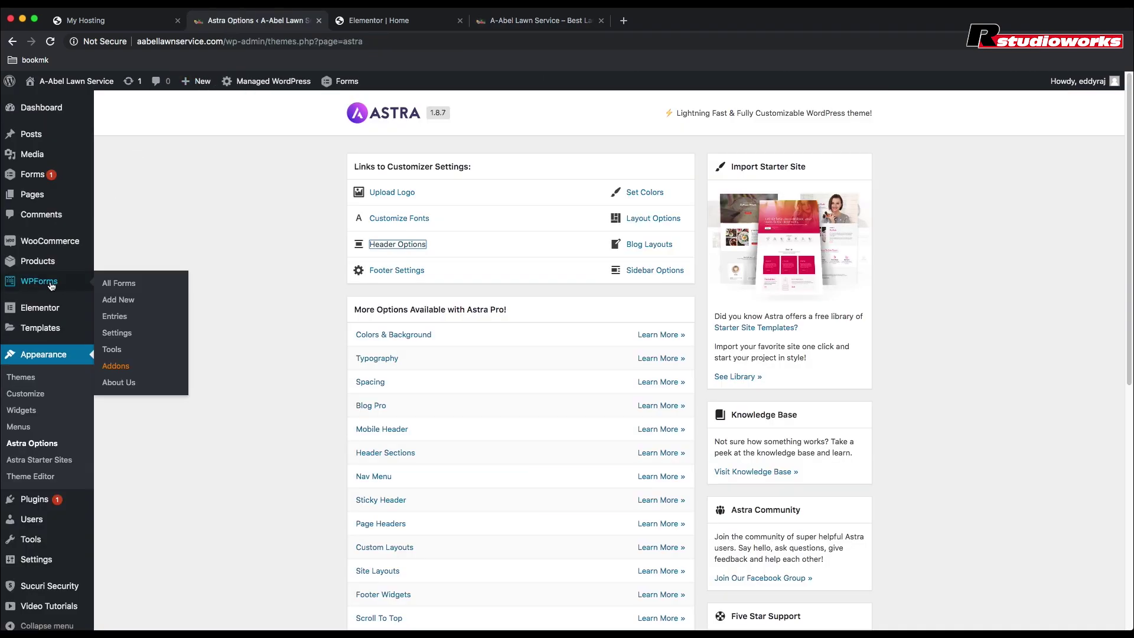
left_click(131, 289)
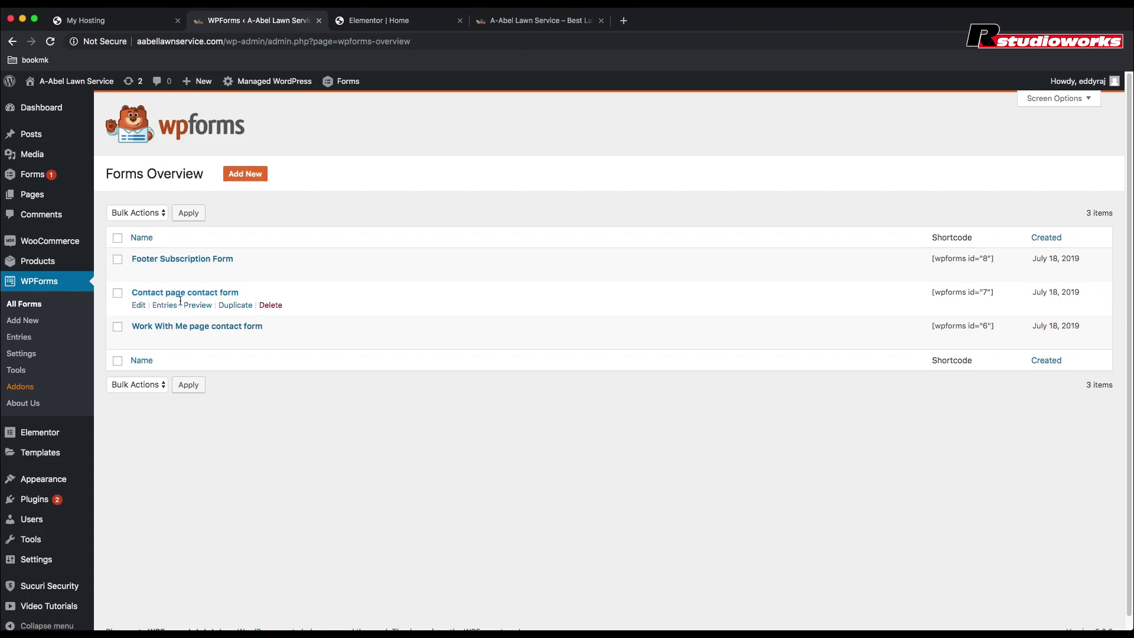
left_click(190, 330)
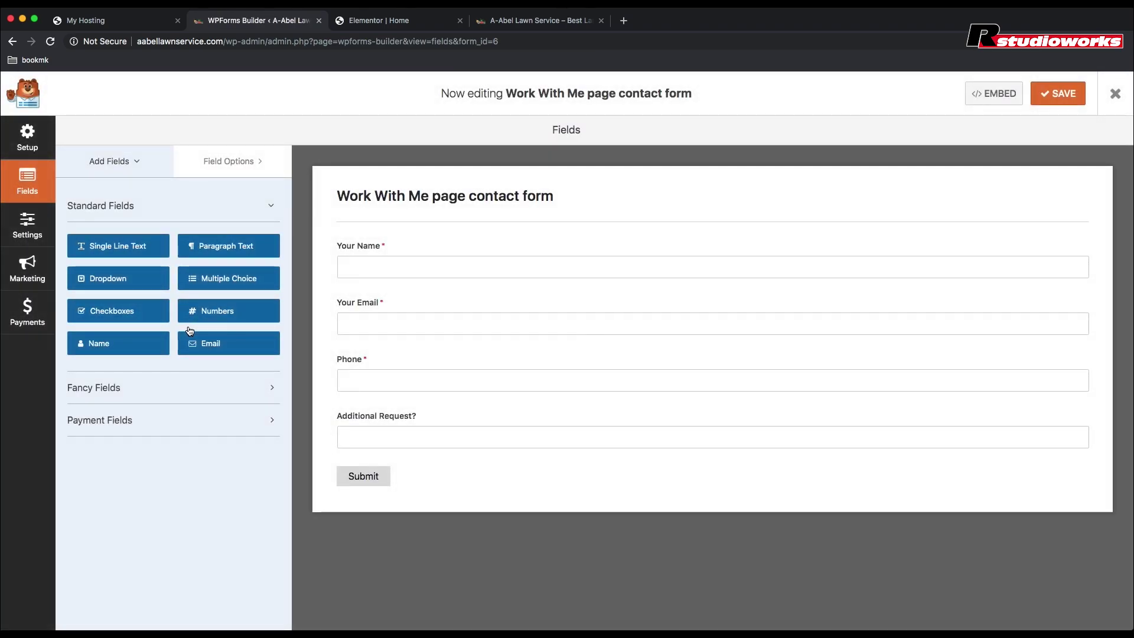
Step: Keep notifications On and add a second recipient e-mail after {admin_email} in Send To Email Address
left_click(37, 222)
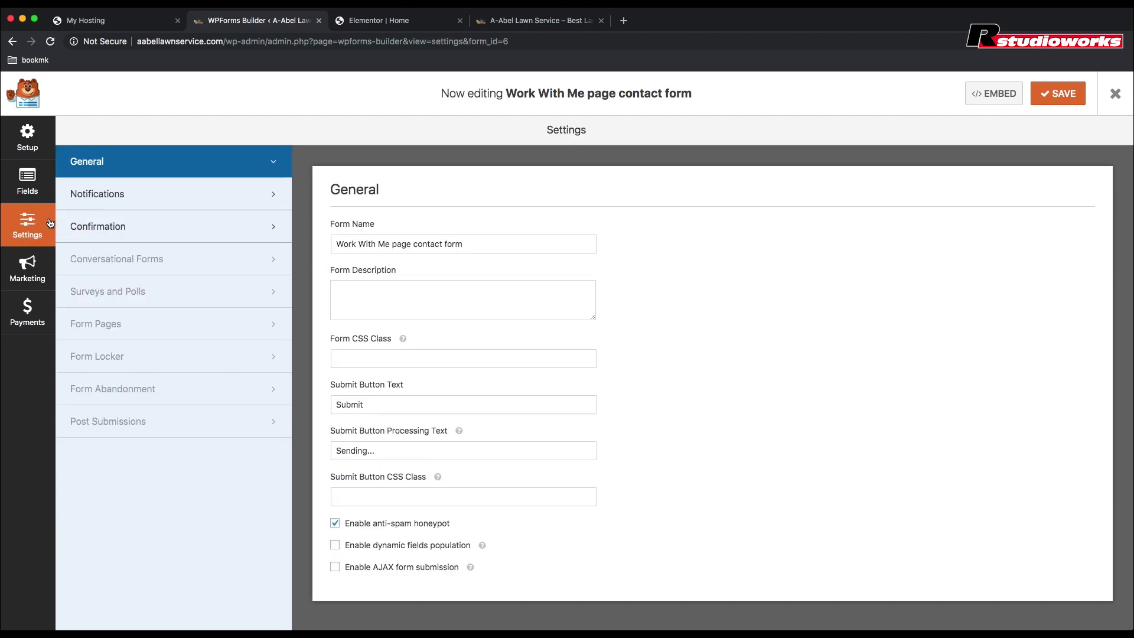
left_click(133, 197)
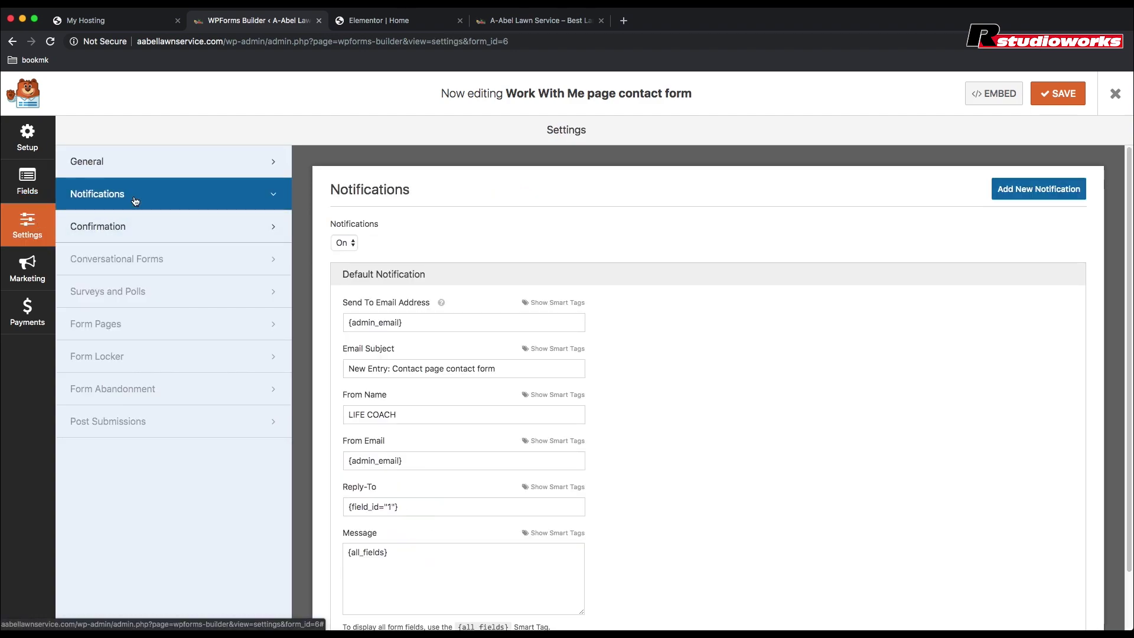
left_click(345, 244)
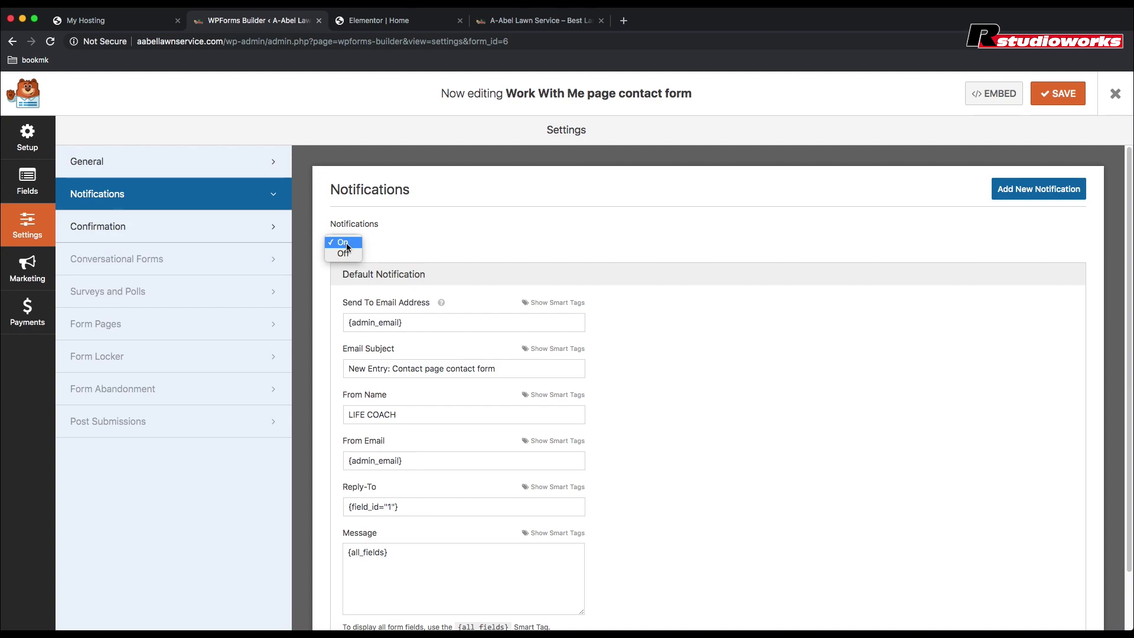
left_click(397, 246)
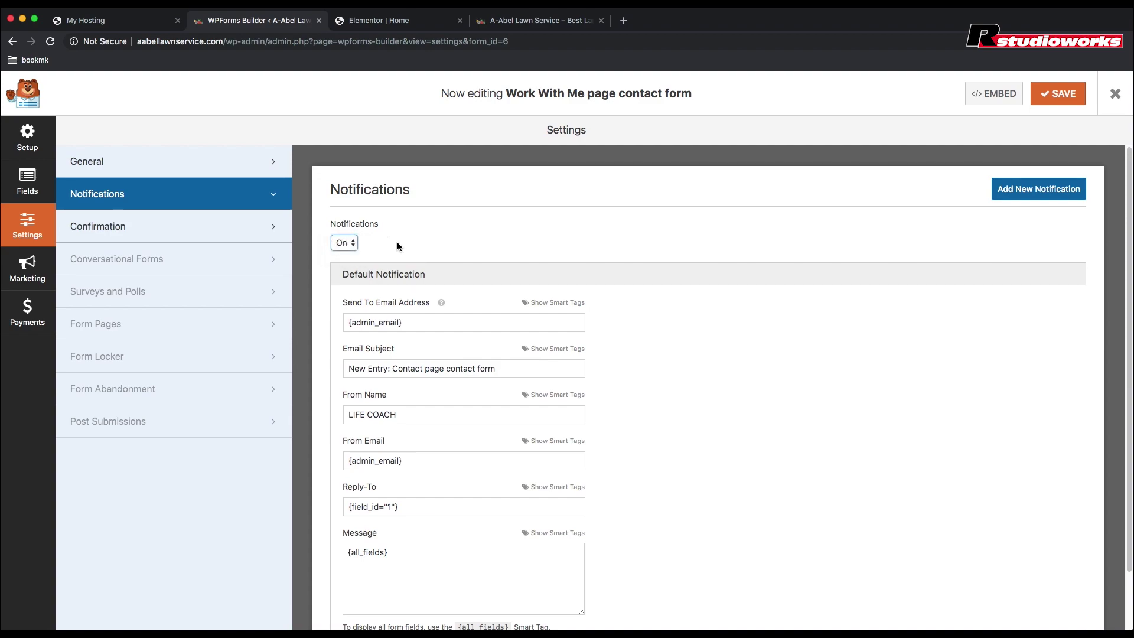
left_click(422, 323)
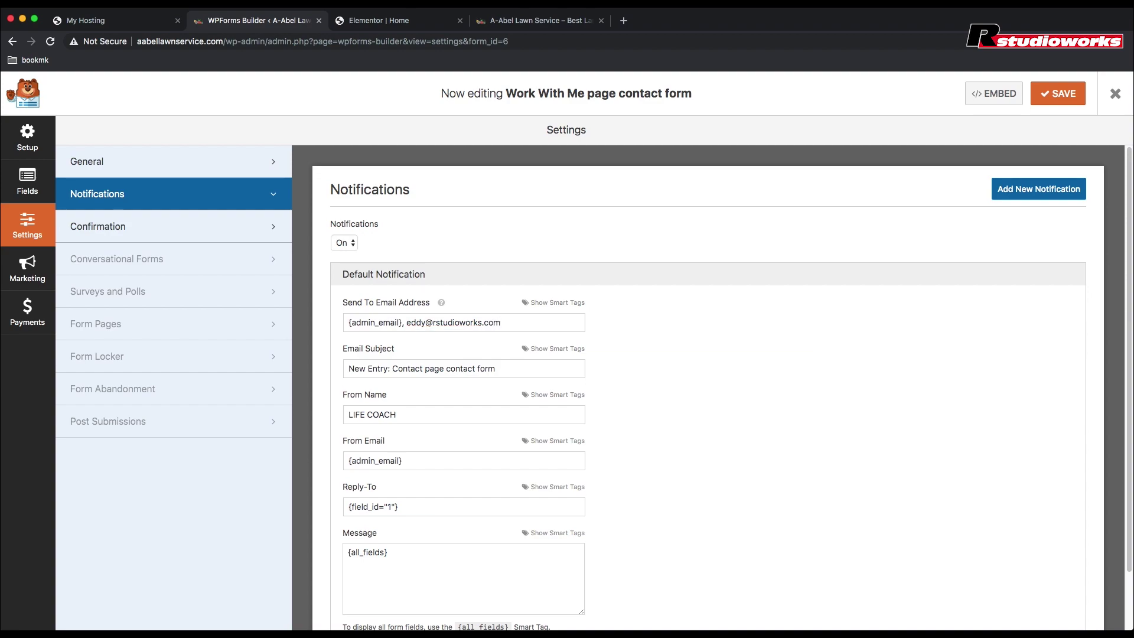
scroll(700, 344, "down", 1)
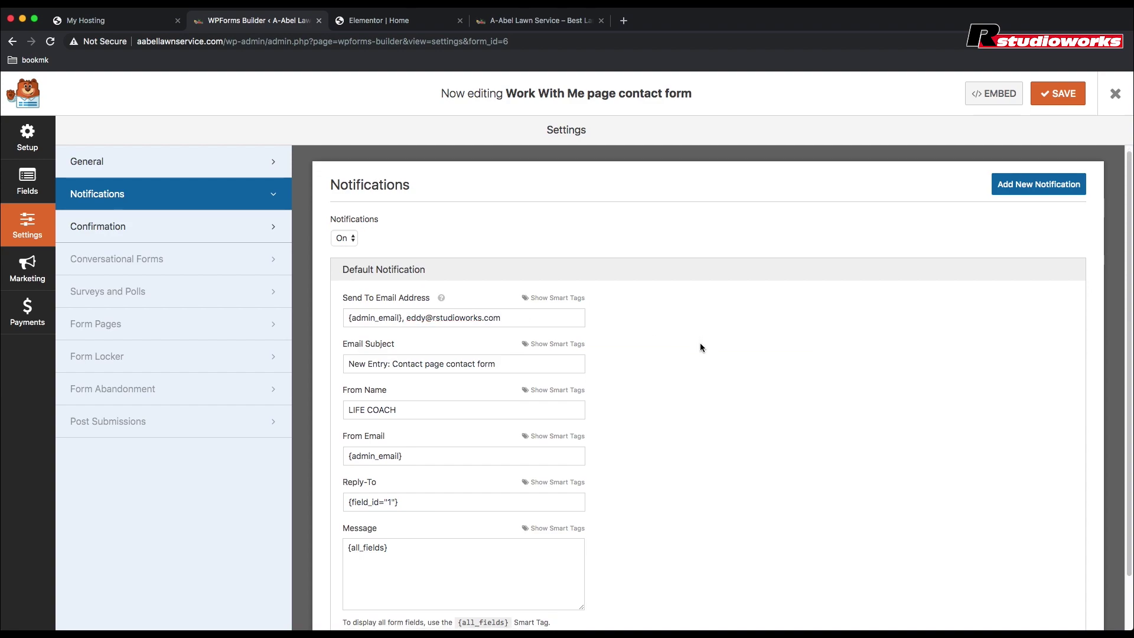
scroll(700, 345, "down", 1)
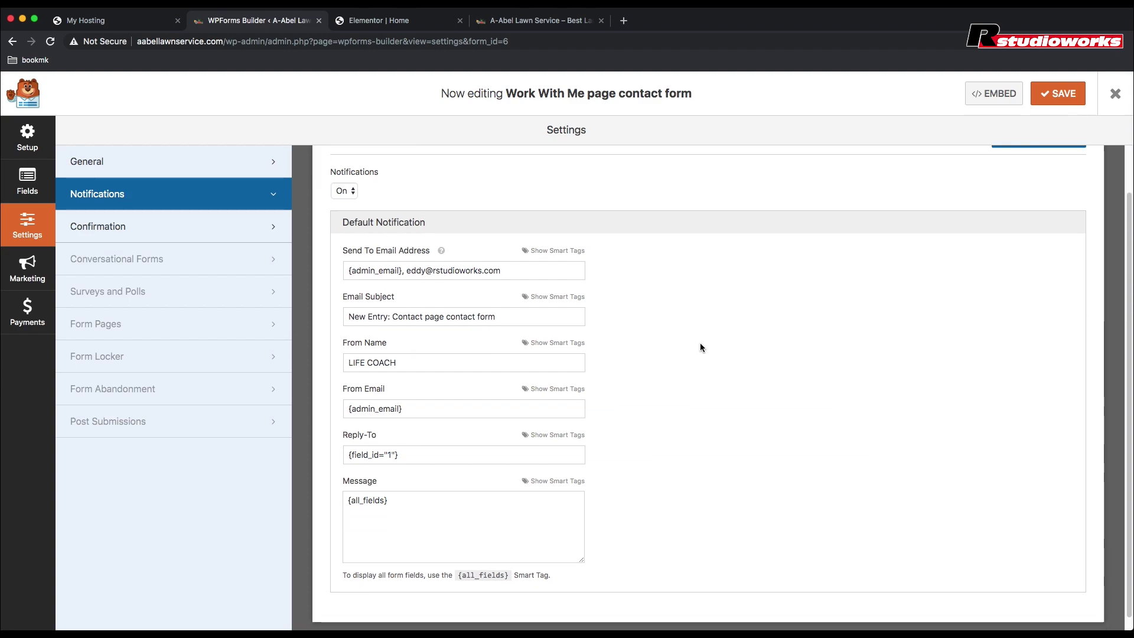
scroll(700, 347, "up", 2)
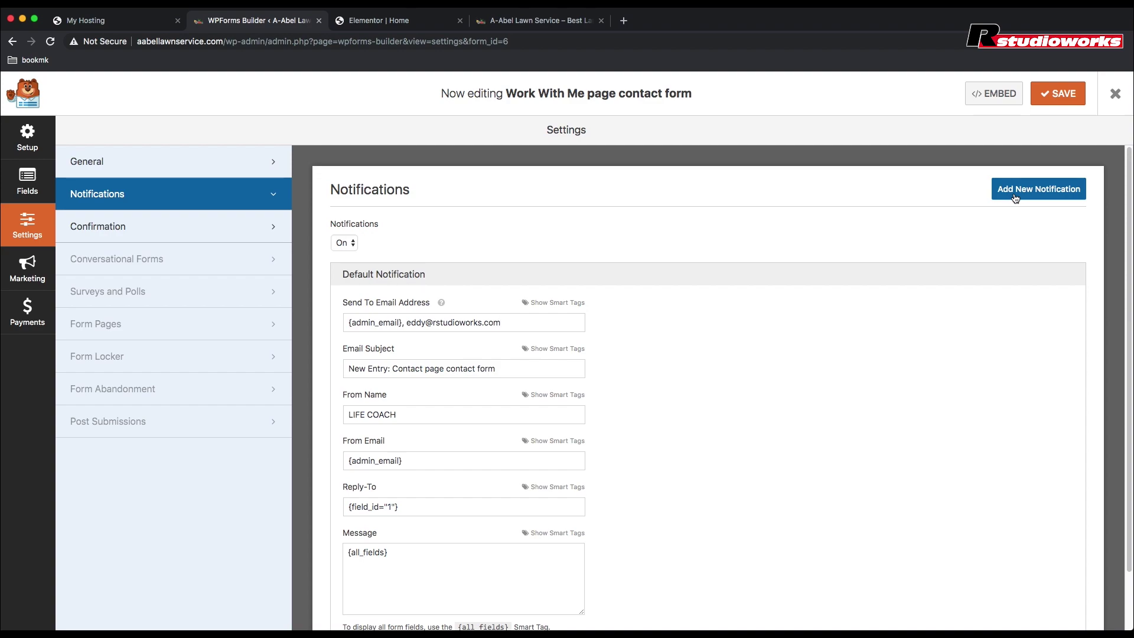
Step: Save the notification change, review Confirmation and General settings, and close the form builder
left_click(1055, 93)
left_click(174, 228)
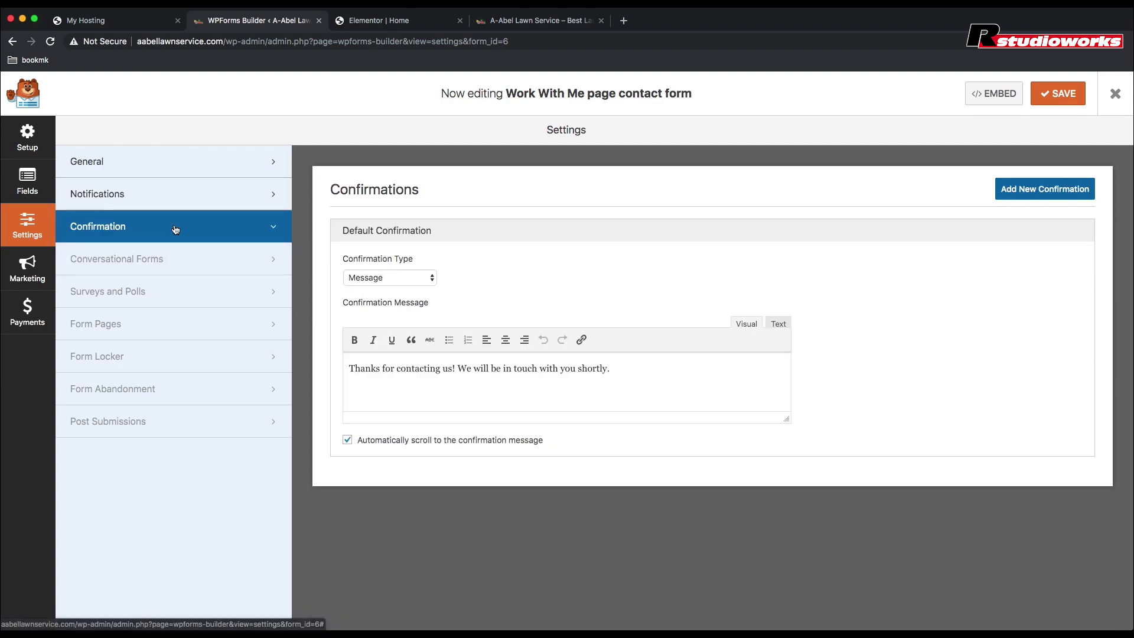
left_click(147, 173)
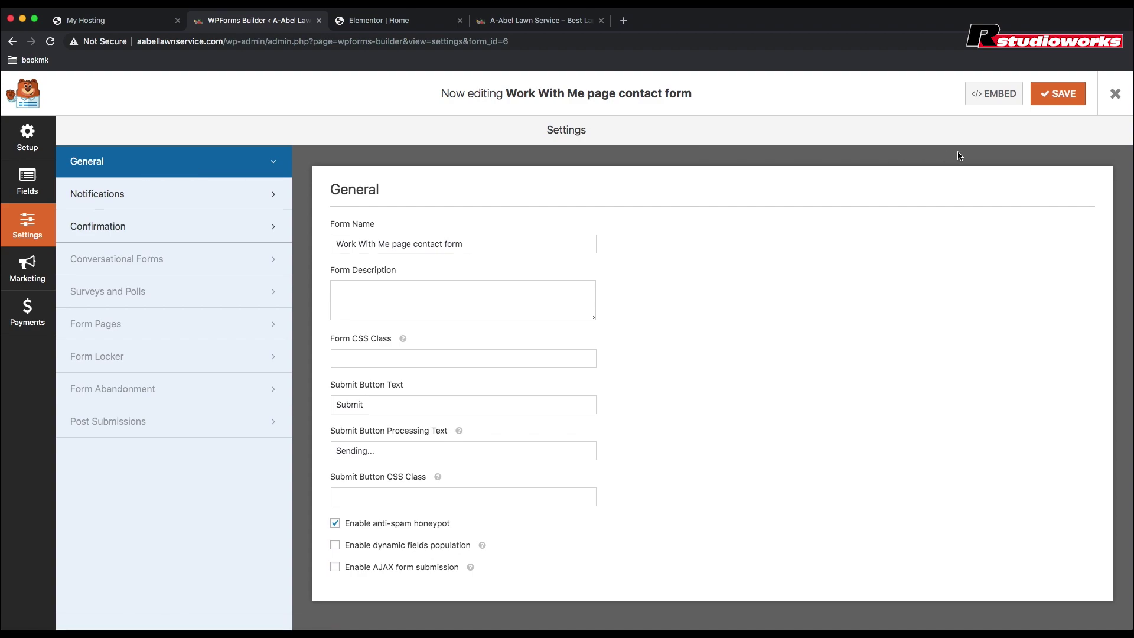
left_click(1117, 96)
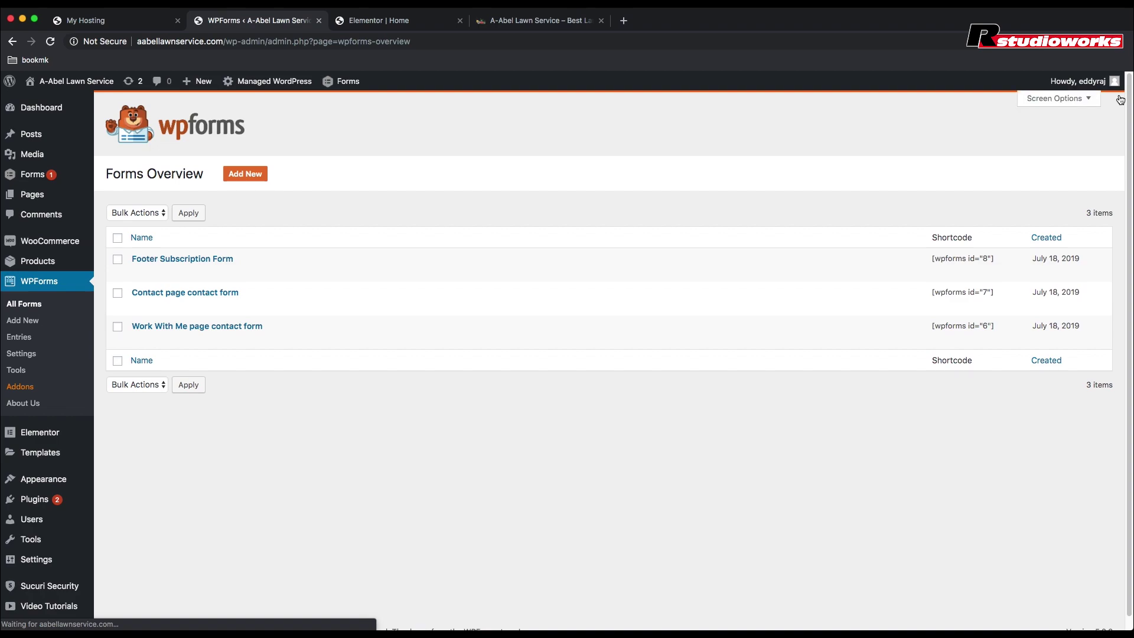
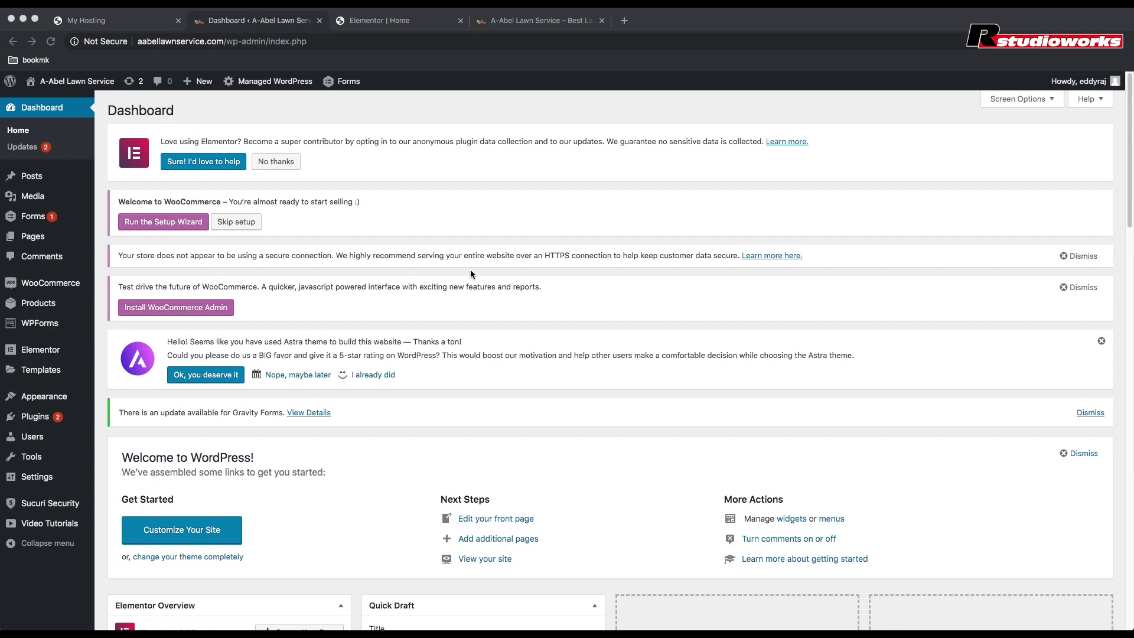
Step: Open All Pages and scroll through the 12 site pages, About to Work With Me
left_click(31, 239)
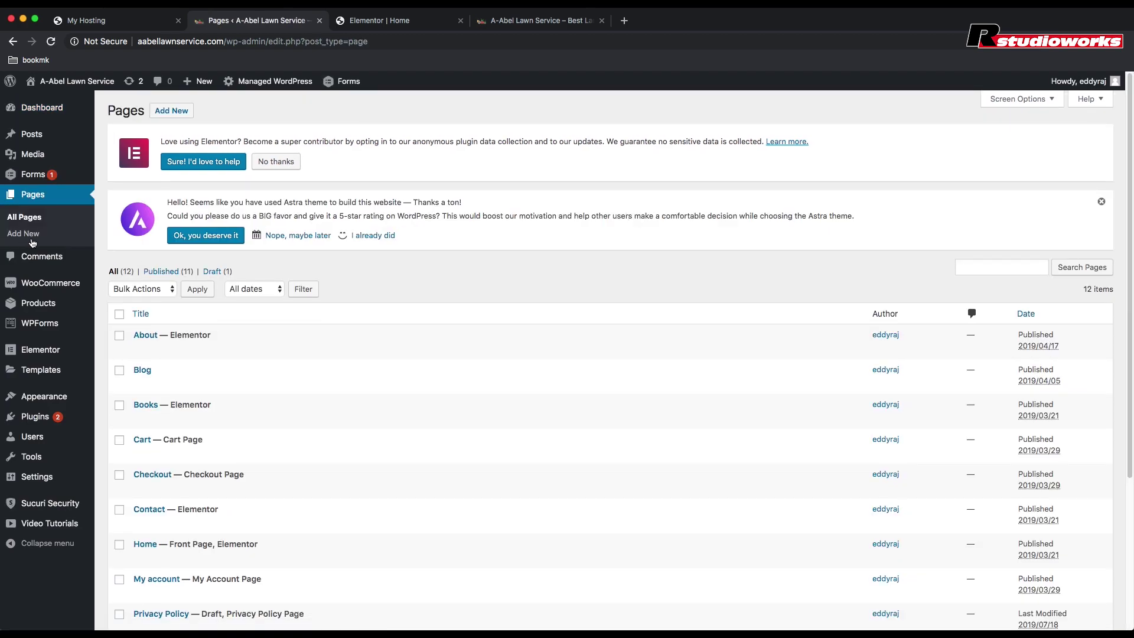
scroll(329, 319, "down", 1)
scroll(328, 319, "down", 5)
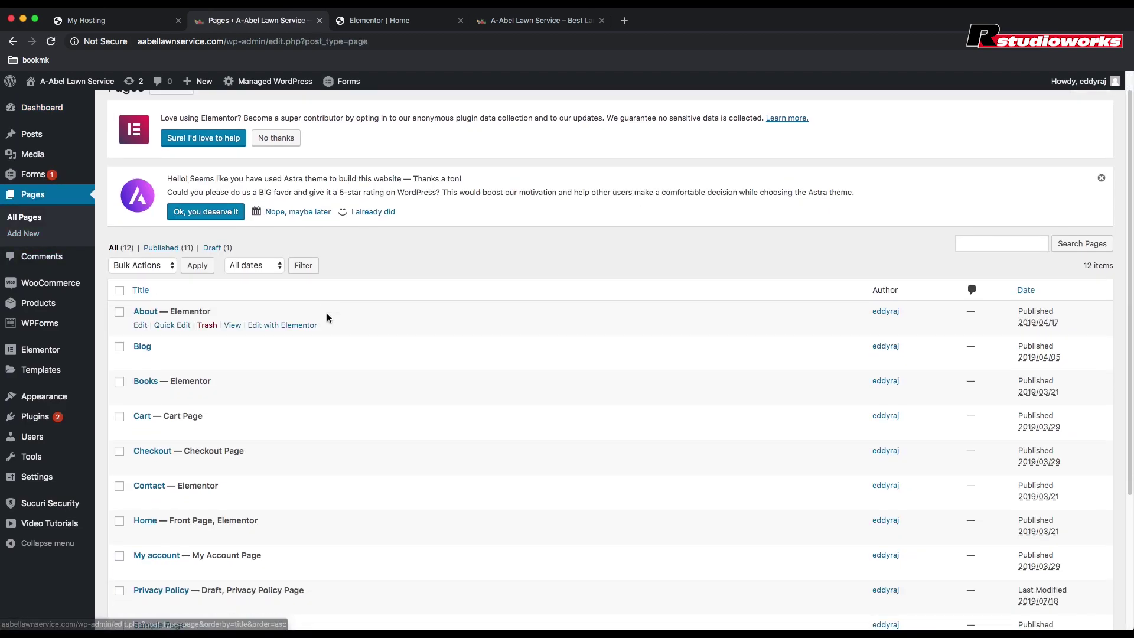
scroll(327, 317, "down", 1)
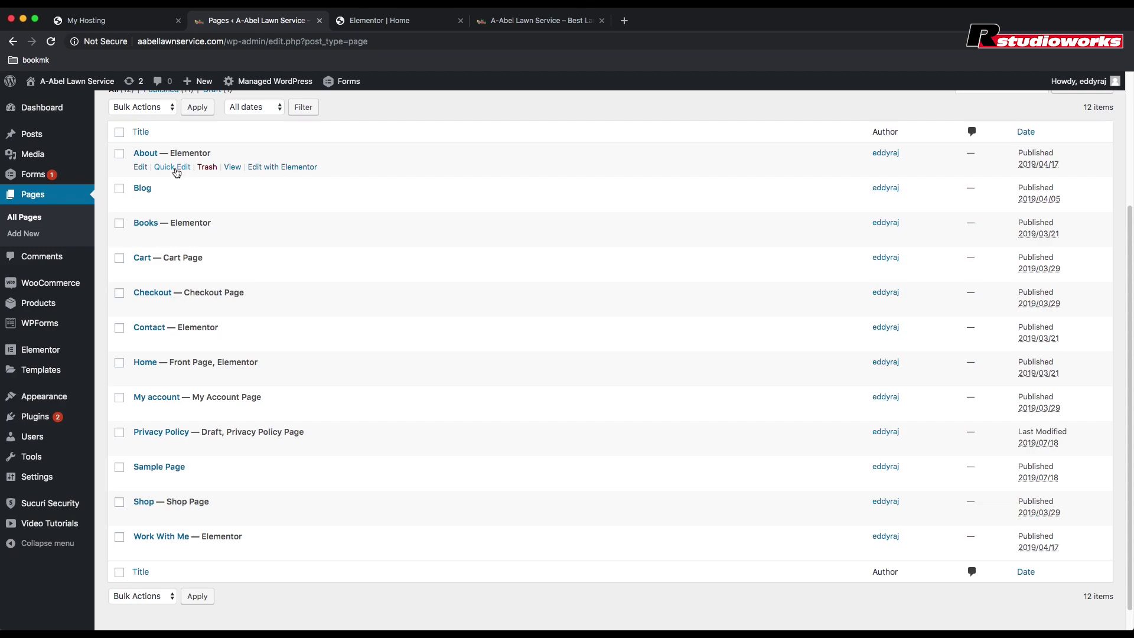
Step: Quick-edit the About and Blog pages, changing each one's status to Draft
left_click(176, 169)
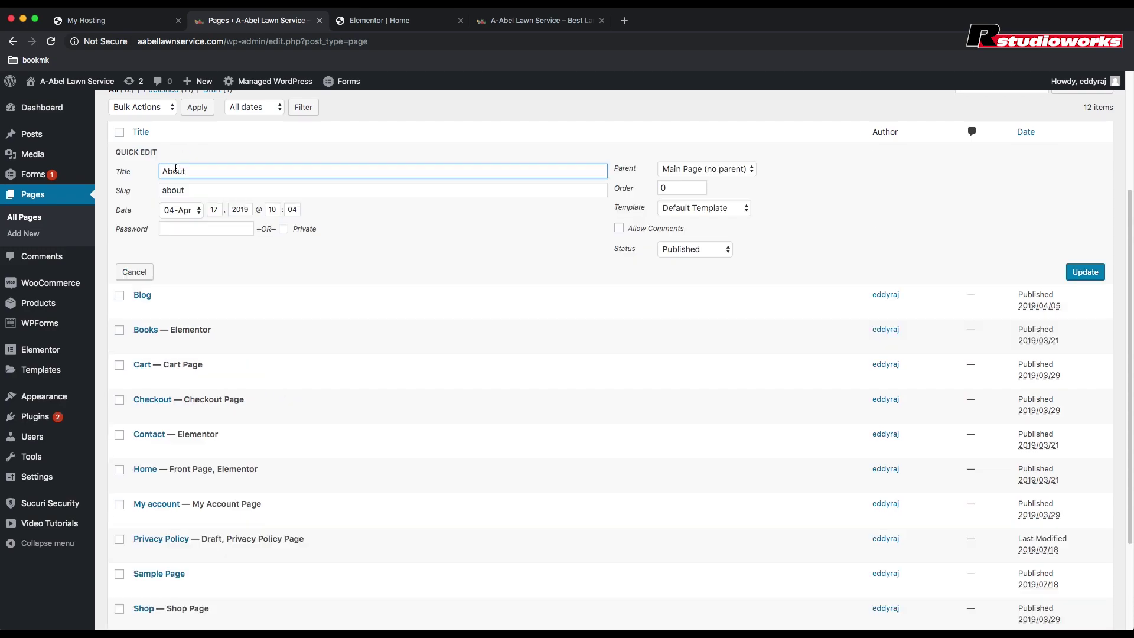
left_click(682, 250)
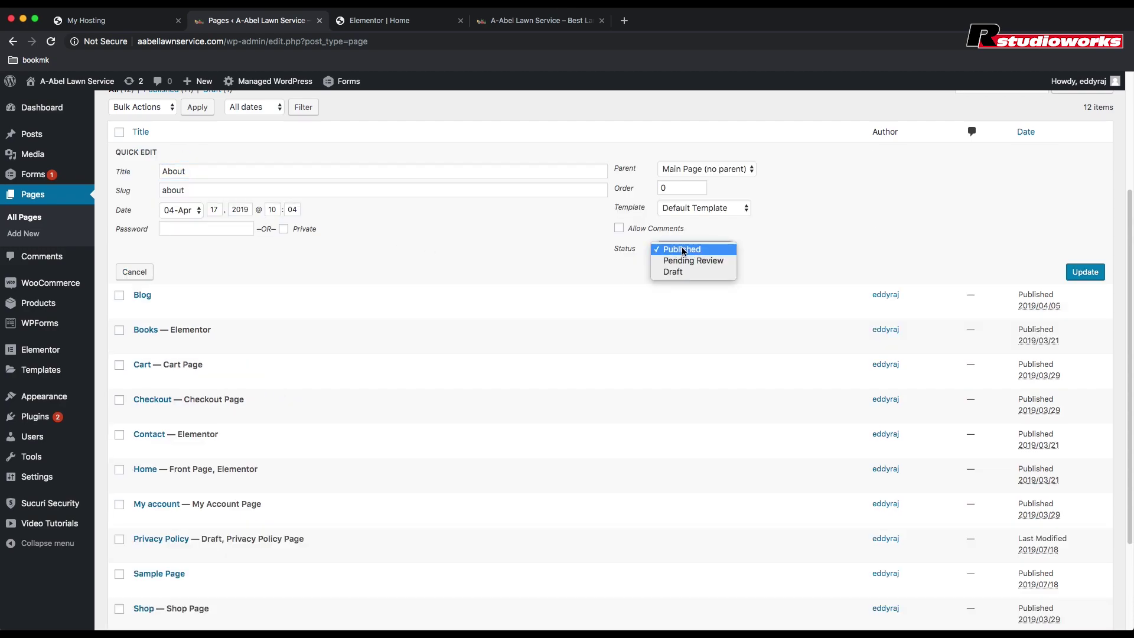
left_click(677, 272)
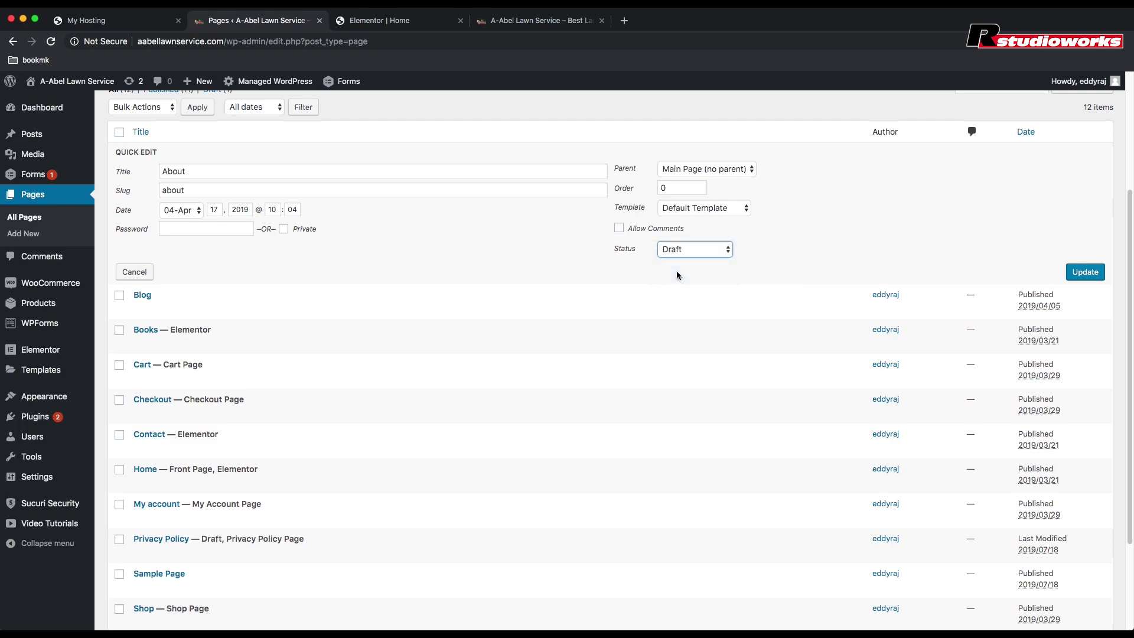
left_click(1086, 273)
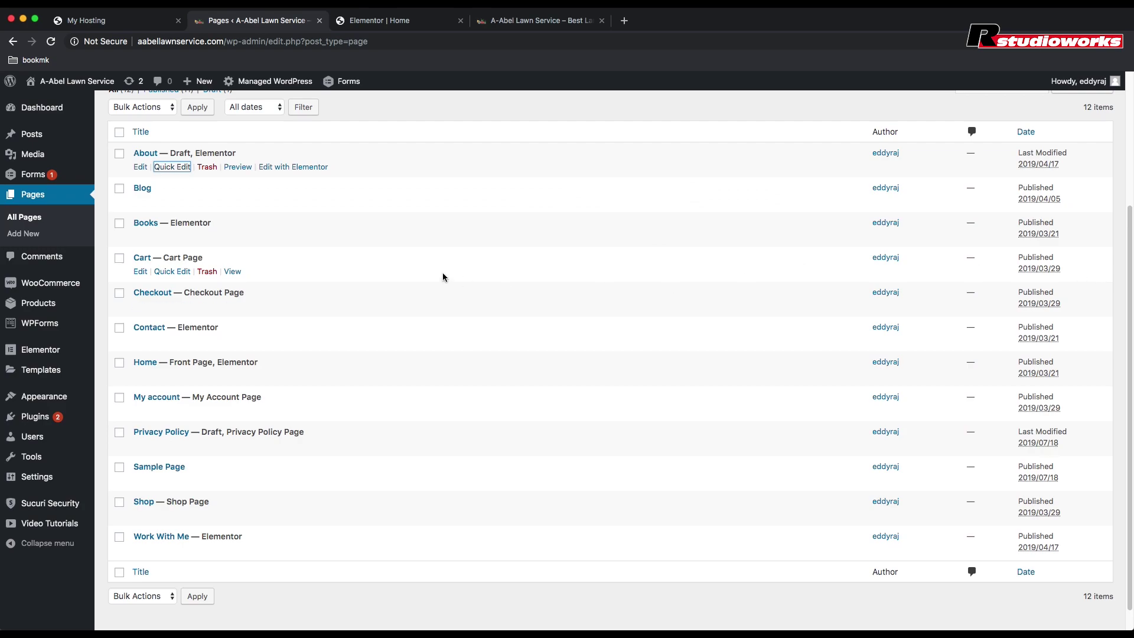
left_click(173, 201)
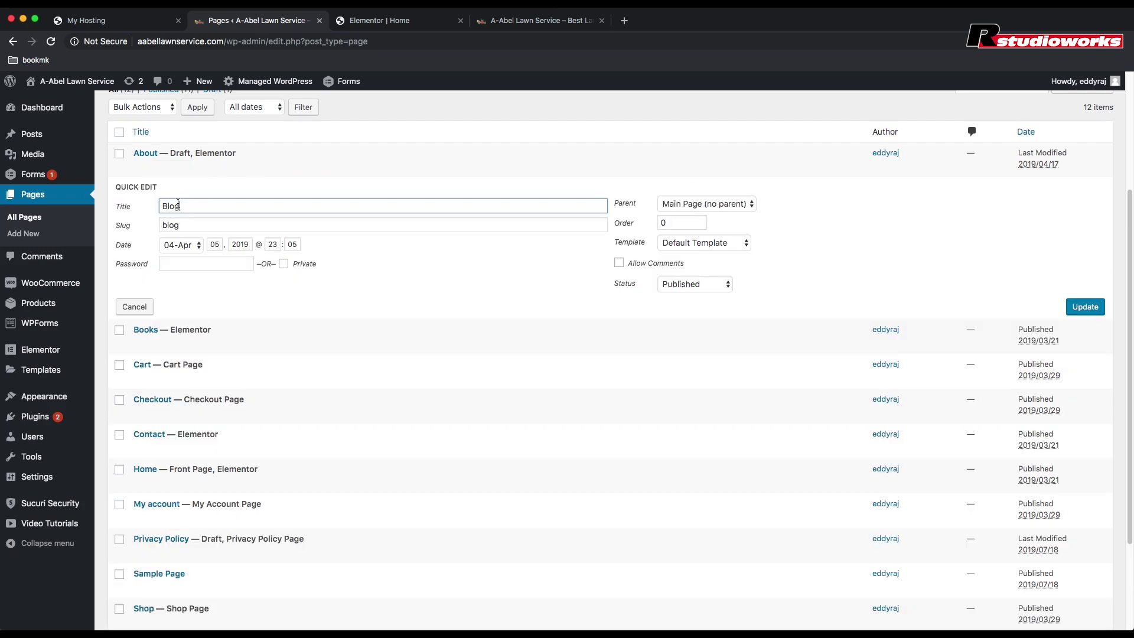
left_click(716, 286)
left_click(681, 307)
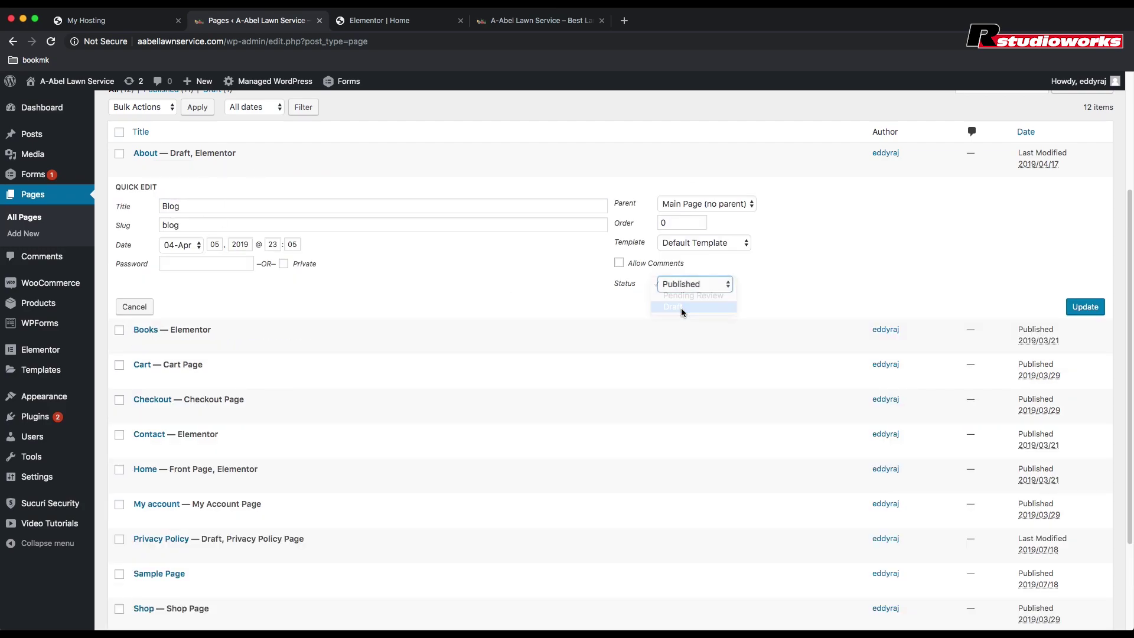
left_click(1090, 312)
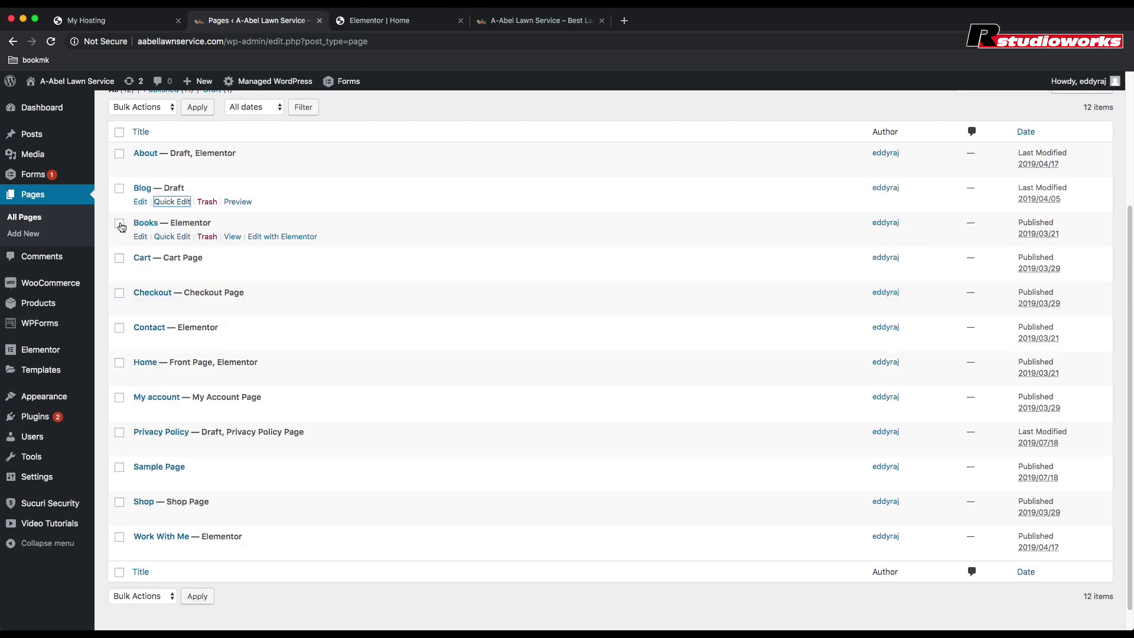
Step: Trash Books, then select Cart, Checkout, Contact, My account, Privacy Policy, Sample Page, Shop, Work With Me
left_click(208, 237)
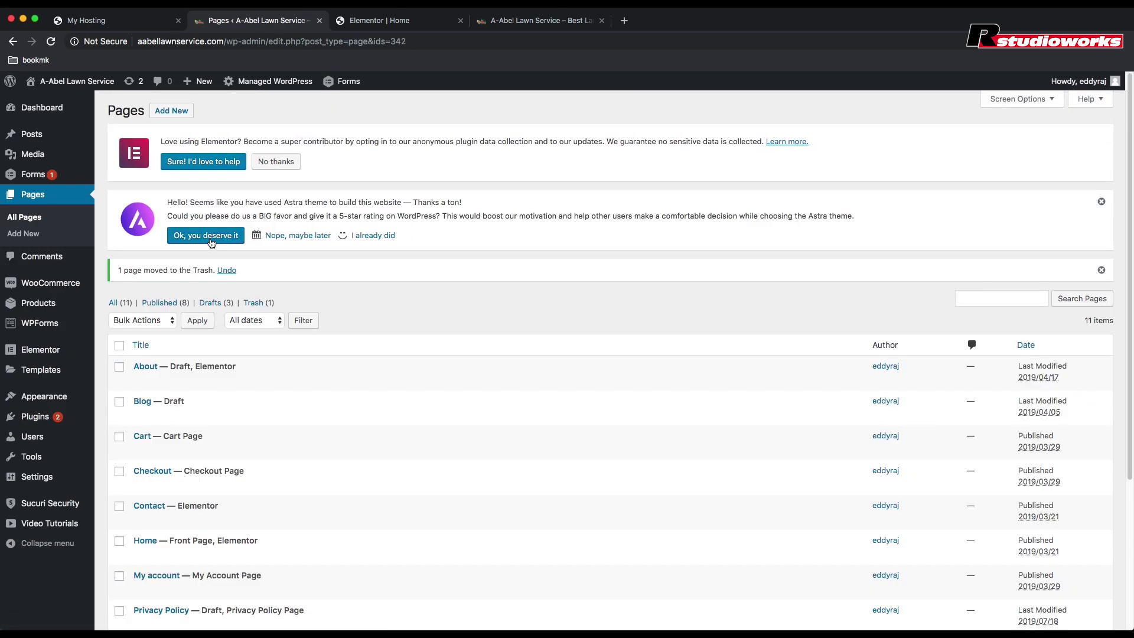
scroll(396, 306, "down", 5)
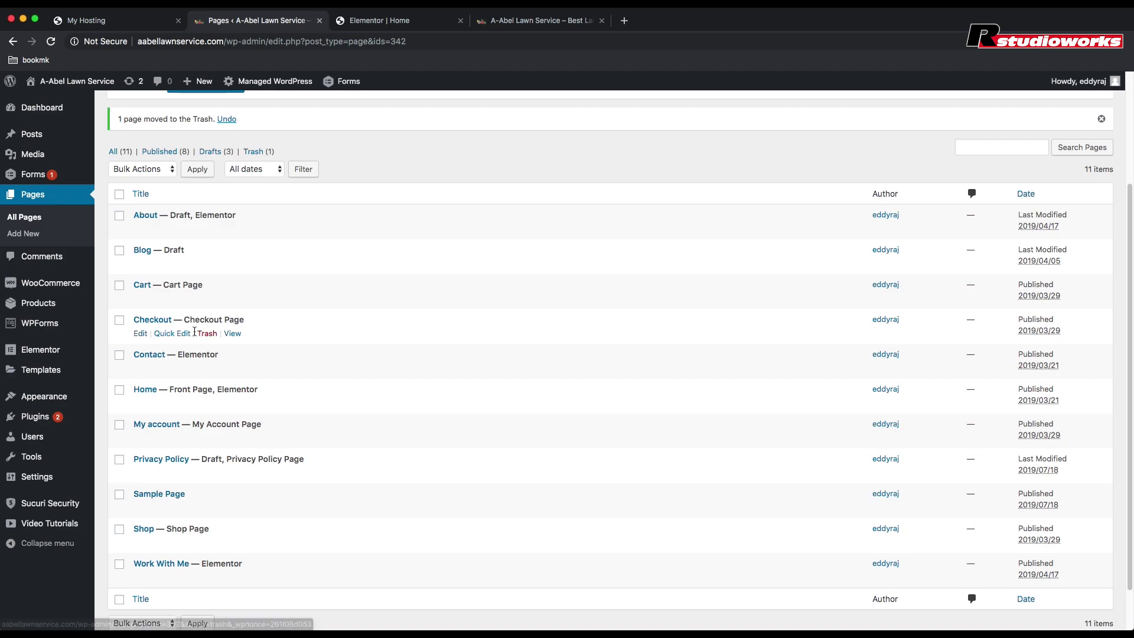
left_click(122, 288)
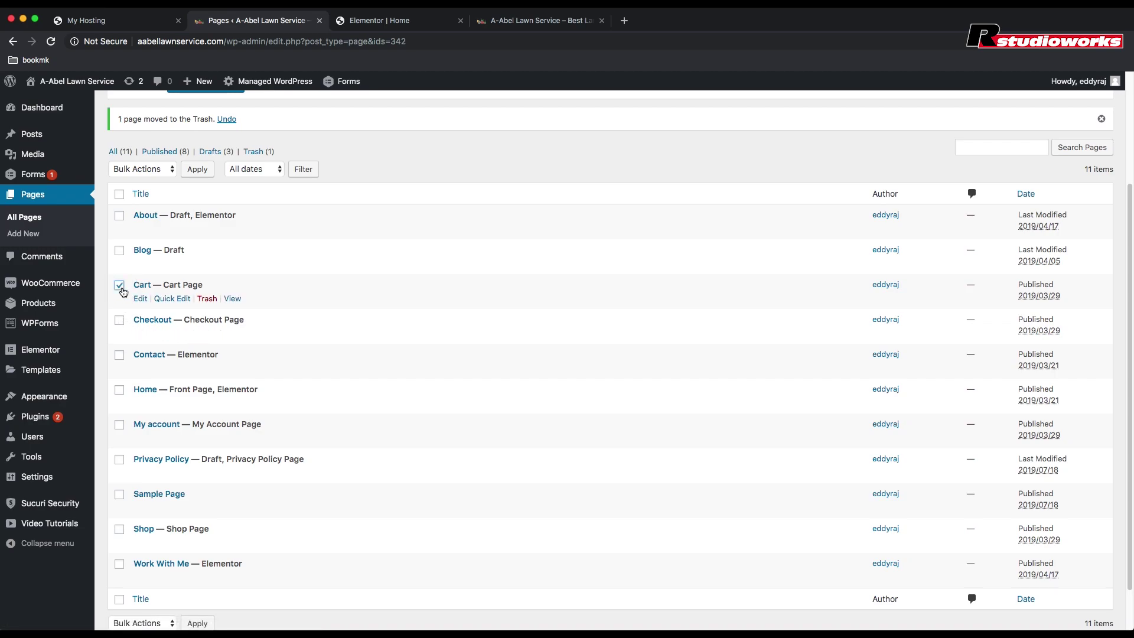
left_click(122, 323)
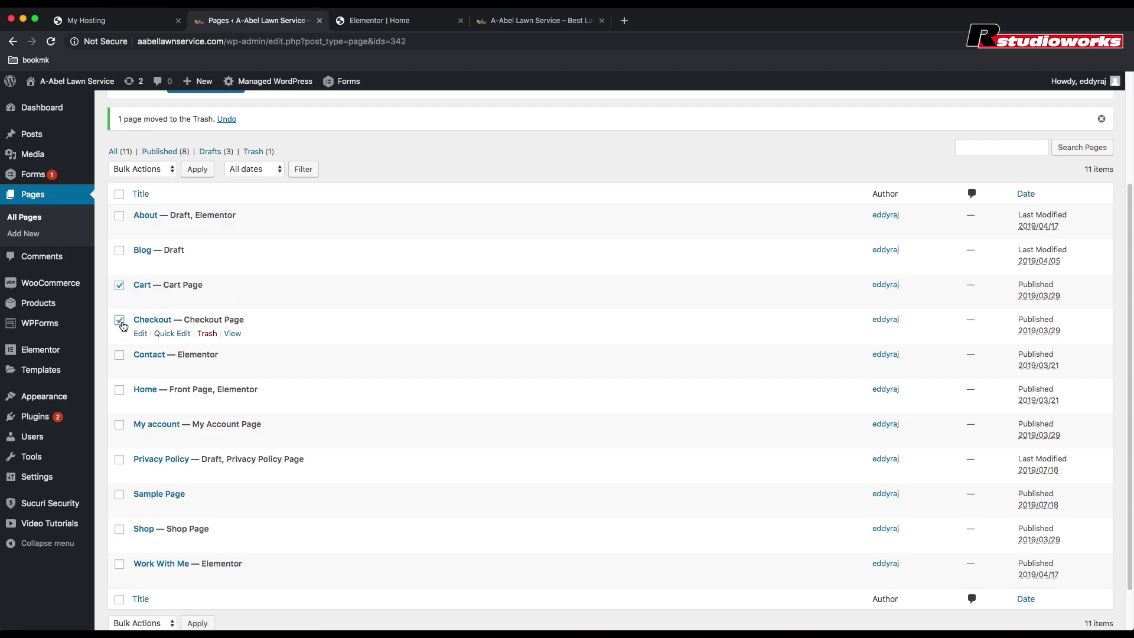
left_click(120, 358)
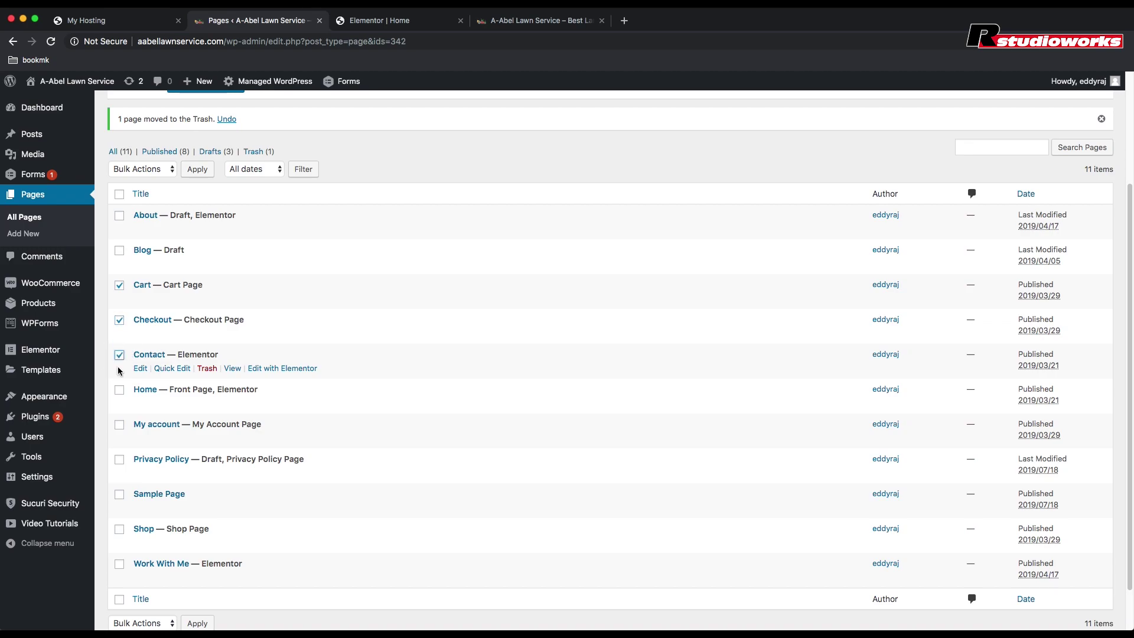
left_click(119, 426)
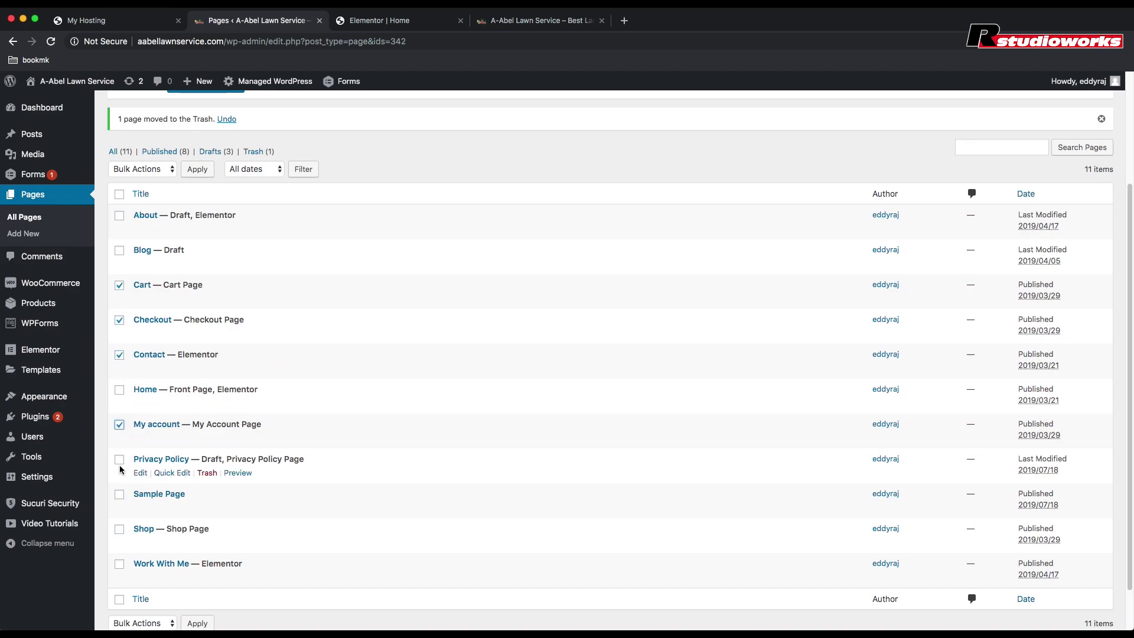
left_click(120, 461)
left_click(119, 495)
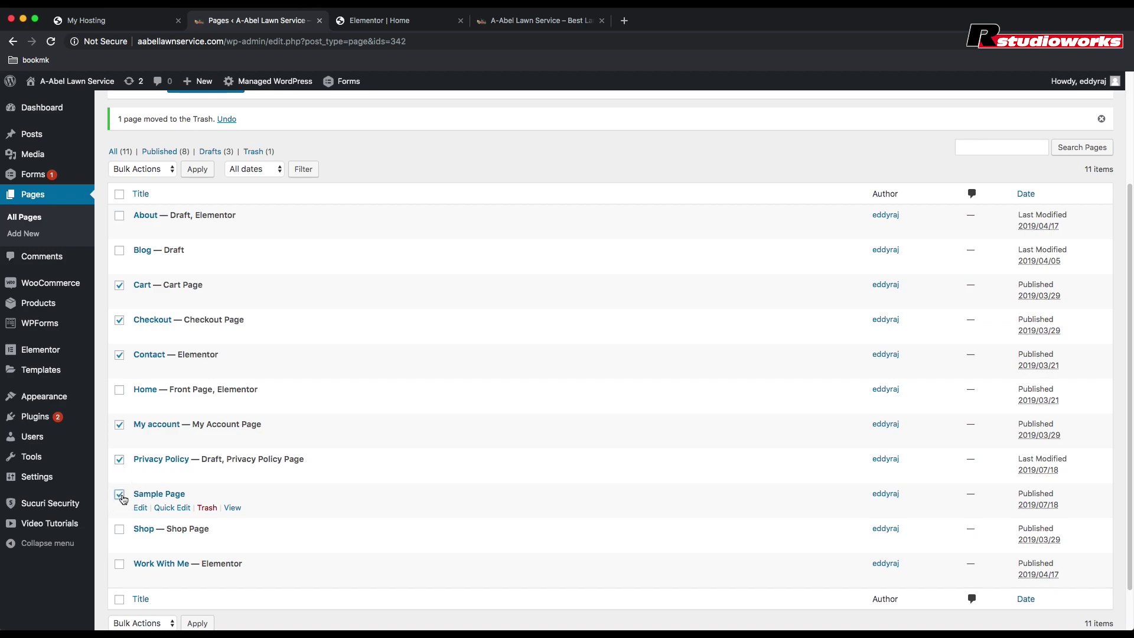
left_click(121, 532)
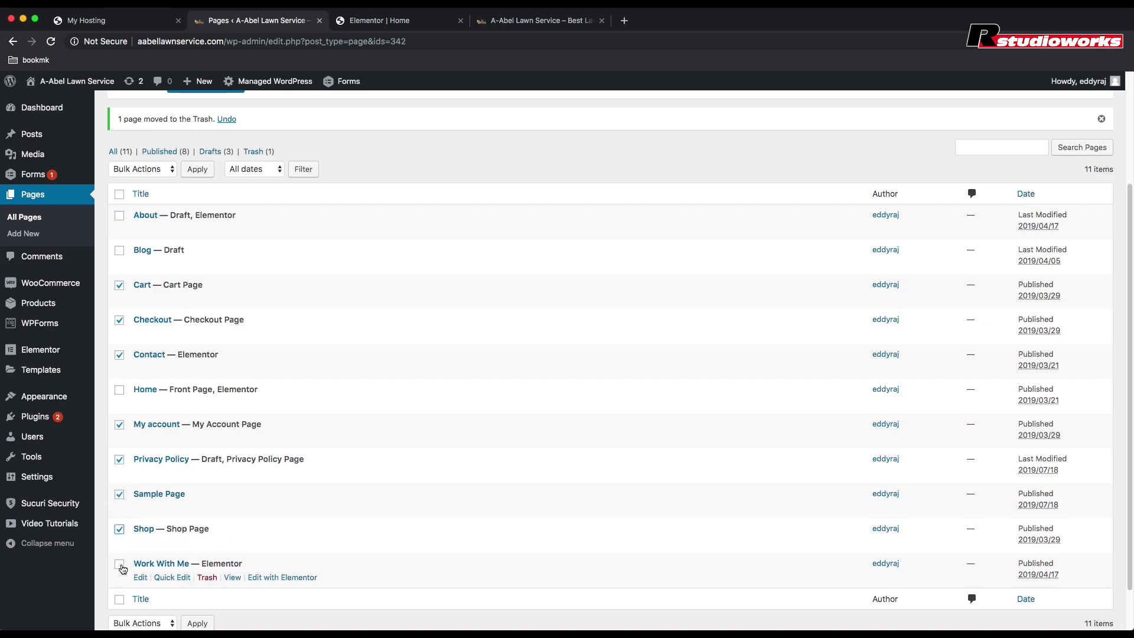
left_click(121, 566)
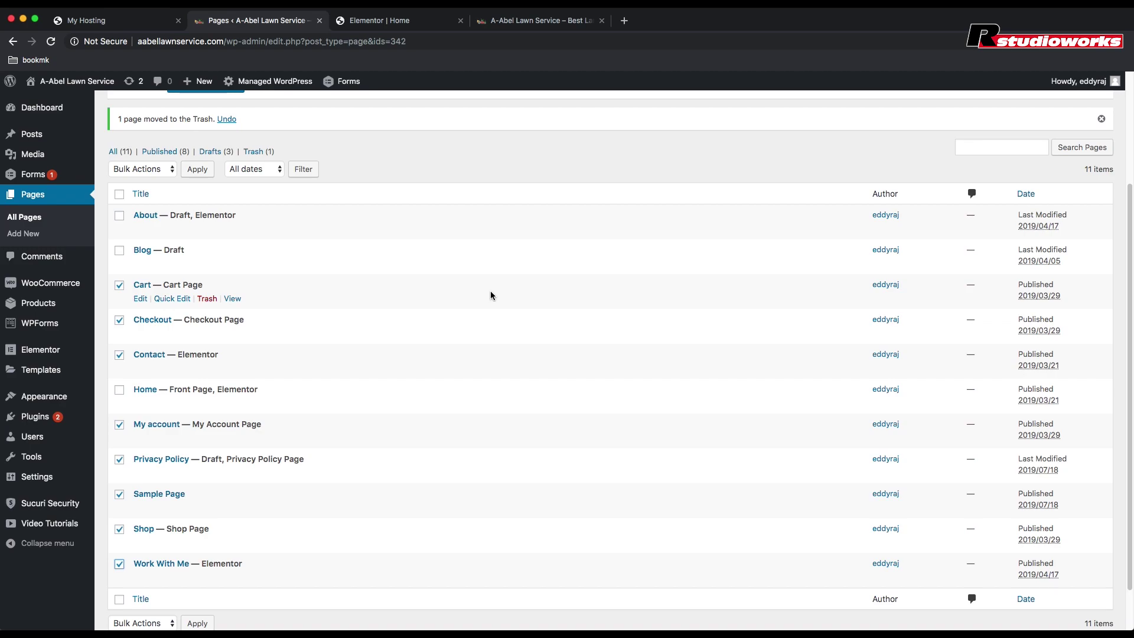
Step: Also select Blog and About, then bulk-move all selected pages to the Trash
left_click(119, 250)
left_click(120, 216)
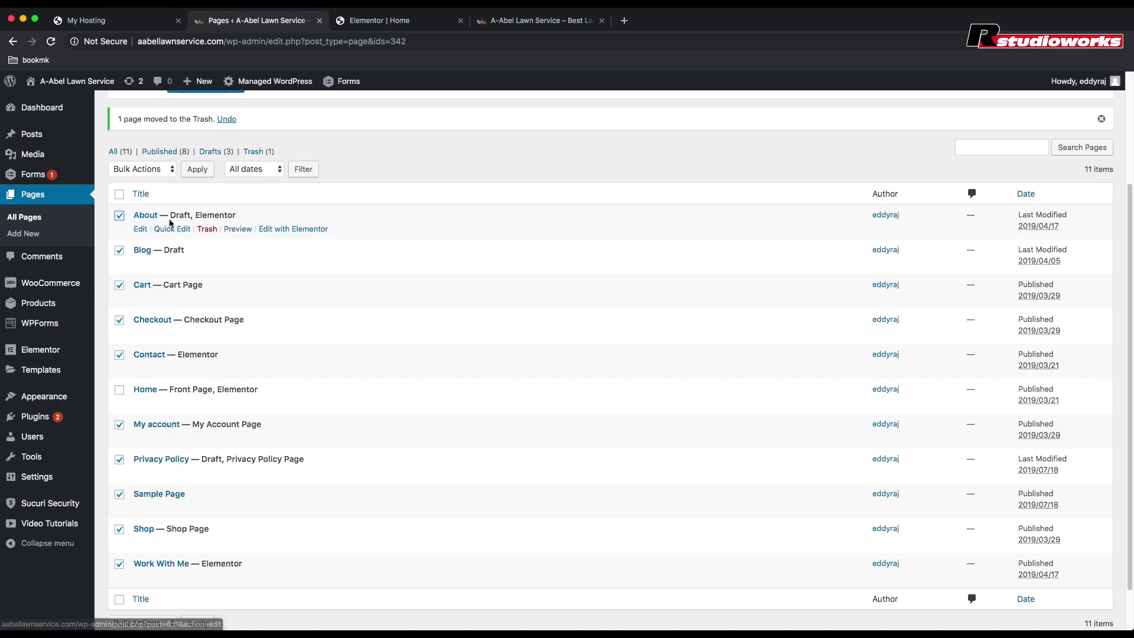
left_click(141, 171)
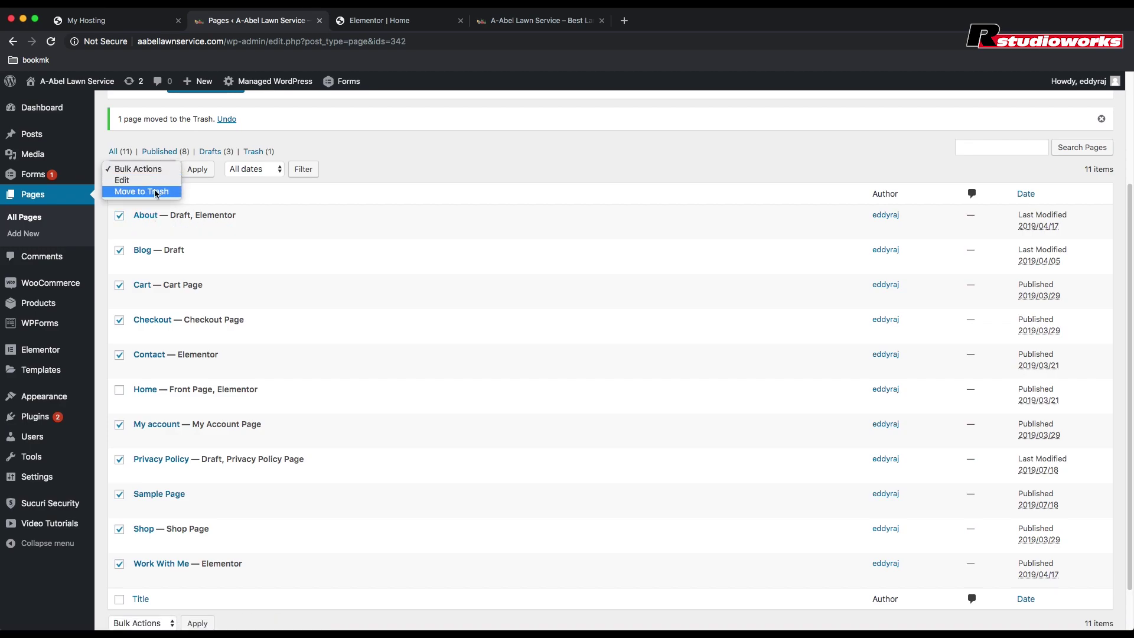
left_click(151, 192)
left_click(198, 169)
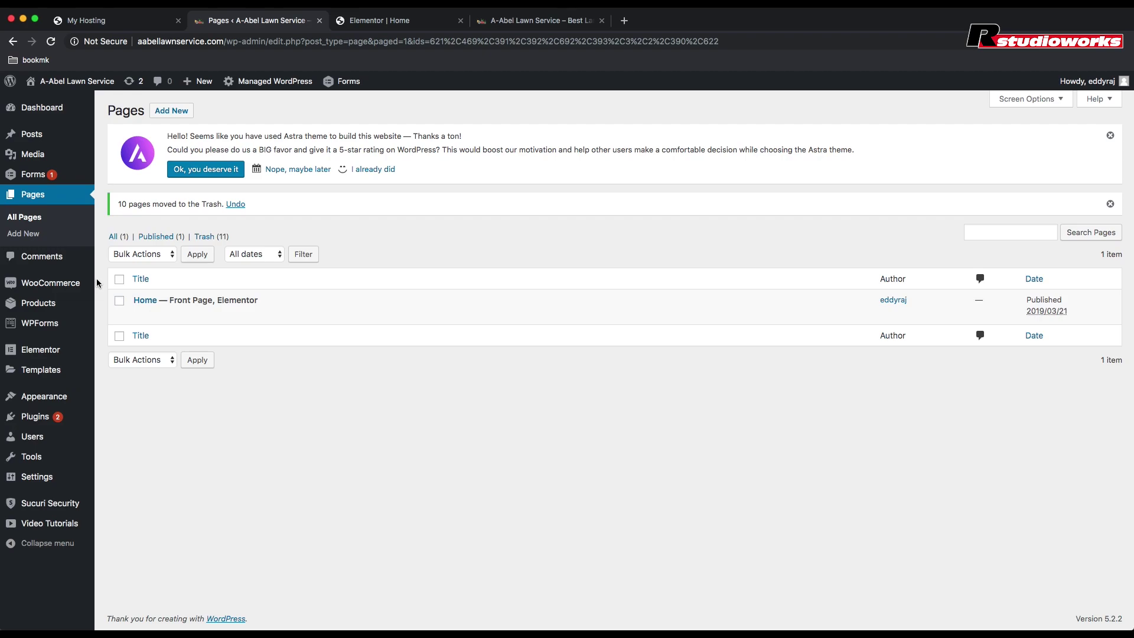
Step: Delete the unused Akismet Anti-Spam plugin from the Plugins list
mouse_move(30, 181)
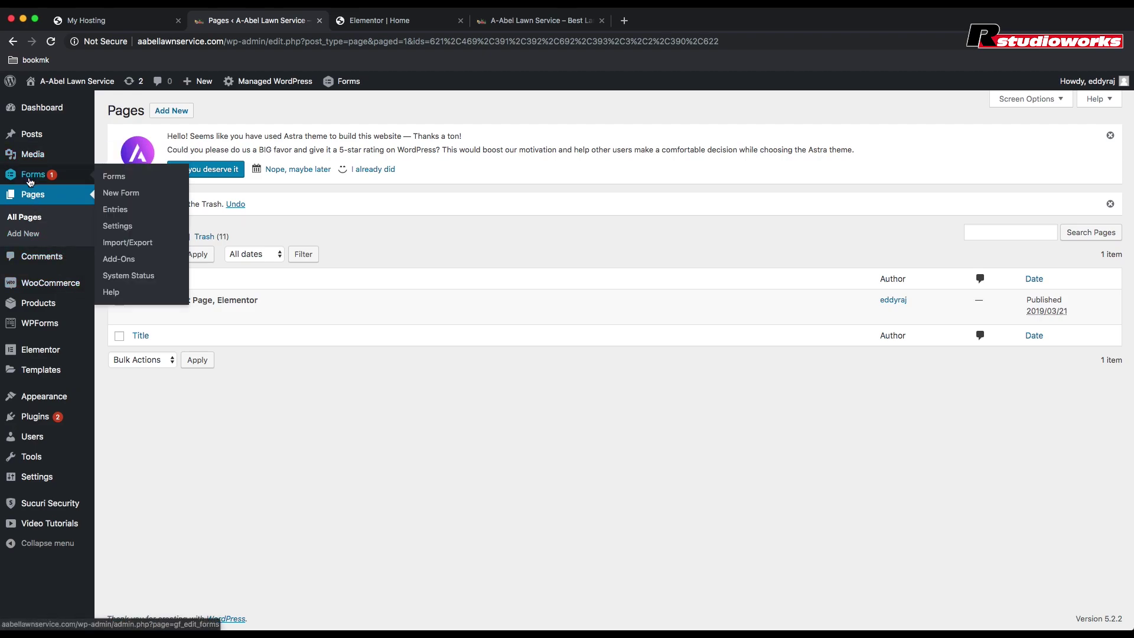
mouse_move(50, 406)
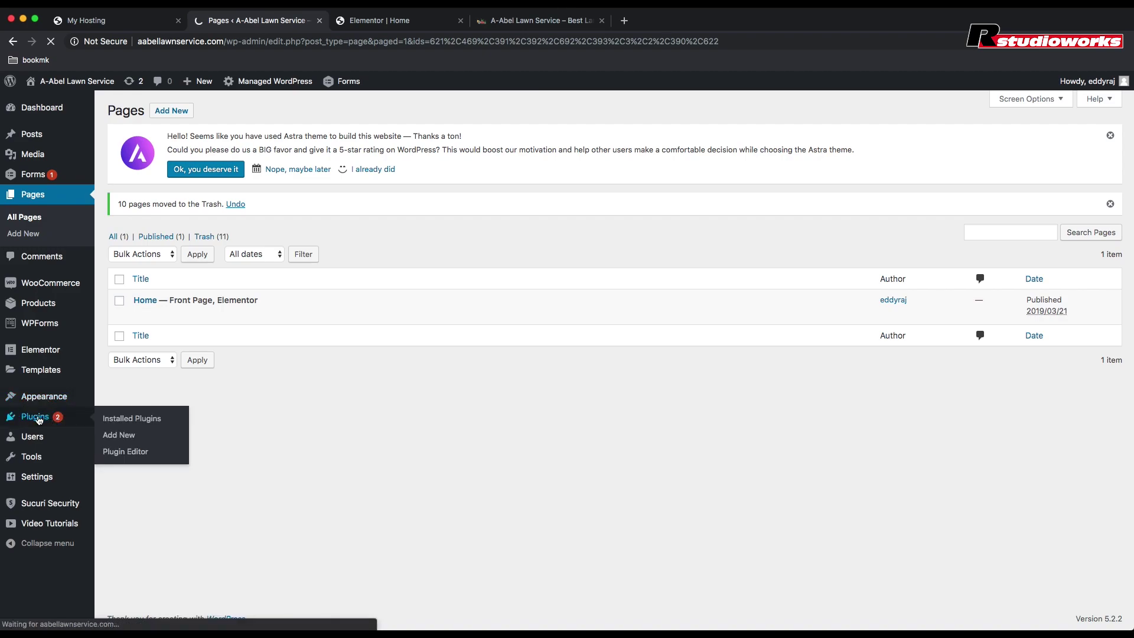
scroll(271, 449, "down", 3)
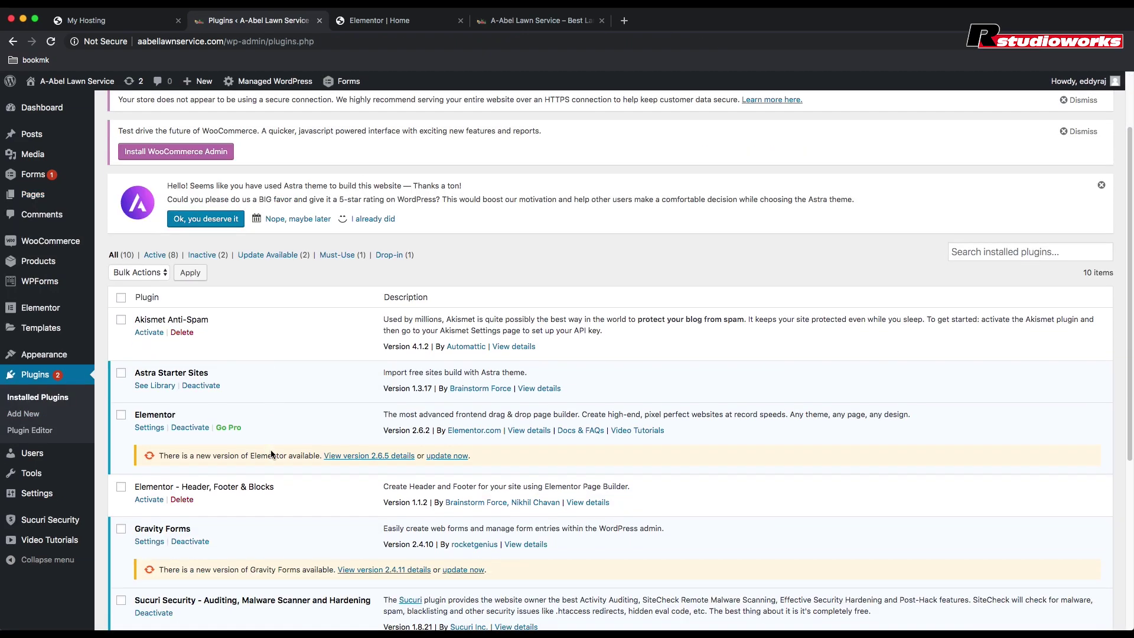
scroll(271, 454, "down", 5)
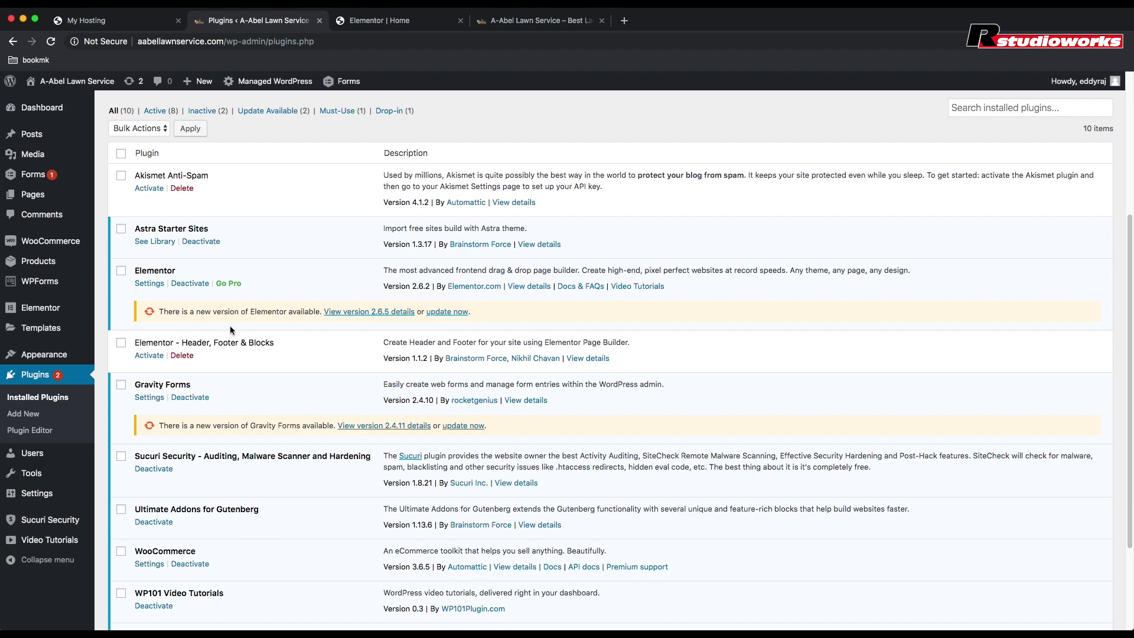
left_click(184, 189)
left_click(669, 121)
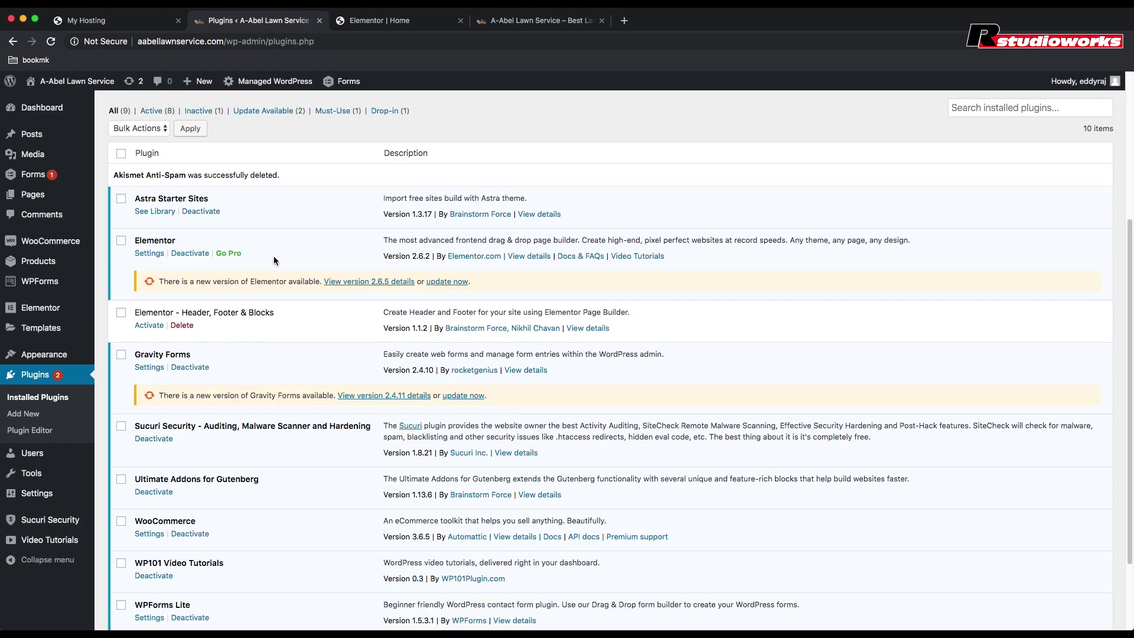
Step: Deactivate and delete the Gravity Forms plugin along with its data
scroll(288, 277, "down", 1)
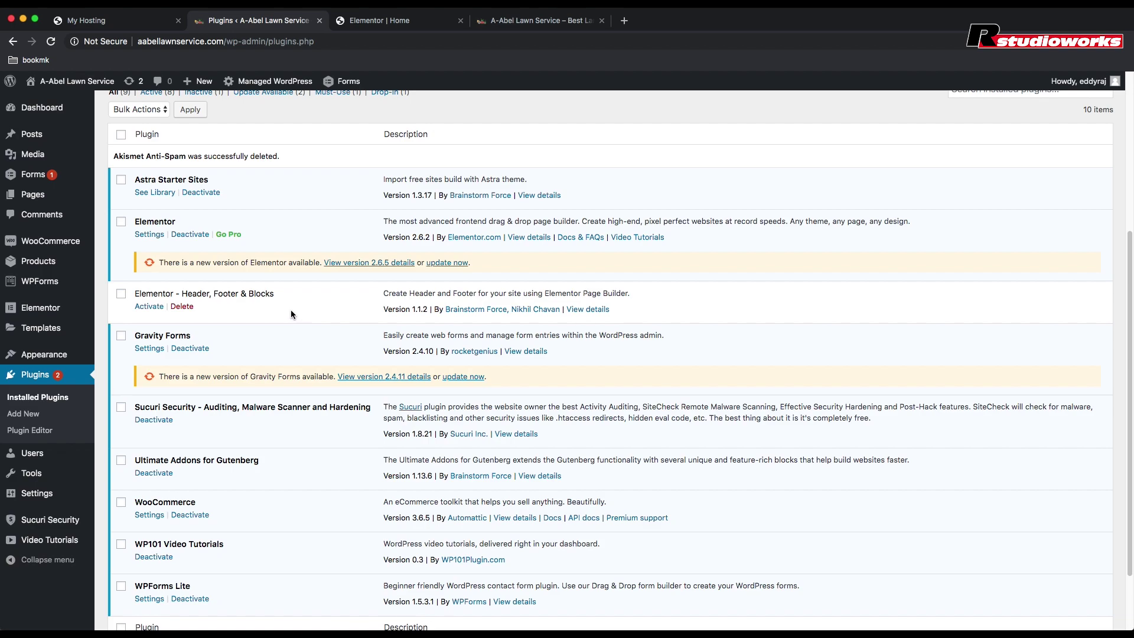
scroll(291, 309, "down", 3)
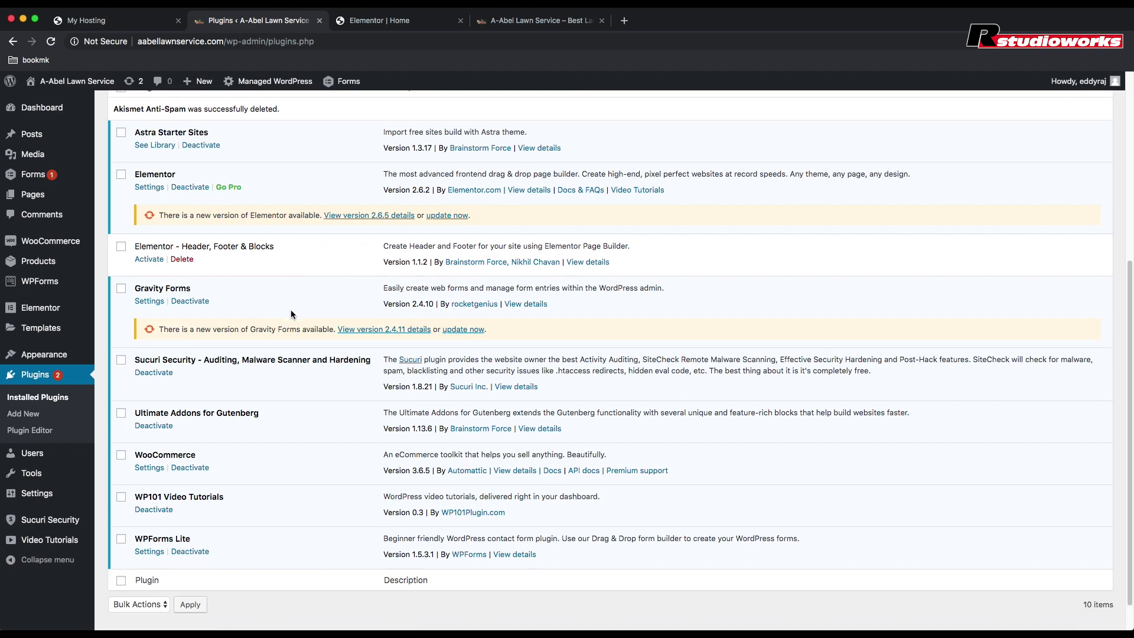
left_click(195, 302)
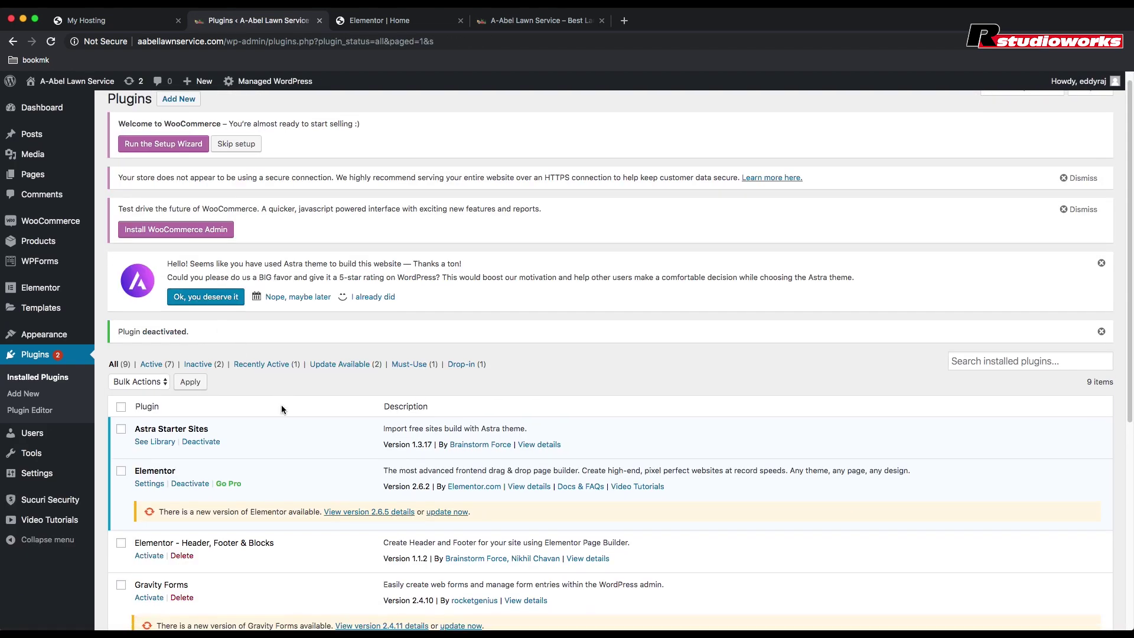
scroll(281, 405, "down", 5)
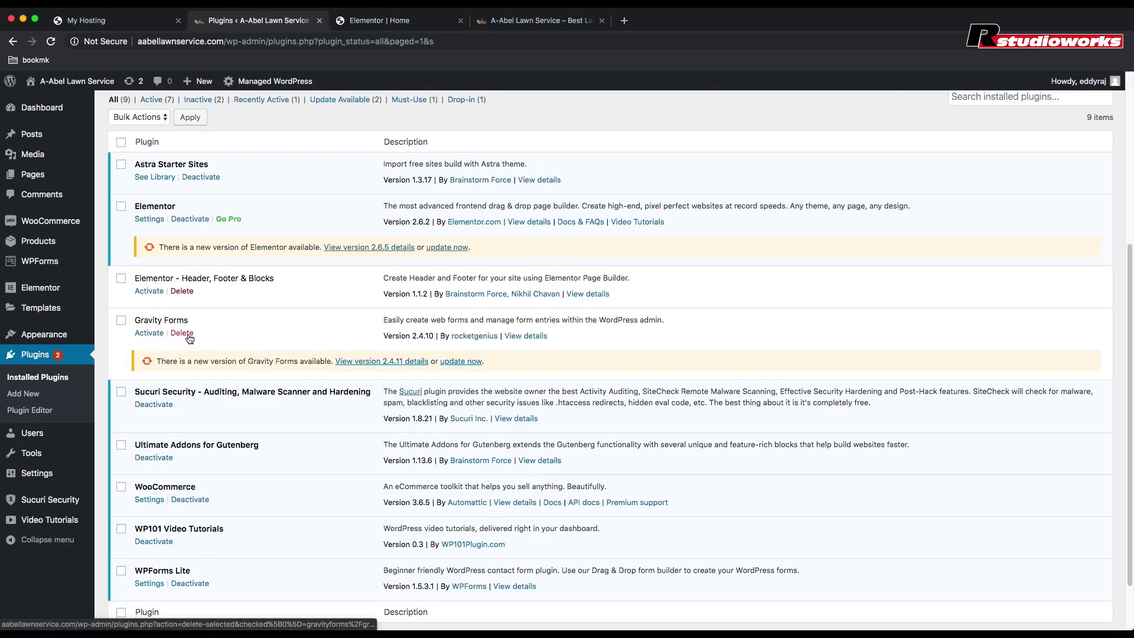
left_click(188, 334)
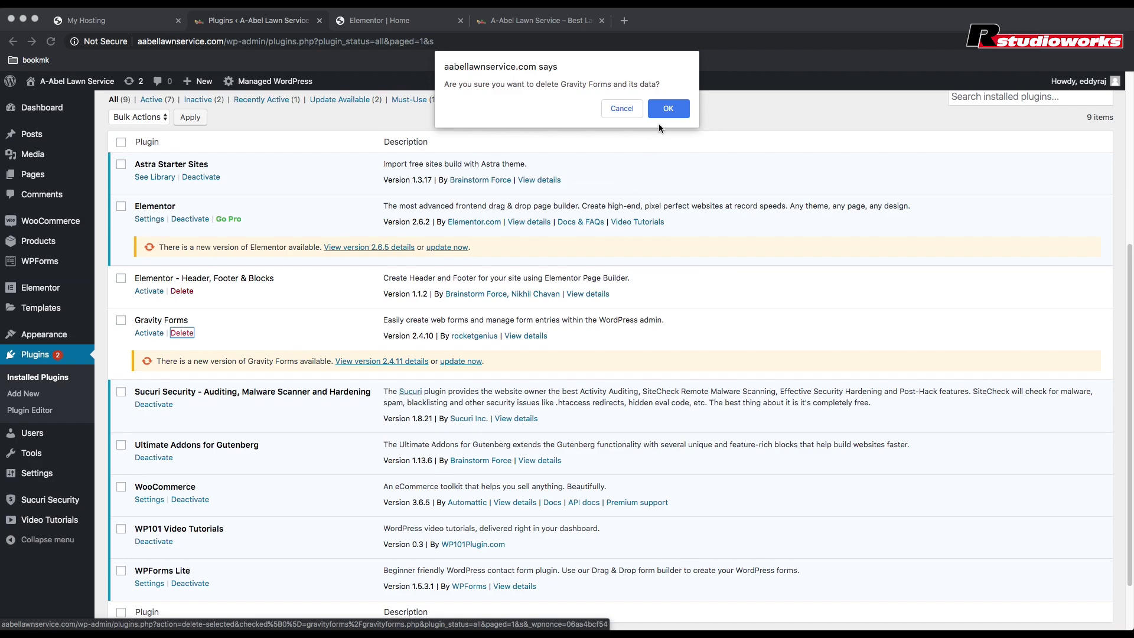
left_click(667, 102)
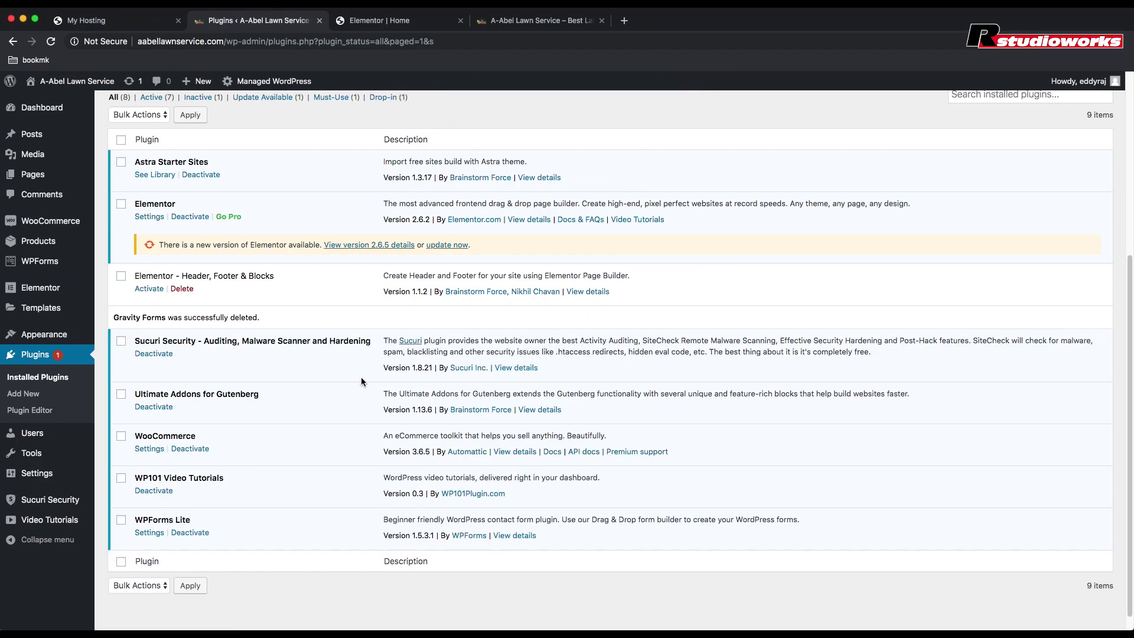
Step: Deactivate and delete the Sucuri Security plugin along with its data
scroll(357, 375, "down", 1)
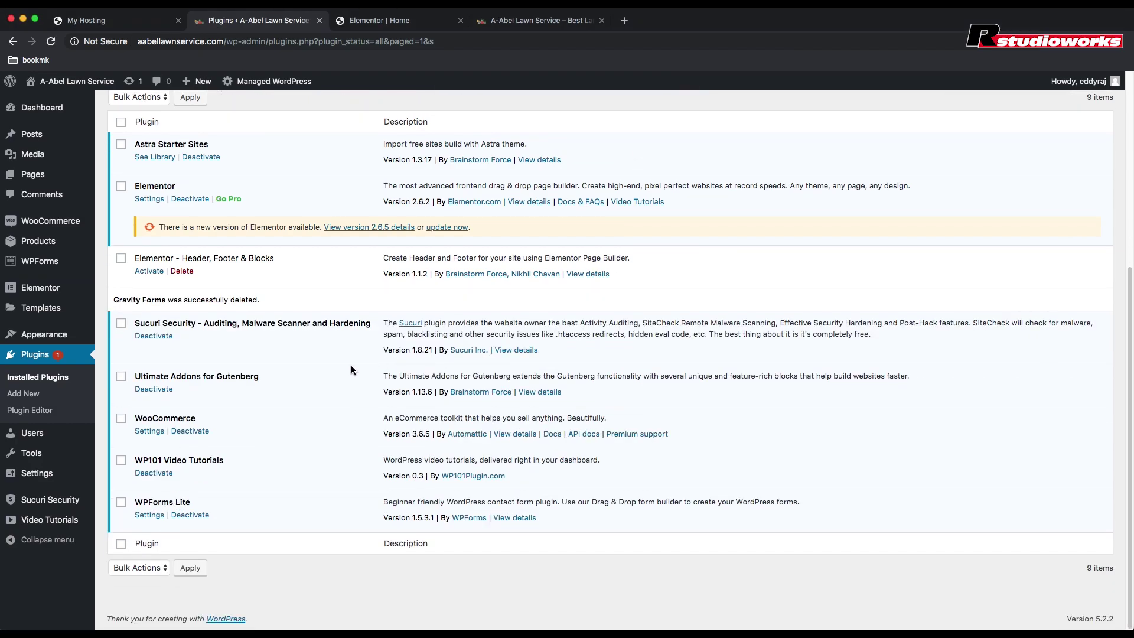
left_click(155, 336)
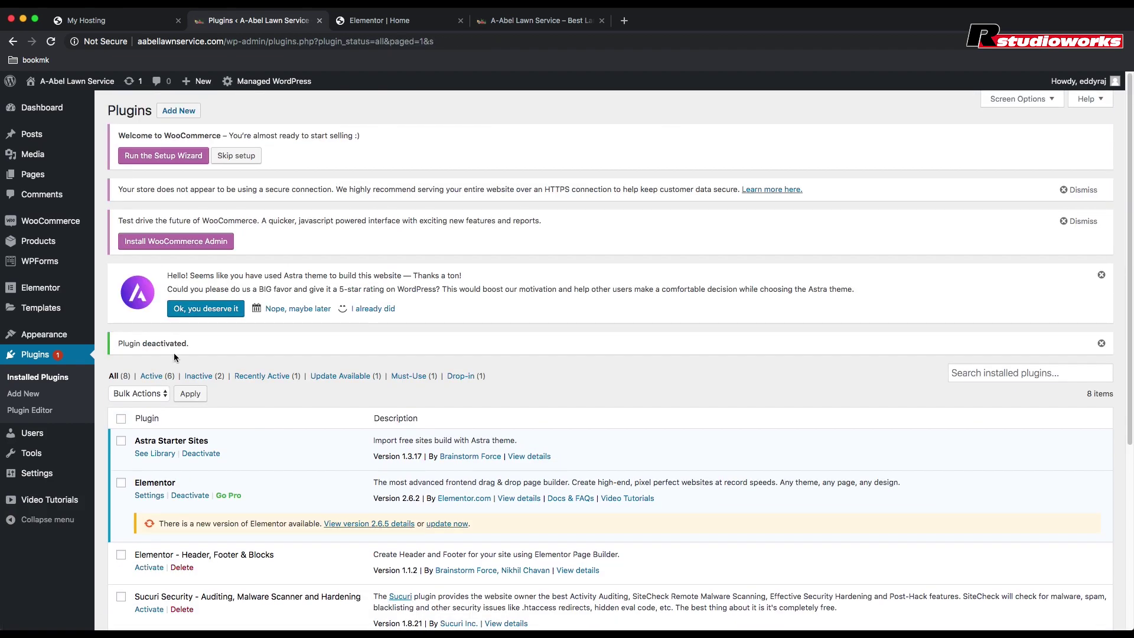
scroll(324, 488, "down", 3)
scroll(323, 483, "down", 9)
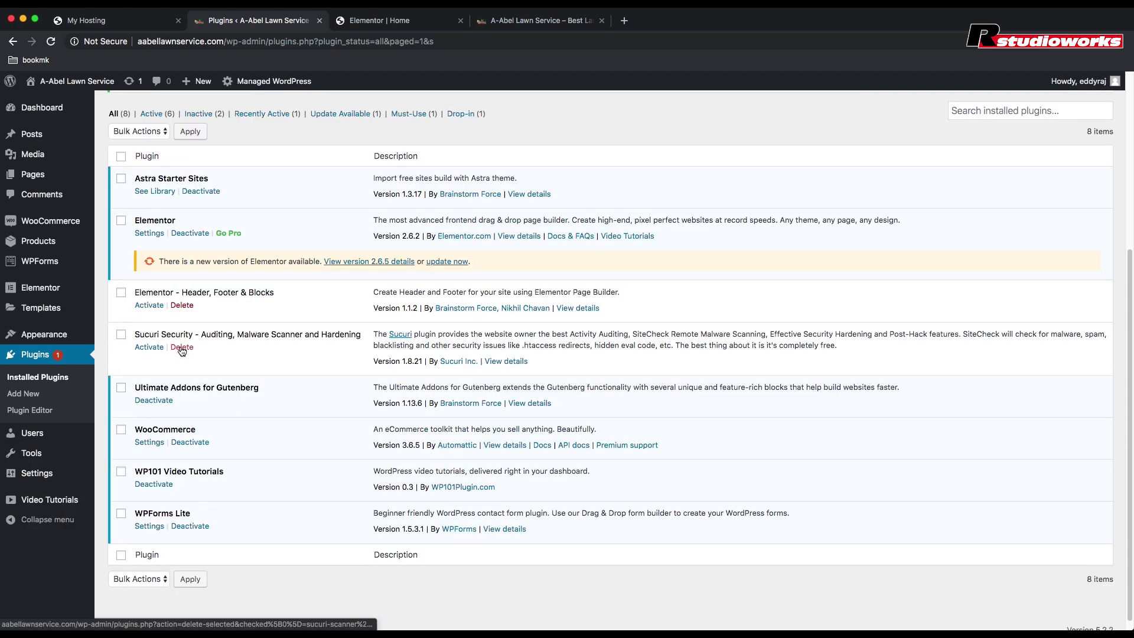
left_click(180, 347)
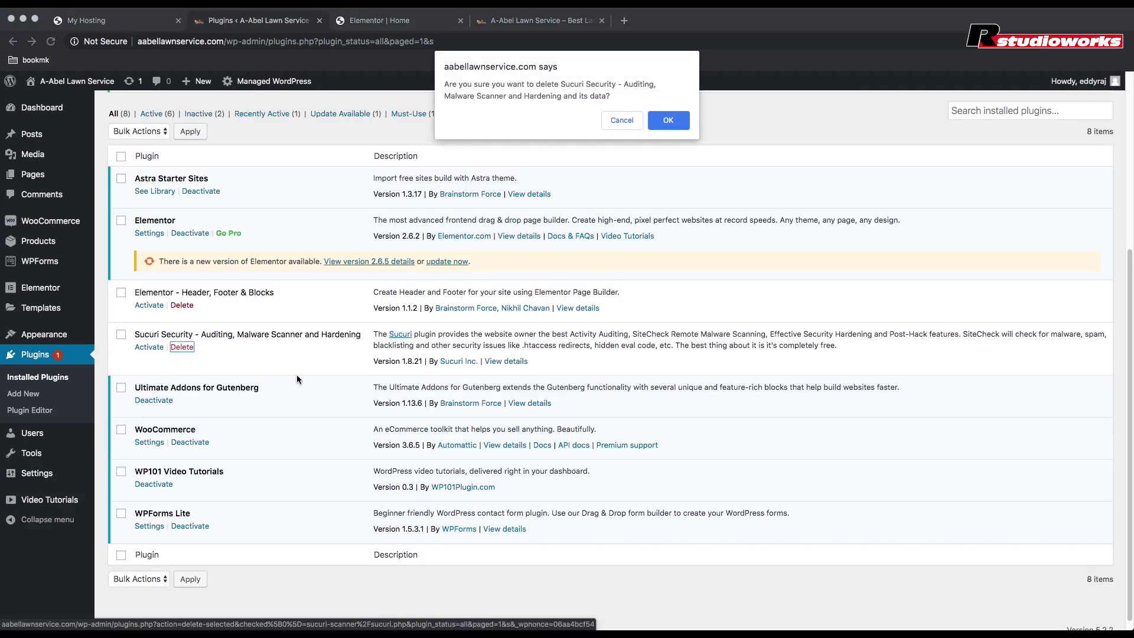
left_click(668, 121)
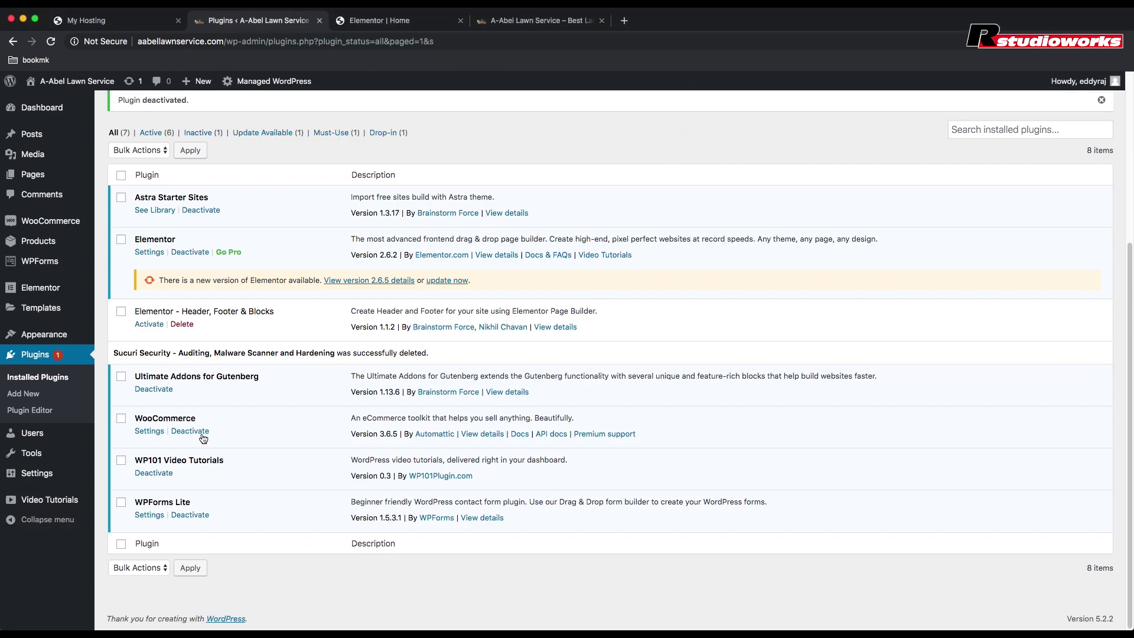
Step: Deactivate and delete the WooCommerce and WP101 Video Tutorials plugins
left_click(200, 431)
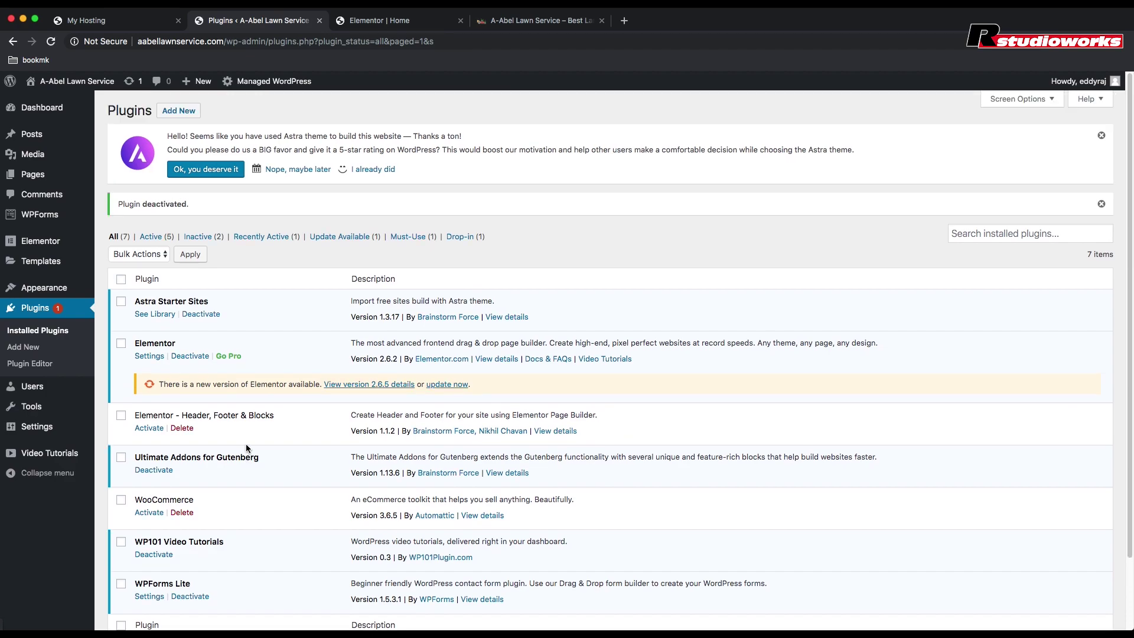
scroll(246, 445, "down", 3)
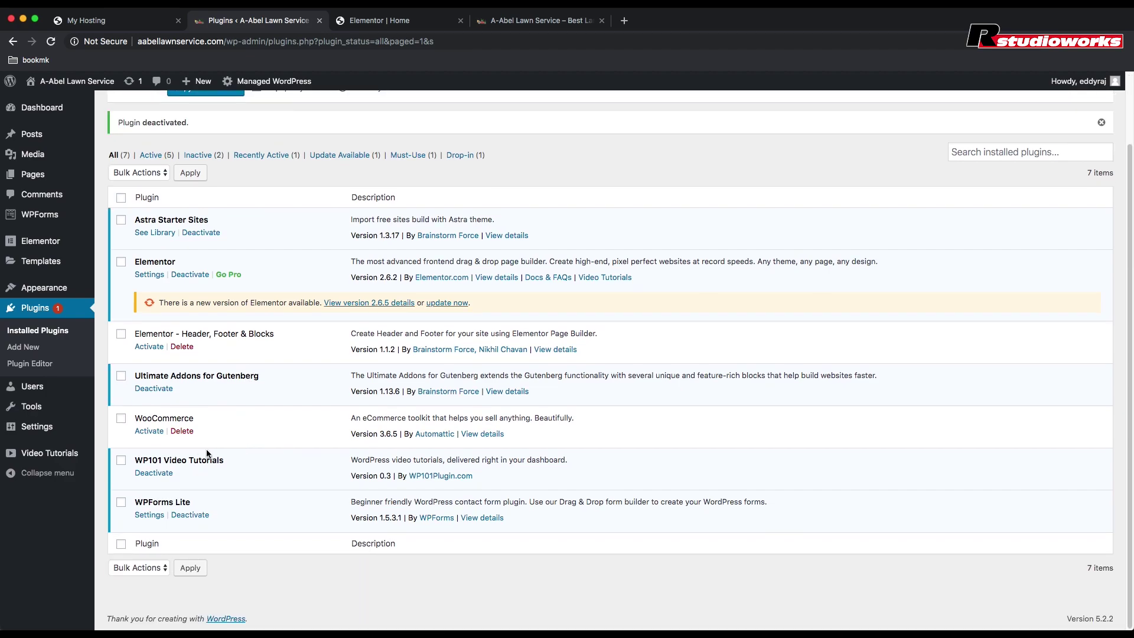
left_click(185, 432)
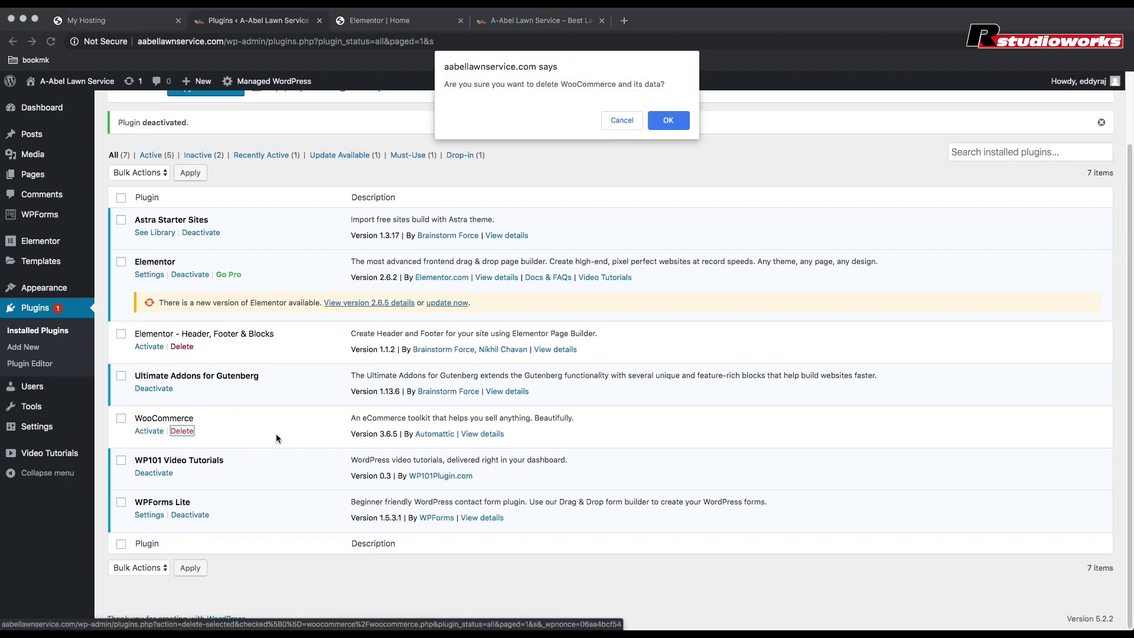
left_click(676, 125)
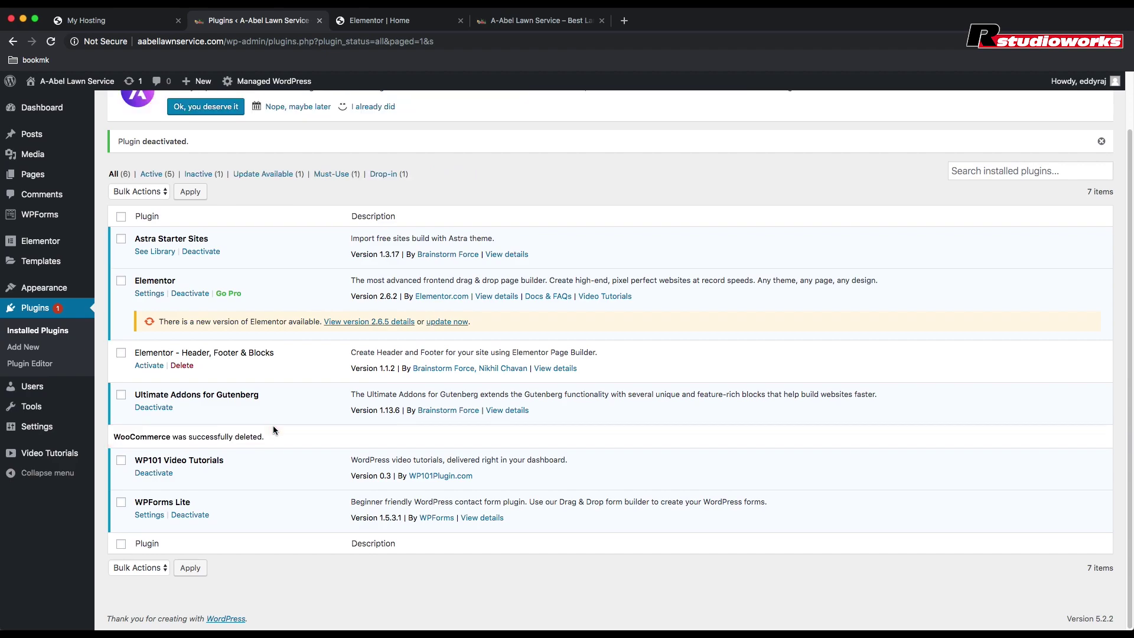
left_click(159, 477)
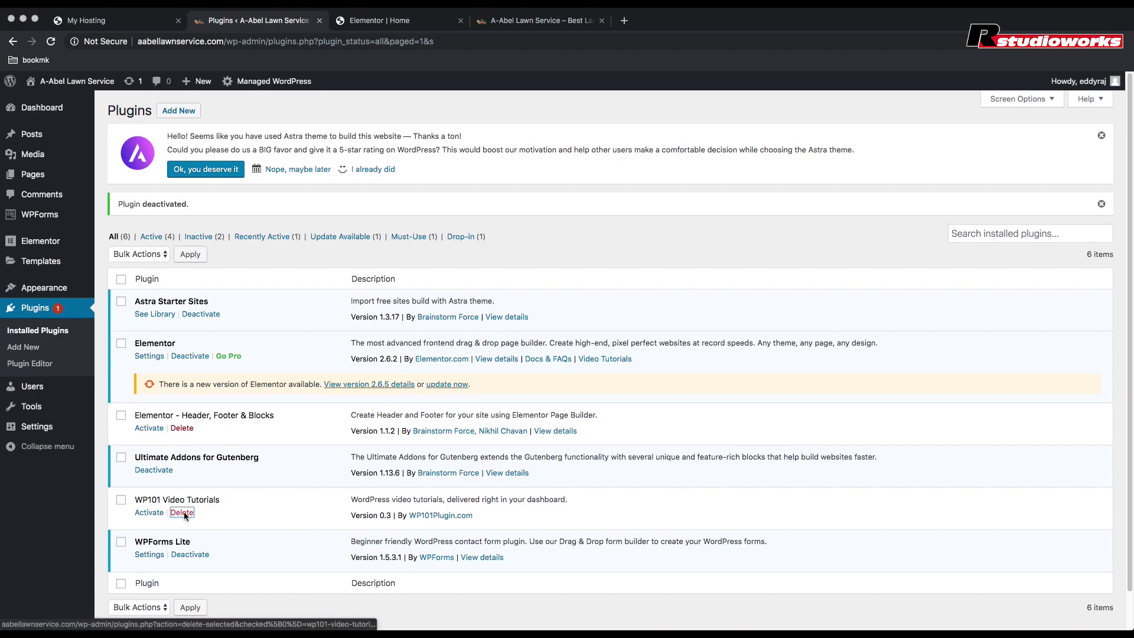
left_click(182, 512)
left_click(658, 126)
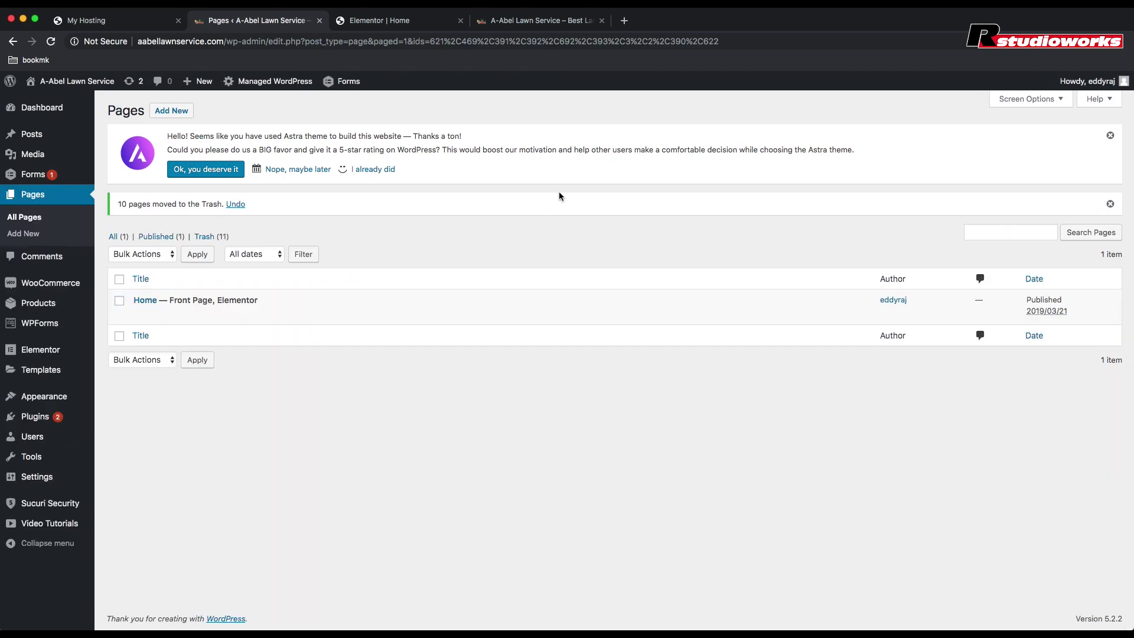
Step: Load the live homepage at aabellawnservice.com by removing the preview parameters from the address
left_click(520, 20)
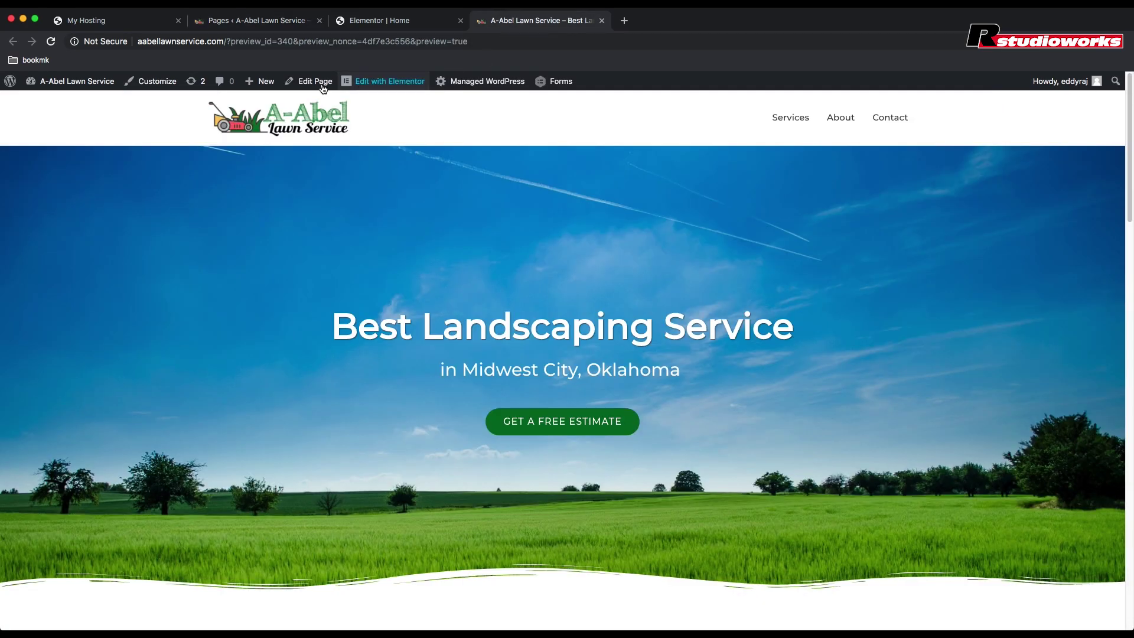
left_click(245, 39)
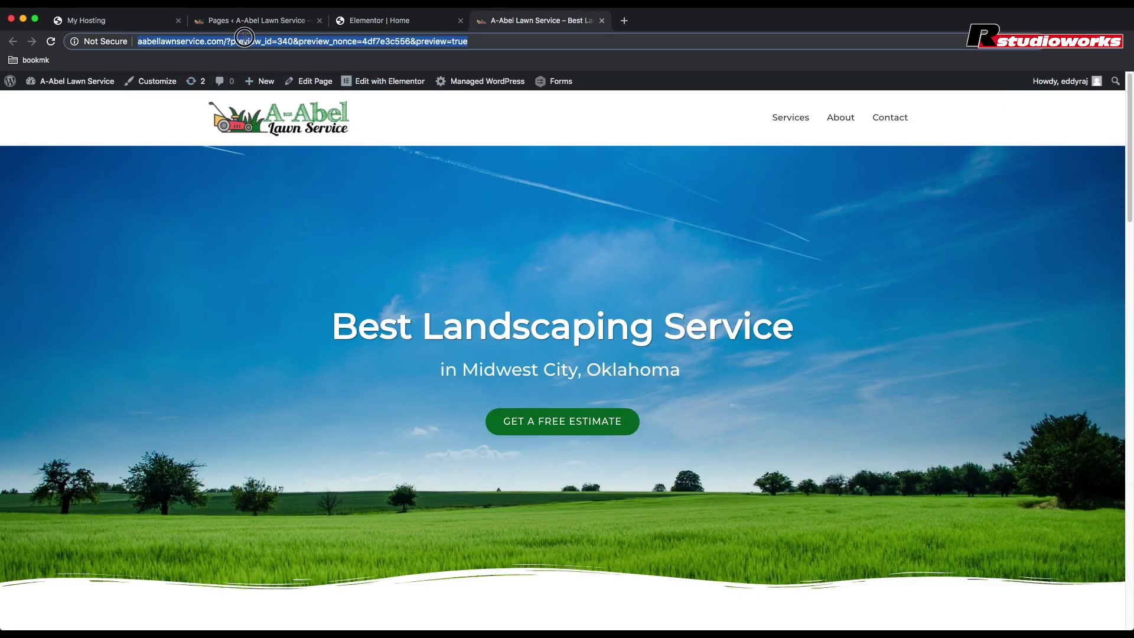
left_click_drag(245, 38, 226, 43)
key("BackSpace")
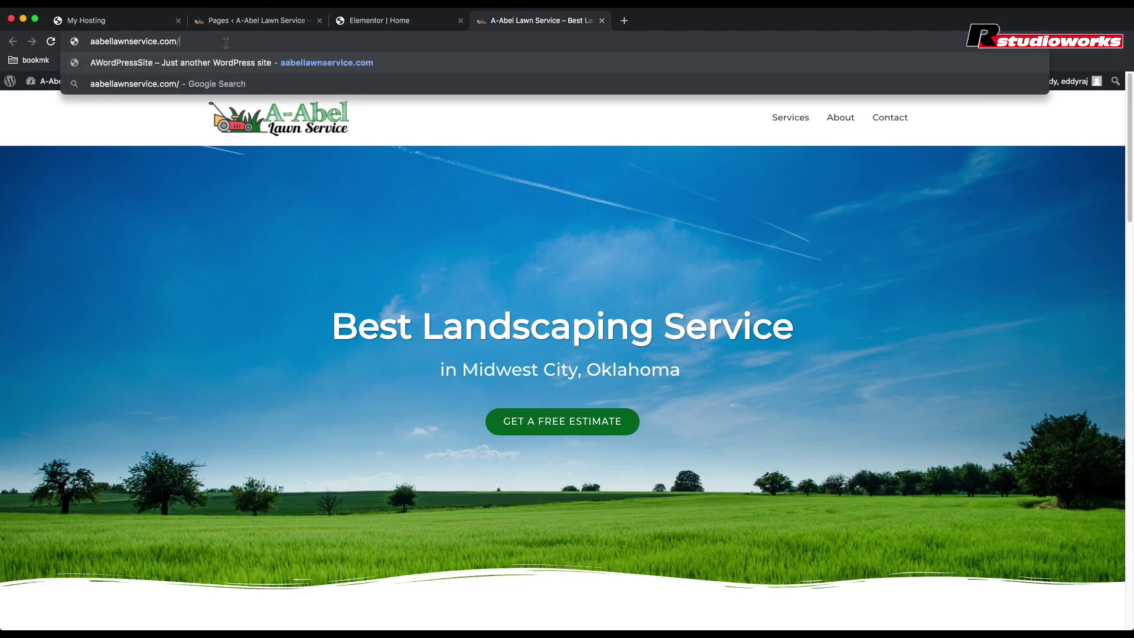
key("Return")
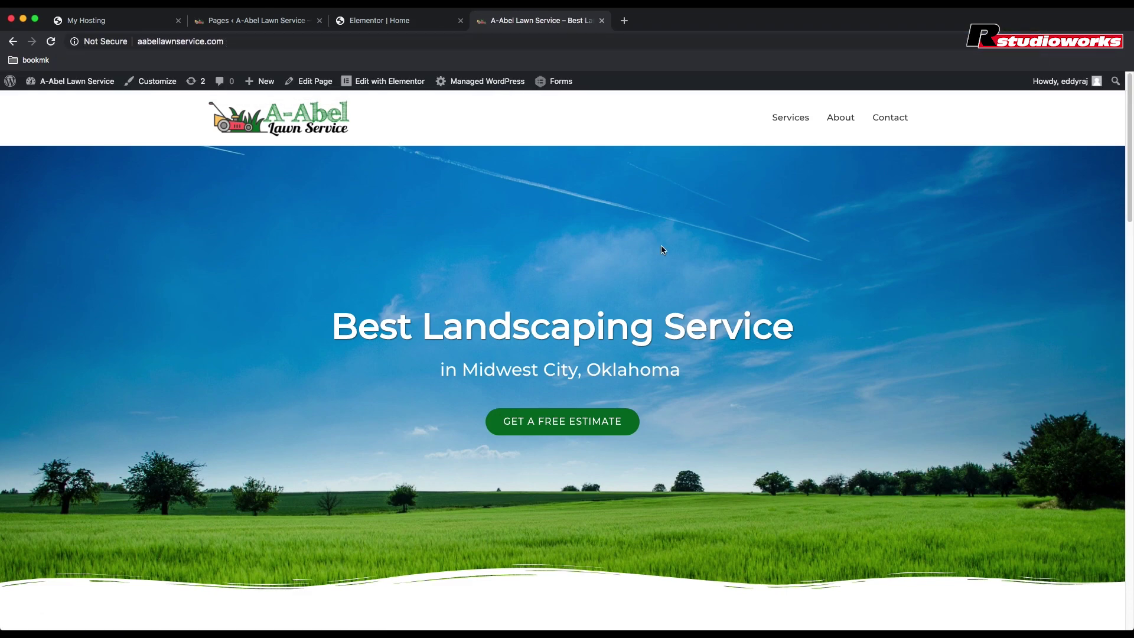
Step: Check that GET A FREE ESTIMATE, Services and Contact links jump to their sections
scroll(534, 233, "down", 15)
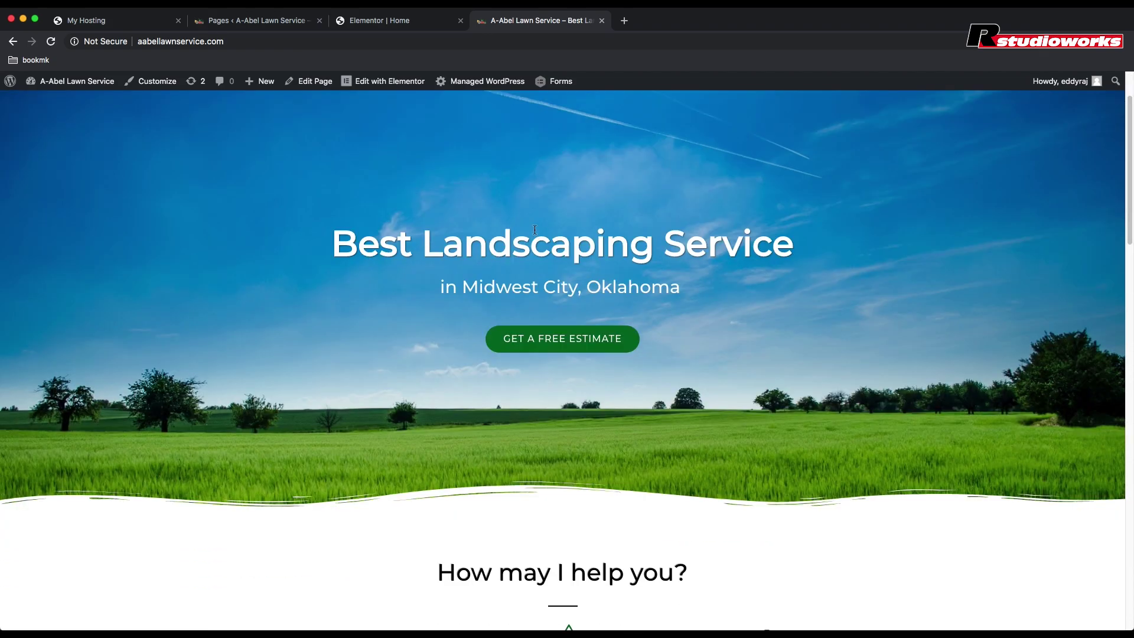
scroll(535, 232, "down", 10)
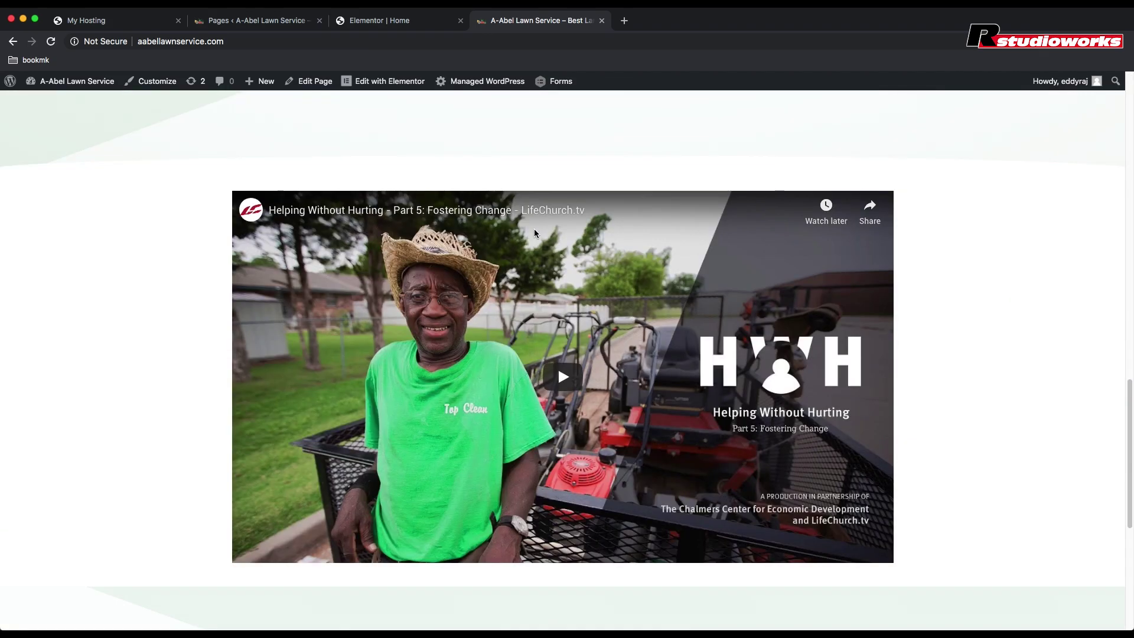
scroll(536, 233, "up", 20)
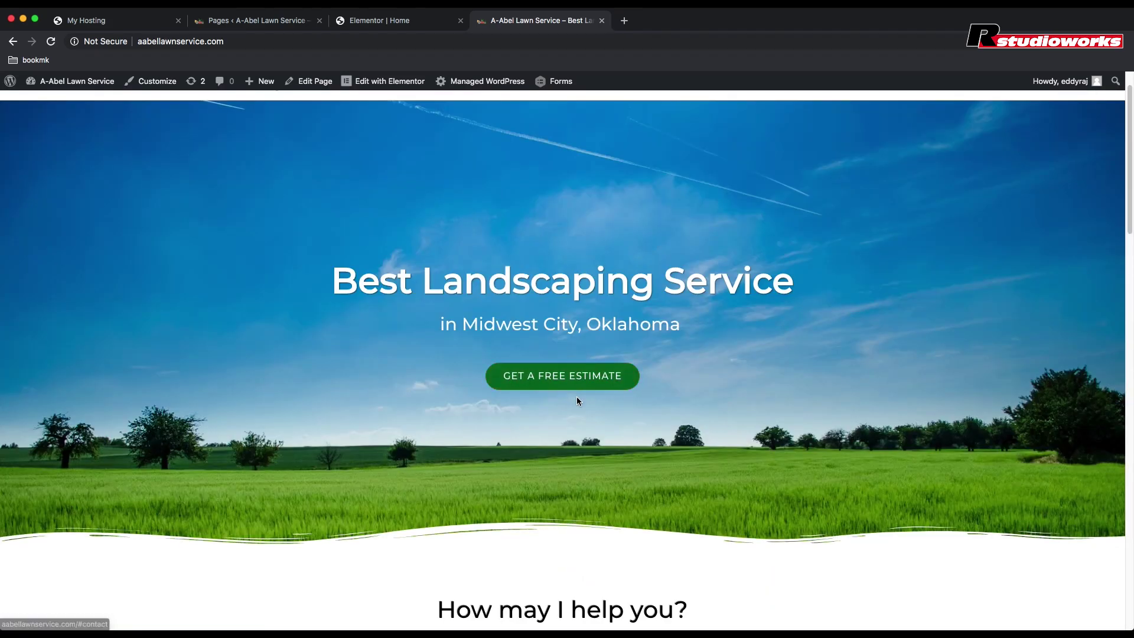
left_click(576, 384)
scroll(588, 387, "up", 20)
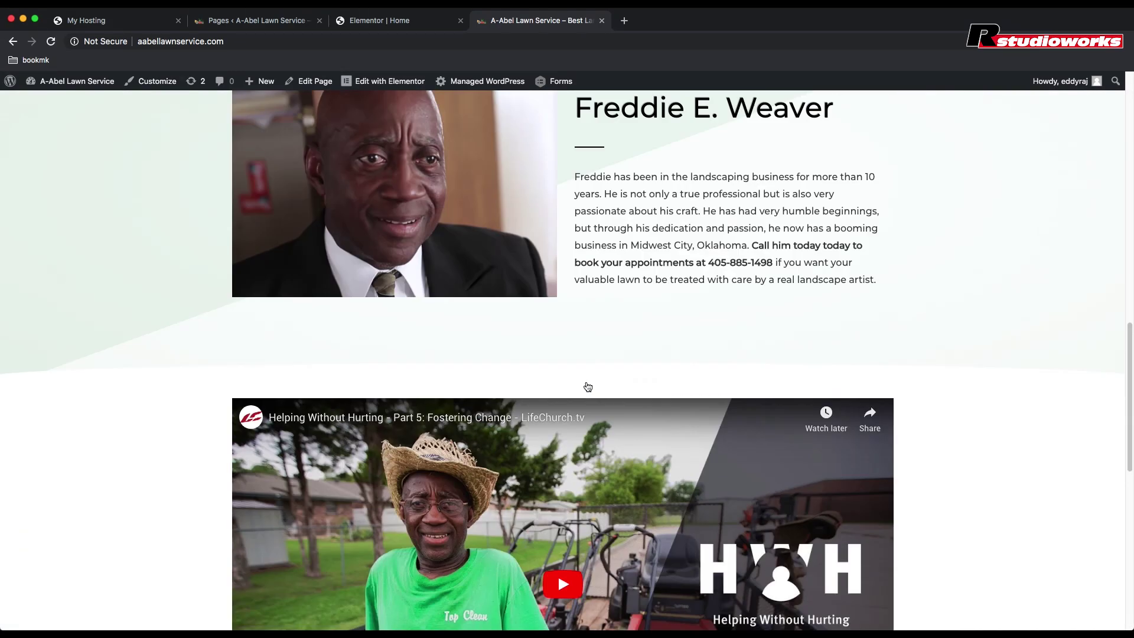
left_click(792, 126)
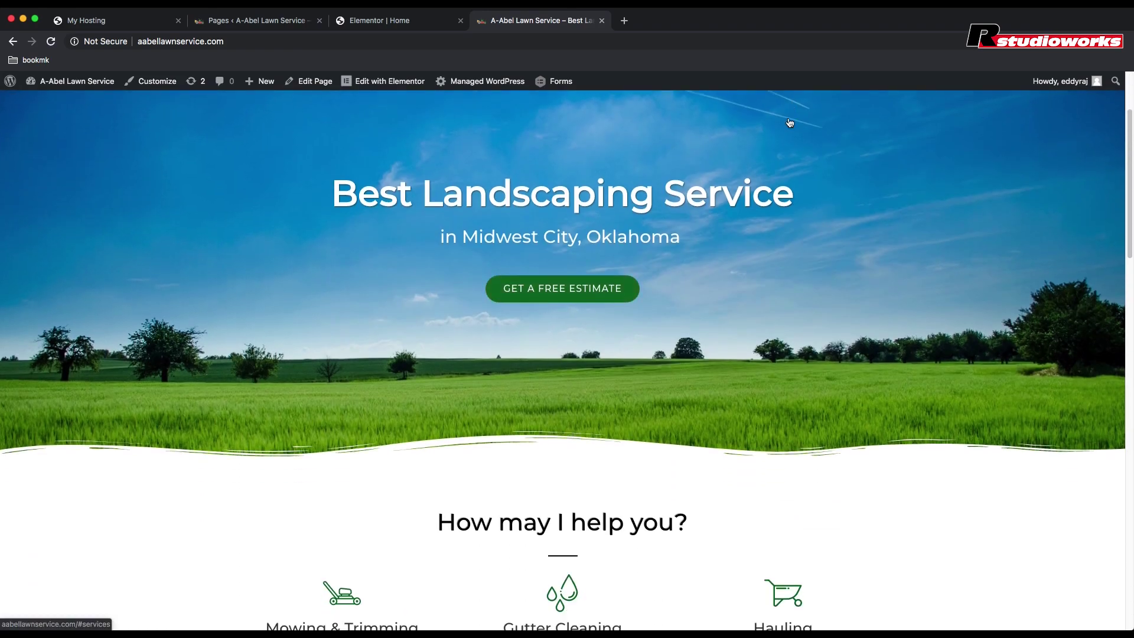
scroll(788, 121, "up", 10)
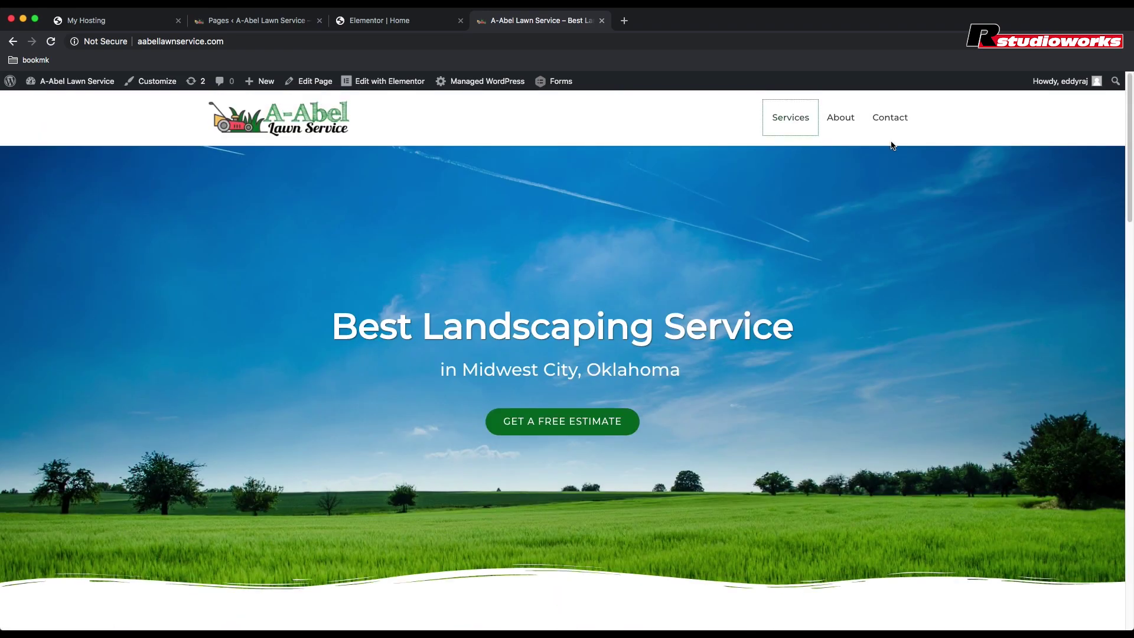
left_click(884, 118)
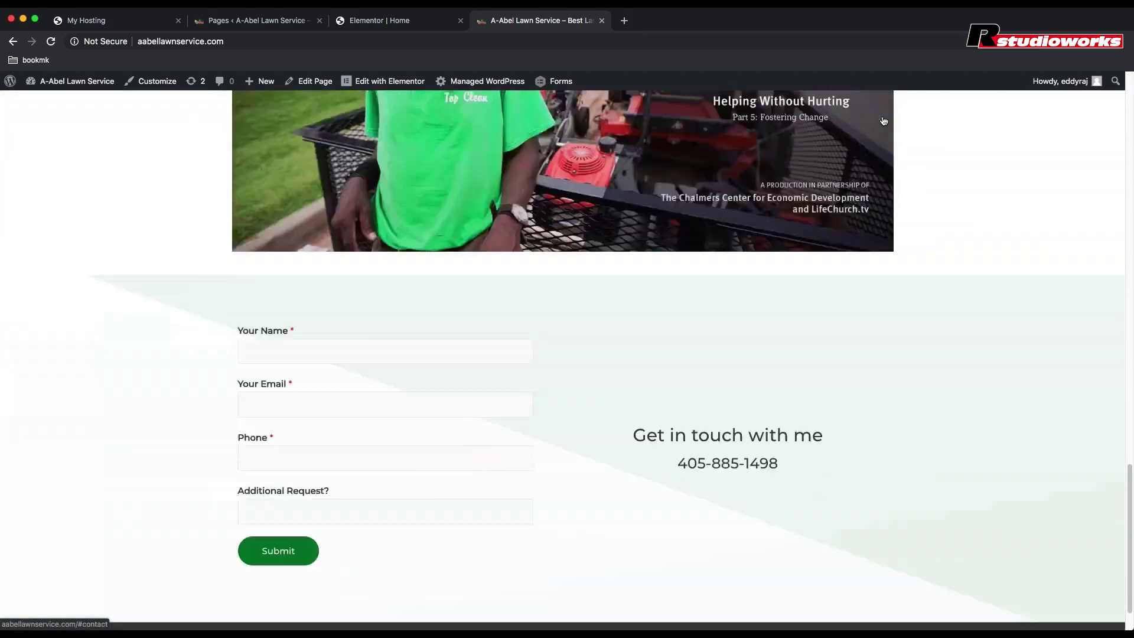
scroll(764, 423, "up", 20)
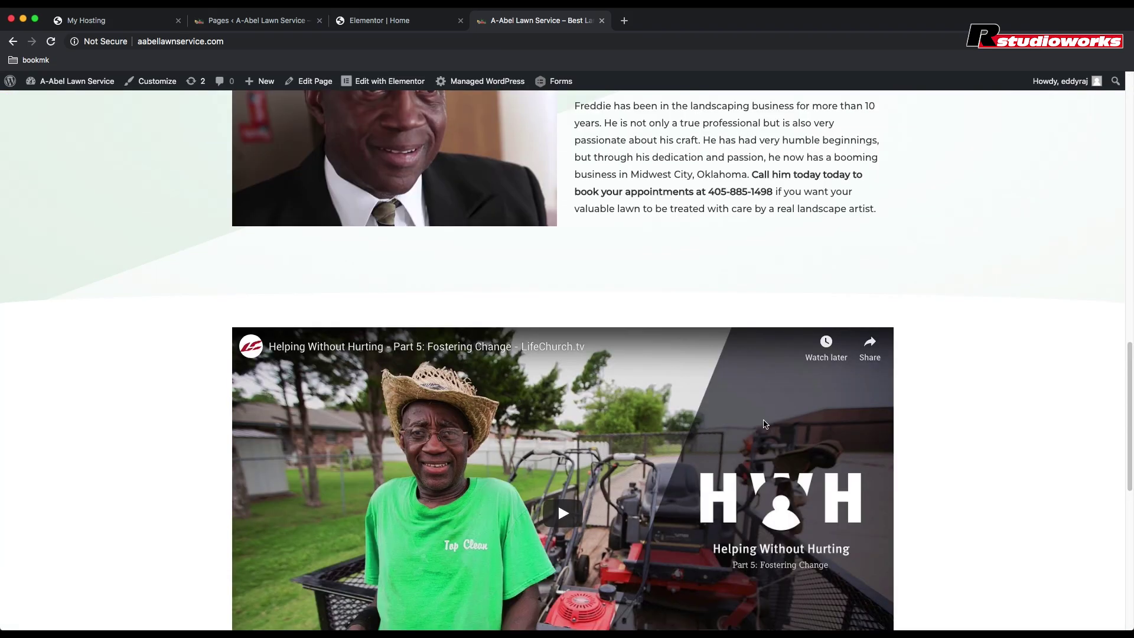
scroll(765, 424, "up", 3)
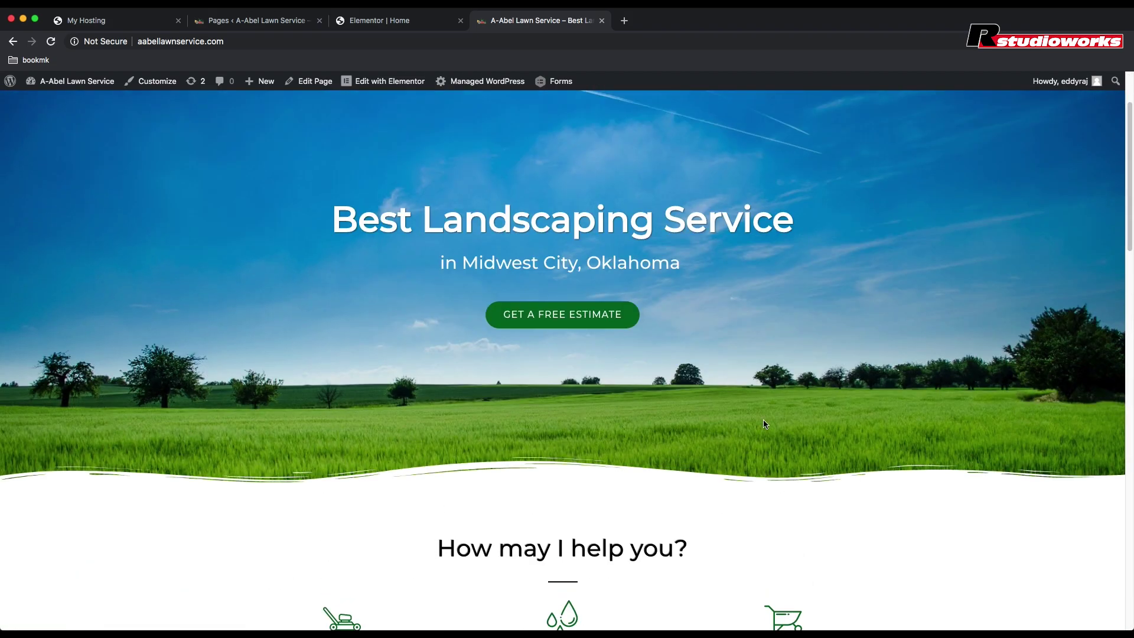